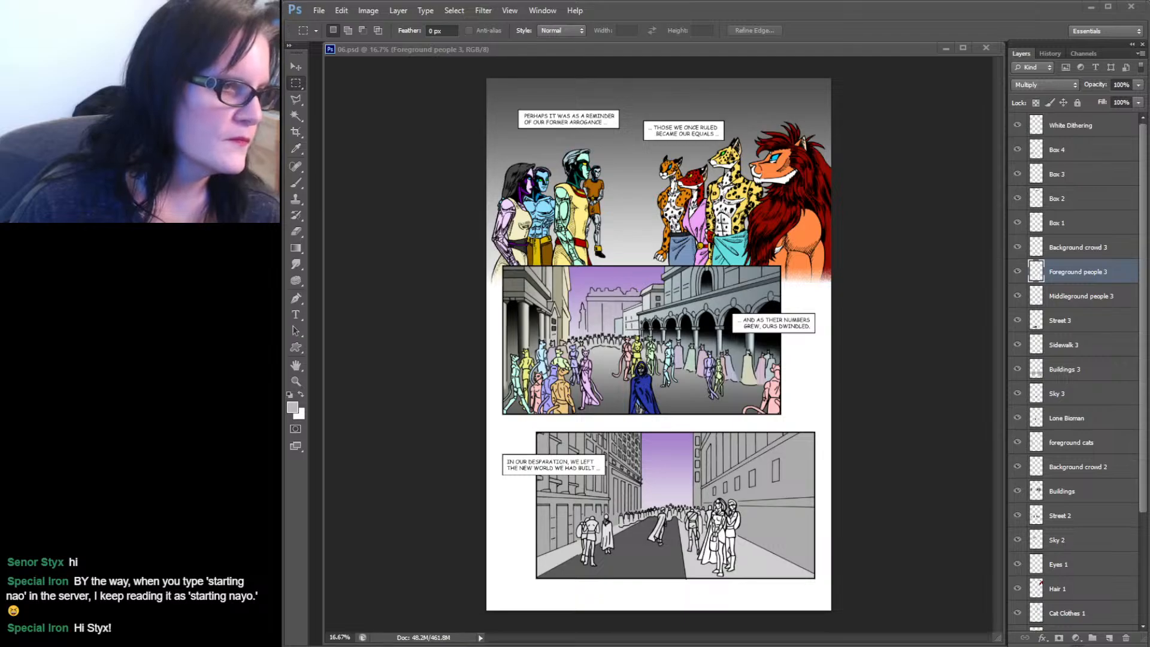
left_click_drag(283, 187, 1149, 232)
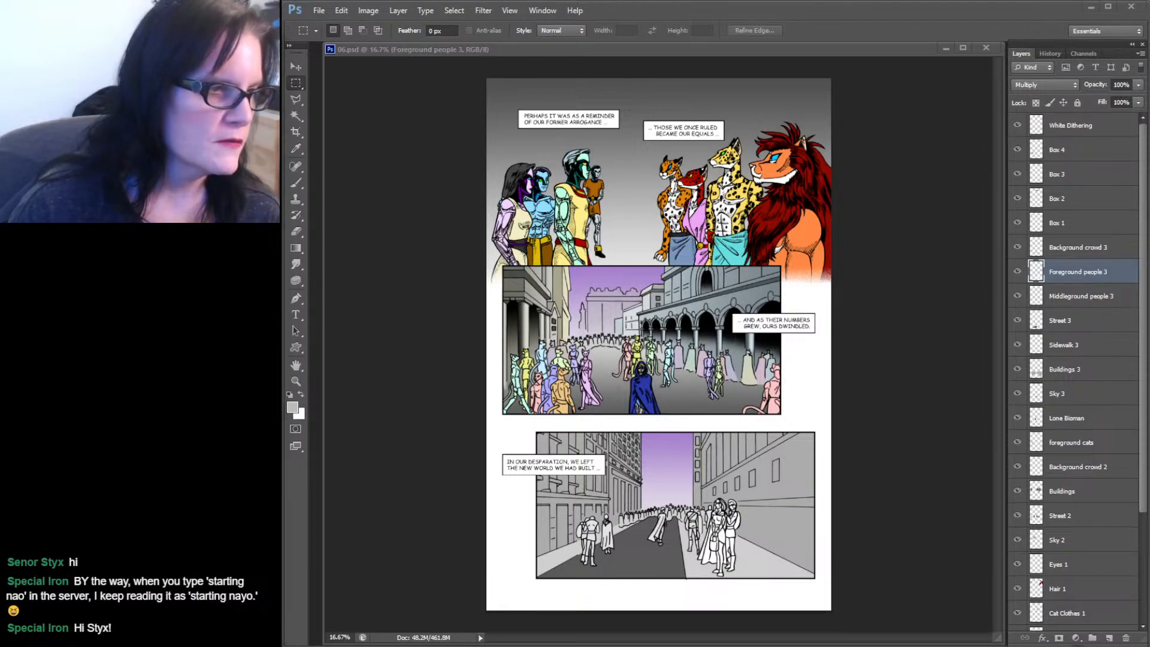
left_click_drag(144, 152, 1149, 15)
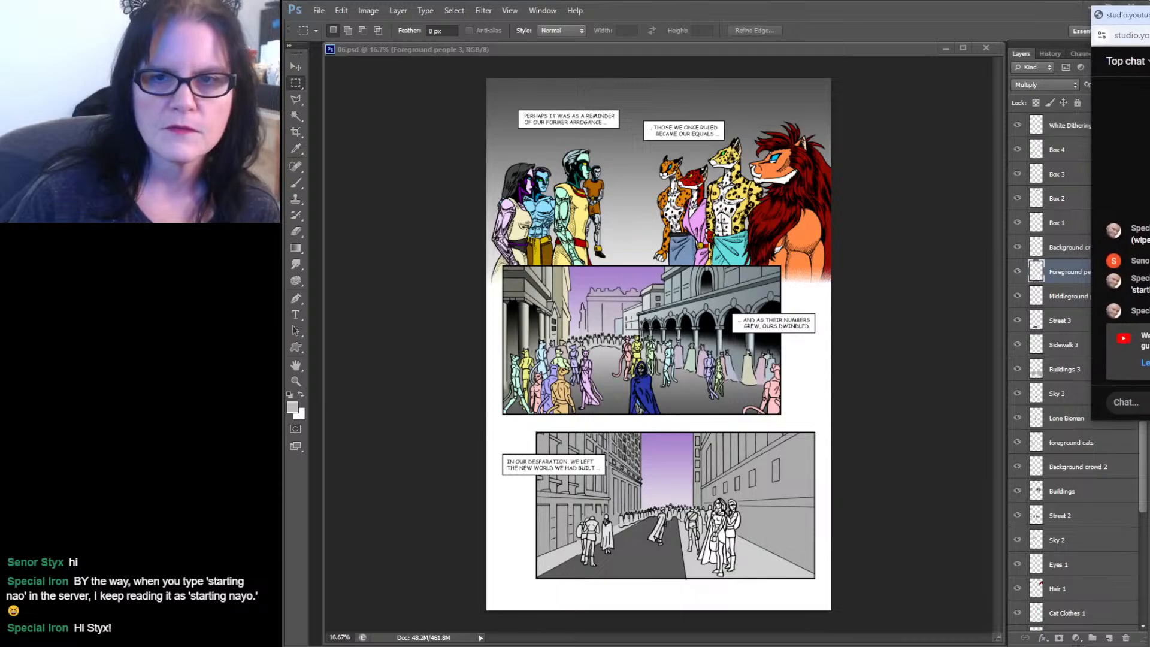
left_click_drag(1149, 230, 179, 285)
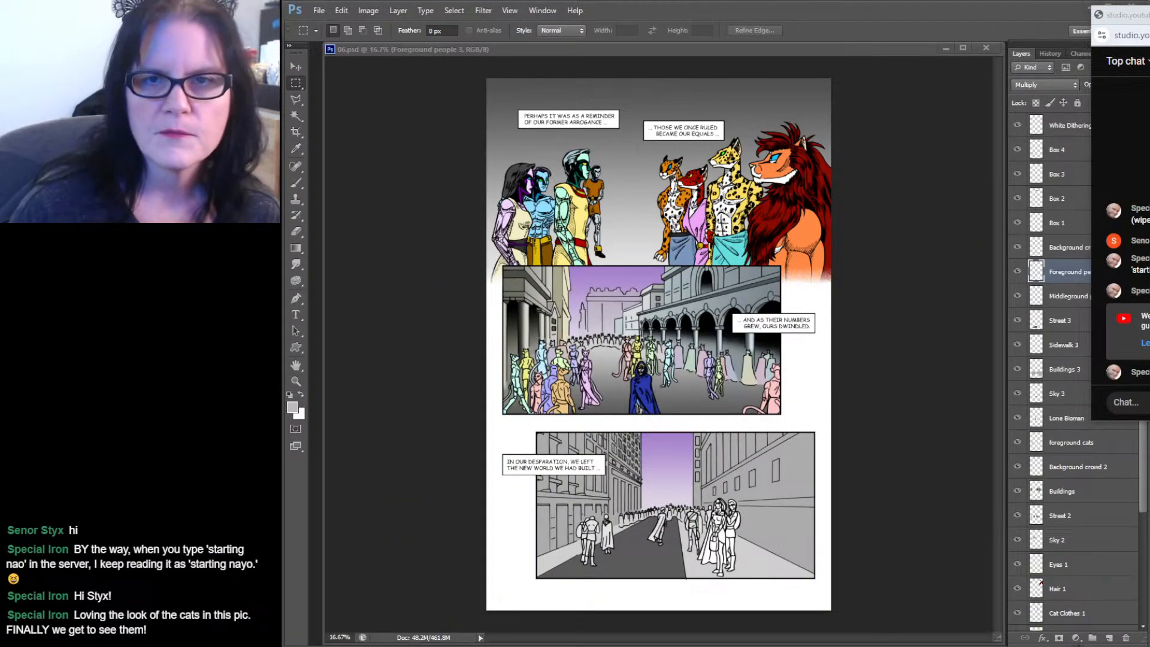
left_click_drag(1149, 15, 1149, 10)
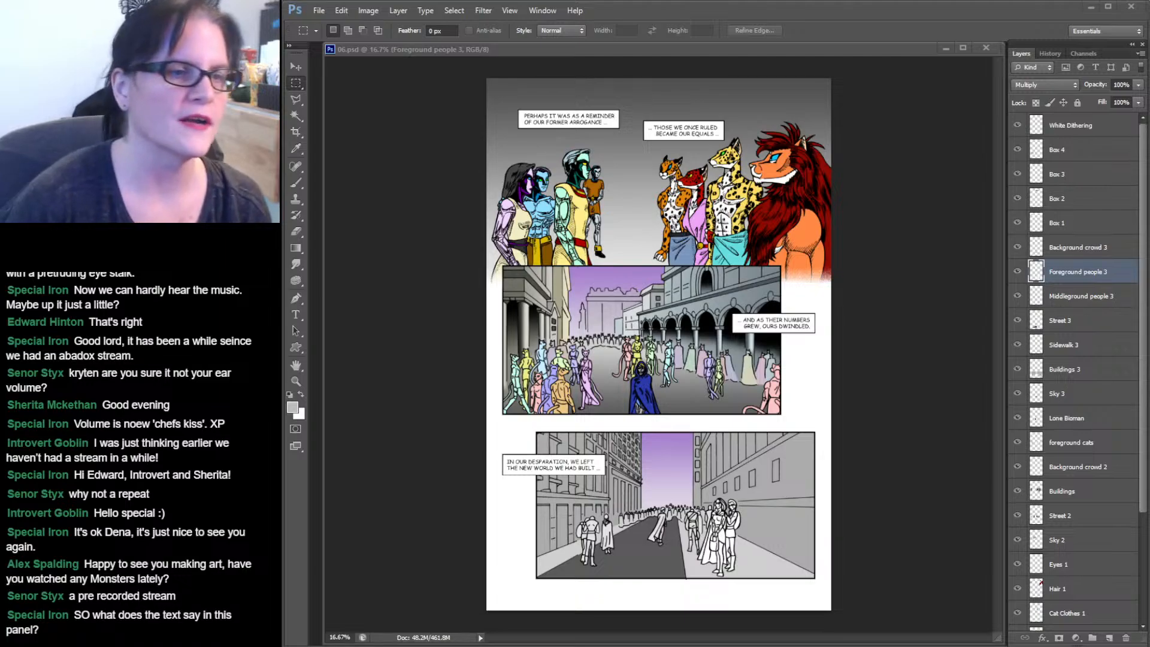
Zoom in and scroll through the comic page's three panels to review the colouring.
left_click(296, 381)
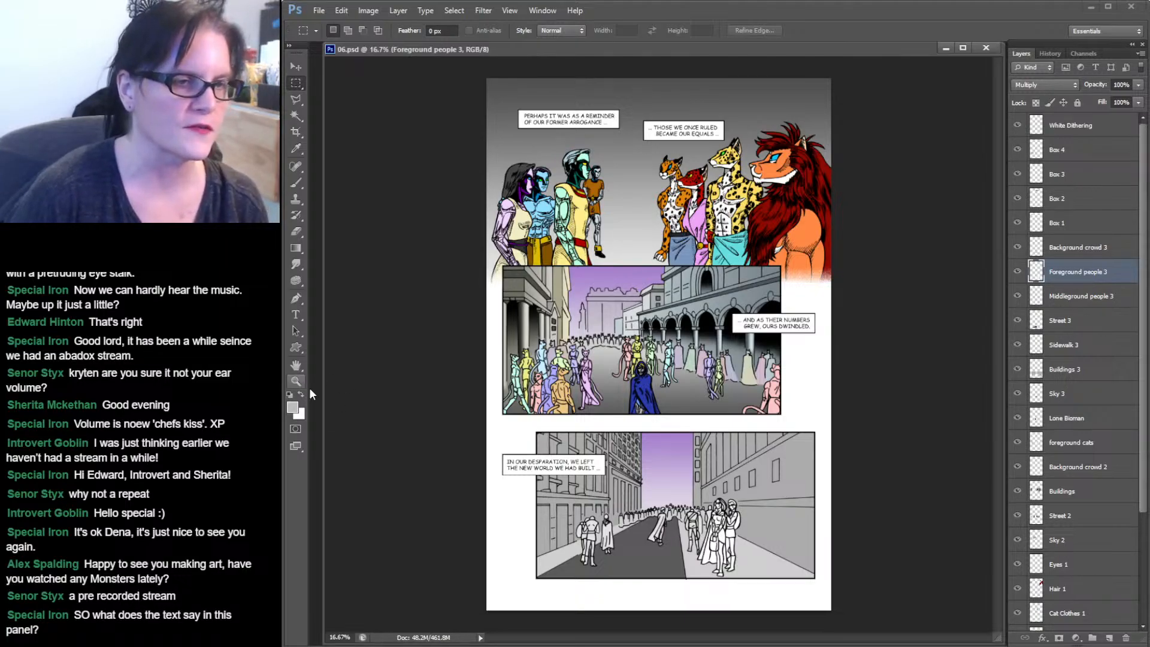
left_click(678, 169)
left_click(677, 169)
left_click_drag(749, 154, 747, 223)
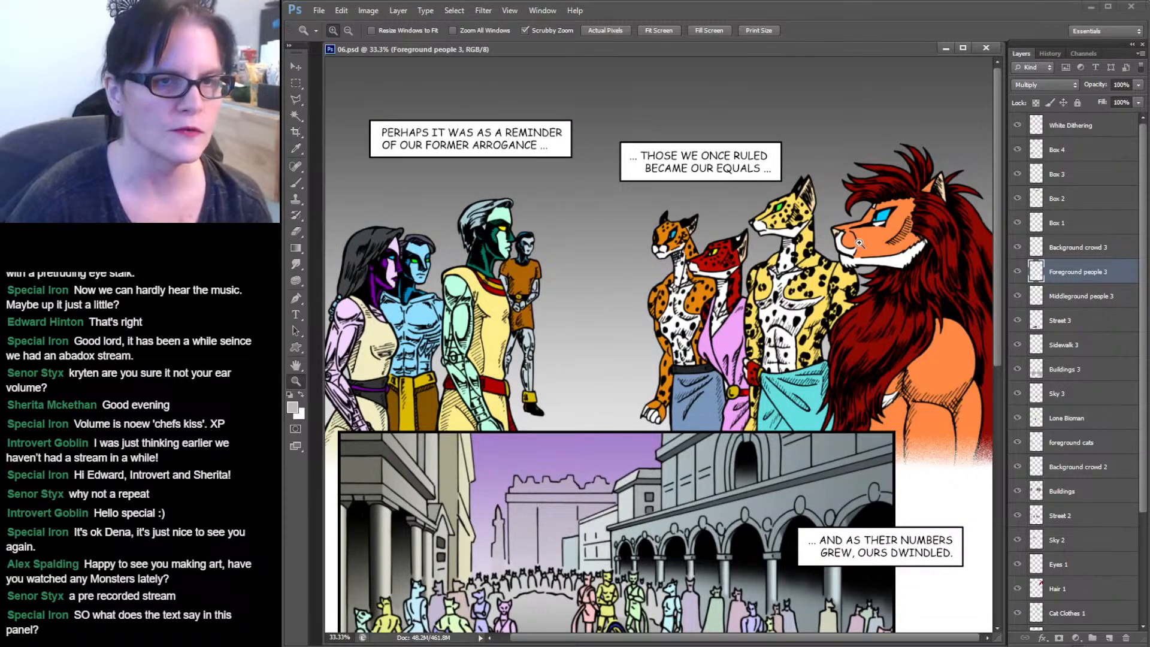
mouse_move(997, 247)
left_mouse_down()
mouse_move(1011, 374)
mouse_move(1000, 491)
mouse_move(981, 235)
left_mouse_up()
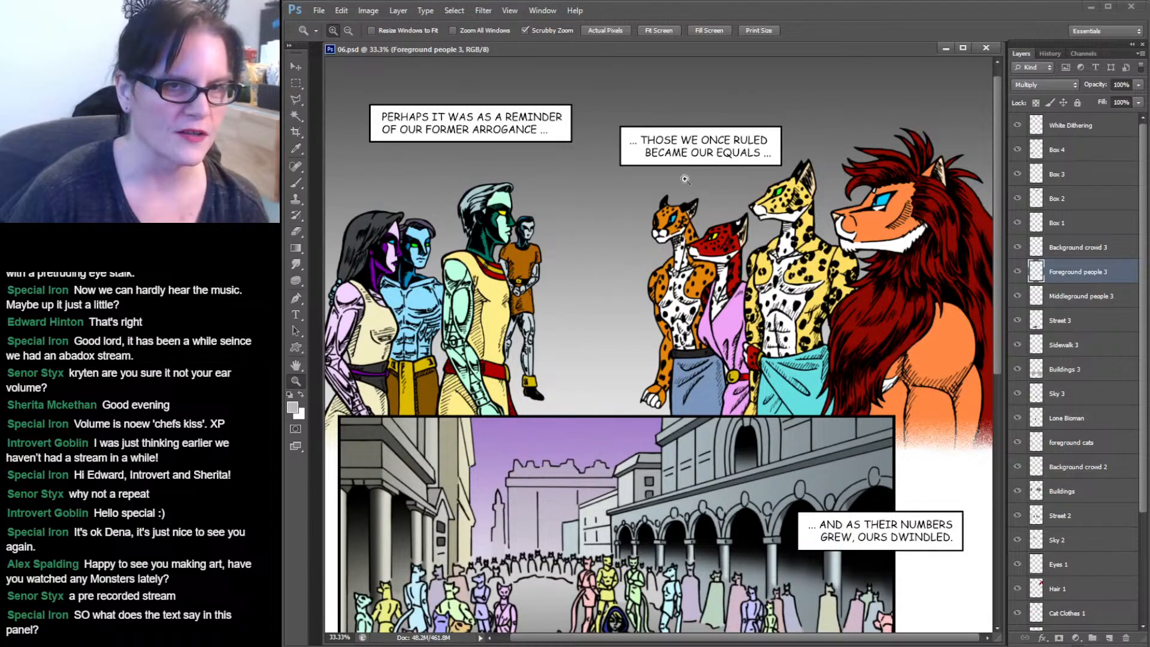
left_click_drag(996, 207, 1011, 345)
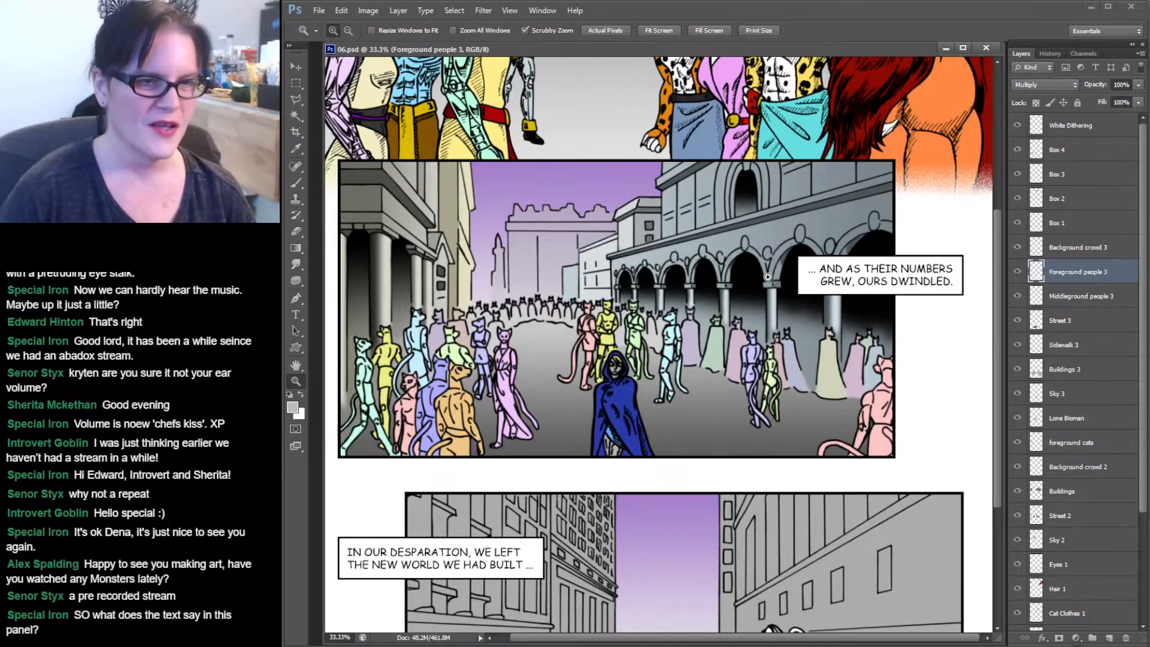
left_click_drag(998, 314, 1000, 353)
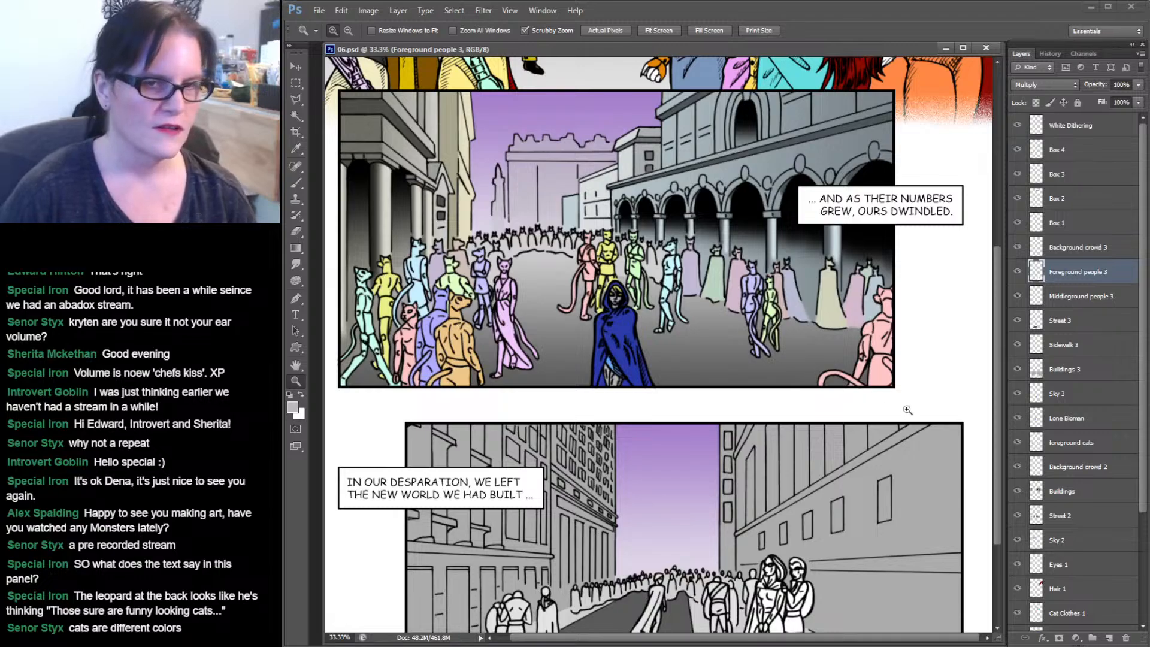
scroll(976, 389, "down", 3)
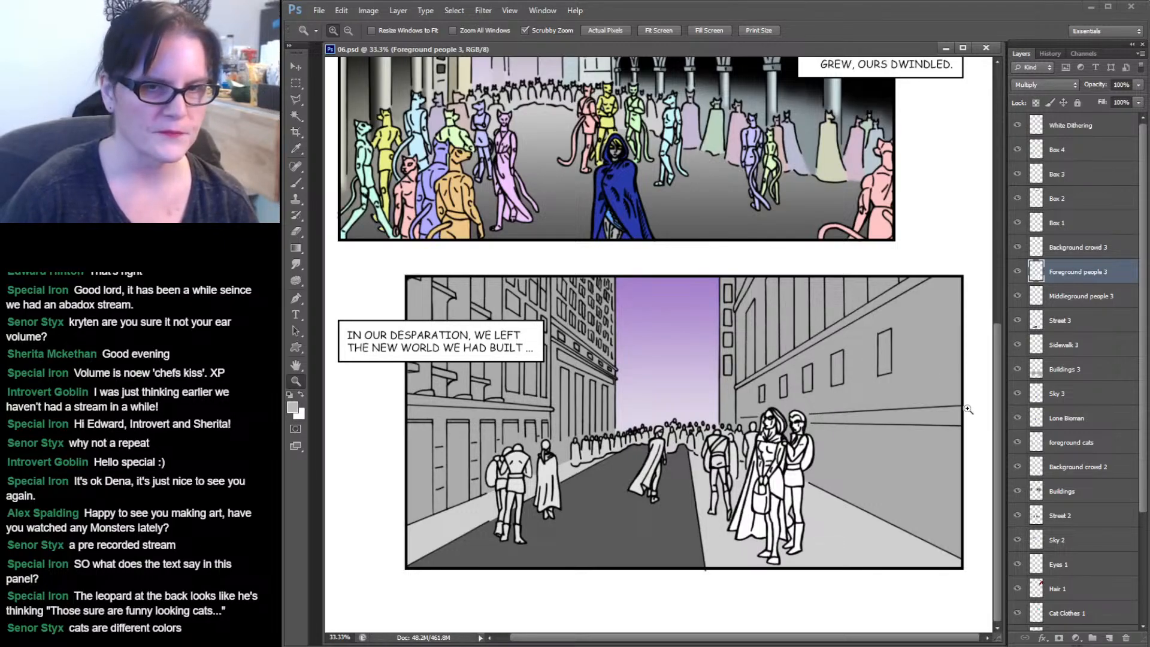
left_click_drag(998, 415, 1007, 252)
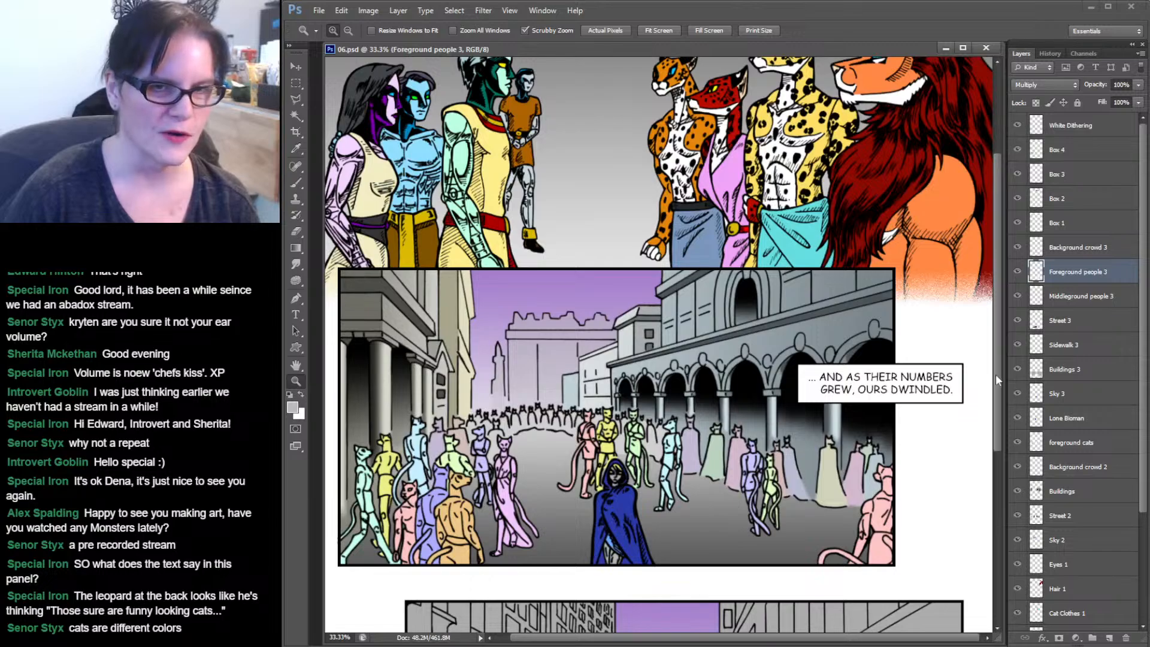
left_click_drag(998, 337, 1001, 236)
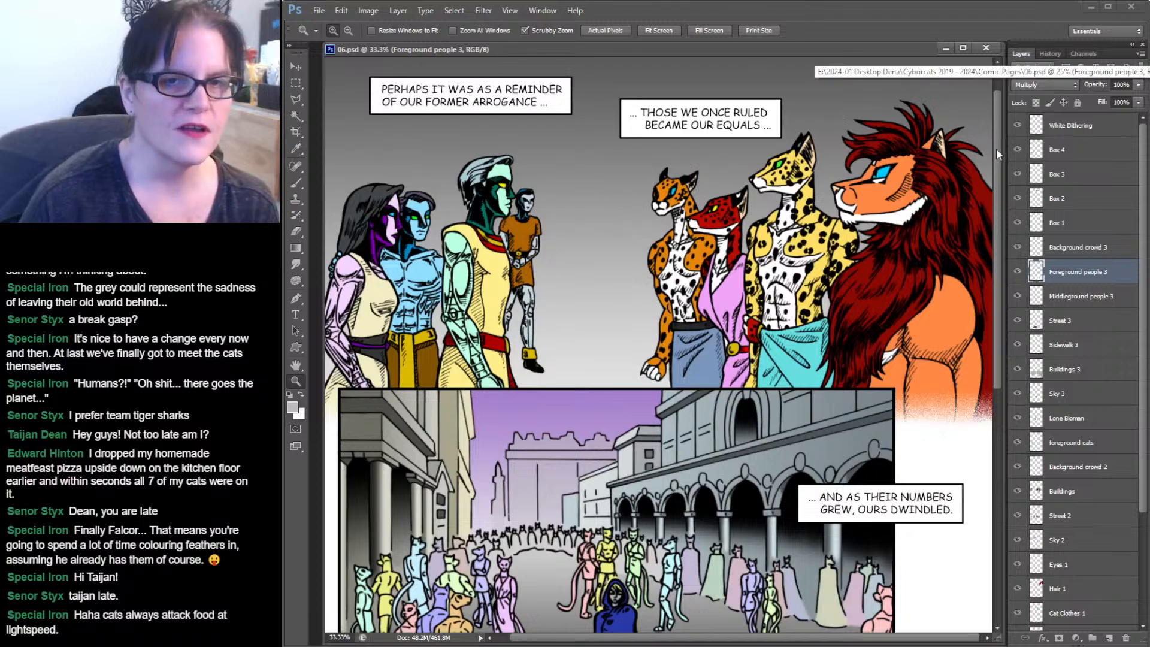
left_click_drag(996, 148, 1002, 334)
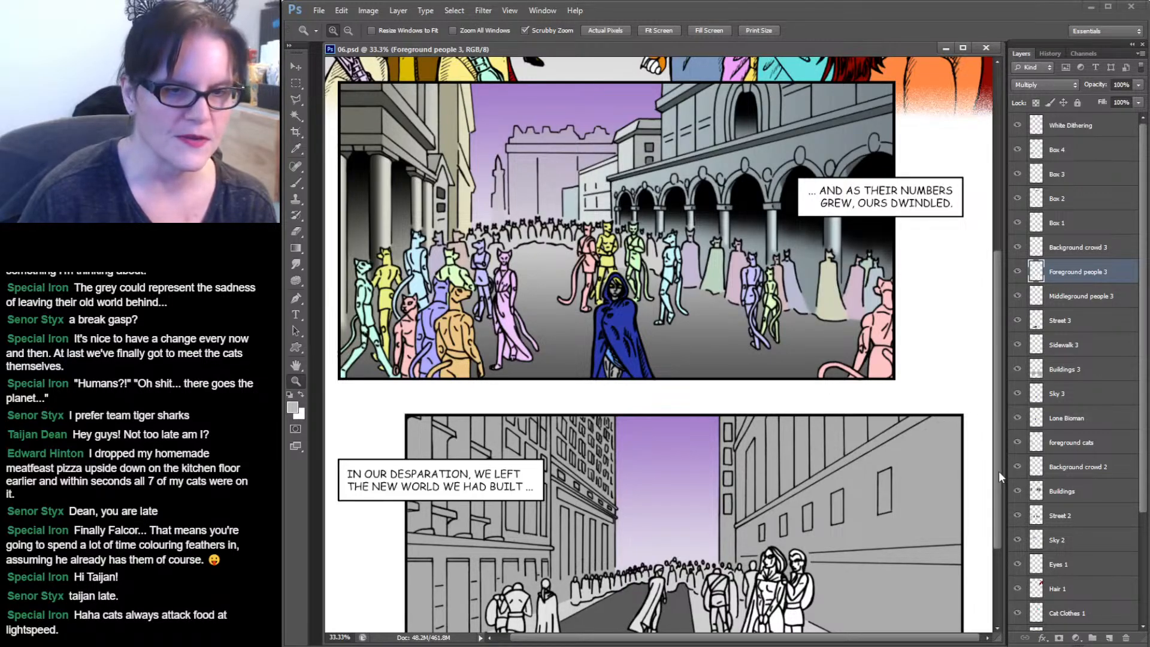
left_click_drag(998, 470, 999, 543)
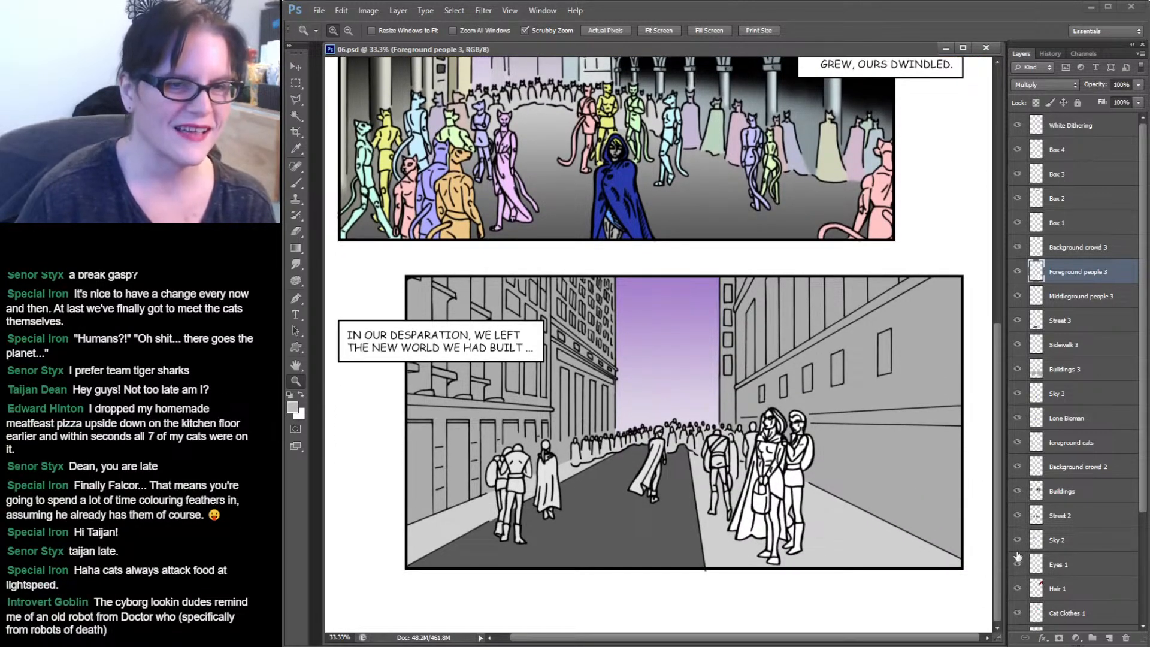
scroll(1018, 557, "up", 5)
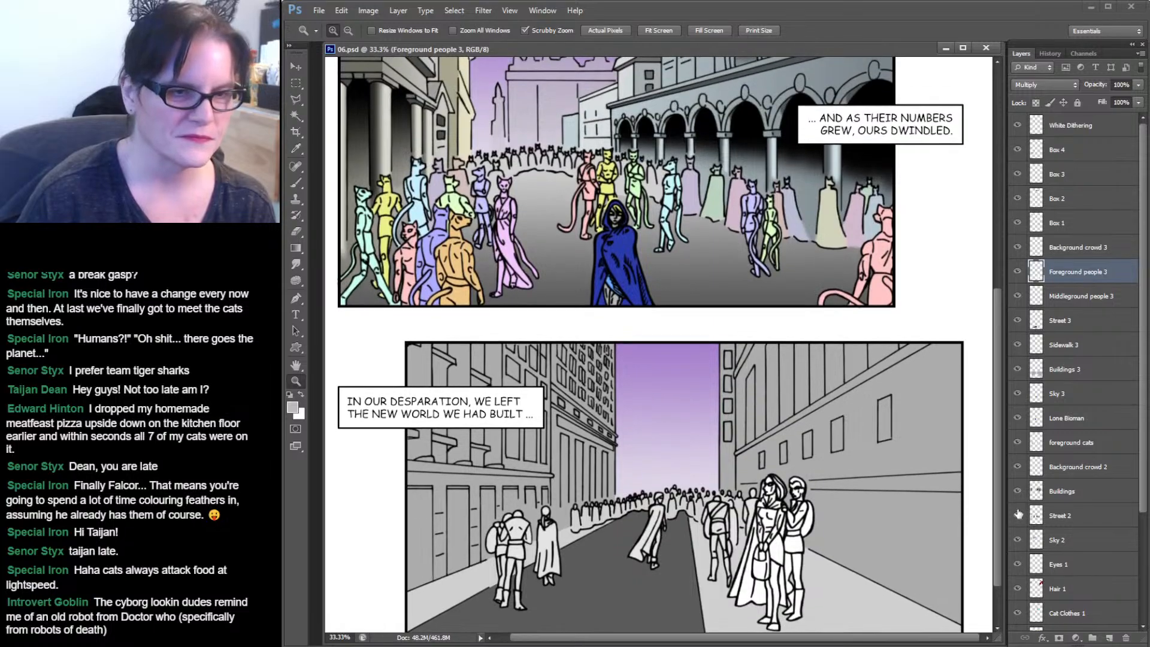
scroll(986, 275, "up", 10)
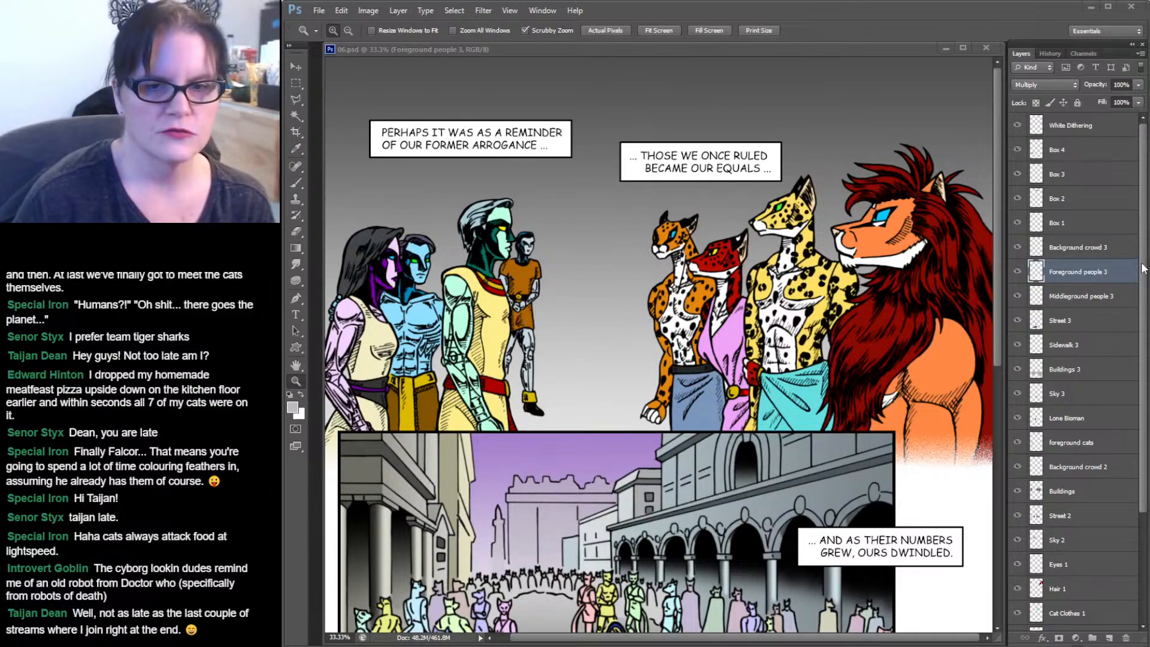
Select the Biomans skin 1 layer, zoomed in on the figures in the top panel.
left_click(1146, 373)
left_click_drag(1143, 353, 1144, 488)
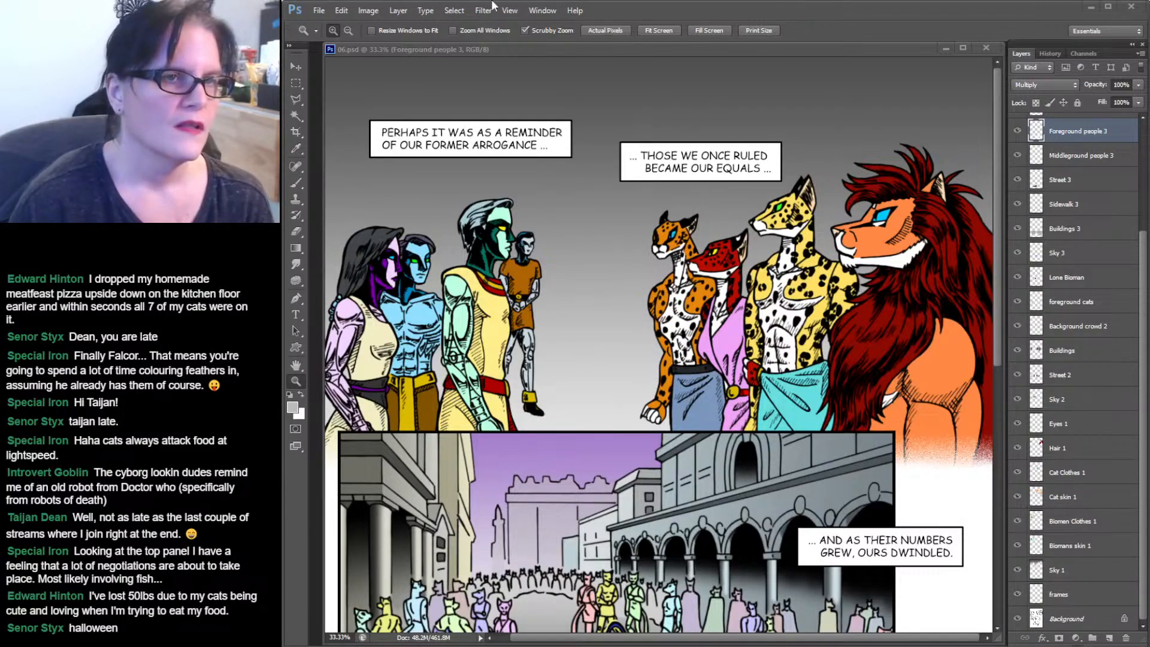
left_click(566, 2)
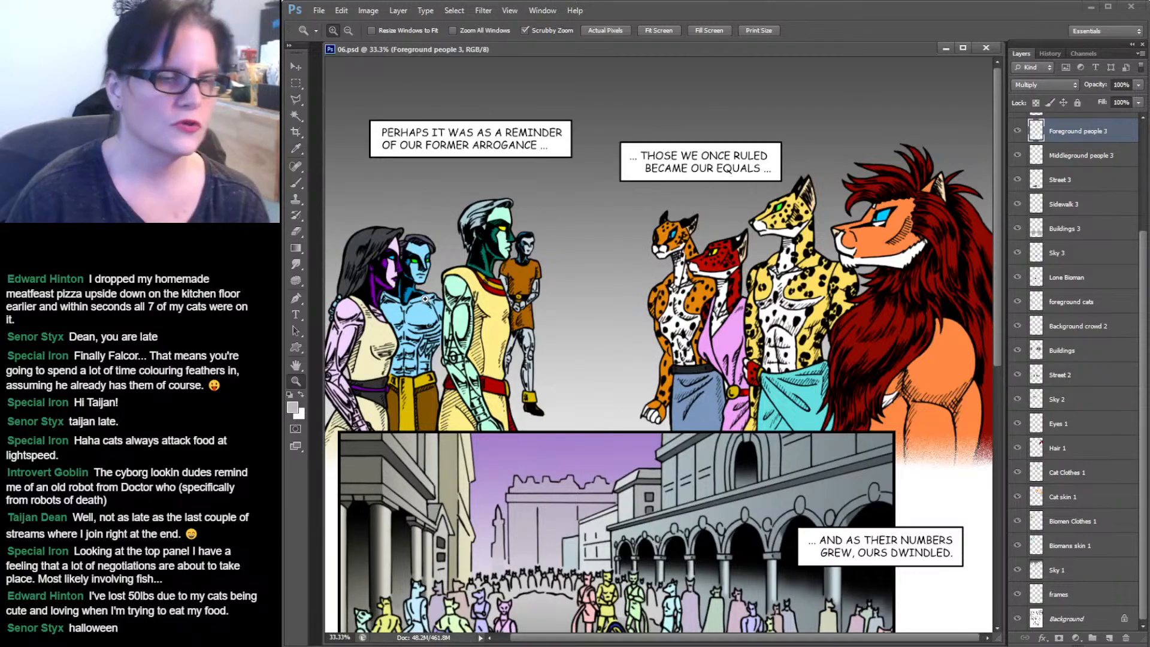
left_click(403, 322)
left_click(403, 322)
left_click_drag(421, 319, 583, 302)
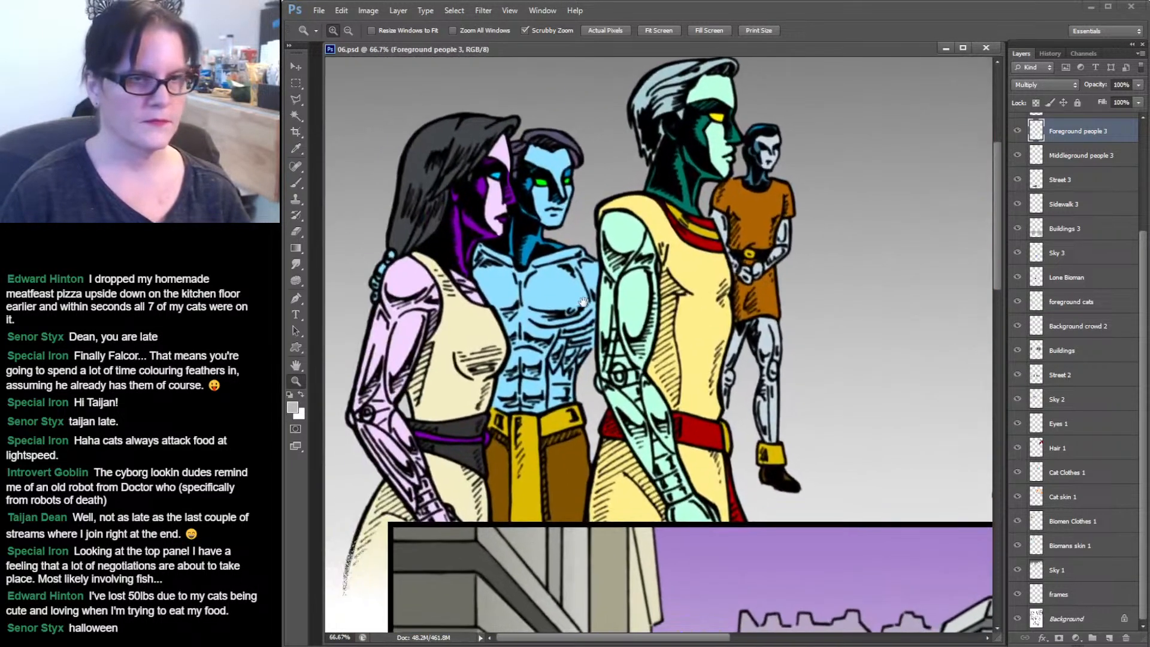
left_click(701, 333, "alt")
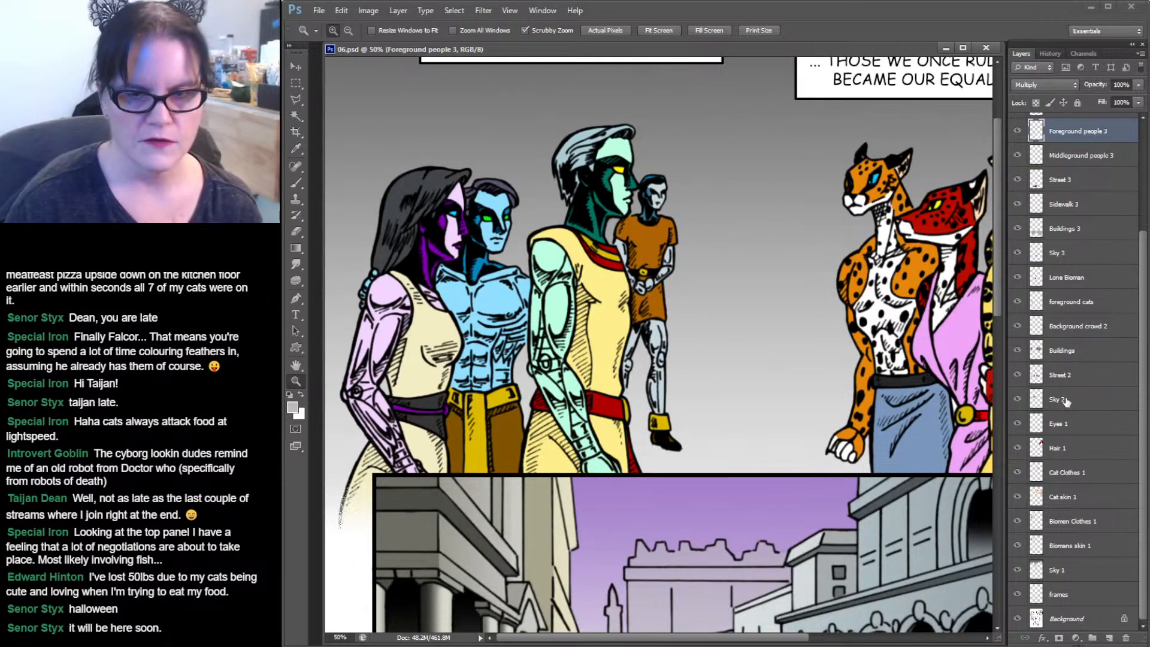
left_click(1063, 548)
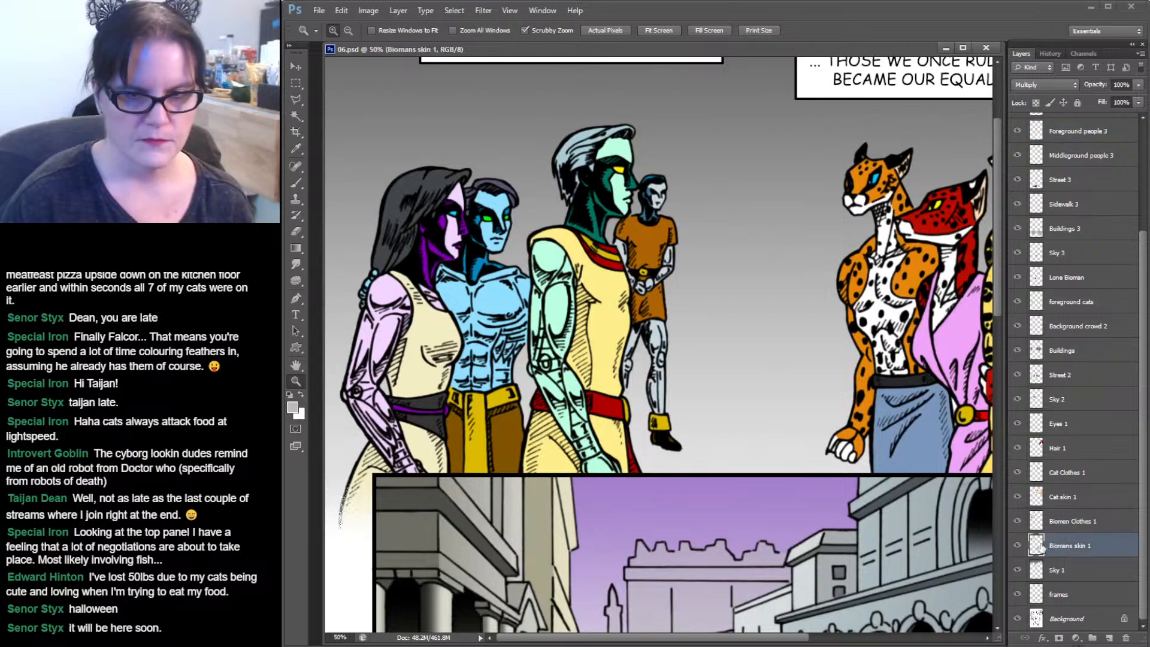
left_click(1038, 548, "ctrl")
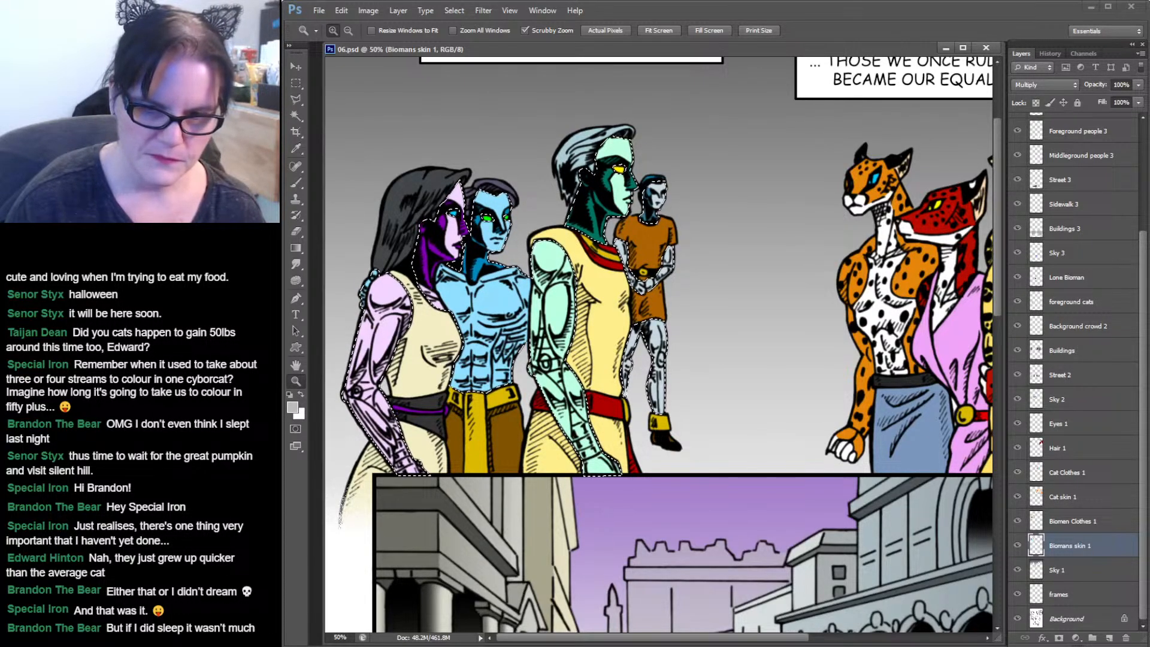
key("ctrl+d")
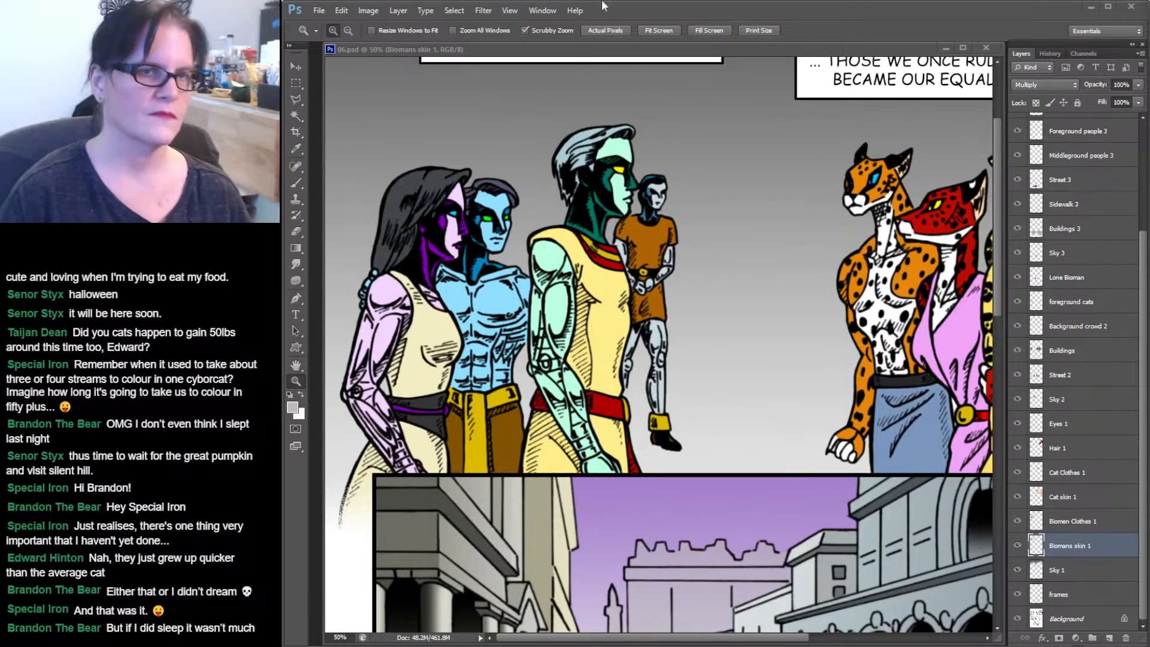
left_click(654, 53)
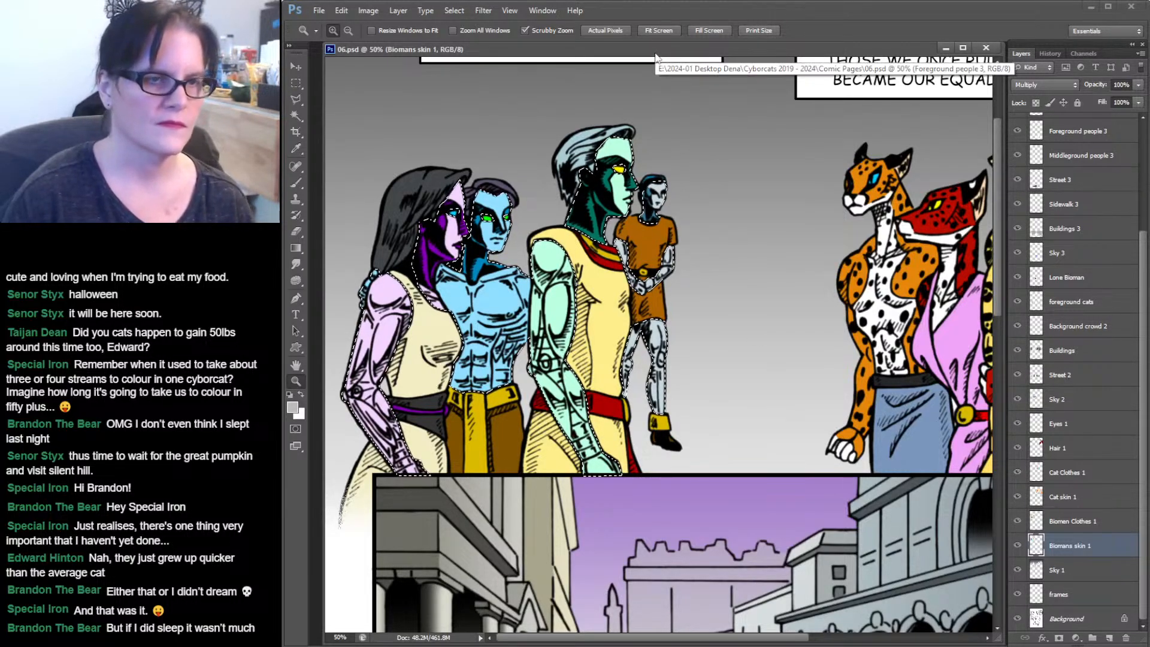
Use the Magic Wand to select the lilac-skinned woman's arm and face skin areas.
left_click(297, 116)
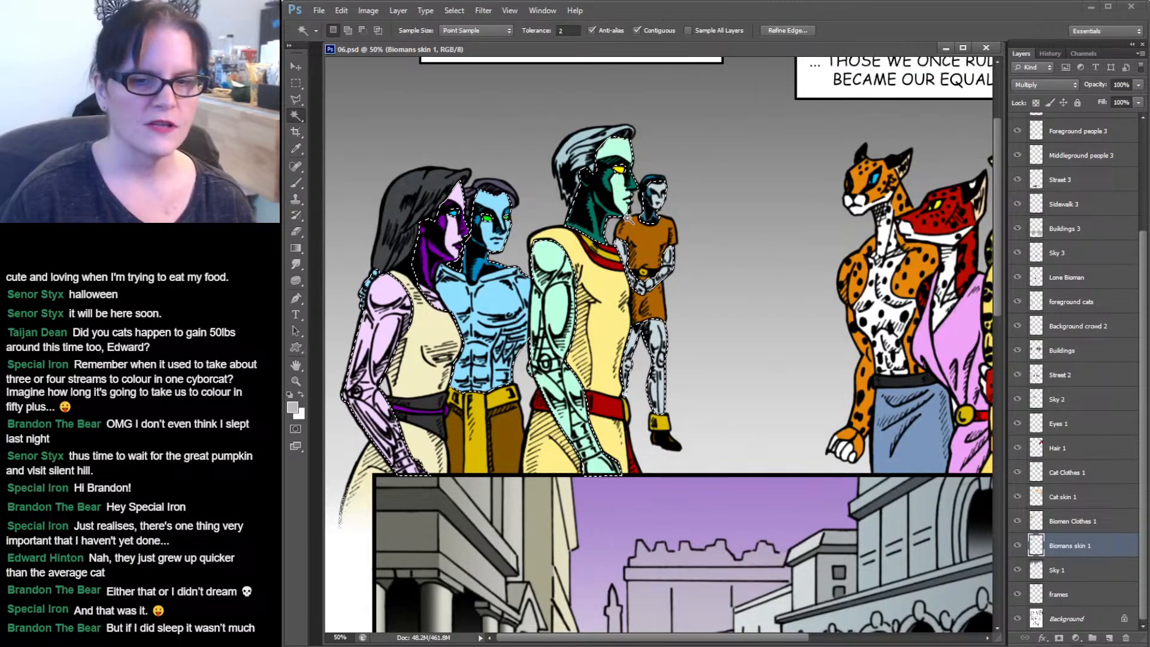
left_click(382, 316)
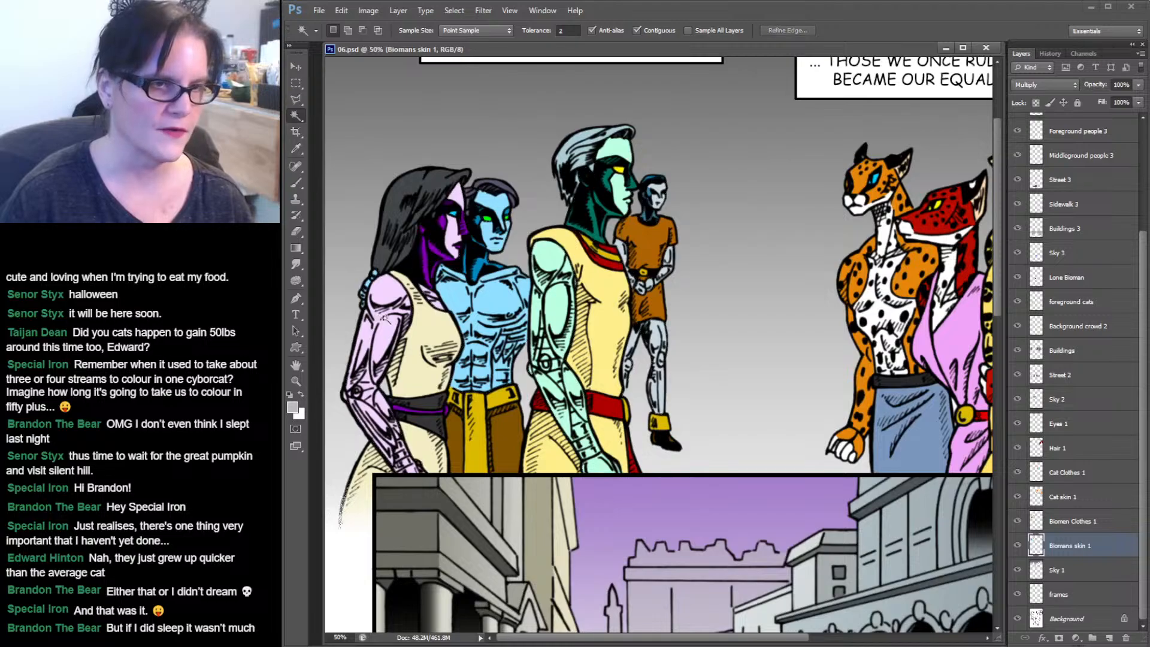
left_click(387, 319)
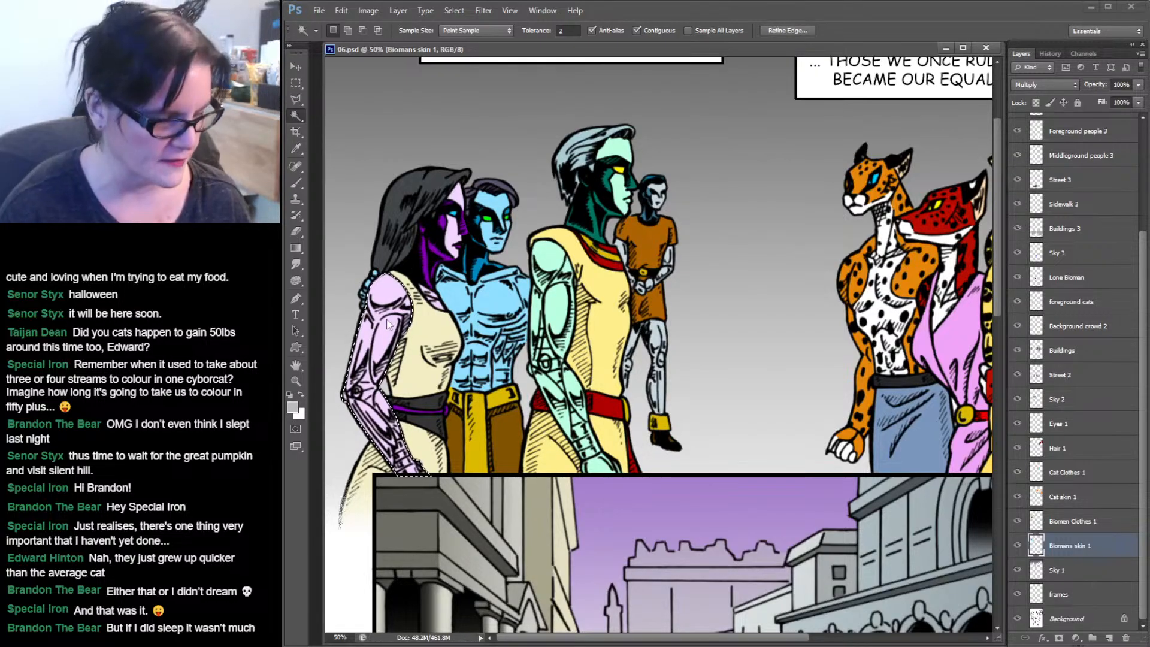
left_click(436, 298, "shift")
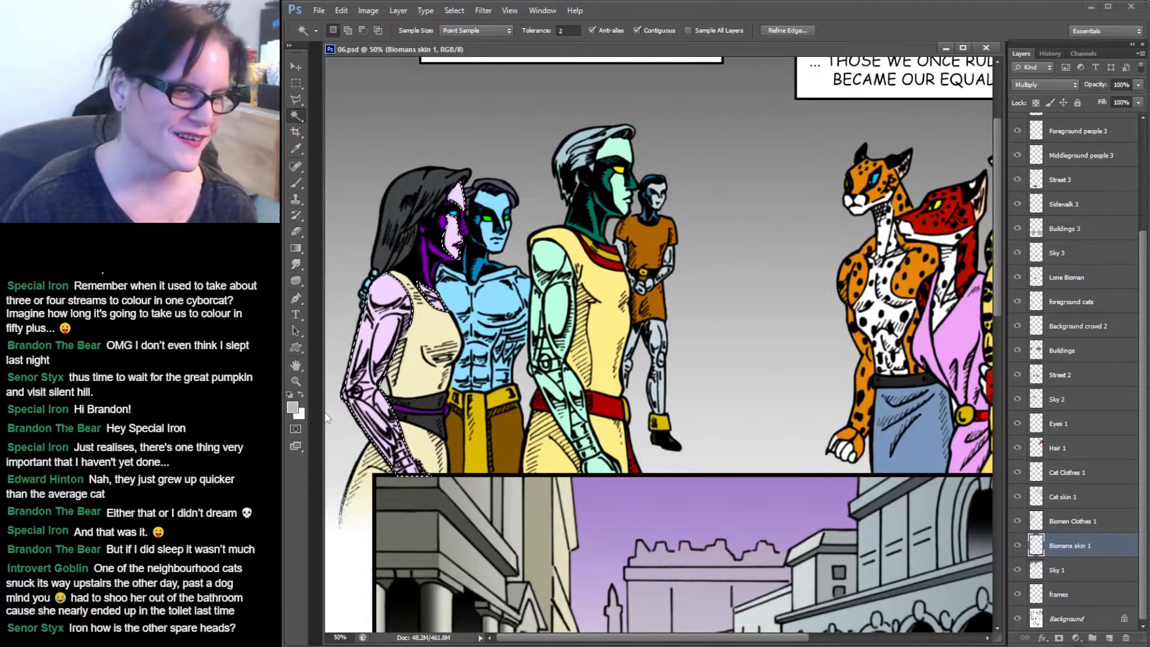
Sample the woman's lilac skin colour, then set the foreground colour to a darker purple, aa7eb9.
left_click(289, 381)
left_click(430, 351)
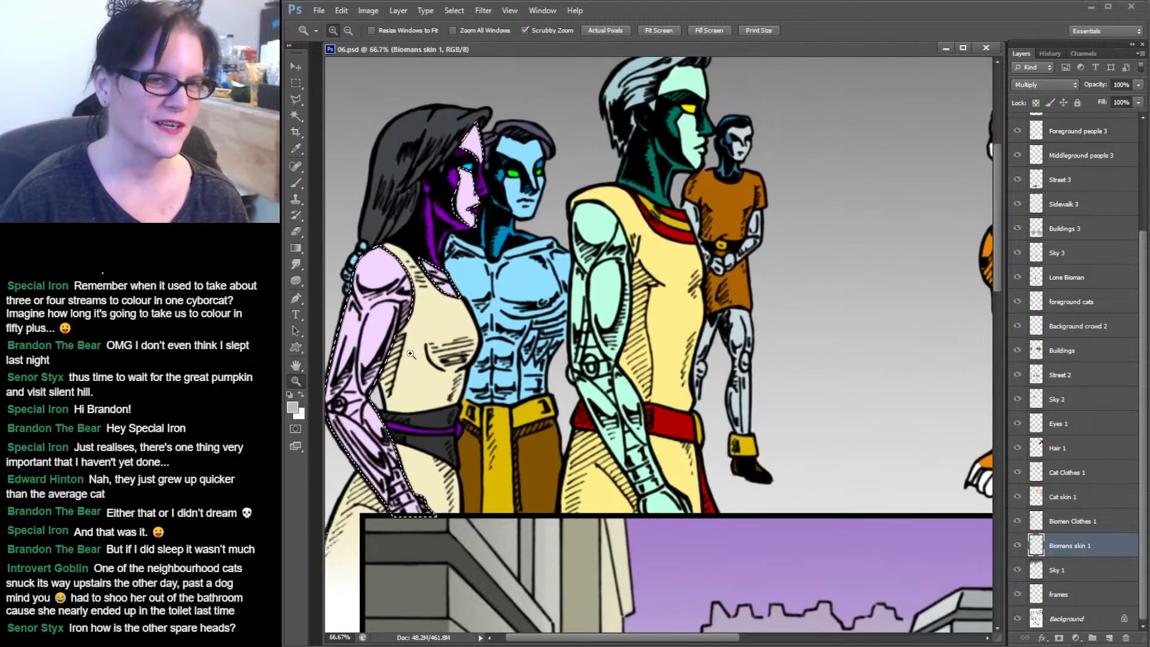
left_click_drag(430, 351, 473, 345)
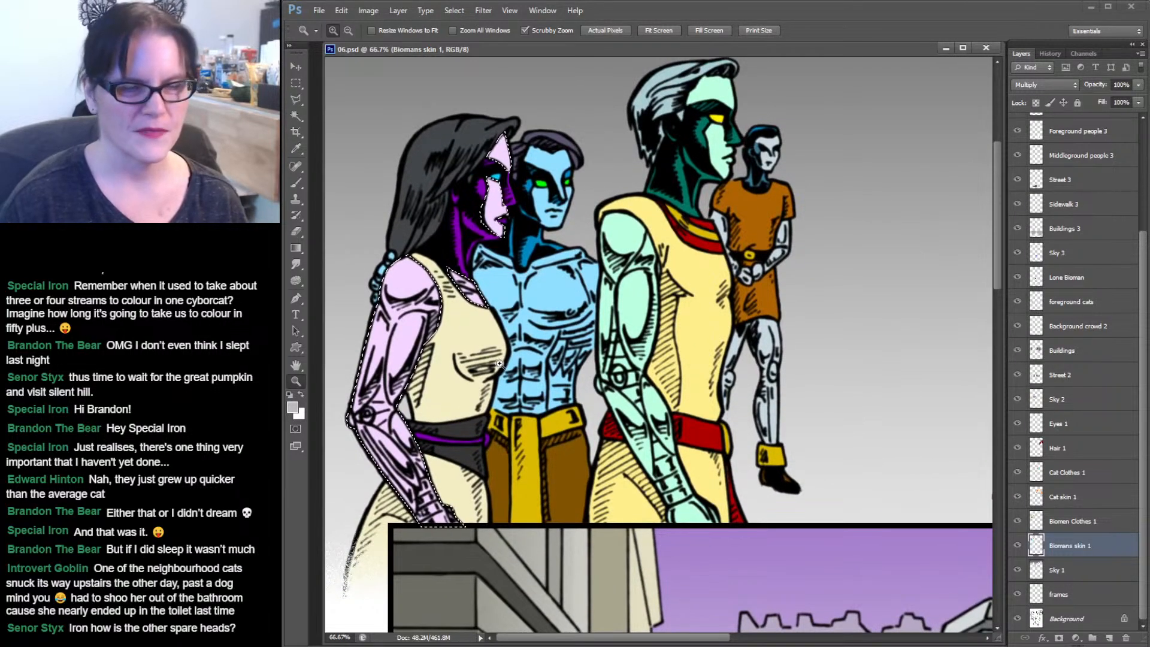
left_click(295, 115)
left_click(296, 148)
left_click(494, 201)
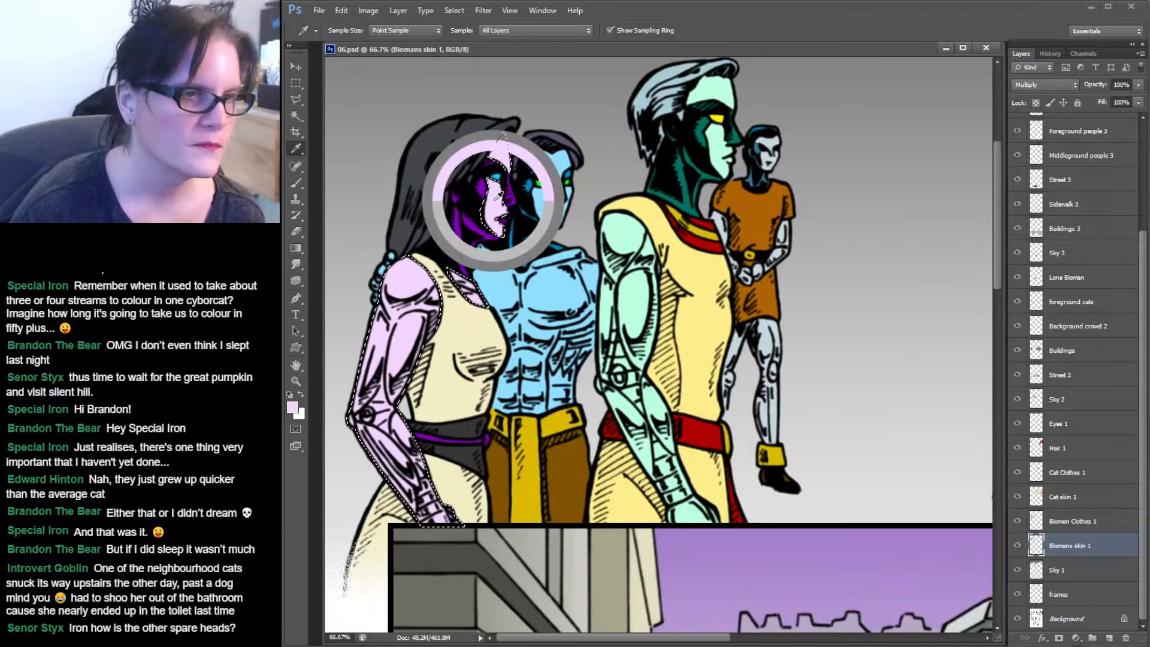
left_click(301, 394)
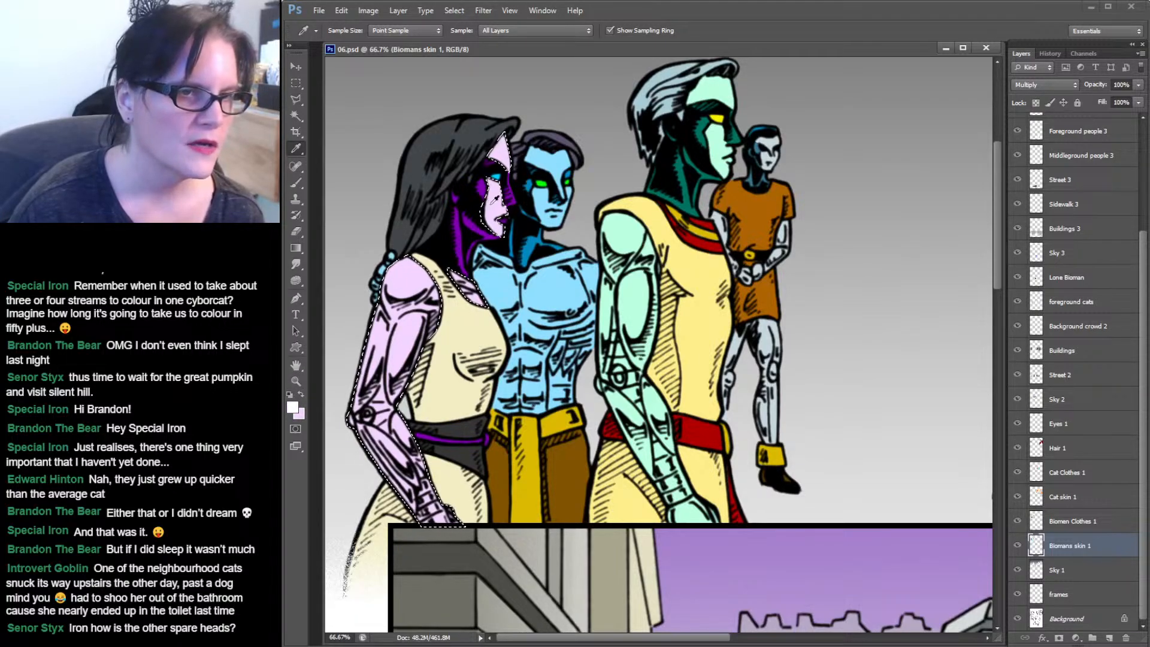
key("x")
left_click(293, 408)
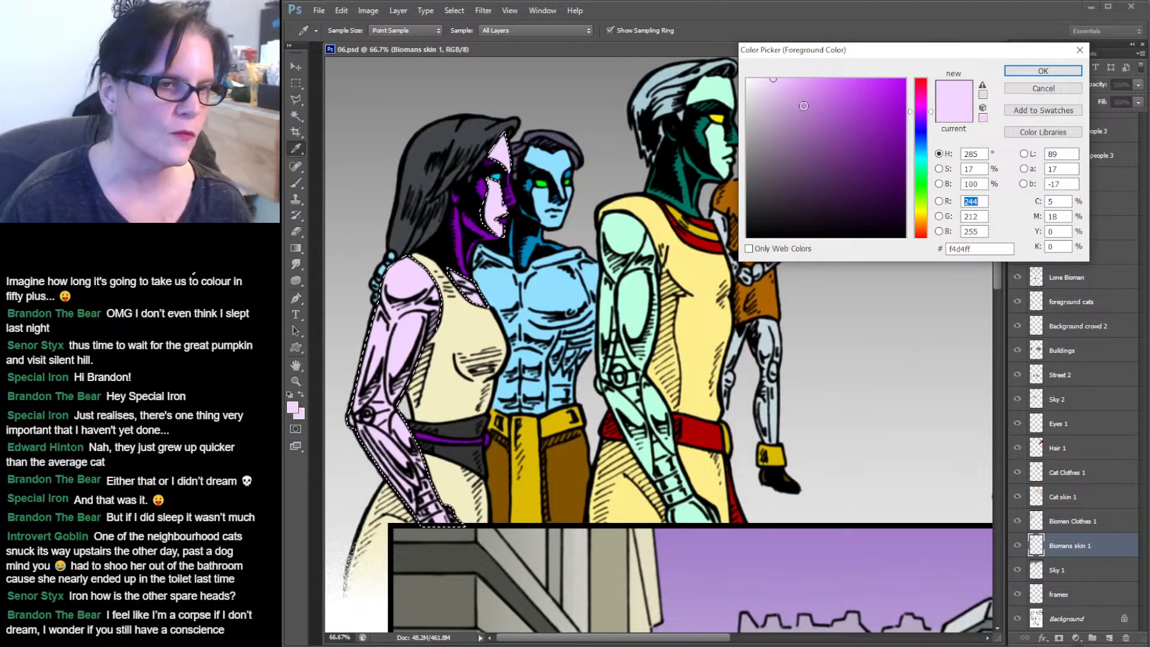
mouse_move(777, 98)
left_mouse_down()
mouse_move(777, 118)
mouse_move(797, 122)
left_mouse_up()
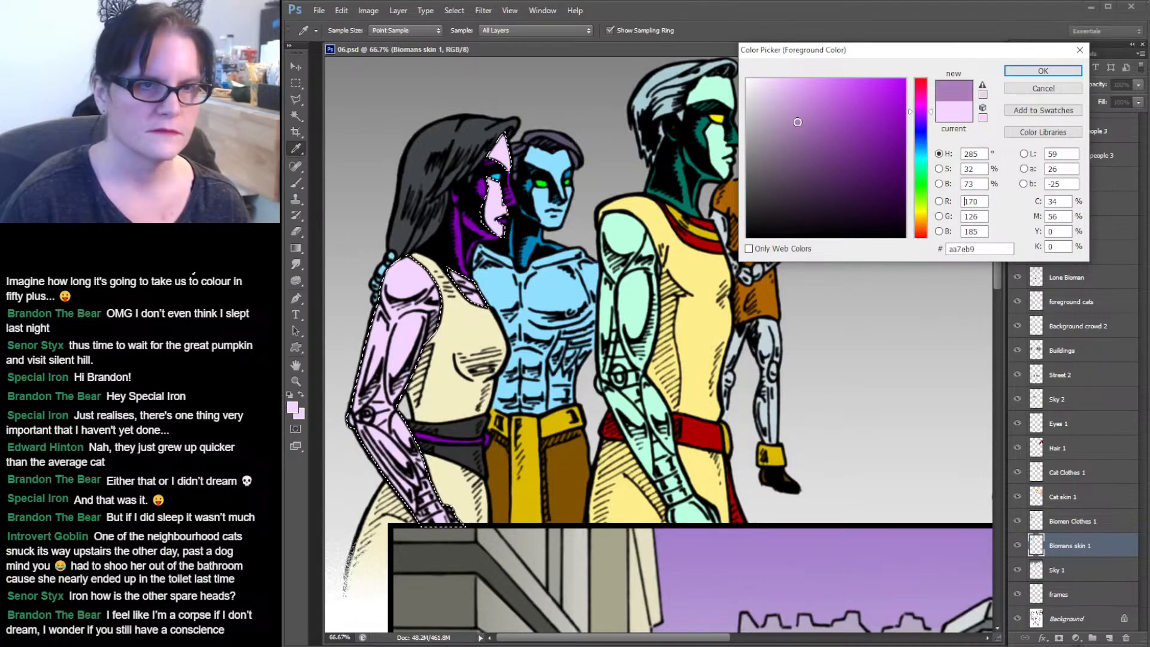
left_click(1073, 74)
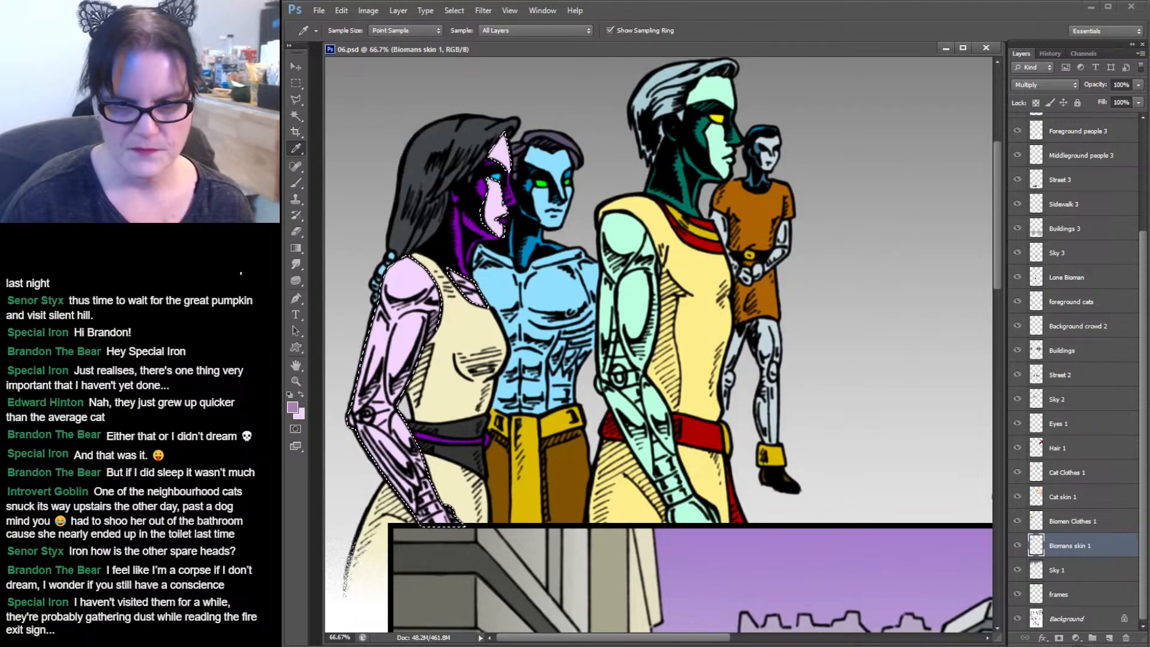
Try a brush stroke on the woman's shoulder, then undo it.
key("ctrl+d")
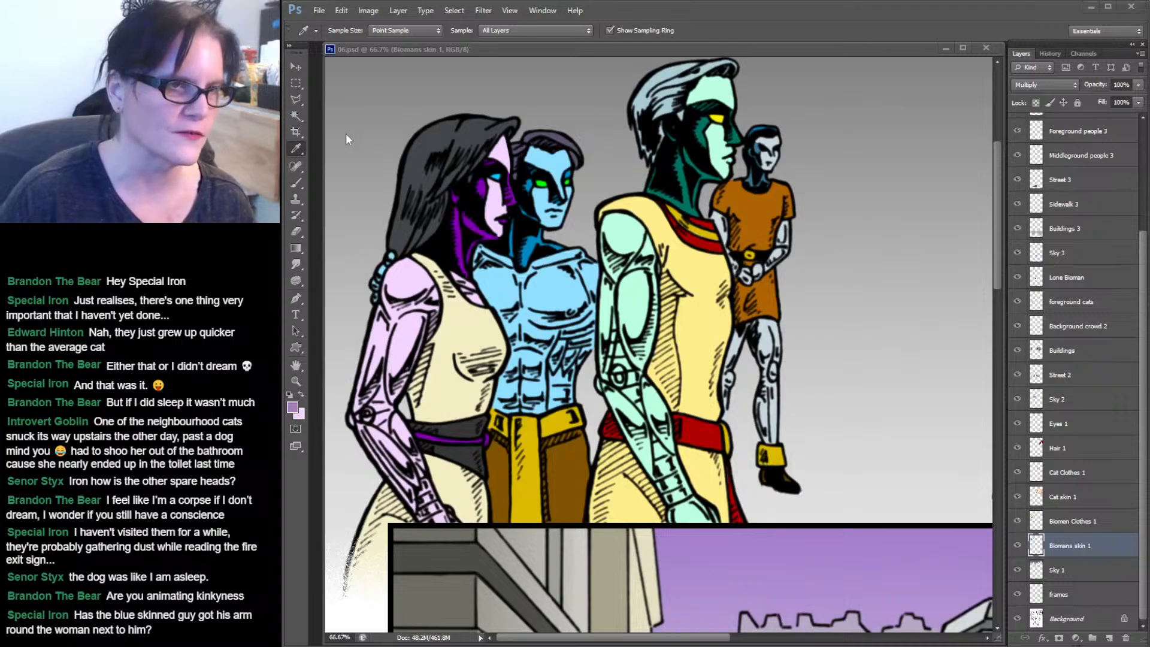
left_click(297, 180)
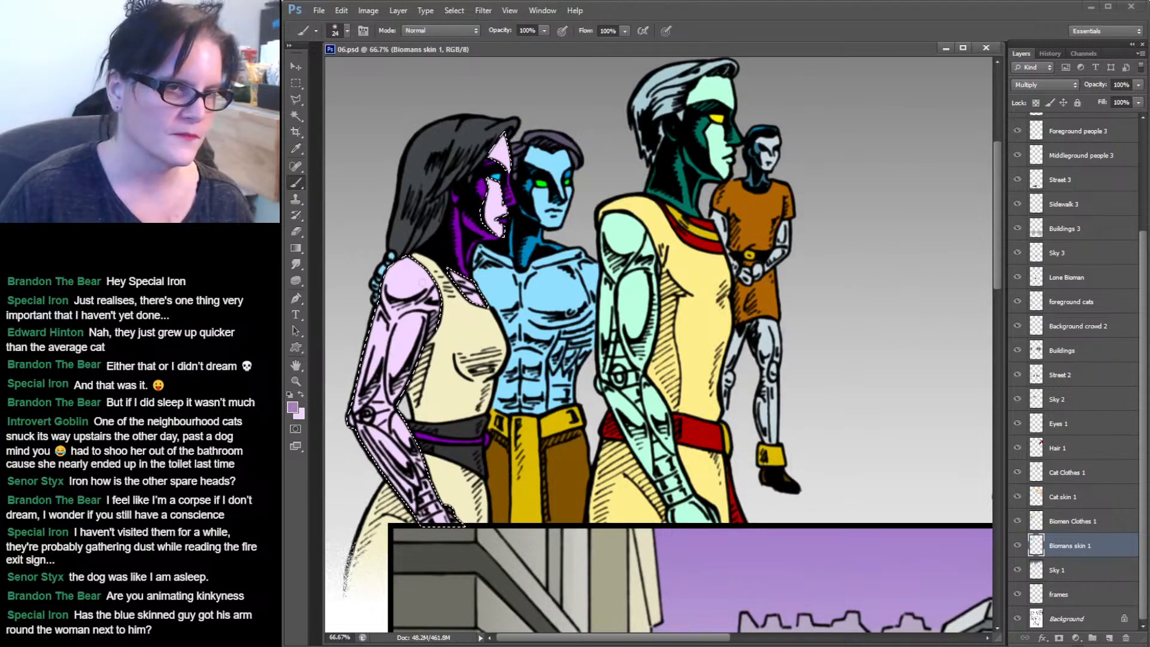
left_click_drag(415, 273, 403, 294)
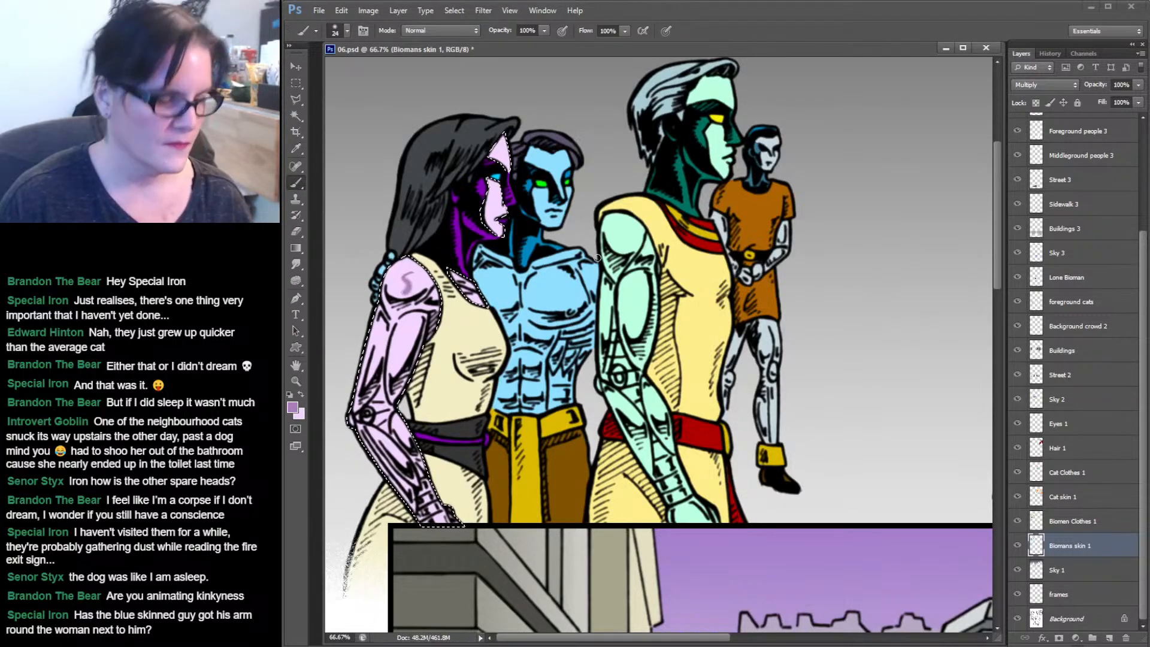
key("ctrl+z")
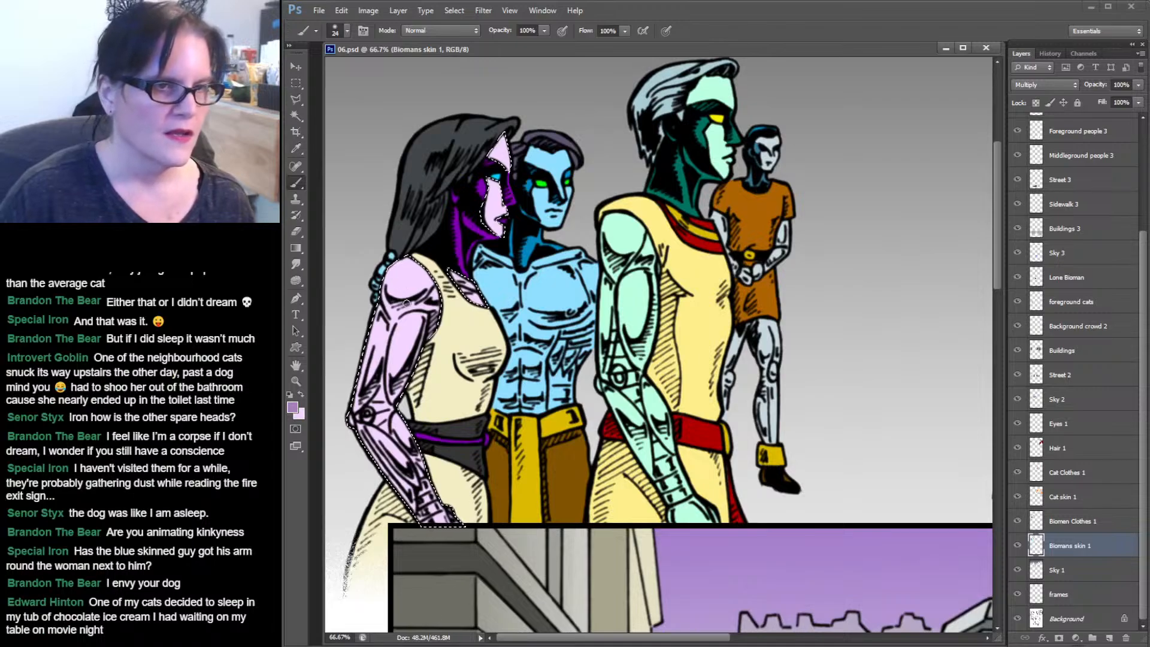
Choose a soft round 65 px brush and paint a shadow stroke along the woman's arm.
left_click(347, 31)
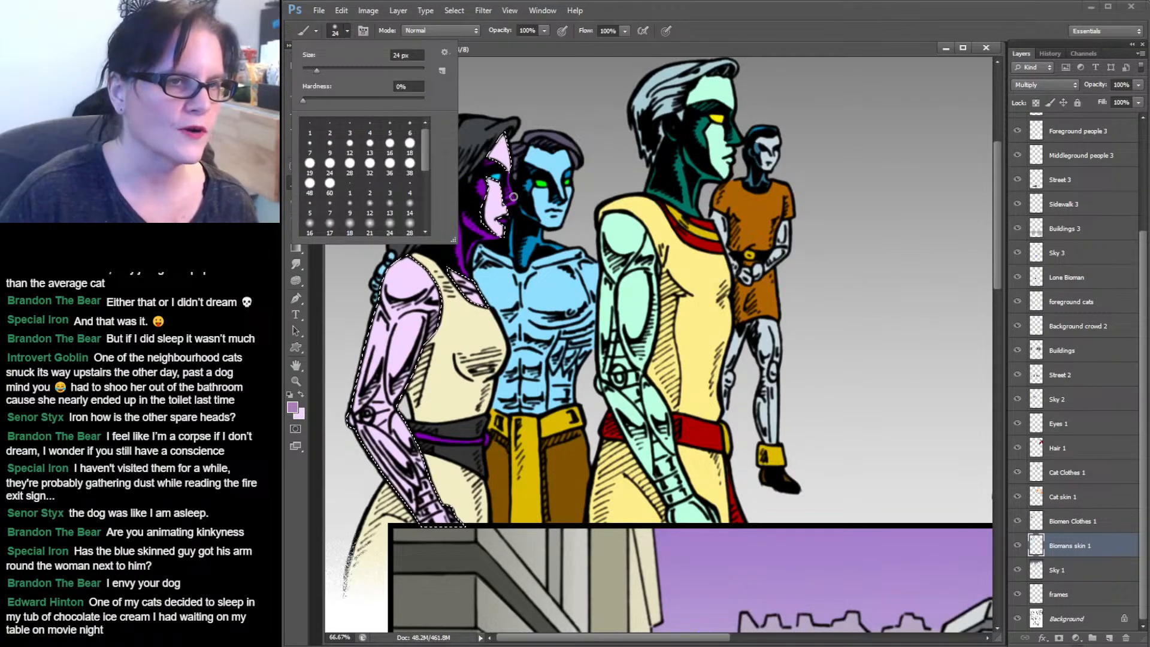
left_click_drag(425, 149, 426, 175)
left_click(413, 167)
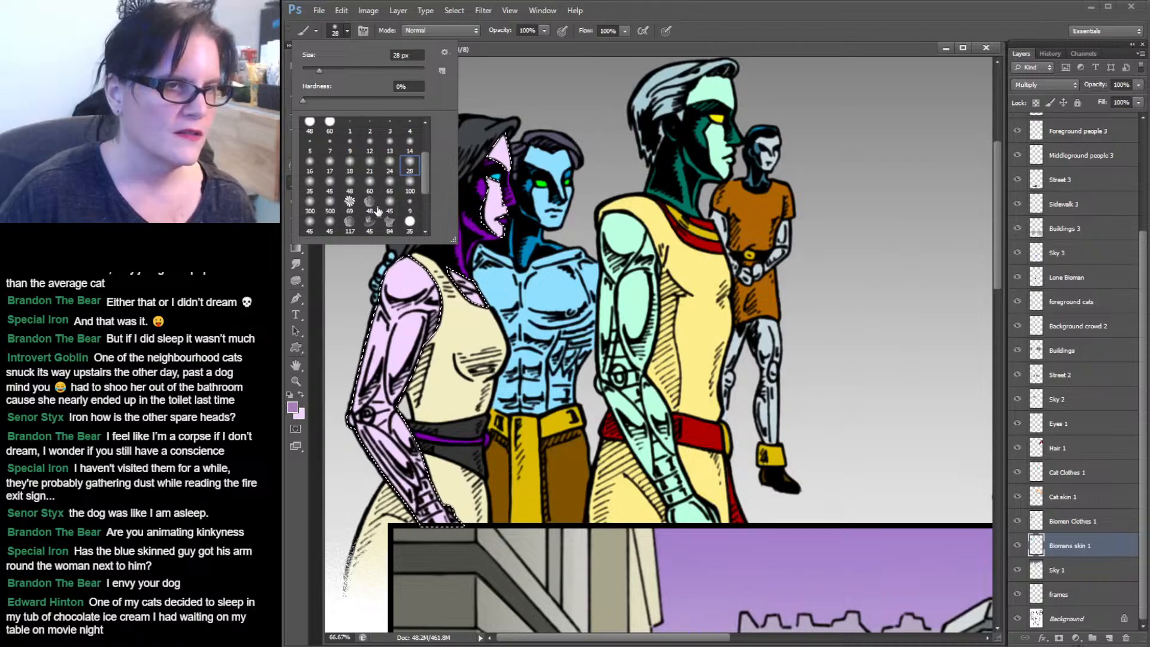
left_click(388, 183)
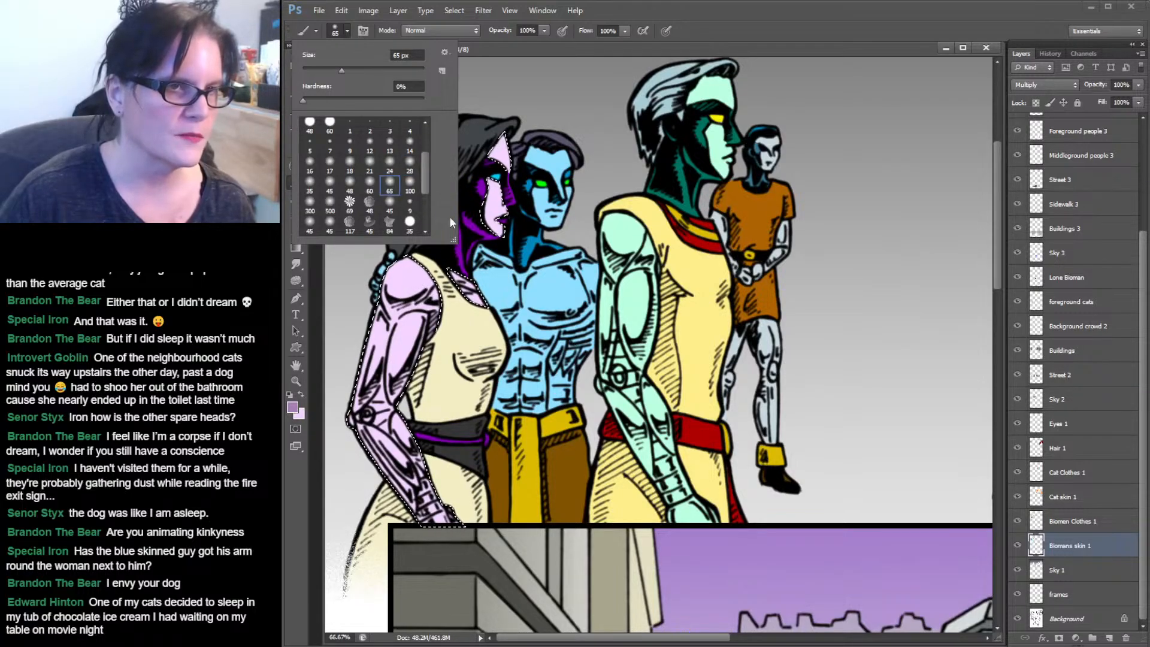
left_click(771, 4)
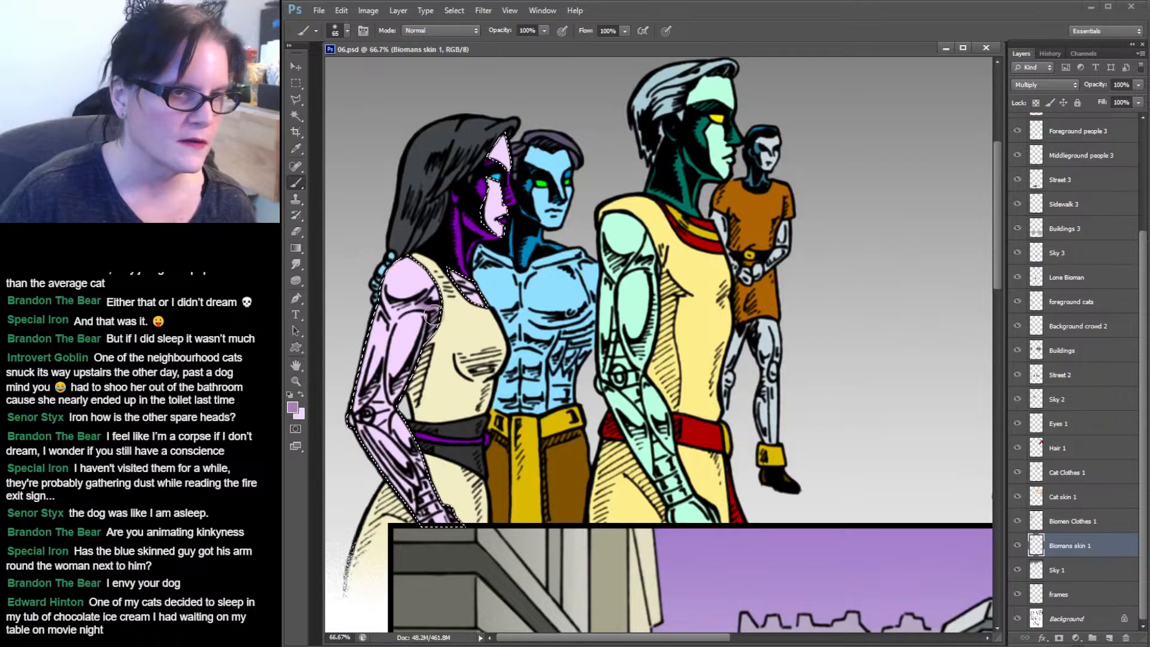
left_click_drag(437, 322, 424, 302)
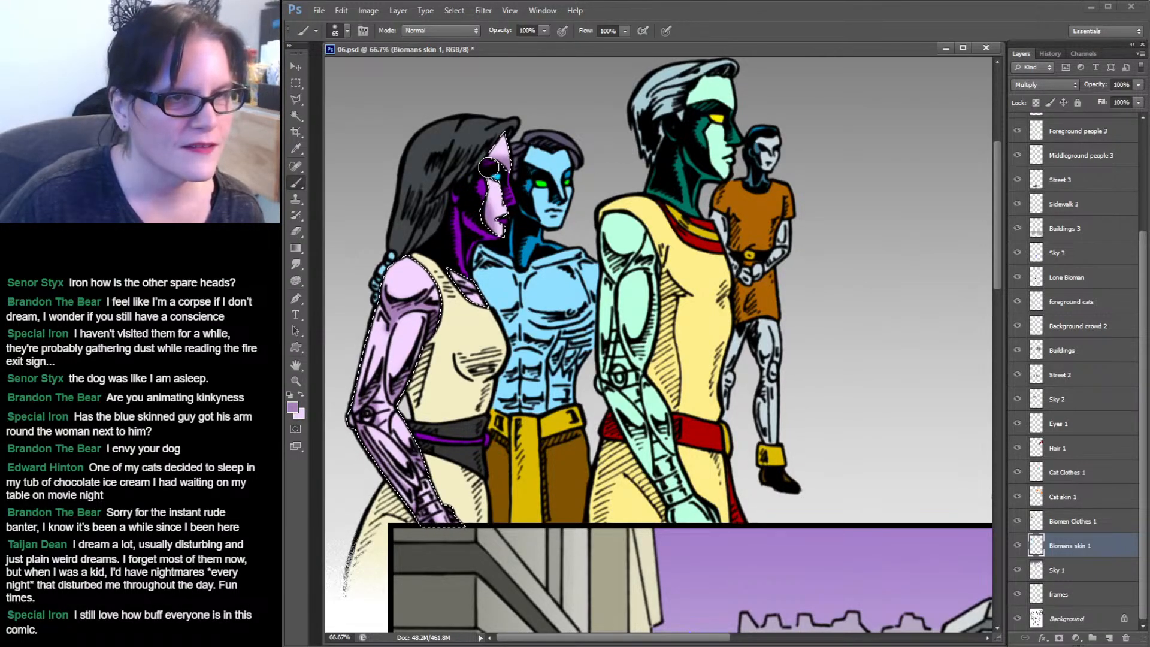
Set the foreground colour to a darker purple, 885e96, and return to the Brush tool.
left_click(301, 394)
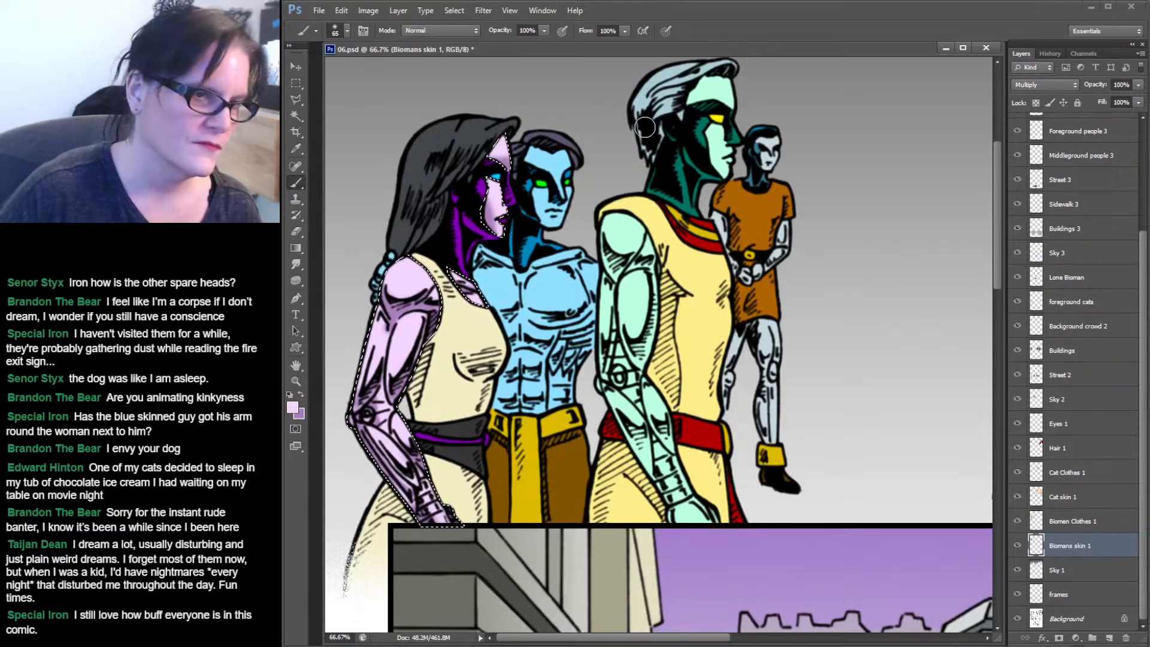
left_click(302, 393)
left_click(294, 408)
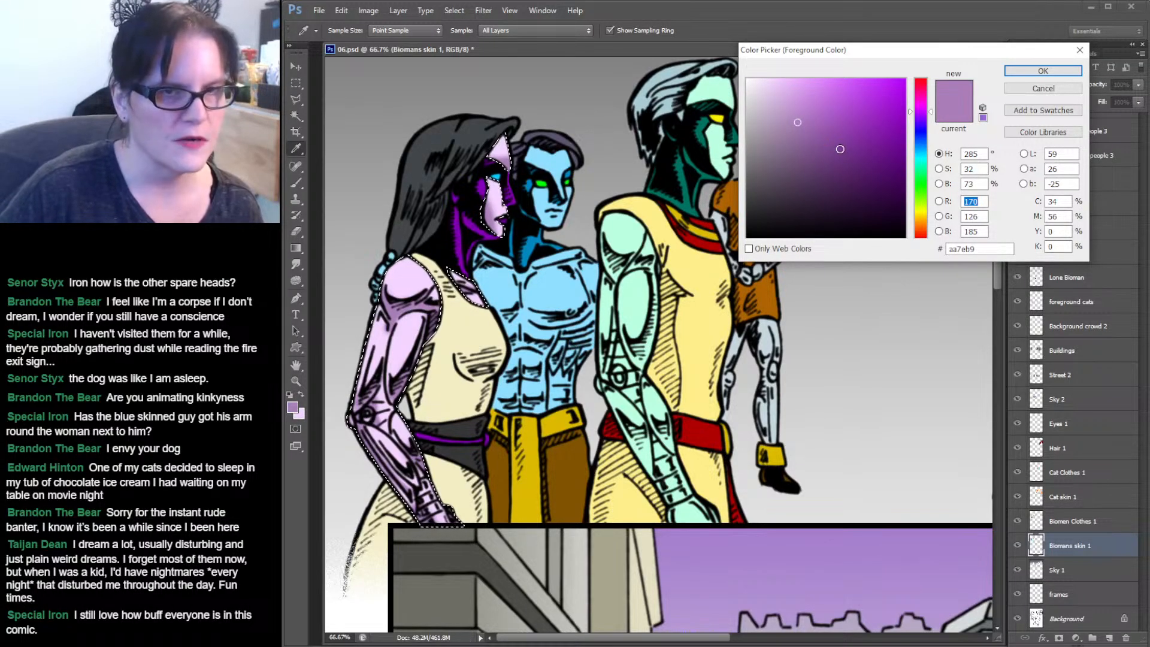
left_click_drag(808, 133, 805, 143)
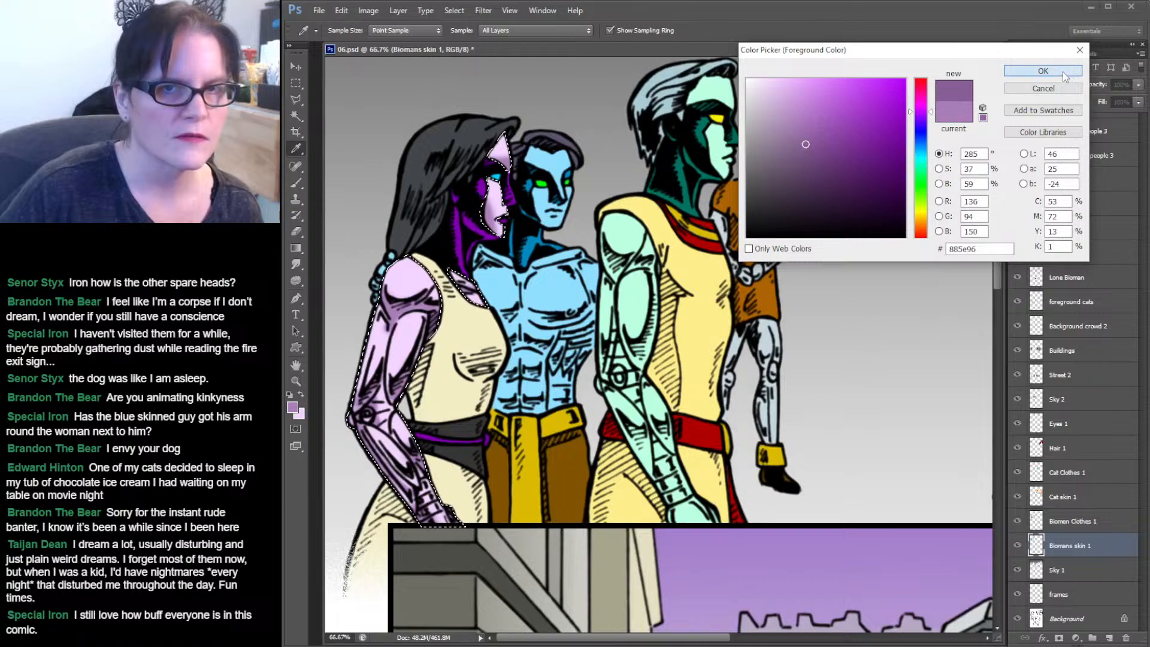
left_click(1042, 70)
key("b")
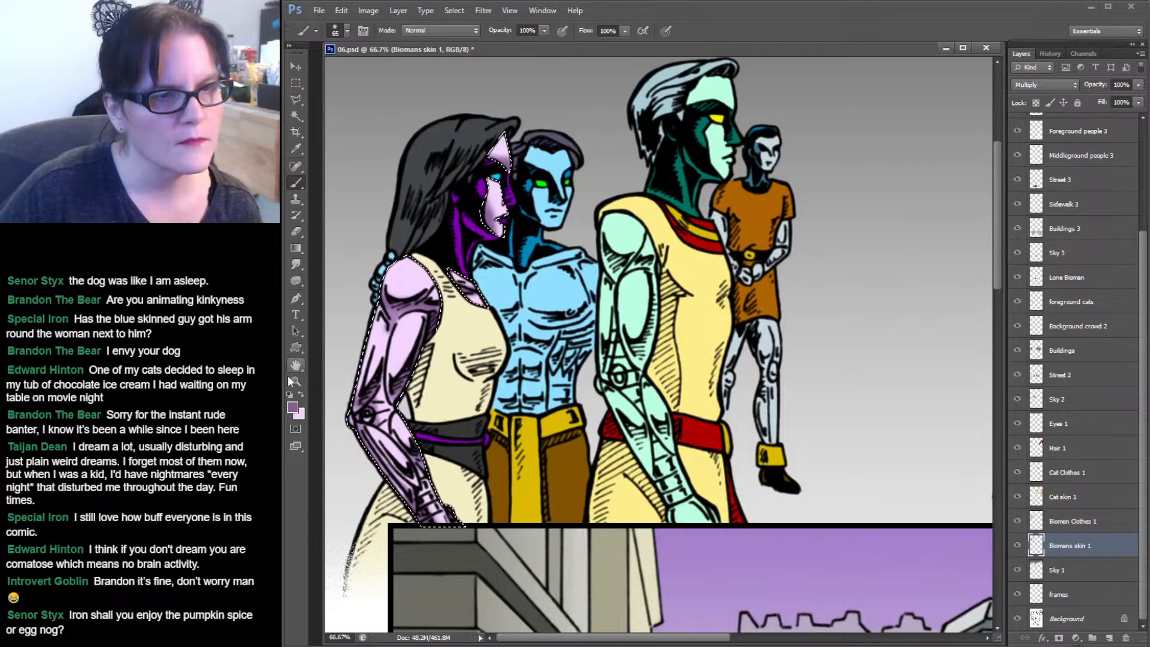
Set the foreground colour to a pale pink highlight, faeffe.
left_click(302, 393)
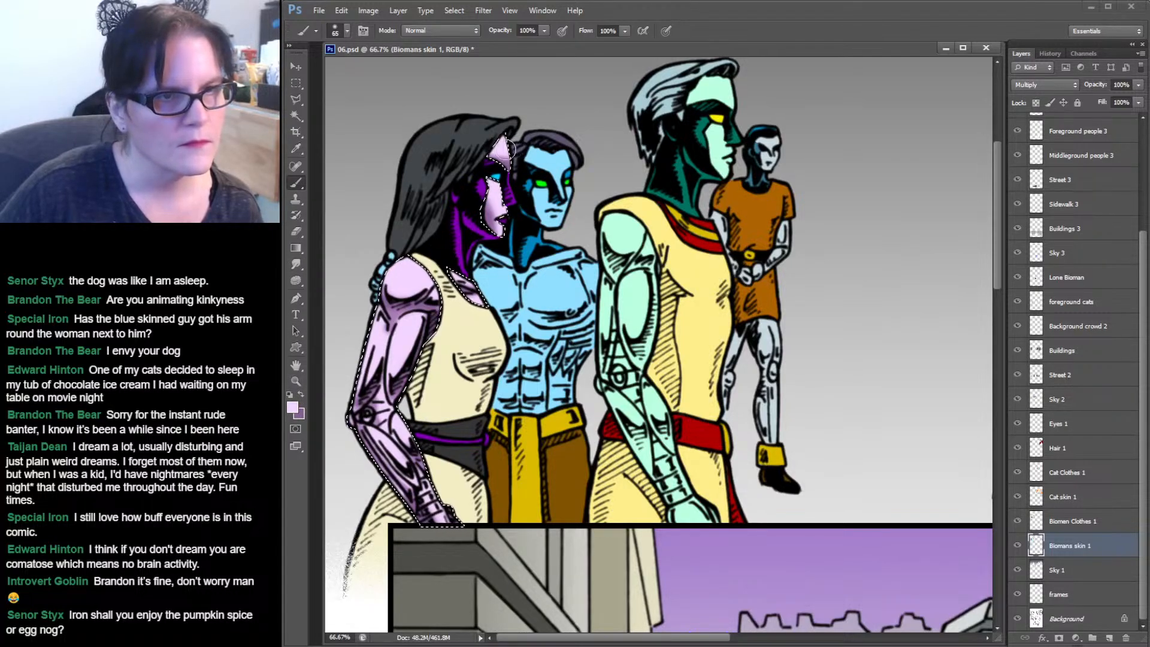
left_click(293, 408)
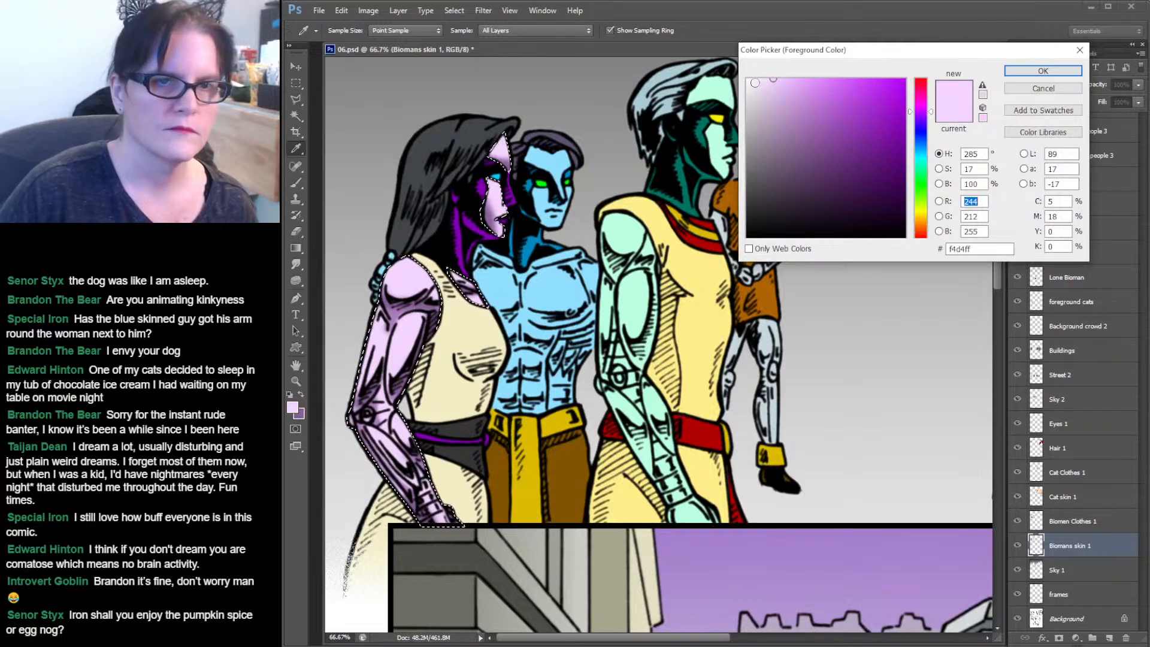
left_click(755, 79)
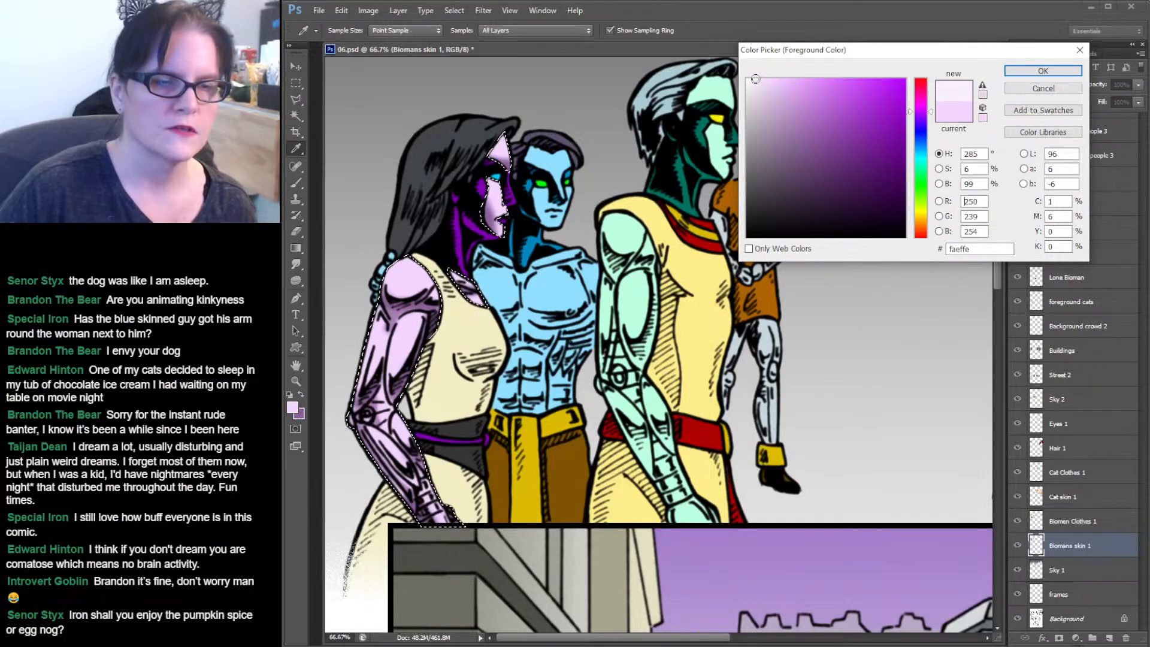
left_click(1042, 71)
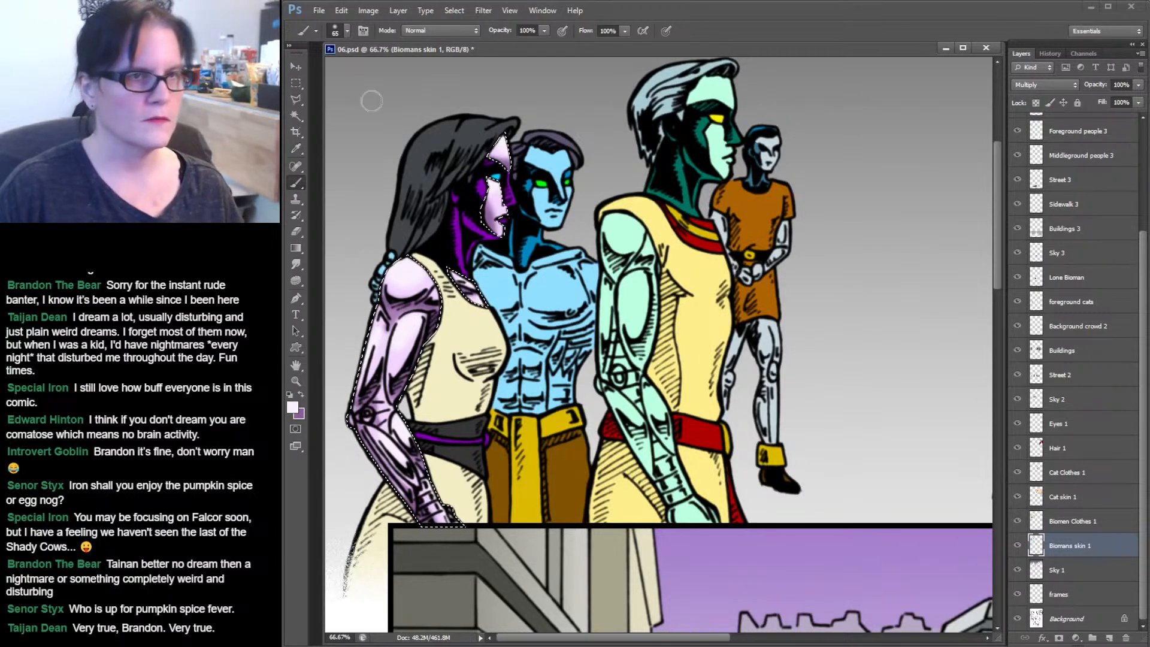
Use the Magic Wand to select the dark purple shadow area on the woman's face.
key("w")
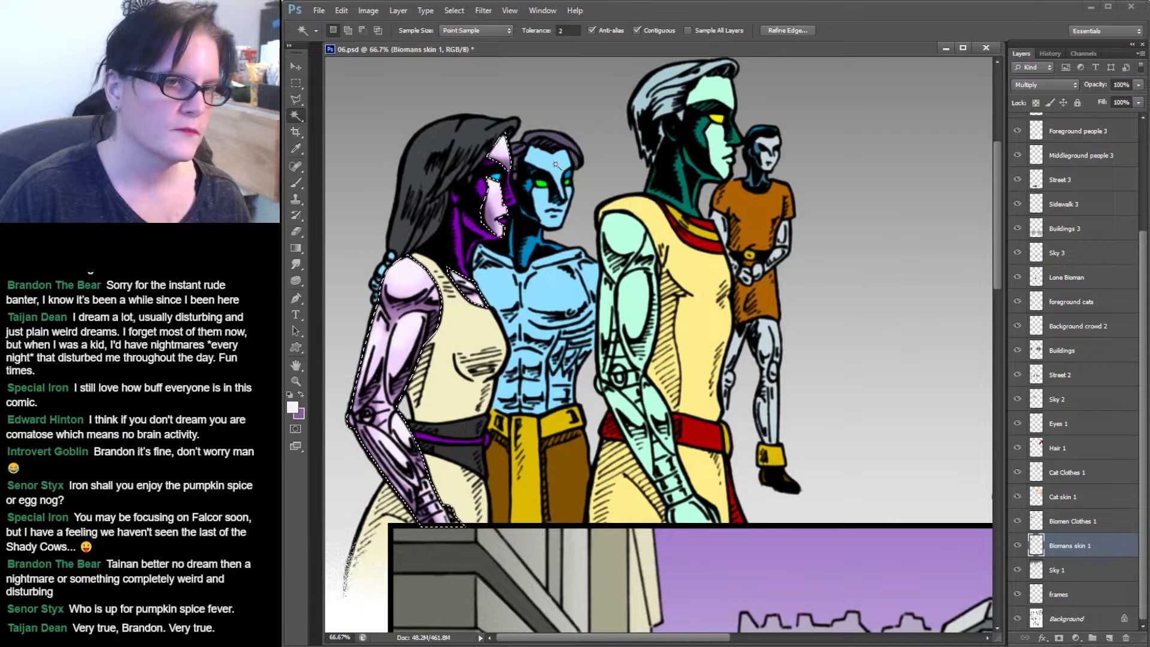
left_click(471, 216)
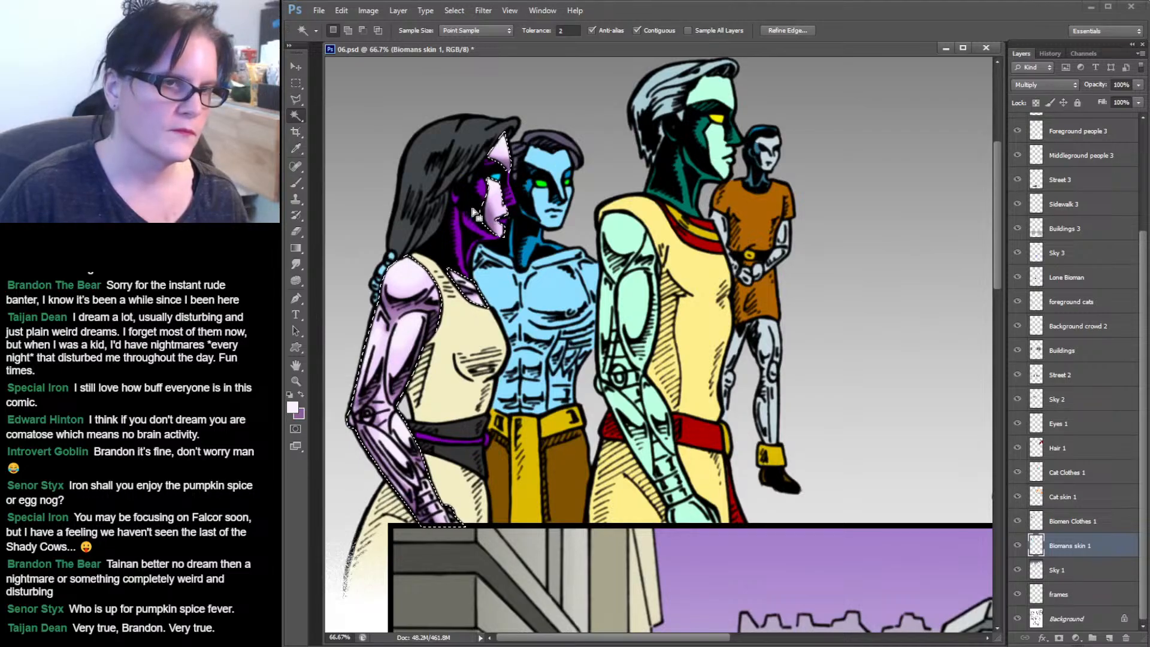
left_click(510, 195, "shift")
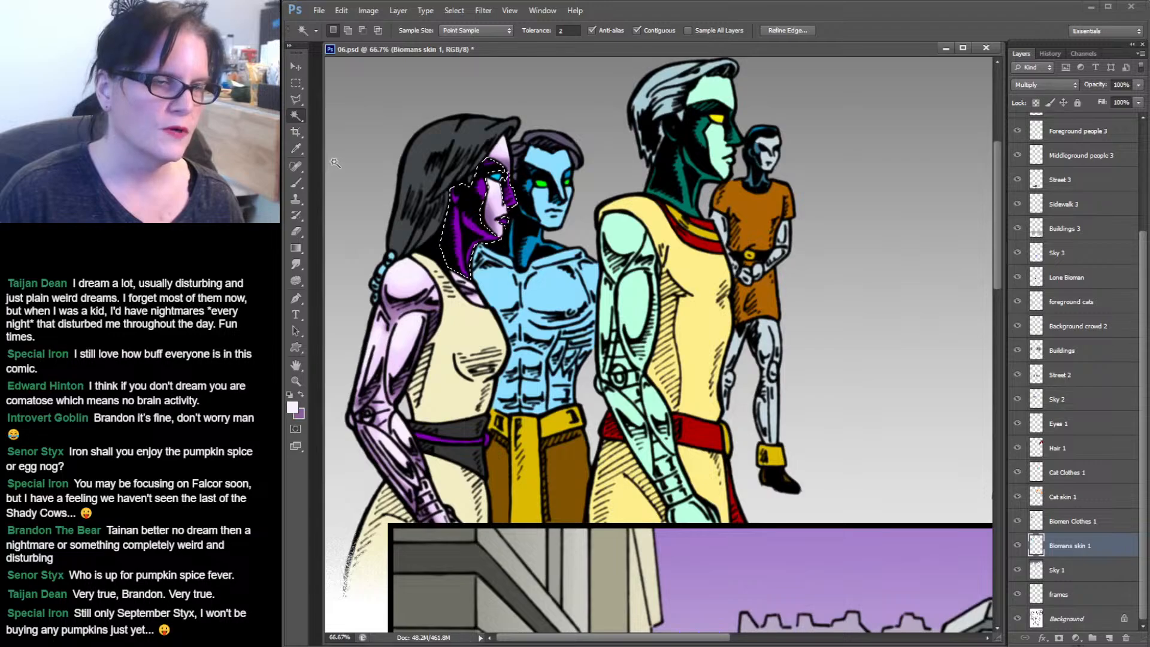
Sample the face's dark purple and set the foreground colour to a deeper purple, 470560.
left_click(300, 147)
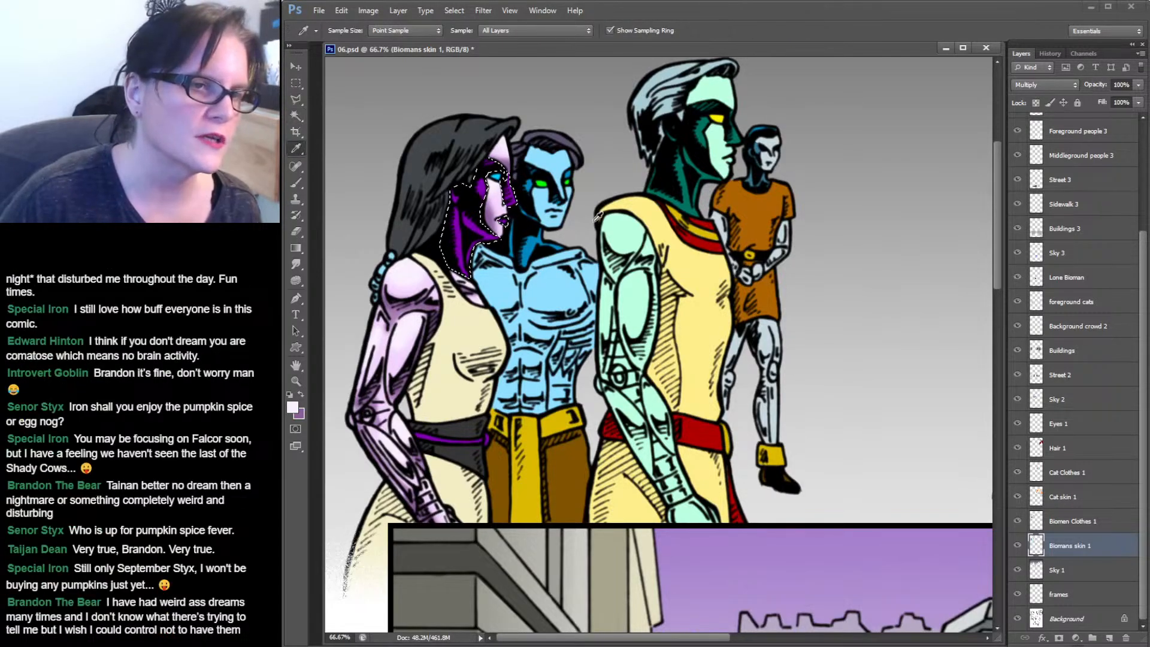
left_click(477, 222)
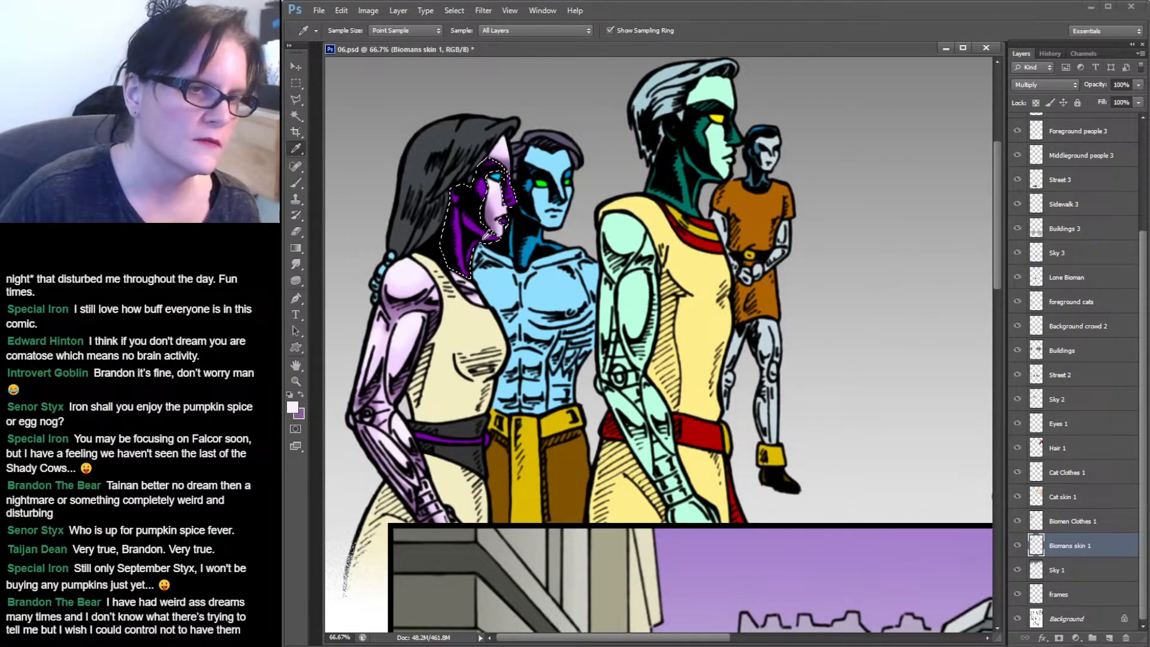
left_click(301, 394)
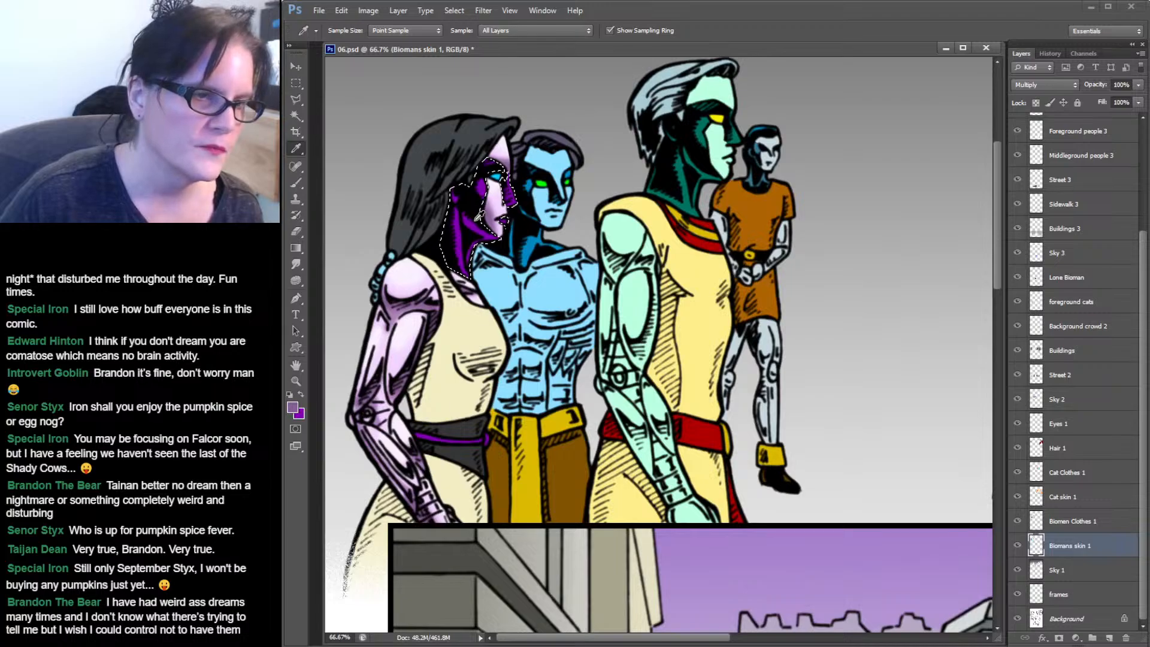
left_click(476, 220)
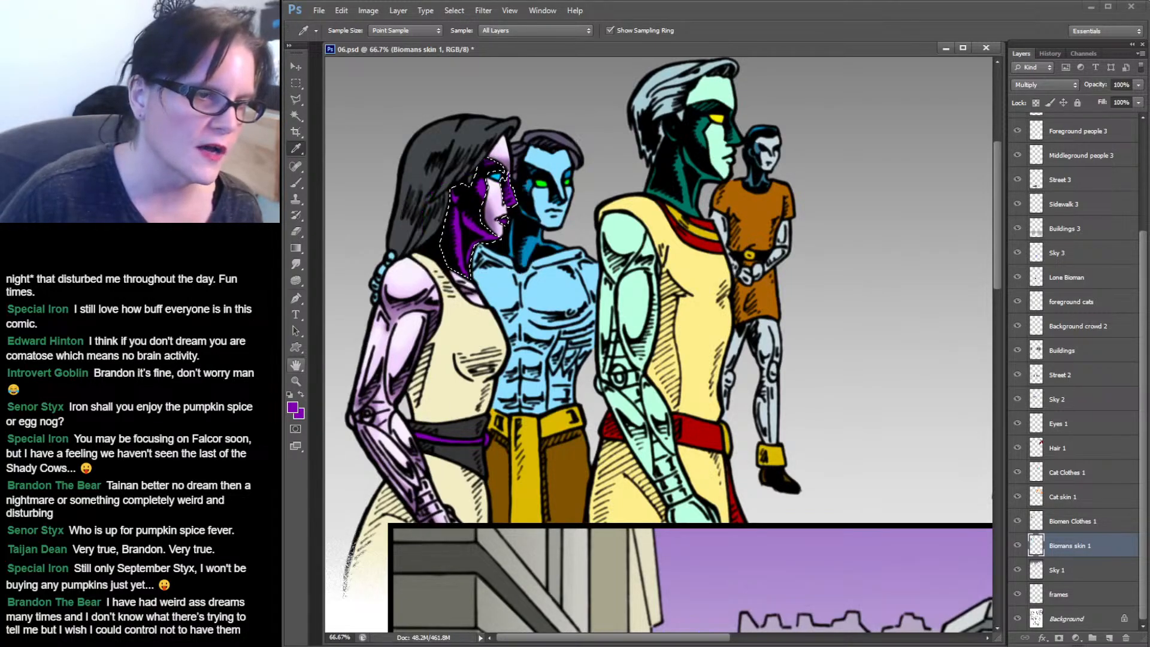
left_click(293, 408)
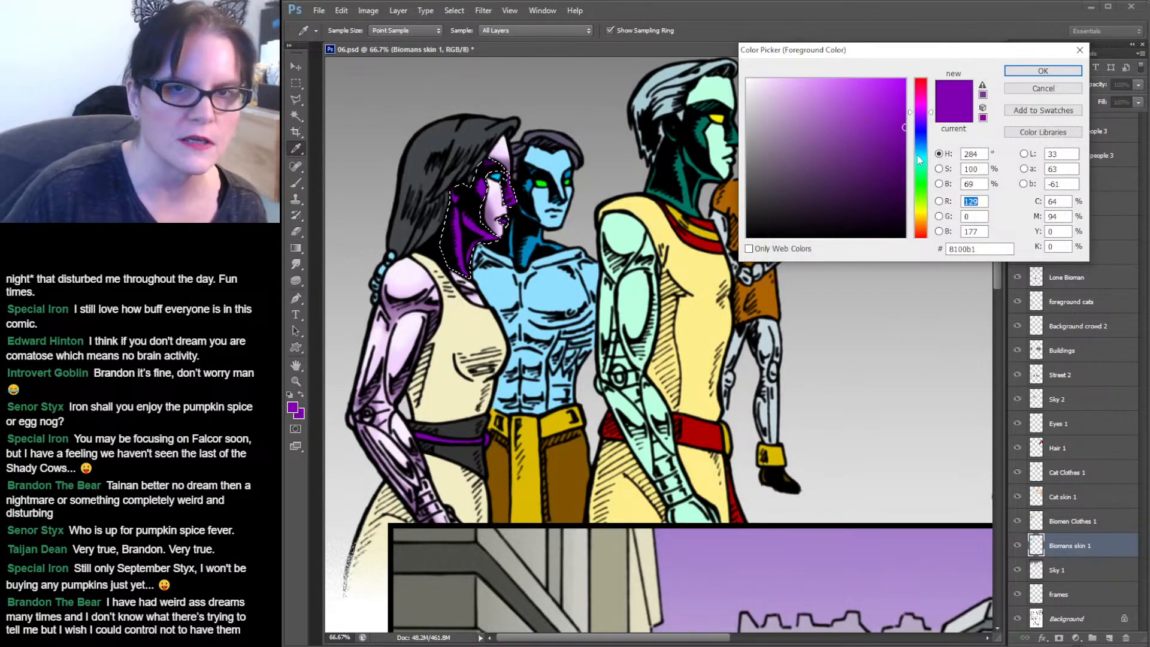
left_click(903, 171)
left_click(897, 177)
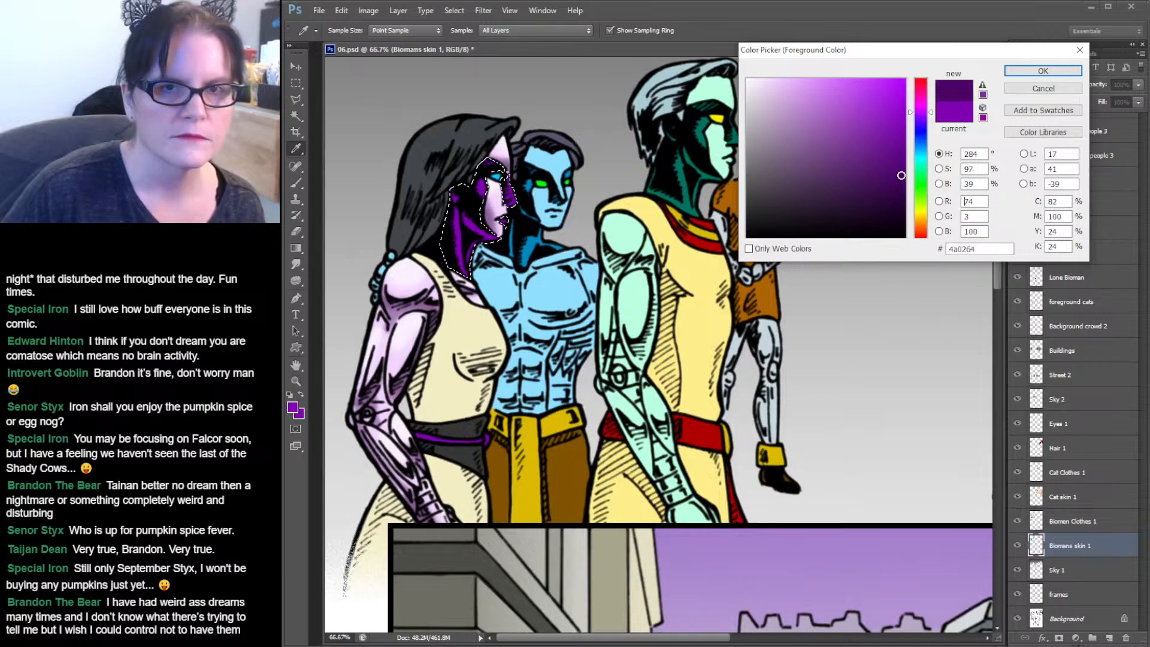
left_click(1055, 71)
Clear the selection around the woman's face.
left_click(296, 183)
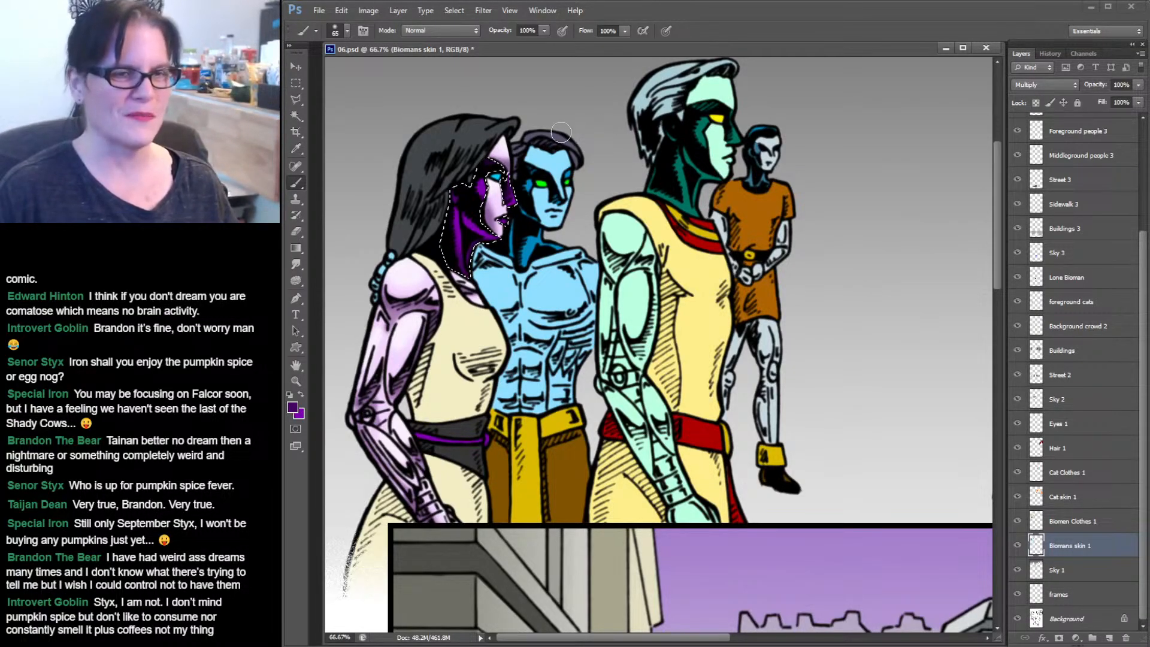
left_click(296, 83)
left_click(452, 75)
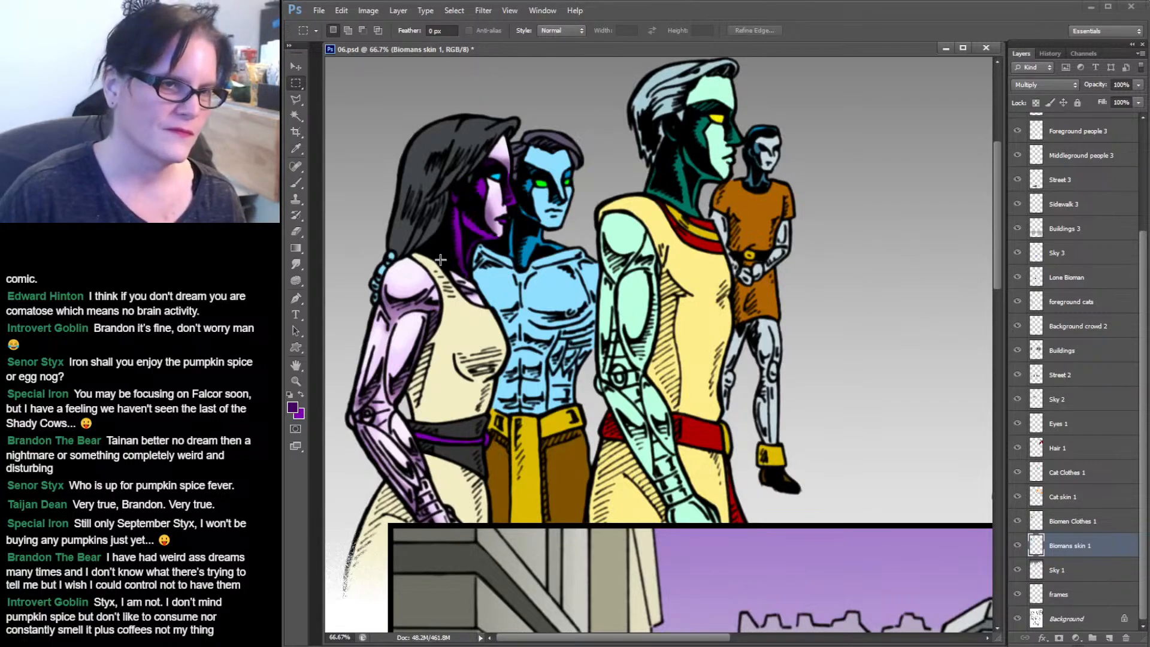
Zoom in on the woman's face and smudge the shading on her cheek at 39% strength.
left_click(294, 381)
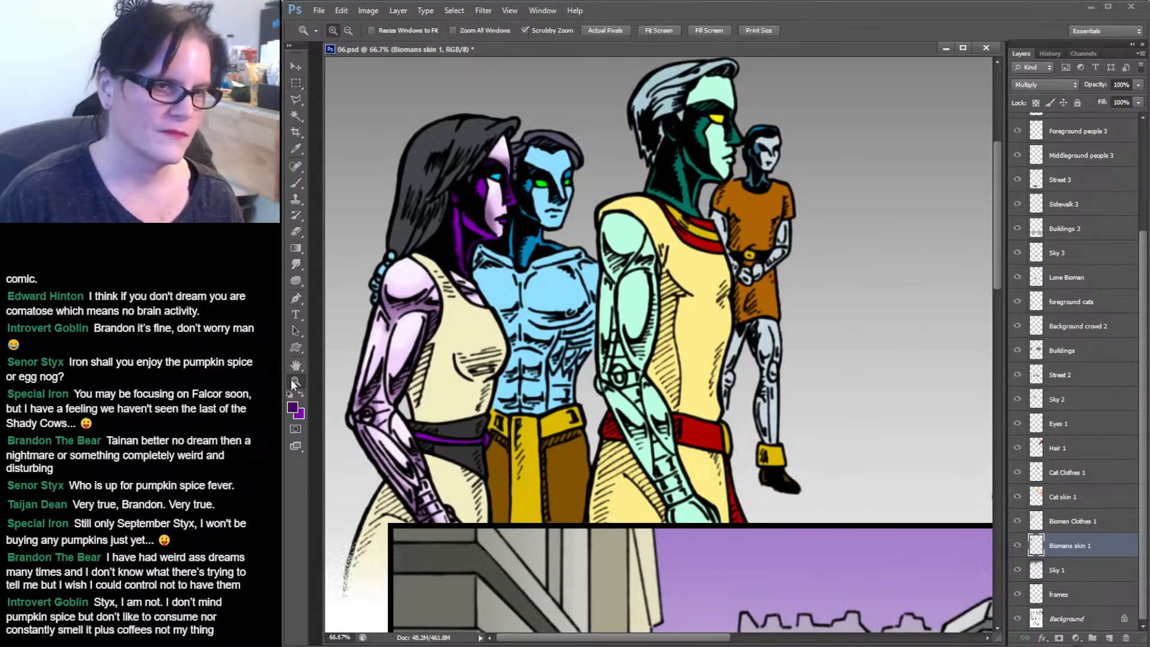
left_click(531, 180)
left_click_drag(531, 180, 611, 176)
left_click(295, 263)
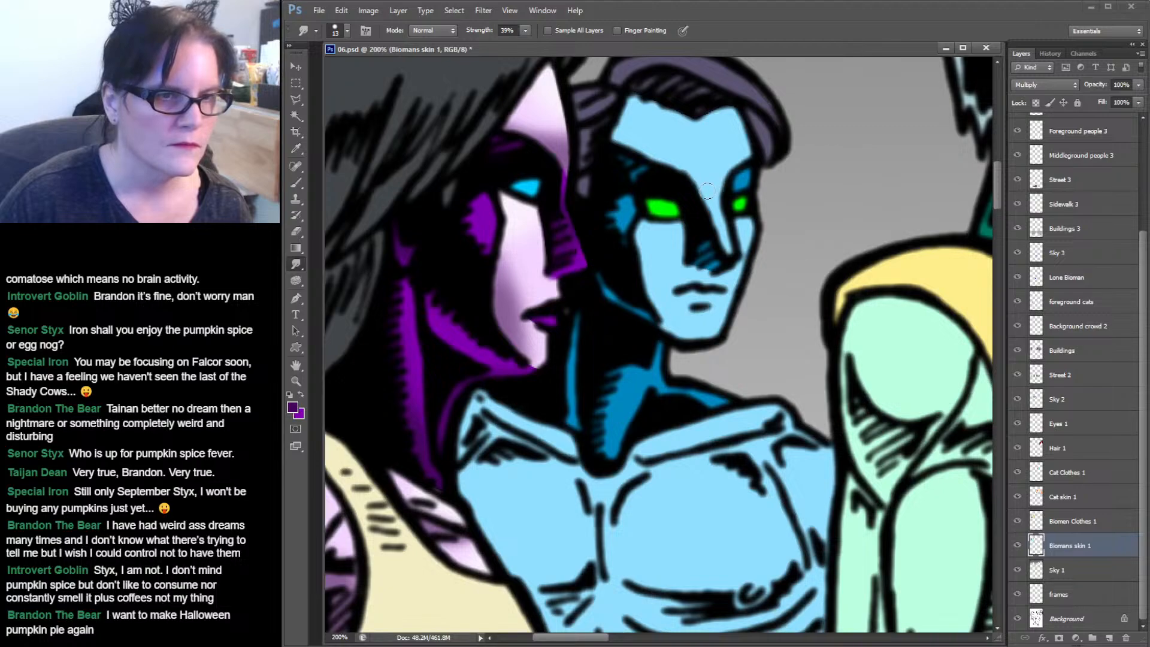
left_click_drag(545, 321, 531, 323)
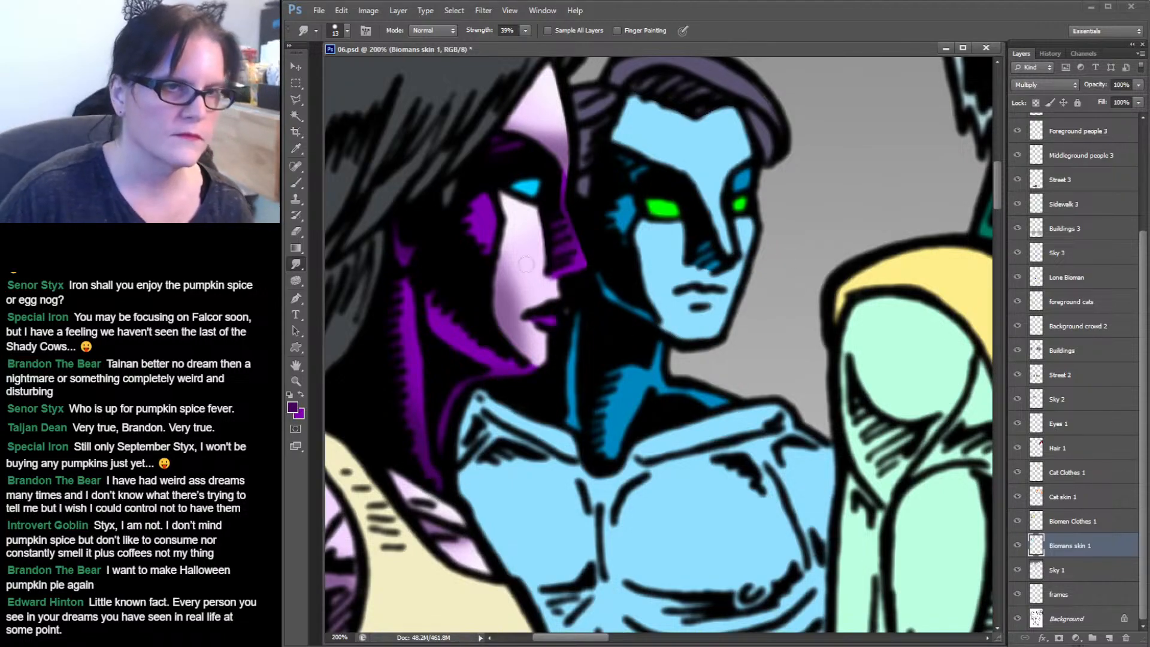
Zoom out and back in to review the shading on the figures in the top panel.
left_click(296, 381)
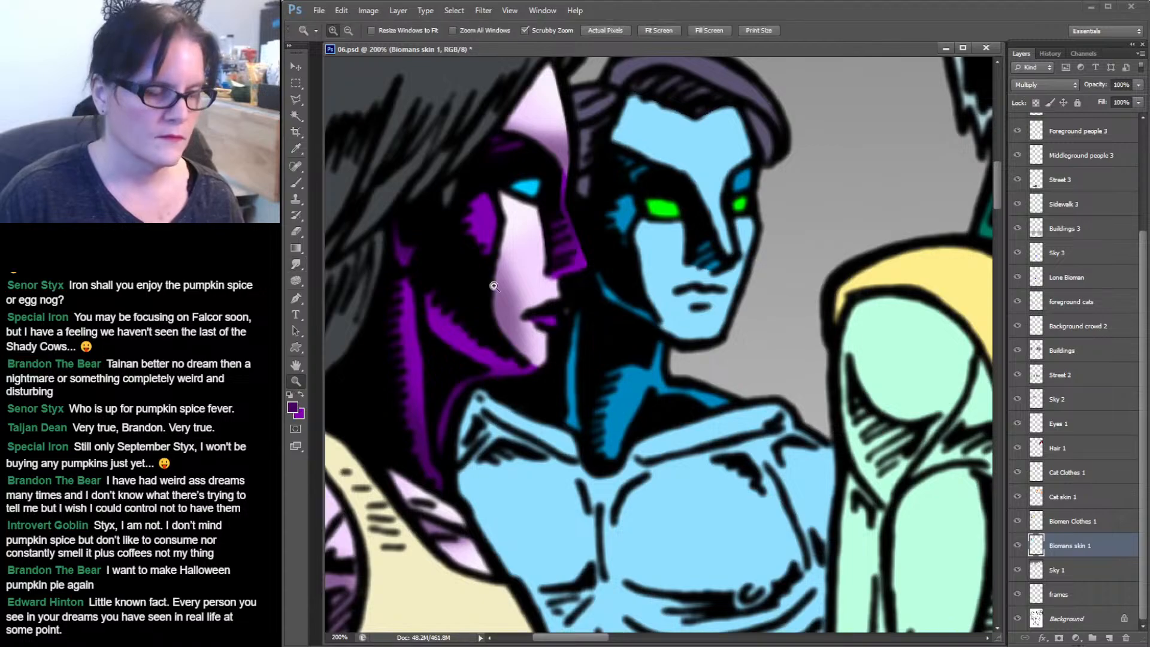
left_click(563, 266, "alt")
left_click_drag(601, 294, 666, 210)
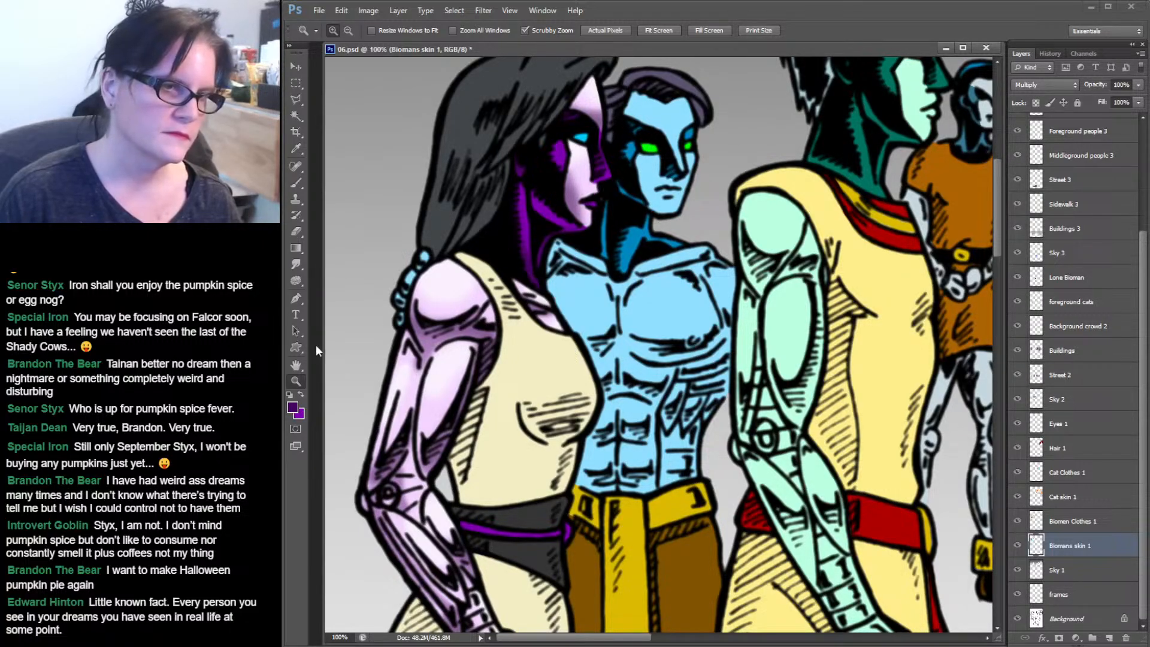
left_click(659, 244, "alt")
left_click(662, 241, "alt")
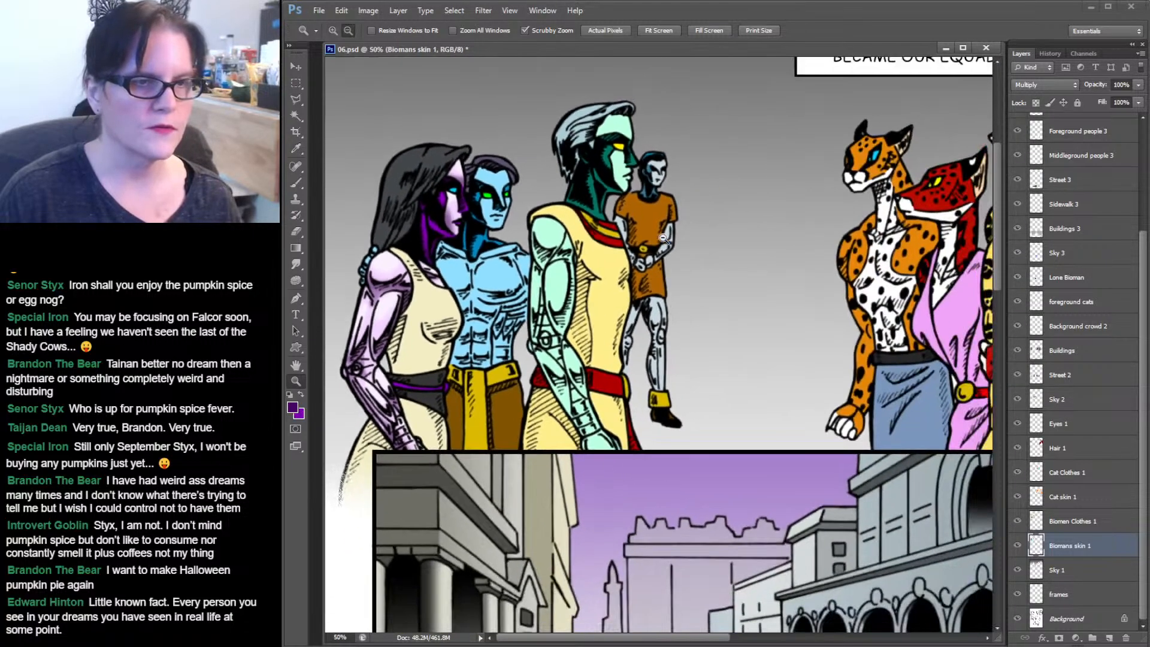
left_click(497, 291)
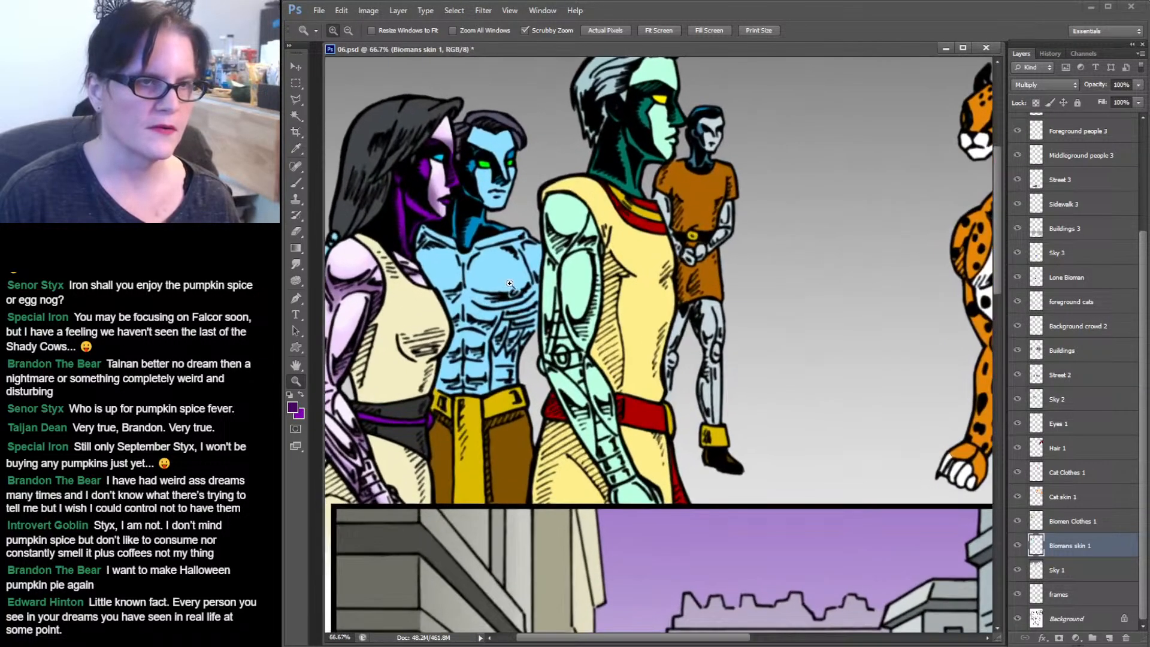
left_click(497, 291)
left_click_drag(531, 204, 722, 294)
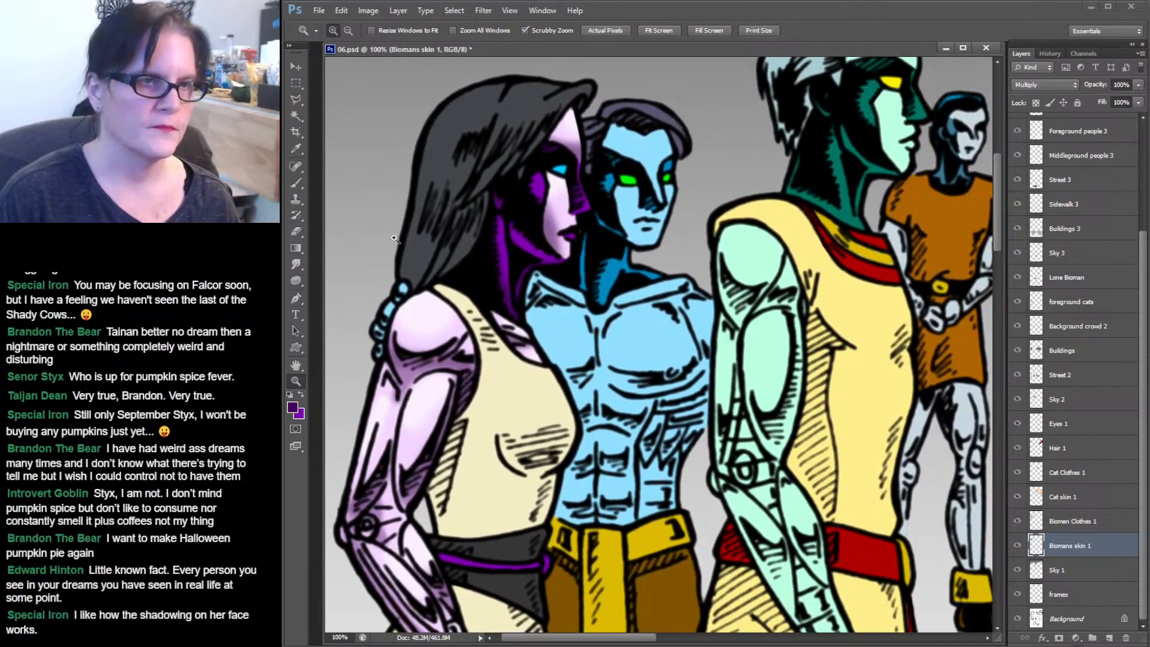
left_click(297, 116)
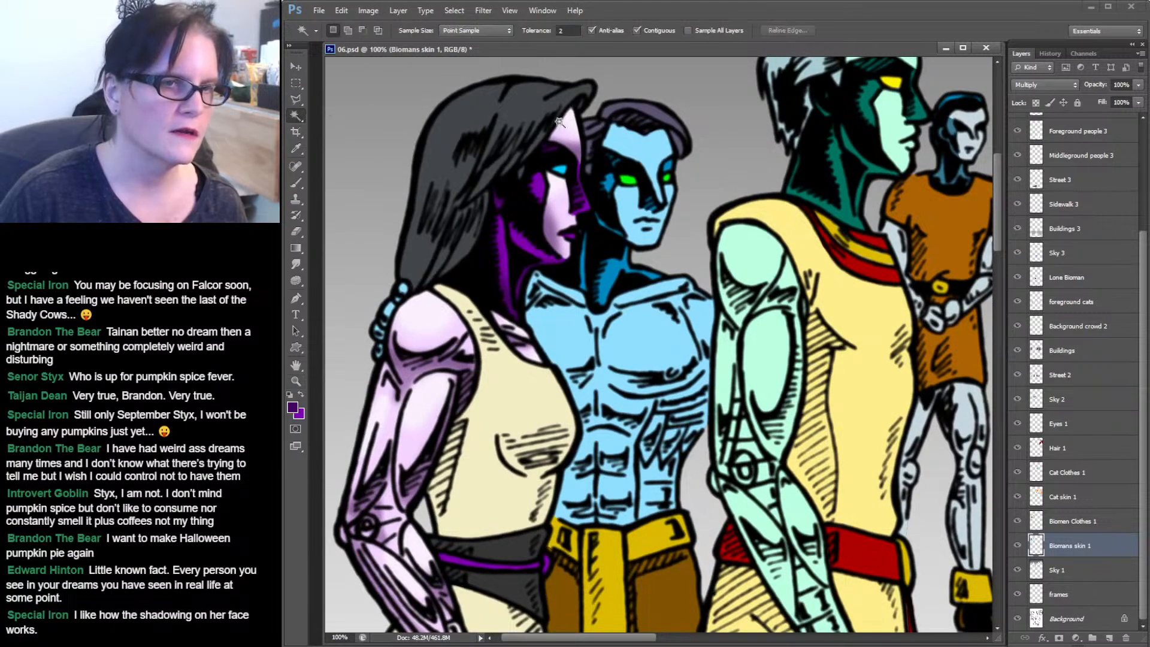
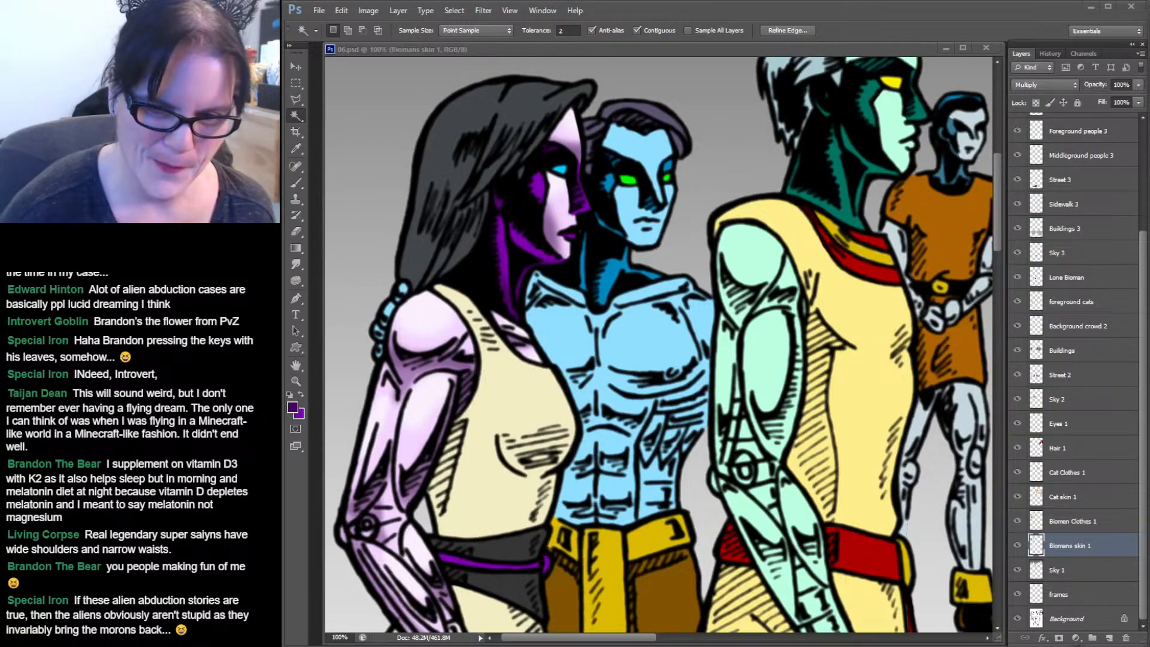
Select the blue biomen's face and torso skin, sample its blue, and set the foreground colour to a darker blue, 3e9cc2.
left_click(582, 50)
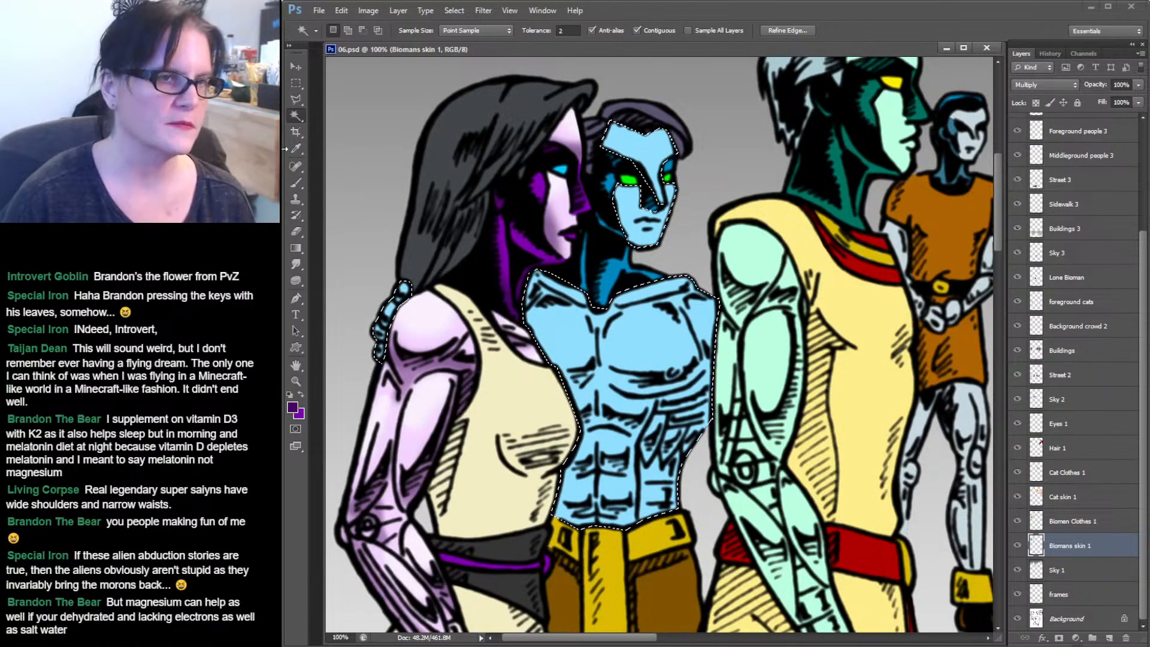
left_click(295, 149)
left_click(648, 149)
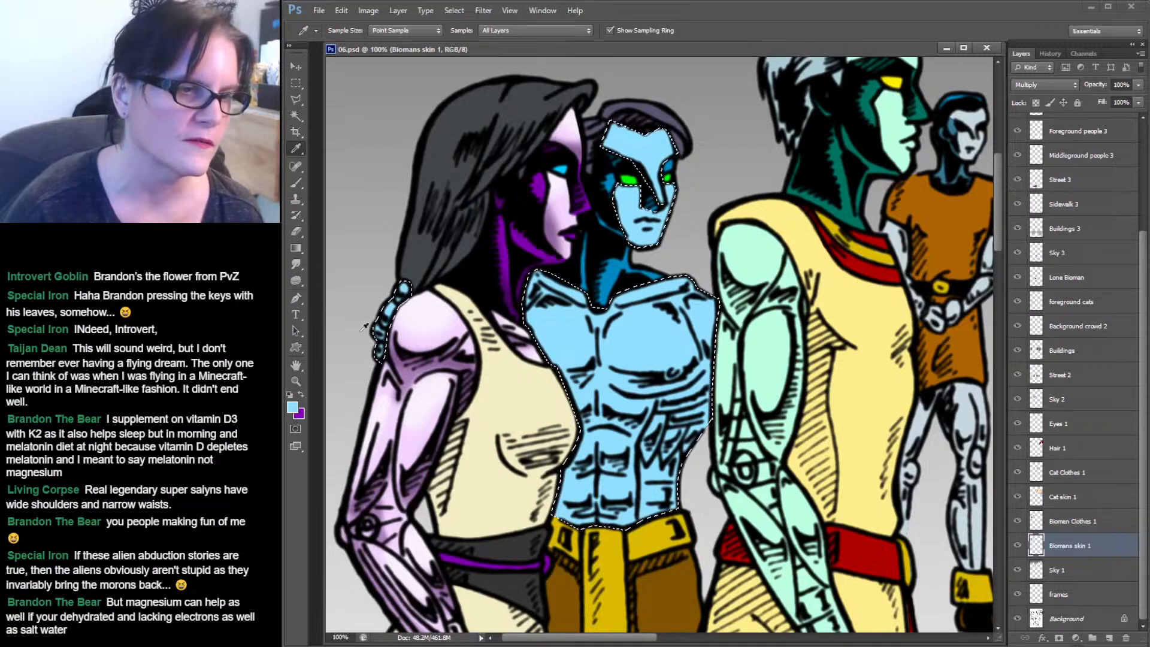
left_click(301, 396)
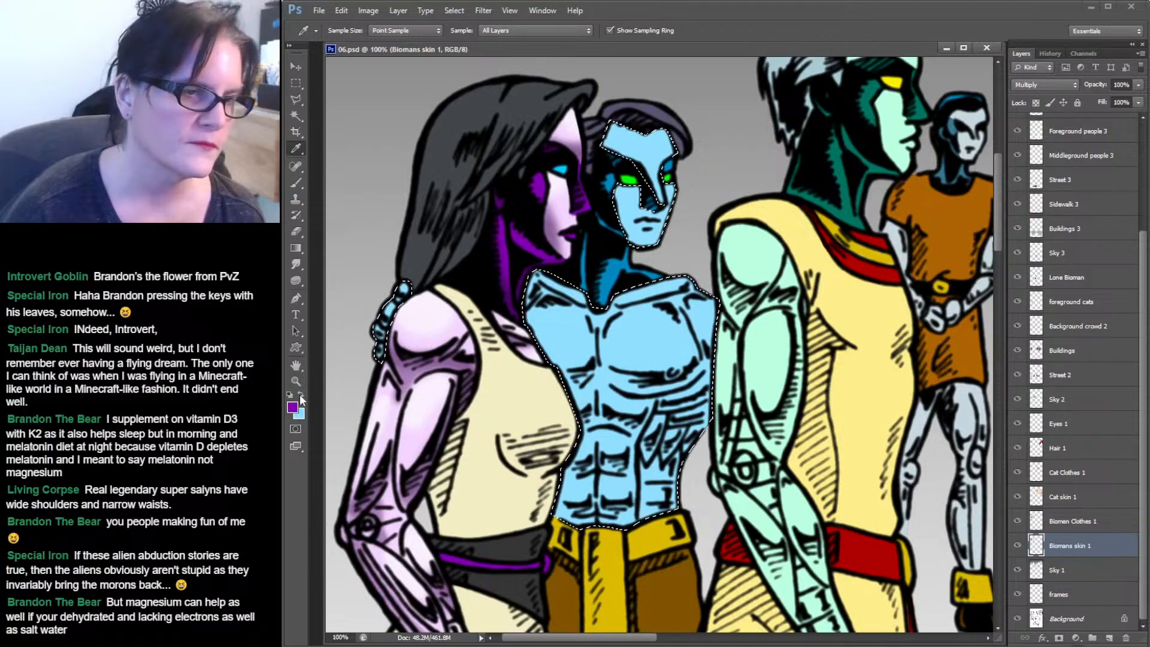
left_click(657, 147)
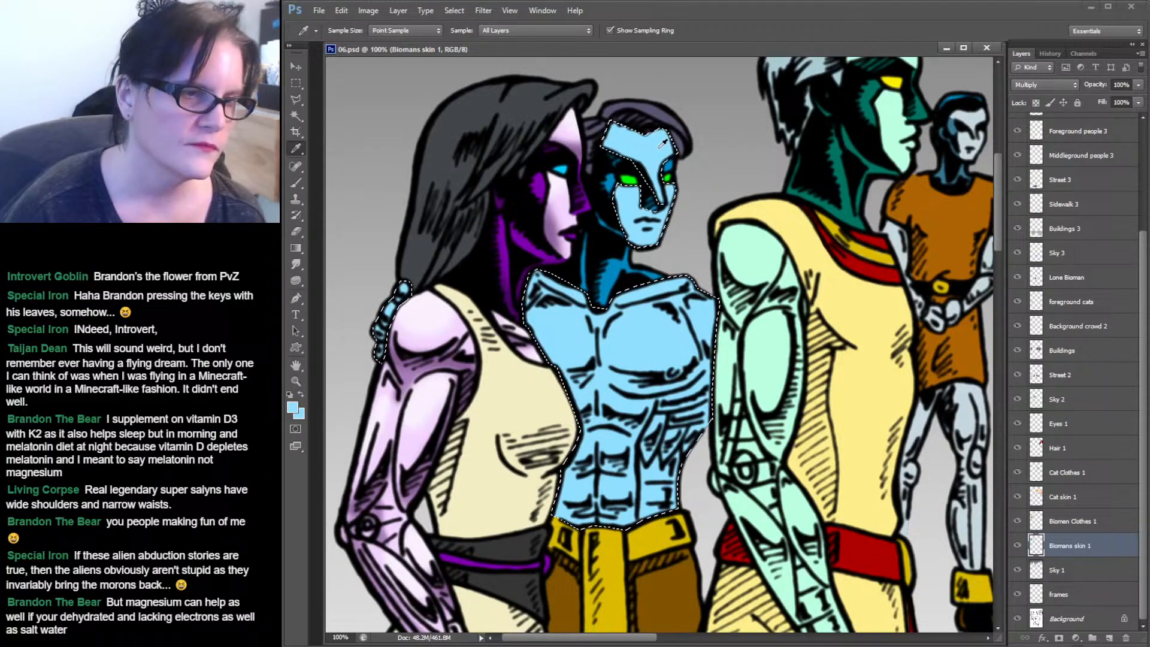
left_click(292, 407)
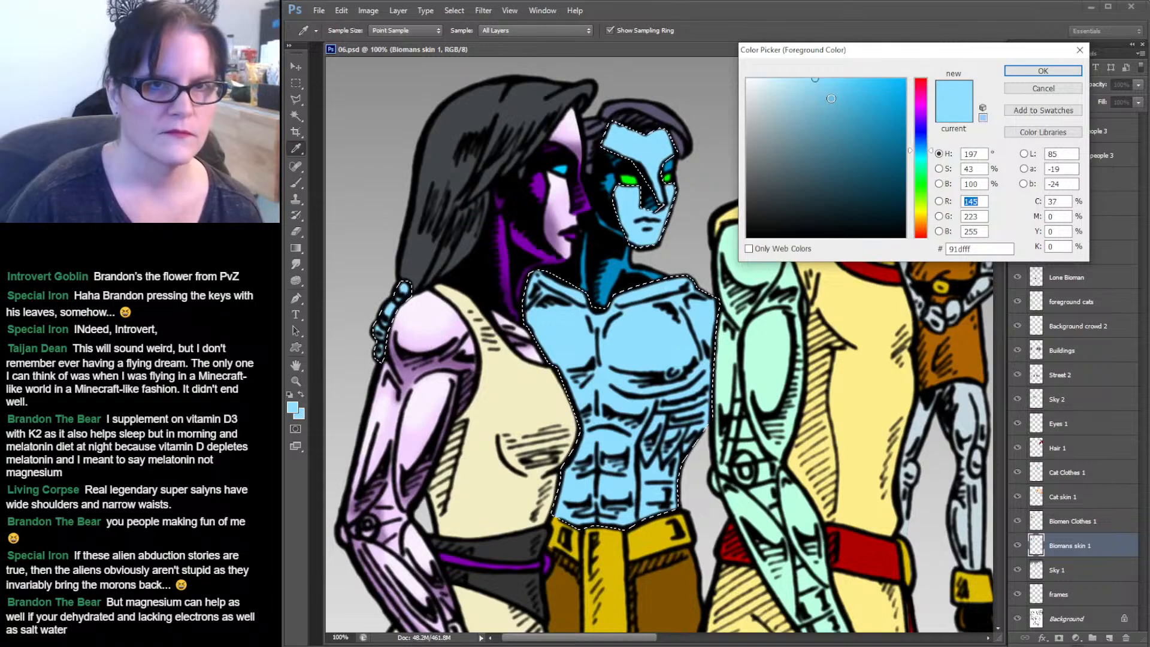
left_click_drag(844, 108, 853, 108)
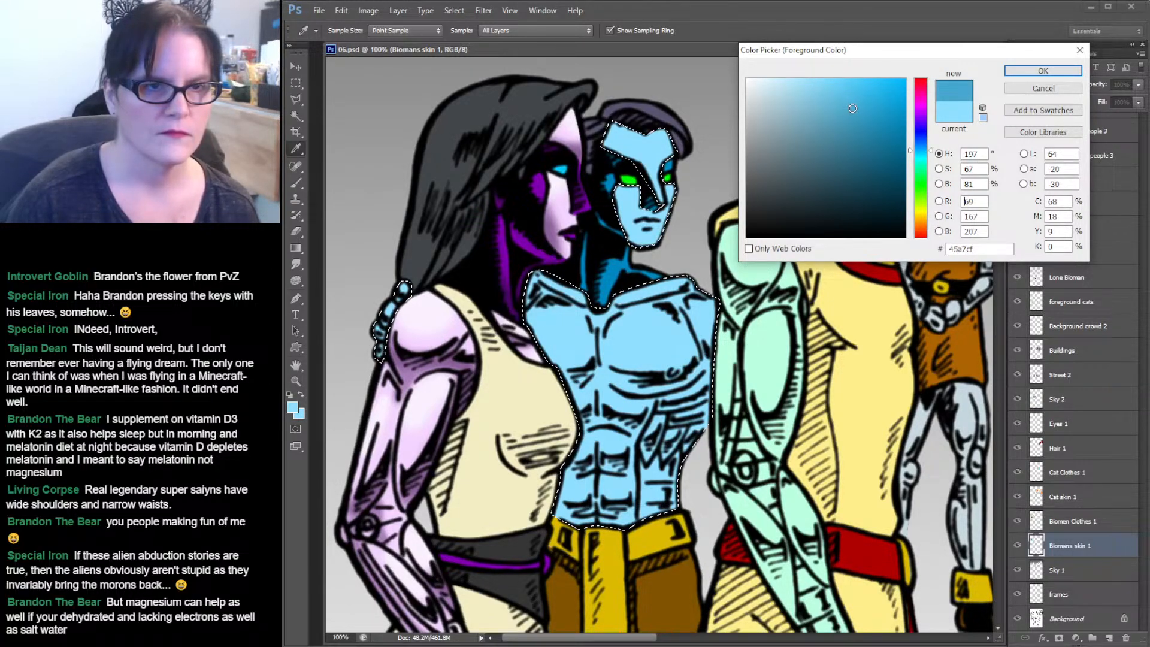
left_click(855, 118)
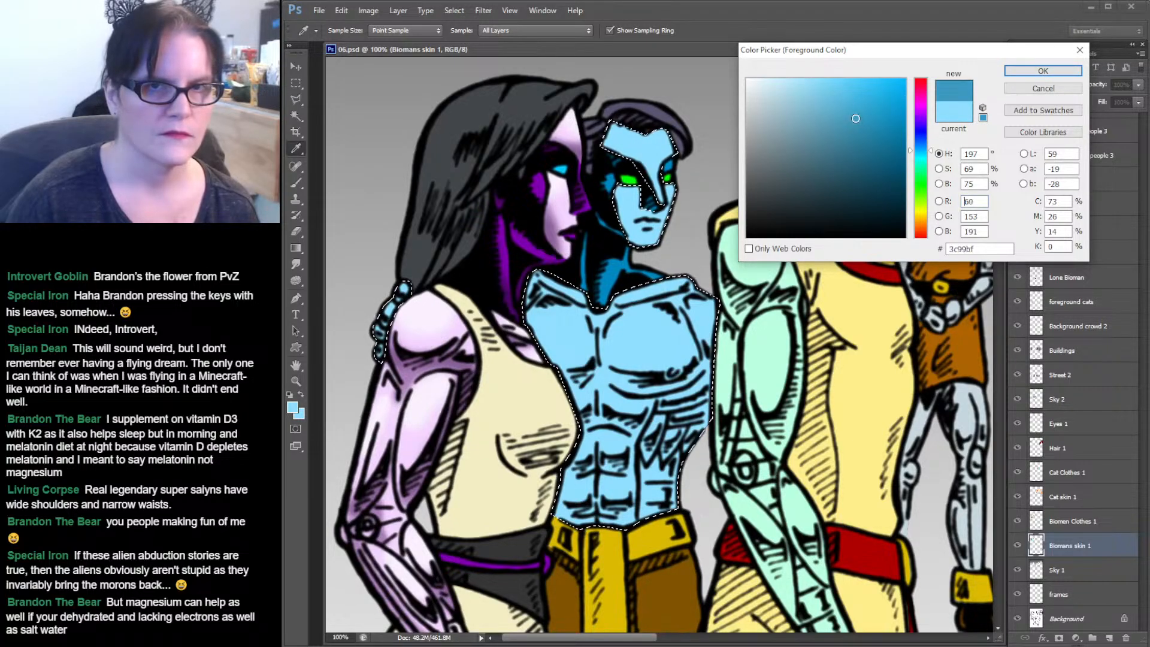
left_click_drag(855, 118, 854, 116)
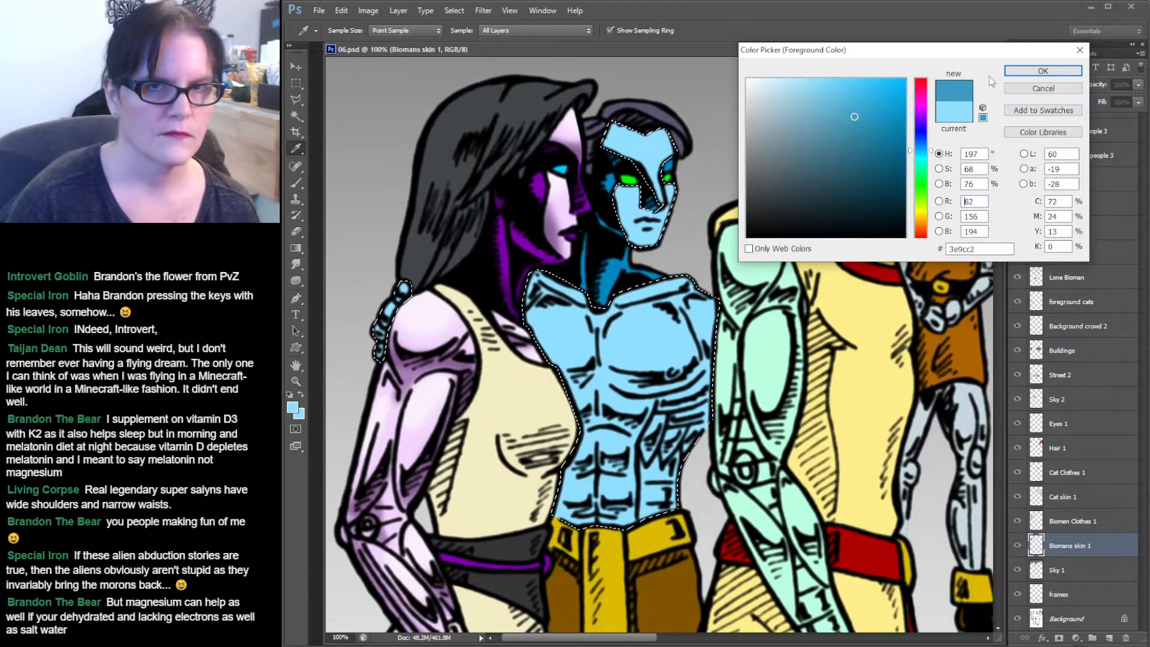
left_click(1011, 76)
Brush darker blue shadows onto the biomen's forehead beside the hair and across his chest.
key("b")
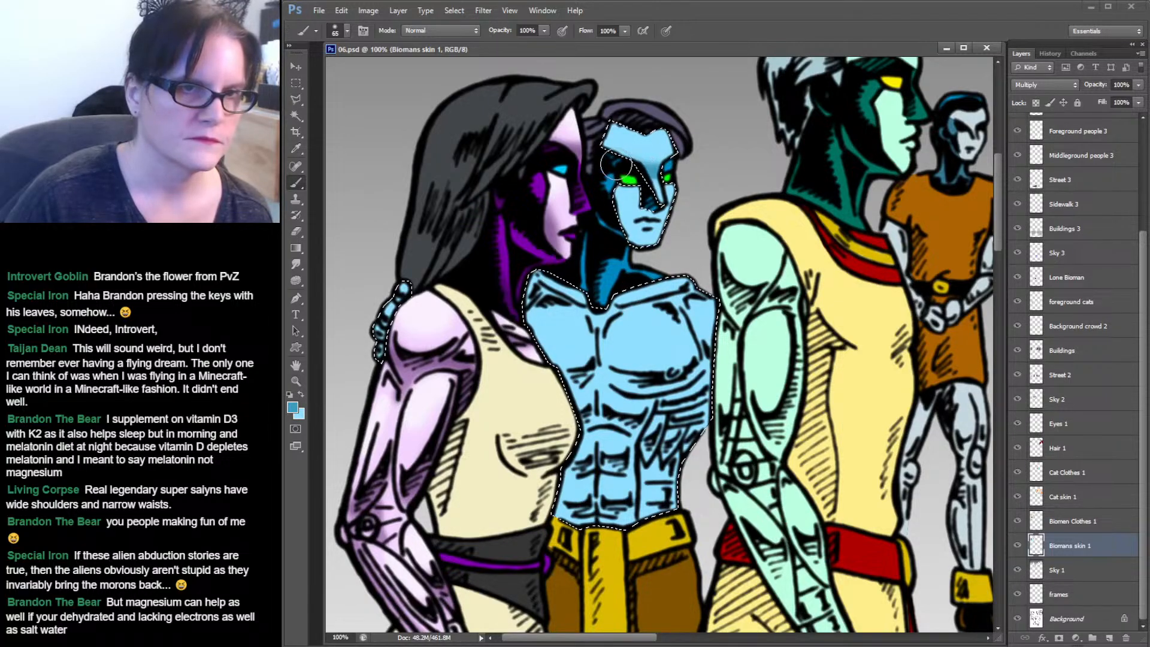
left_click_drag(616, 165, 603, 156)
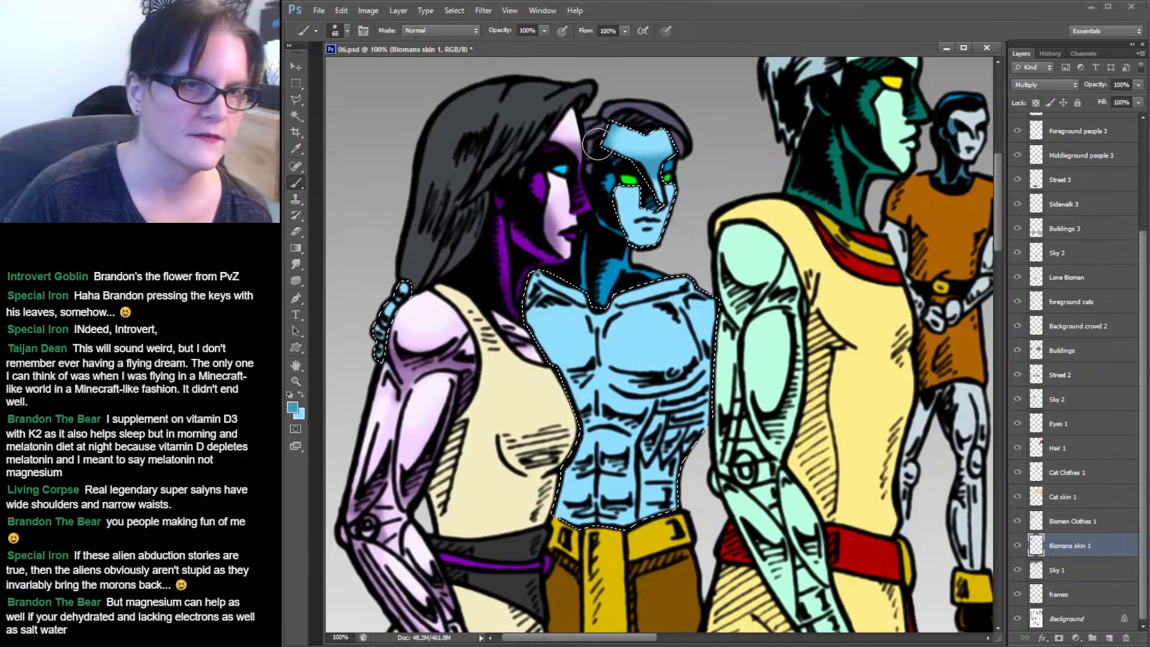
left_click_drag(598, 143, 605, 154)
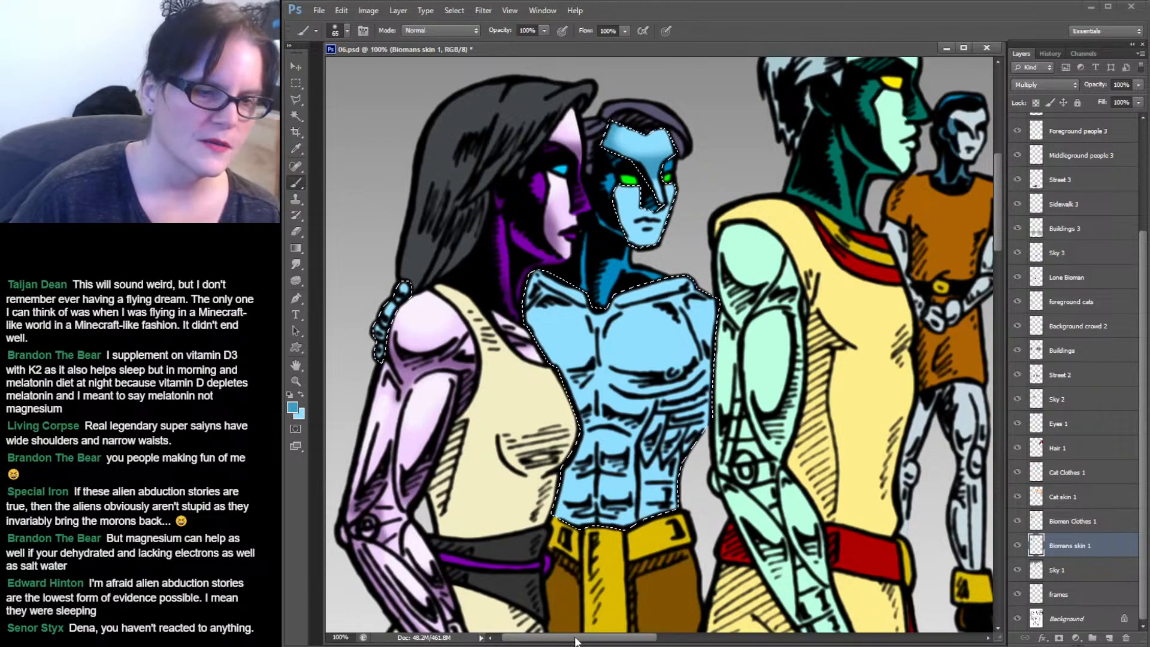
mouse_move(577, 640)
left_mouse_down()
mouse_move(653, 638)
mouse_move(581, 637)
left_mouse_up()
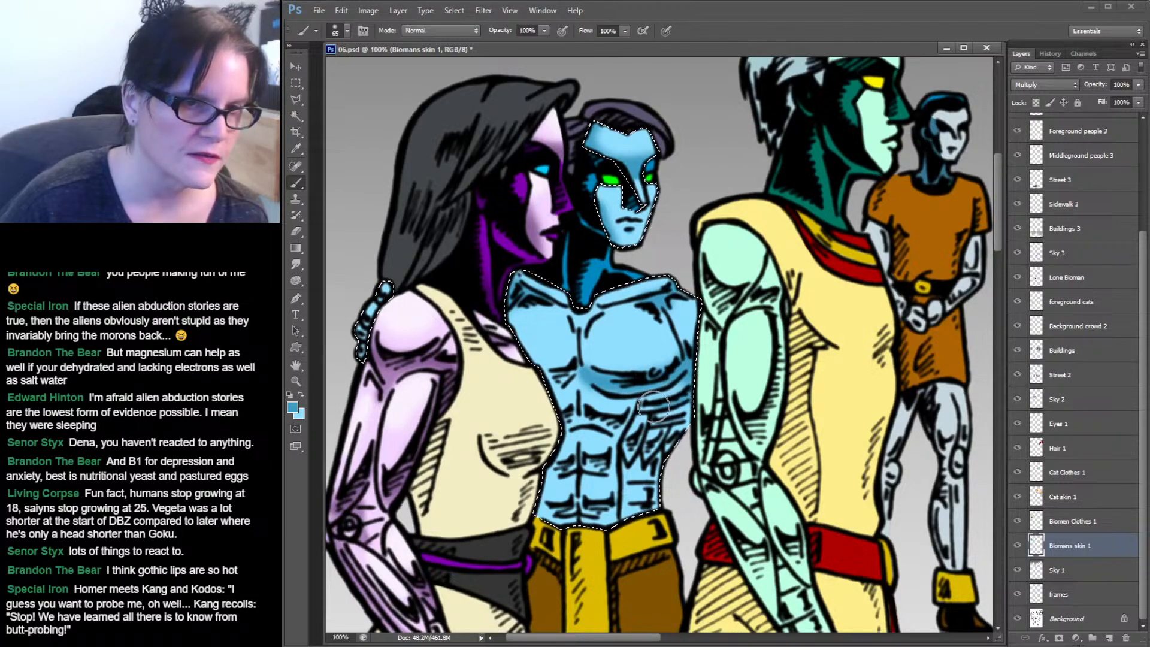
mouse_move(636, 411)
left_mouse_down()
mouse_move(696, 398)
mouse_move(651, 409)
mouse_move(653, 423)
mouse_move(697, 416)
mouse_move(643, 459)
mouse_move(642, 434)
mouse_move(628, 459)
mouse_move(609, 426)
mouse_move(626, 417)
mouse_move(616, 428)
mouse_move(568, 419)
left_mouse_up()
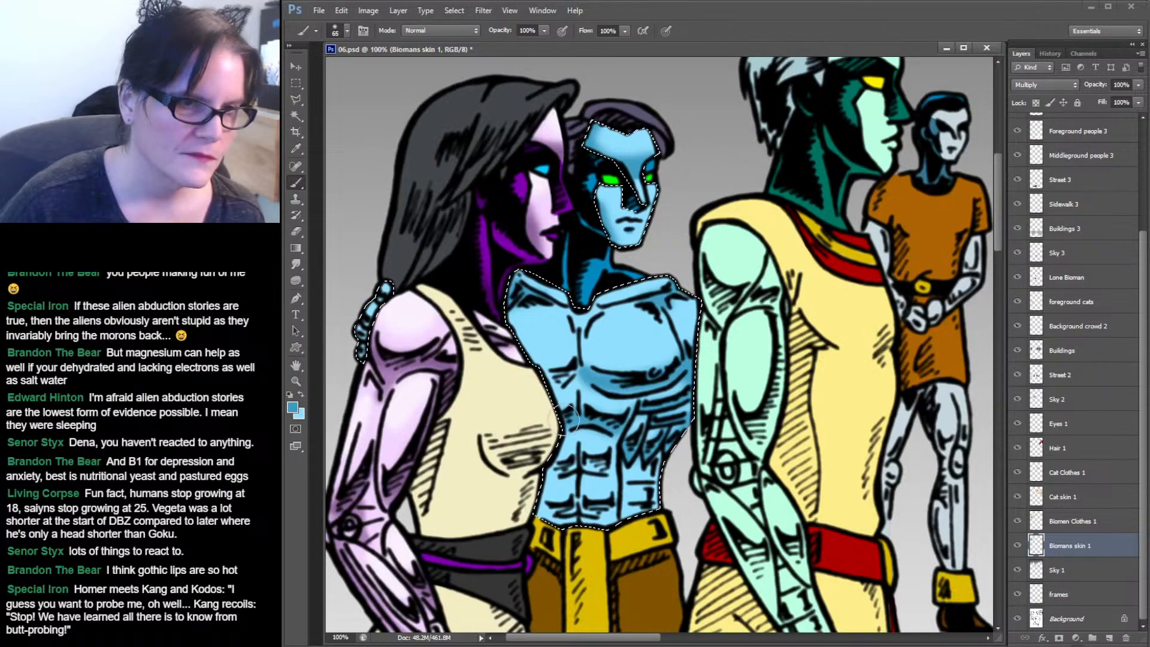
left_click_drag(564, 375, 545, 381)
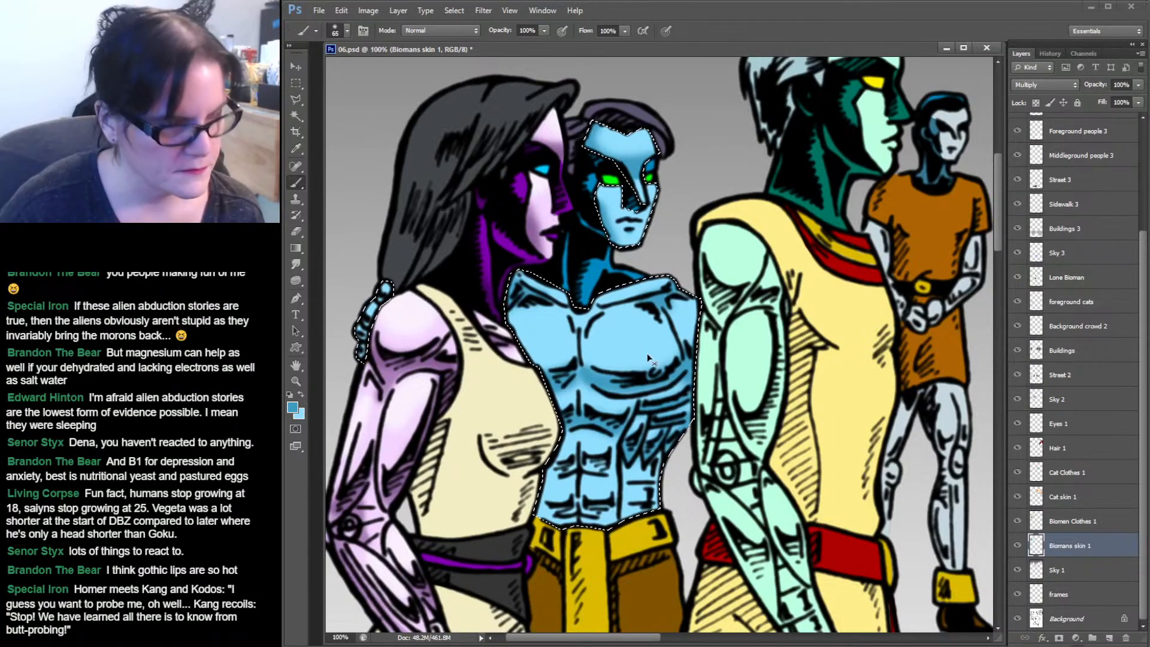
key("ctrl+z")
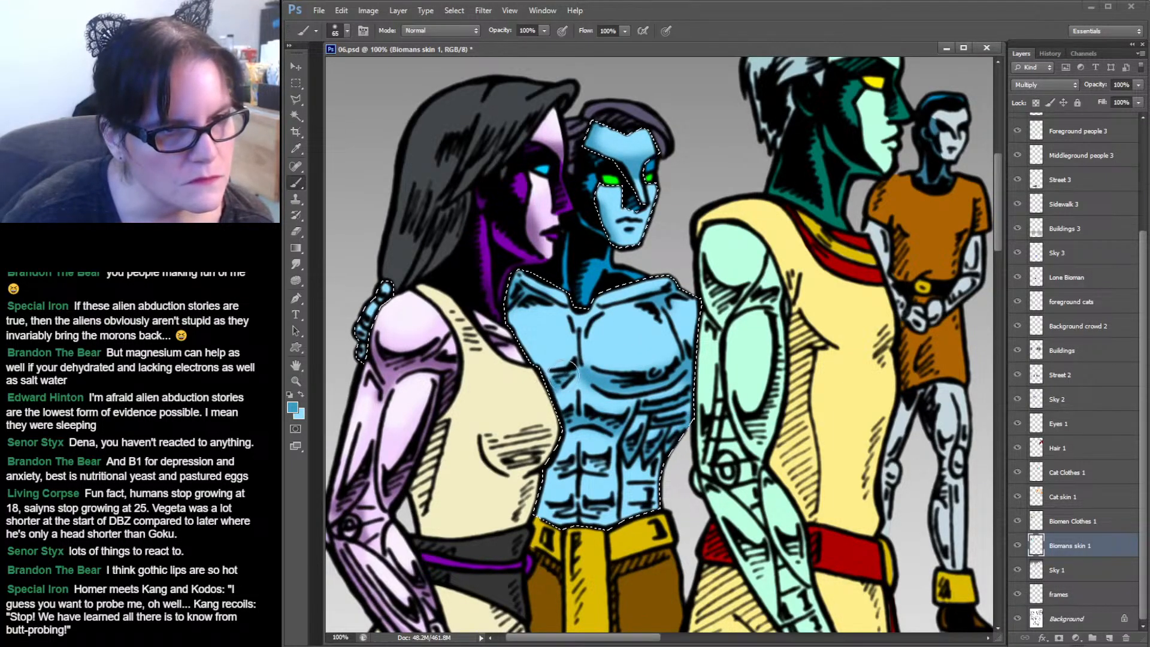
left_click_drag(559, 376, 554, 373)
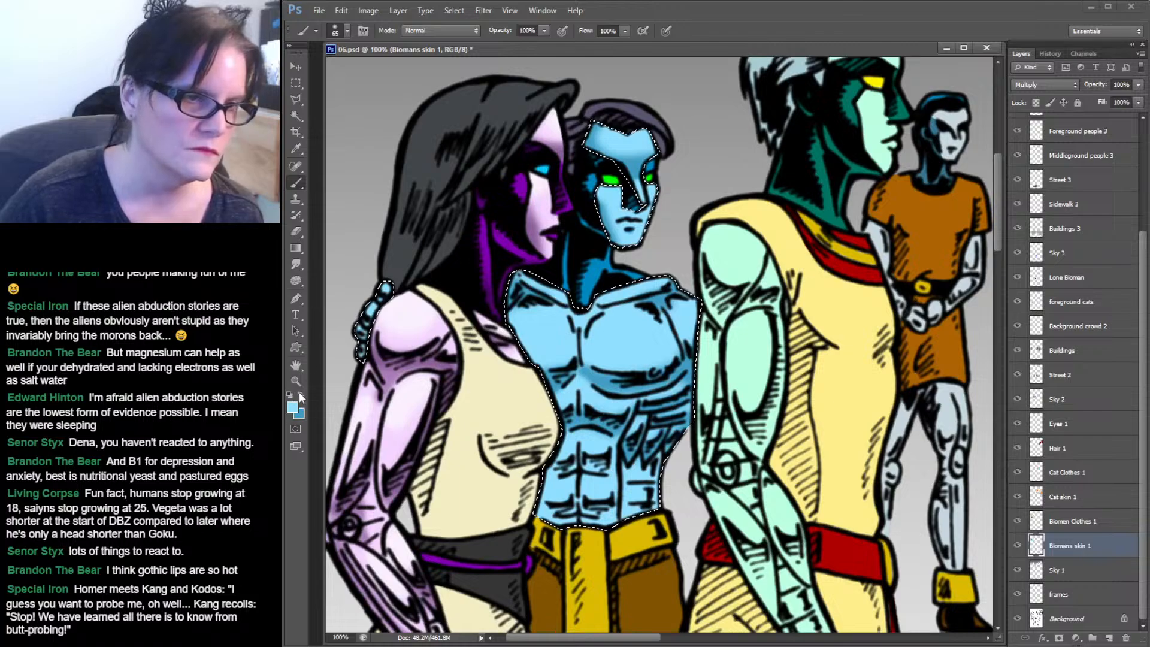
Set the foreground colour to a pale blue, dff5fe.
key("z")
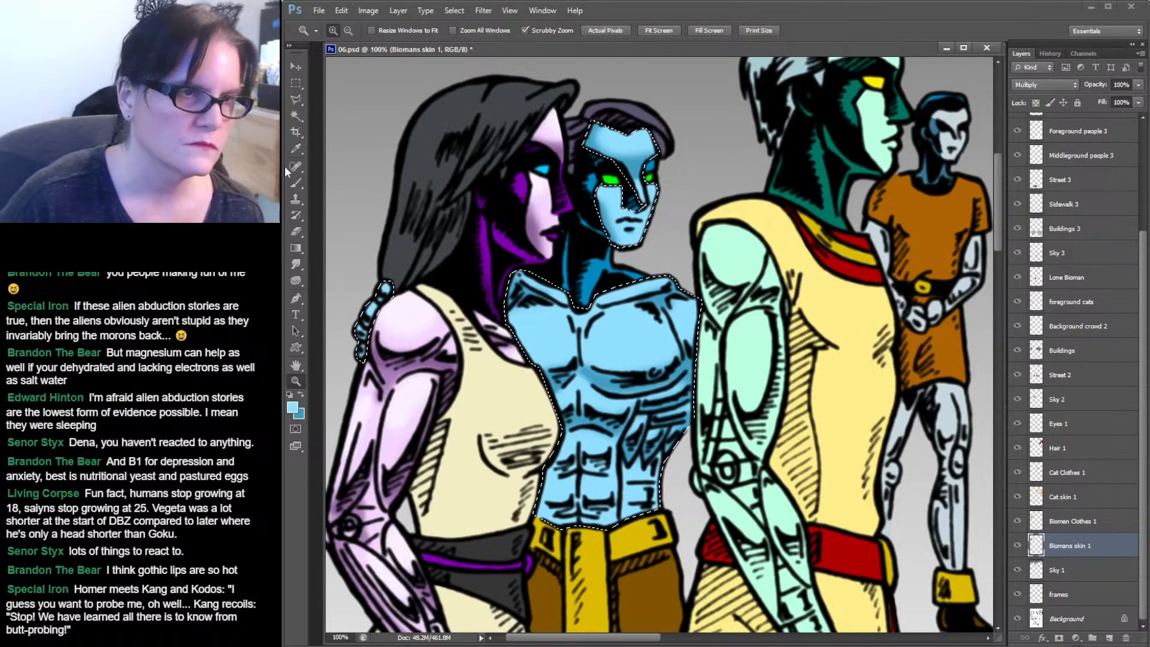
left_click(297, 186)
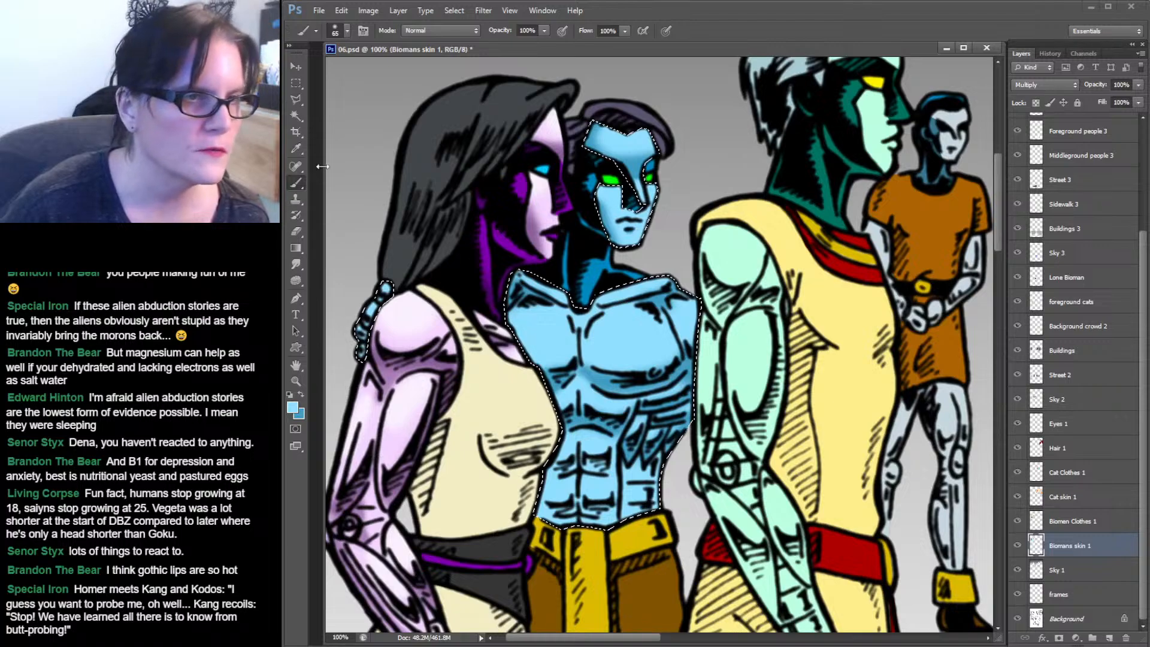
left_click(301, 394)
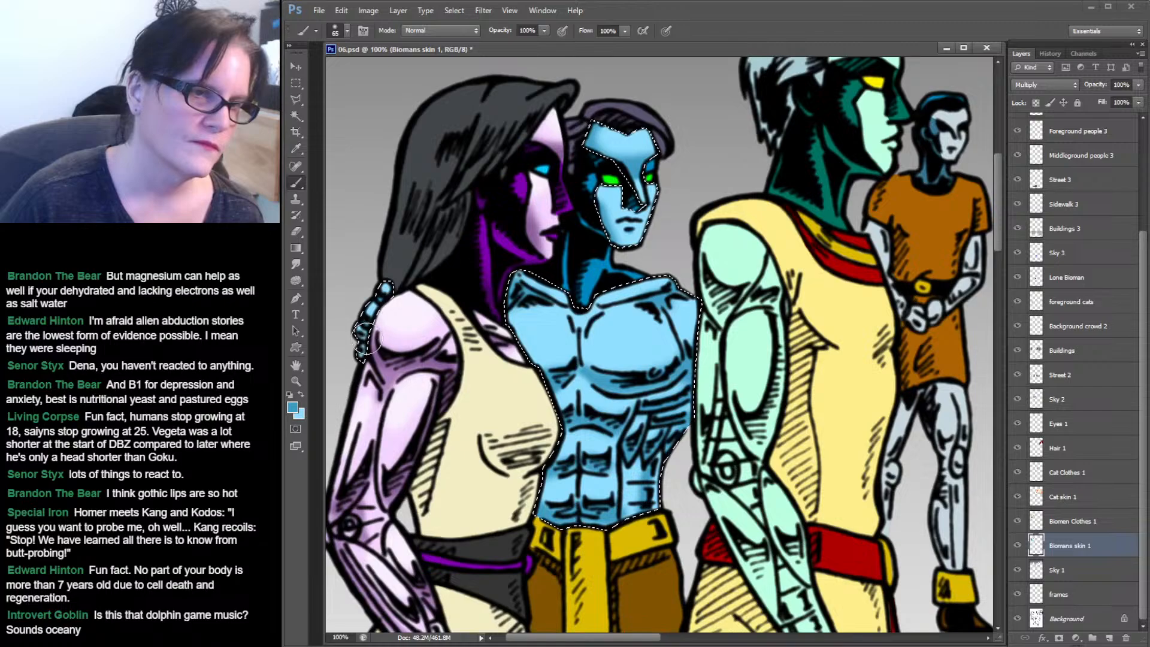
left_click(301, 393)
left_click(292, 407)
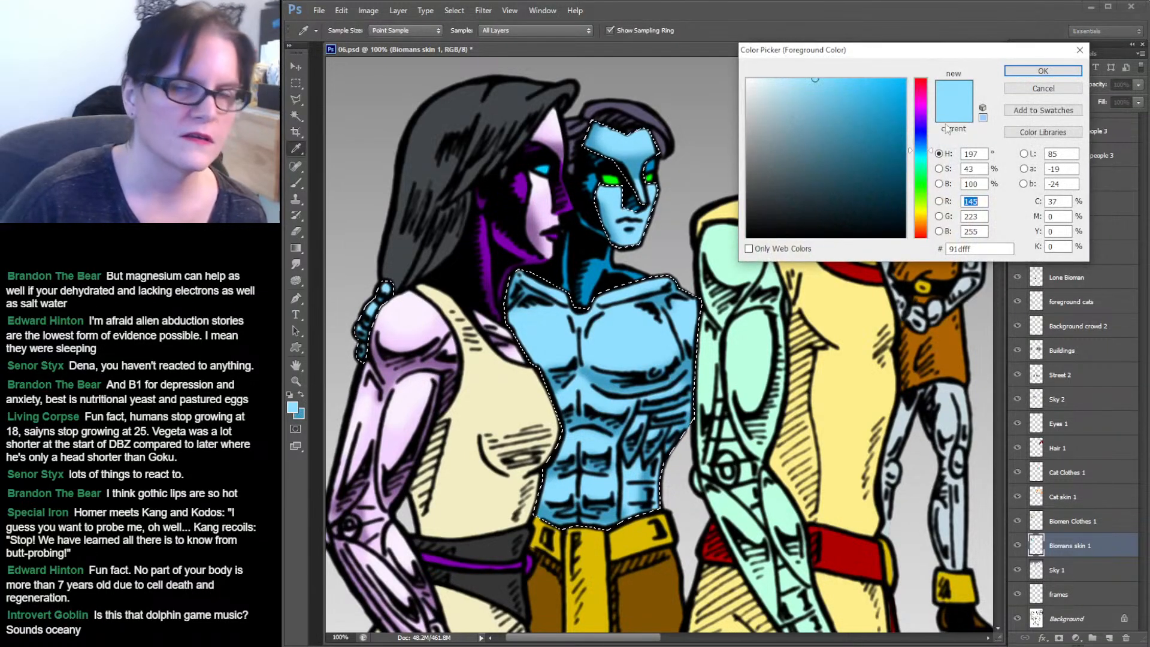
left_click(765, 80)
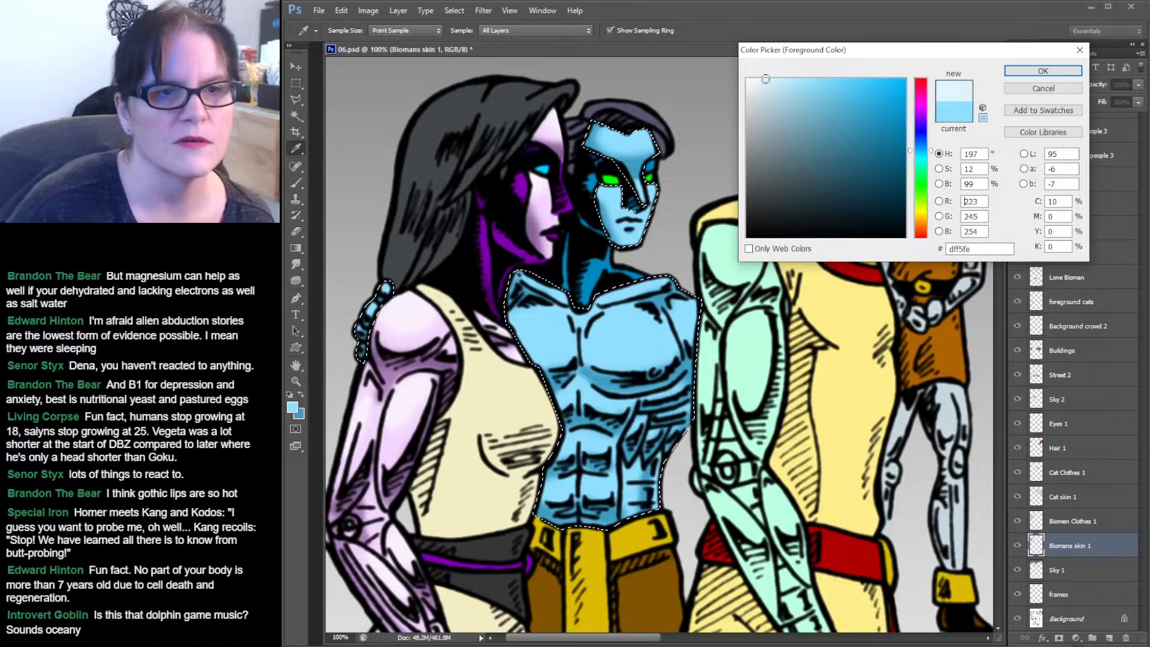
left_click(1043, 71)
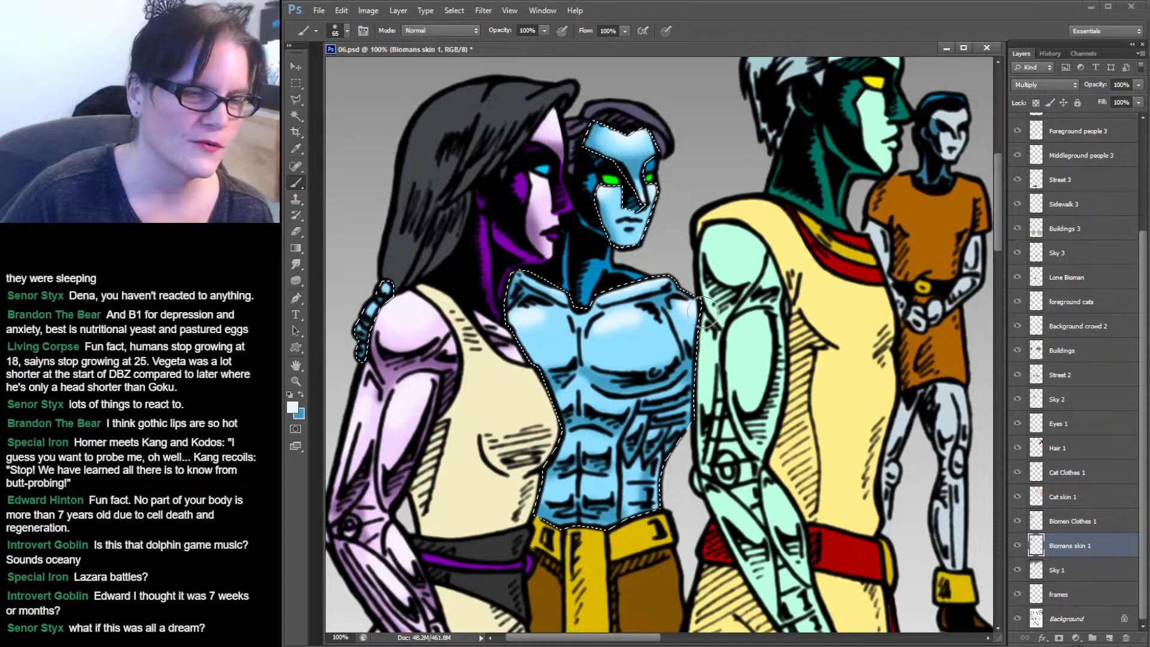
Smudge the highlights across the biomen's chest with a 100 px smudge brush at 39% strength.
left_click(296, 264)
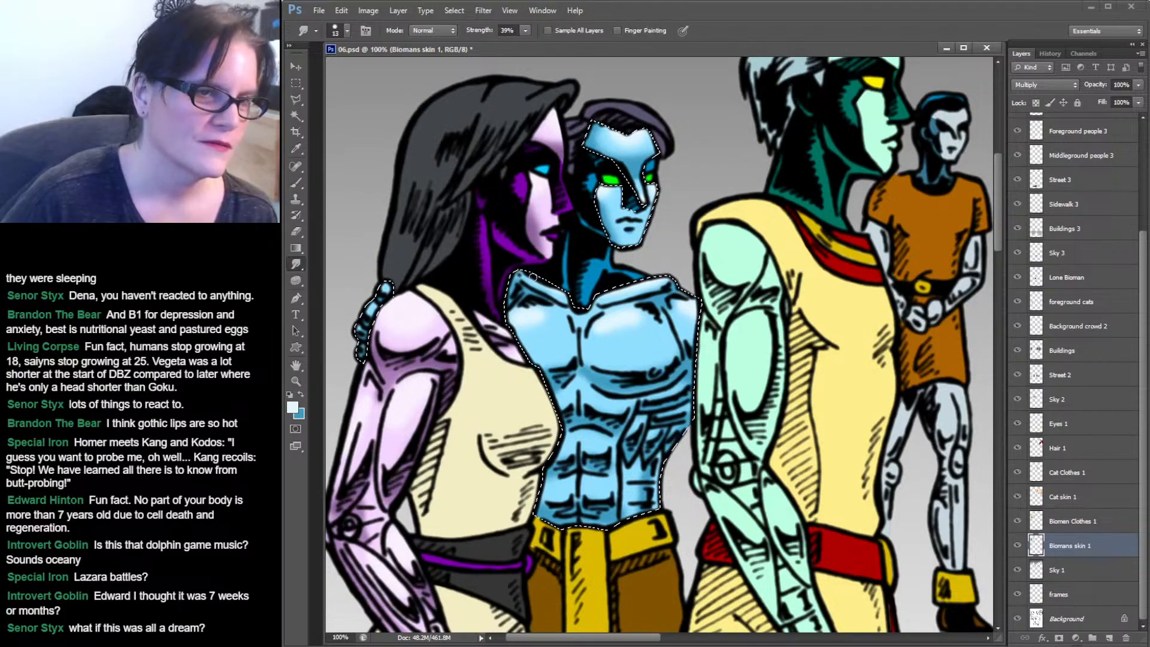
left_click(347, 30)
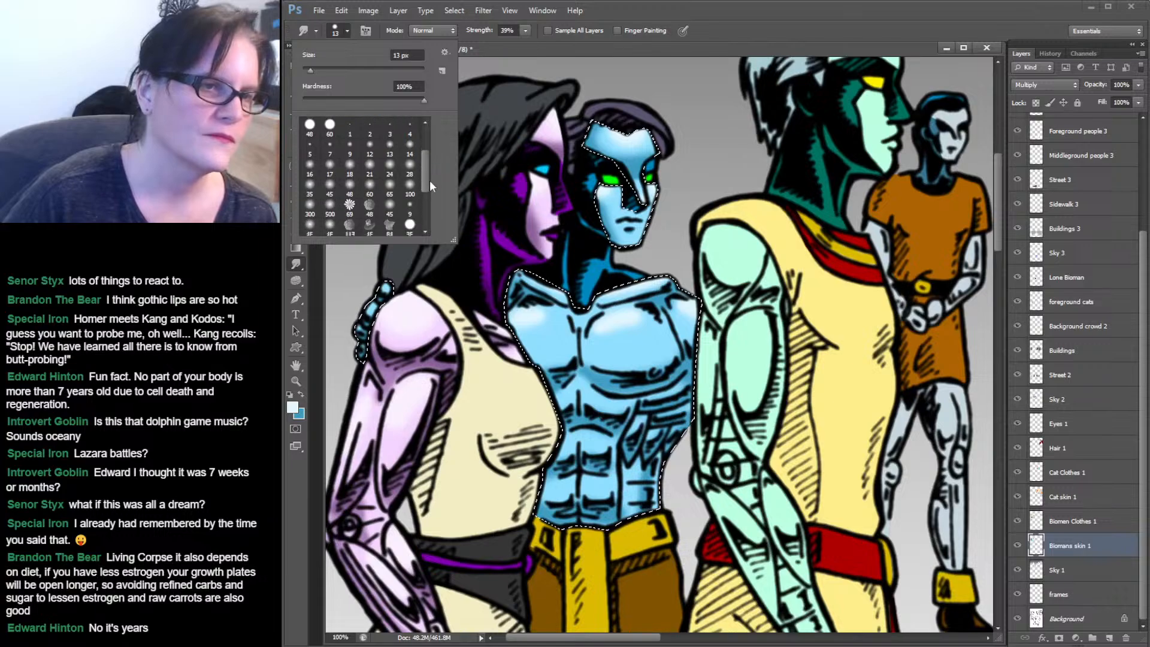
left_click_drag(429, 180, 429, 190)
left_click(411, 173)
left_click(540, 324)
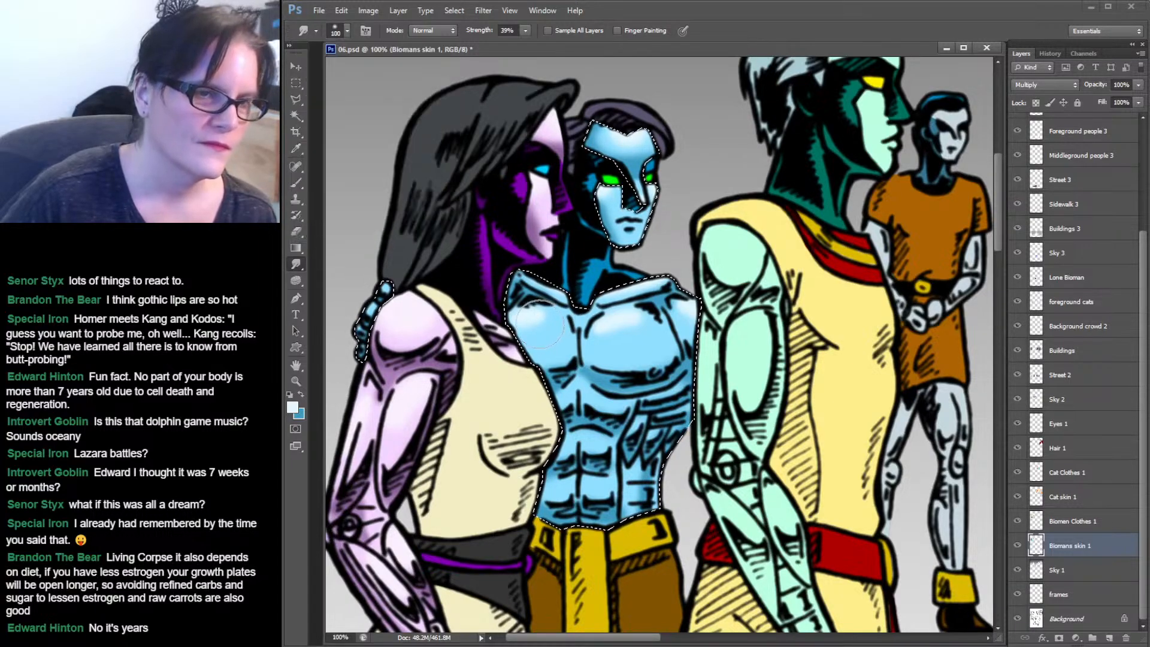
left_click_drag(584, 321, 533, 328)
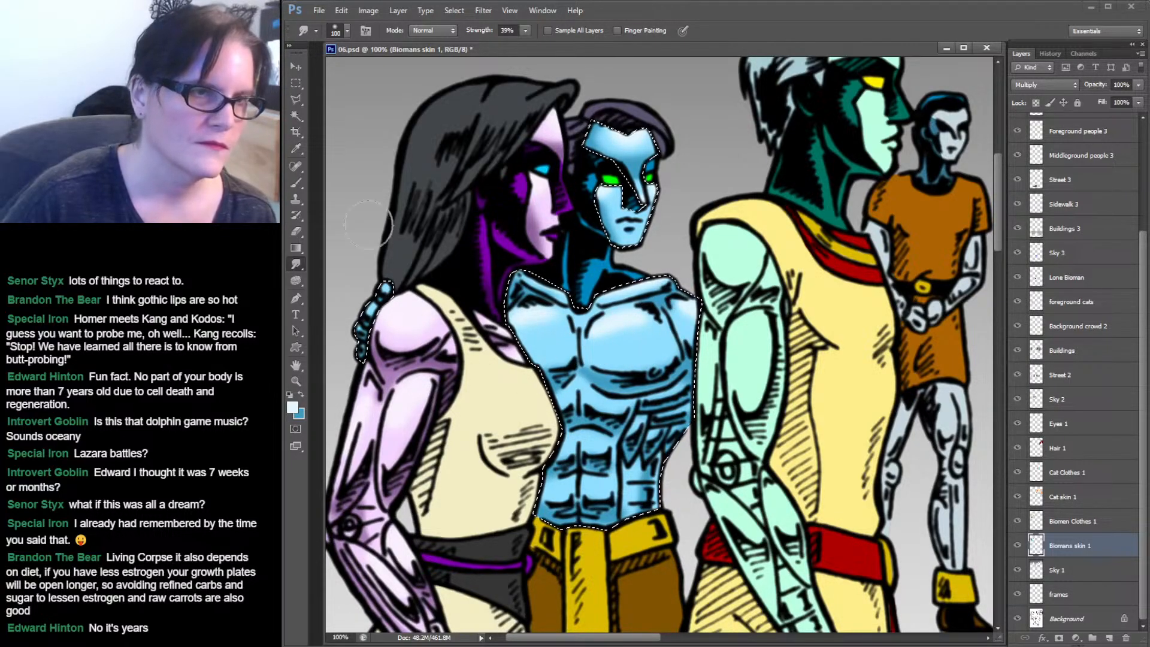
Smudge the shading along the biomen's side and abdomen to blend it.
left_click(296, 182)
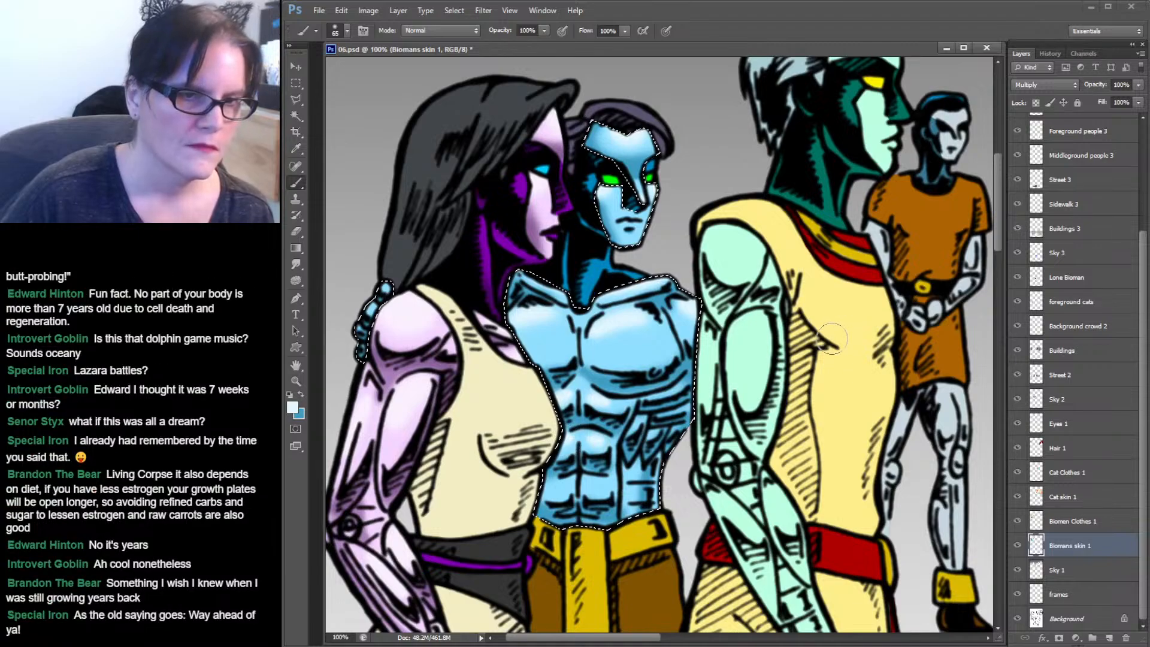
left_click(296, 263)
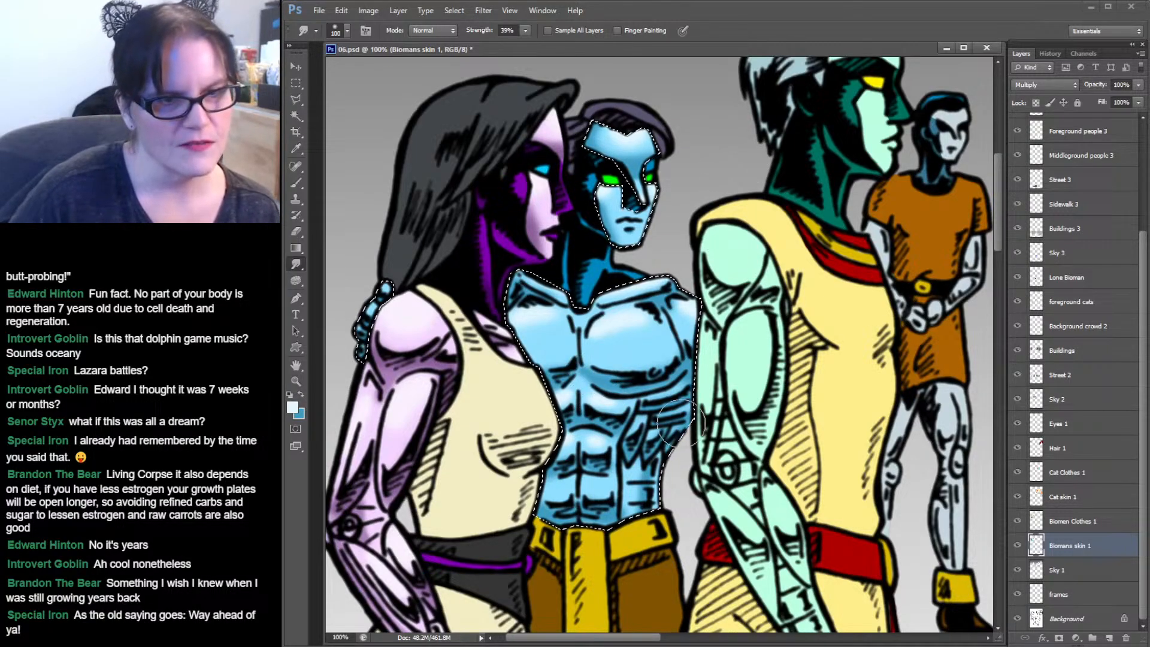
left_click_drag(681, 424, 643, 457)
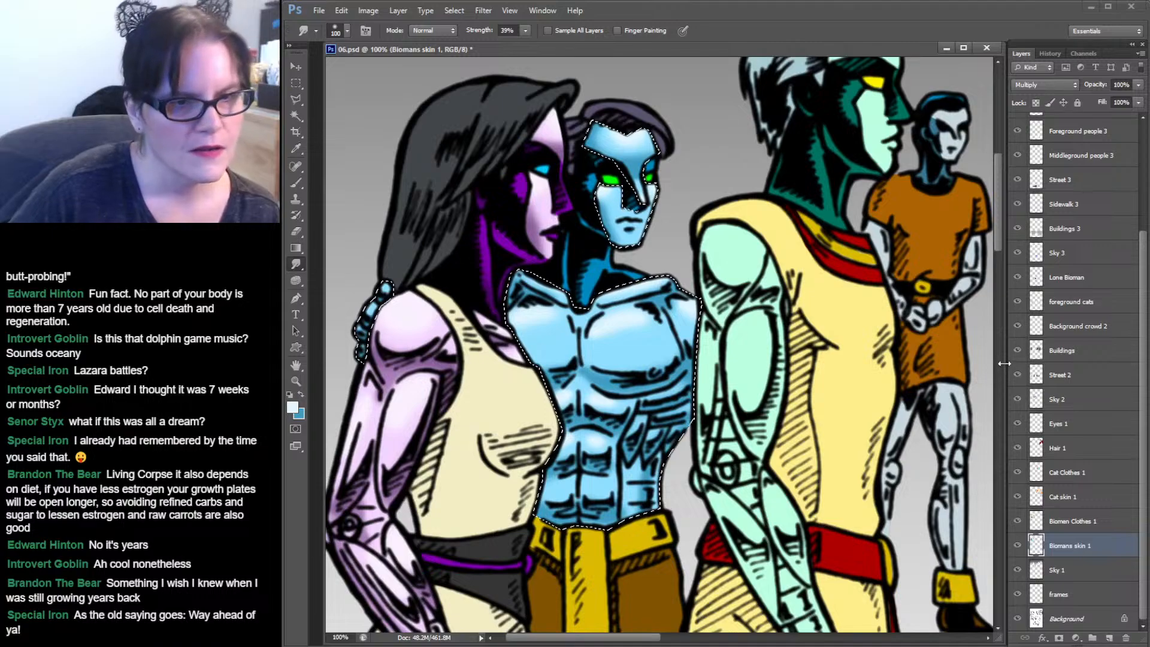
mouse_move(754, 422)
left_mouse_down()
mouse_move(783, 290)
mouse_move(695, 308)
mouse_move(741, 336)
mouse_move(729, 320)
mouse_move(737, 301)
mouse_move(684, 300)
mouse_move(658, 379)
mouse_move(787, 413)
mouse_move(775, 423)
mouse_move(569, 443)
mouse_move(721, 455)
mouse_move(735, 330)
mouse_move(705, 382)
mouse_move(715, 402)
mouse_move(746, 375)
mouse_move(766, 382)
mouse_move(699, 380)
mouse_move(685, 387)
mouse_move(694, 401)
left_mouse_up()
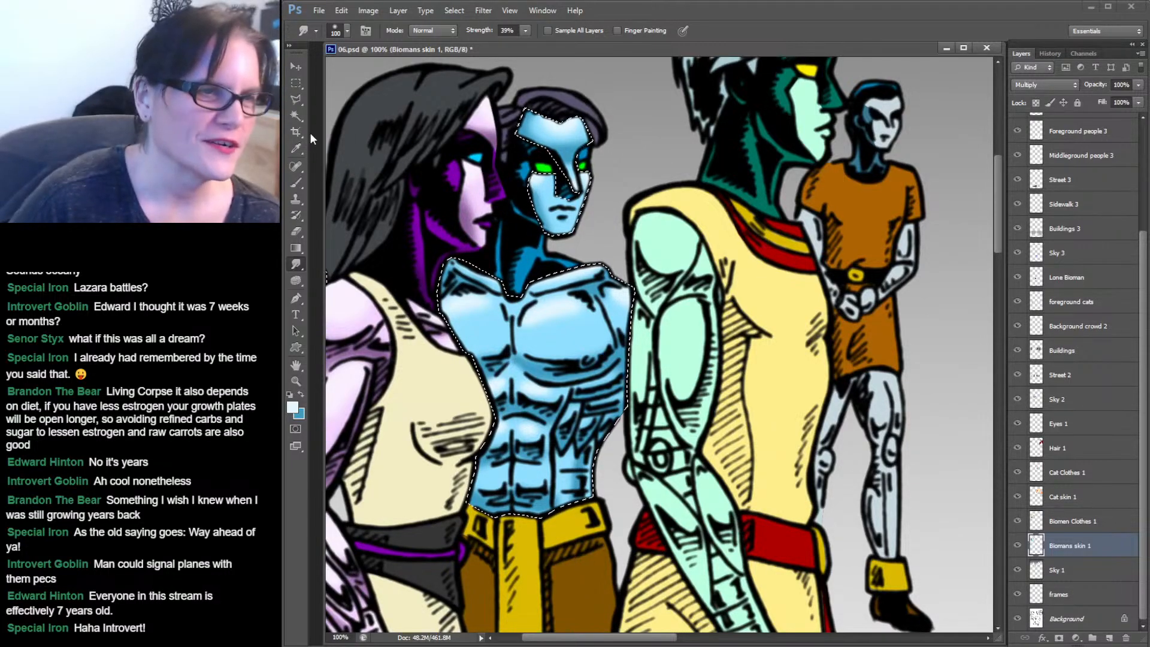
Select the dark shadow area on the biomen's neck and sample its dark blue as the foreground colour.
key("w")
left_click(544, 139)
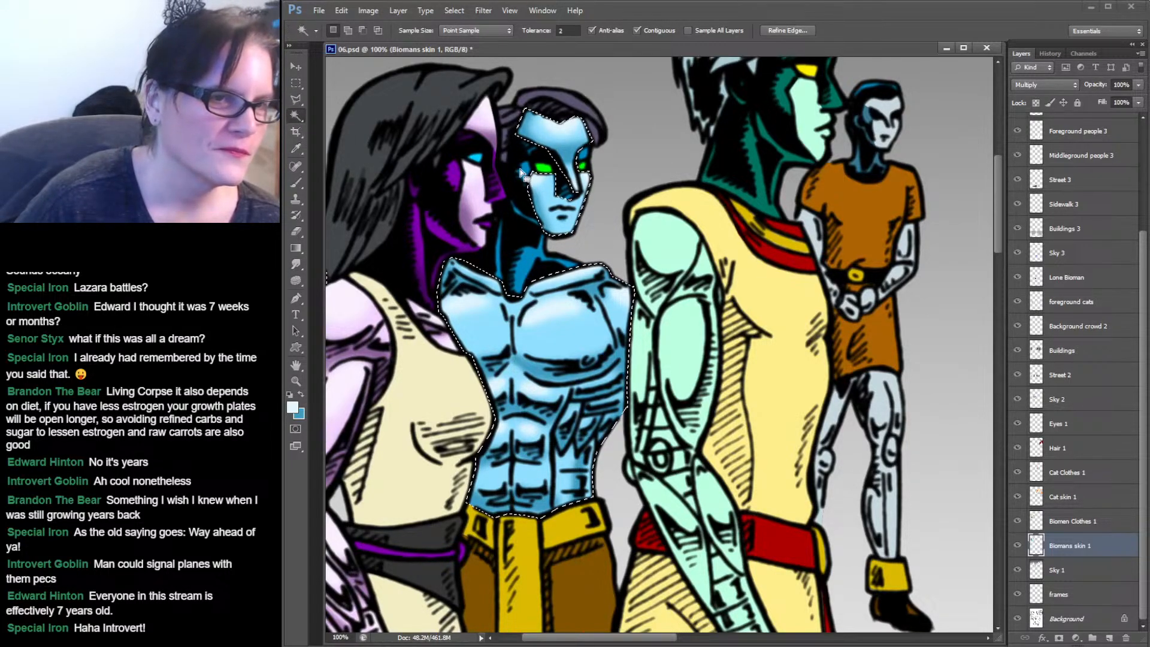
left_click(526, 170)
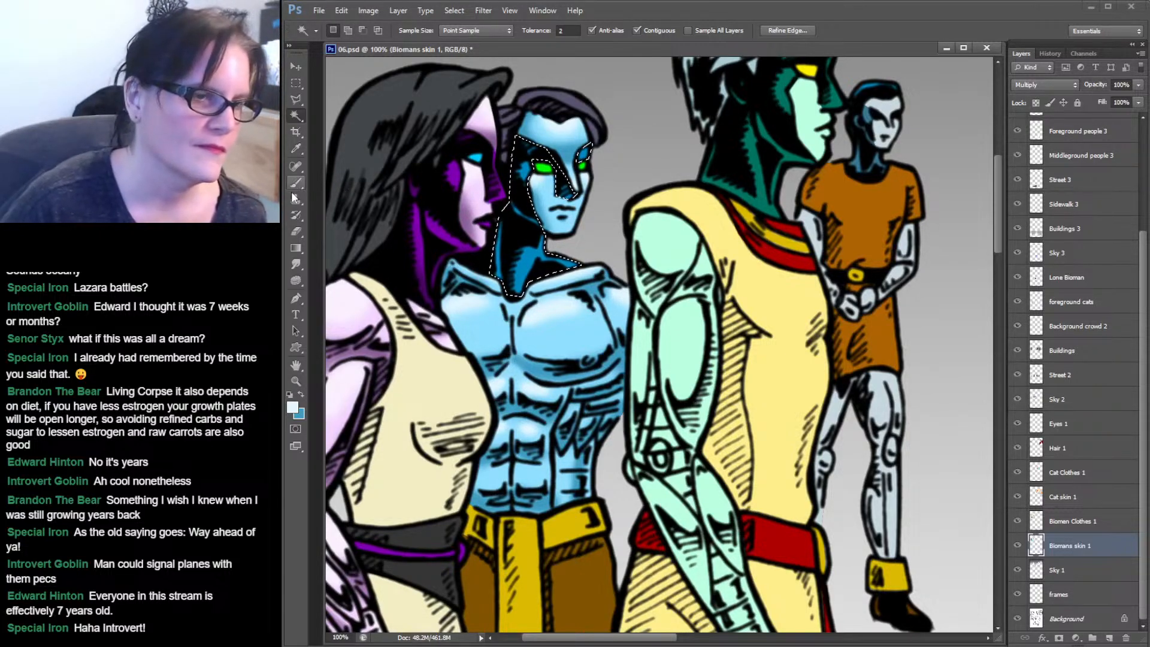
left_click(296, 148)
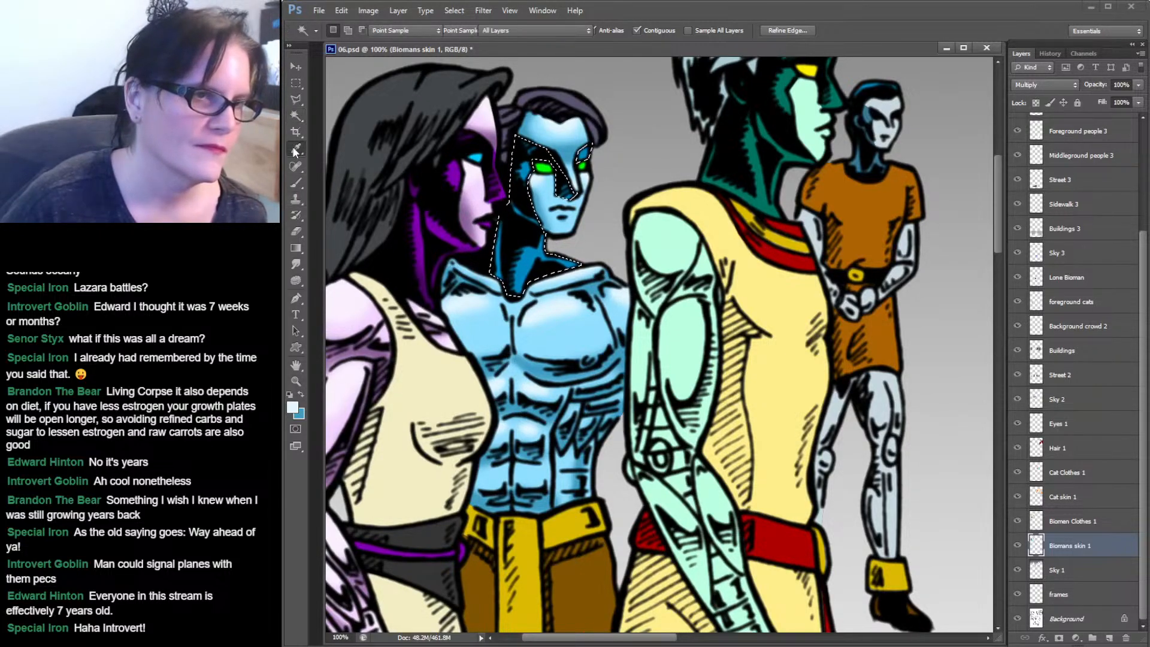
left_click(533, 254)
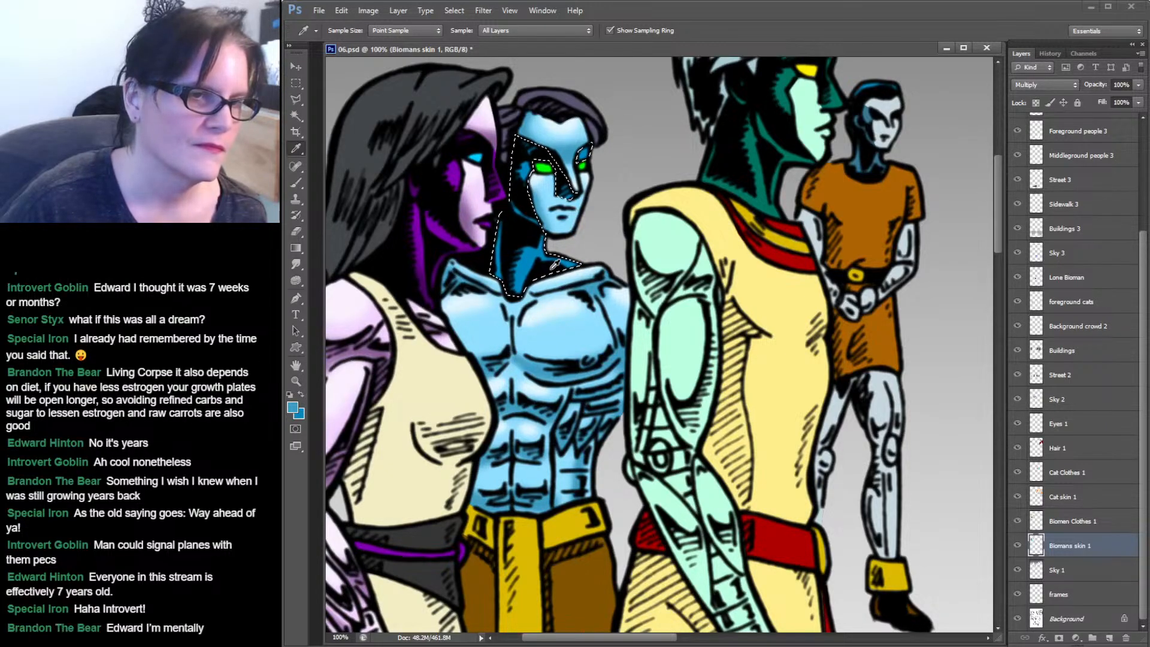
left_click(527, 246)
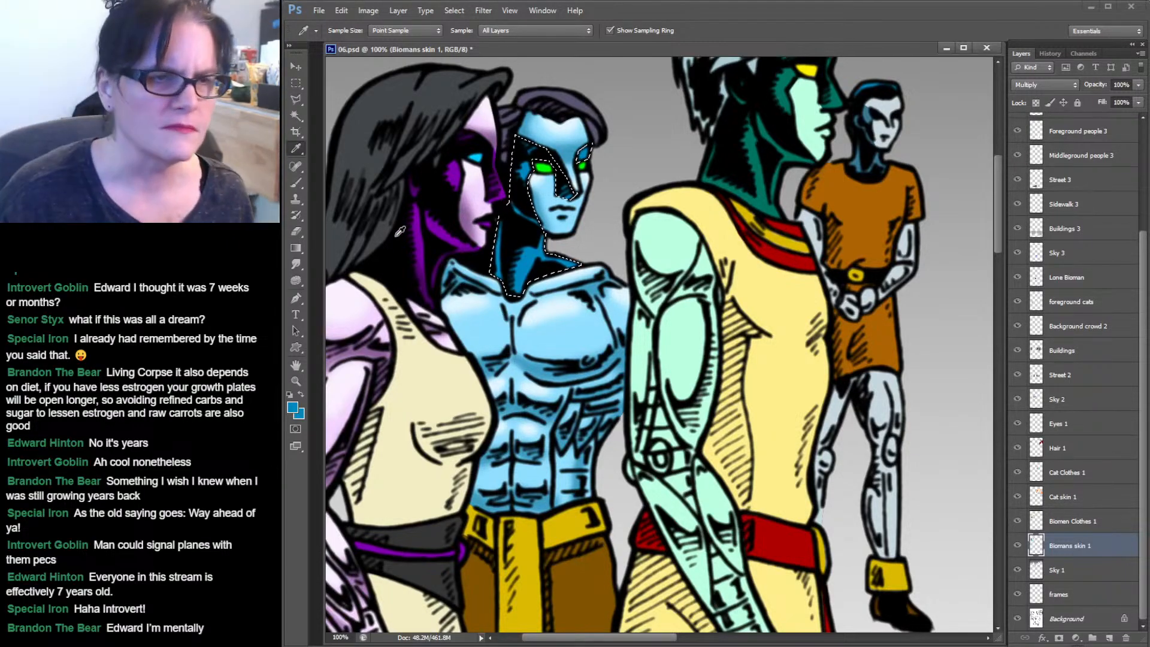
Switch to the brush and set the foreground colour to a dark blue, 004f6f.
left_click(302, 186)
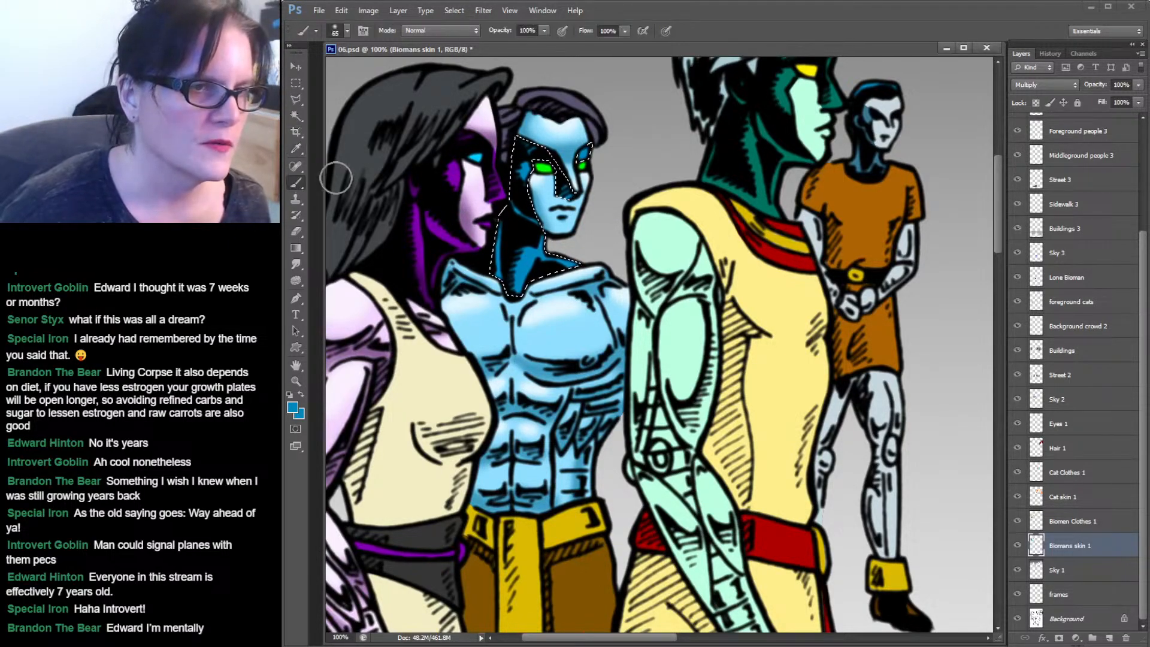
left_click(294, 408)
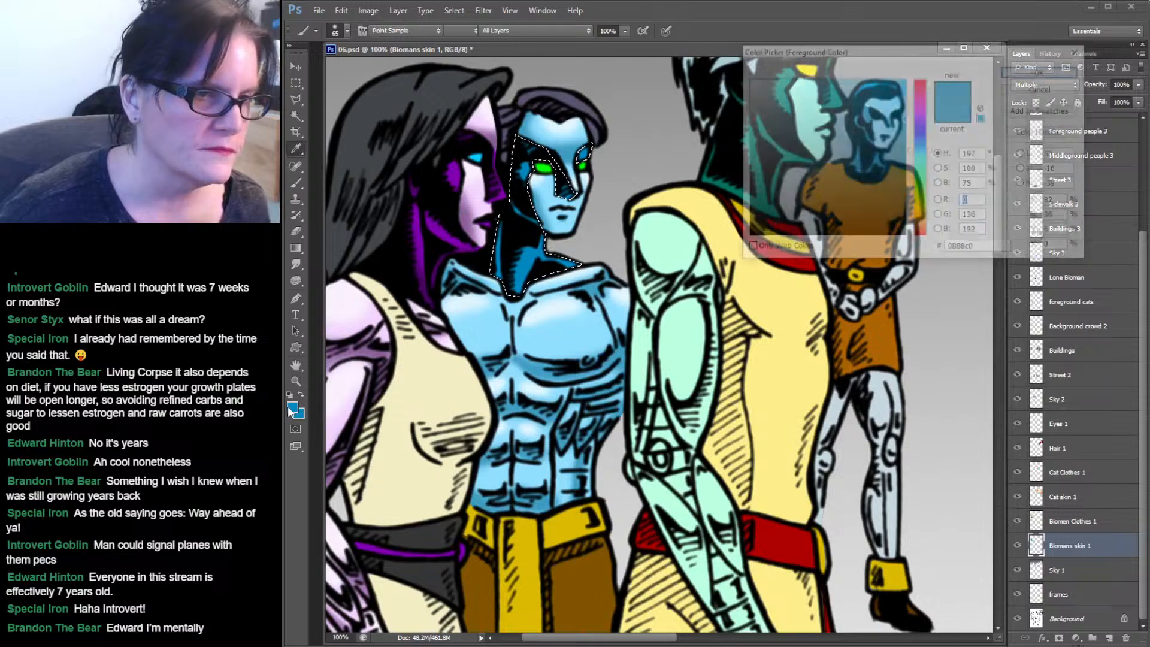
left_click(907, 166)
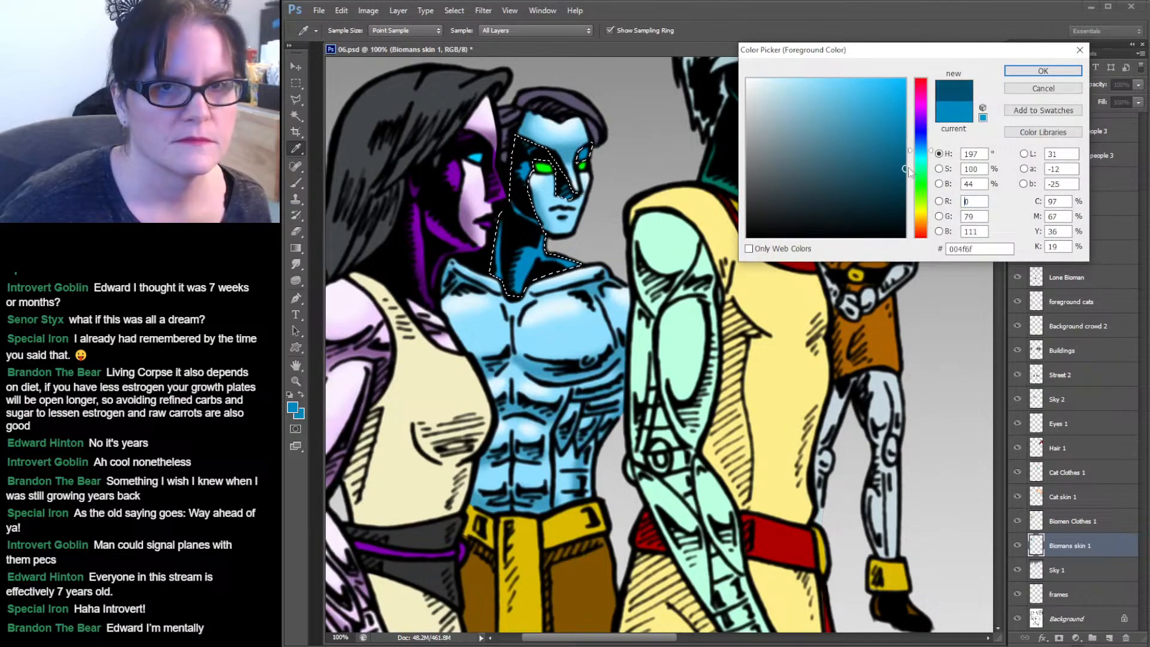
left_click(1042, 71)
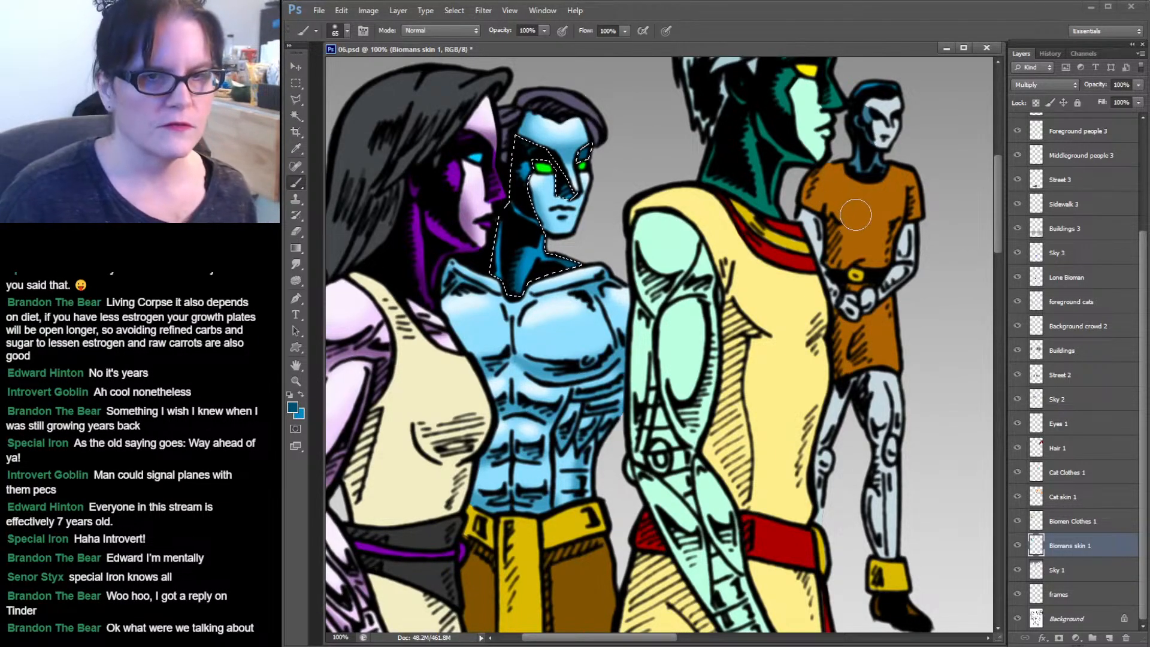
Save the document and clear the selection.
mouse_move(856, 215)
left_mouse_down()
mouse_move(780, 255)
mouse_move(736, 306)
mouse_move(853, 234)
mouse_move(622, 264)
mouse_move(836, 204)
mouse_move(874, 114)
mouse_move(803, 204)
mouse_move(691, 304)
left_mouse_up()
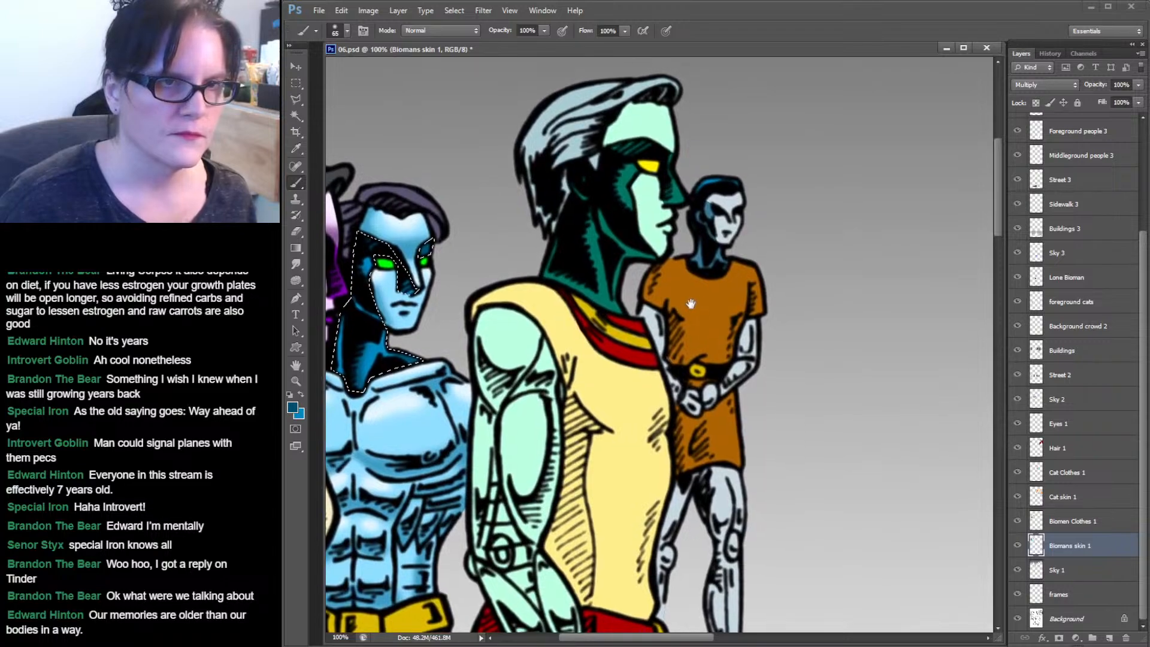
key("ctrl+s")
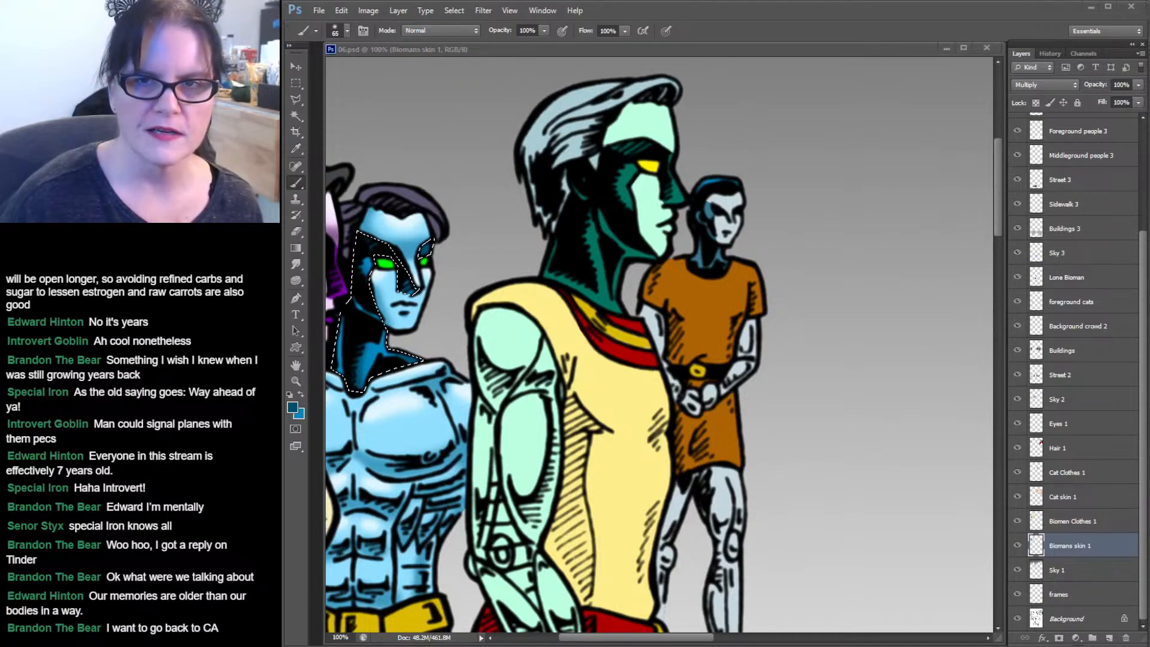
key("ctrl+d")
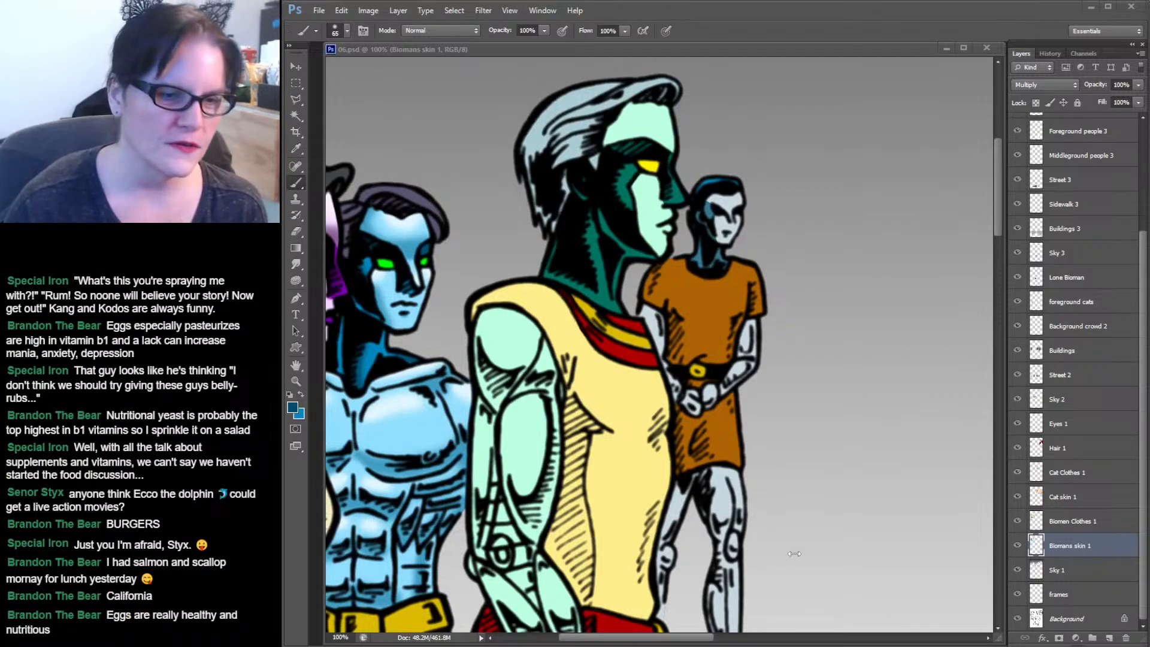
Select the biomen's hand resting on the woman's shoulder with the Magic Wand and load the skin layer's selection.
left_click(653, 637)
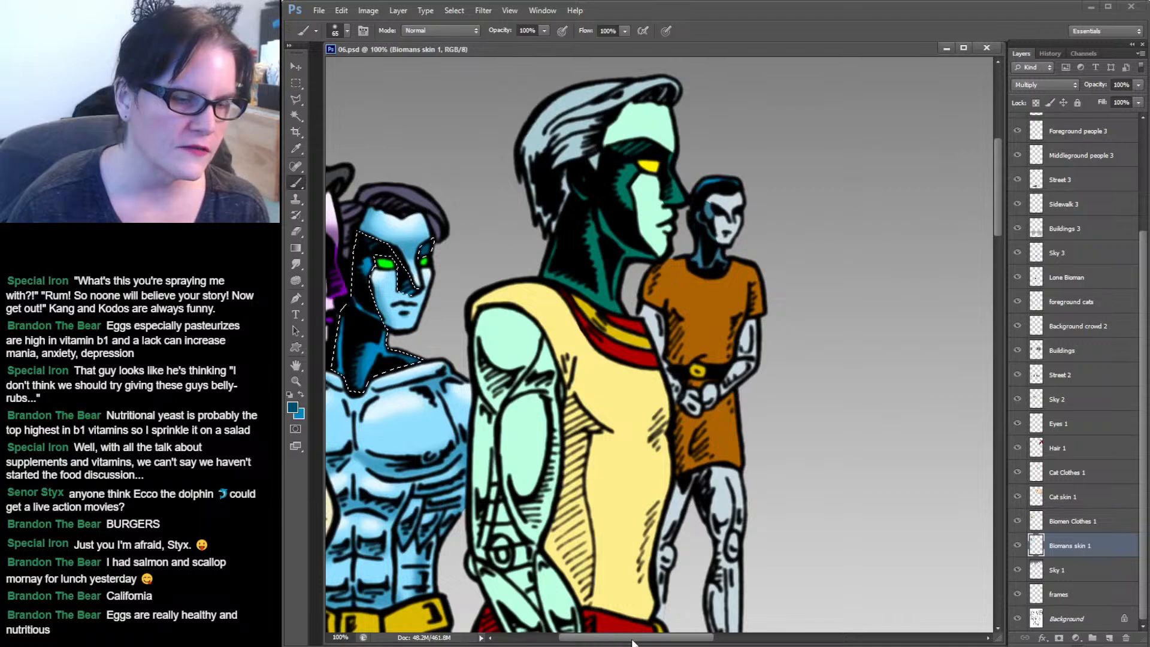
left_click_drag(616, 636, 576, 637)
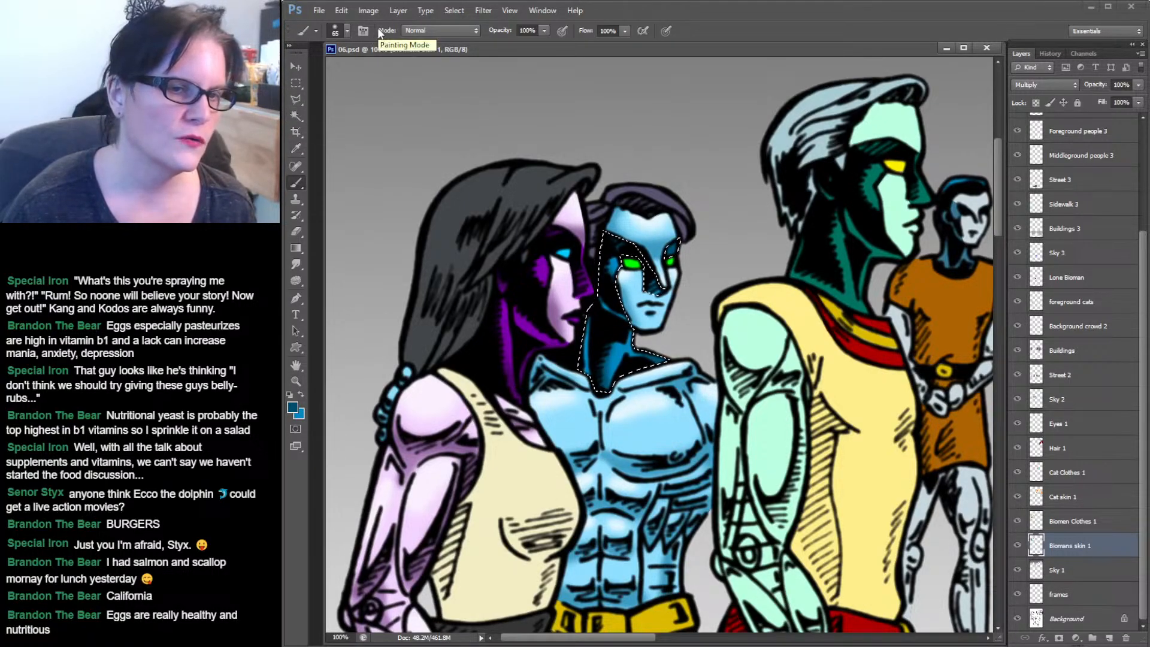
left_click(296, 115)
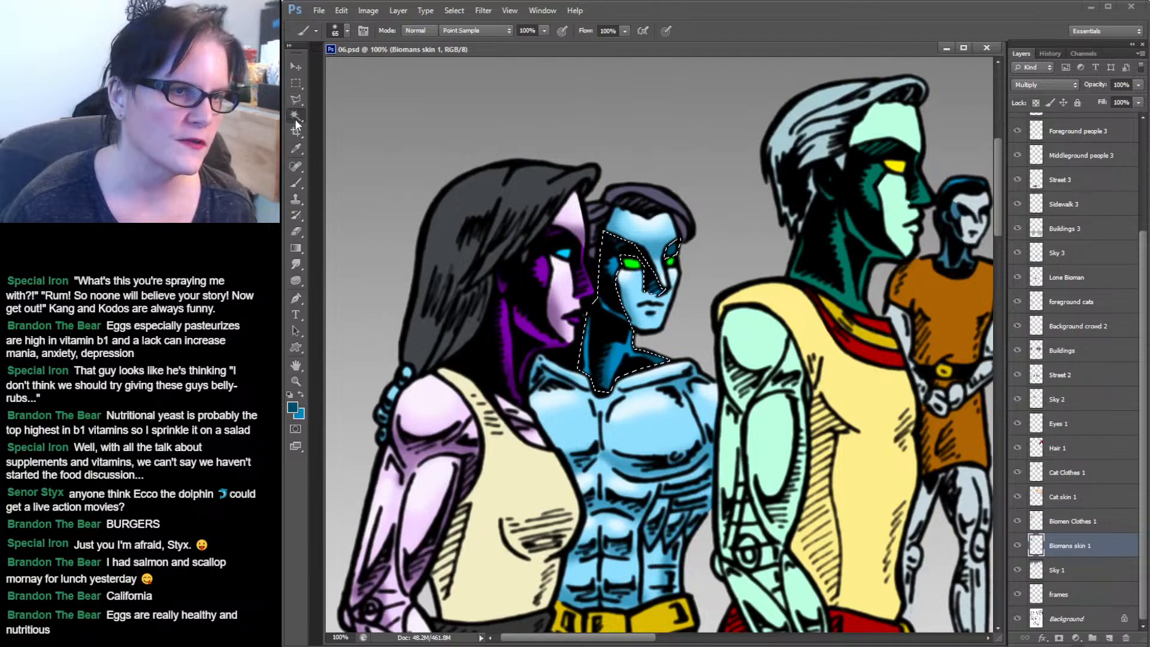
left_click(408, 374)
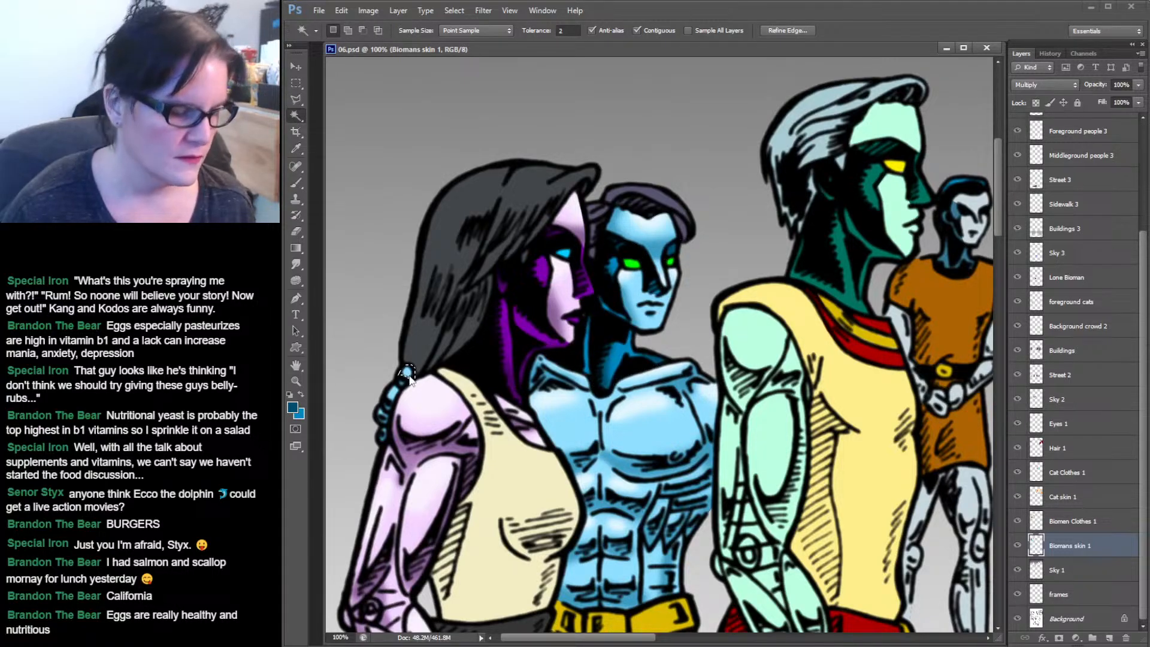
left_click(404, 383, "shift")
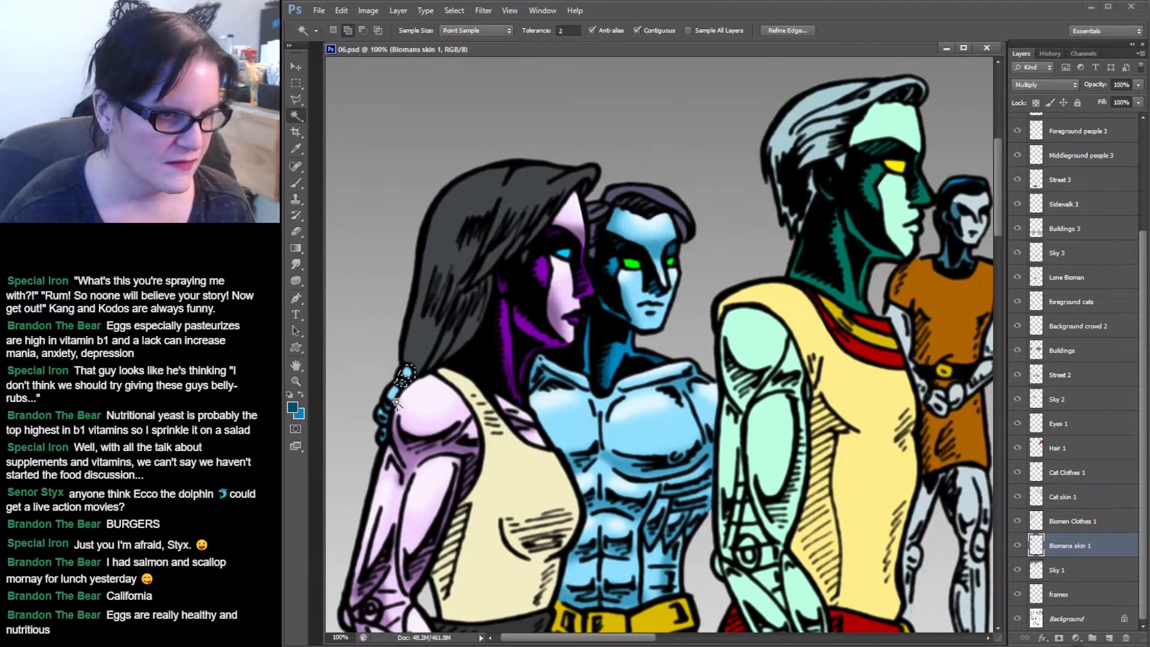
left_click(391, 409, "shift")
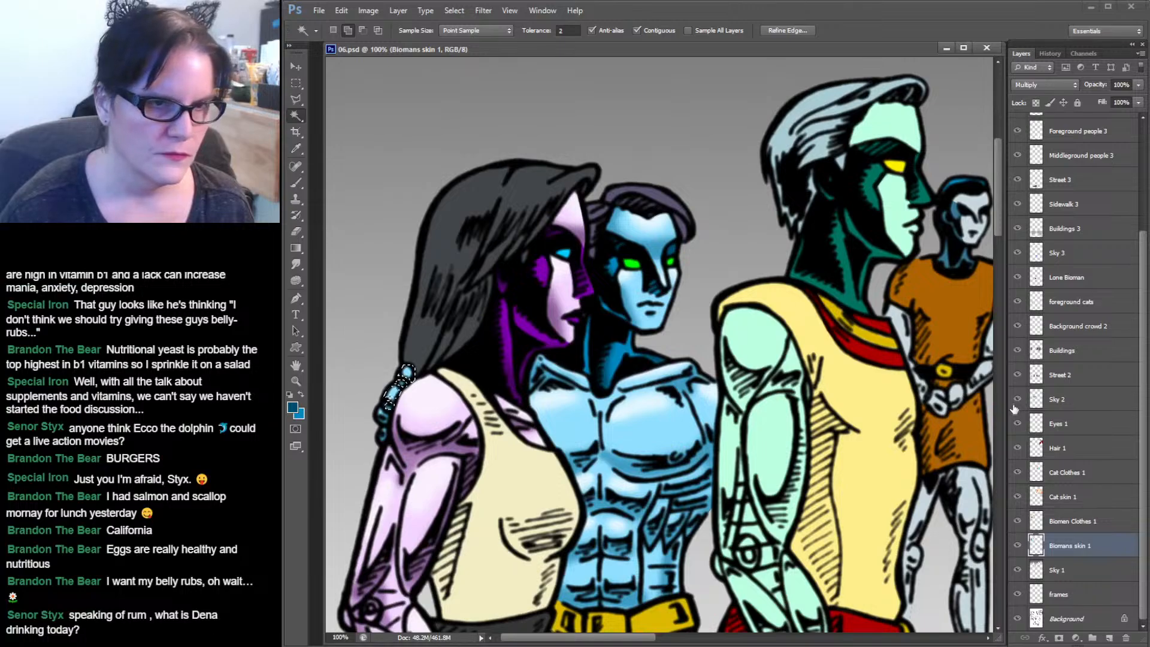
left_click(1038, 547, "ctrl")
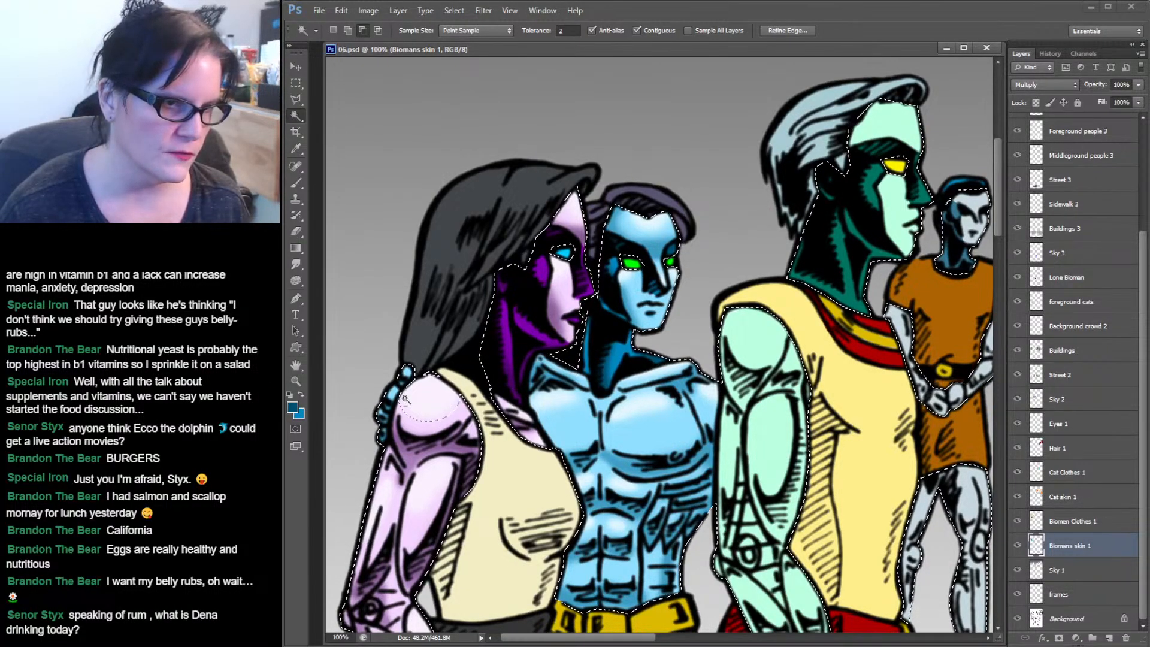
left_click(408, 413, "alt")
left_click(399, 417, "alt")
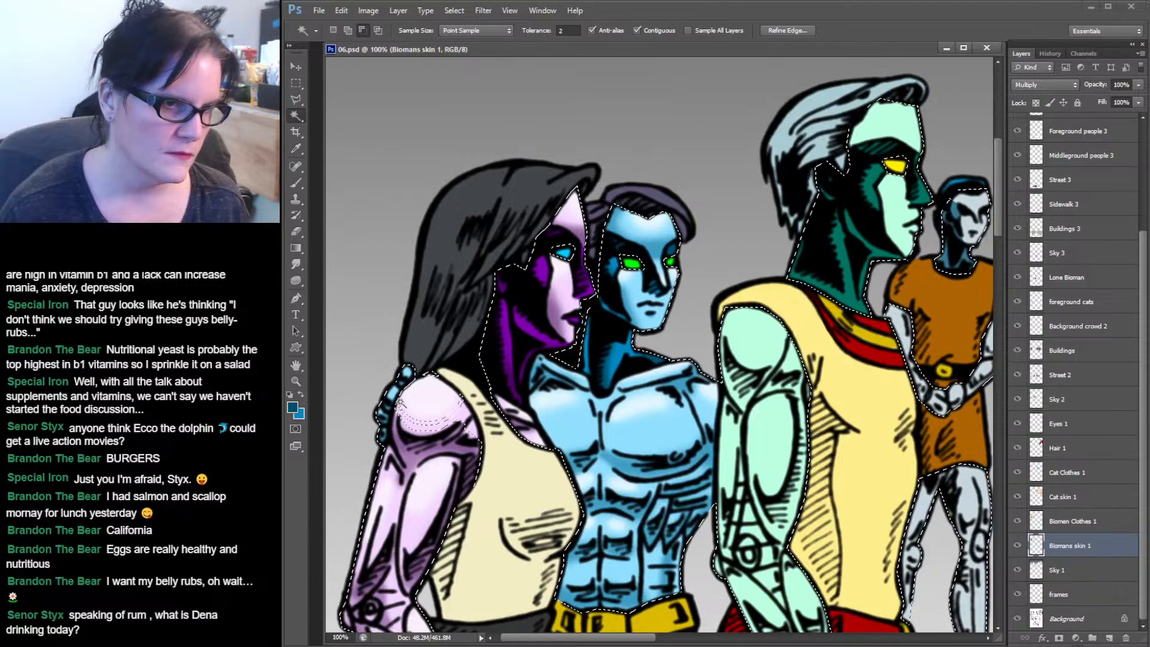
Refine the selection with a polygonal lasso drawn around the woman's shoulder and upper arm.
left_click(294, 100)
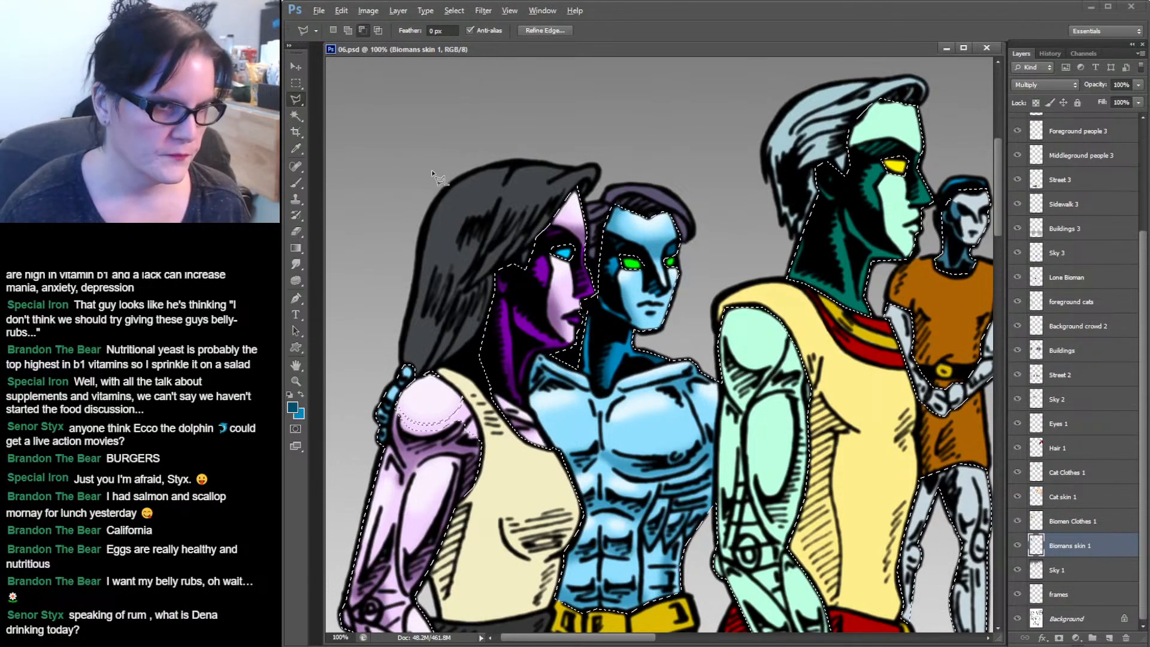
left_click(476, 334)
left_click(439, 343)
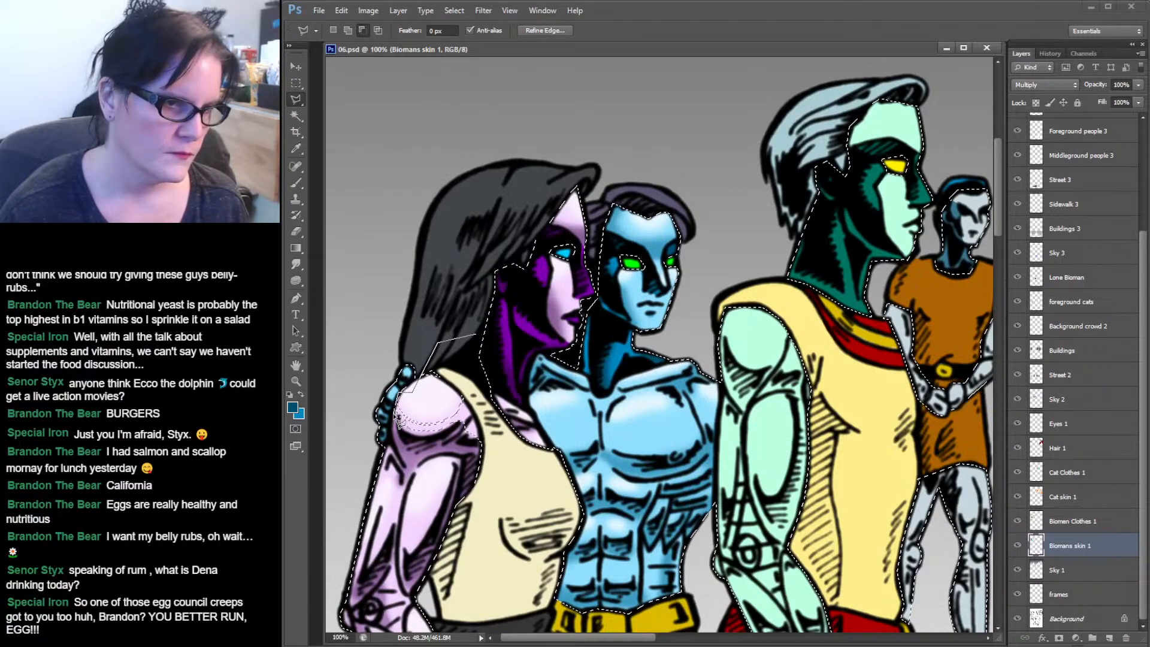
left_click(388, 445)
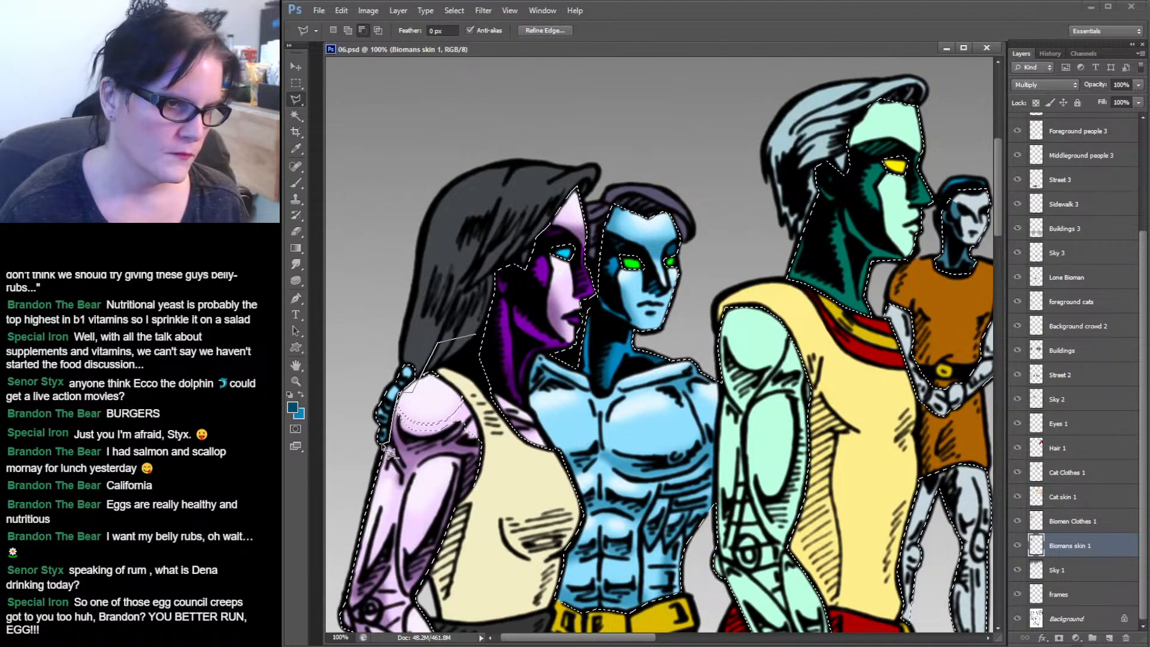
left_click(357, 464)
left_click(342, 518)
left_click(495, 548)
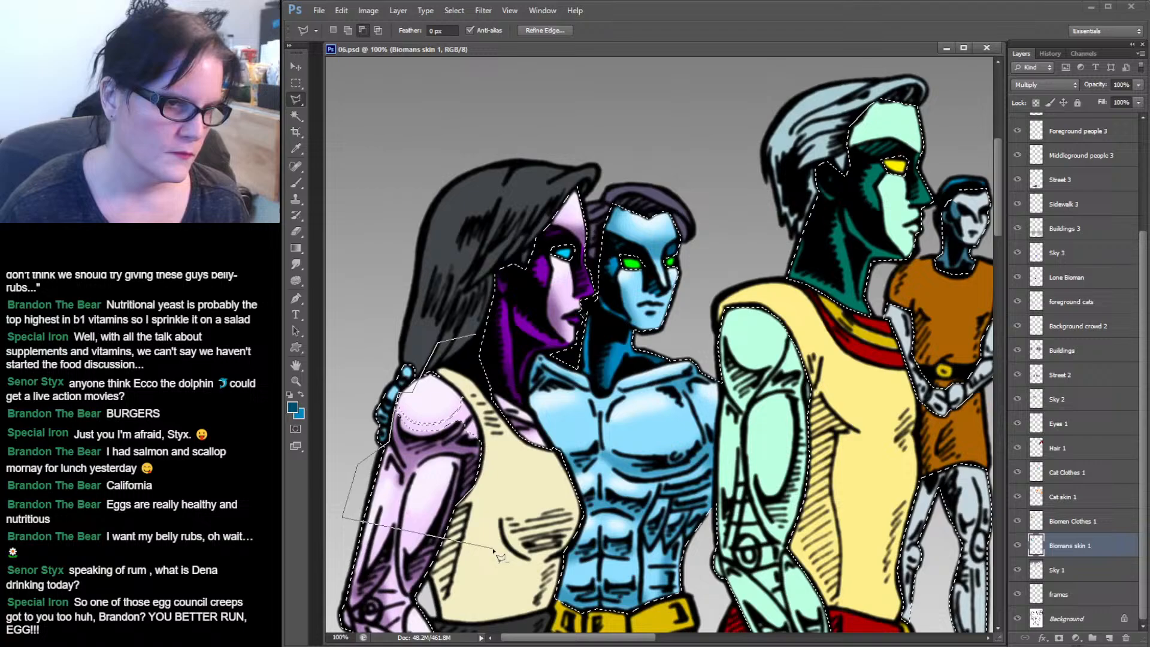
double_click(514, 463)
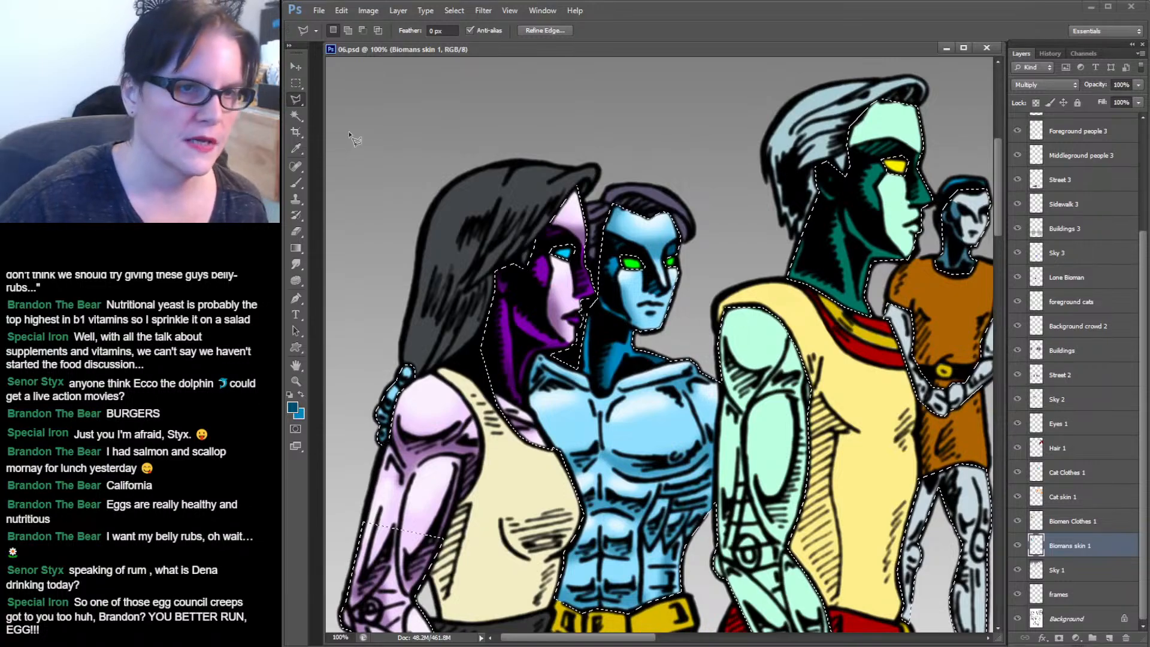
Sample the biomen's light blue face colour and paint the hand on the woman's shoulder with a 13 px brush.
left_click(297, 147)
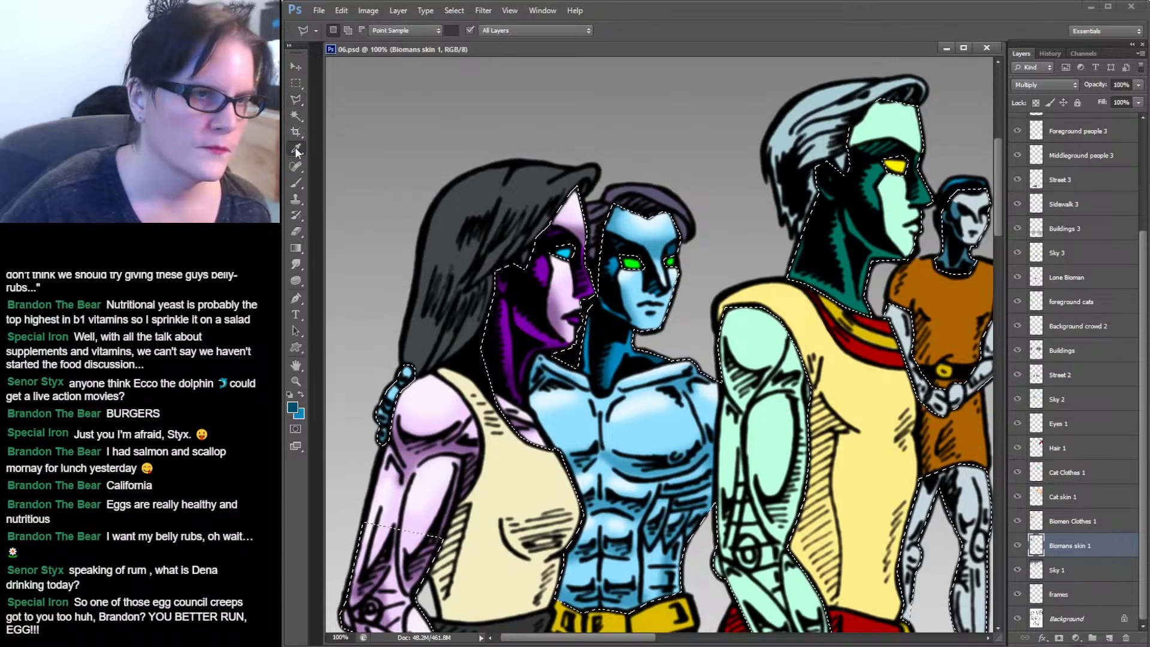
left_click(655, 219)
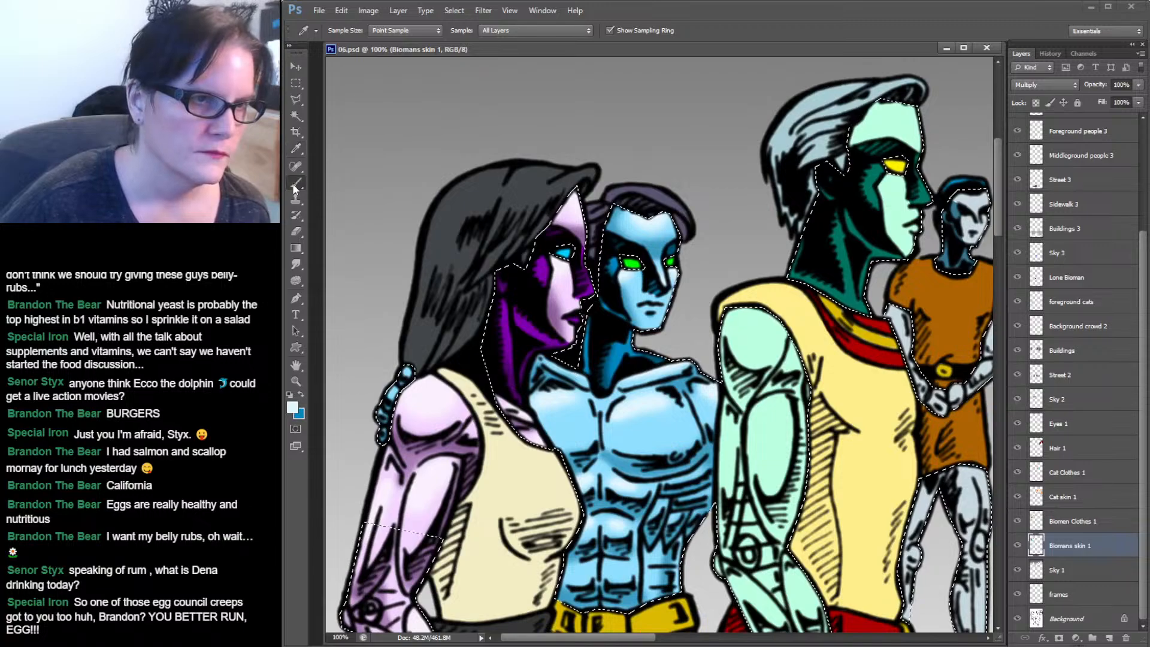
key("b")
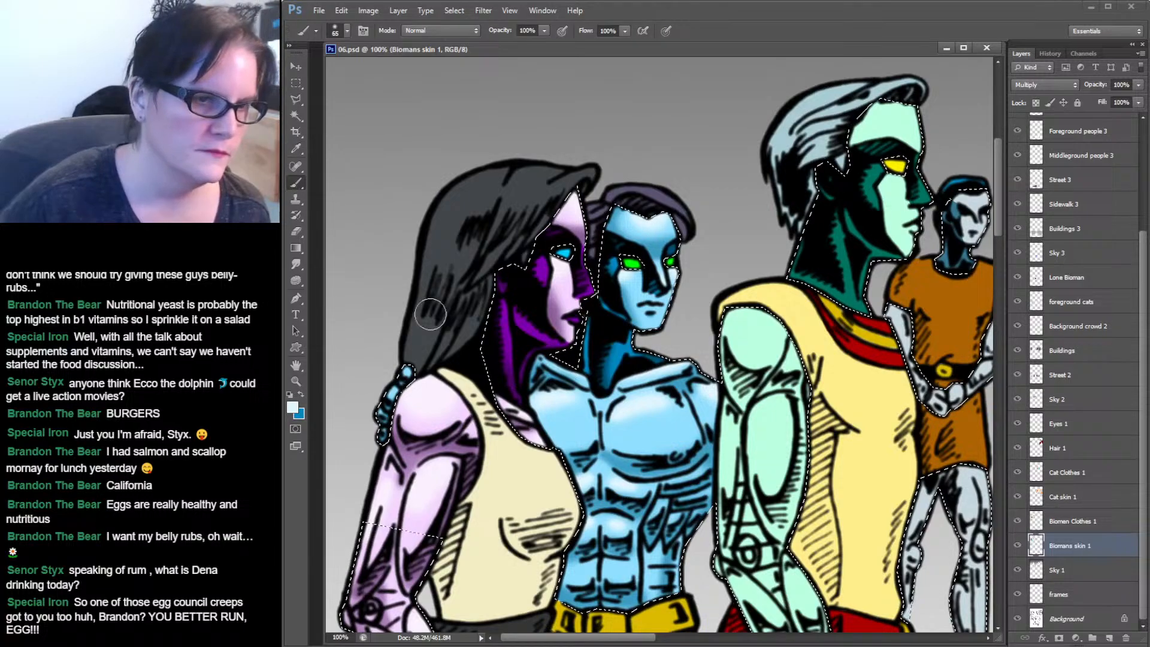
left_click(339, 30)
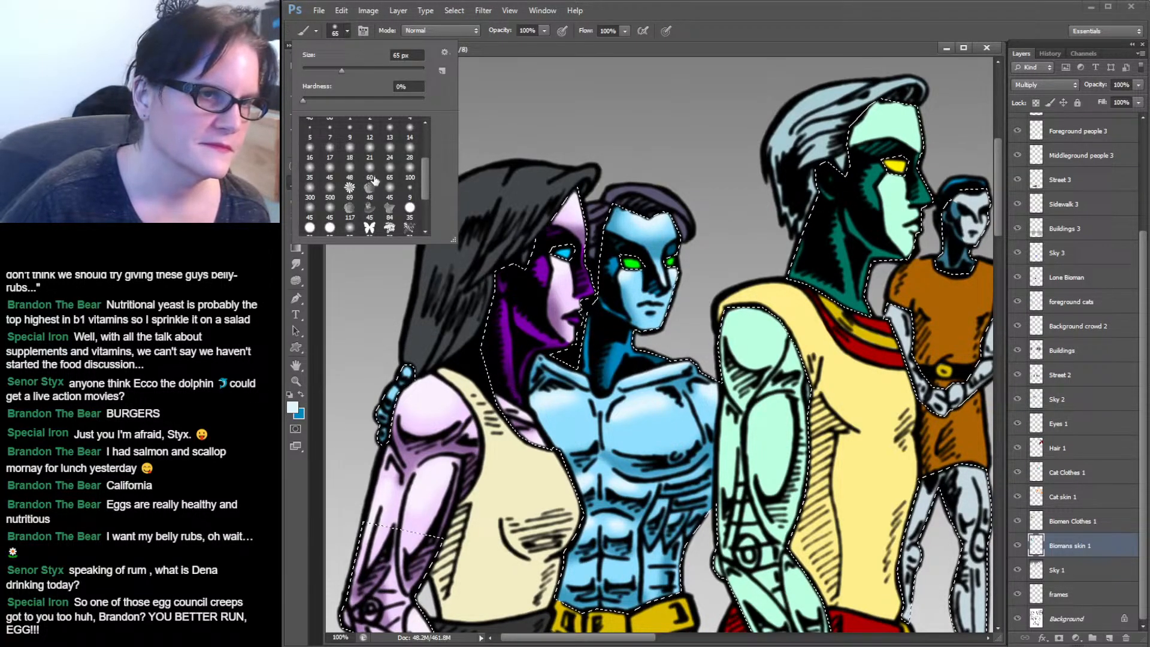
left_click_drag(427, 171, 426, 151)
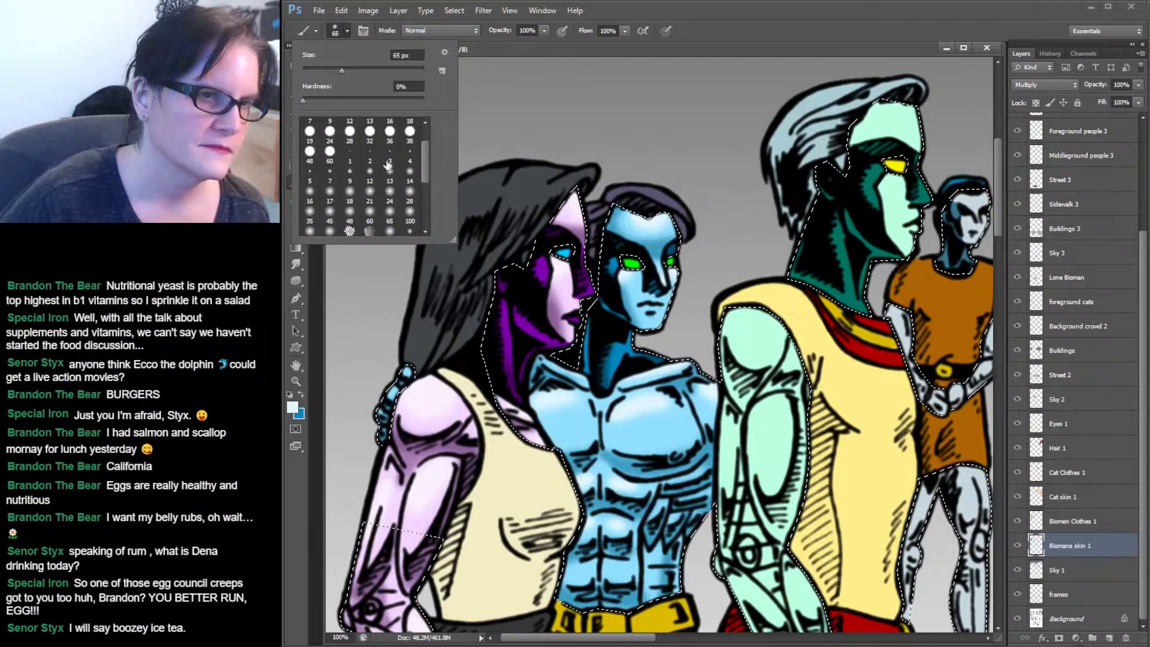
left_click(389, 173)
mouse_move(407, 371)
left_mouse_down()
mouse_move(377, 420)
mouse_move(385, 393)
mouse_move(441, 380)
mouse_move(384, 413)
left_mouse_up()
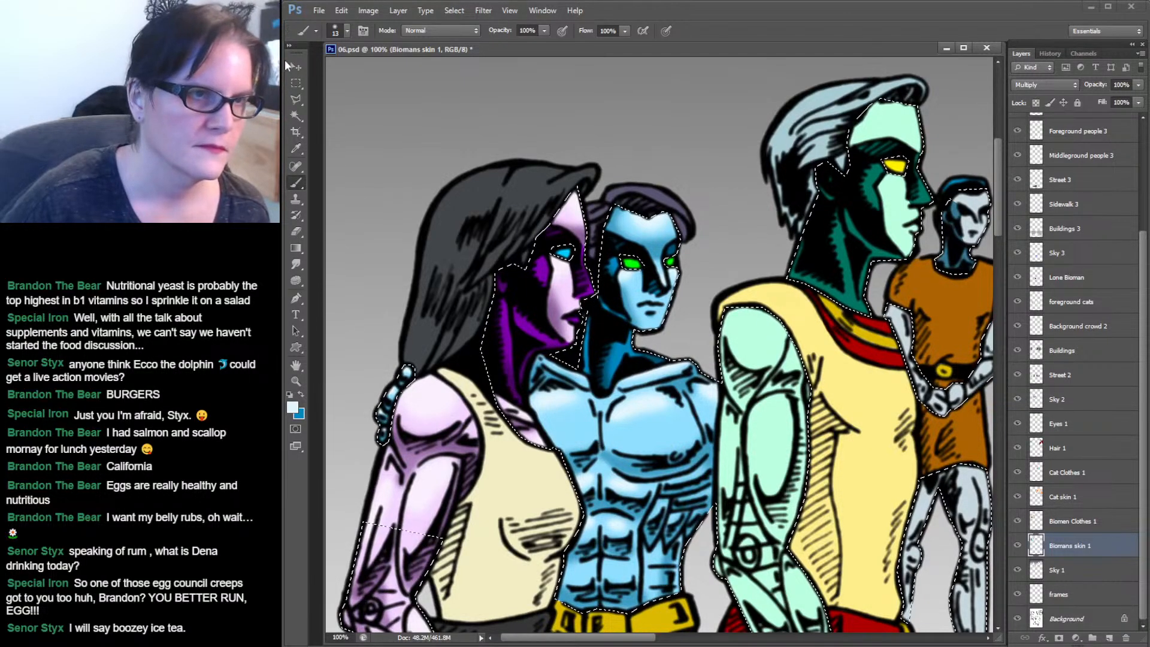
Clear the selection and save the document.
key("m")
key("ctrl+d")
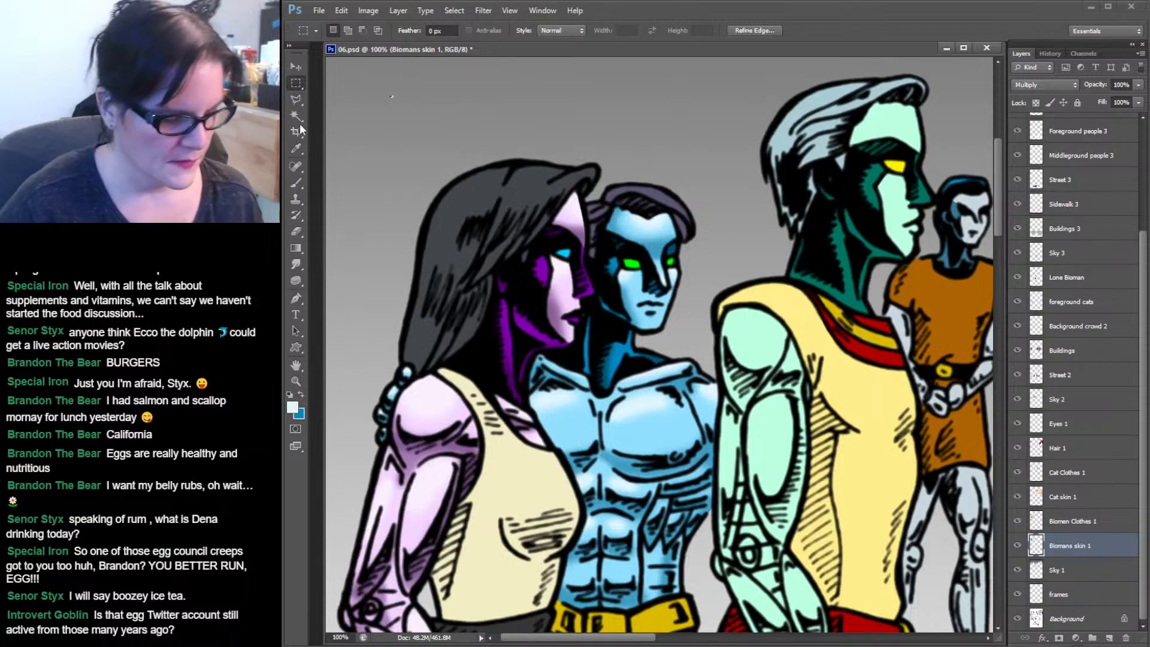
key("ctrl+s")
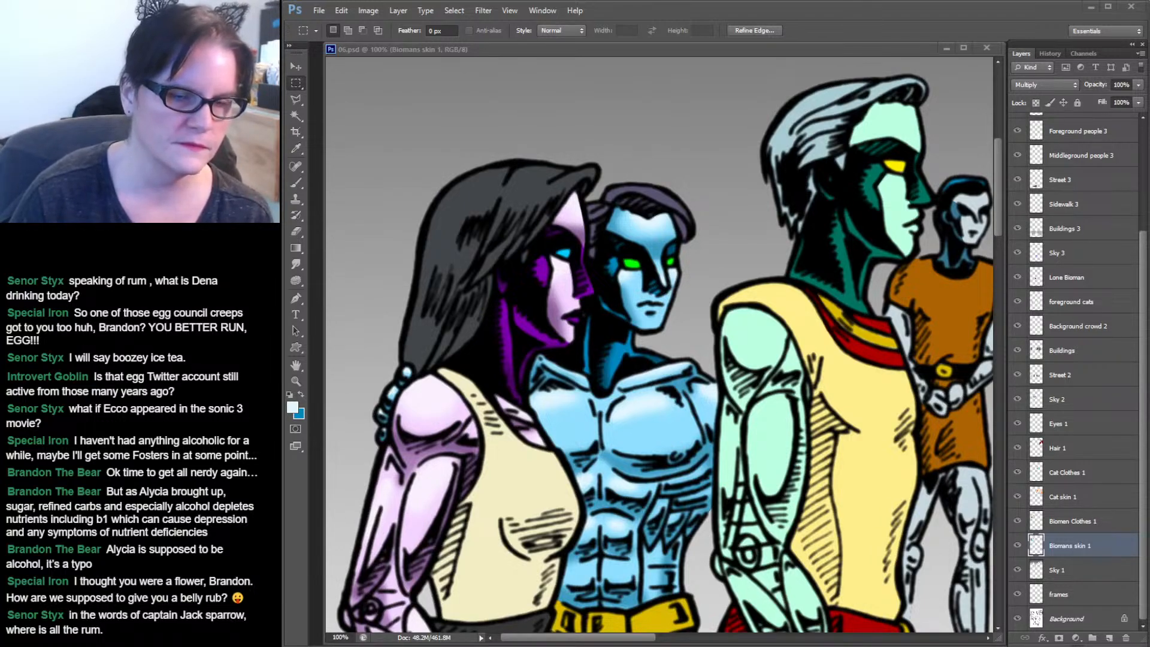
Select the tall biomen's forehead and face with the Magic Wand.
left_click(617, 641)
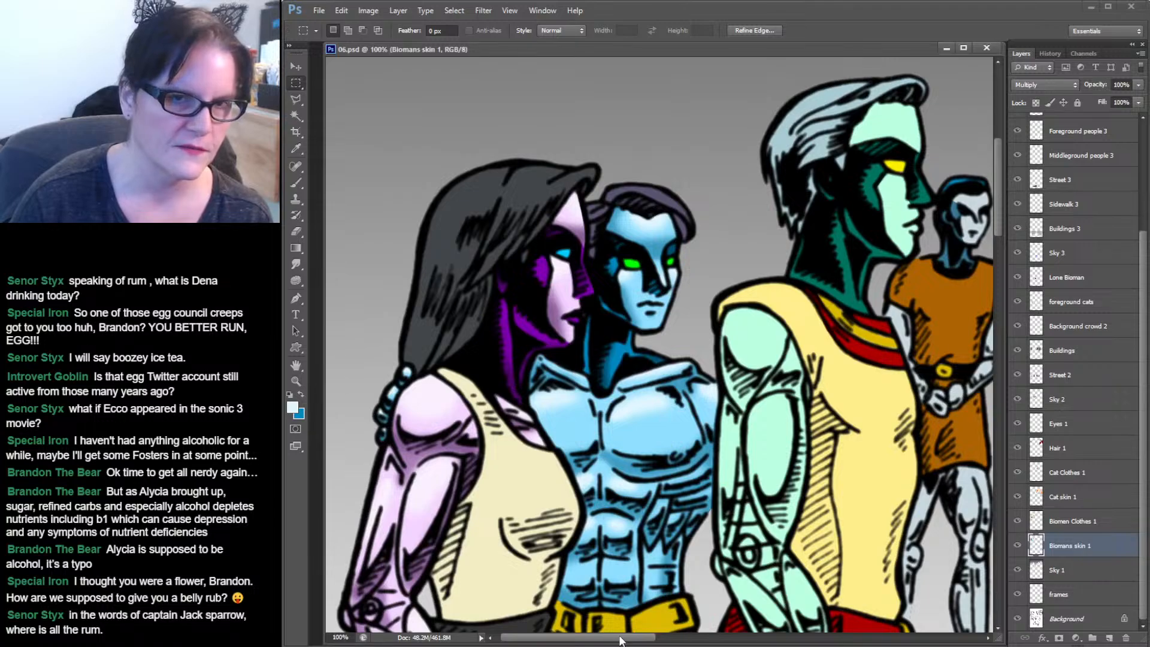
left_click_drag(629, 641, 667, 641)
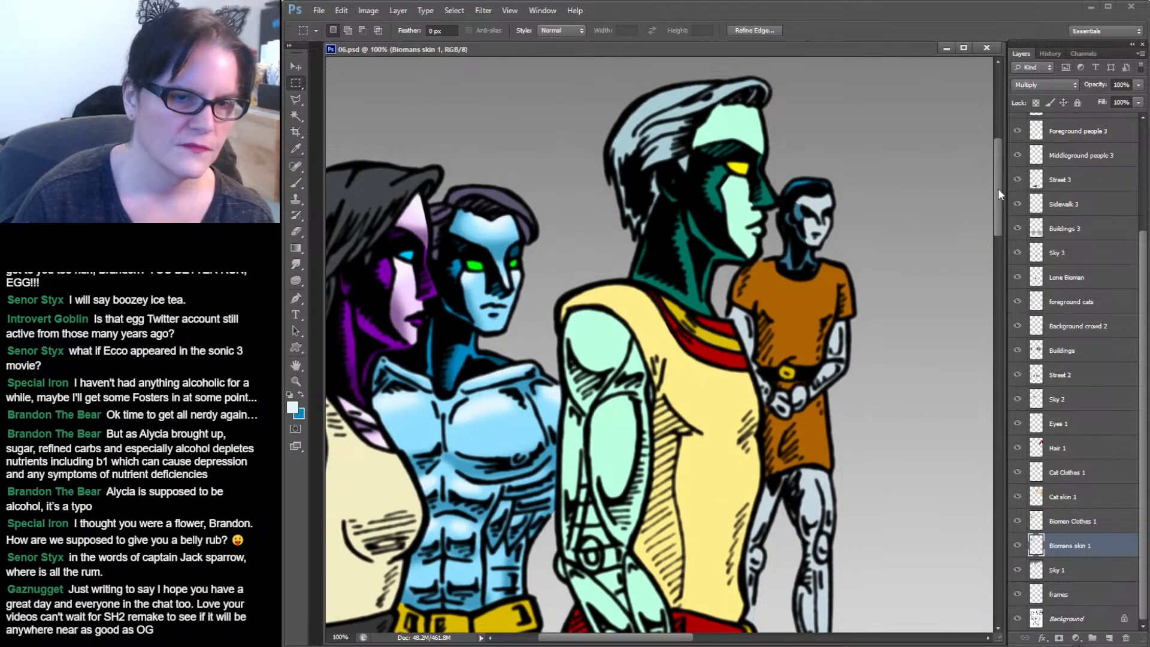
left_click_drag(998, 188, 996, 223)
left_click_drag(997, 203, 997, 190)
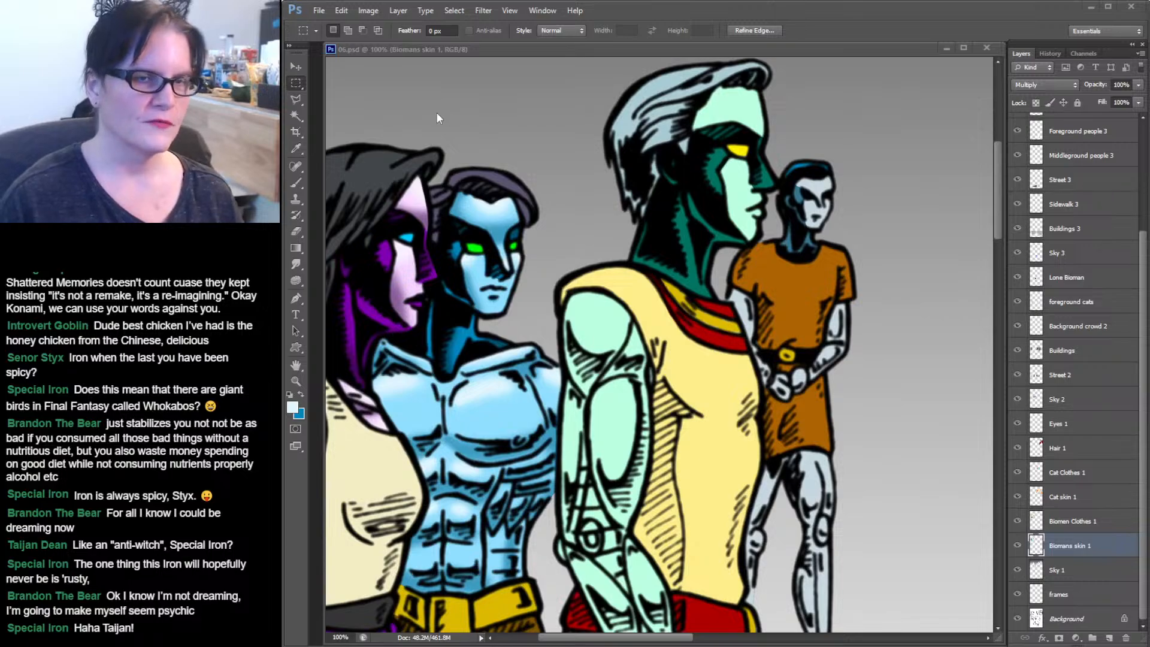
left_click(847, 20)
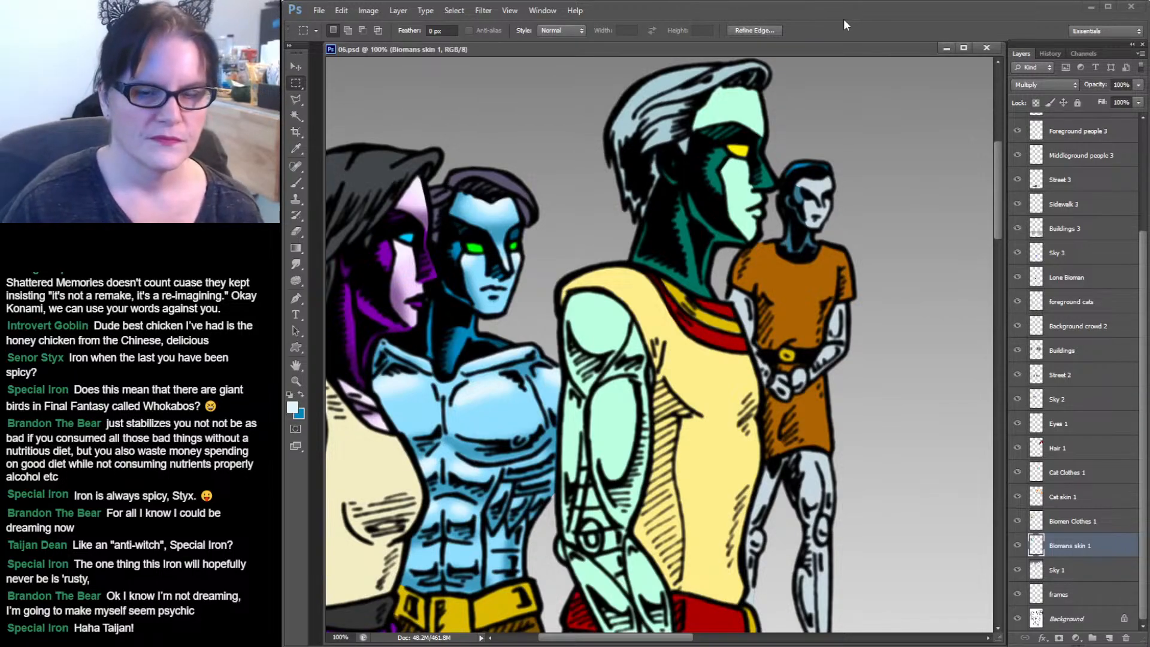
left_click(296, 116)
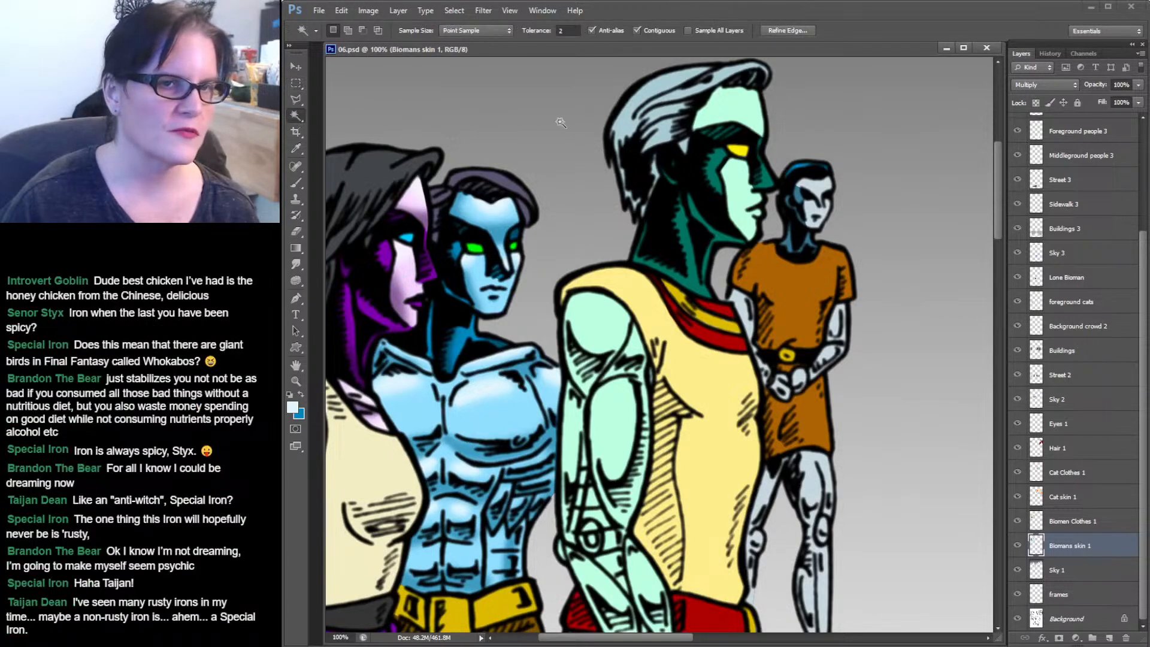
left_click(751, 106)
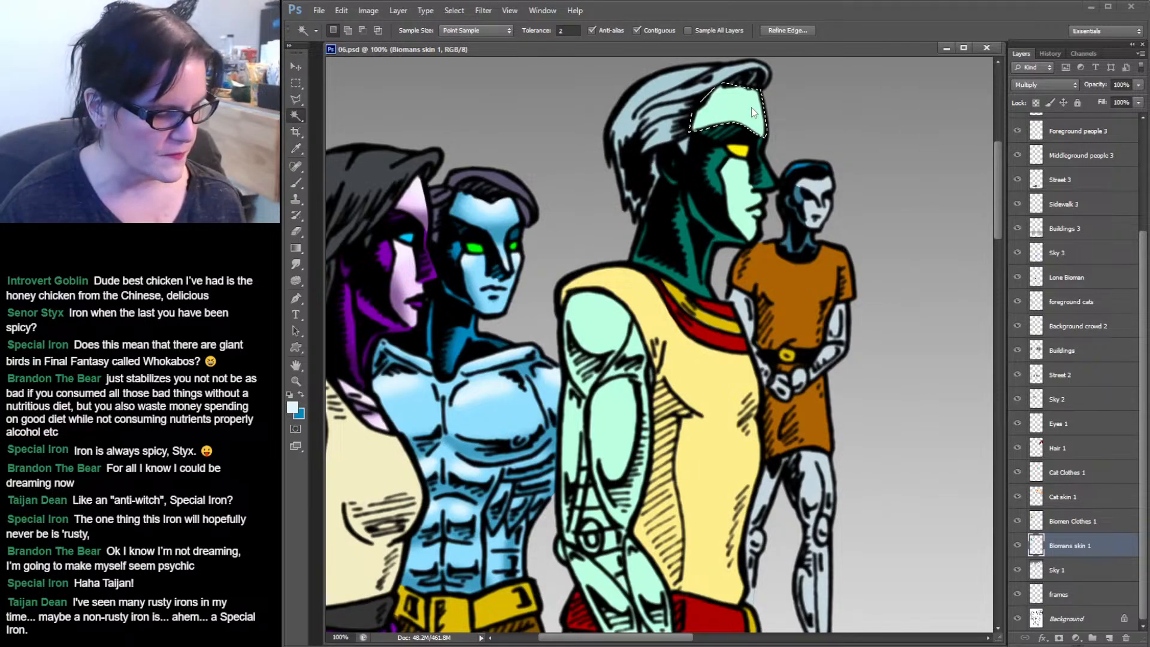
left_click(742, 186, "shift")
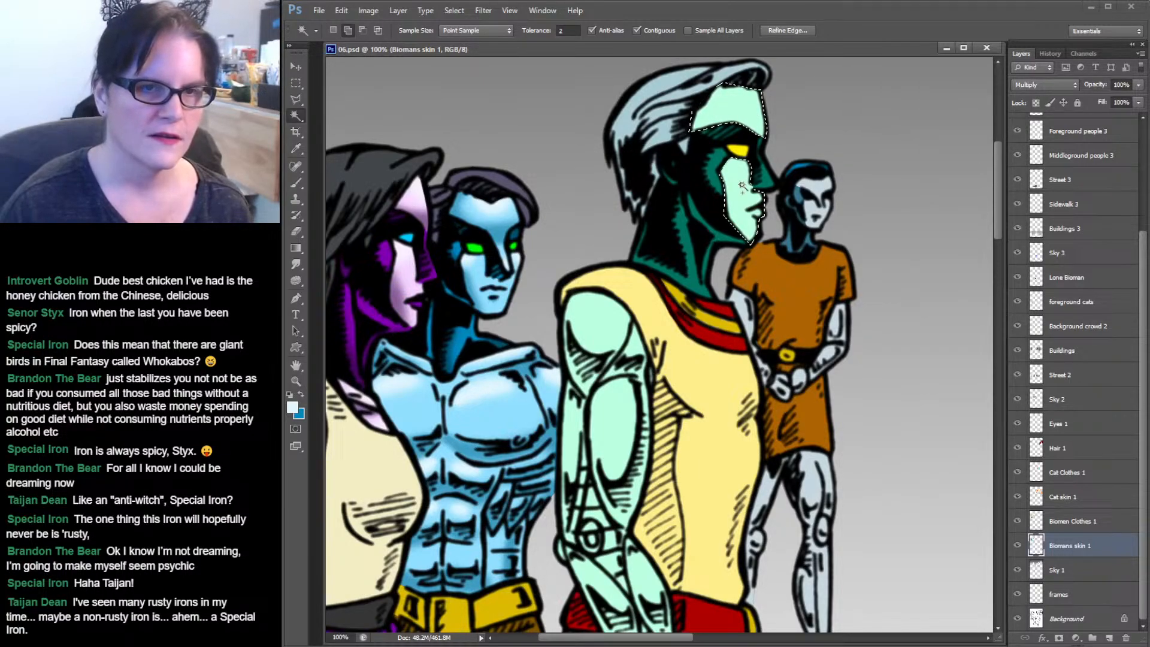
Add the tall biomen's arm to the Magic Wand selection and sample his face's green as the foreground colour.
left_click(601, 324, "shift")
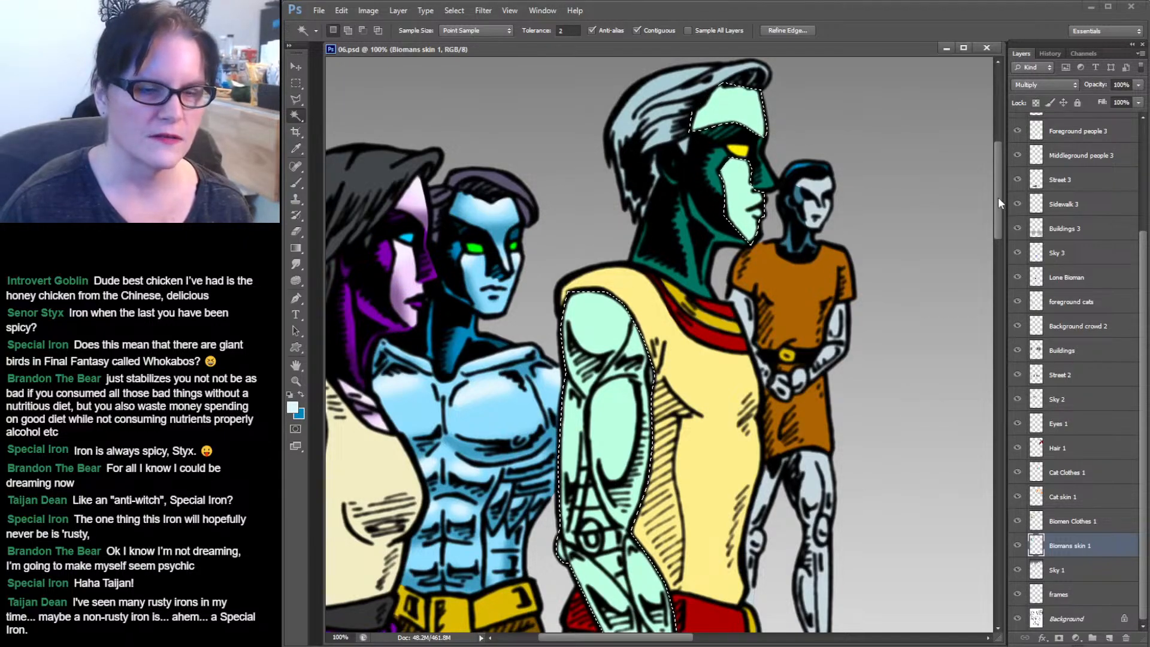
mouse_move(997, 197)
left_mouse_down()
mouse_move(997, 233)
mouse_move(990, 196)
left_mouse_up()
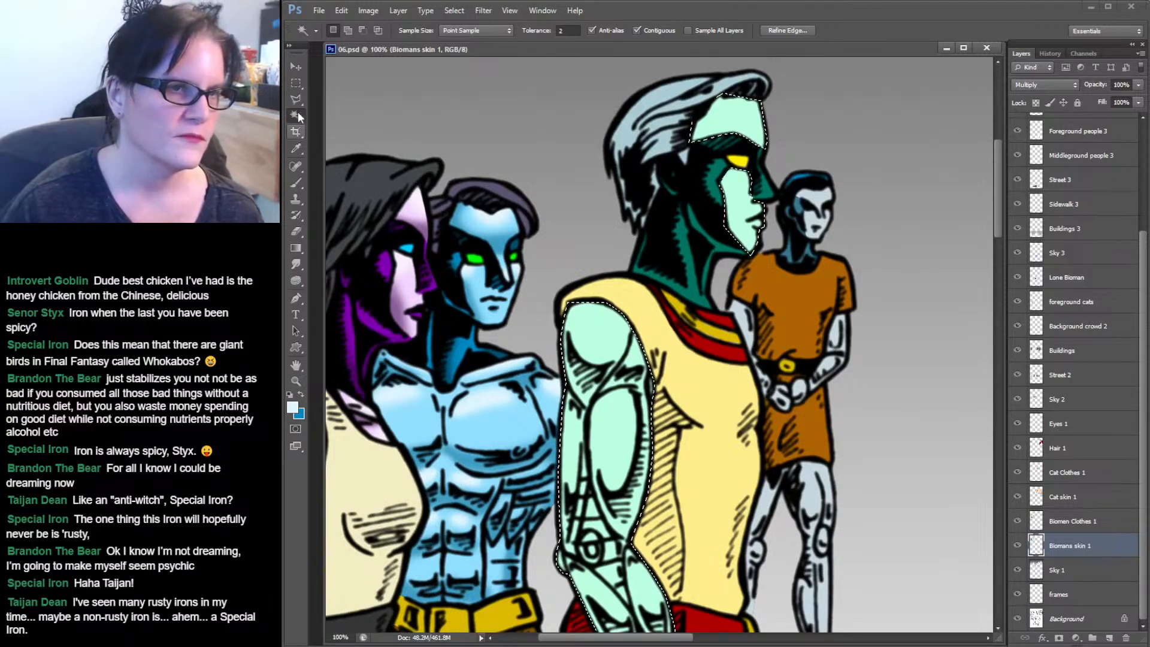
left_click(296, 147)
left_click(723, 112)
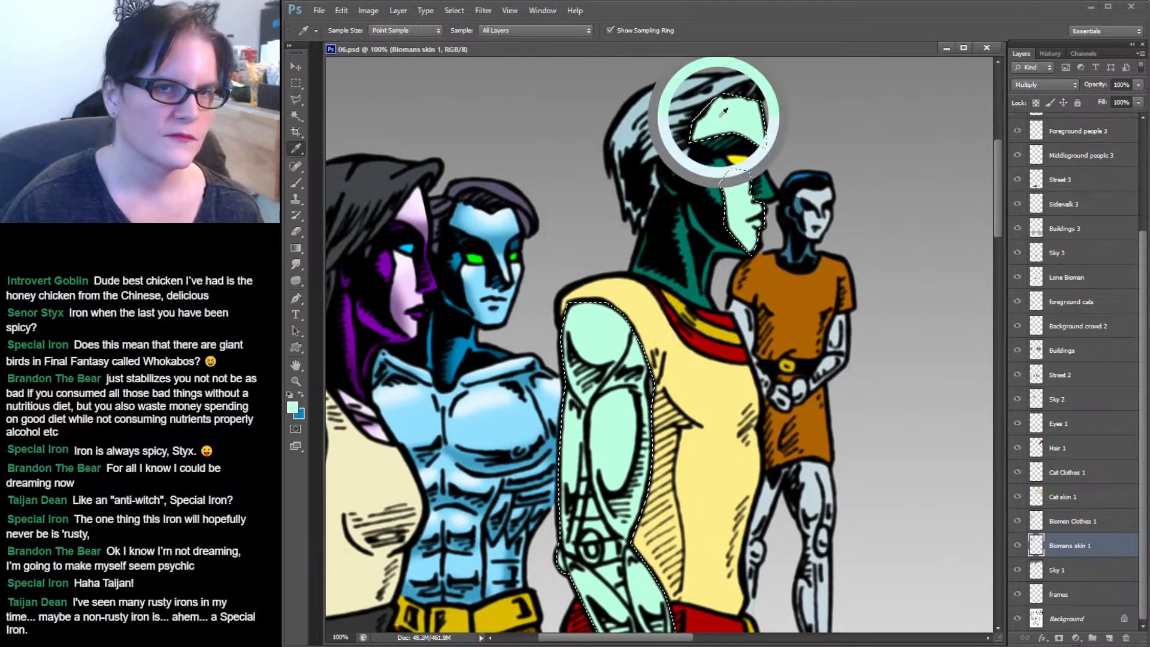
left_click(300, 395)
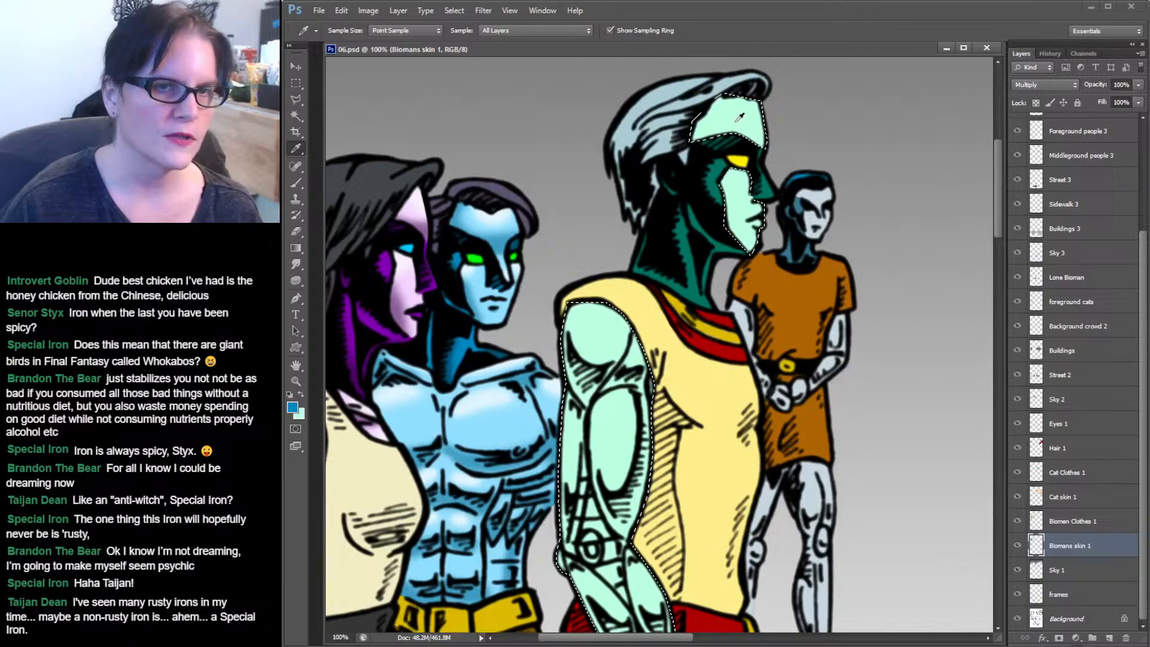
key("x")
left_click(293, 407)
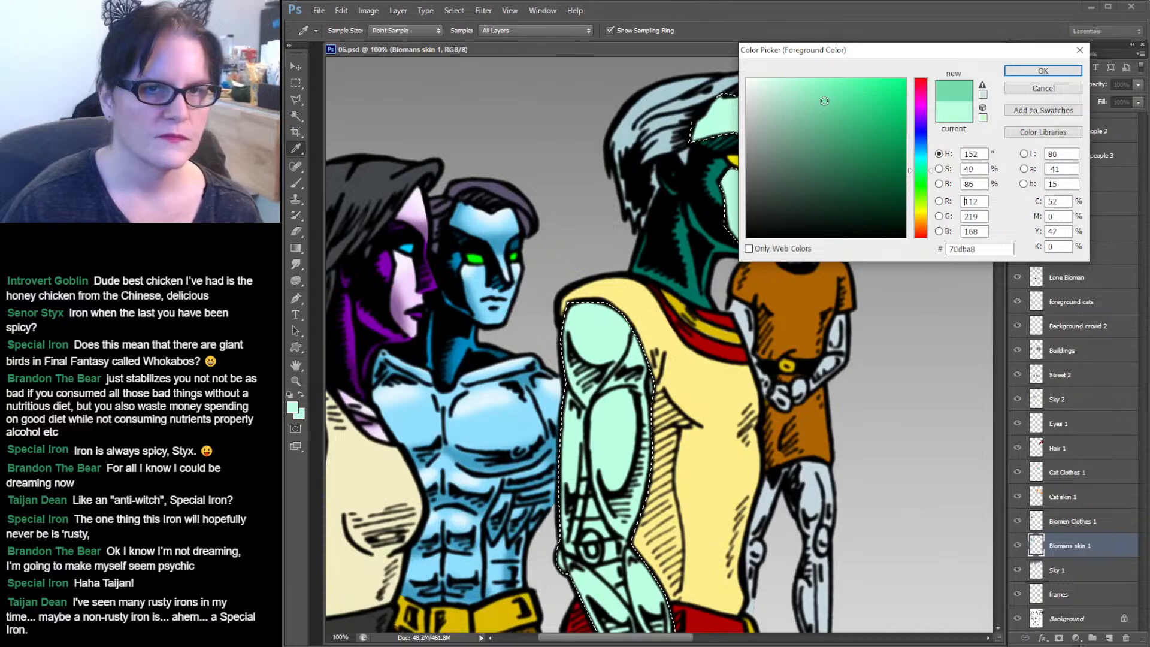
left_click(1034, 70)
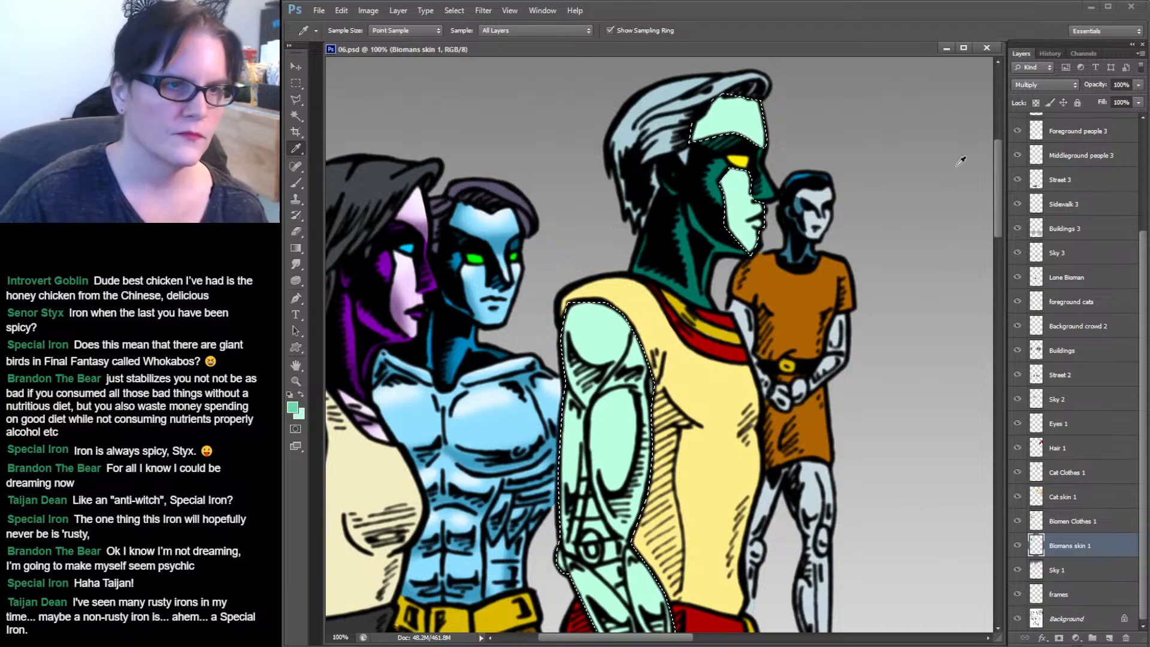
Paint a stroke across the tall biomen's forehead with a 100 px soft brush and undo it.
key("b")
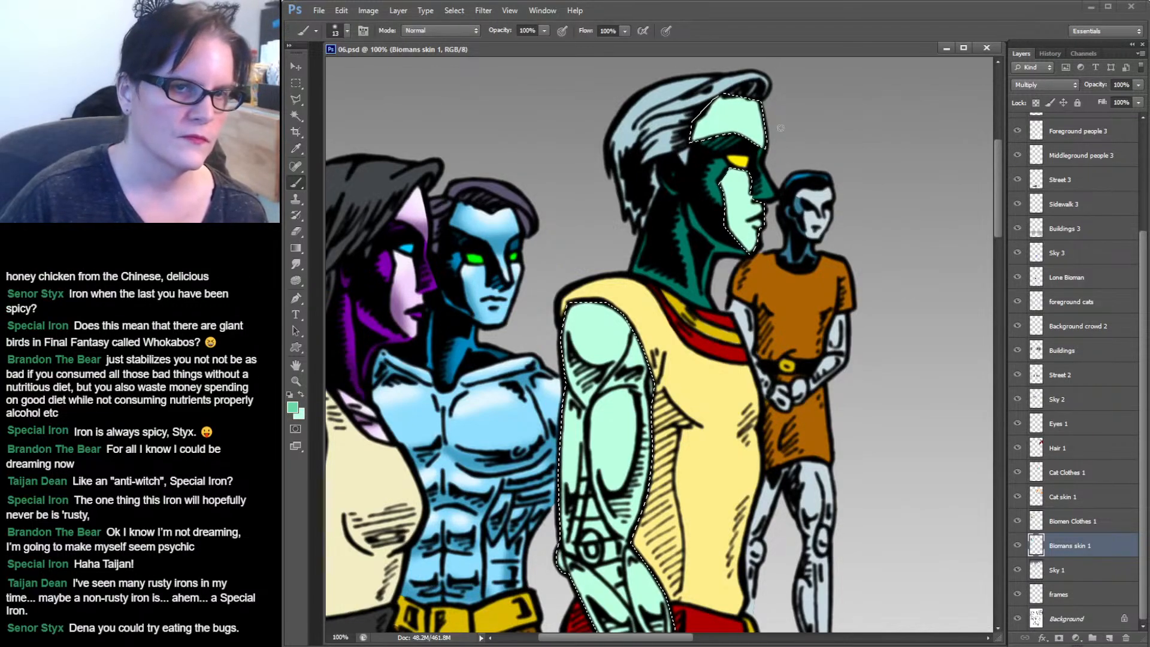
left_click(347, 30)
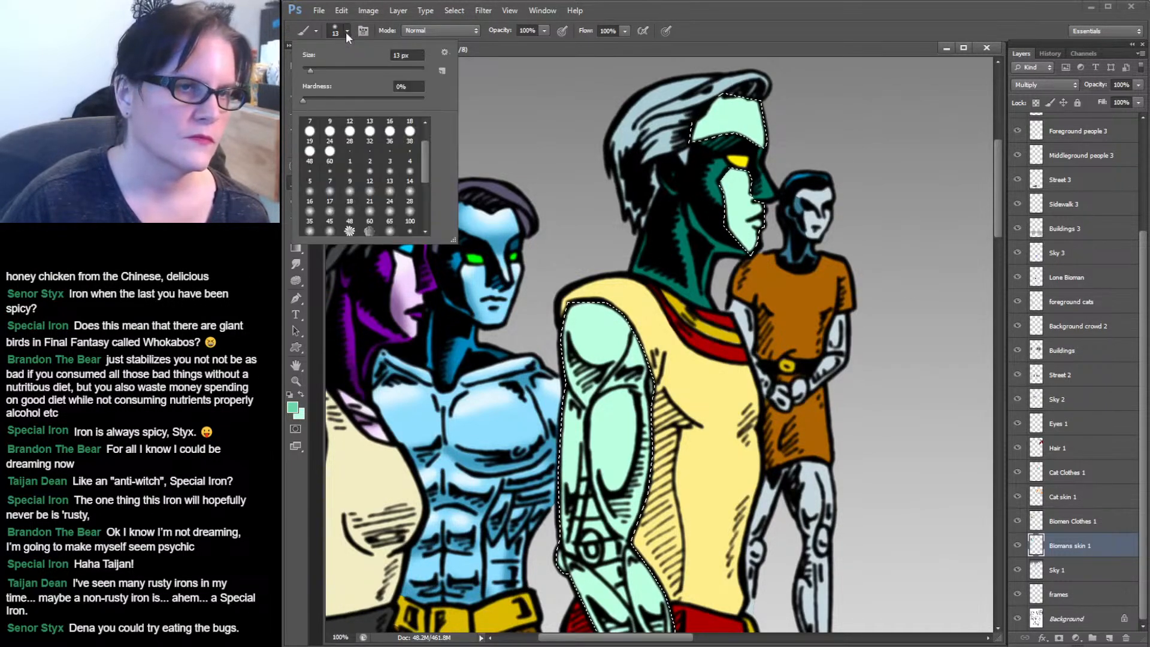
left_click_drag(422, 163, 427, 177)
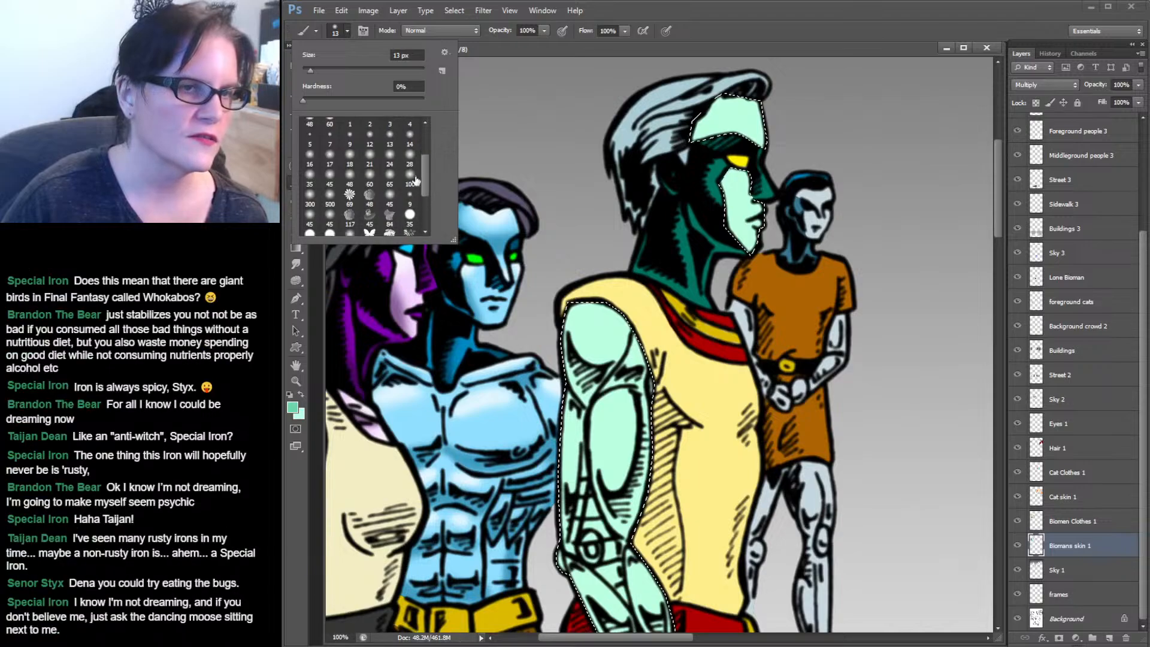
left_click(410, 179)
left_click_drag(698, 124, 772, 141)
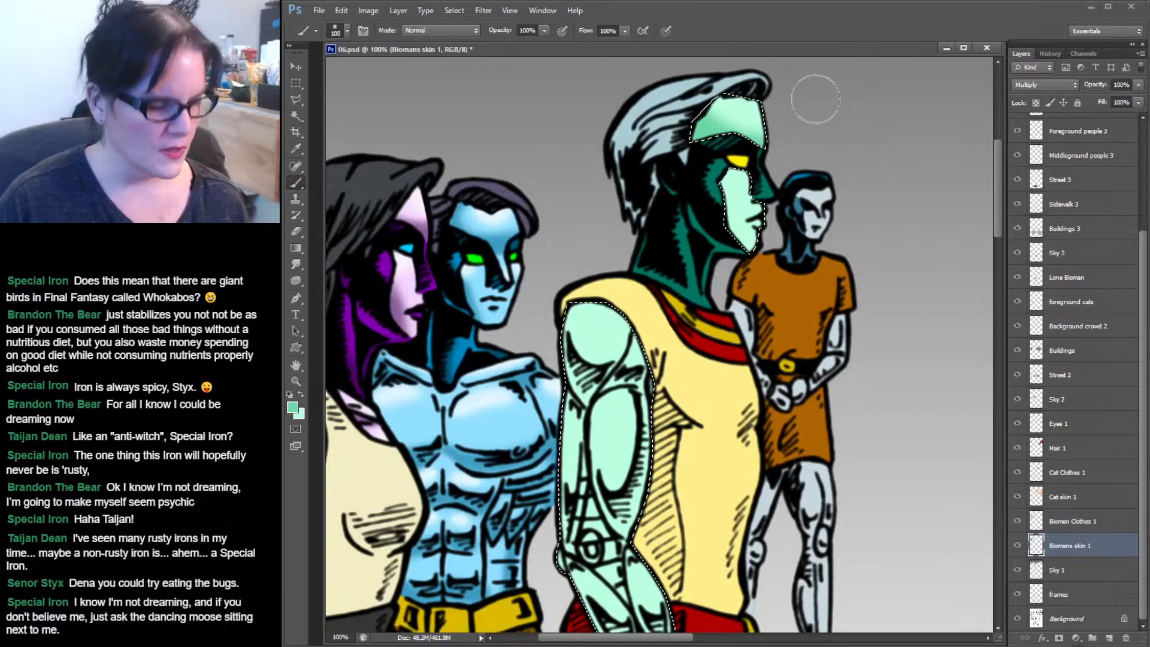
key("ctrl+alt+z")
key("ctrl+alt+z")
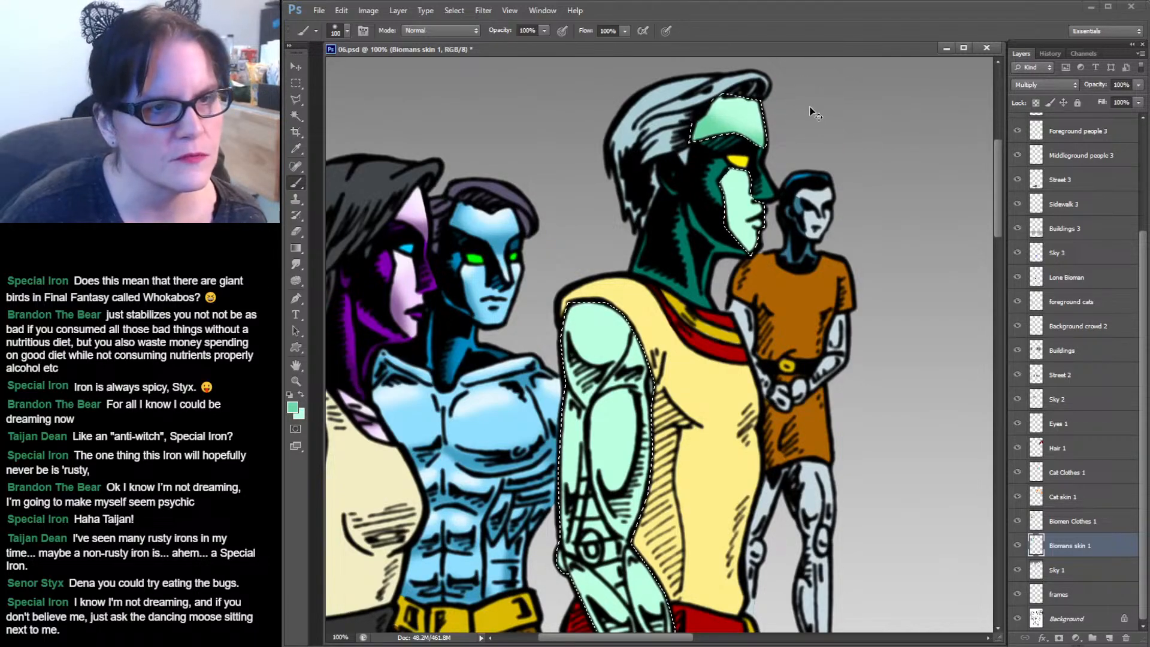
Set the foreground colour to #79c7a2 and shade the tall biomen's forehead with the 100 px soft brush.
left_click(292, 407)
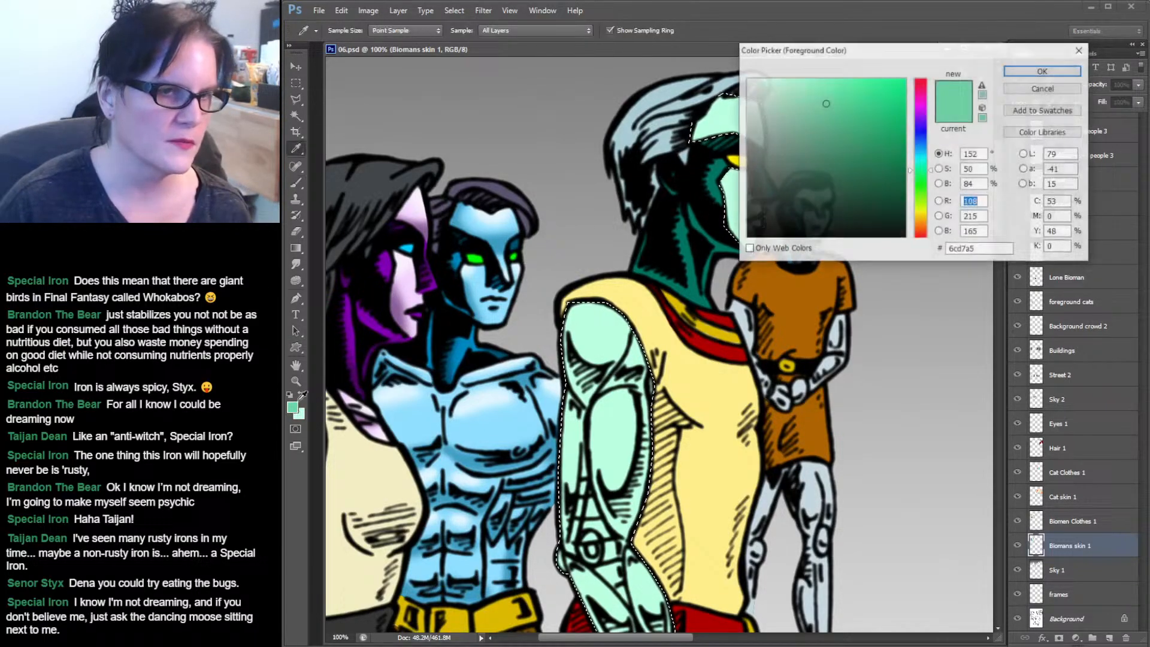
left_click(812, 111)
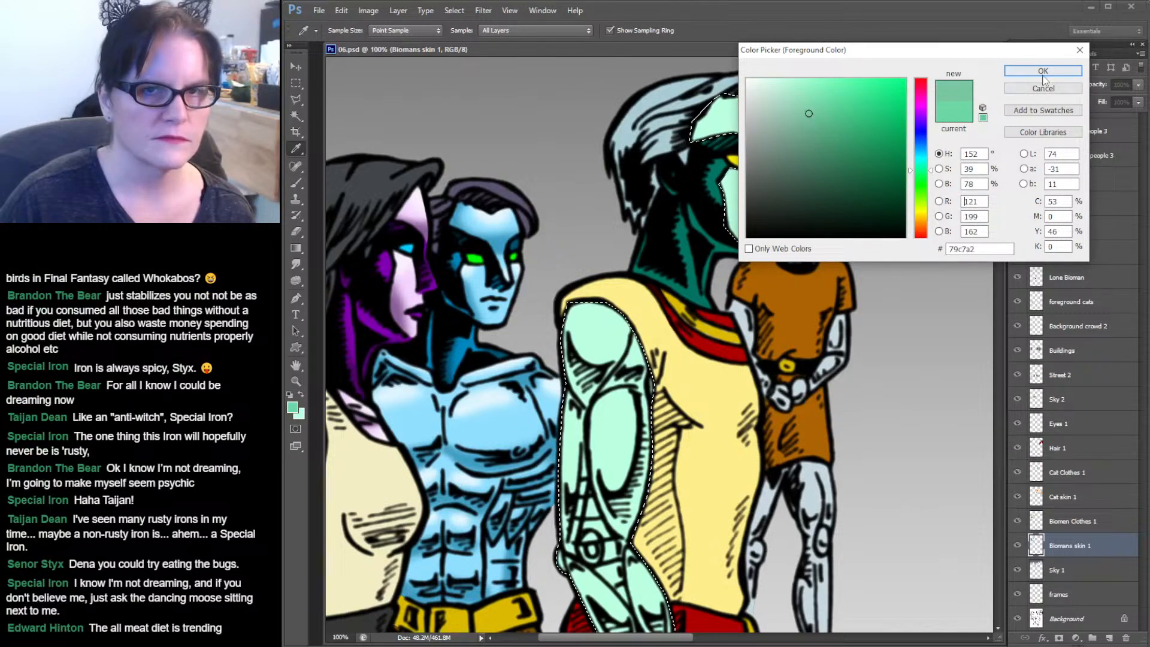
left_click(1072, 71)
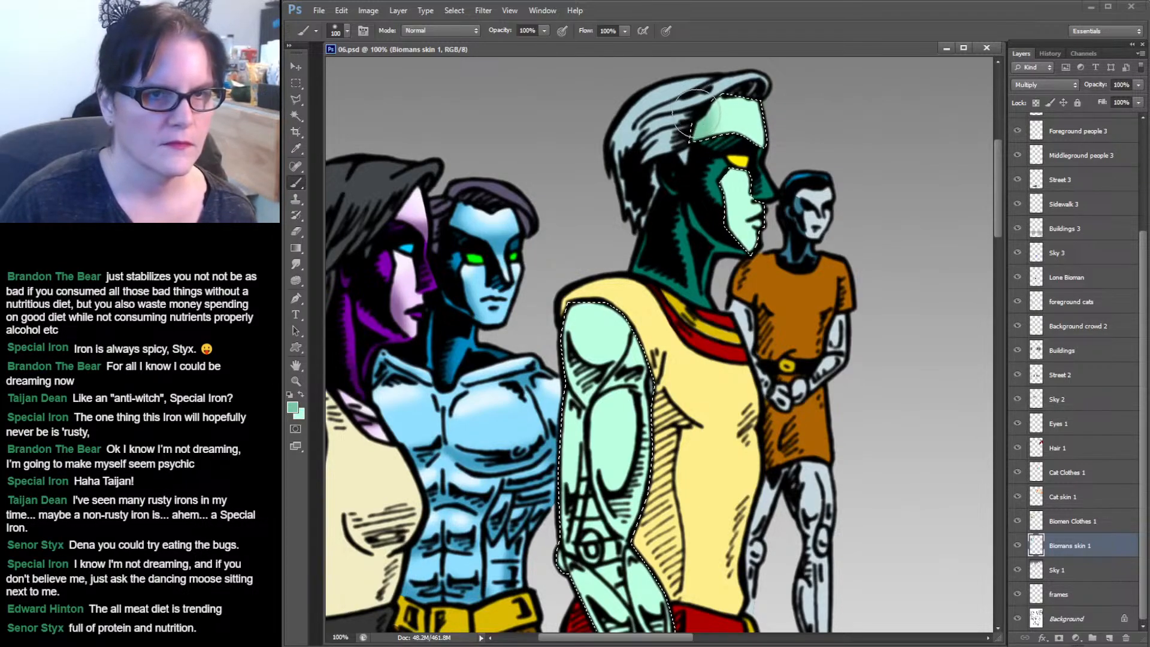
mouse_move(722, 136)
left_mouse_down()
mouse_move(784, 149)
mouse_move(704, 135)
left_mouse_up()
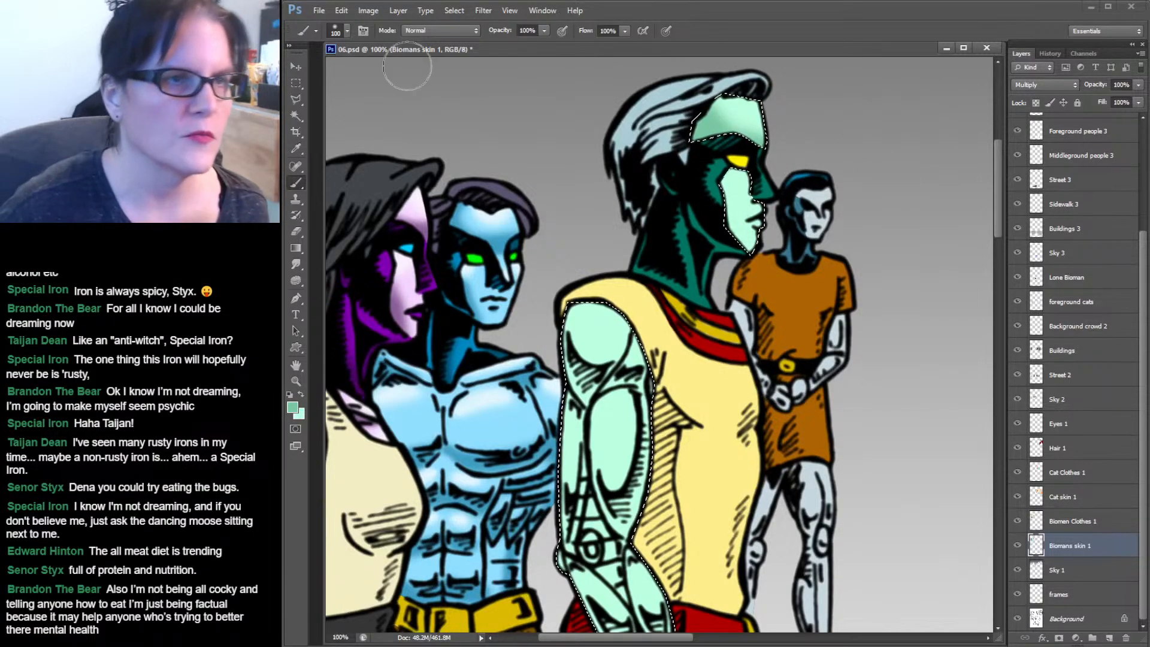
Switch to a 65 px soft brush and shade the tall biomen's cheek and upper arm.
left_click(348, 31)
left_click(389, 180)
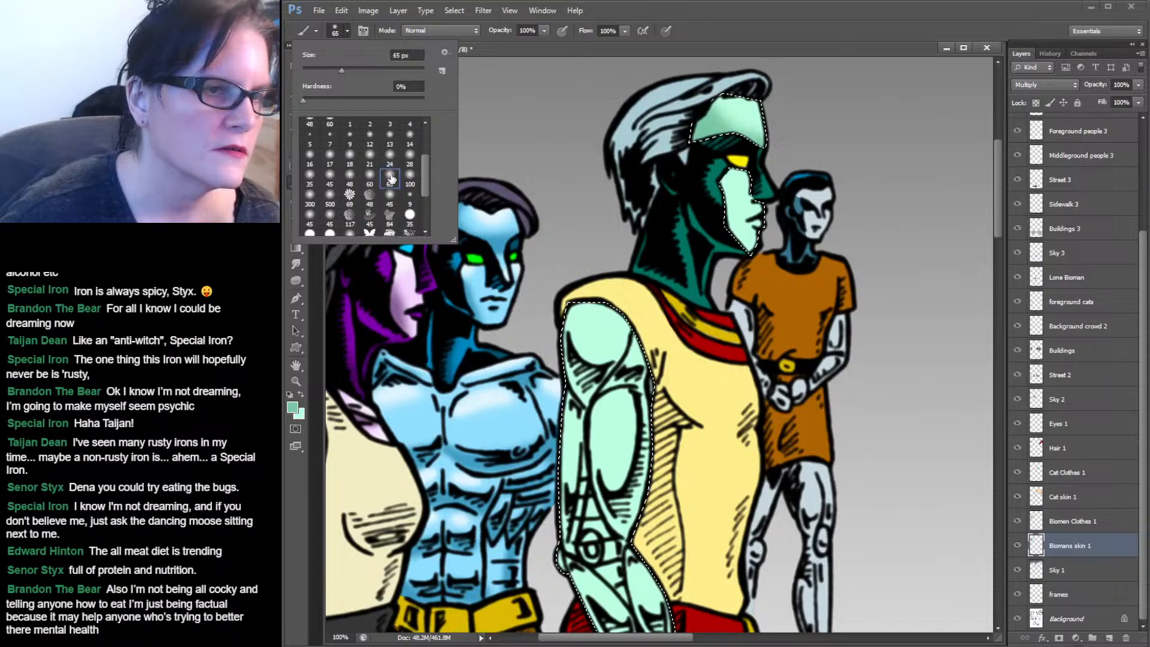
left_click(727, 222)
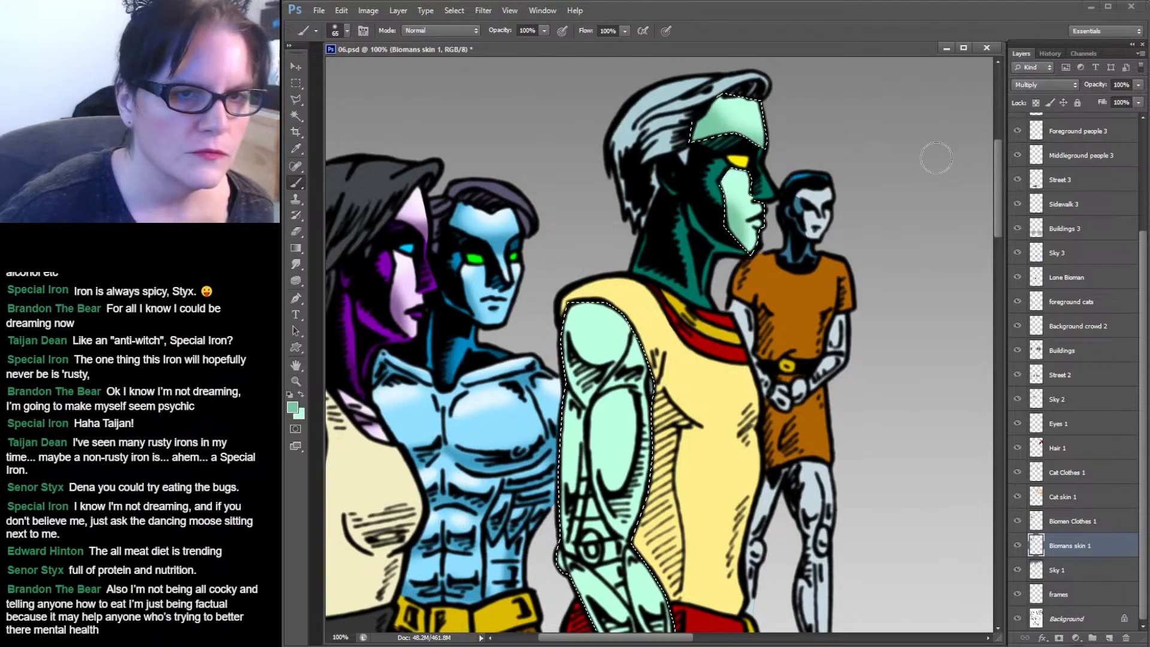
left_click_drag(834, 239, 863, 139)
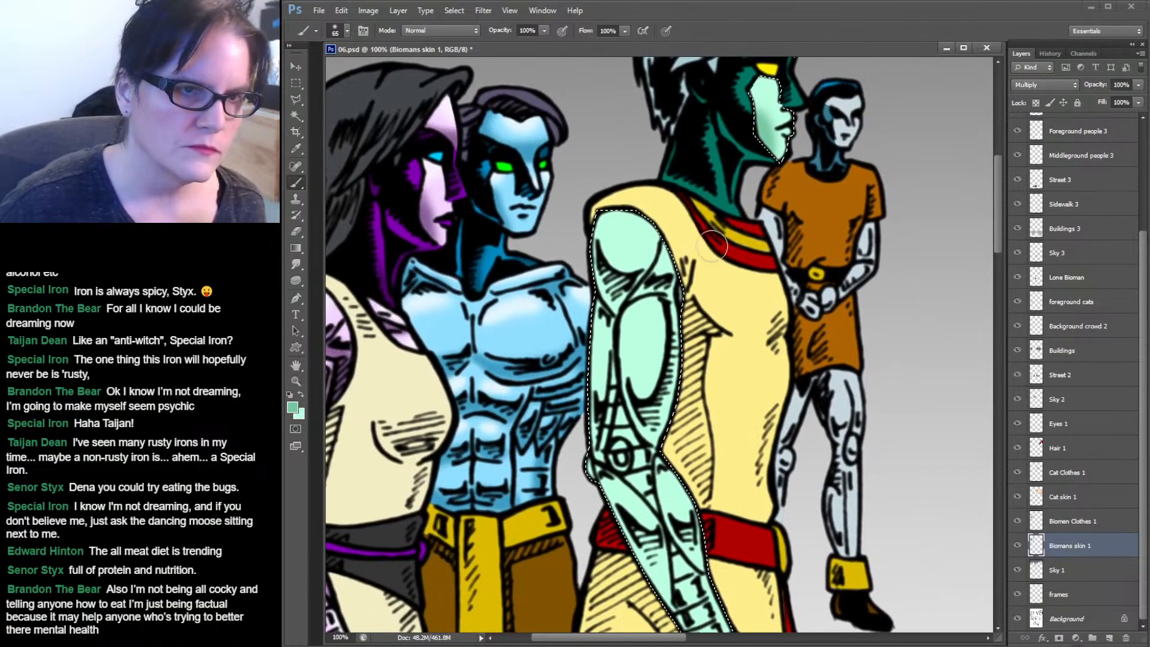
left_click_drag(605, 270, 611, 295)
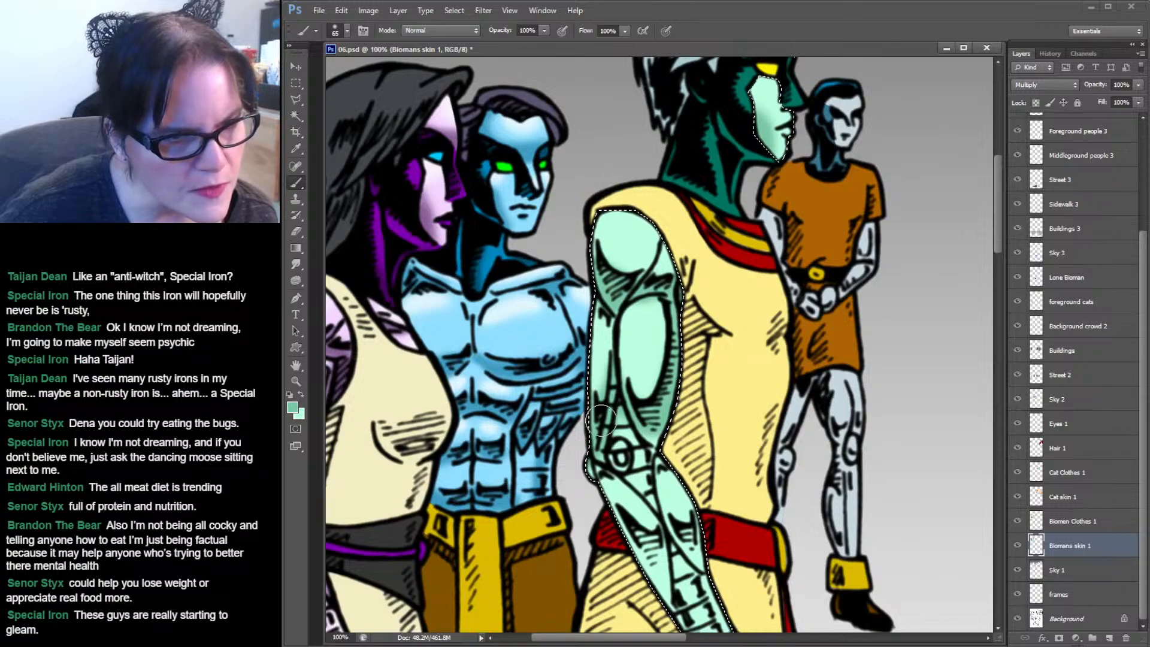
mouse_move(724, 396)
left_mouse_down()
mouse_move(750, 311)
mouse_move(733, 272)
left_mouse_up()
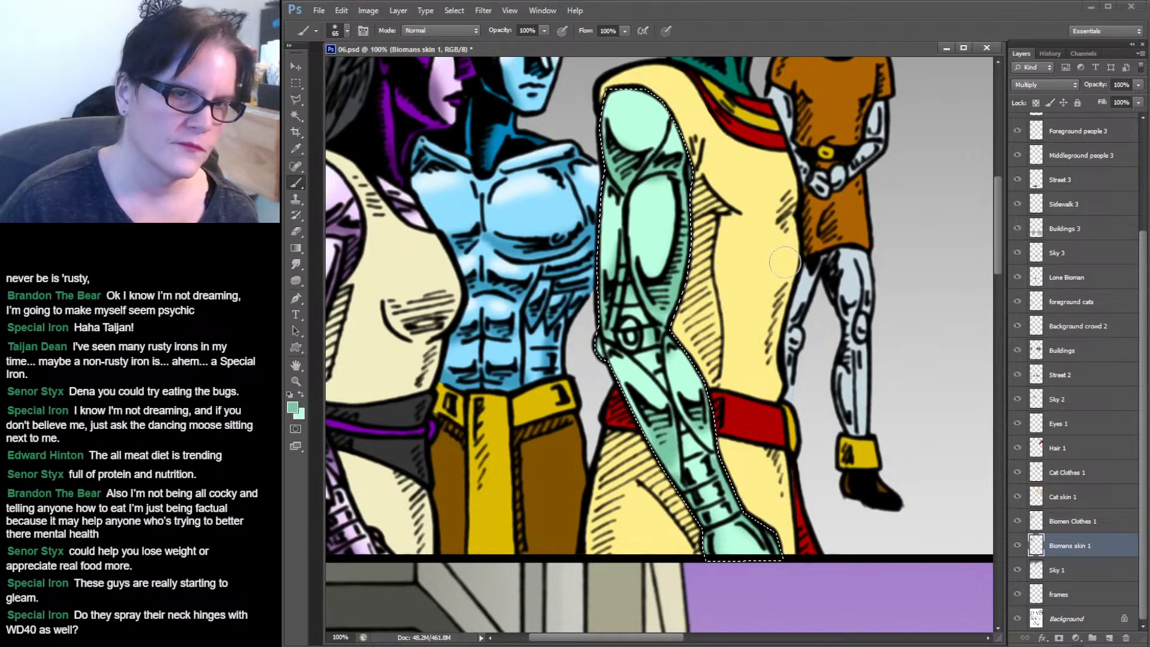
Clear the selection.
key("ctrl+d")
mouse_move(783, 249)
left_mouse_down()
mouse_move(696, 359)
mouse_move(691, 384)
mouse_move(755, 270)
mouse_move(753, 374)
left_mouse_up()
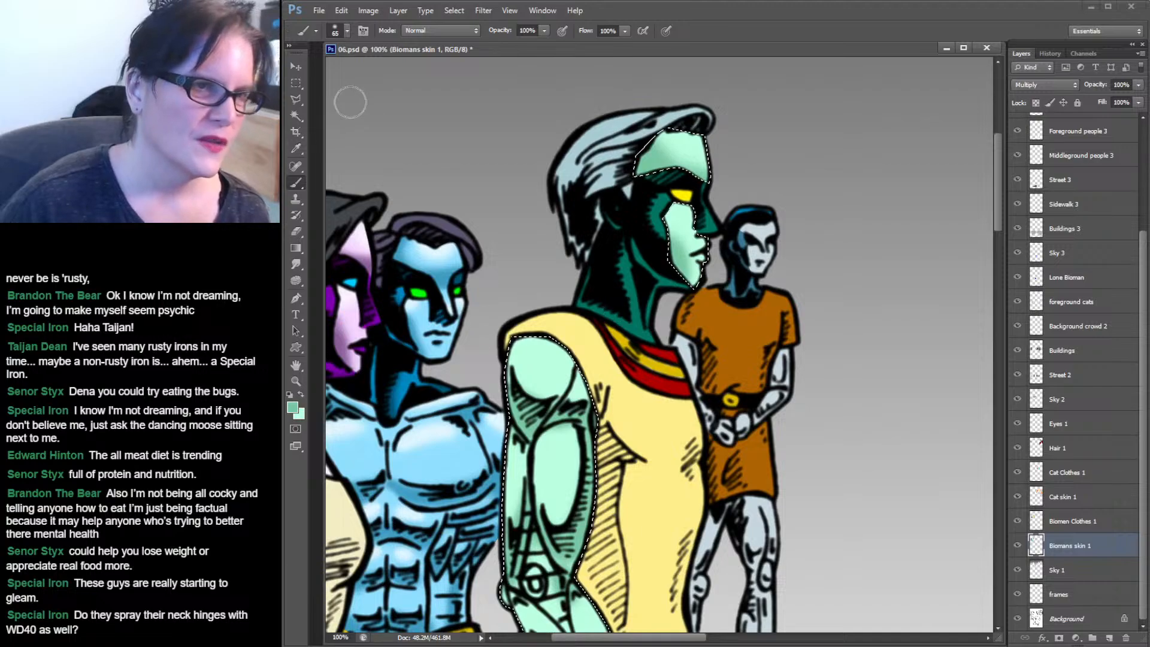
left_click(298, 86)
left_click(466, 135)
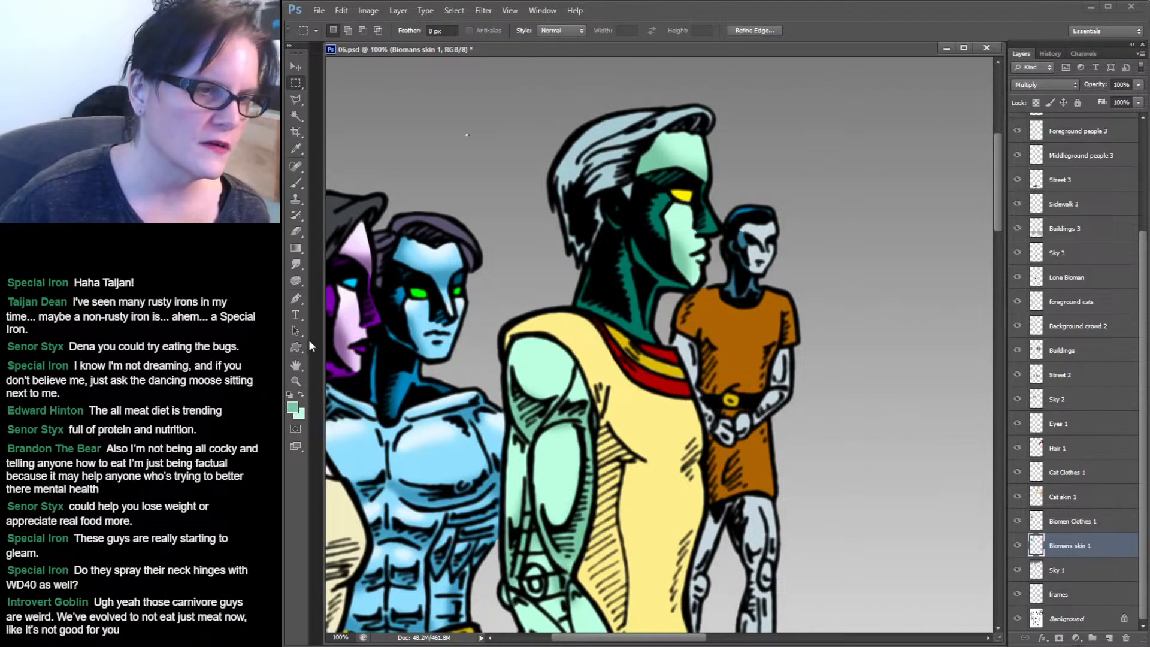
Zoom in on the middle biomen's face and smudge the shading under his chin with the Smudge tool at 39% strength.
left_click(296, 381)
mouse_move(448, 310)
left_mouse_down()
mouse_move(481, 316)
mouse_move(545, 291)
mouse_move(760, 252)
left_mouse_up()
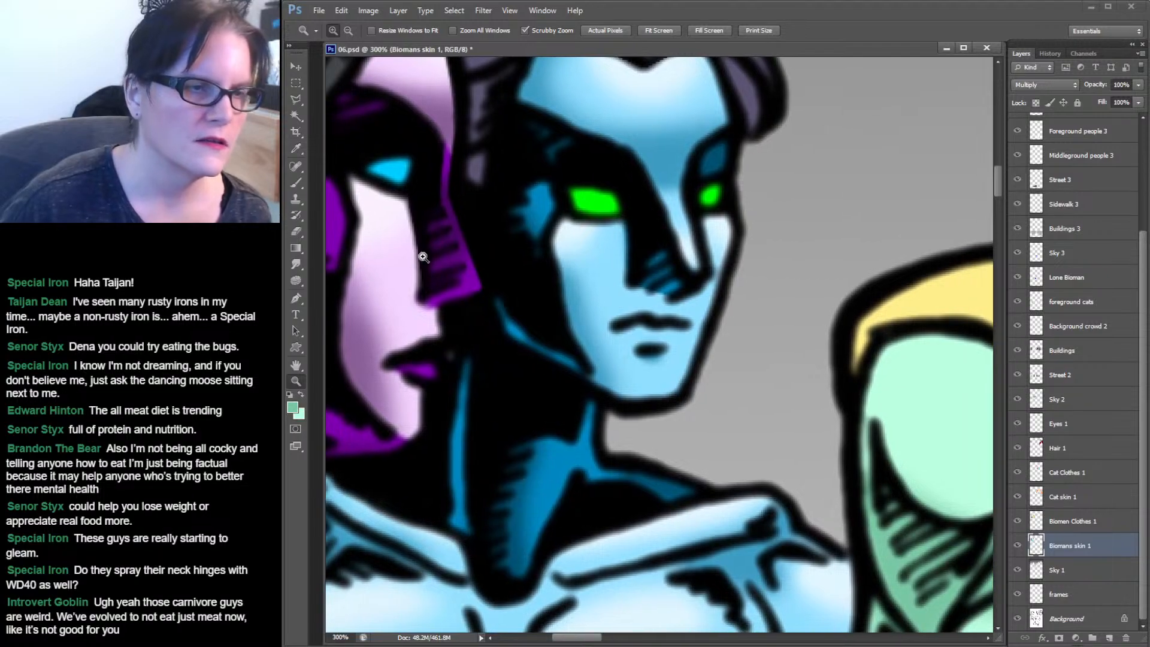
key("r")
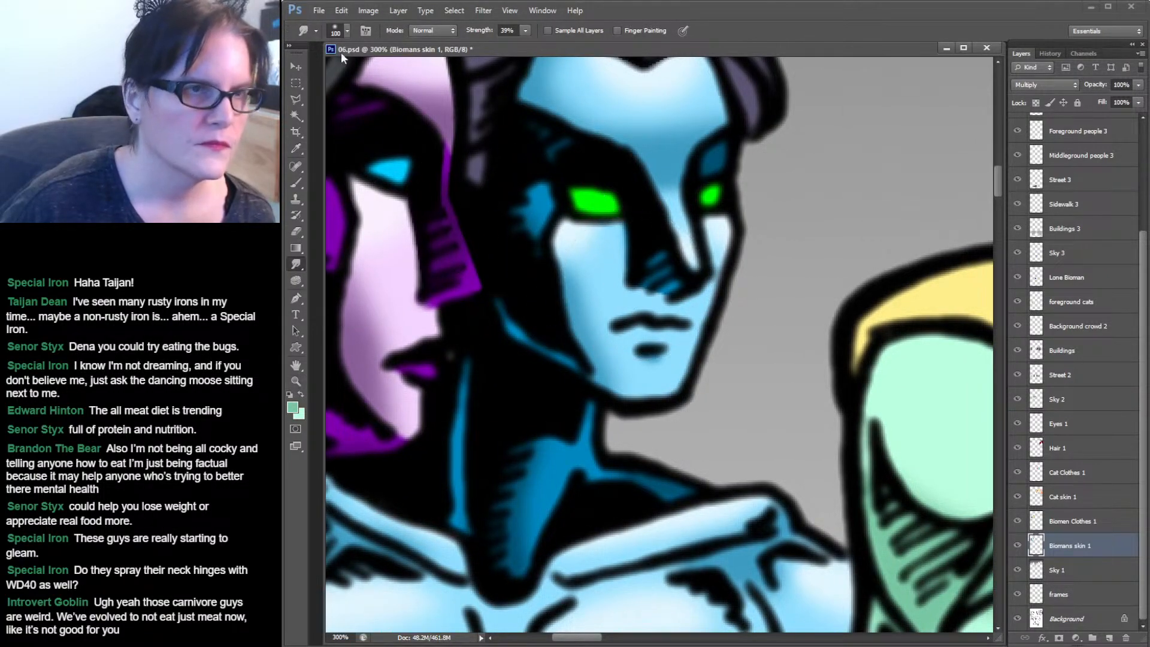
left_click(347, 31)
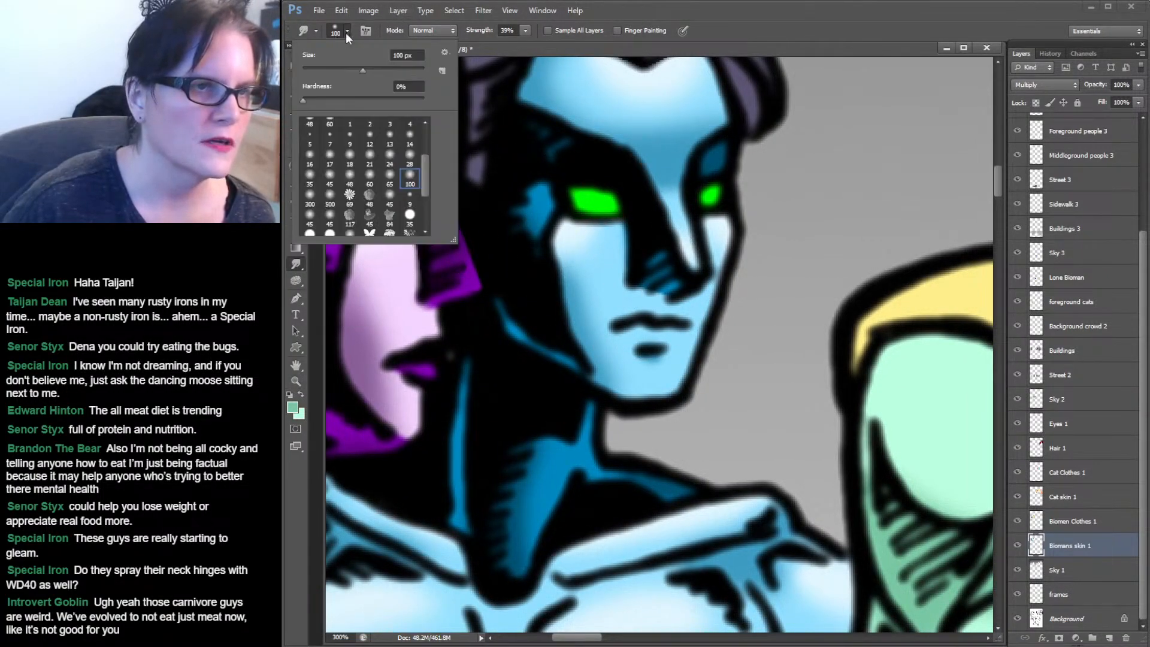
left_click(369, 180)
left_click(652, 295)
mouse_move(652, 295)
left_mouse_down()
mouse_move(654, 257)
mouse_move(647, 282)
mouse_move(653, 269)
left_mouse_up()
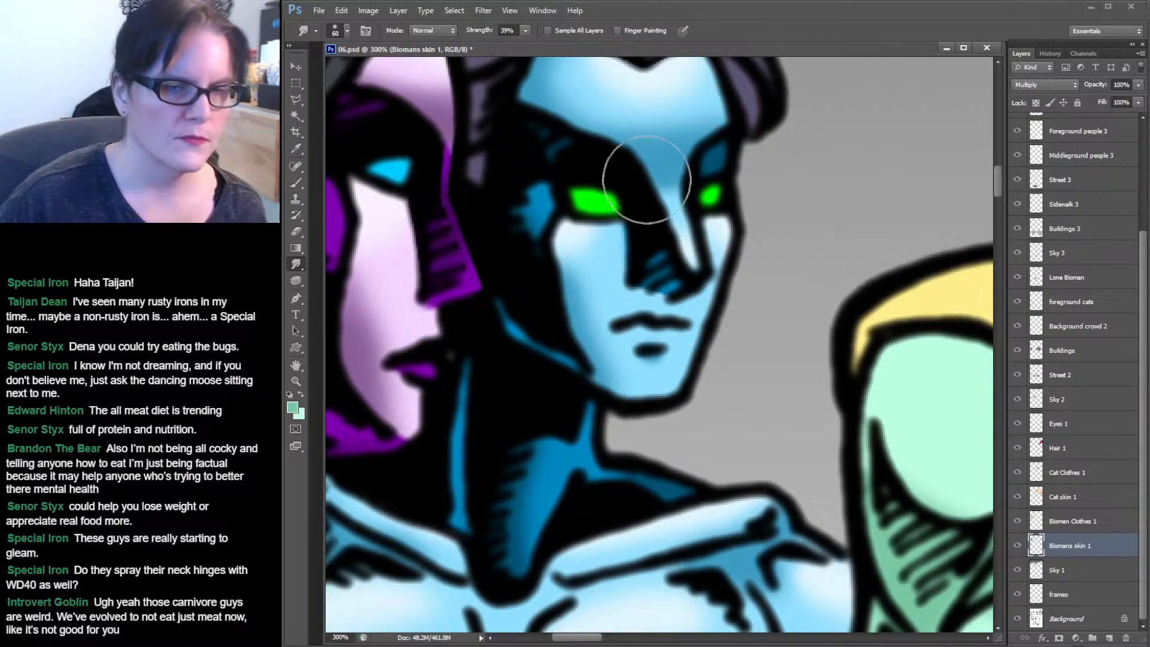
Load the Biomans skin 1 layer's contents as a selection.
left_click(1036, 545, "ctrl")
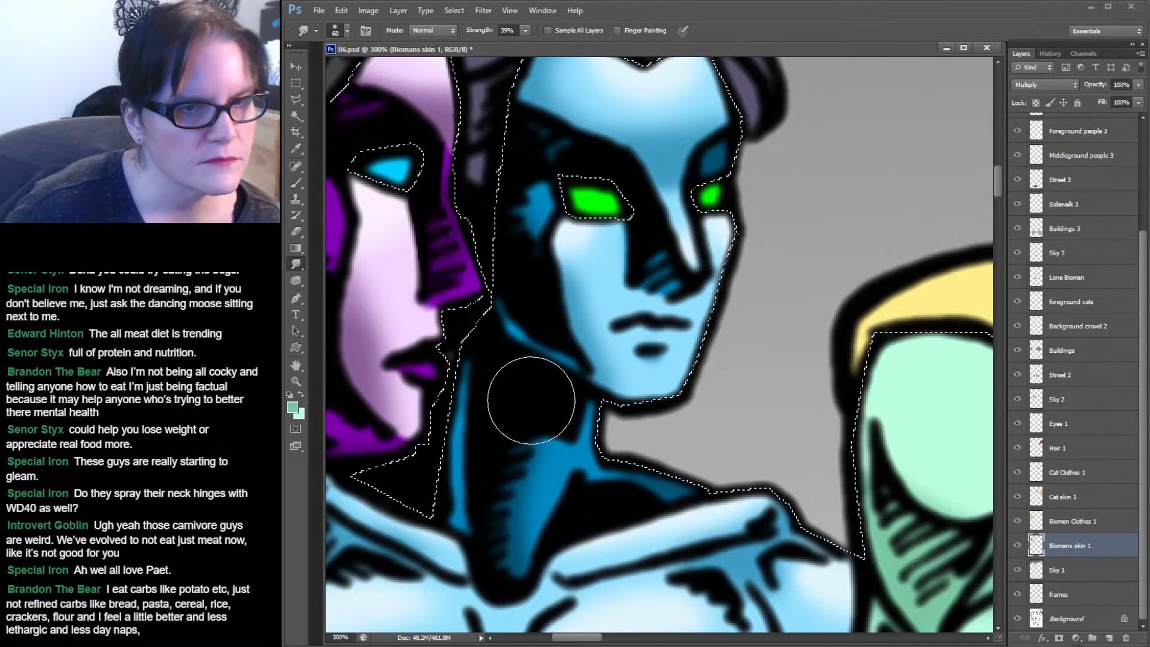
left_click_drag(700, 326, 487, 205)
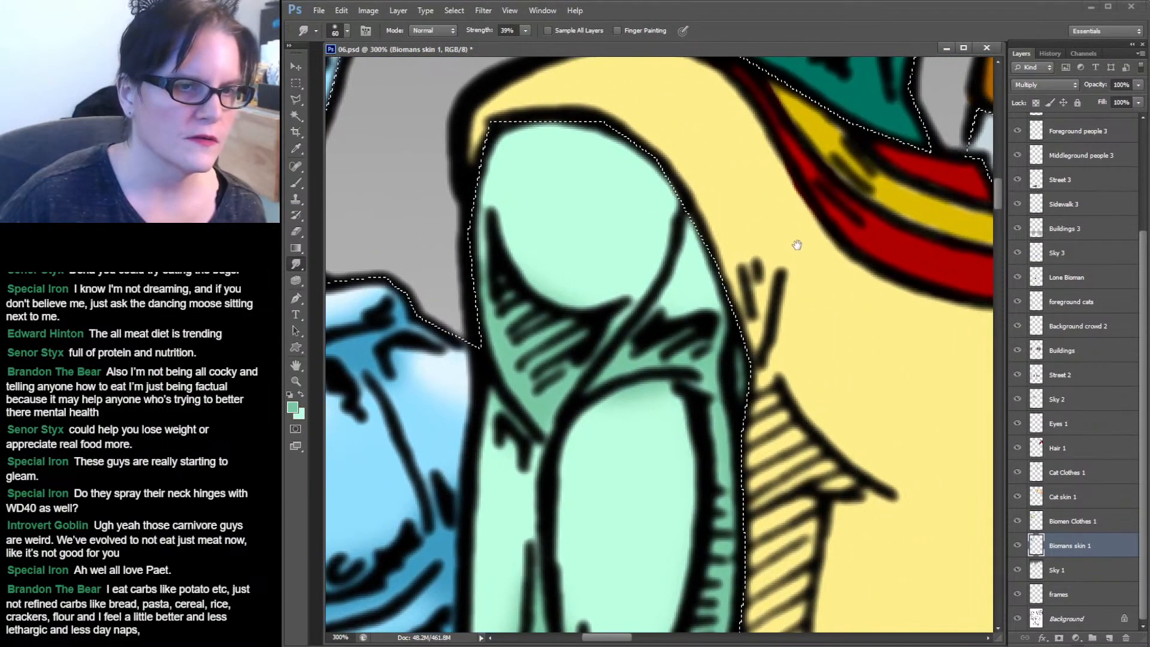
left_click(296, 382)
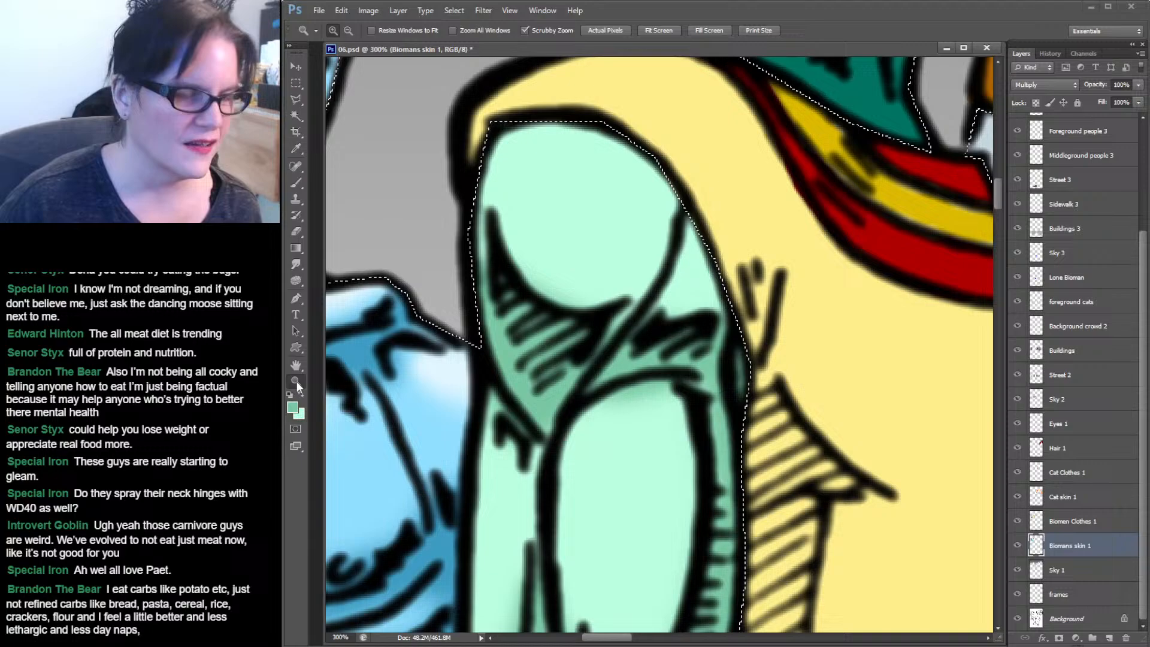
left_click(788, 303, "alt")
left_click(822, 294, "alt")
left_click_drag(831, 305, 777, 226)
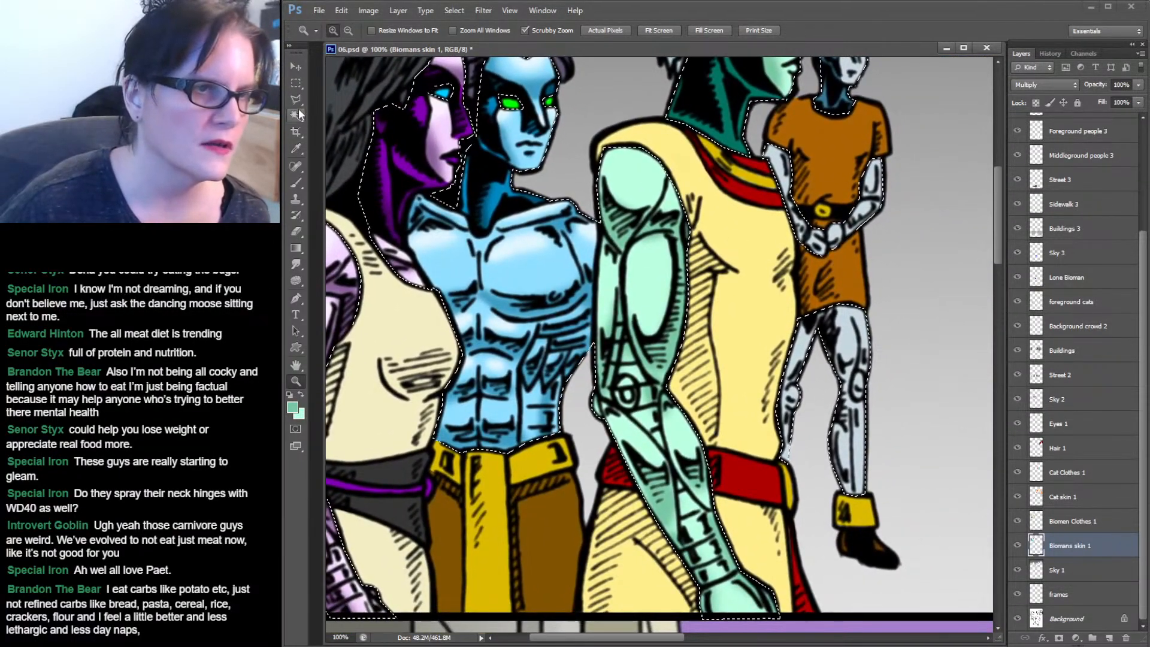
Set the foreground colour to a pale highlight green, #e4fdf1, and switch to the Brush tool.
left_click(297, 148)
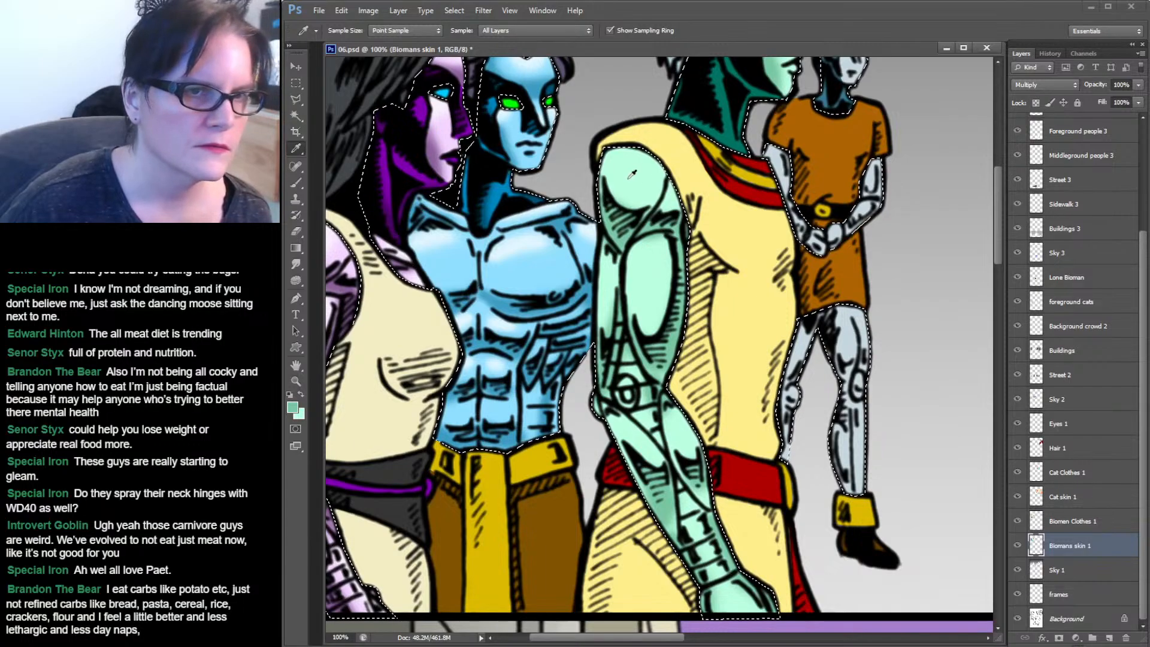
left_click(293, 409)
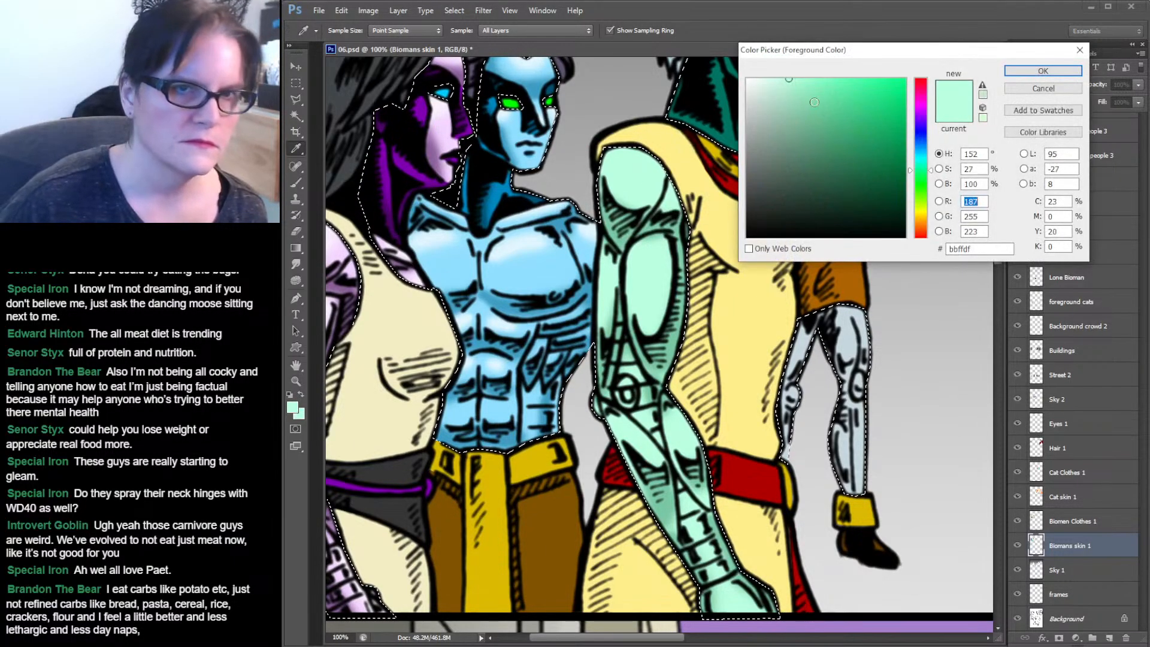
left_click(762, 79)
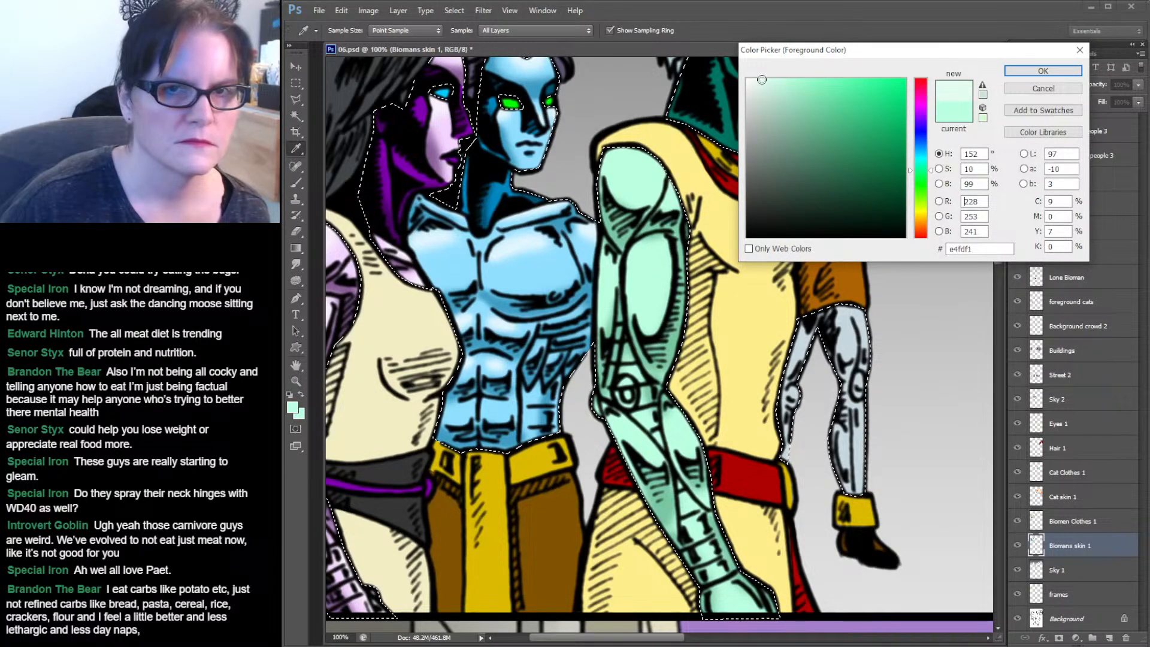
left_click(1043, 70)
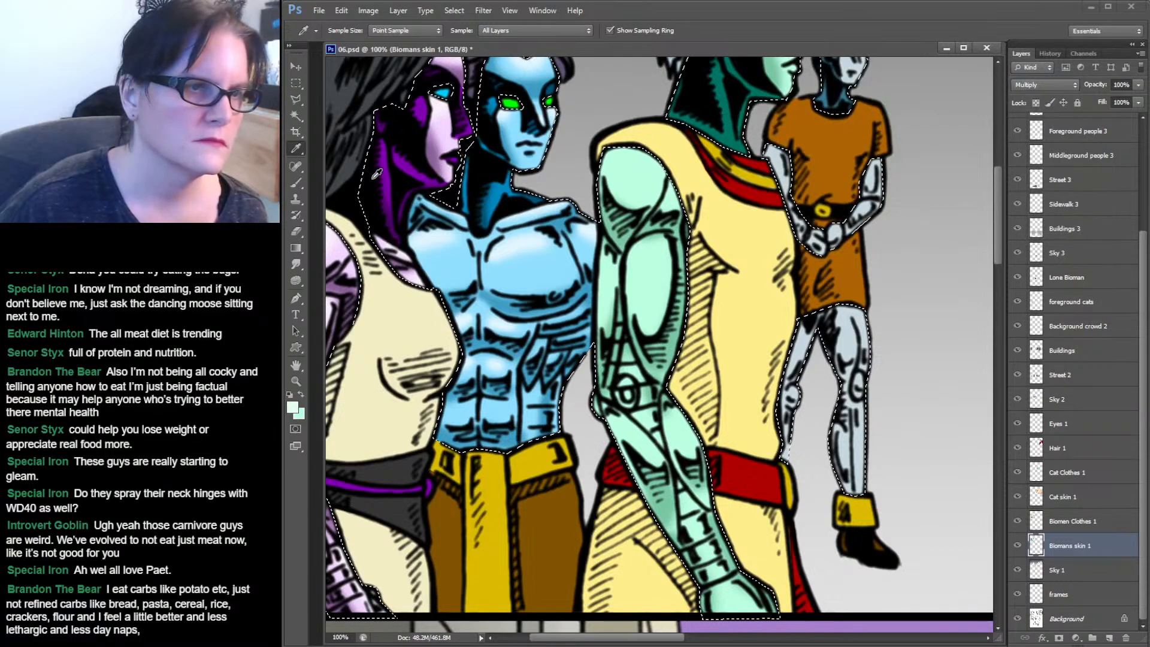
left_click(295, 187)
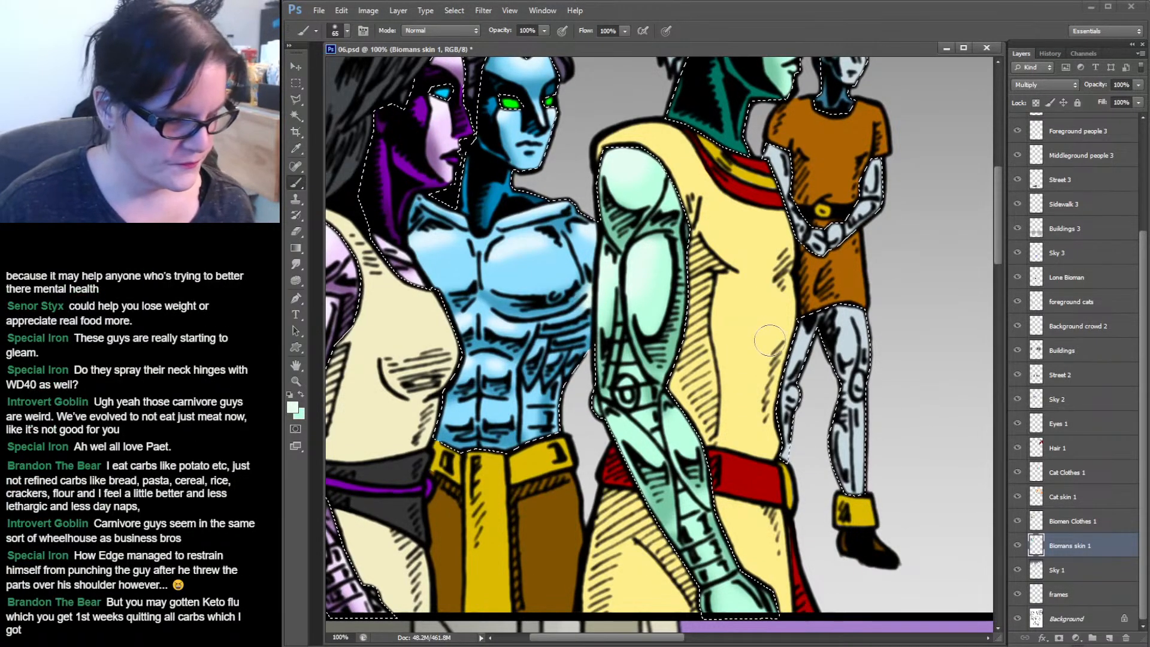
Subtract a diagonal strip of the blue biomen's chest from the skin selection with the Lasso tool and switch to the Brush.
left_click(296, 100)
key("alt")
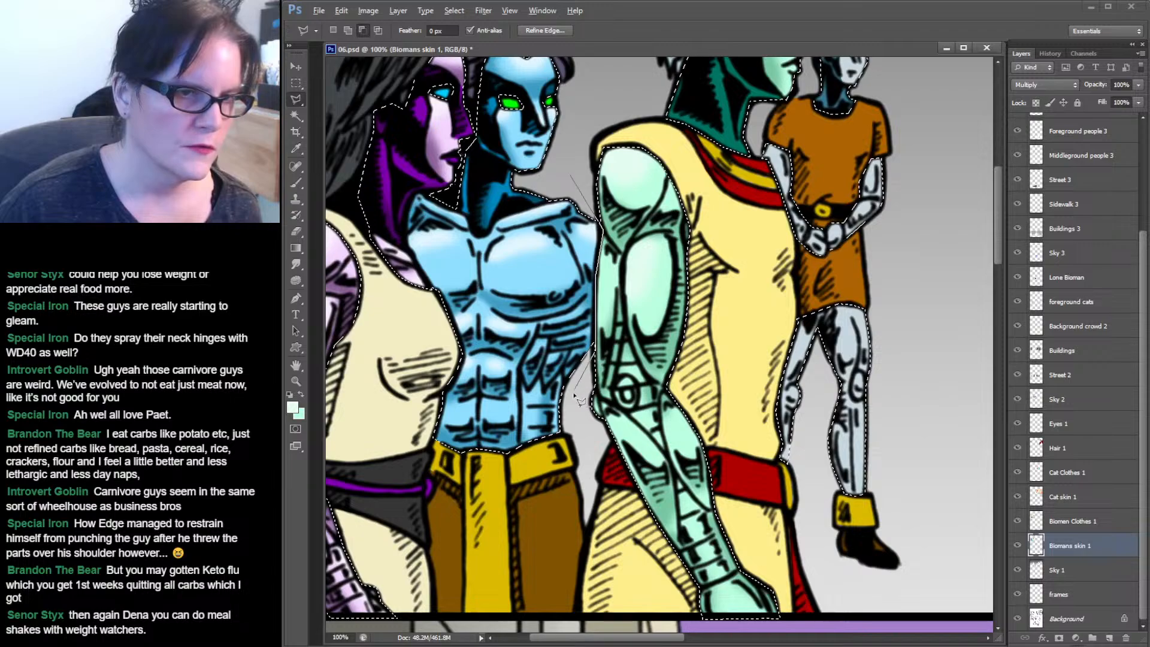
left_click(516, 297)
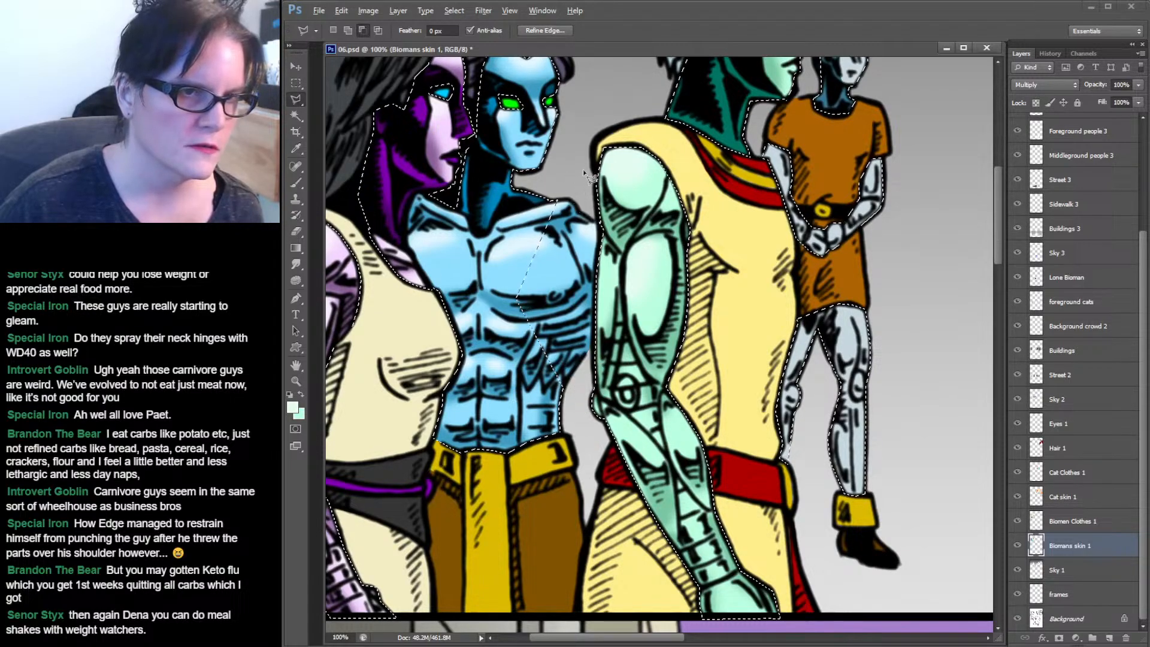
key("b")
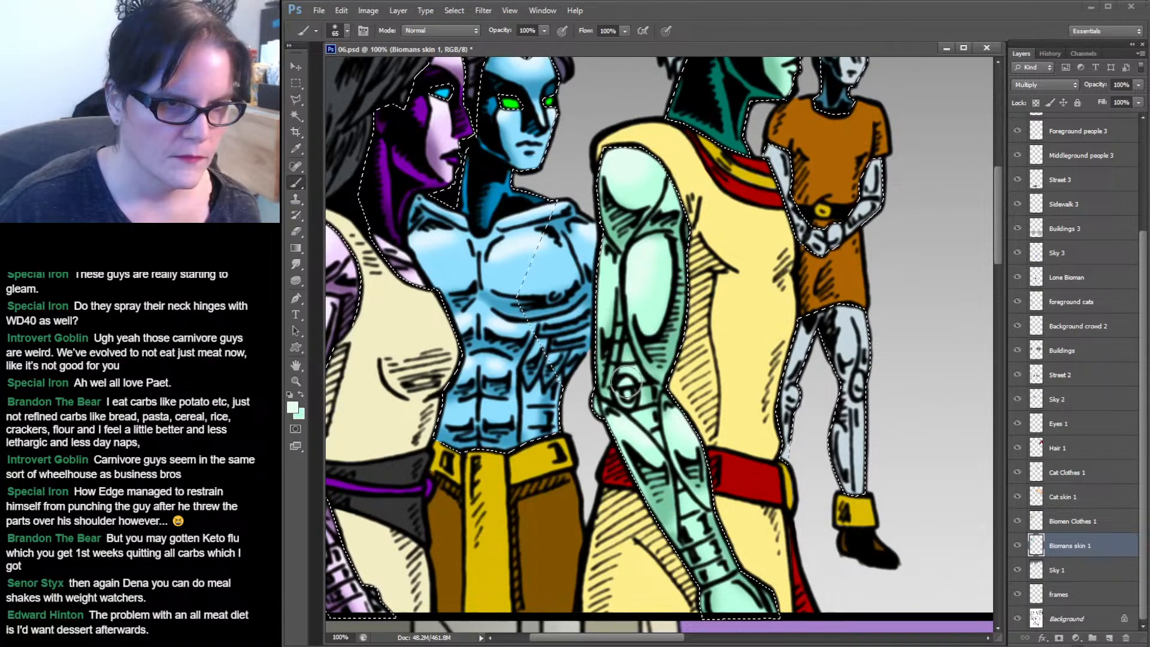
scroll(626, 383, "down", 3)
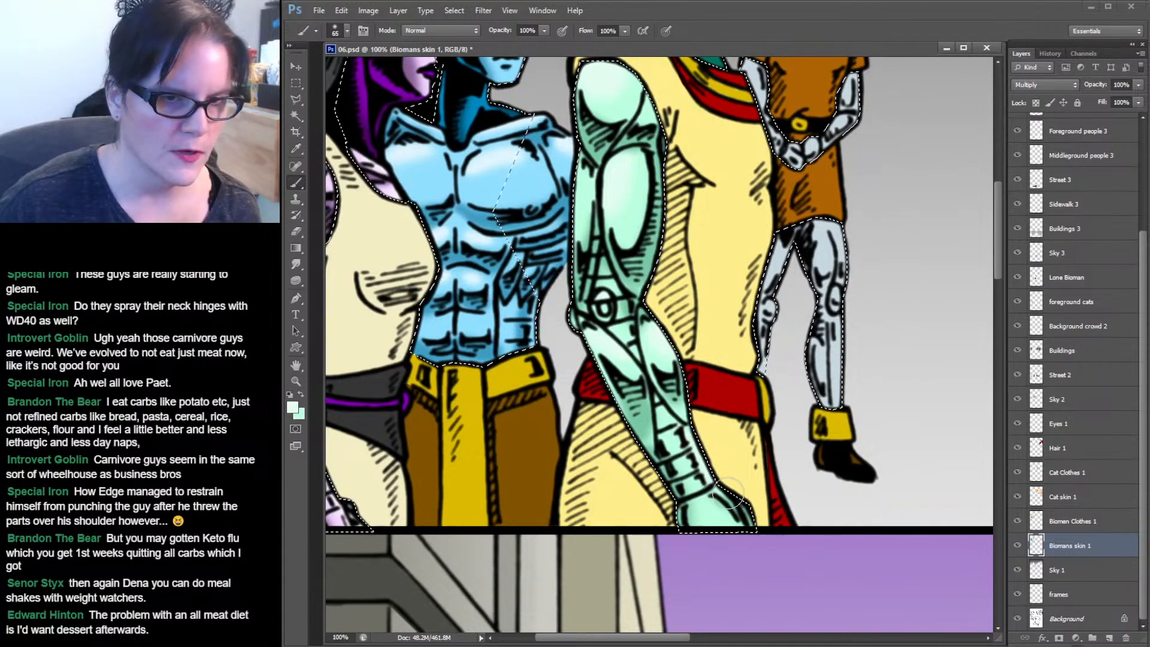
scroll(820, 400, "up", 7)
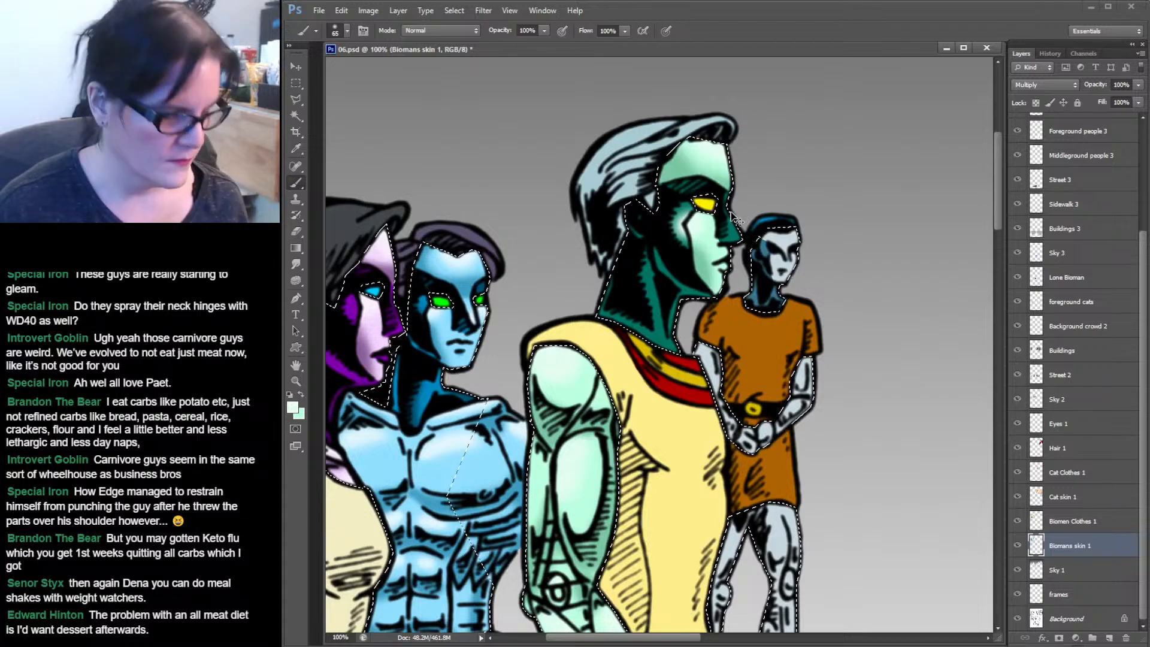
Select the dark green shadow area of the tall biomen's face and neck with the Magic Wand.
left_click(296, 116)
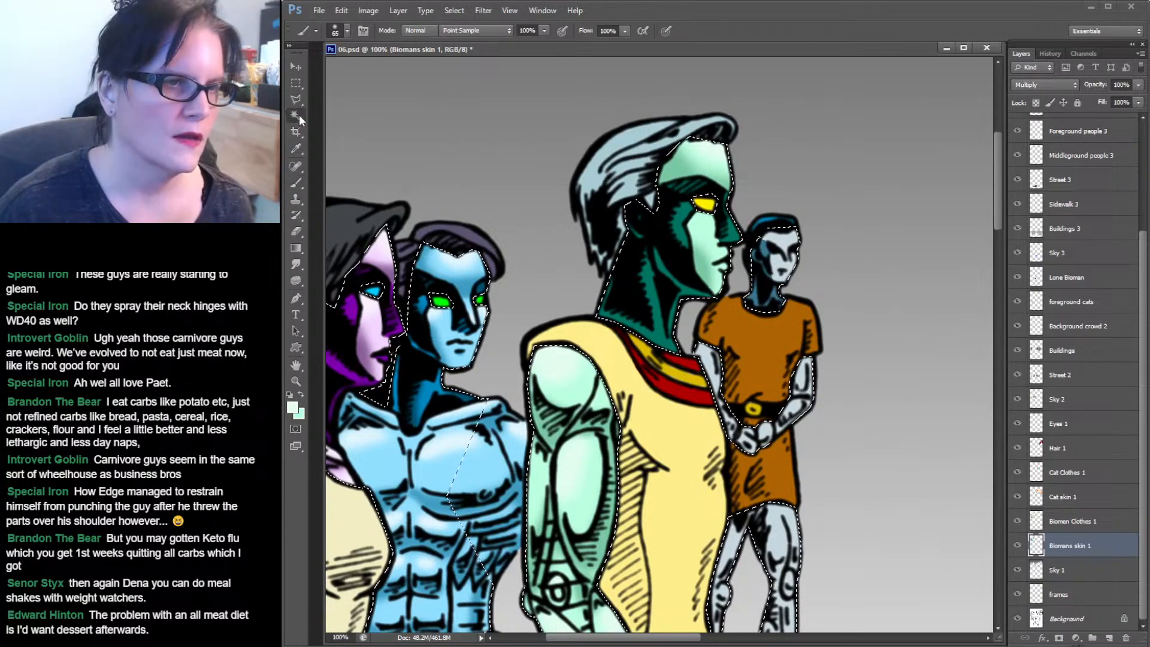
left_click(670, 267)
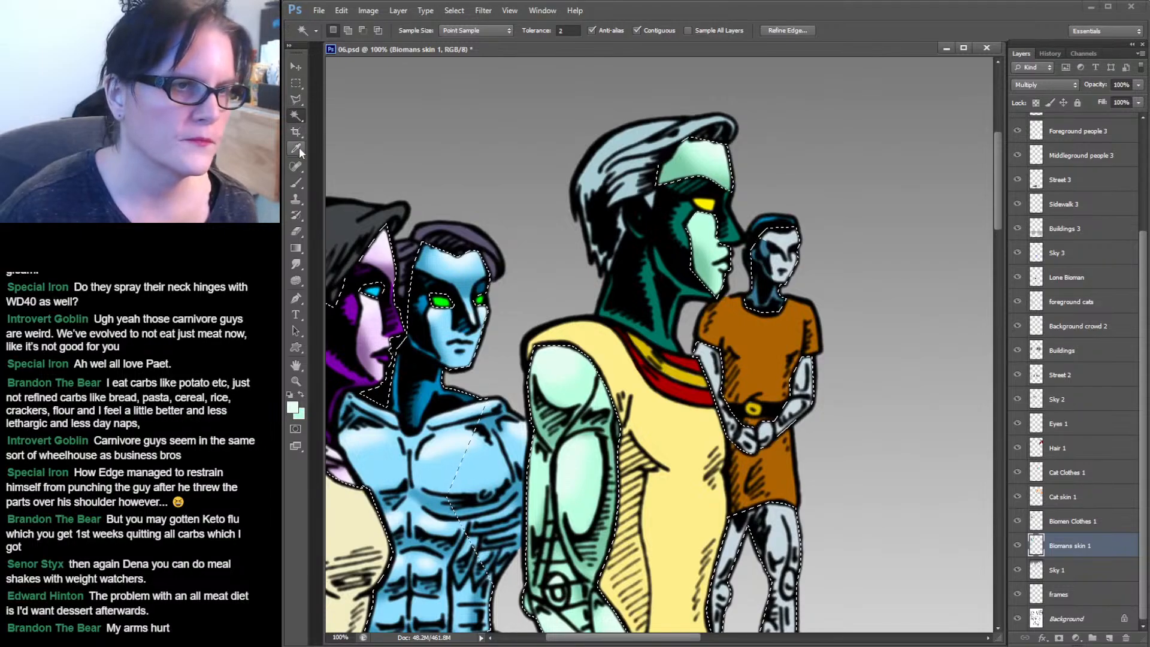
left_click(296, 183)
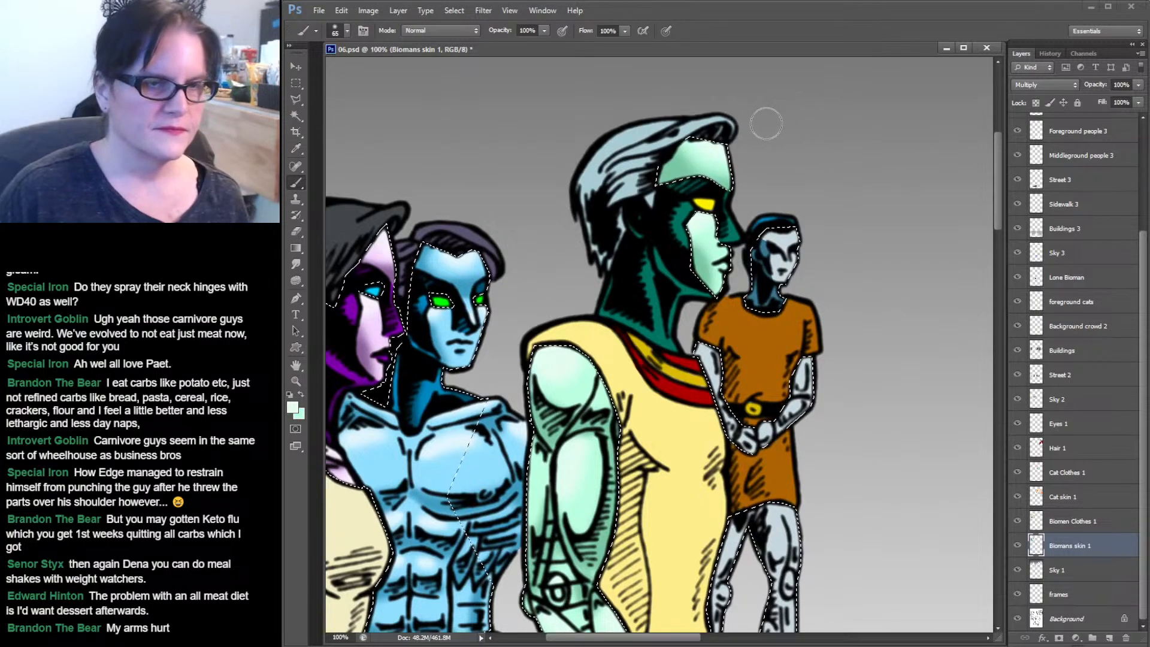
left_click(295, 117)
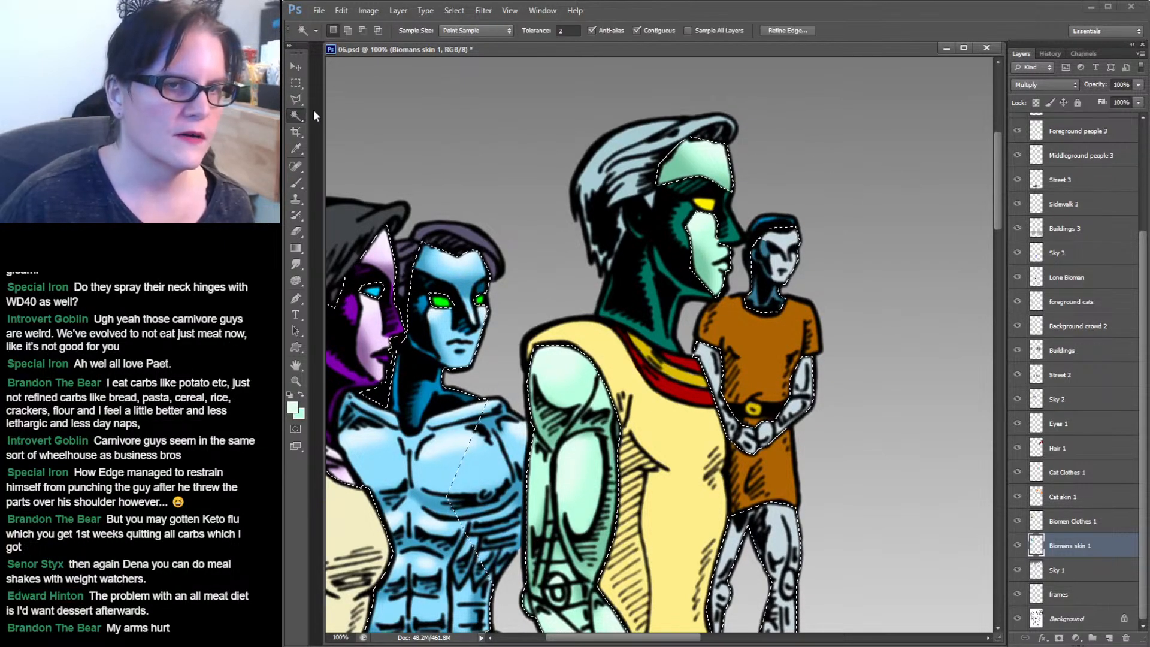
left_click(647, 275)
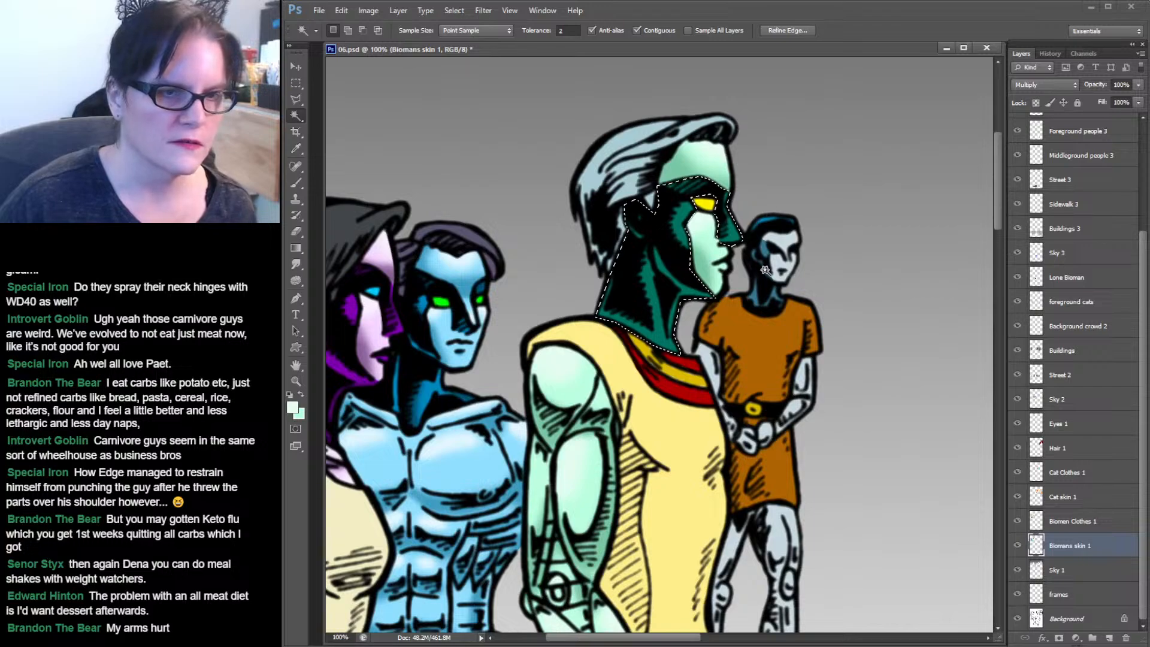
Sample the tall biomen's shadow green, darken the foreground colour to #004339 and paint his face shadow with the Brush.
left_click(296, 148)
left_click(685, 209)
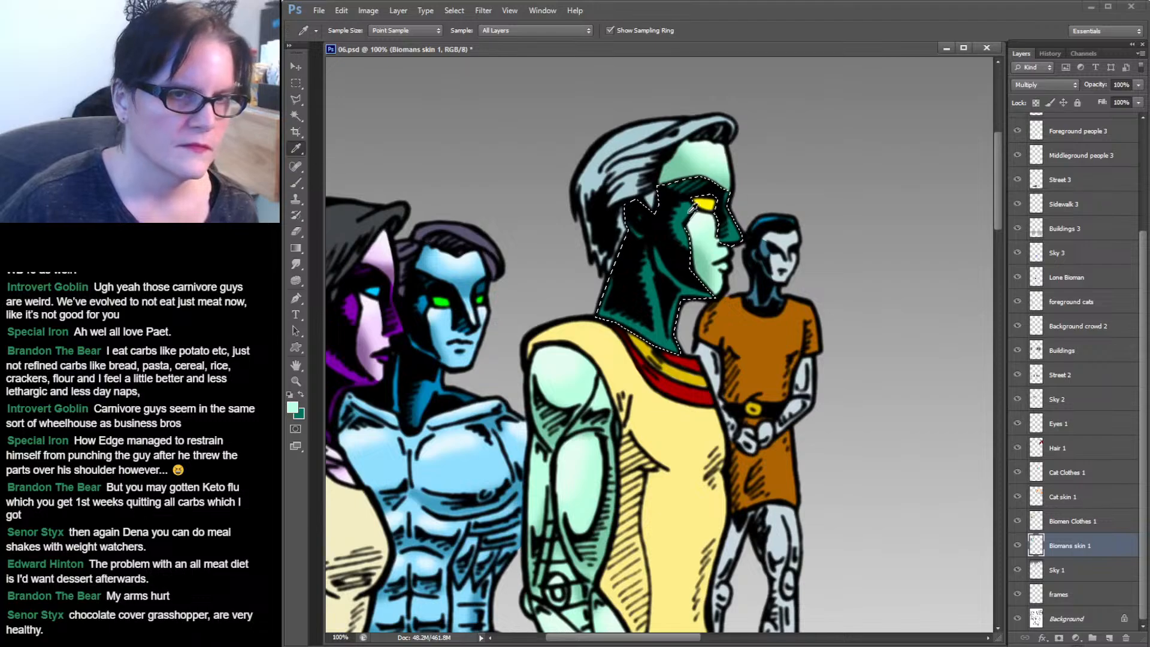
left_click(637, 249)
left_click(293, 410)
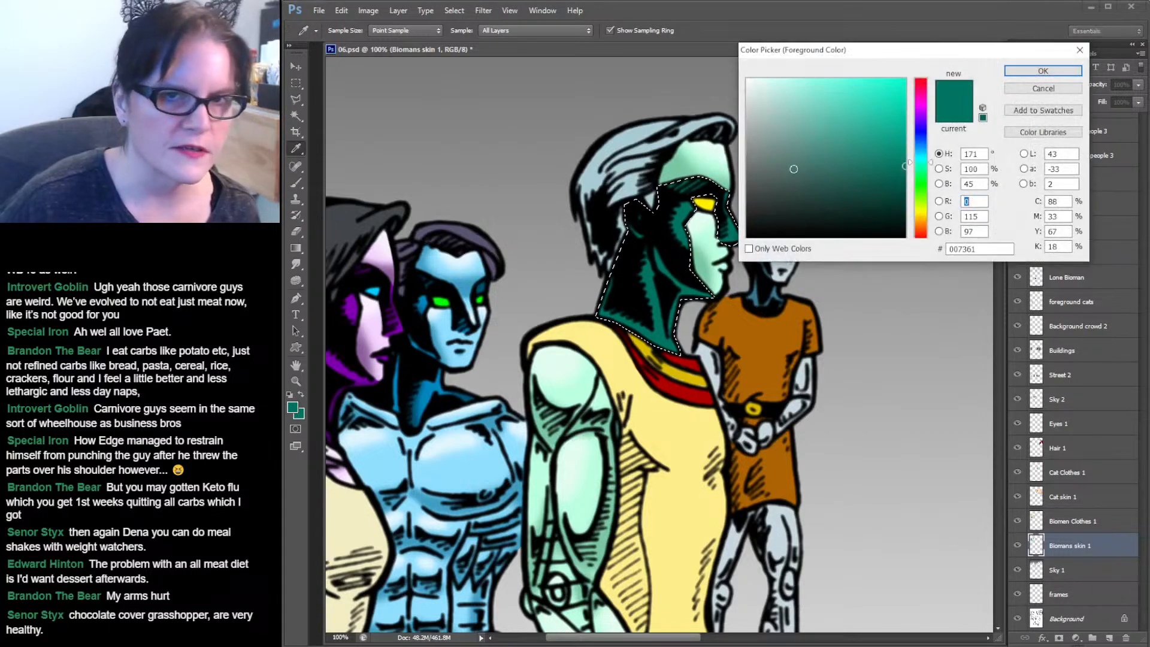
left_click(907, 195)
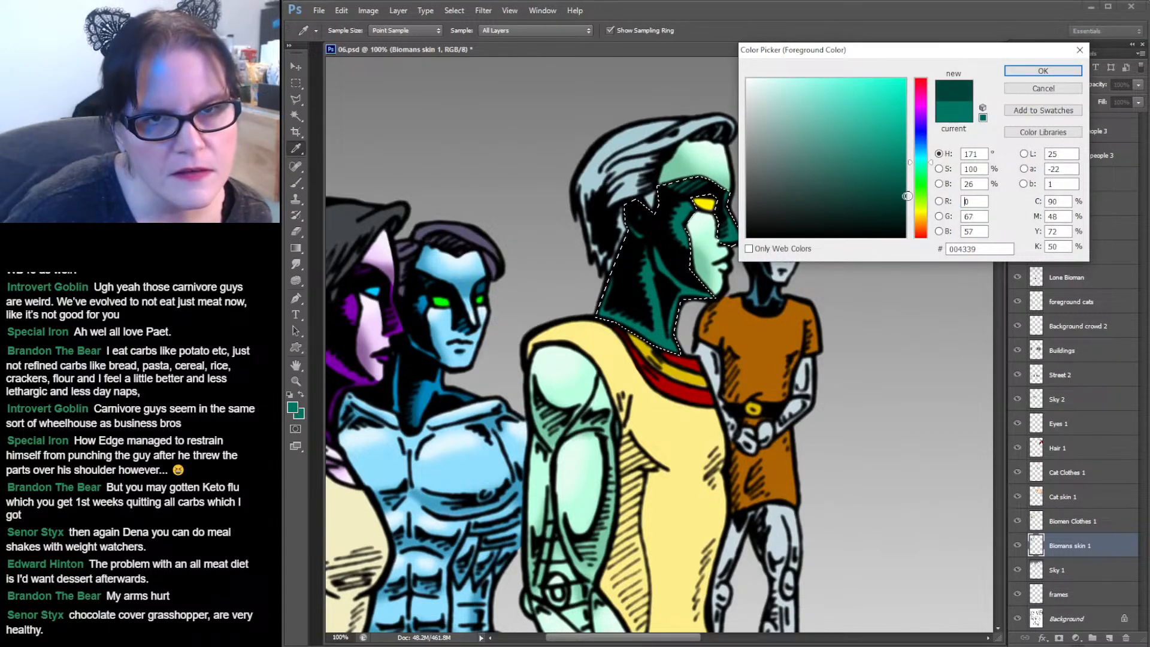
left_click(1072, 71)
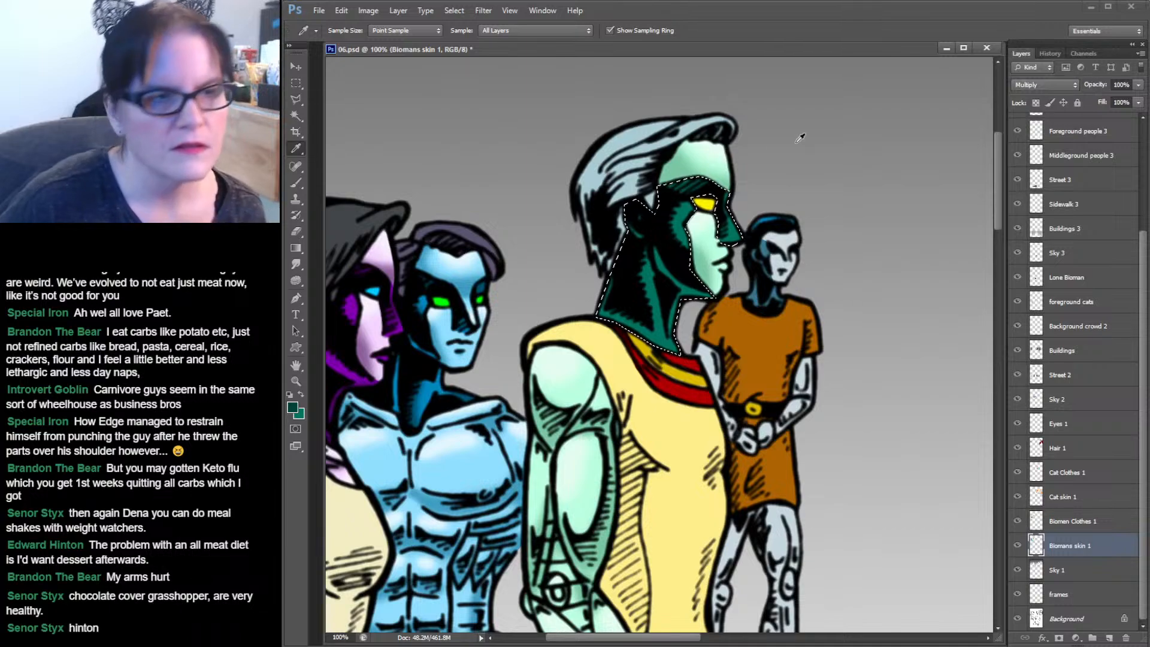
left_click(297, 182)
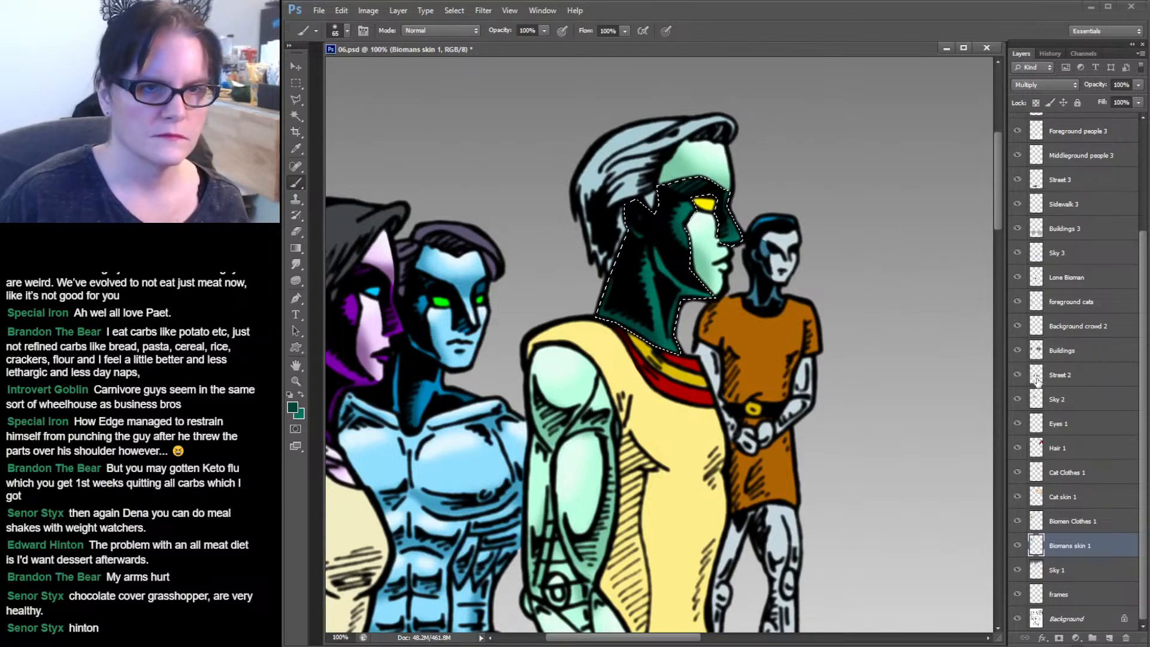
Reload the Biomans skin 1 layer as a selection and zoom in on the tall biomen's face with the Smudge tool.
left_click(1034, 546, "ctrl")
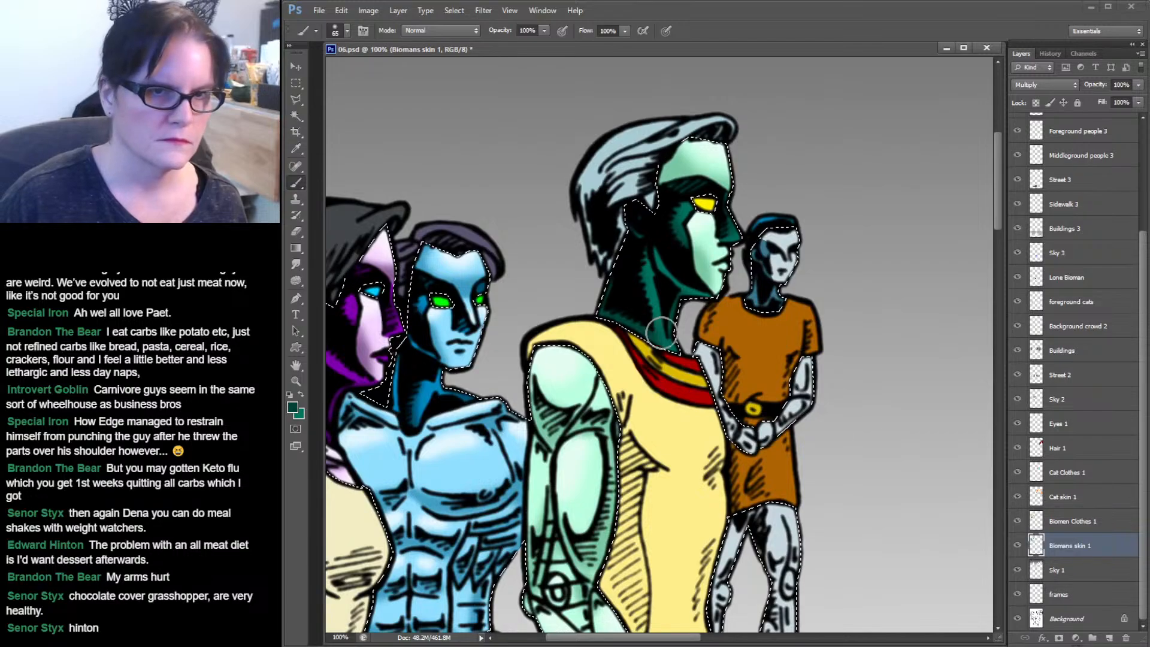
left_click(301, 381)
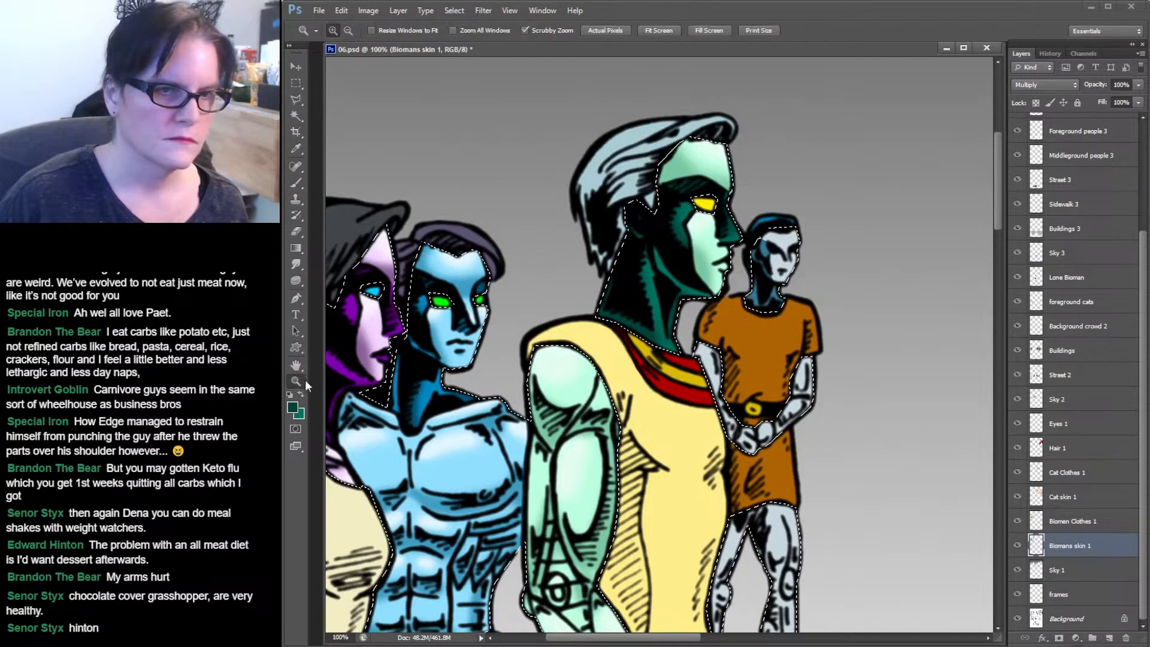
left_click(737, 259)
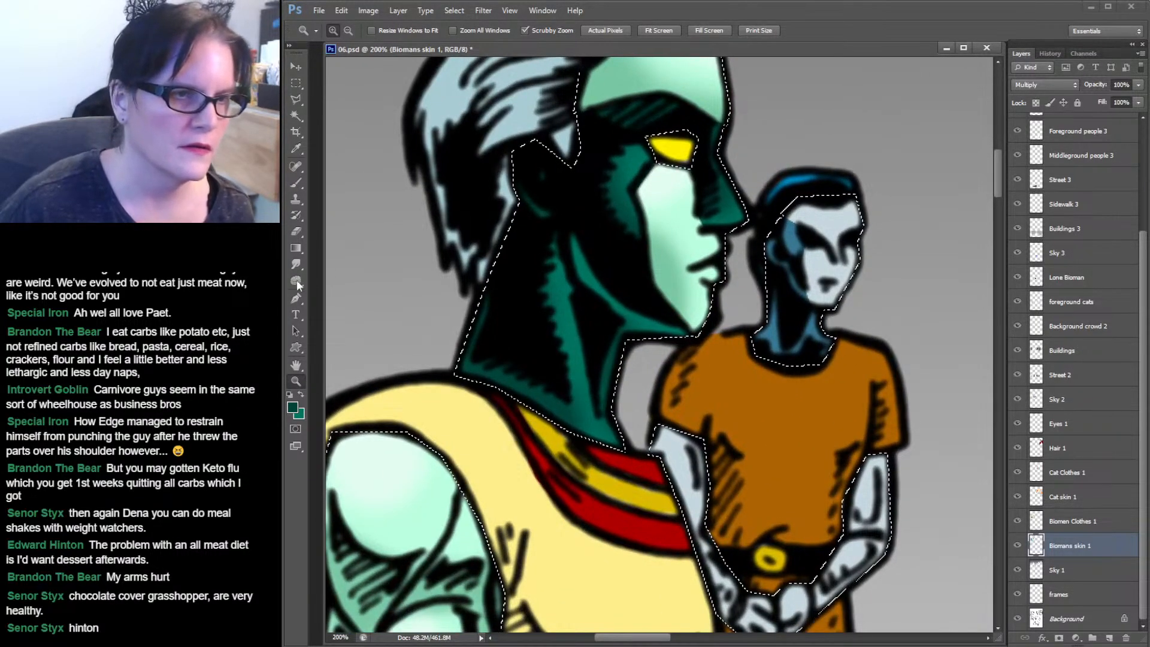
key("r")
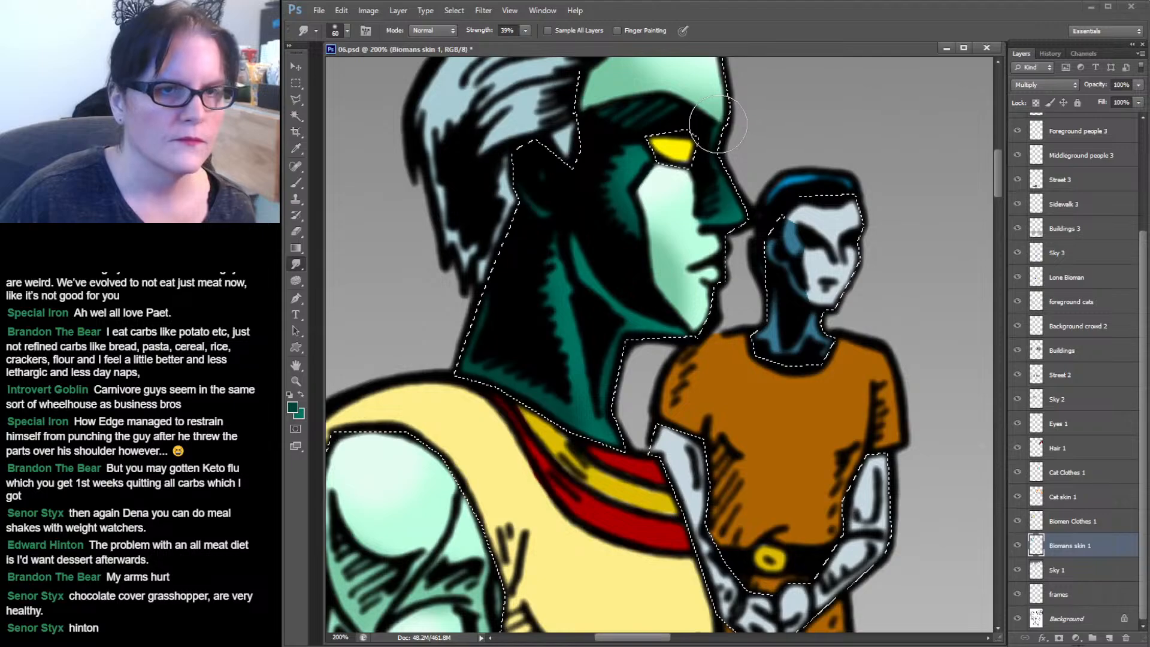
Clear the selection and save the document.
key("m")
key("ctrl+d")
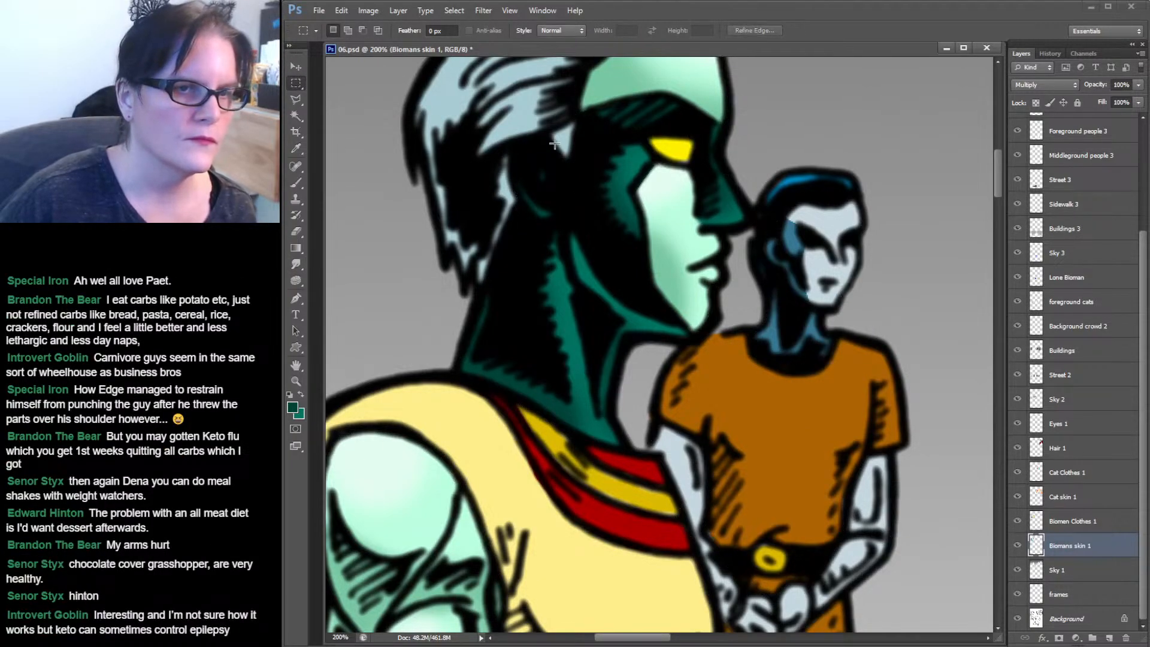
key("z")
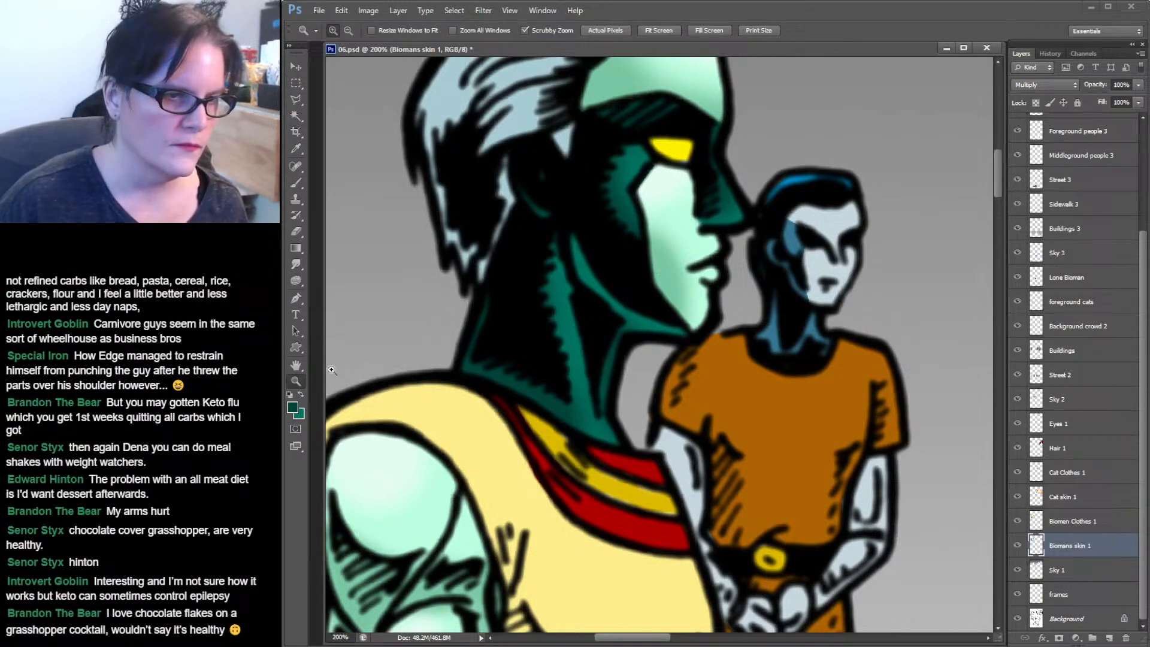
left_click(715, 303, "alt")
left_click(761, 320, "alt")
left_click(774, 322, "alt")
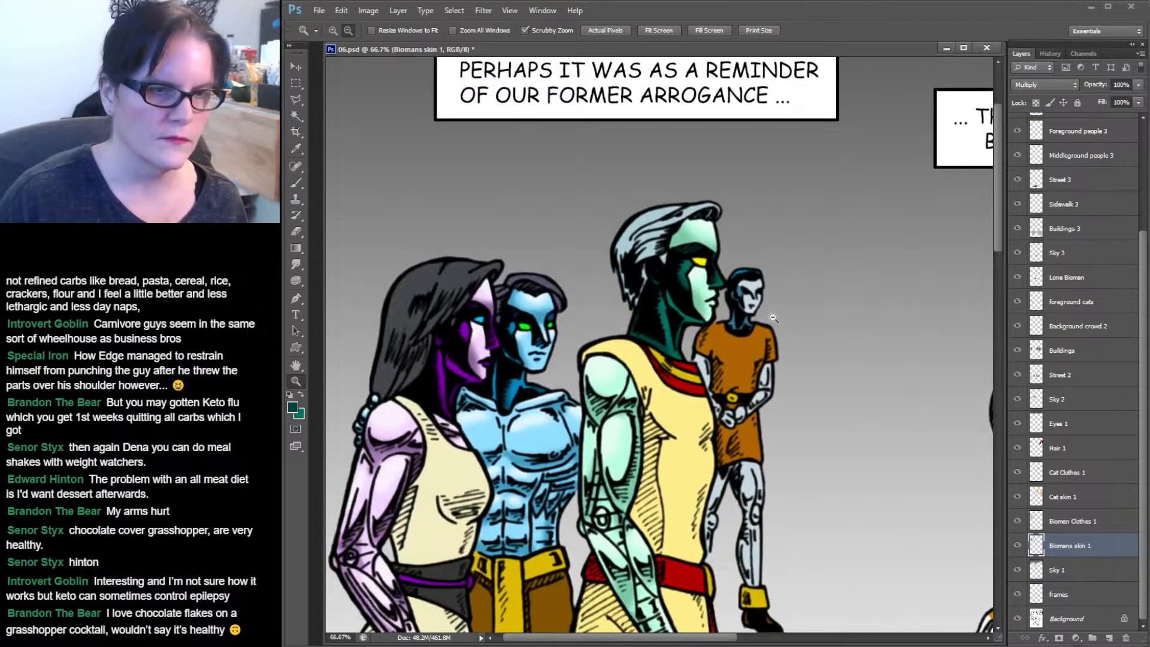
left_click_drag(774, 322, 737, 273)
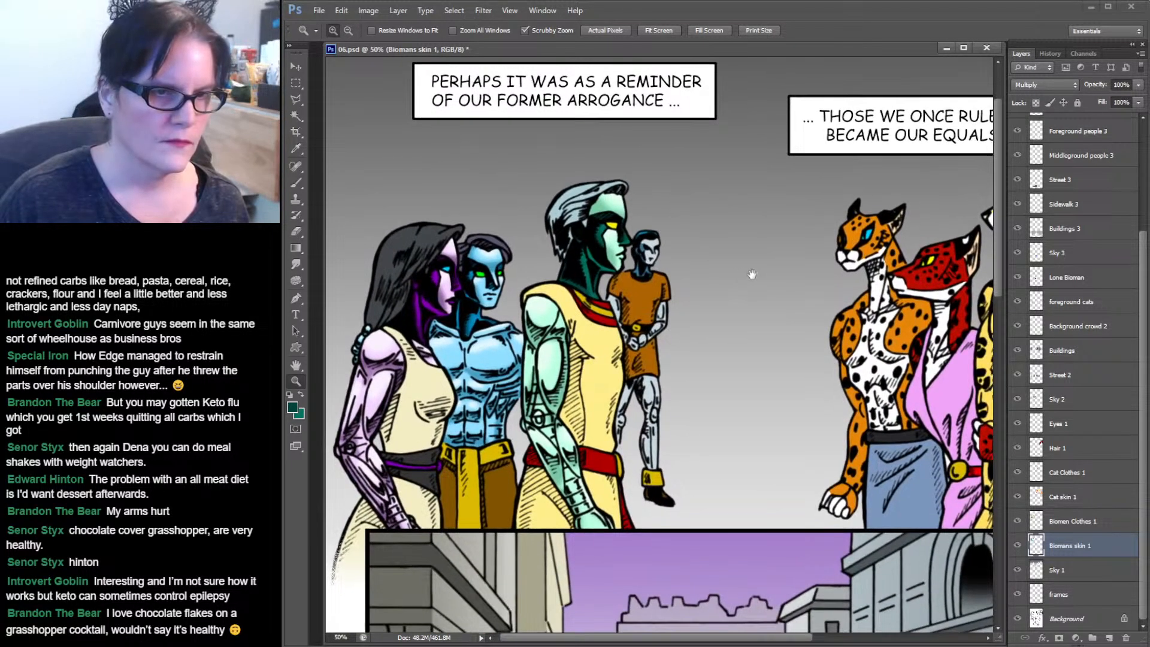
key("ctrl+s")
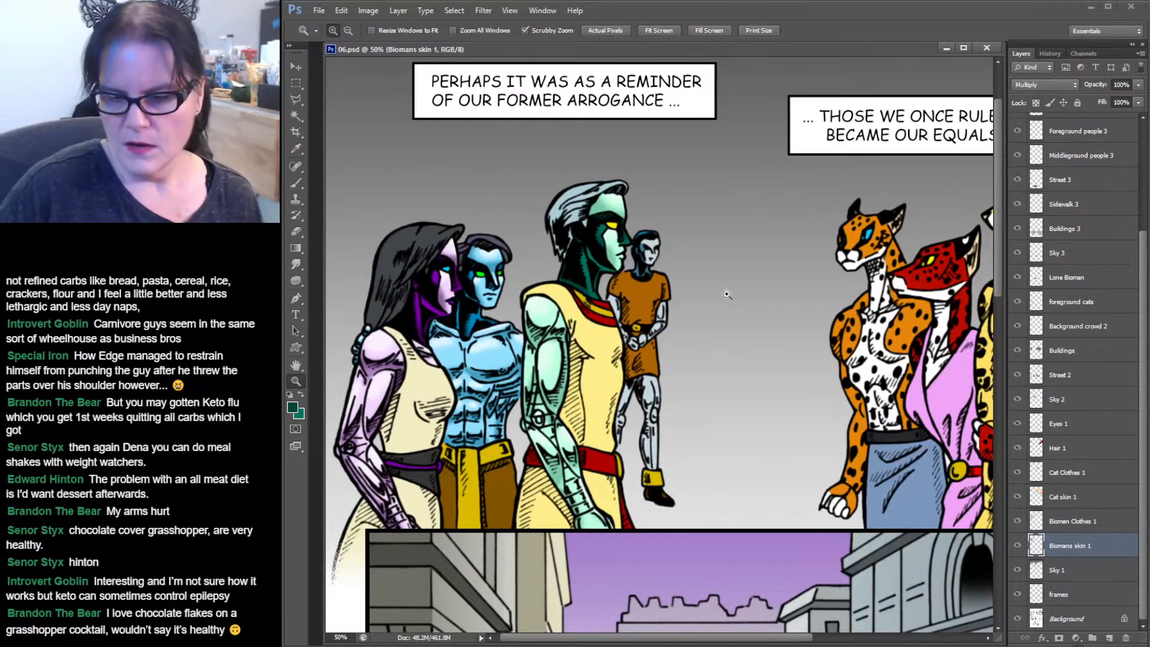
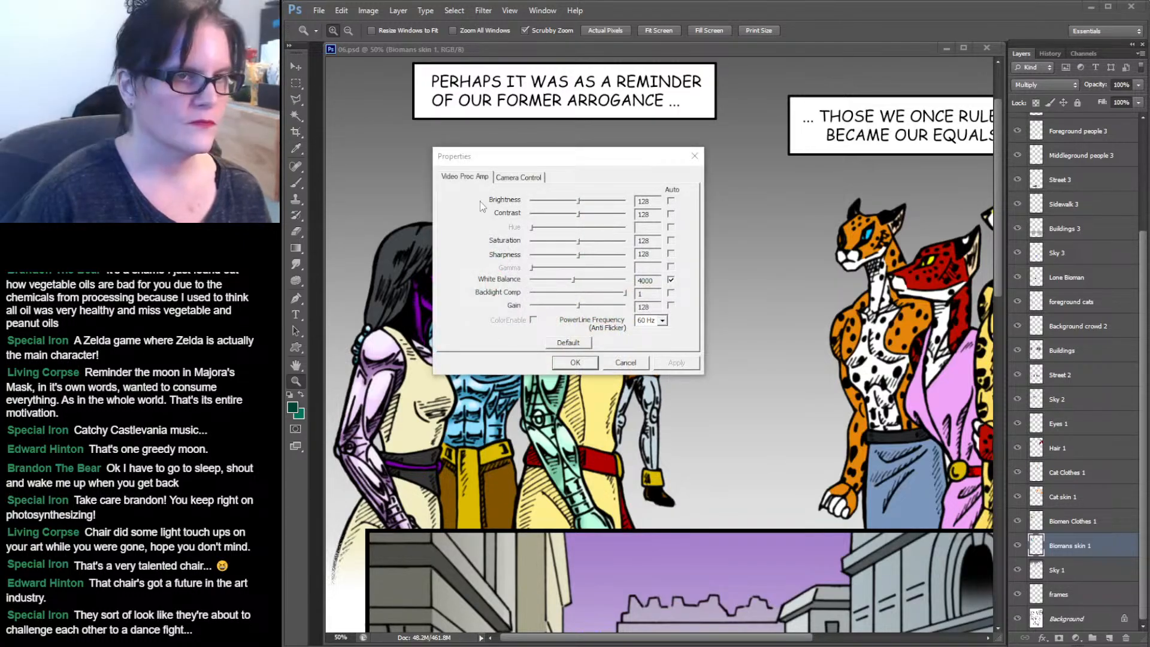
left_click(519, 177)
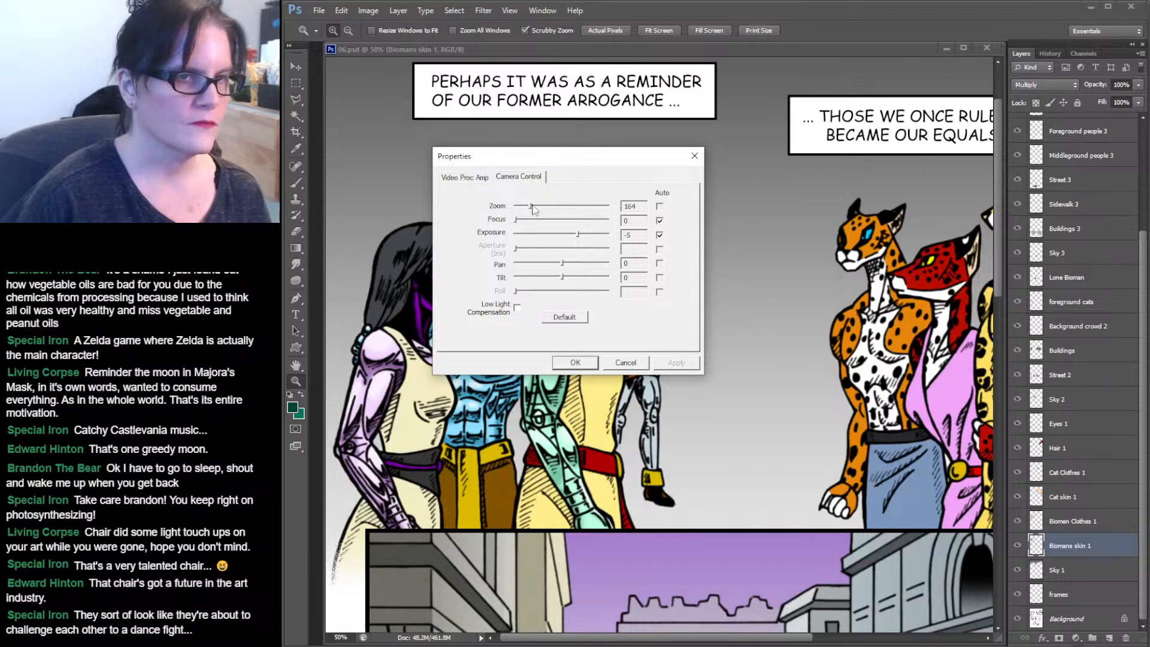
left_click_drag(531, 209, 525, 209)
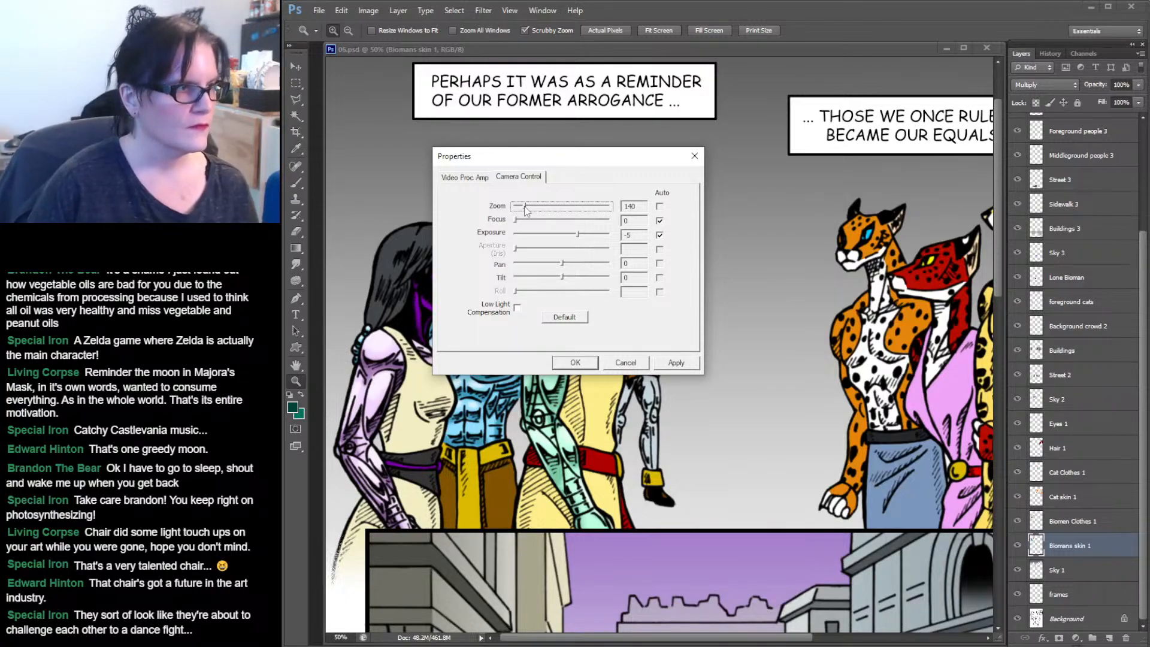
left_click(676, 363)
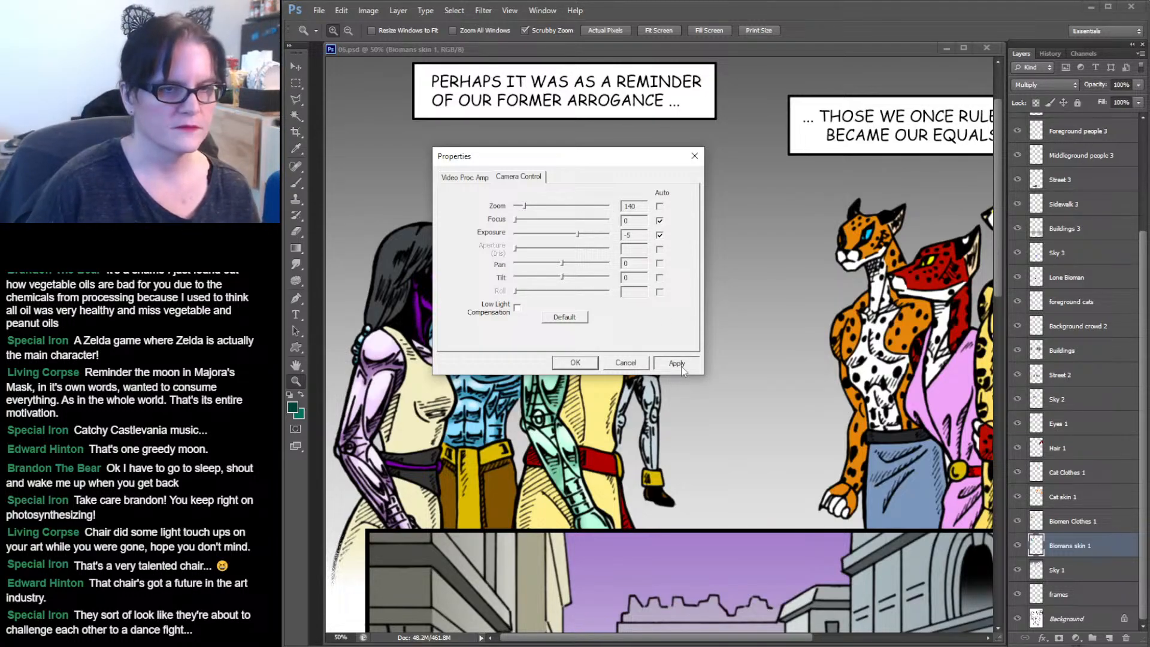
left_click(574, 362)
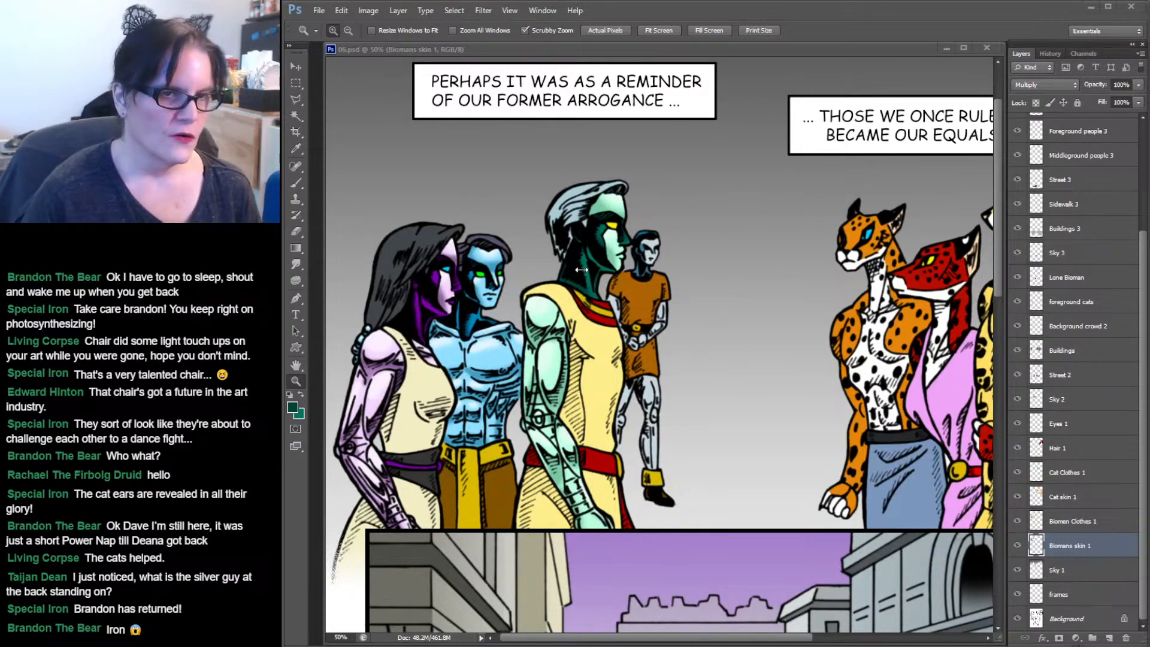
Zoom in on the silver biomen at the back and select his face, arms and legs with the Magic Wand.
left_click(653, 262)
left_click(653, 262)
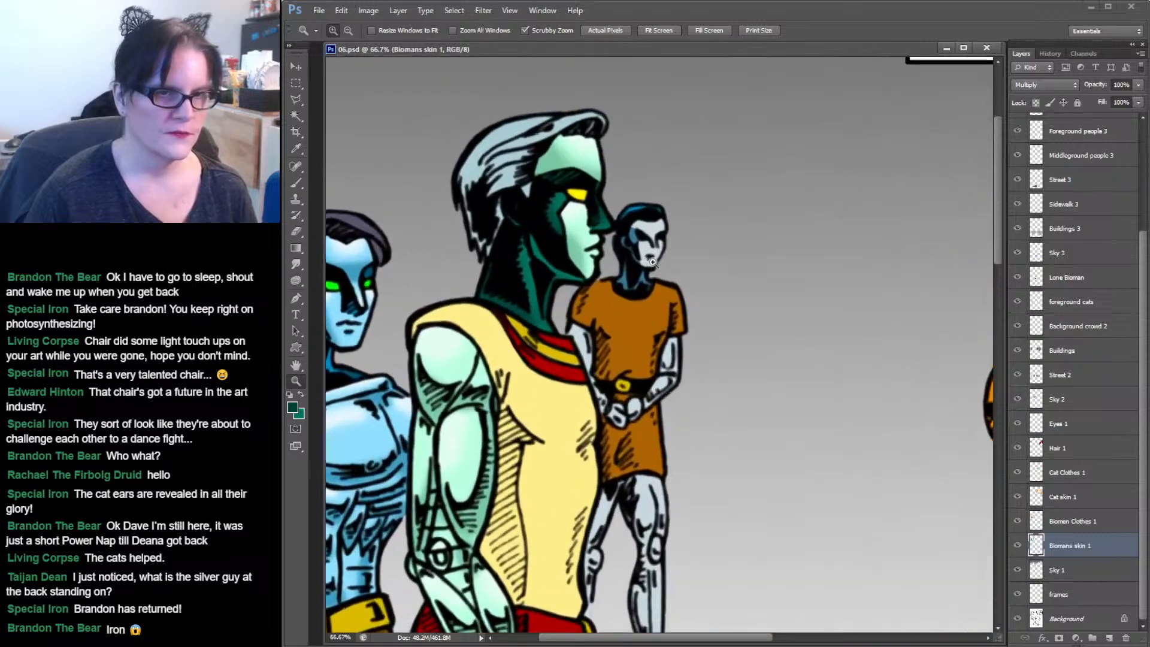
left_click(652, 262)
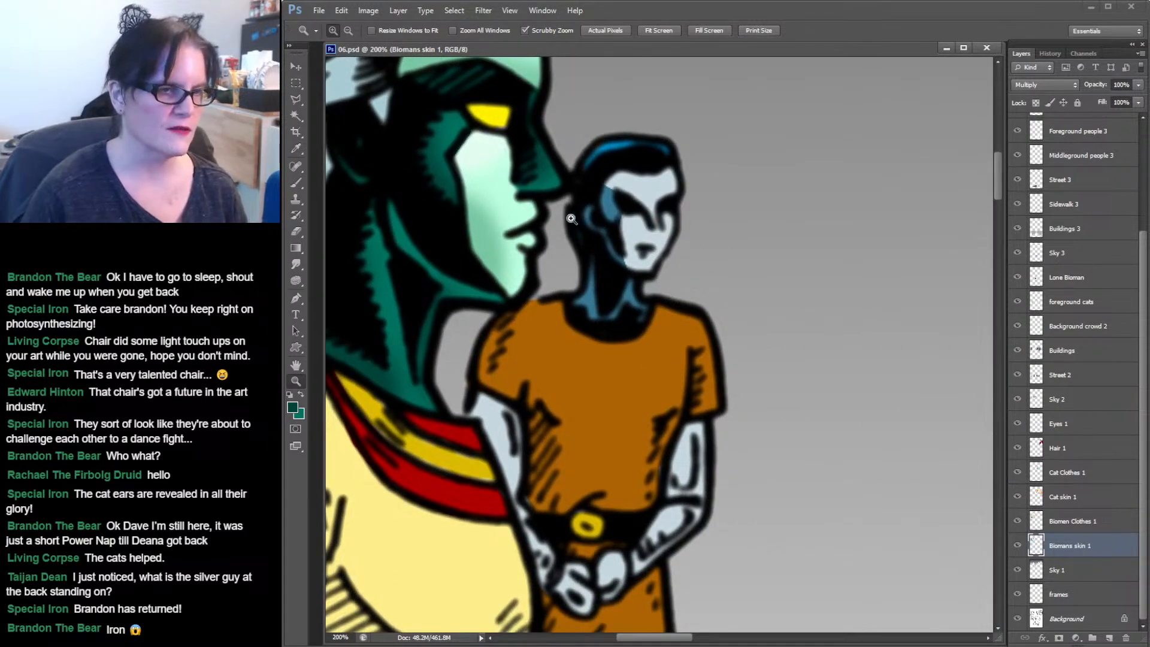
left_click(296, 118)
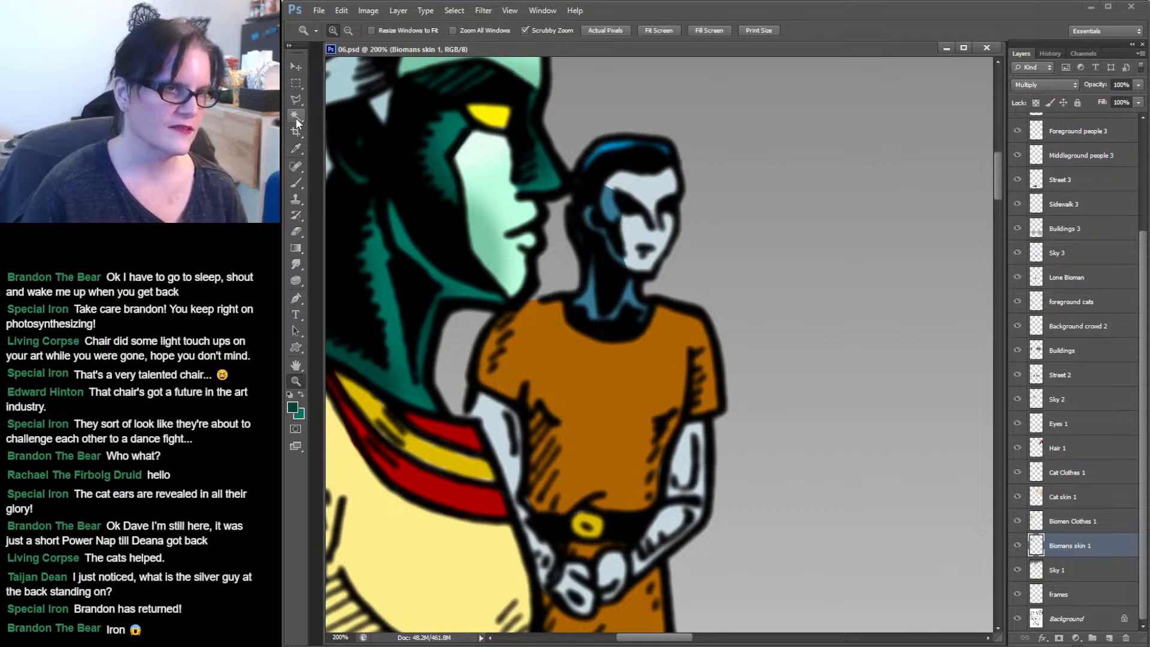
left_click(640, 194)
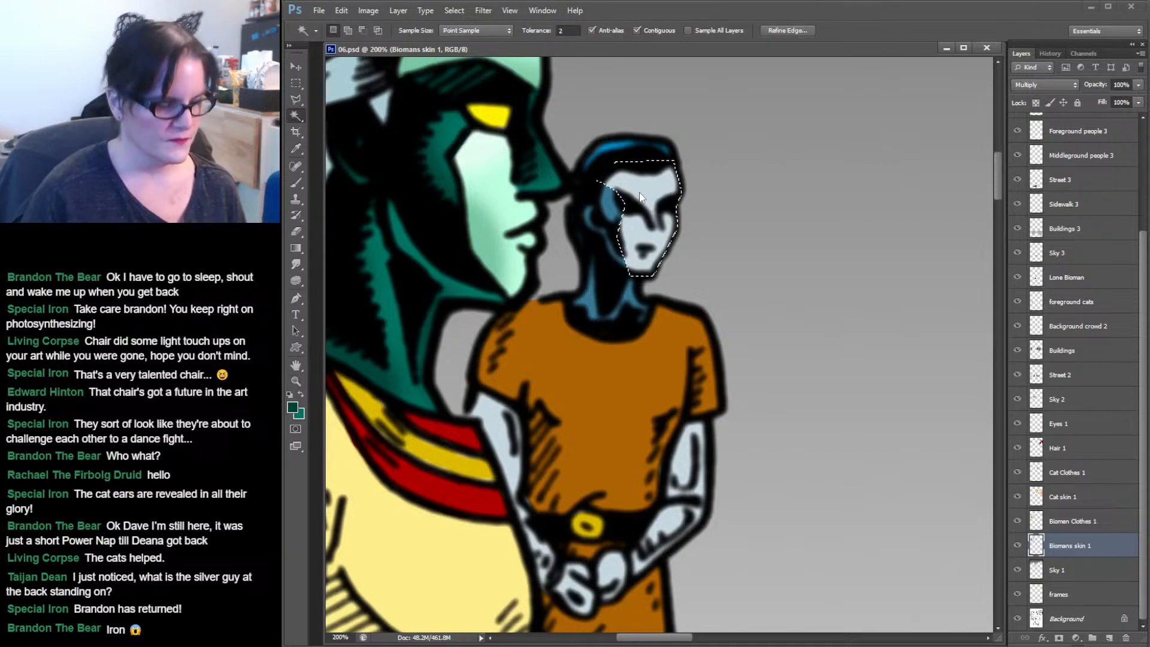
left_click(694, 451, "shift")
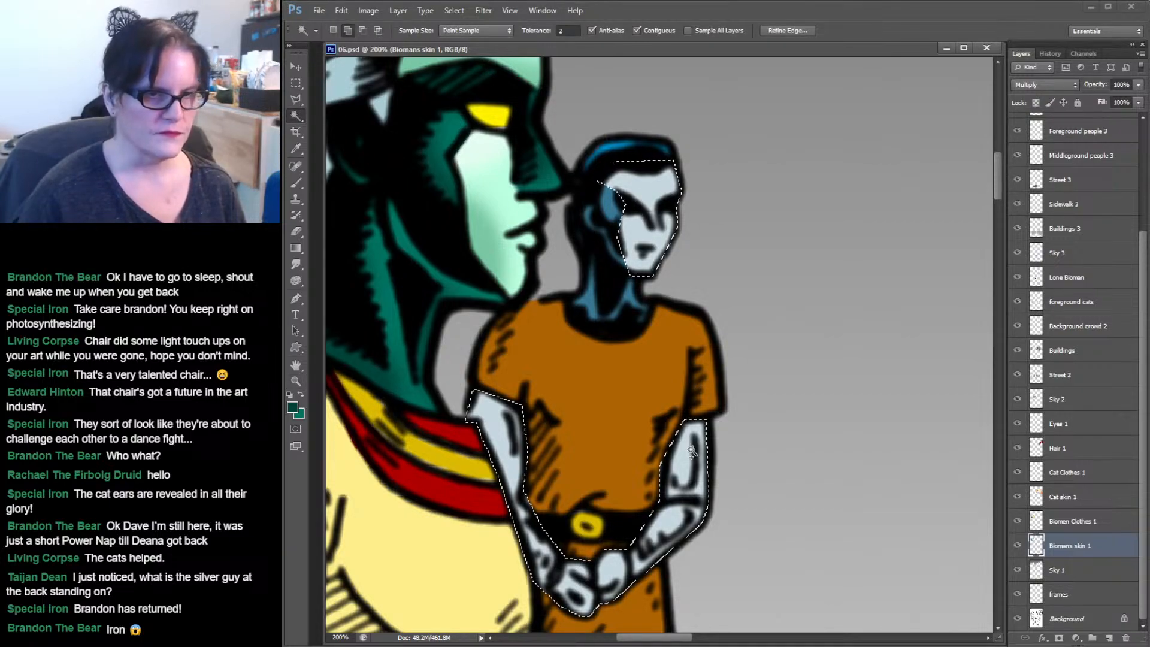
left_click_drag(865, 406, 869, 5)
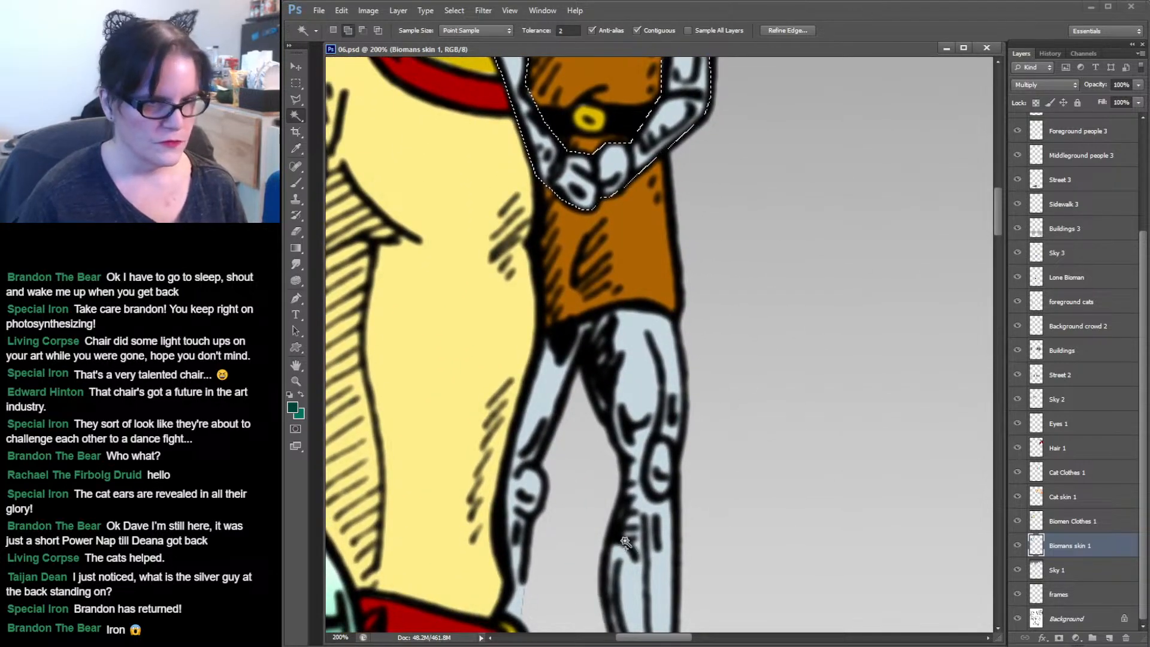
left_click(653, 442, "shift")
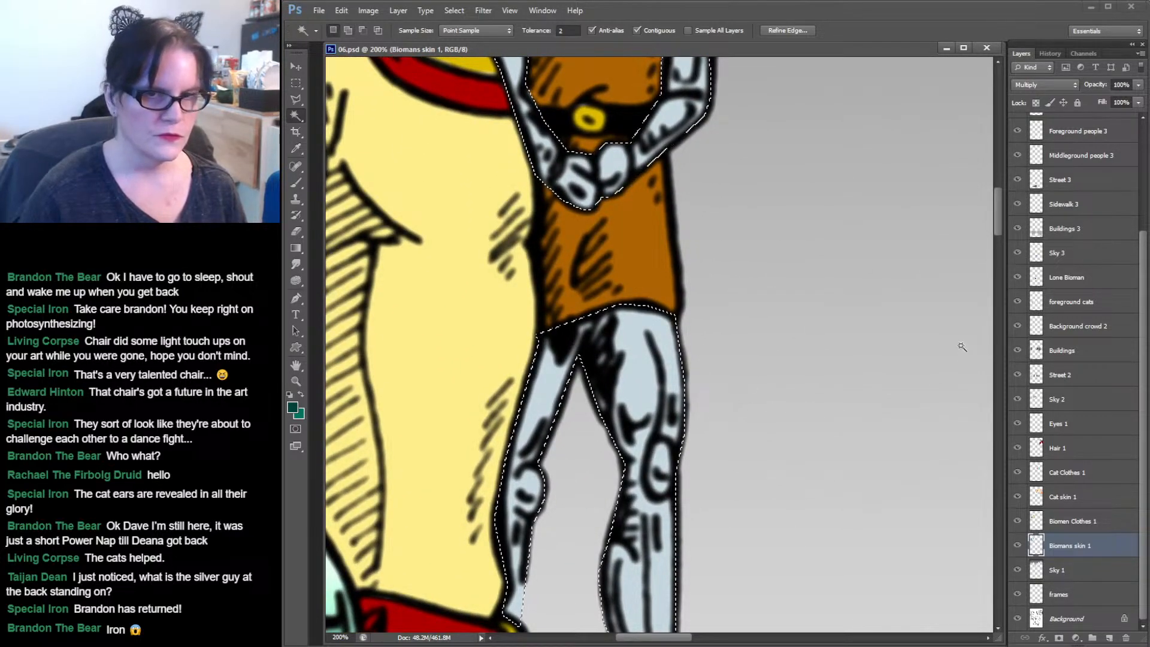
left_click_drag(996, 212, 997, 175)
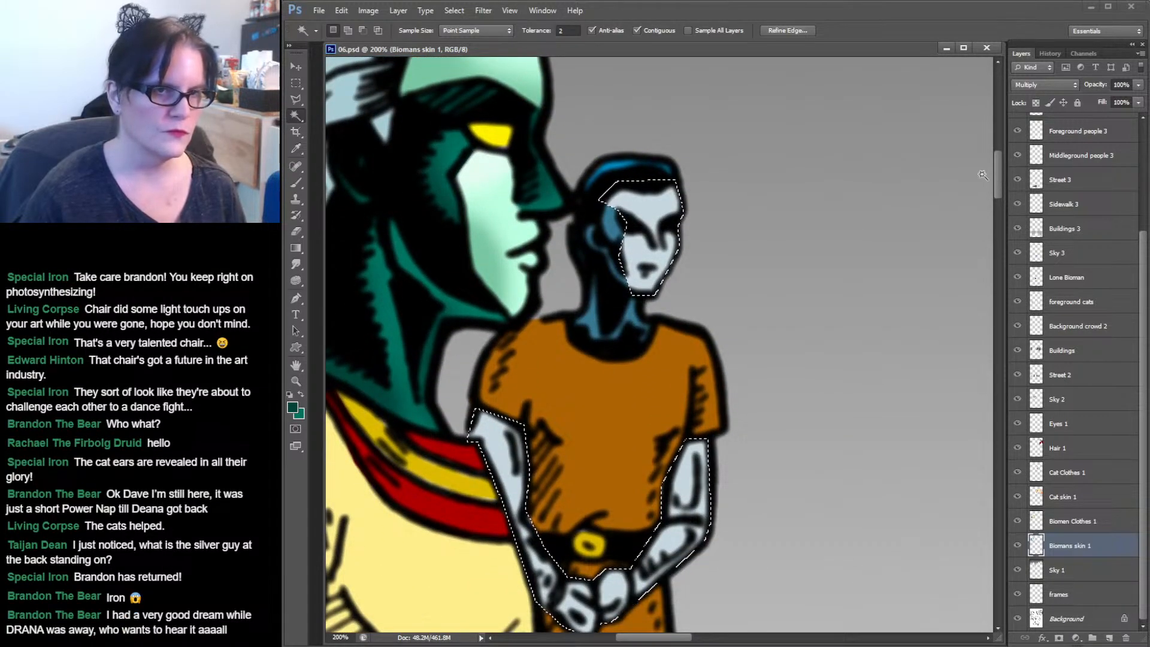
Sample the silver biomen's skin colour and darken the foreground colour to #819aa4.
left_click(300, 147)
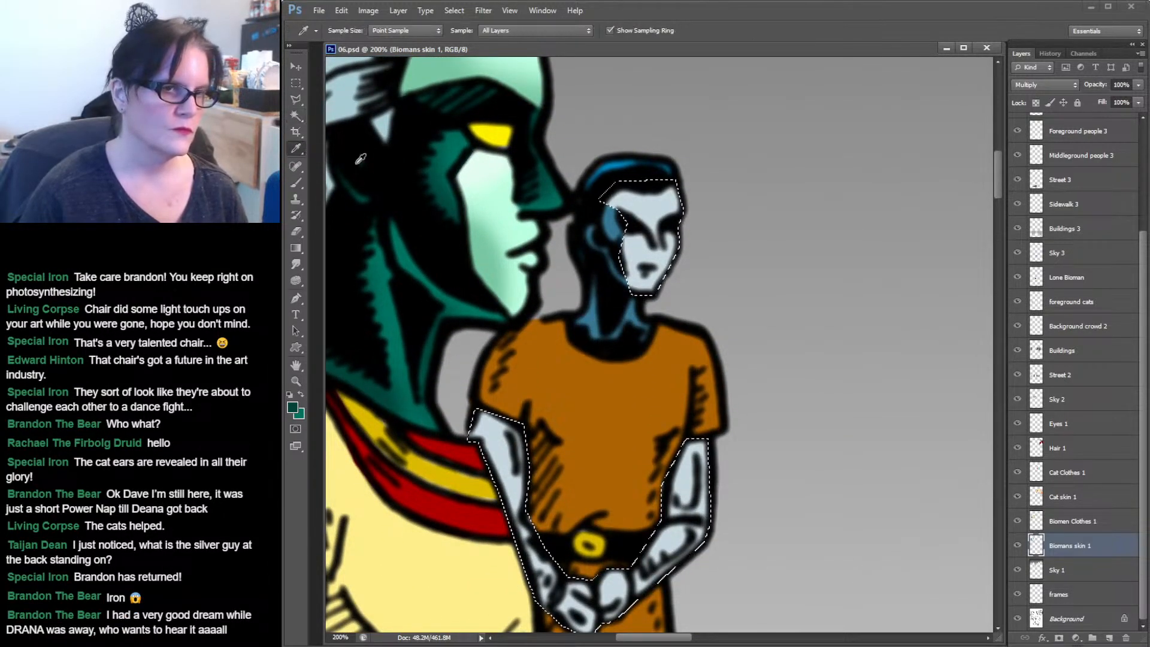
left_click(649, 204)
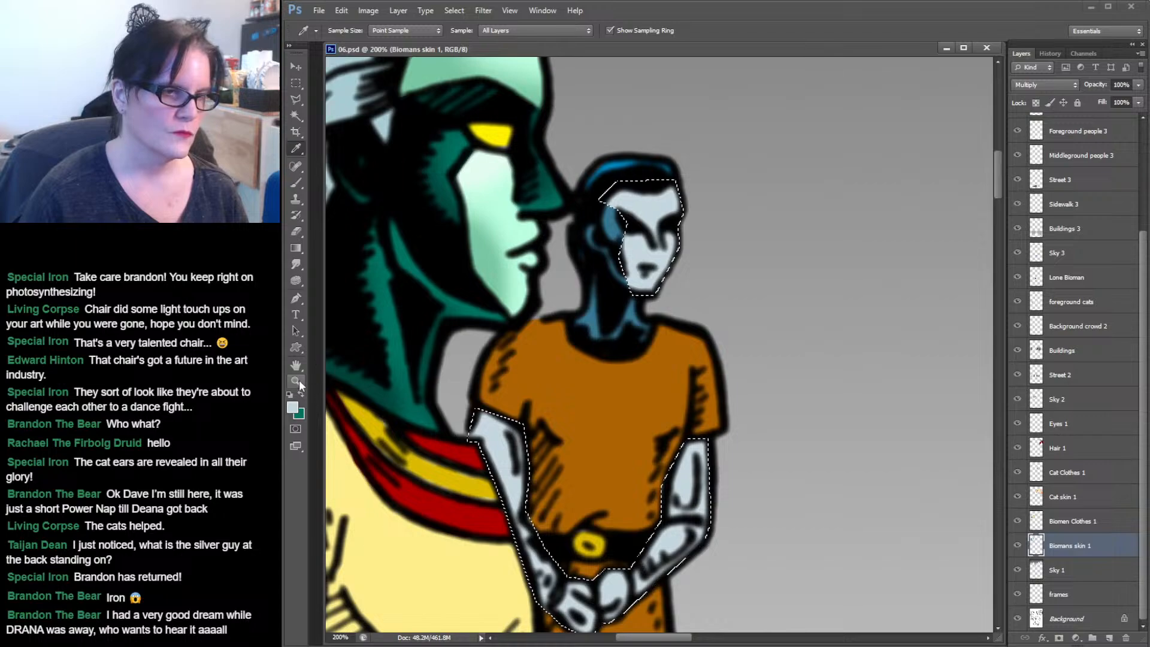
left_click(301, 394)
left_click(499, 437)
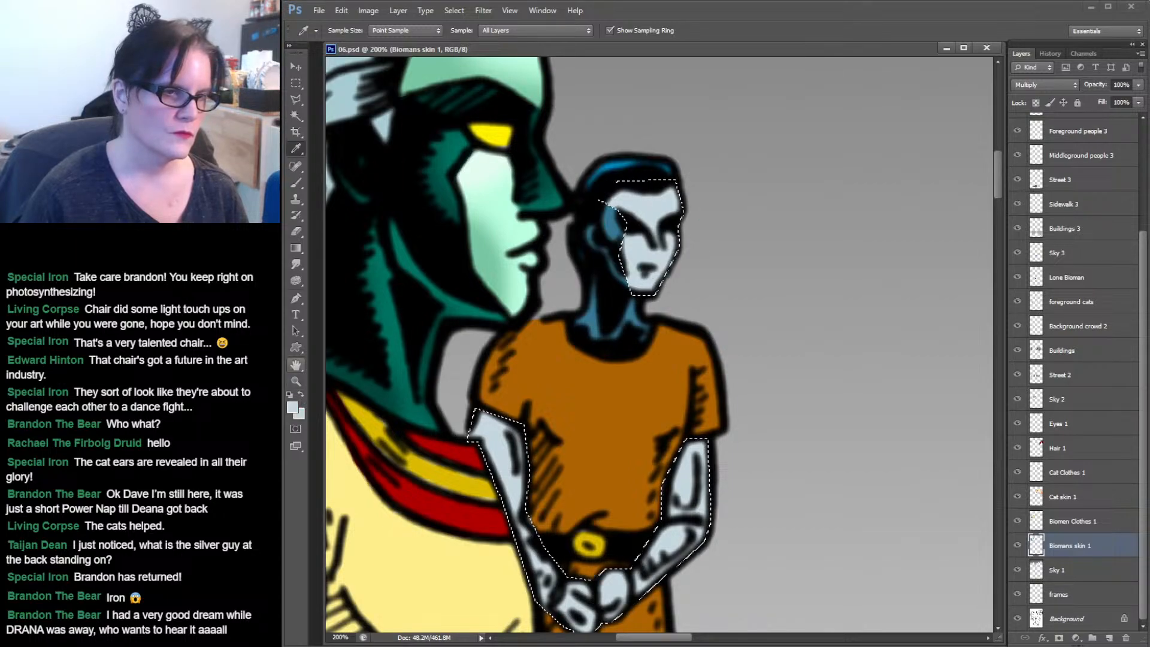
left_click(294, 408)
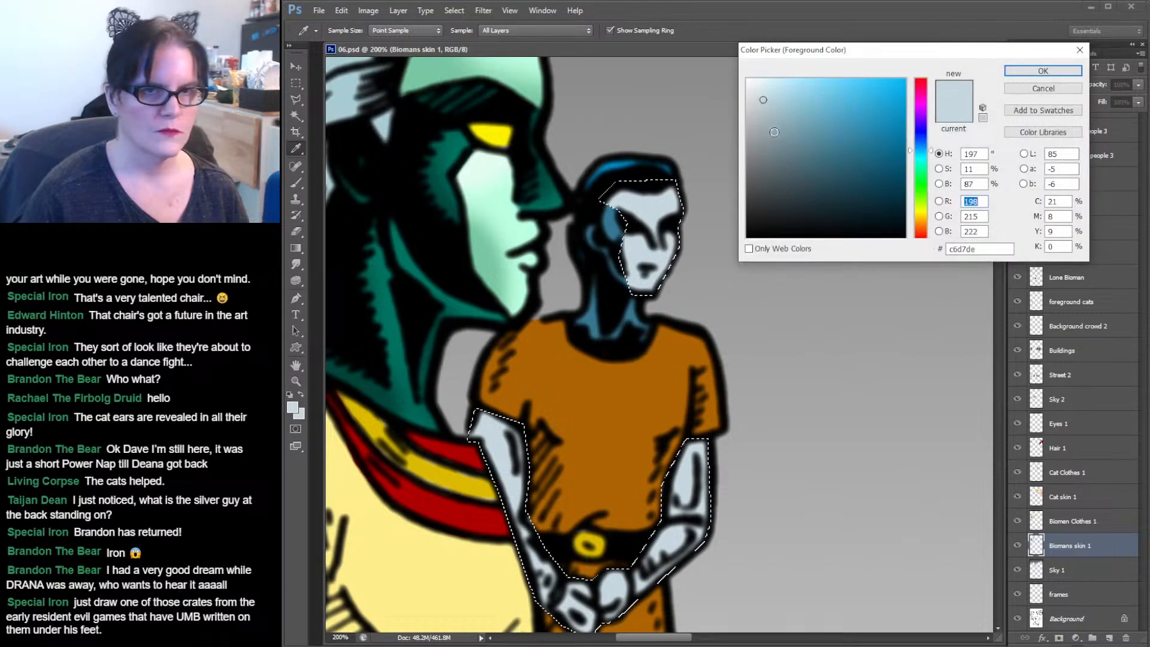
left_click_drag(773, 120, 780, 134)
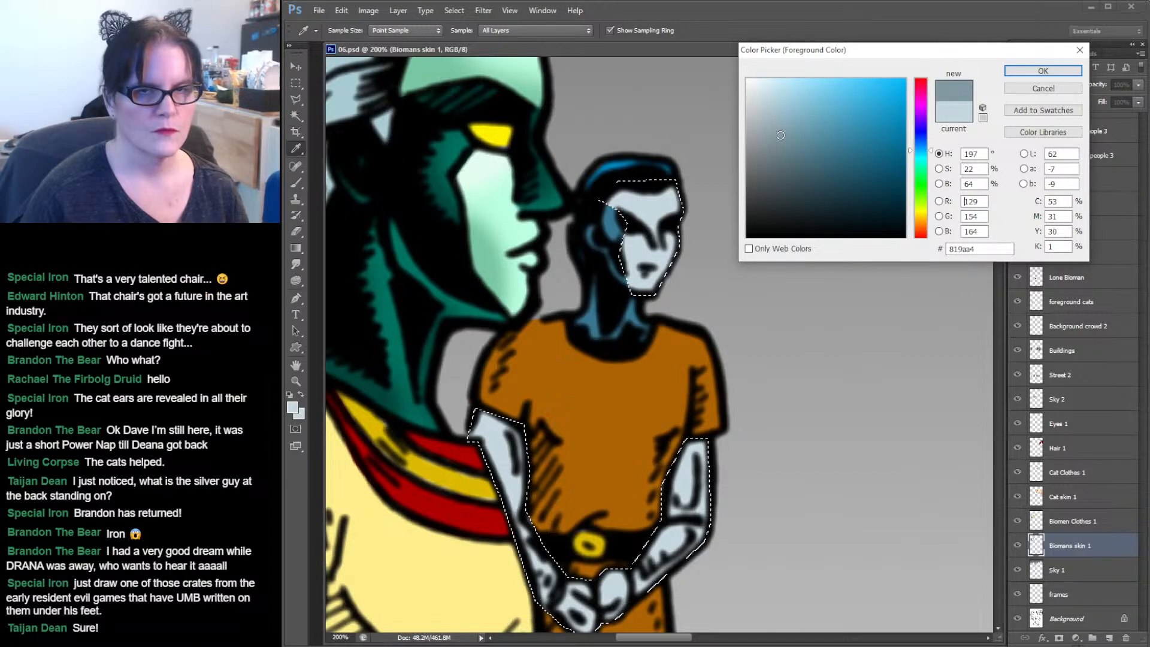
left_click(1018, 72)
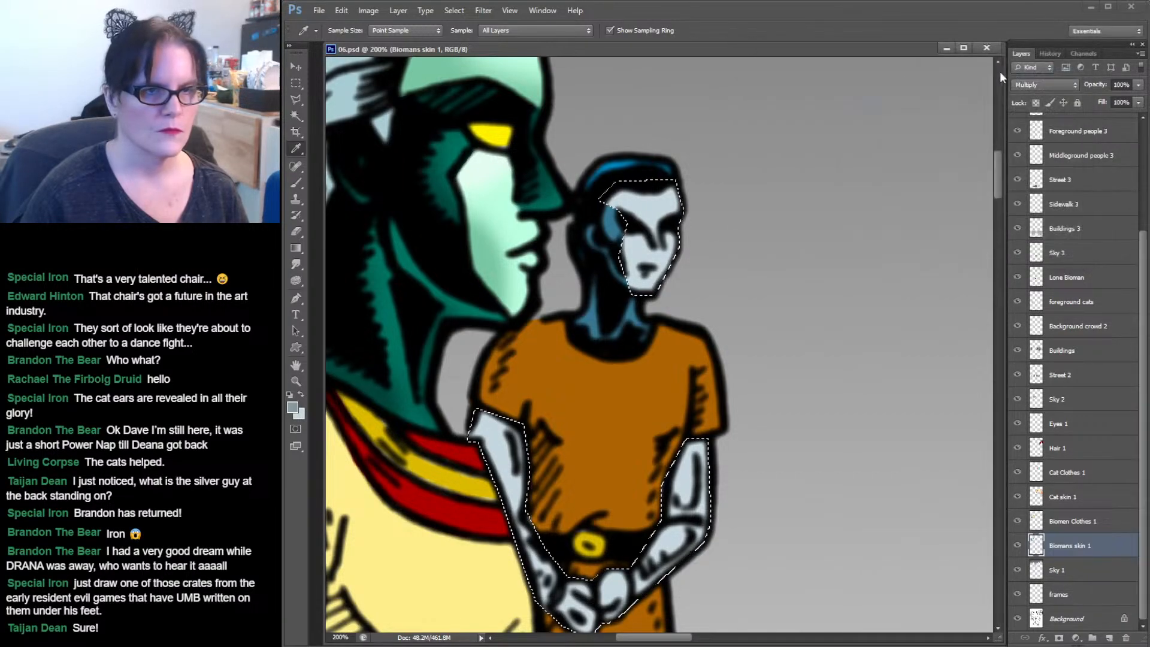
Set the Brush tool to a soft round tip of 21 px.
left_click(295, 183)
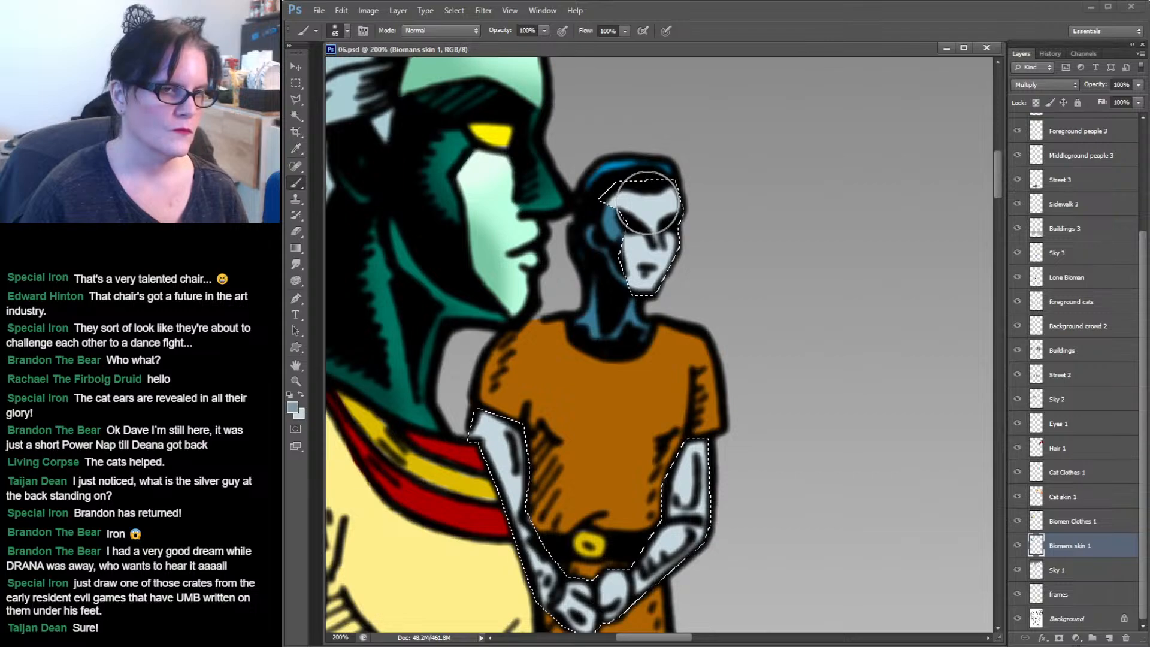
left_click(346, 31)
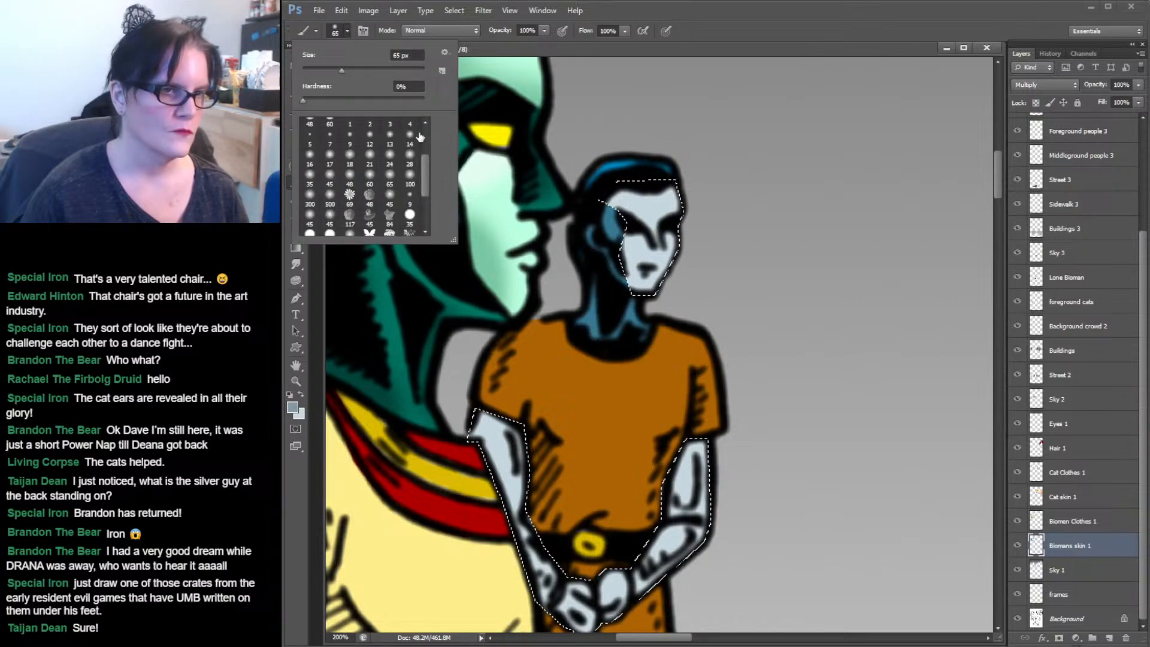
left_click(390, 157)
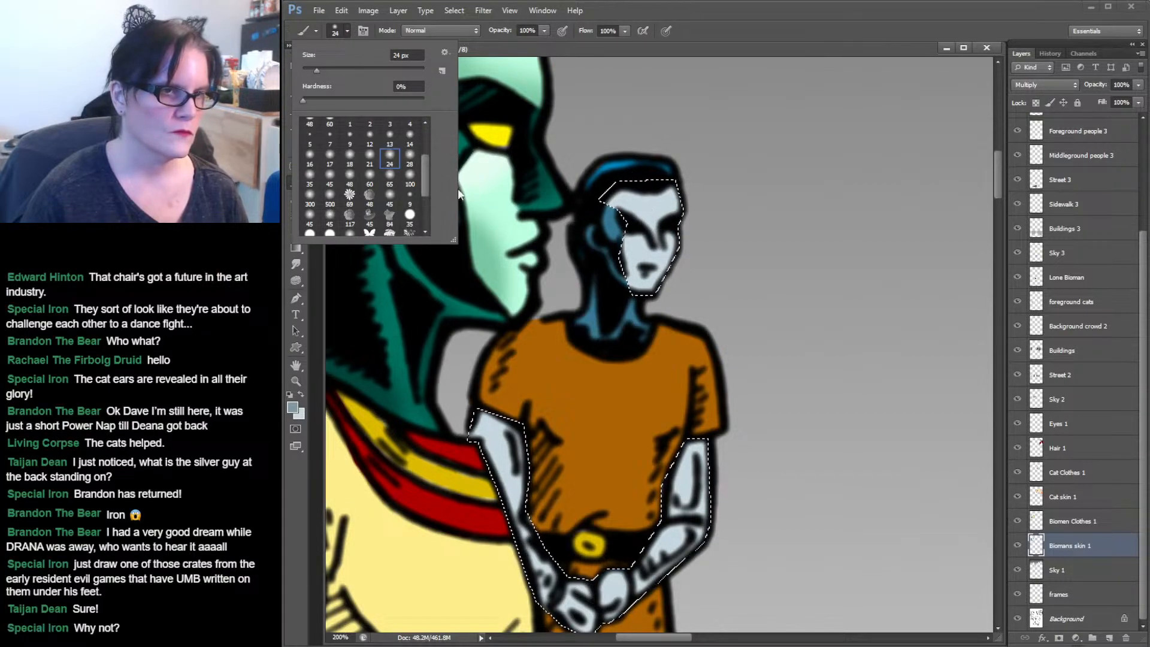
left_click(369, 157)
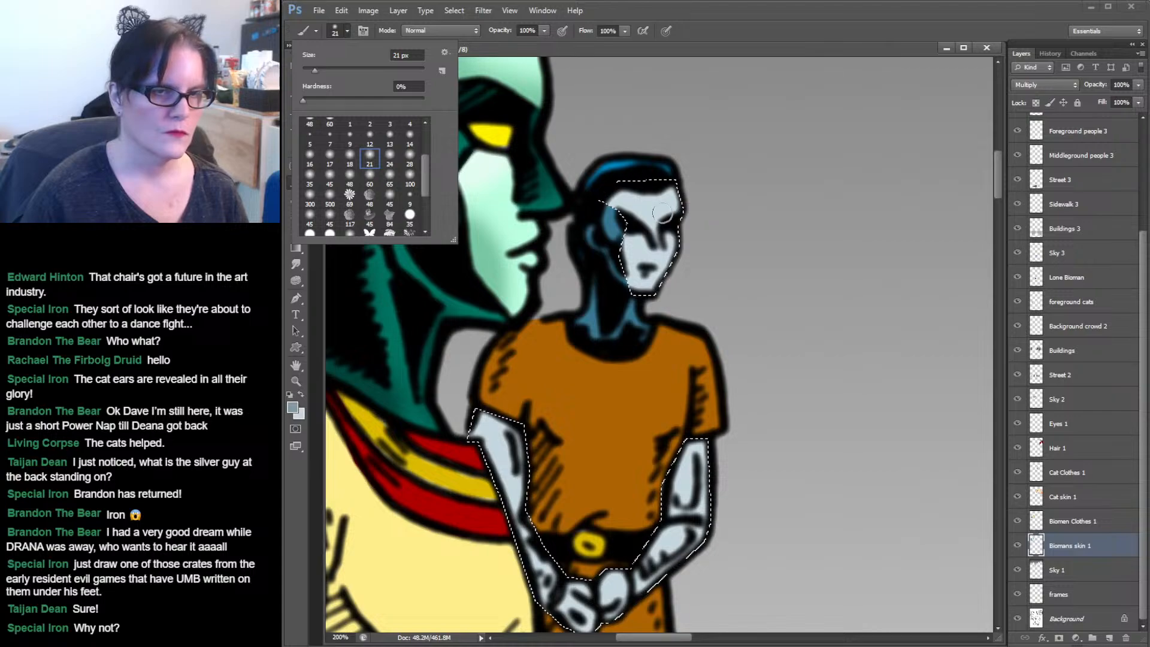
left_click(723, 23)
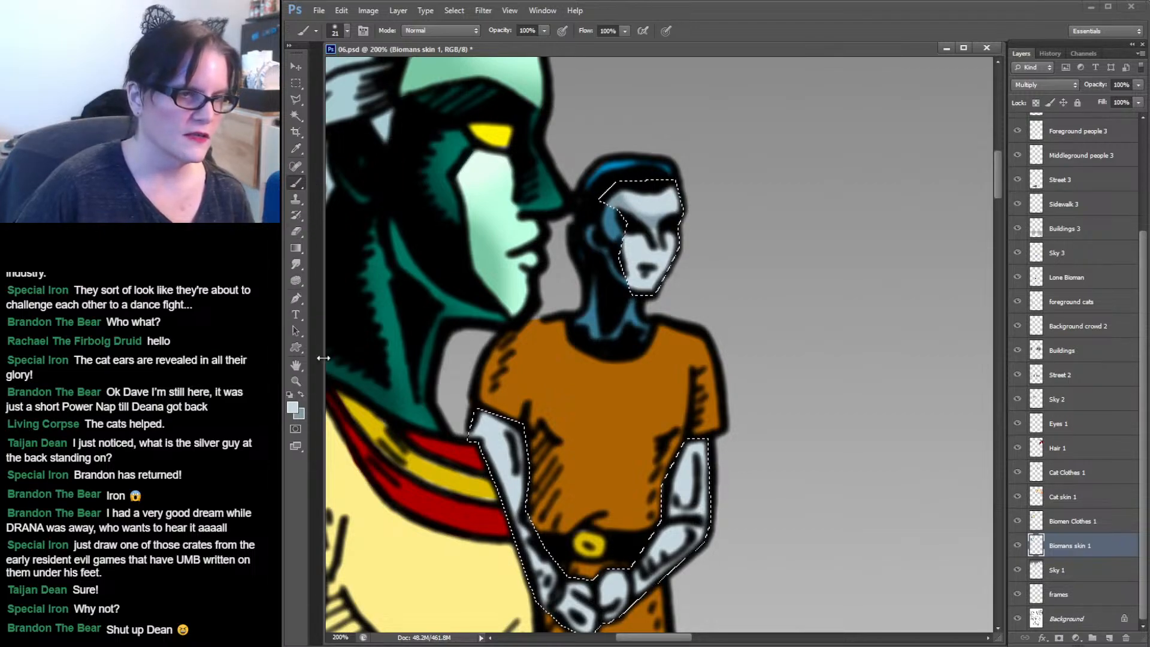
Zoom out to 100% and paint a shadow stroke down the silver biomen's leg with the Brush.
left_click(296, 382)
left_click(632, 269, "alt")
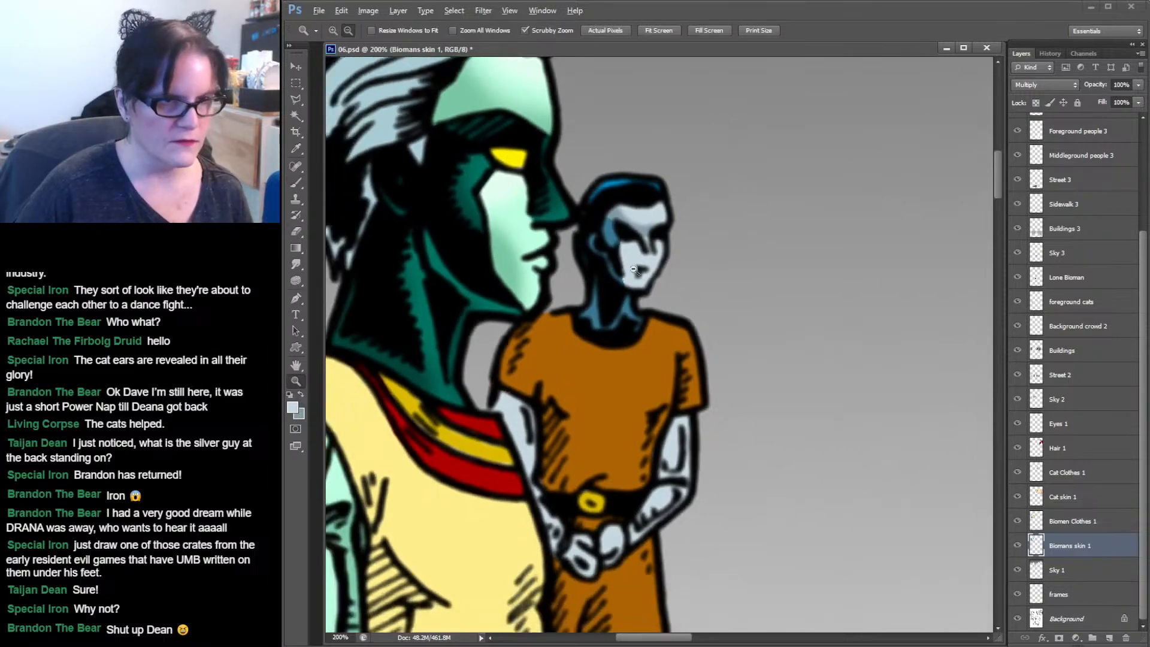
left_click_drag(699, 260, 756, 212)
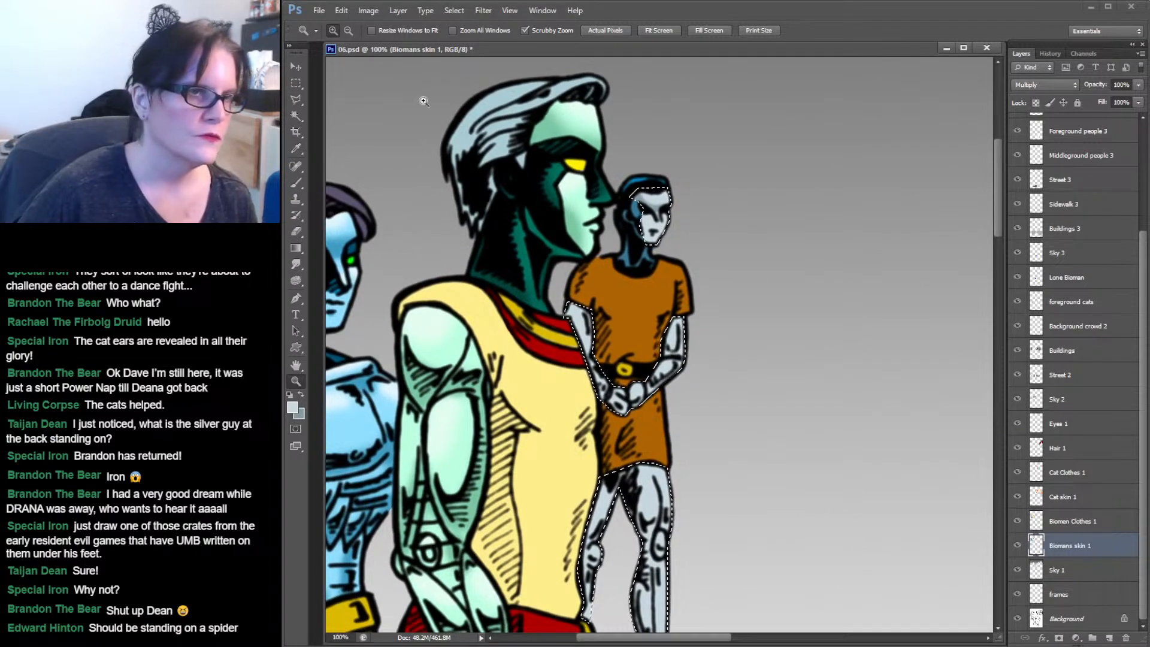
left_click(296, 183)
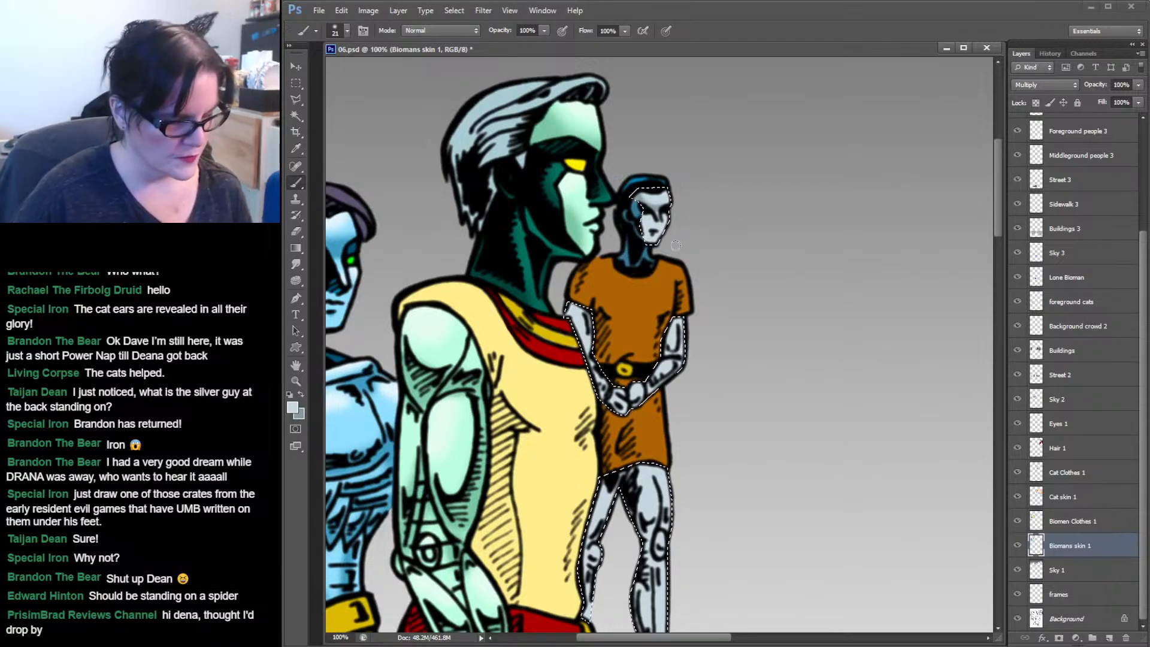
left_click(301, 395)
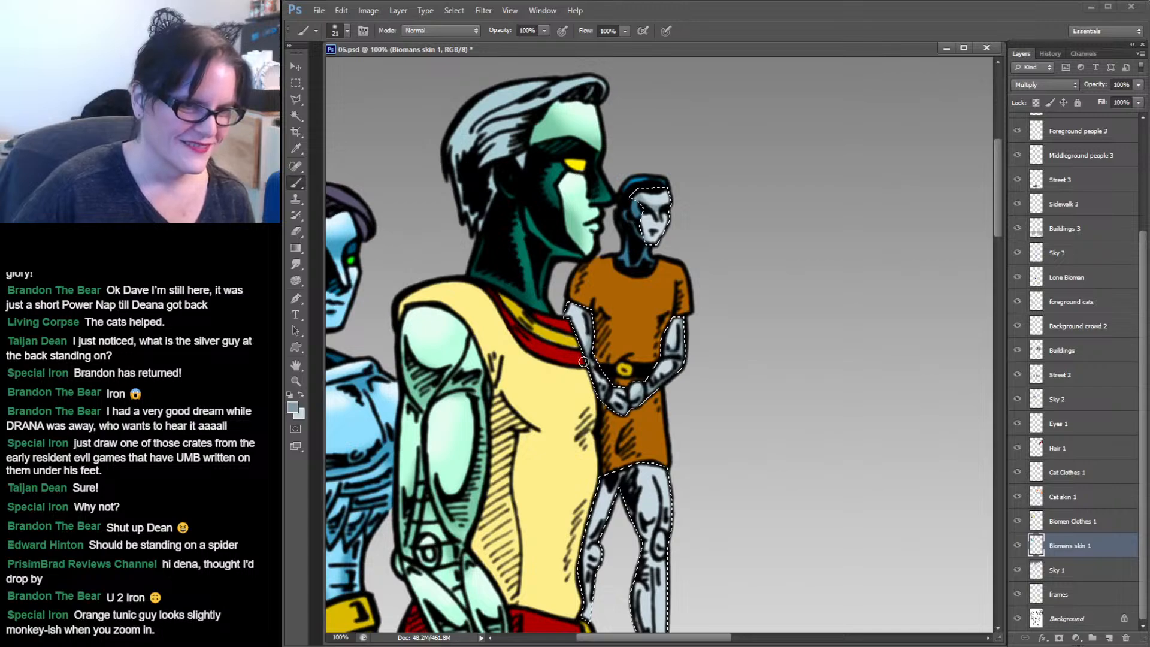
scroll(604, 360, "down", 5)
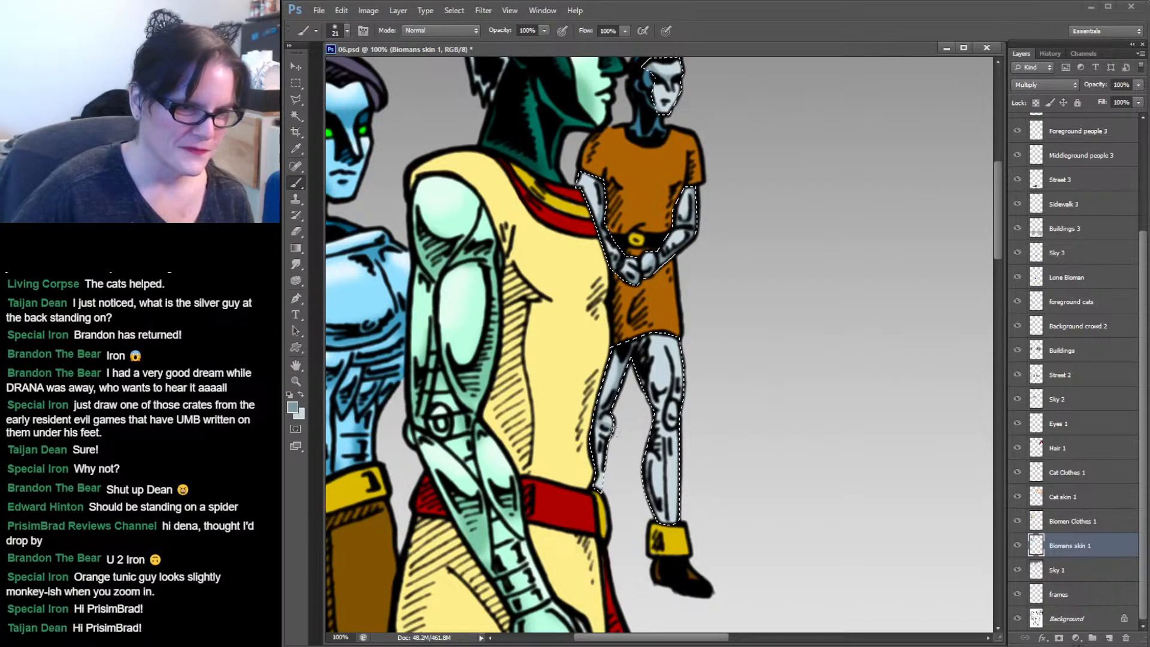
mouse_move(612, 430)
left_mouse_down()
mouse_move(593, 427)
mouse_move(598, 490)
left_mouse_up()
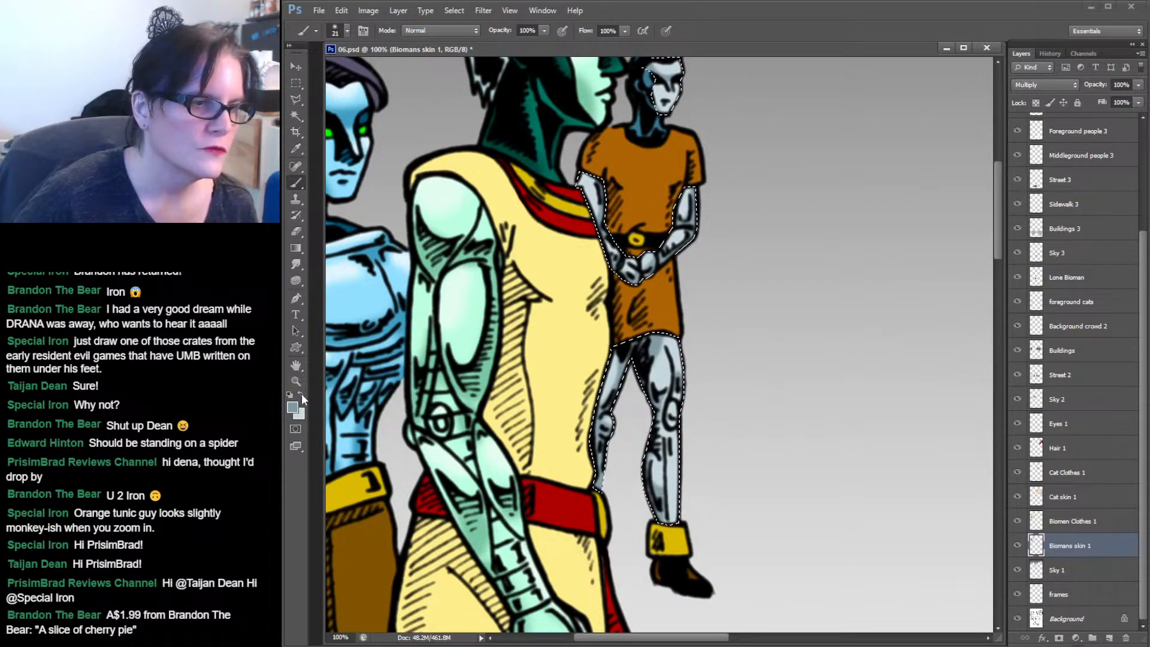
Swap colours and set the foreground to a pale highlight blue, #ebf9ff.
key("x")
left_click(293, 407)
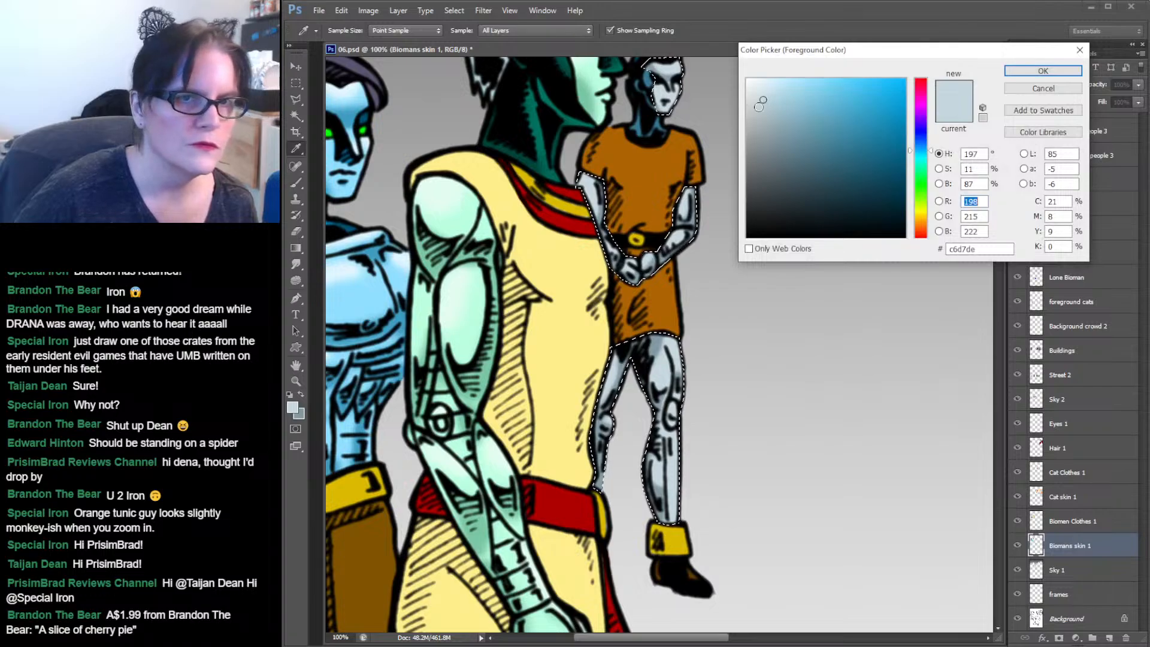
left_click_drag(763, 90, 758, 75)
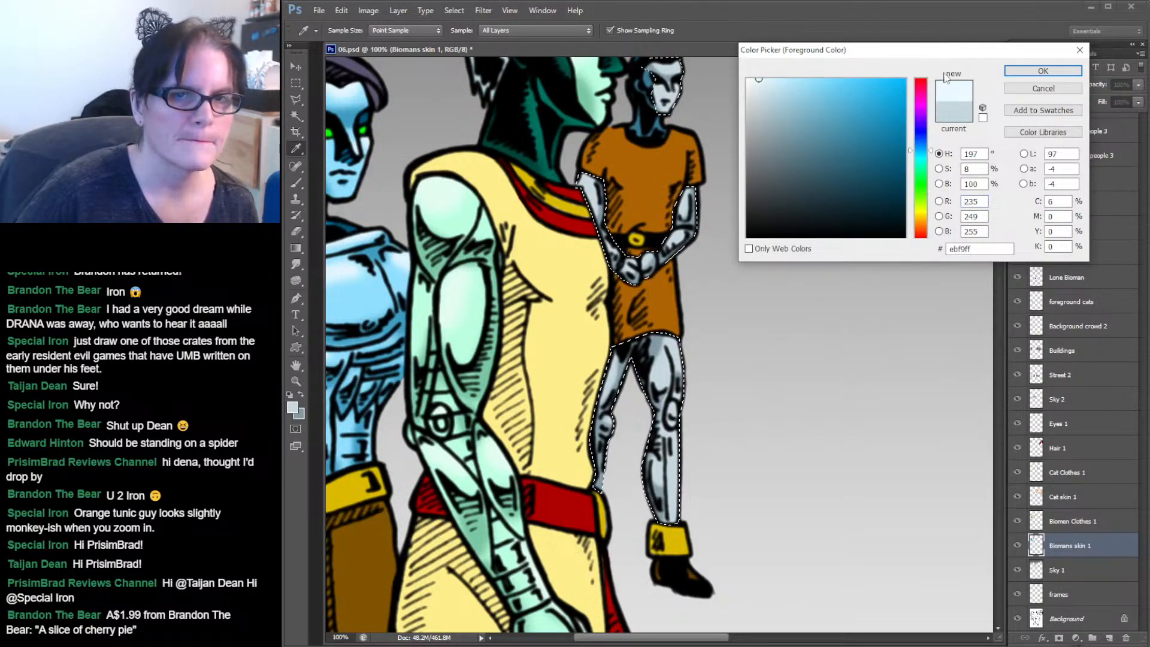
left_click(1042, 70)
Toggle the selection off and on while panning to inspect the silver biomen's shading.
key("ctrl+d")
left_click_drag(789, 133, 786, 209)
key("ctrl+shift+d")
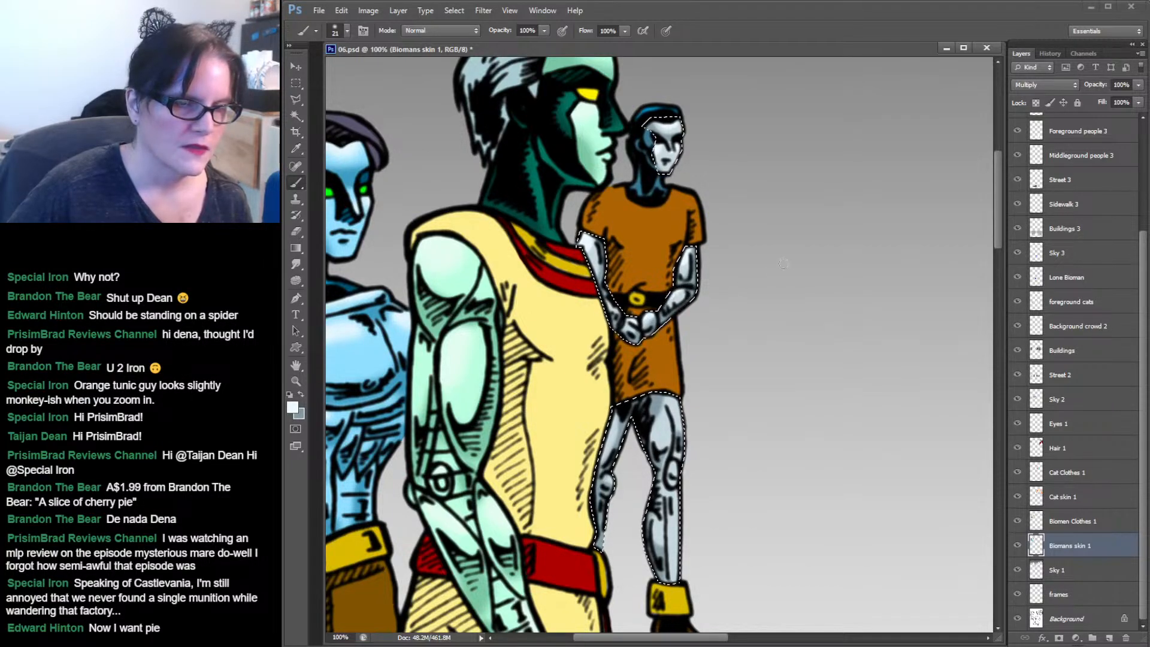
left_click_drag(808, 262, 810, 179)
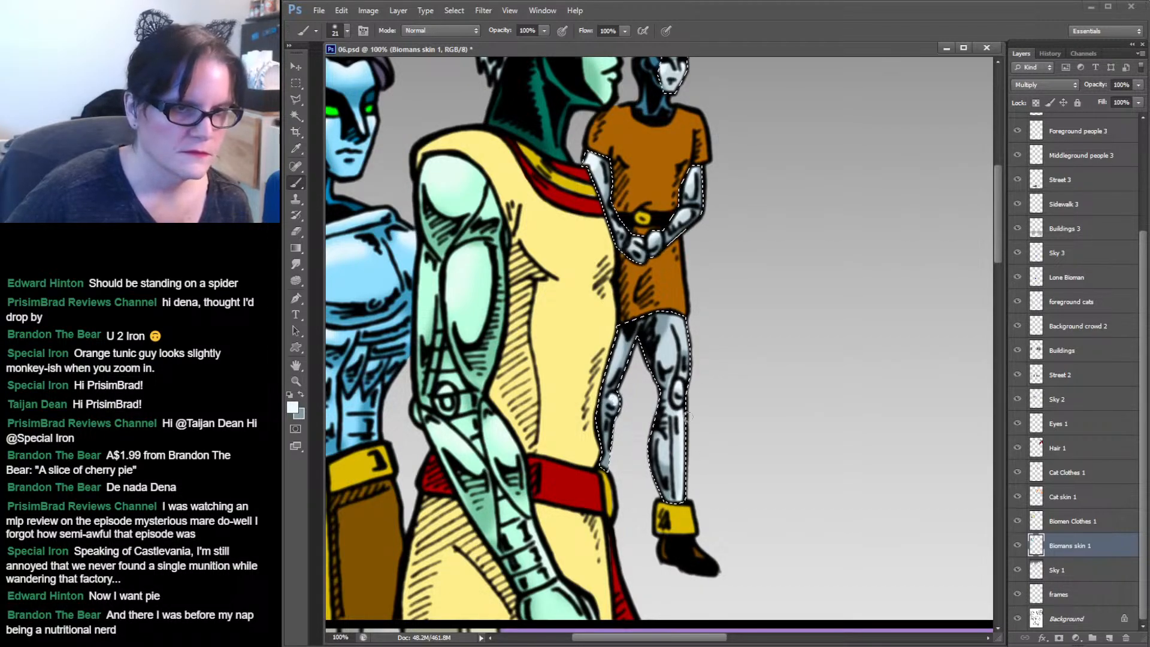
key("ctrl+d")
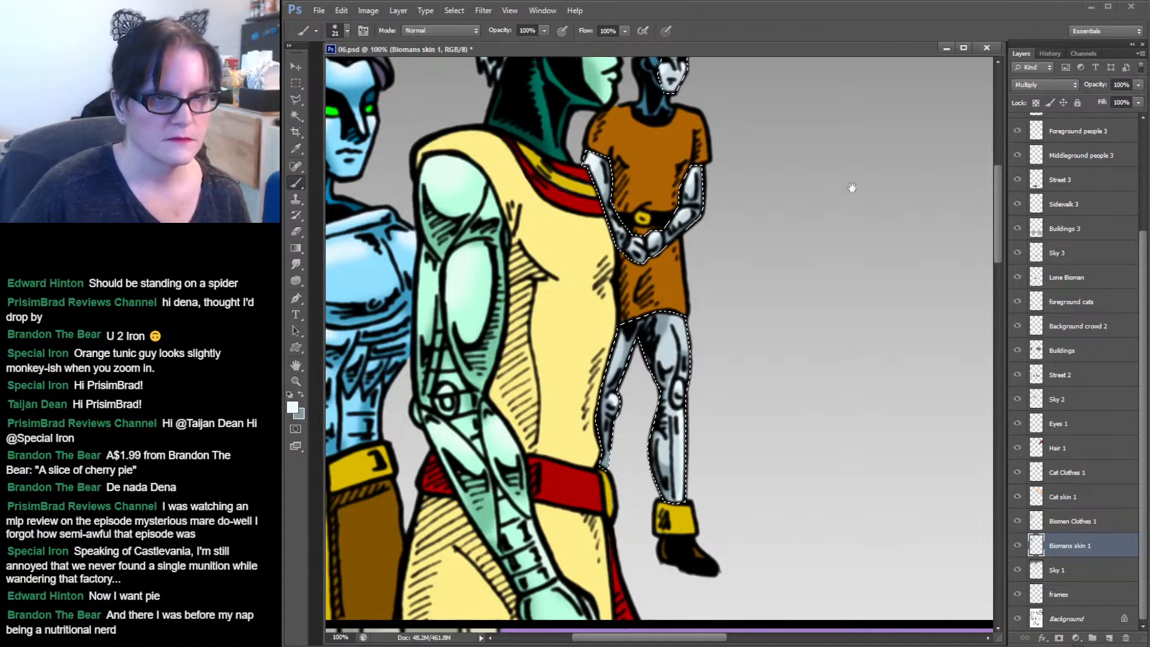
left_click_drag(851, 185, 832, 272)
key("ctrl+shift+d")
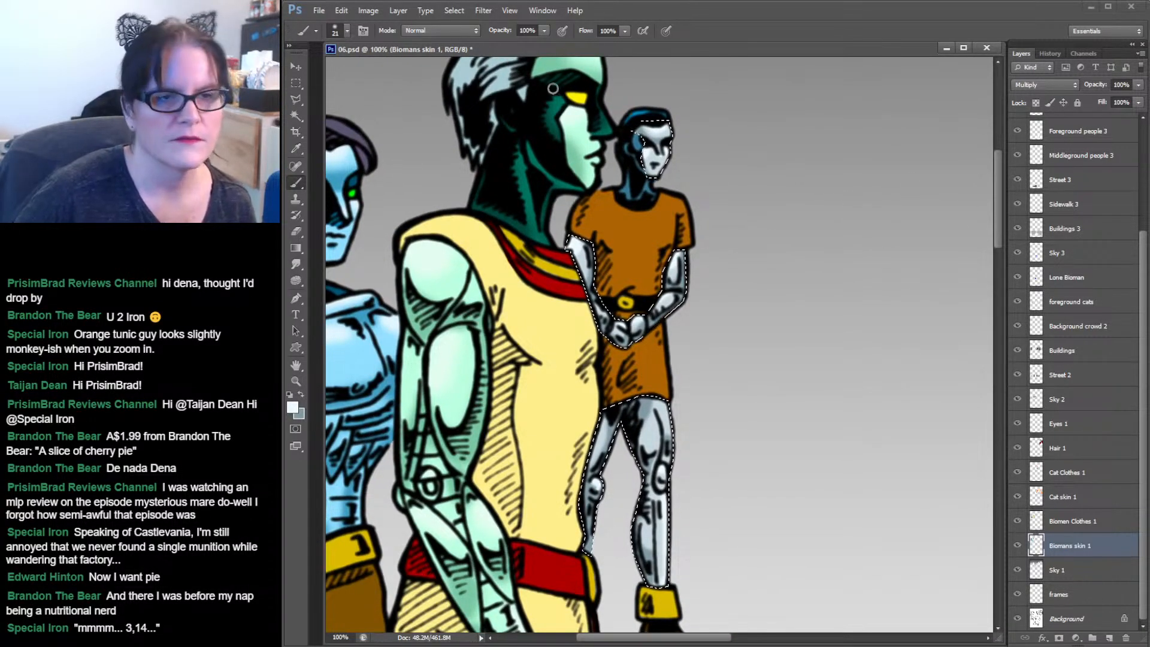
Select the silver biomen's head and neck area with the Magic Wand.
left_click(296, 116)
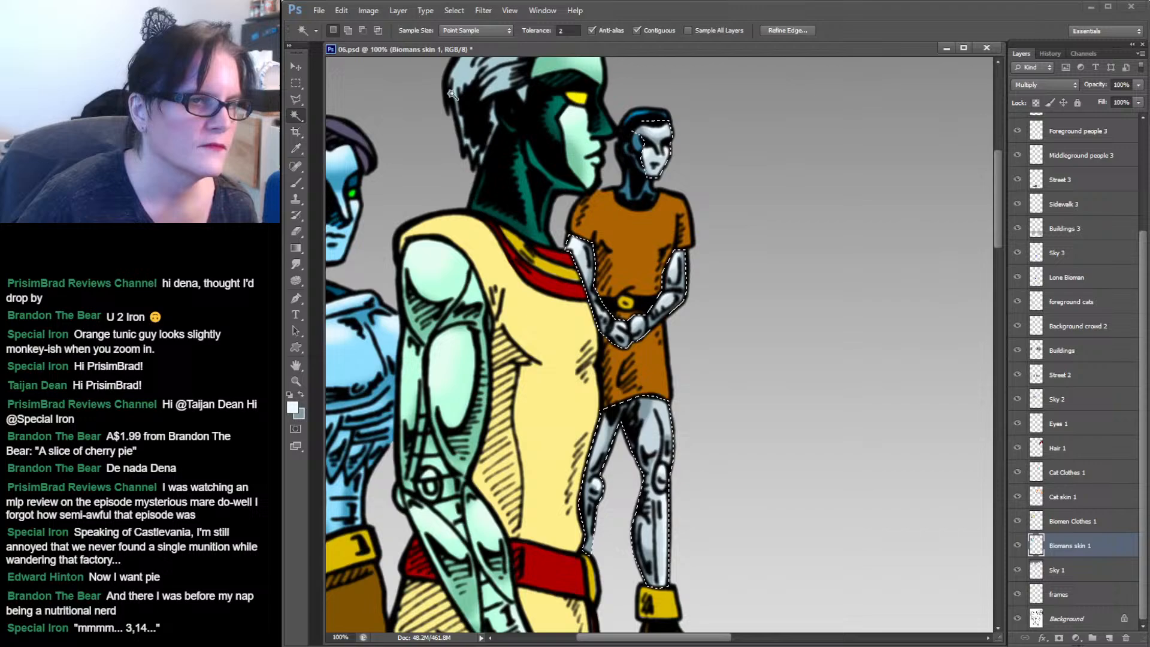
left_click(655, 144)
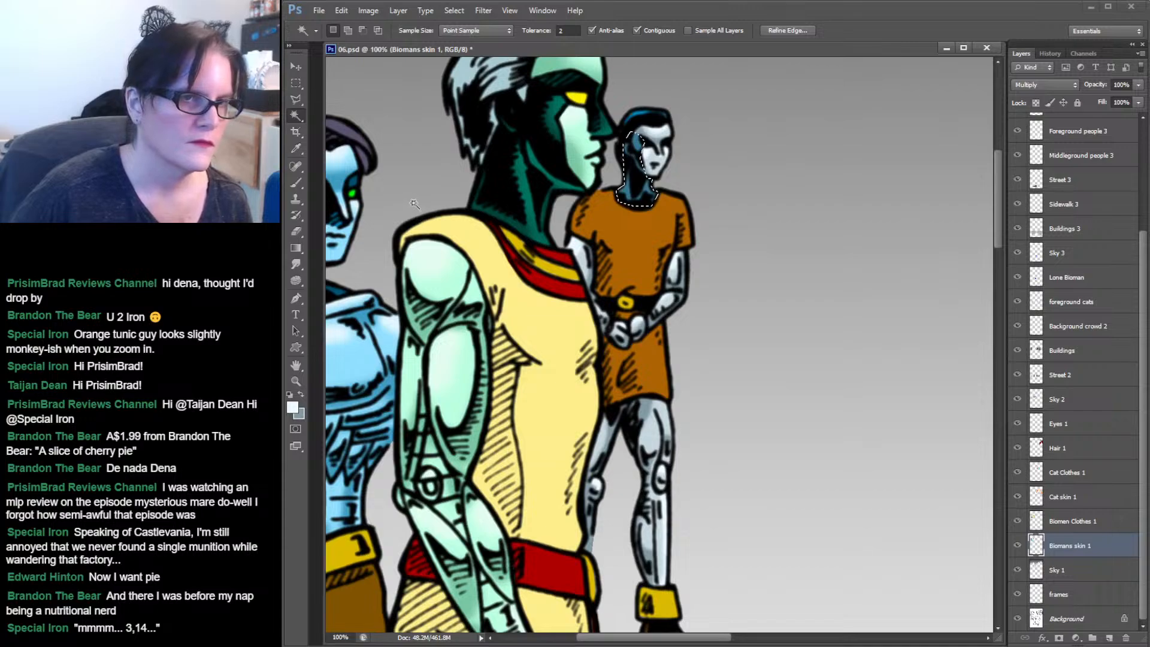
Sample the dark skin colour from the silver biomen's head and adjust it slightly darker in the colour picker.
left_click(297, 148)
left_click(636, 133)
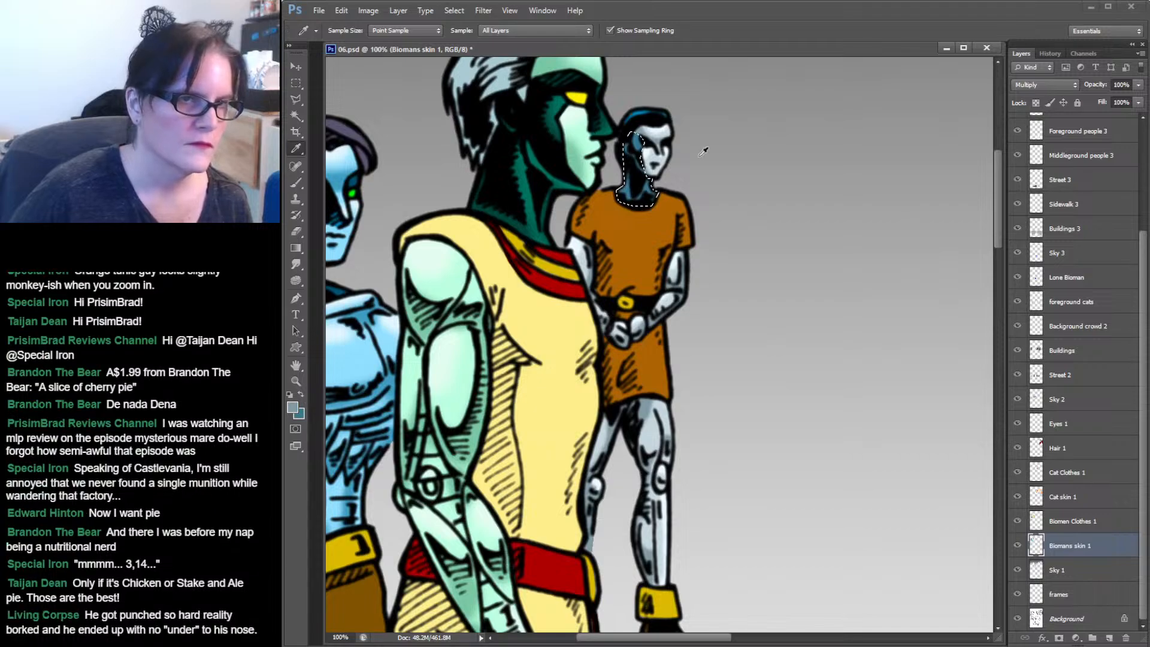
left_click(637, 139)
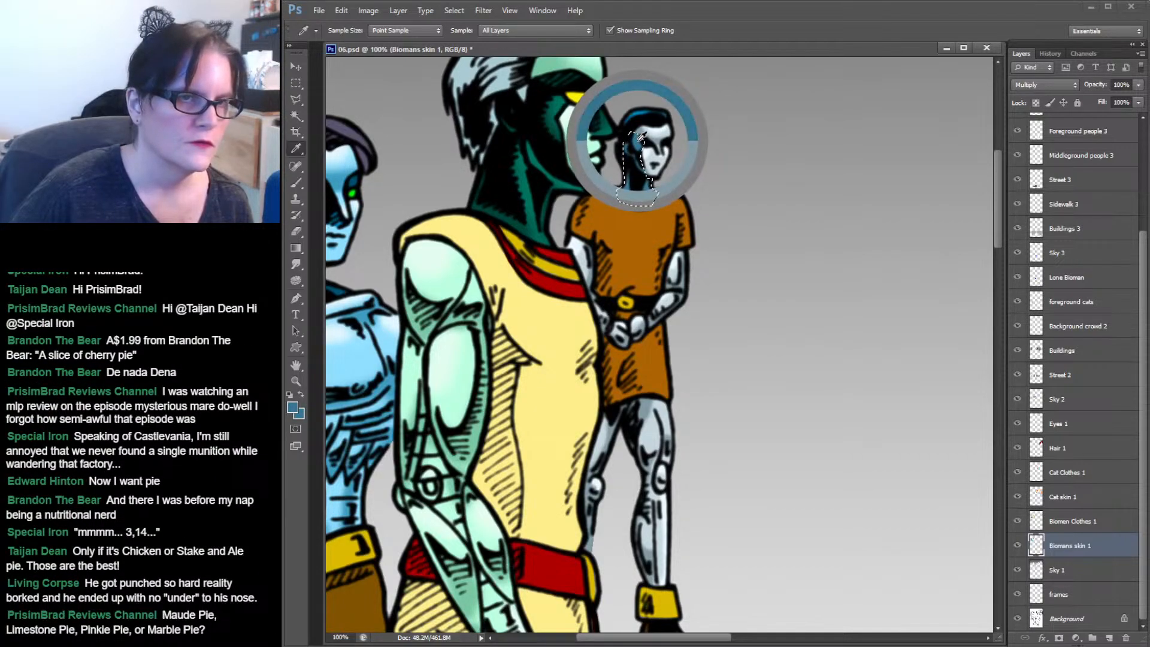
left_click(293, 409)
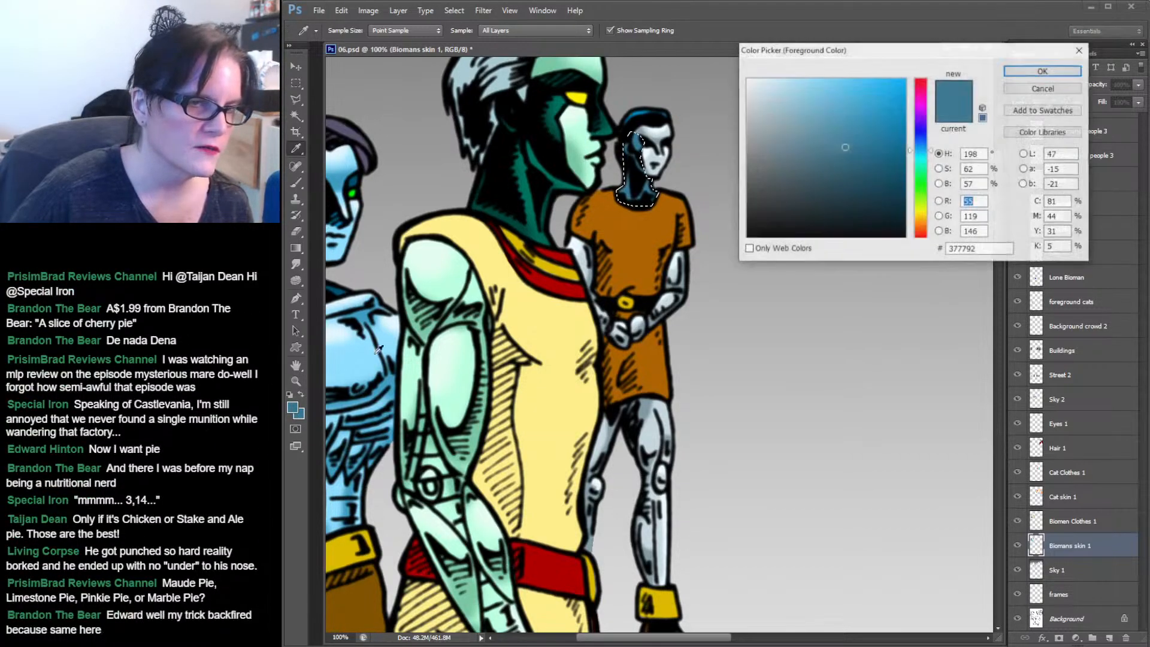
left_click_drag(845, 148, 856, 179)
left_click(1041, 72)
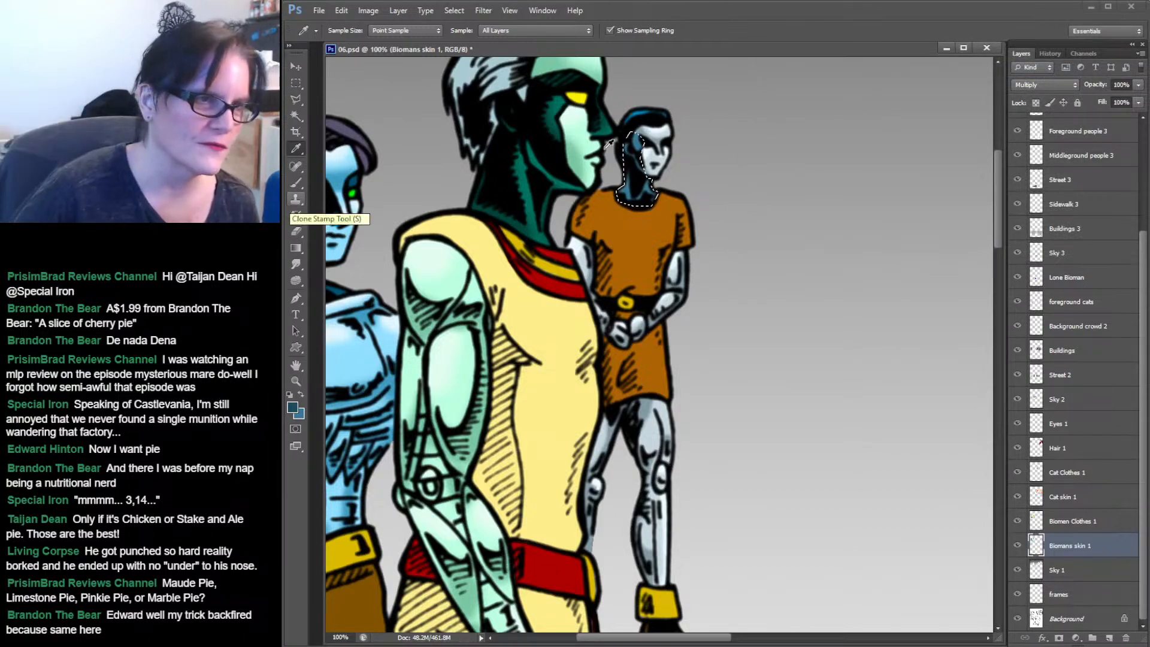
Switch to the Brush and load the Biomans skin 1 layer's contents as a selection.
left_click(296, 182)
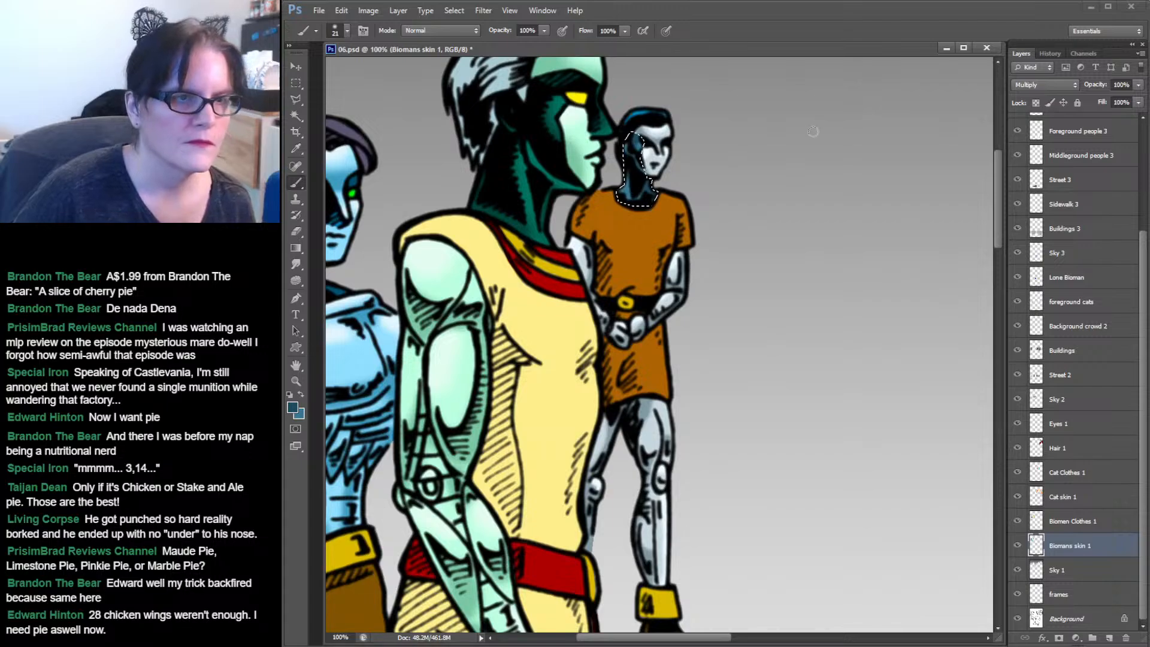
left_click(1032, 549, "ctrl")
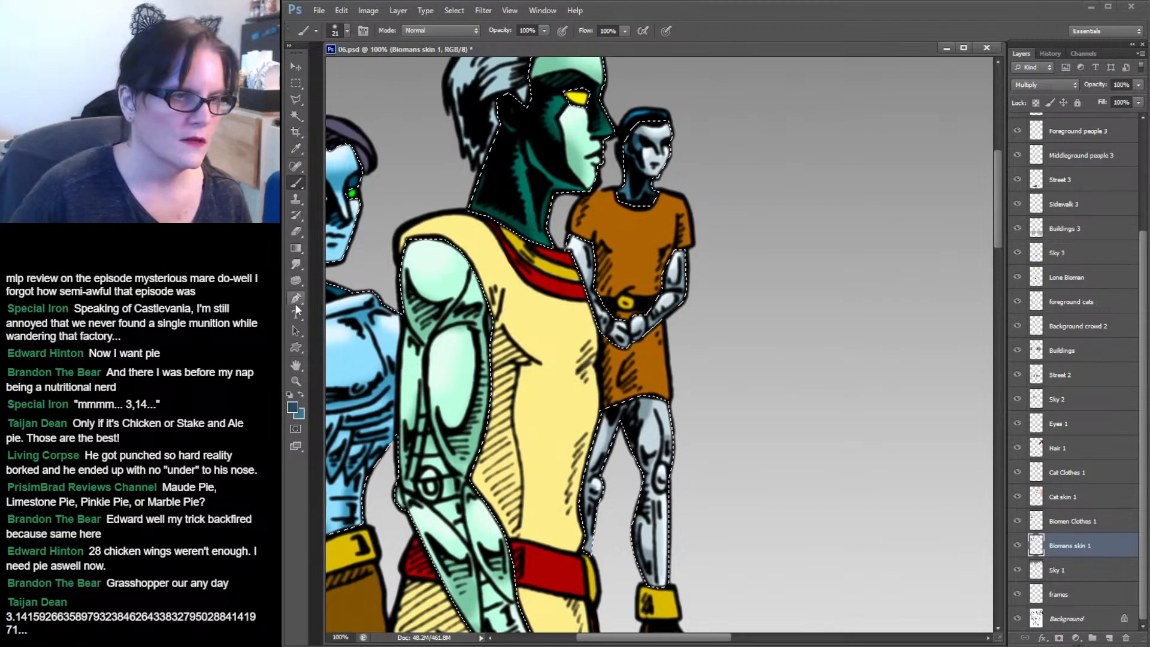
Smudge the silver biomen's face shading with a soft 17 px Smudge brush at 39% strength.
left_click(295, 381)
left_click(653, 222)
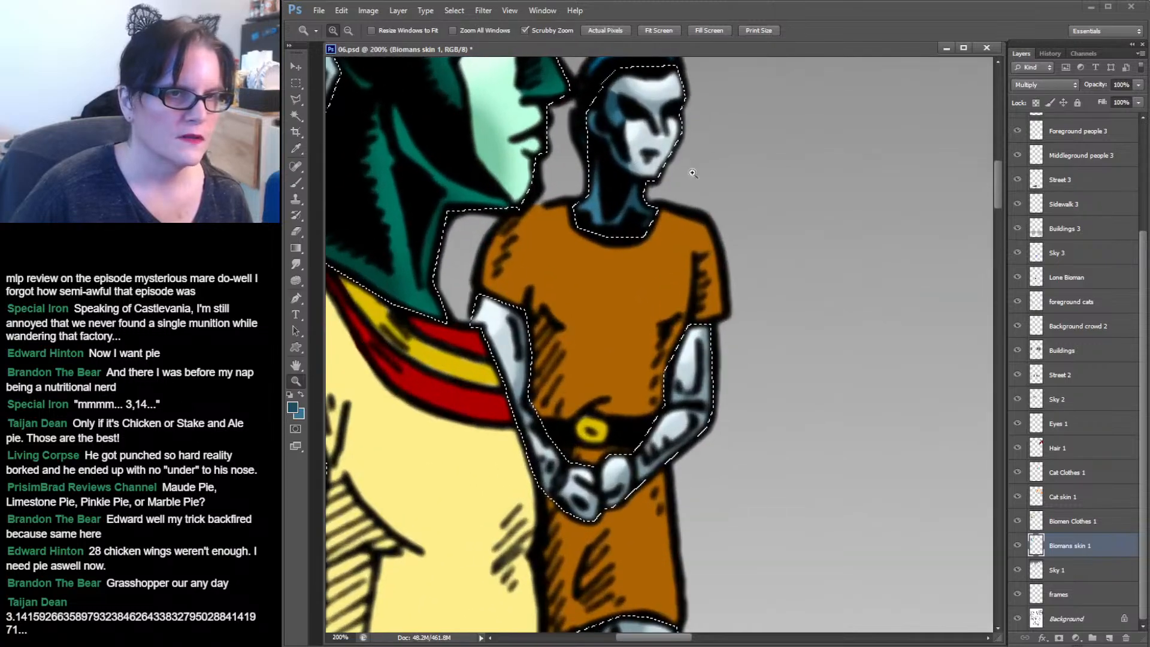
scroll(654, 222, "up", 2)
left_click_drag(654, 222, 654, 230)
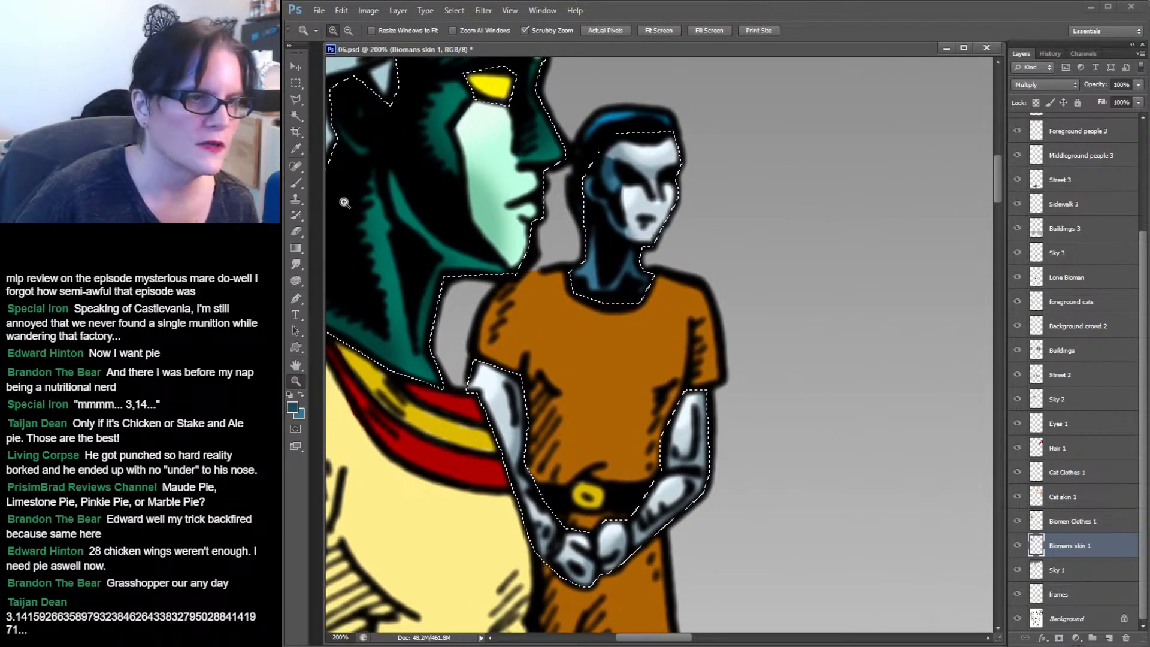
left_click(297, 265)
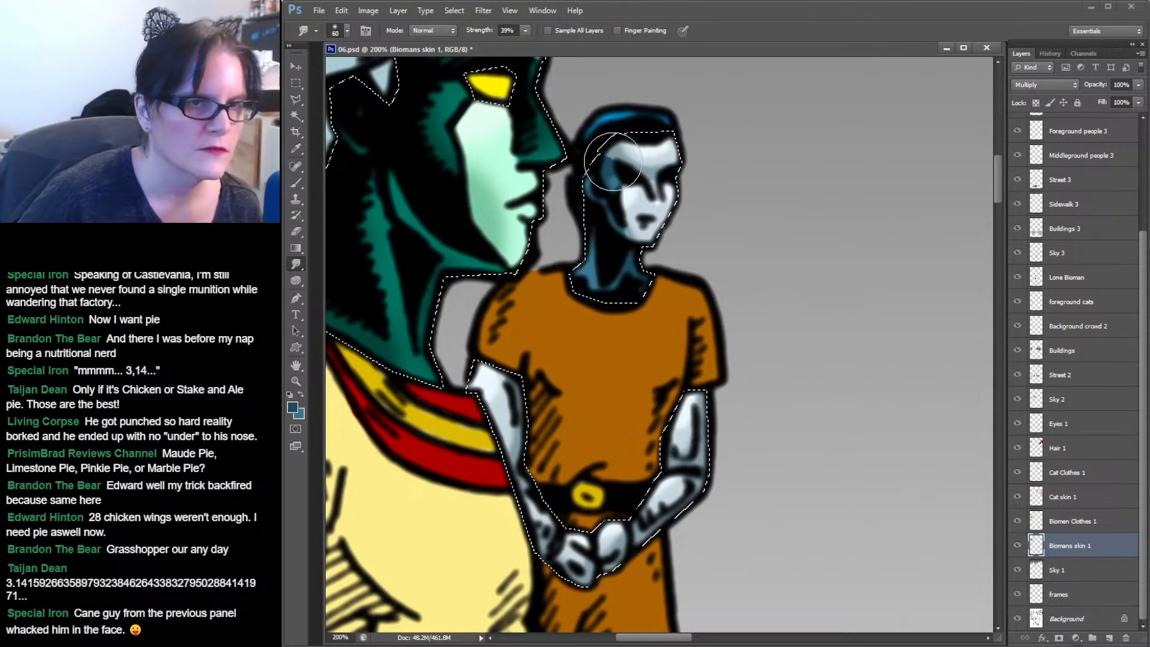
left_click(348, 30)
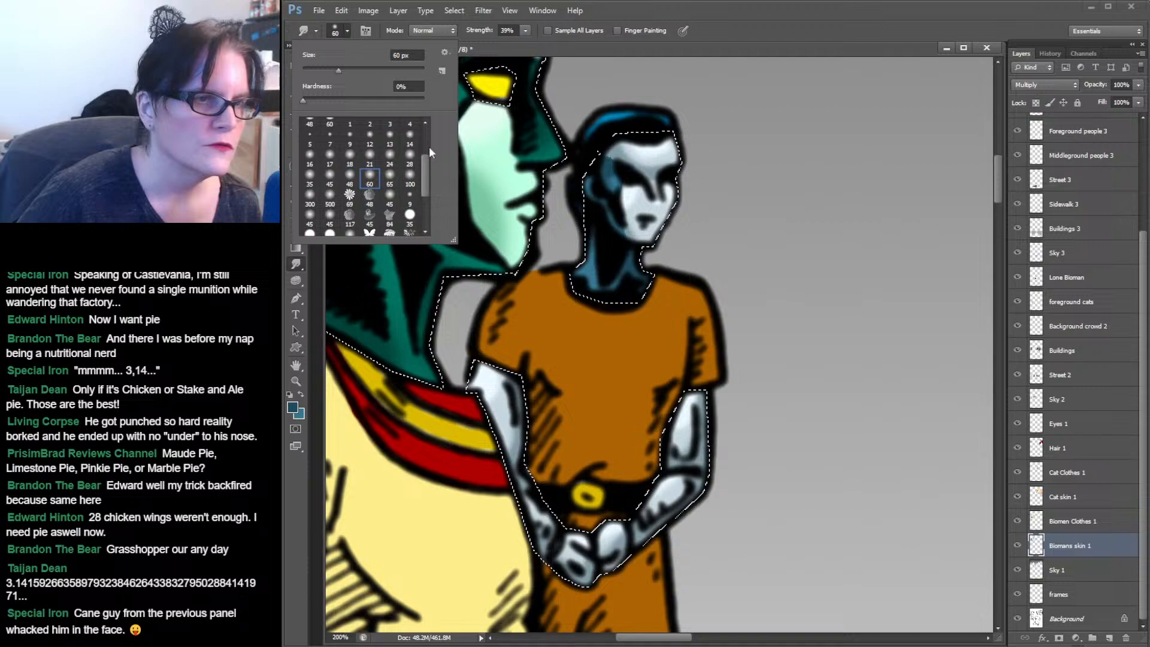
left_click(329, 179)
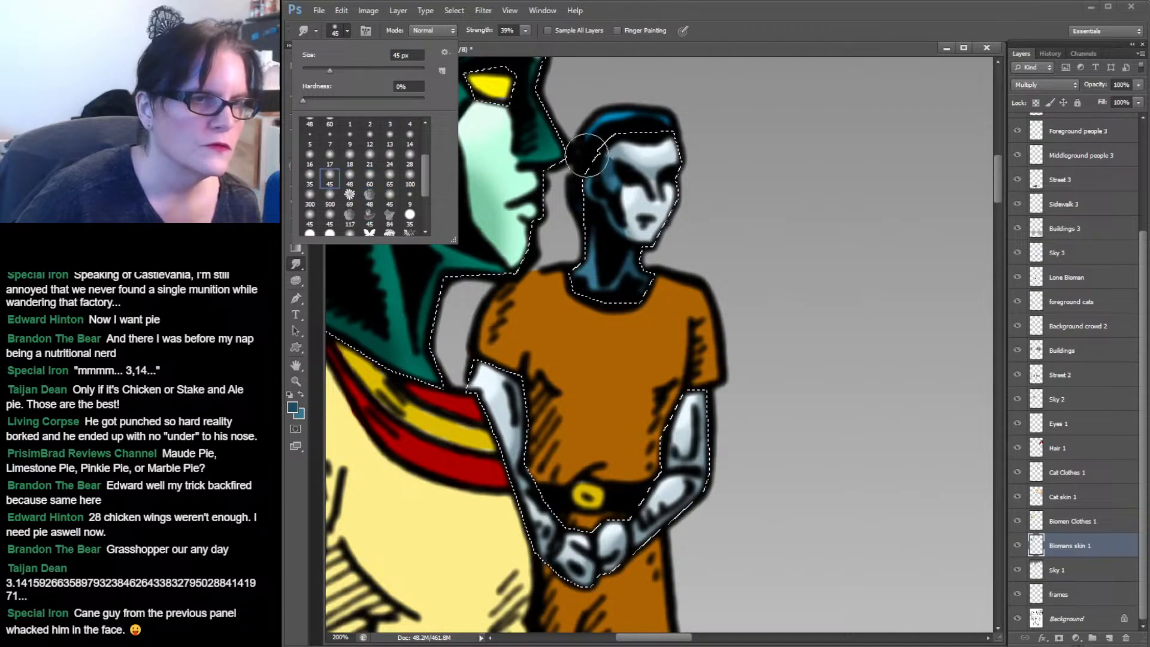
left_click(330, 157)
left_click(608, 159)
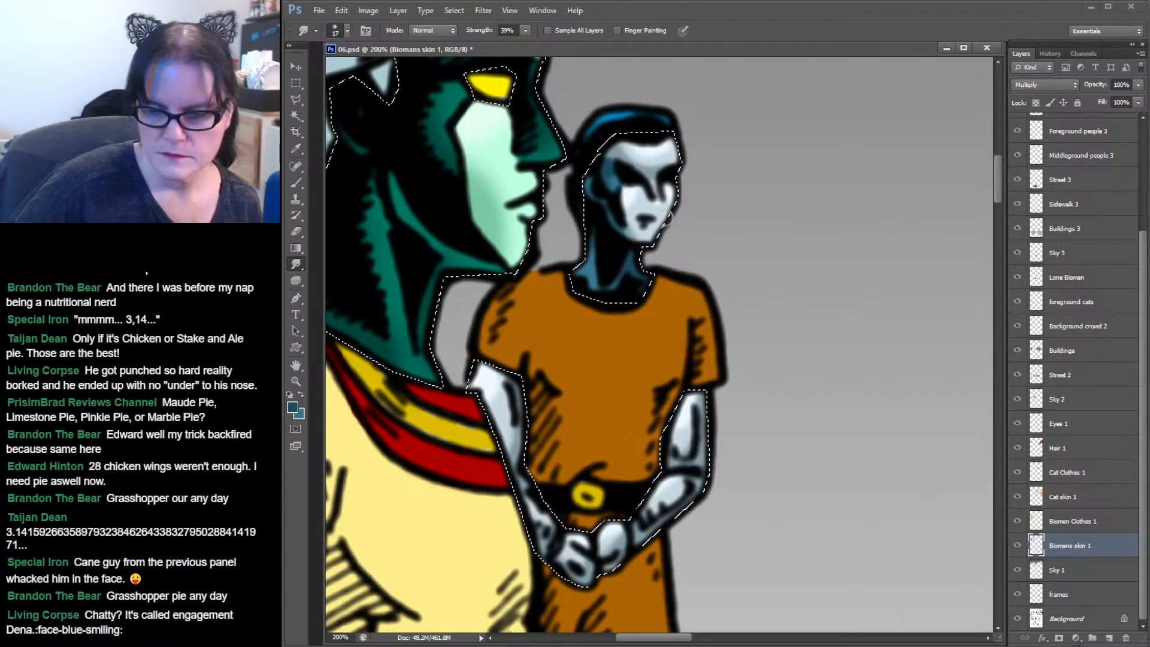
Save the document, deselect, and zoom out to 50% to view the whole group.
key("ctrl+s")
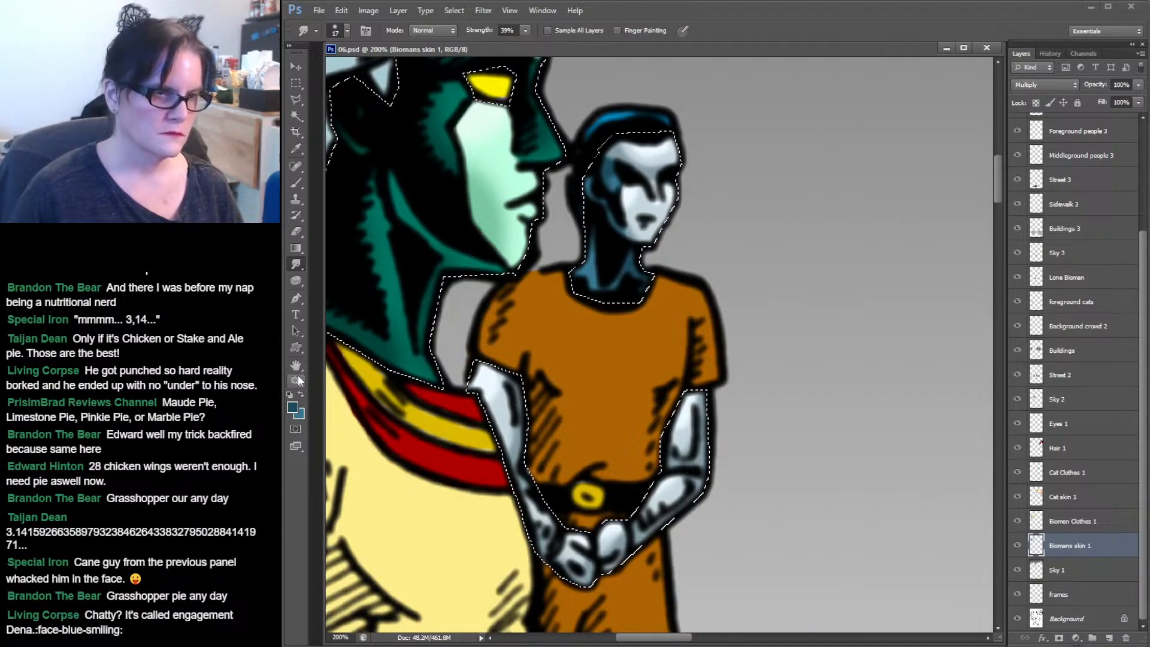
key("z")
key("ctrl+d")
left_click(756, 324, "alt")
left_click(756, 323, "alt")
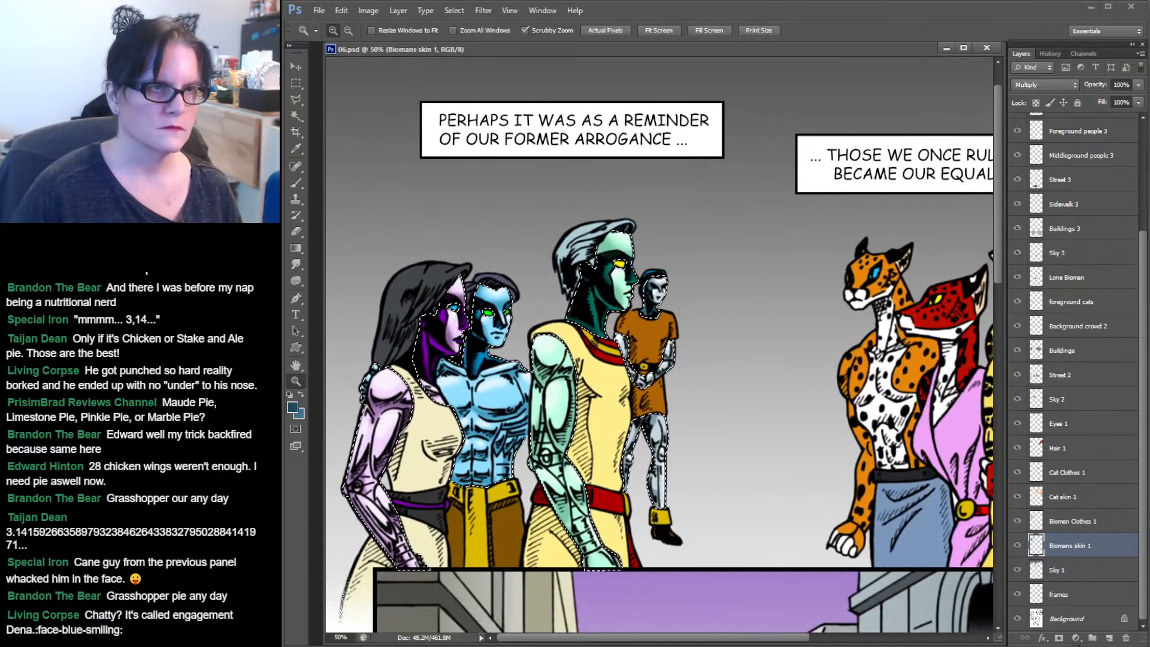
left_click(298, 84)
left_click(631, 173)
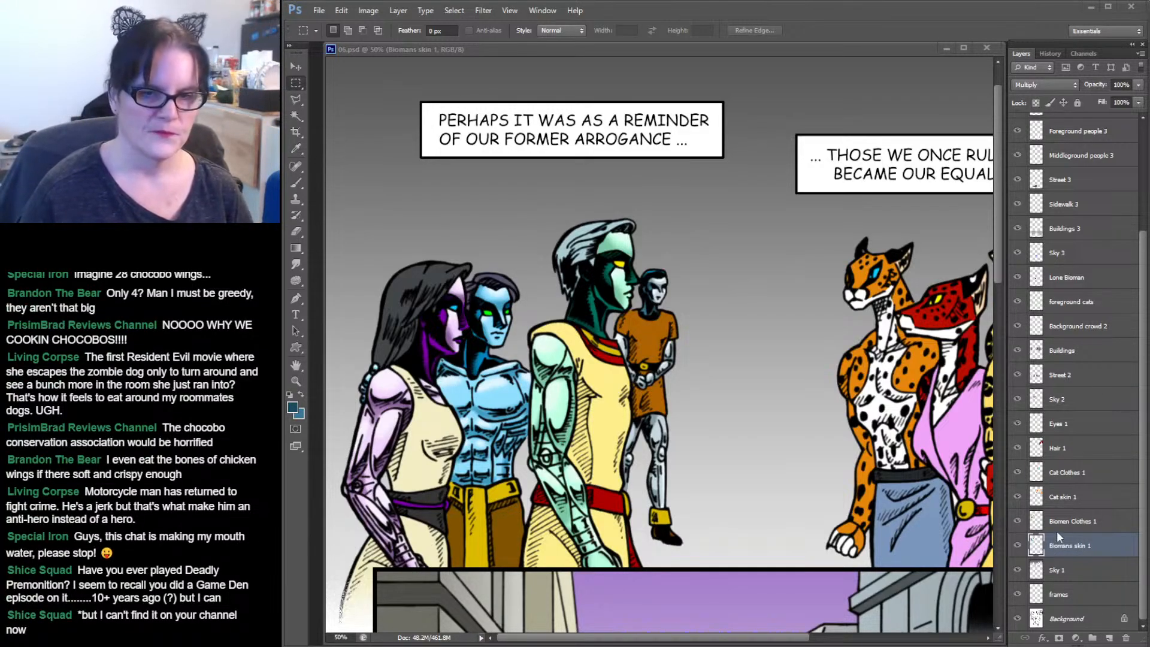
Load the Biomen Clothes 1 layer's selection, then select the female biomen's pale tunic with the Magic Wand.
left_click(1037, 522)
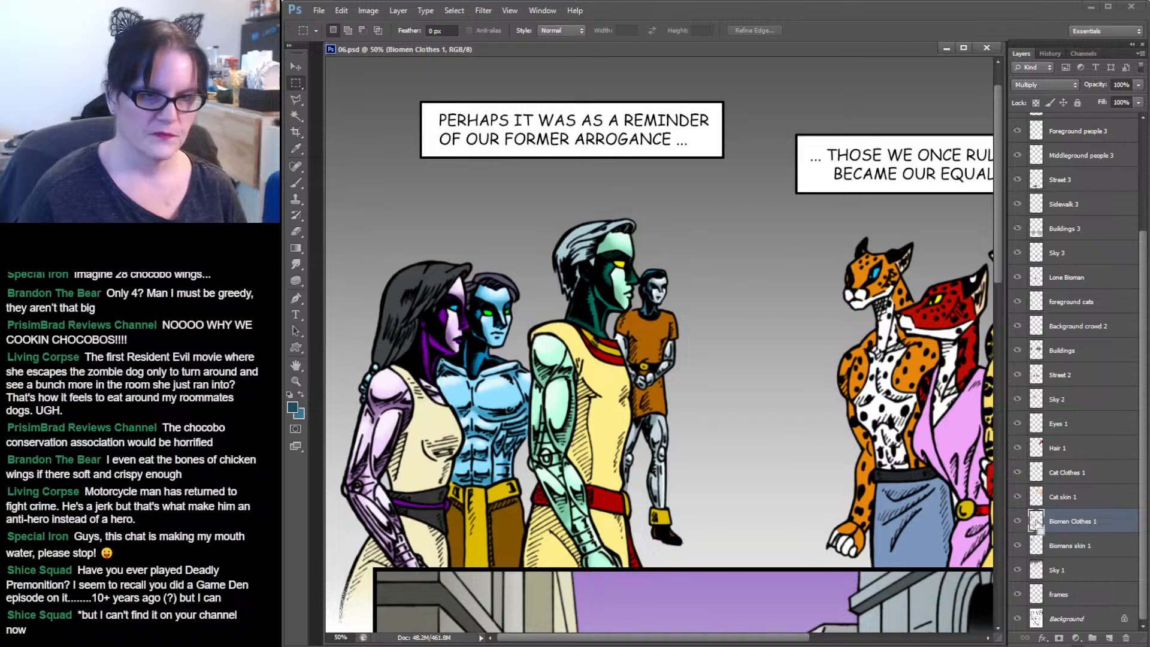
left_click(1036, 522, "ctrl")
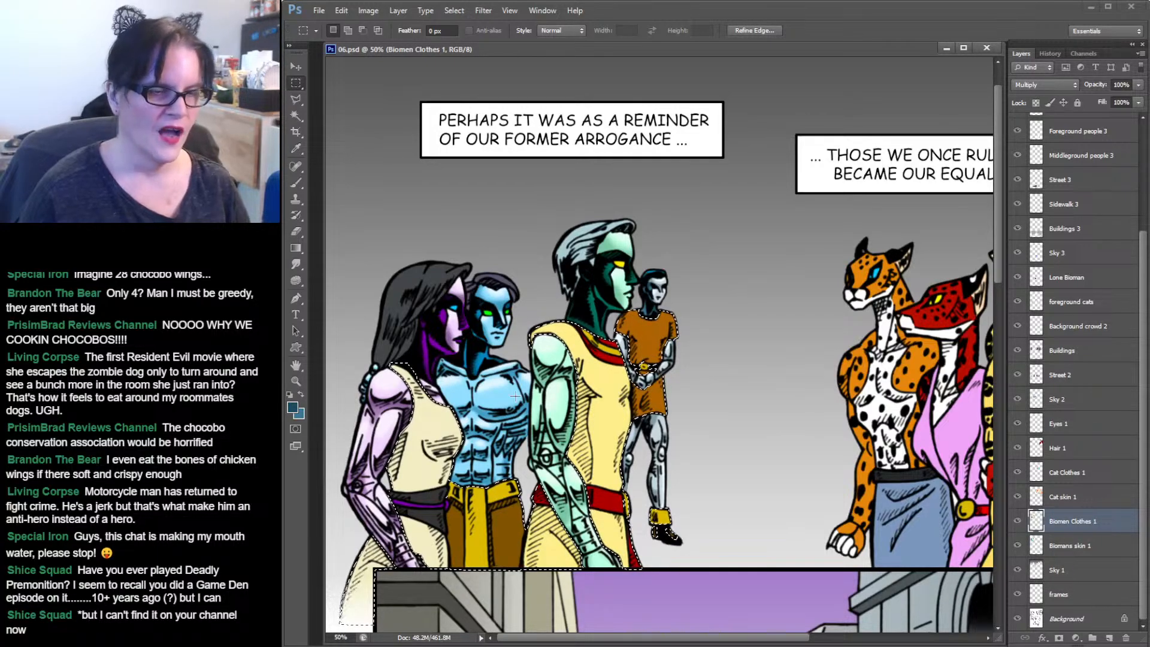
left_click(296, 381)
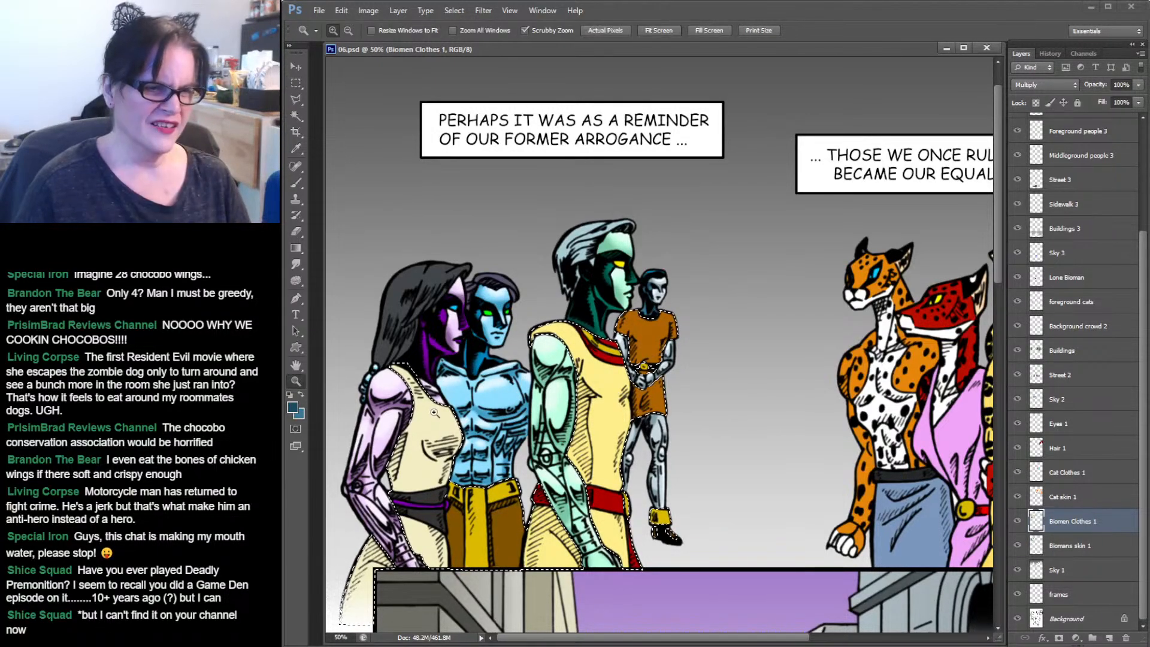
left_click(436, 412)
left_click(435, 412)
left_click_drag(496, 414, 607, 170)
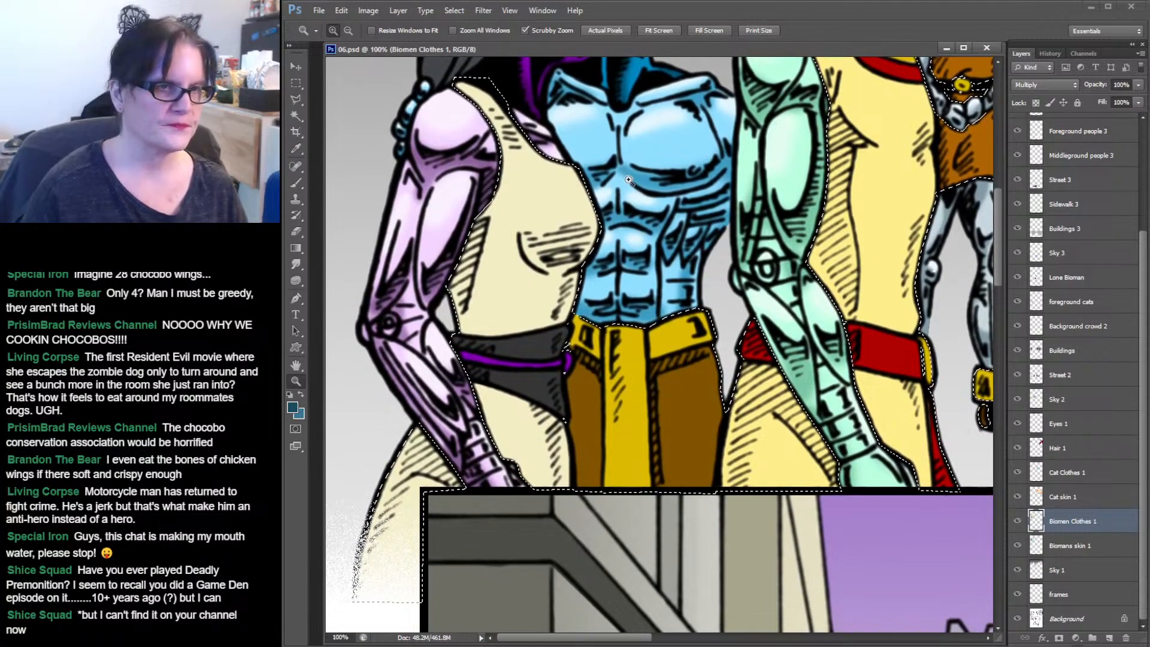
left_click(296, 115)
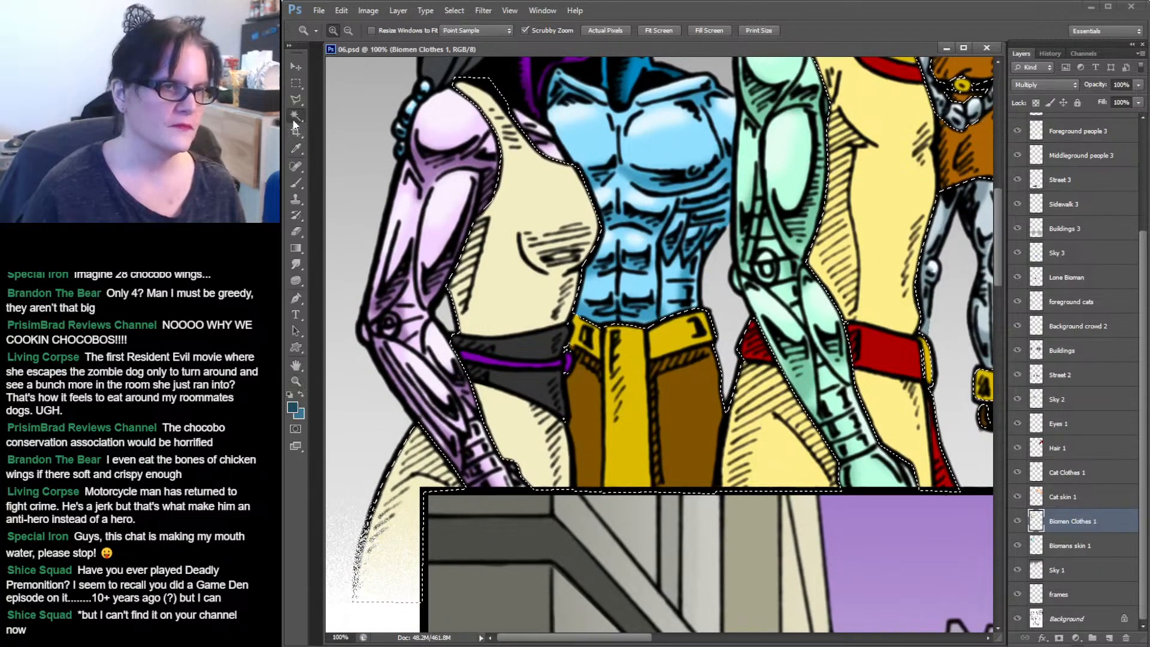
left_click(514, 225)
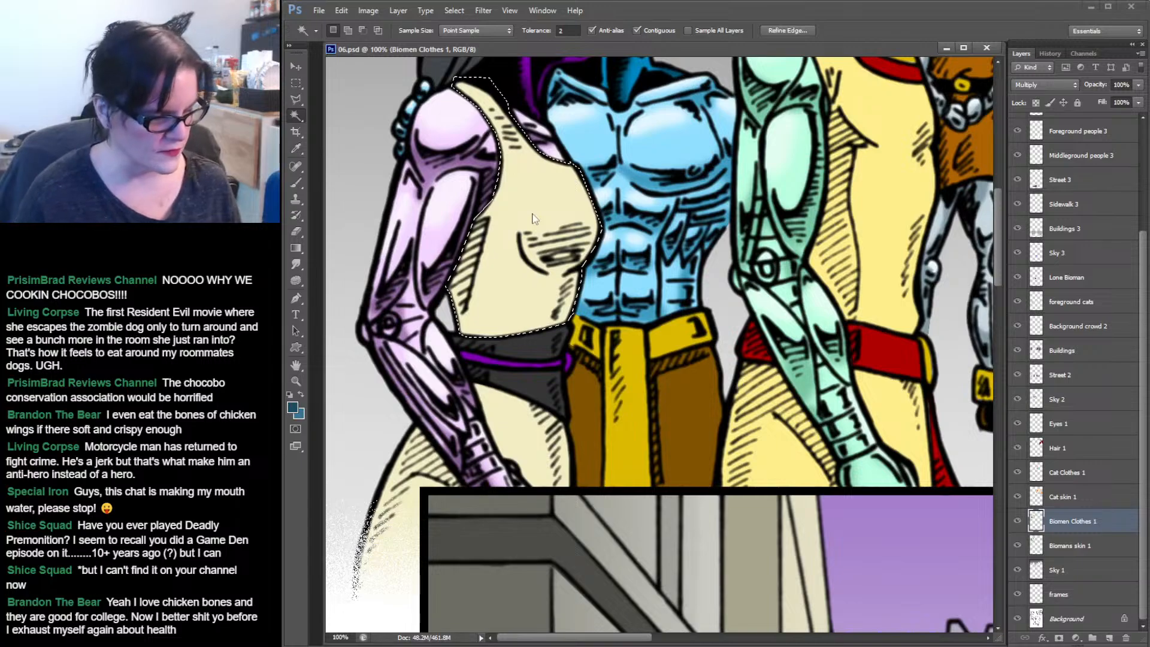
left_click(517, 427, "shift")
left_click(422, 466, "shift")
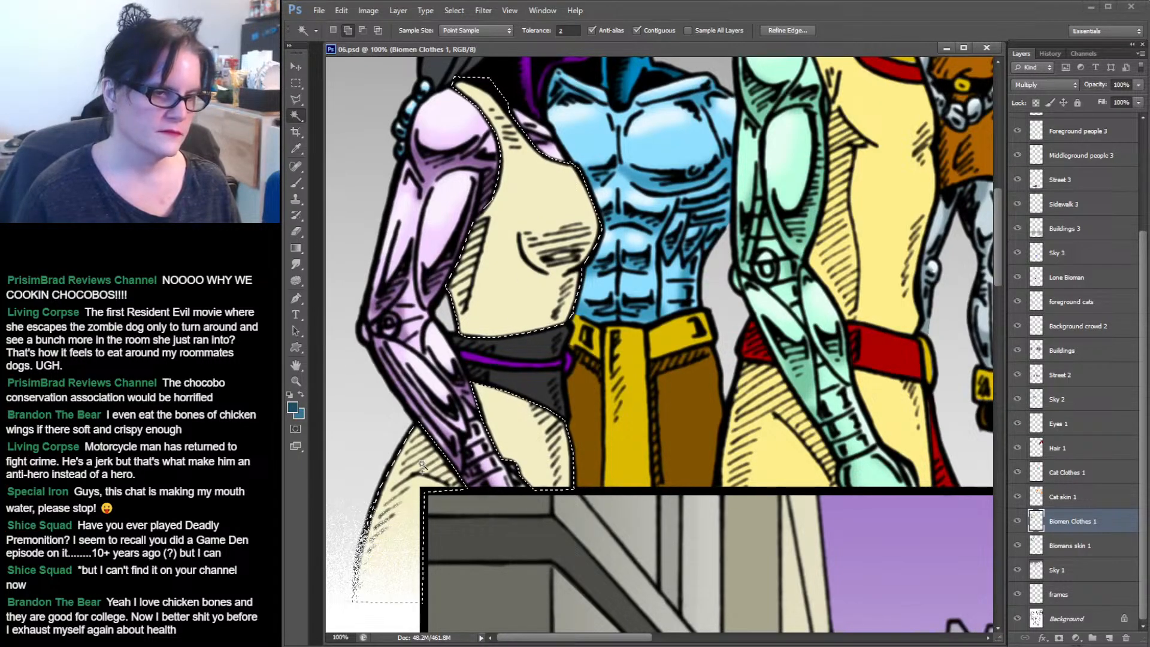
Sample the female biomen's tunic colour with the Eyedropper.
left_click(296, 148)
left_click(535, 177)
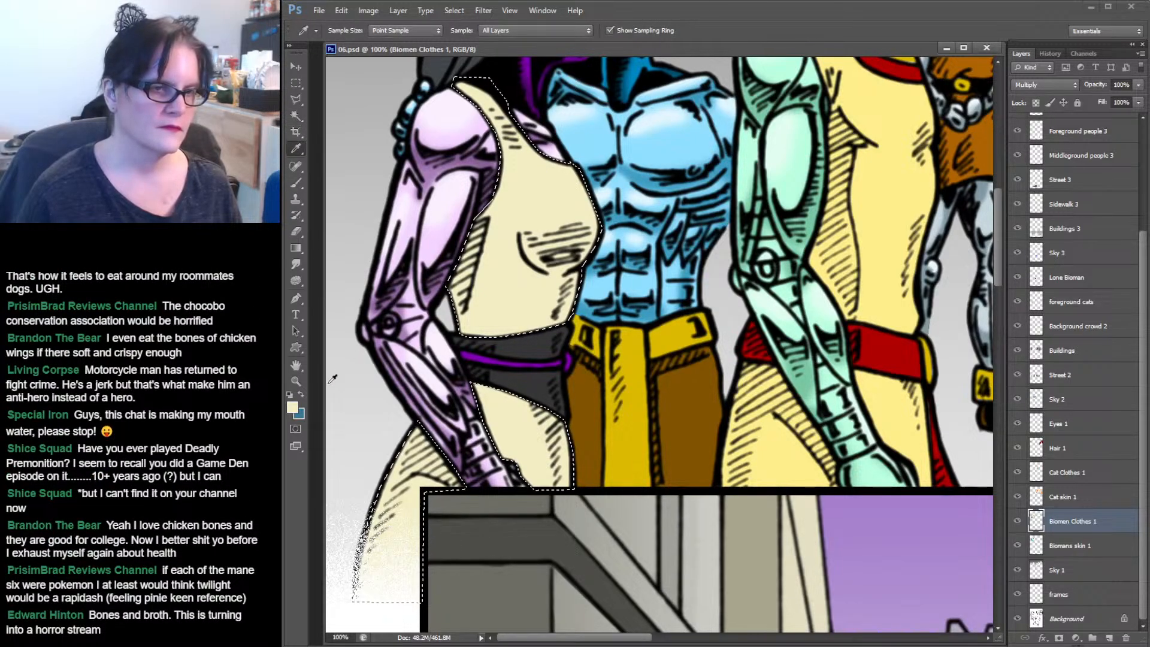
left_click(523, 204, "alt")
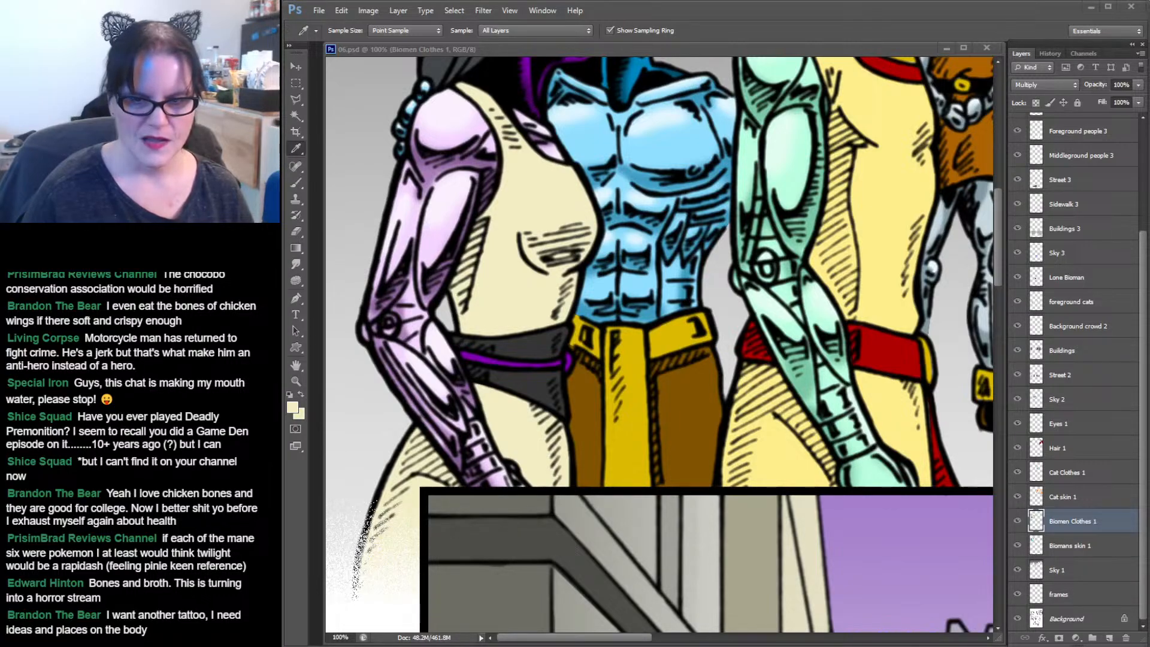
left_click(739, 16)
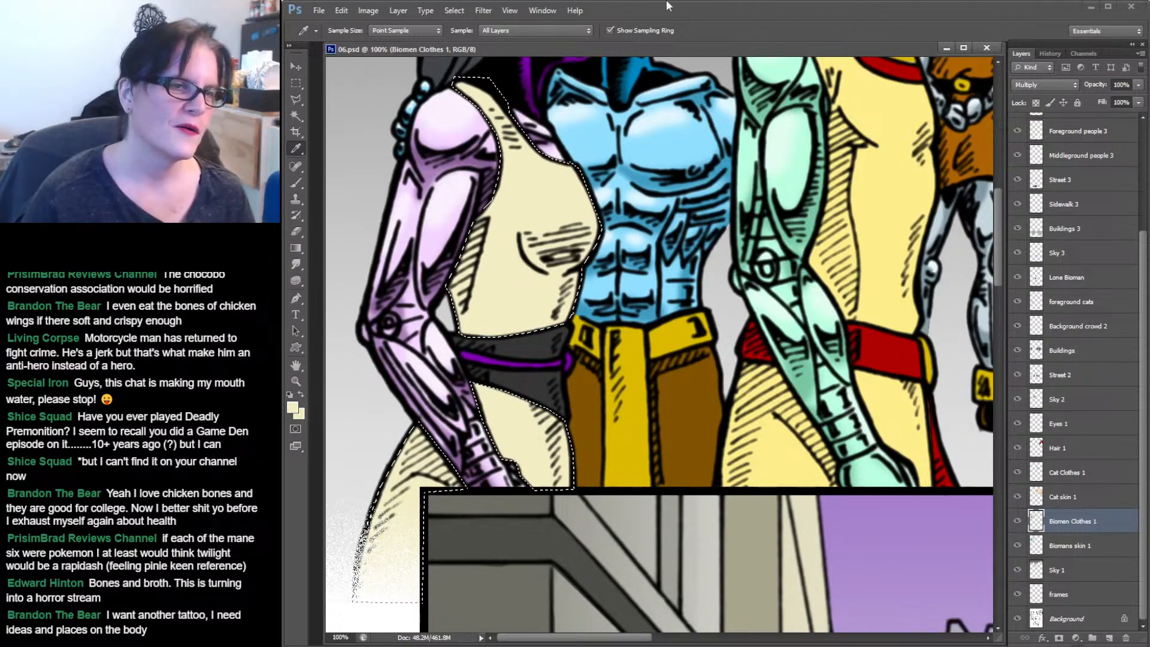
Set the foreground colour to #c3bc84 in the colour picker.
left_click(293, 410)
left_click(786, 114)
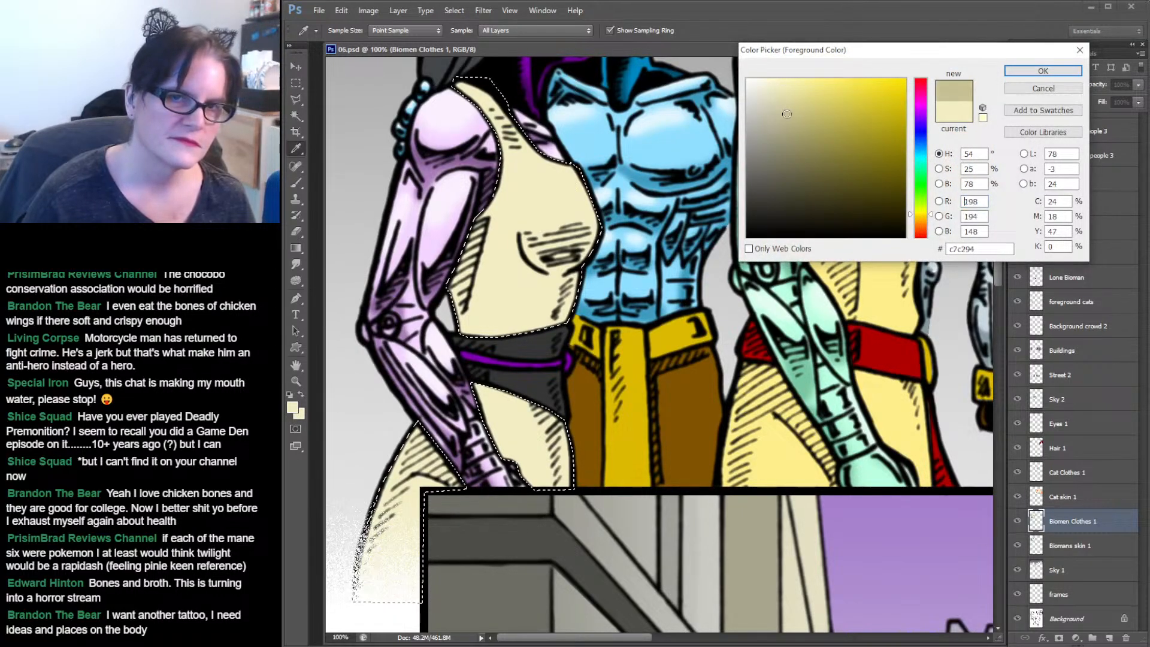
left_click_drag(787, 114, 794, 116)
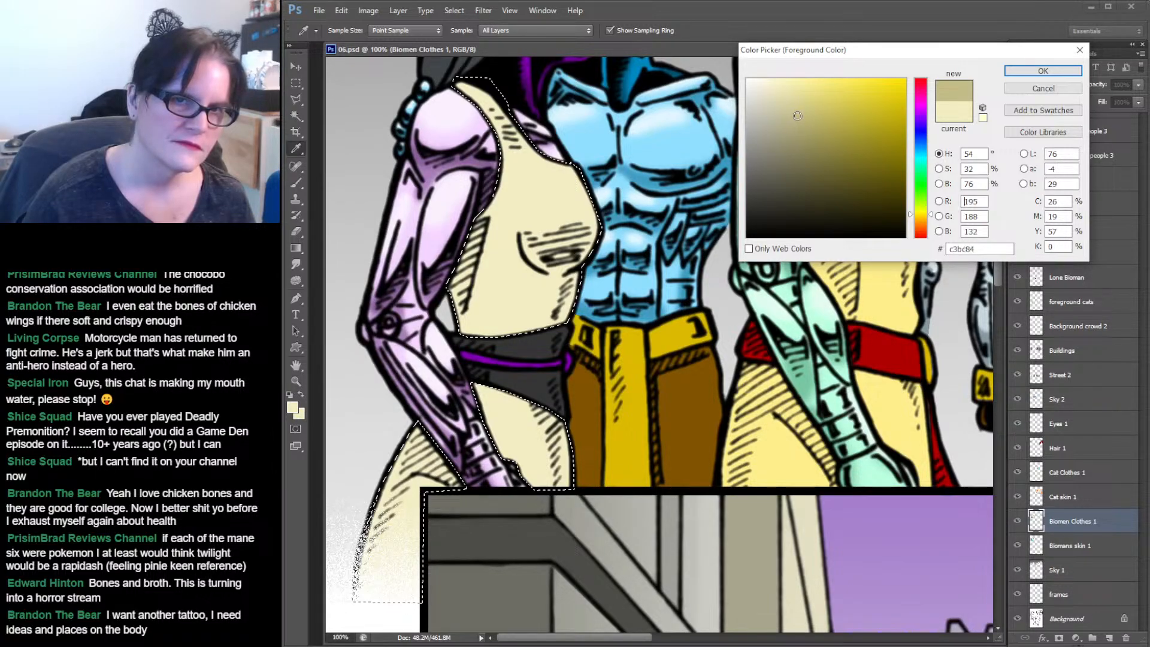
left_click(1051, 73)
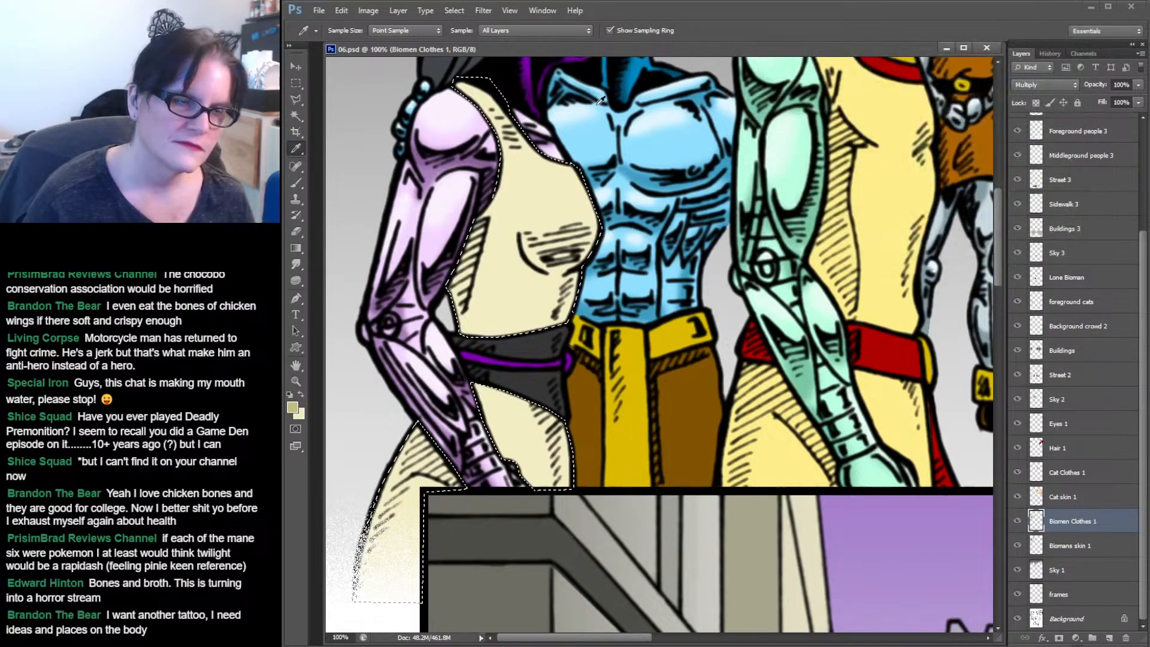
Set the foreground colour to a darker tan, #beb56b, and switch to the Brush tool.
left_click(295, 408)
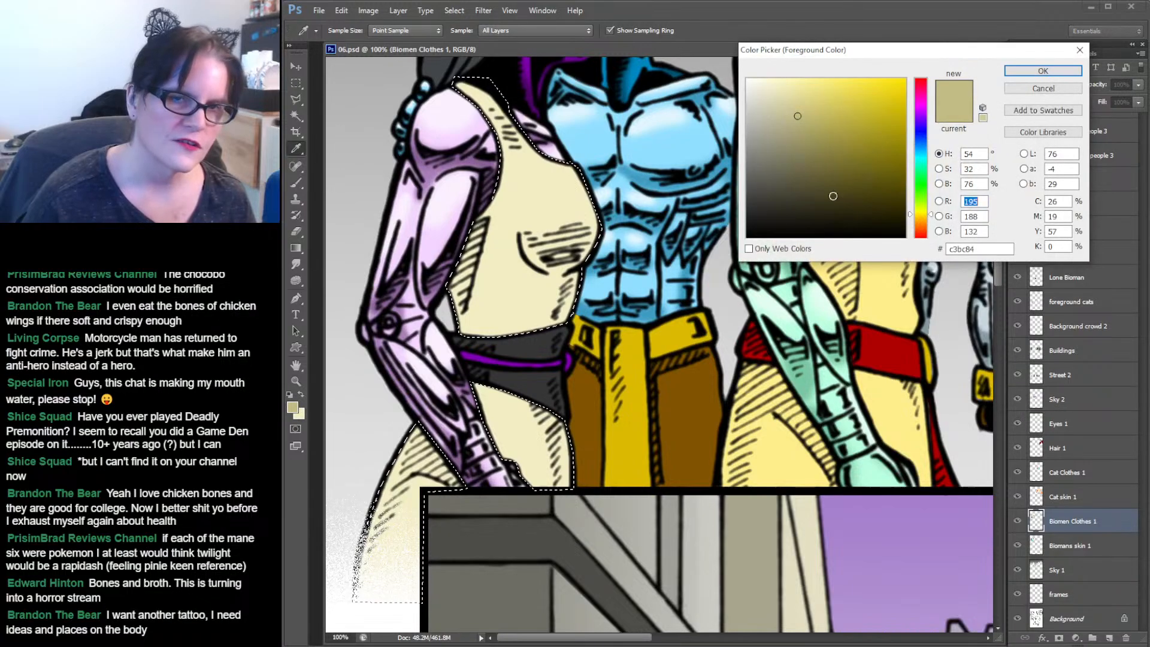
left_click(816, 119)
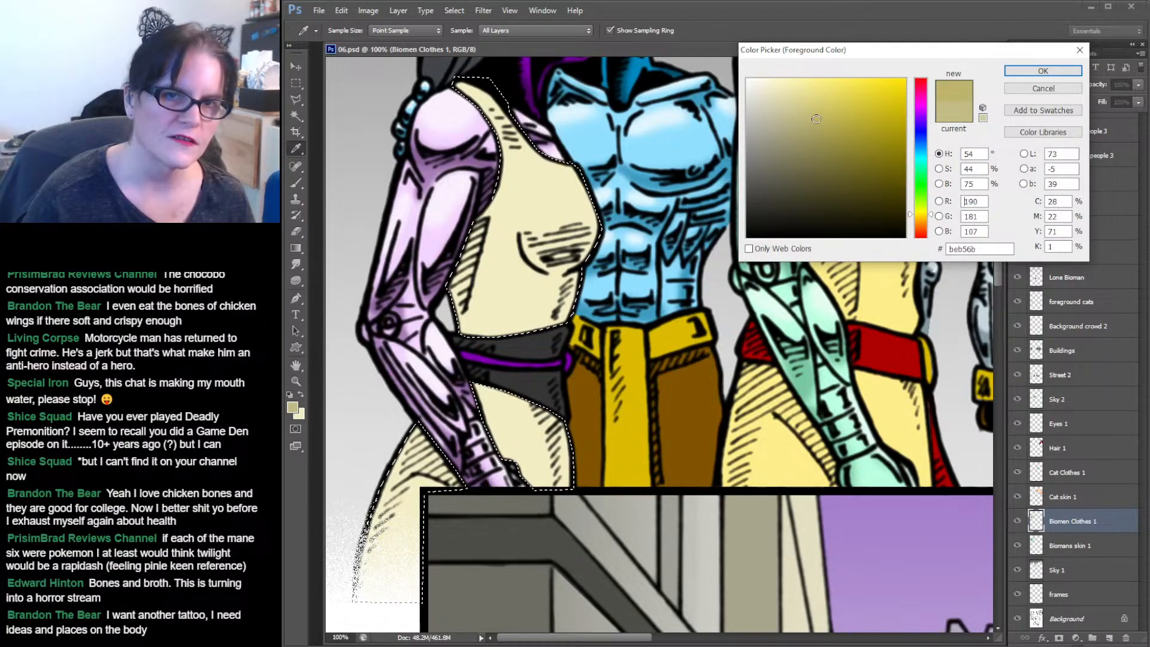
left_click(821, 119)
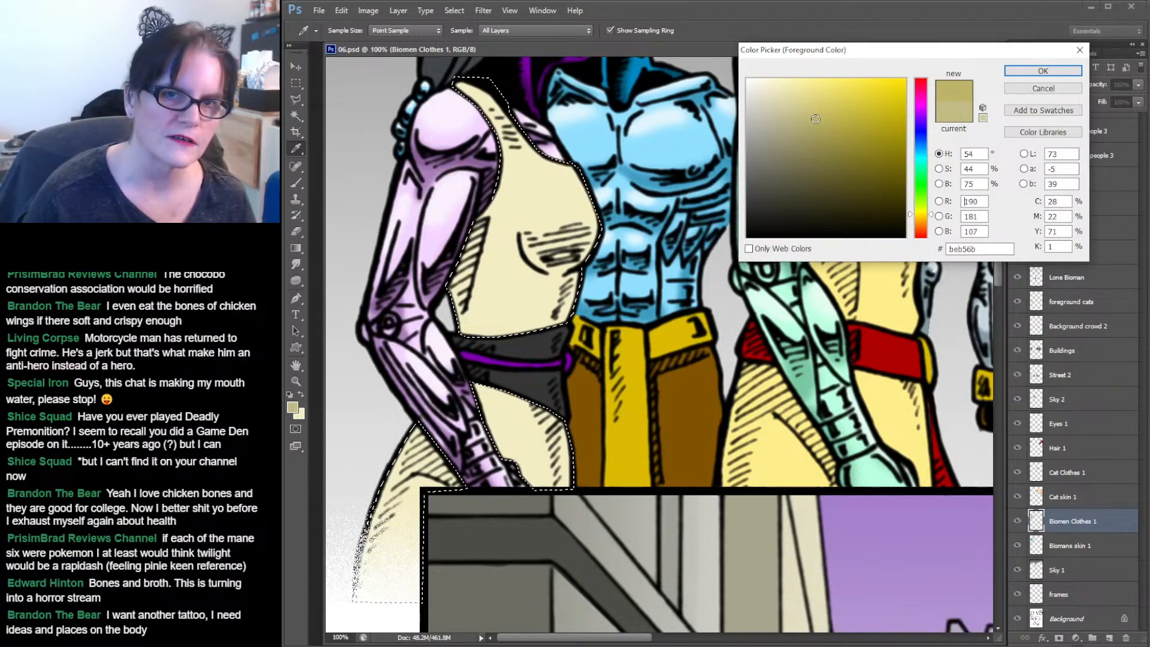
left_click(814, 118)
left_click(1023, 73)
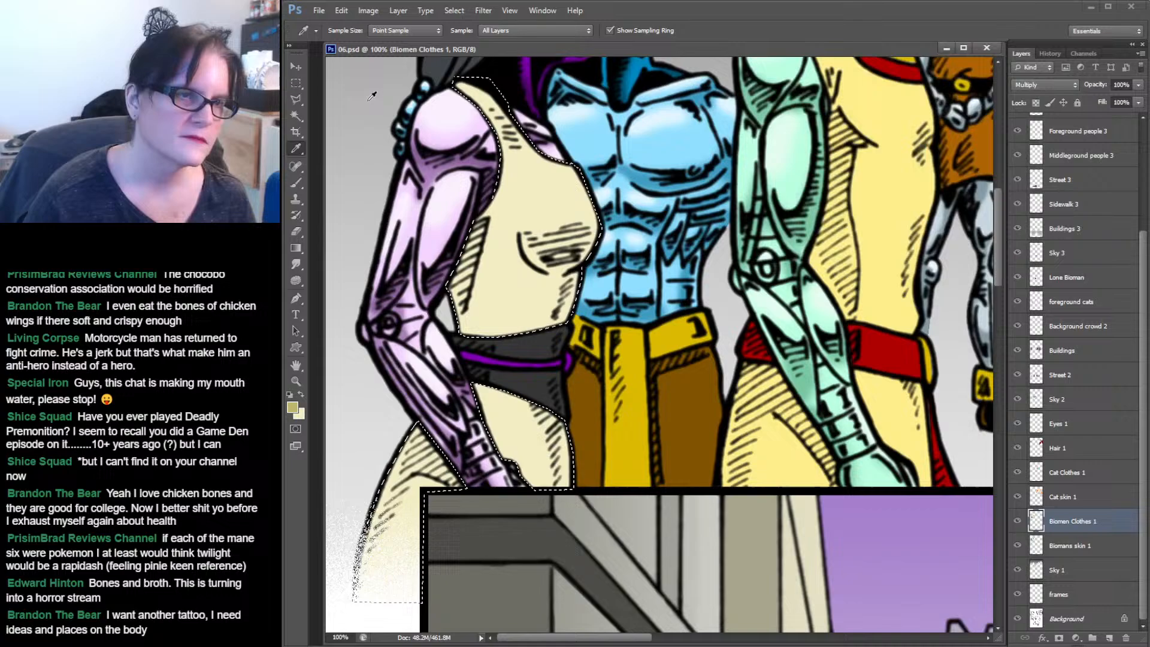
left_click(298, 184)
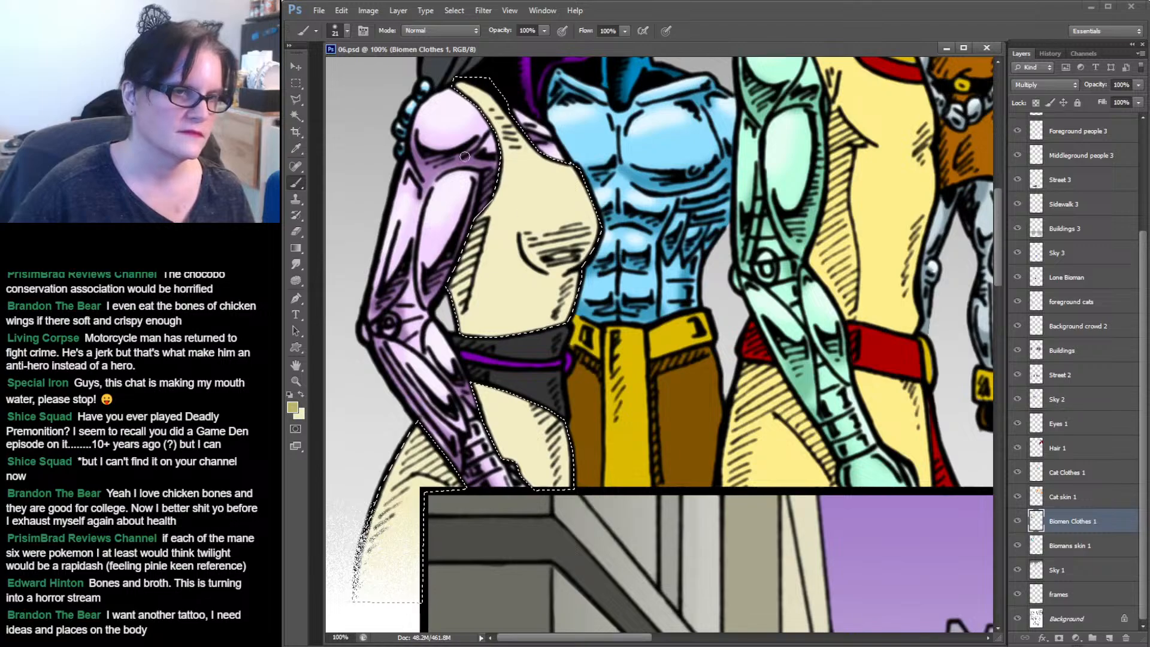
Paint darker tan shading on the female biomen's tunic beside her chest with a 100 px soft brush.
left_click(347, 30)
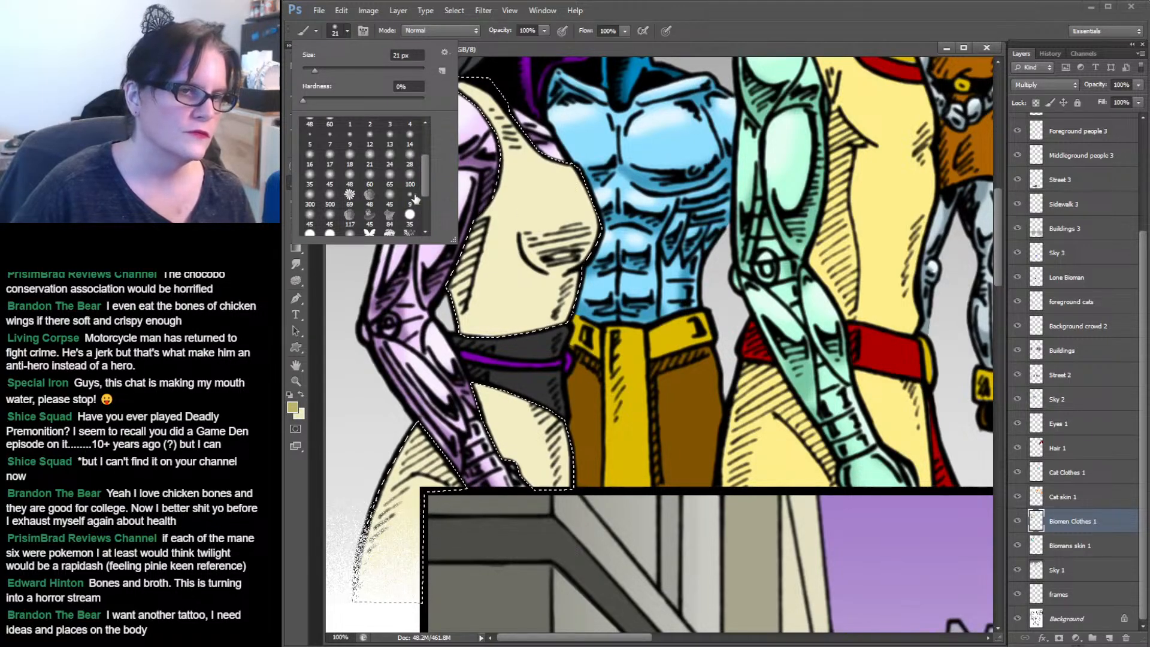
left_click(410, 175)
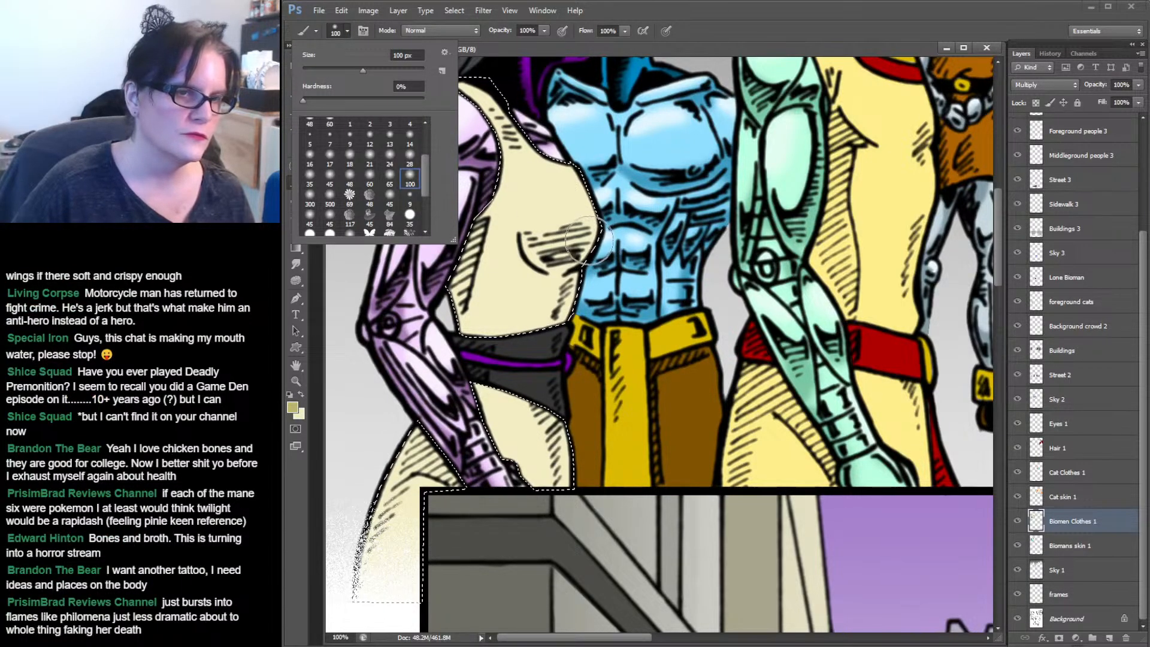
left_click(581, 237)
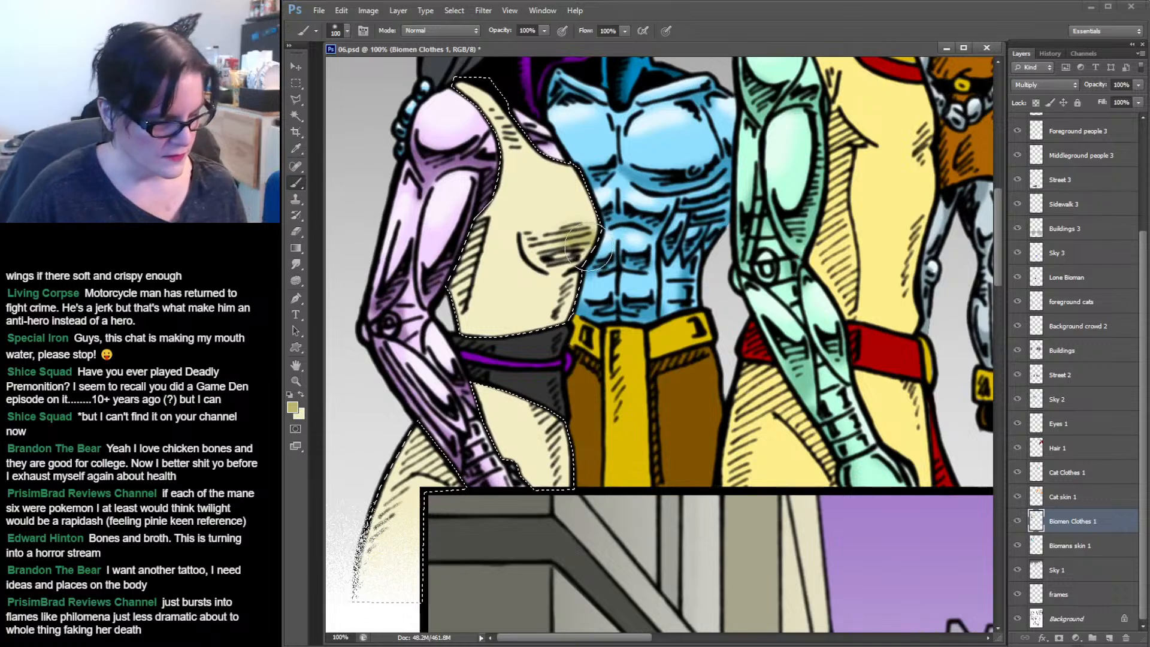
Switch to a 60 px soft brush and deepen the shading under the chest and along the tunic's side.
left_click(347, 30)
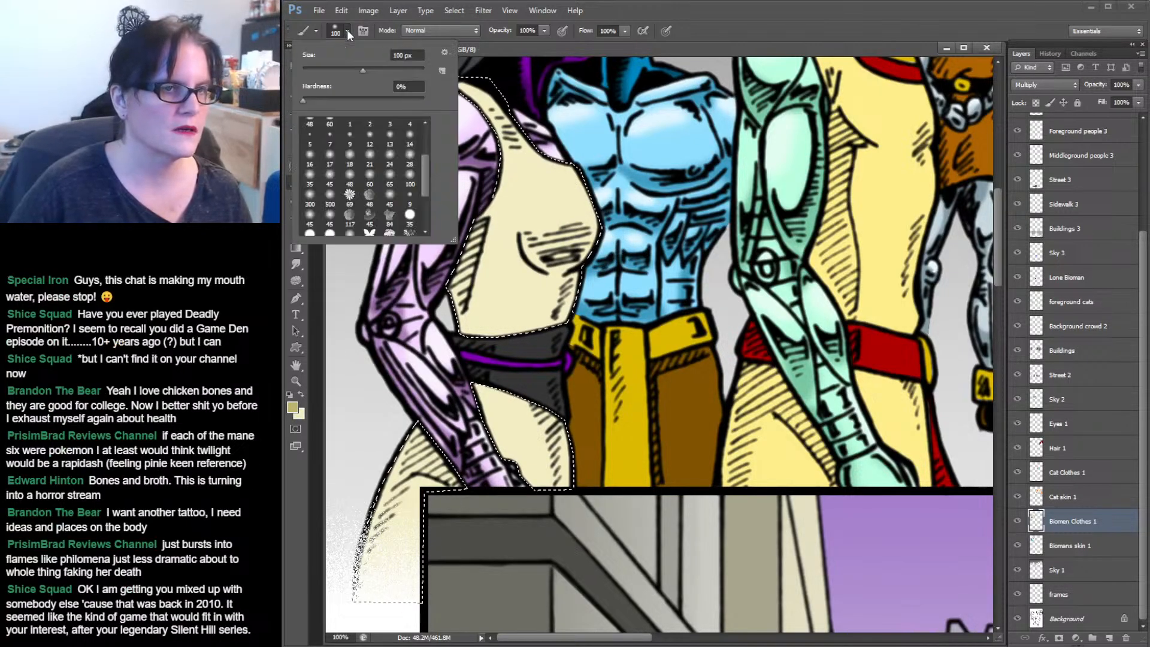
left_click(369, 174)
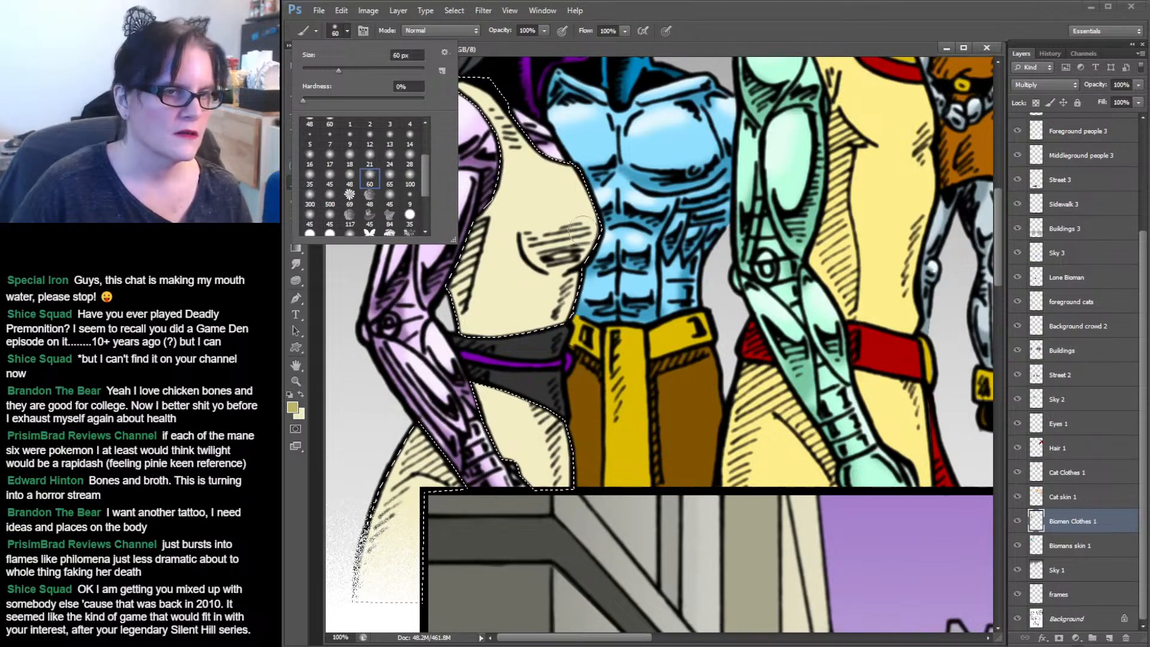
left_click(557, 235)
mouse_move(557, 235)
left_mouse_down()
mouse_move(527, 238)
mouse_move(558, 252)
left_mouse_up()
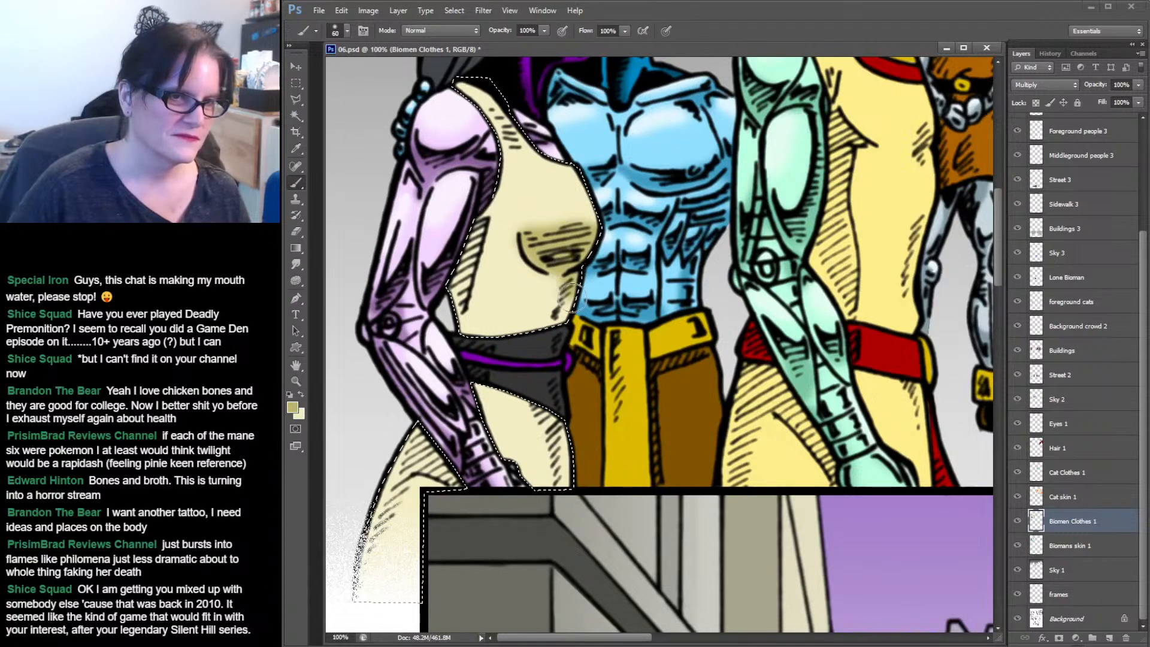
left_click_drag(570, 295, 550, 334)
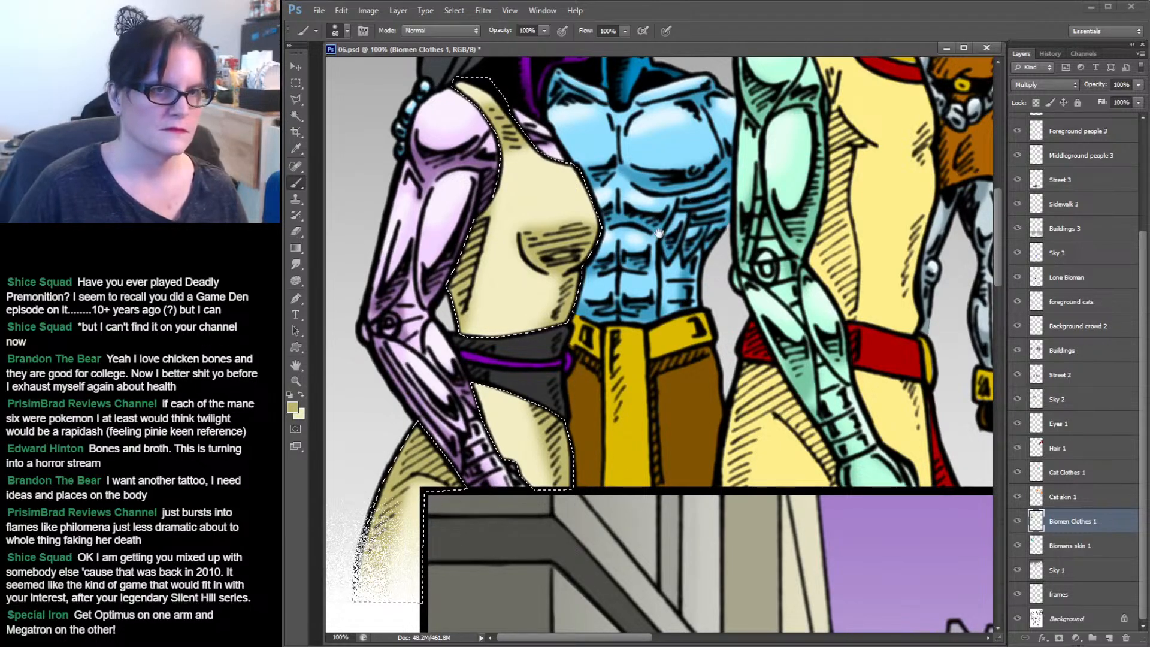
left_click_drag(662, 221, 656, 247)
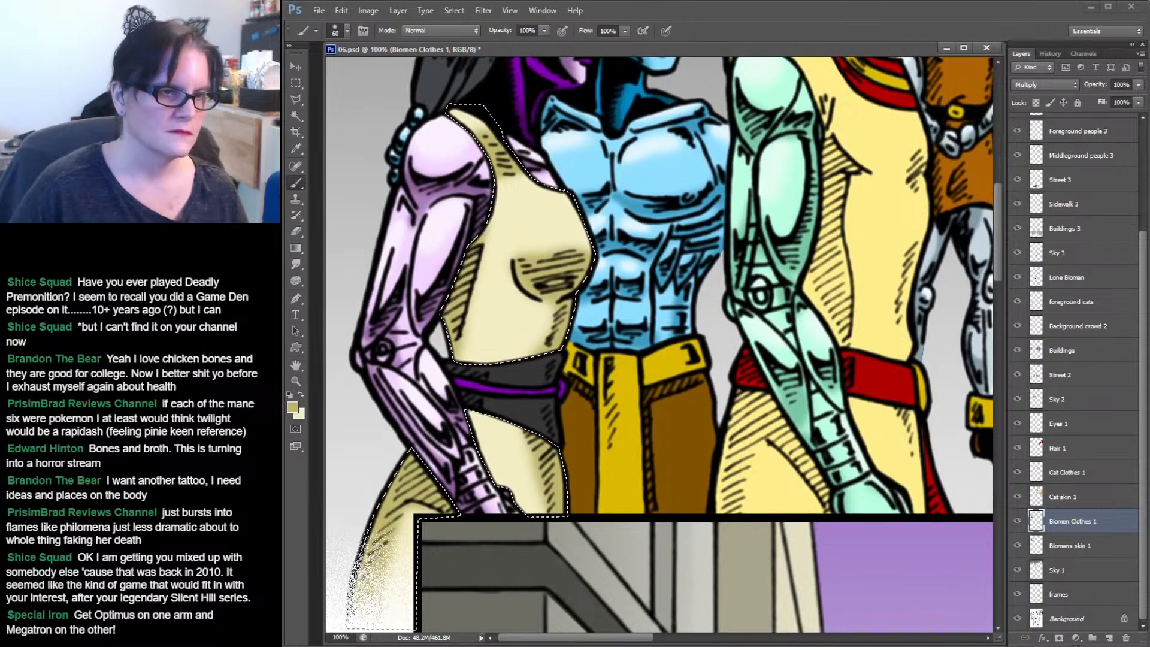
Set the foreground colour to a pale highlight, #fffbdc, and switch back to the Brush tool.
left_click(300, 152)
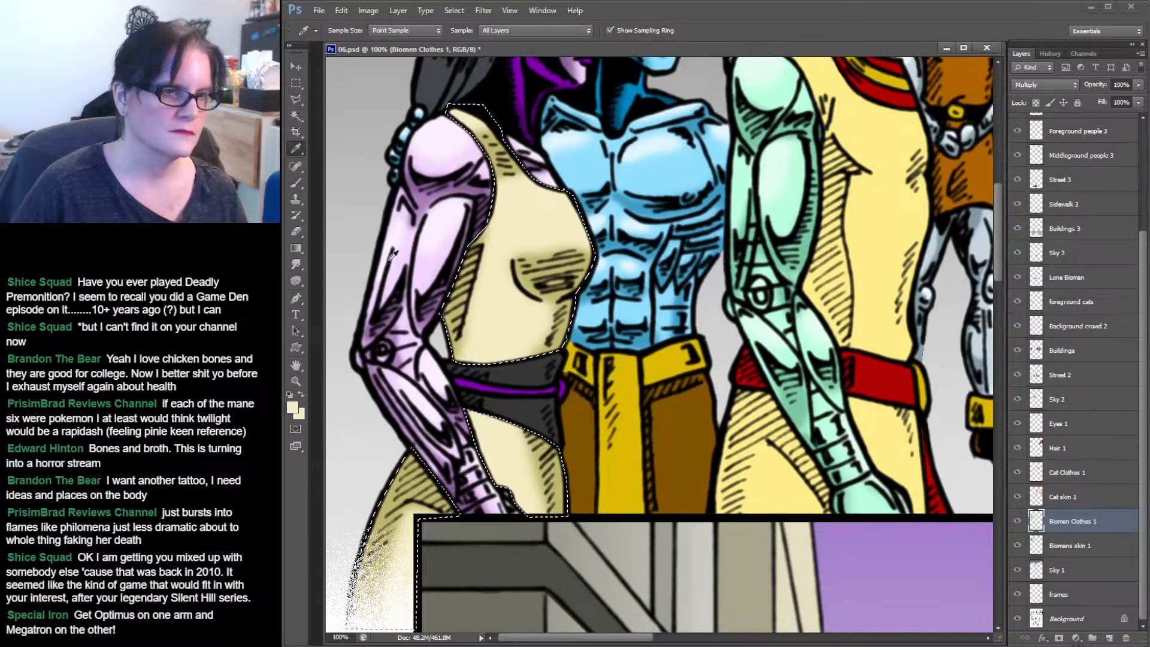
left_click(293, 407)
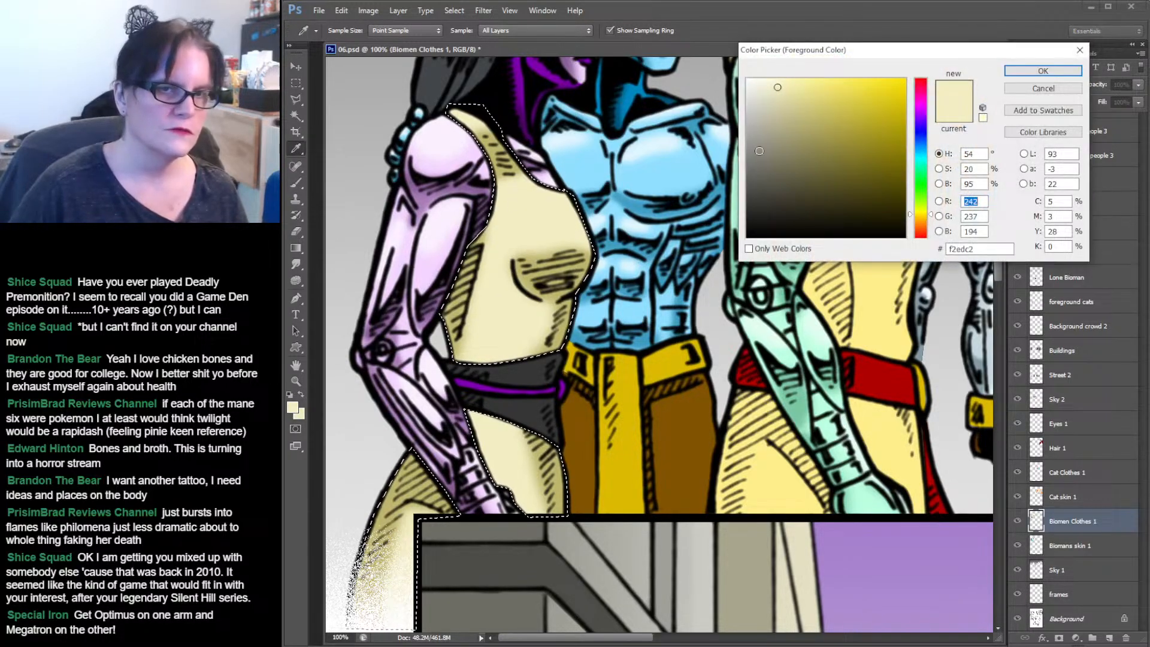
left_click(768, 79)
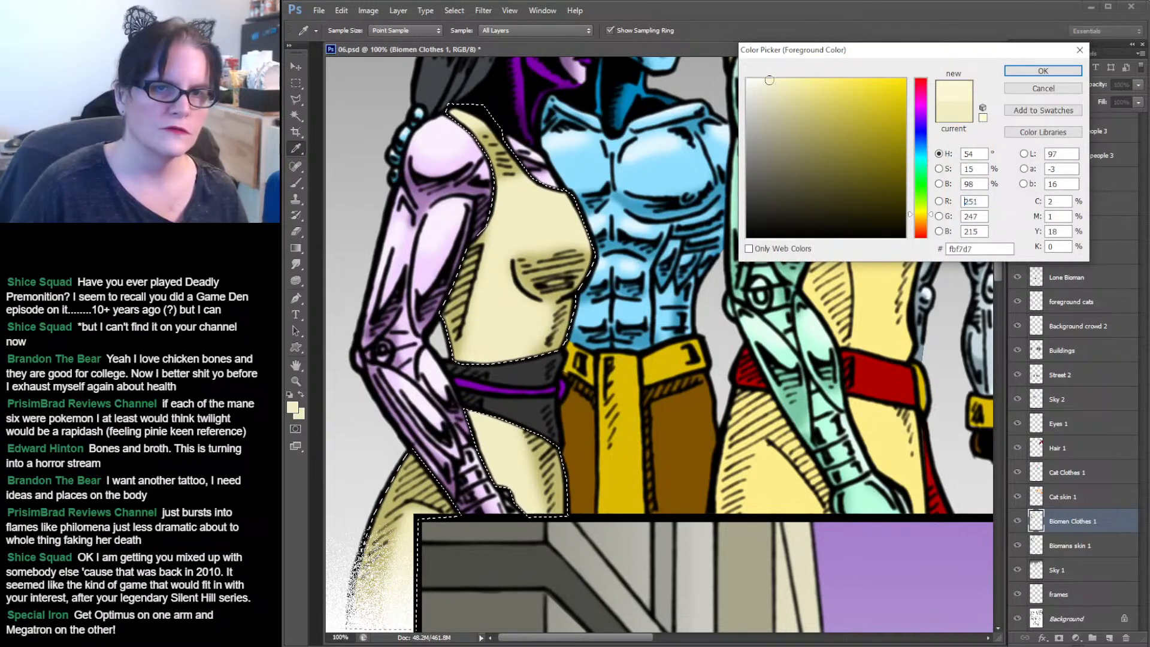
left_click(1042, 71)
left_click(297, 184)
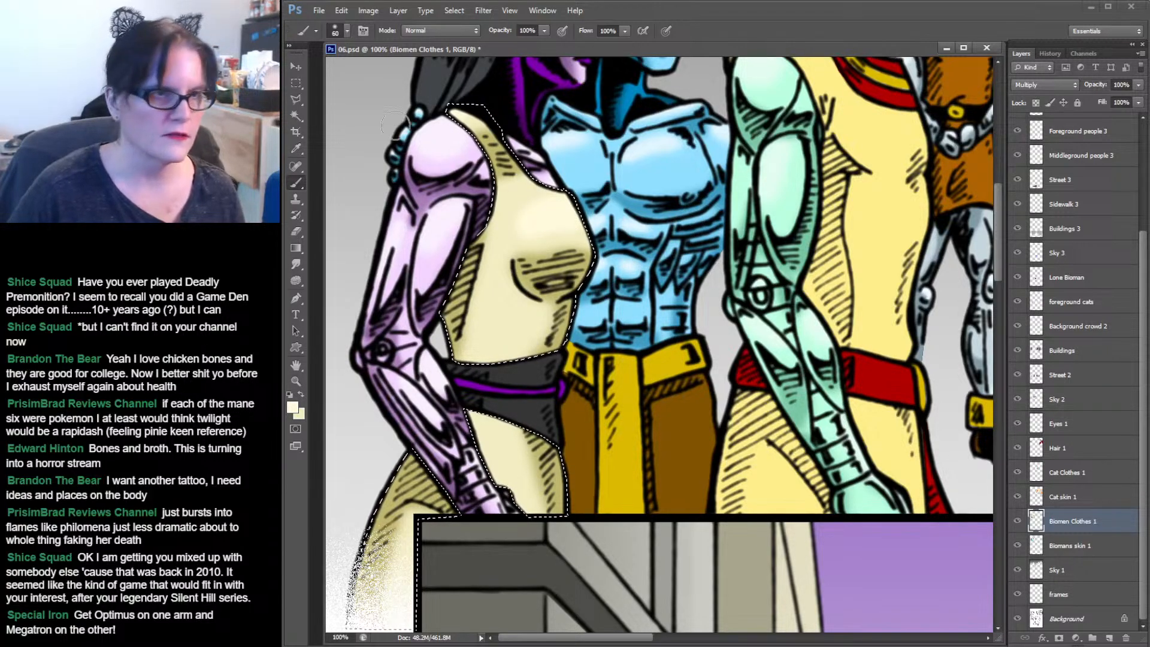
Select the female biomen's black bottoms with the Magic Wand and sample their colour with the Eyedropper.
key("w")
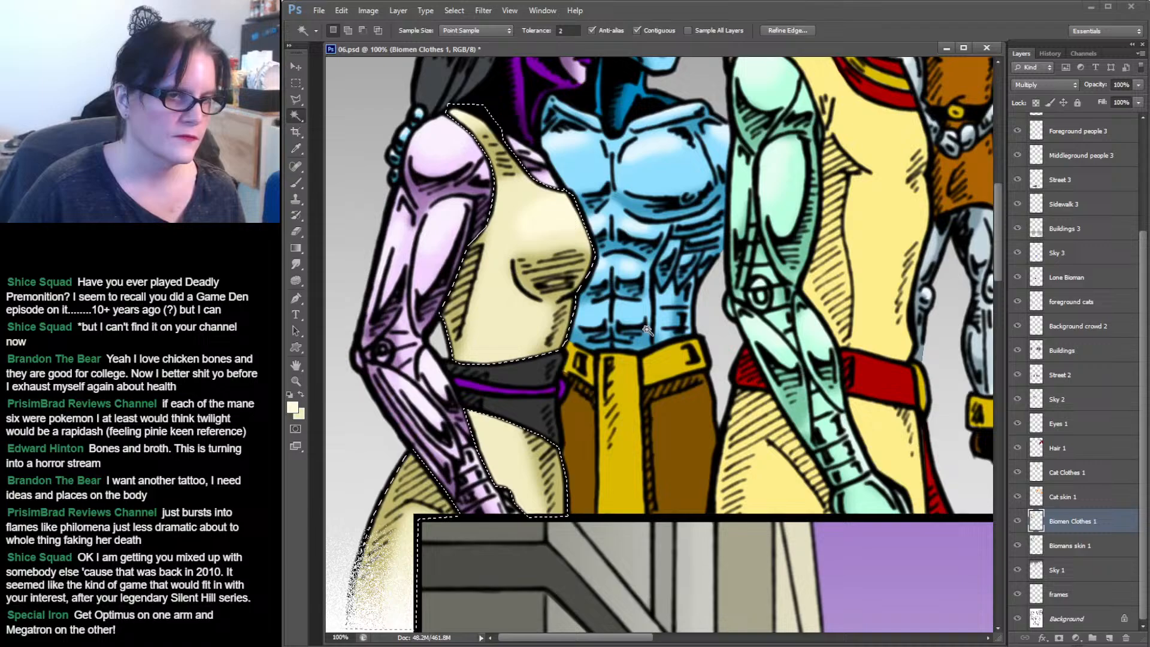
left_click(535, 377)
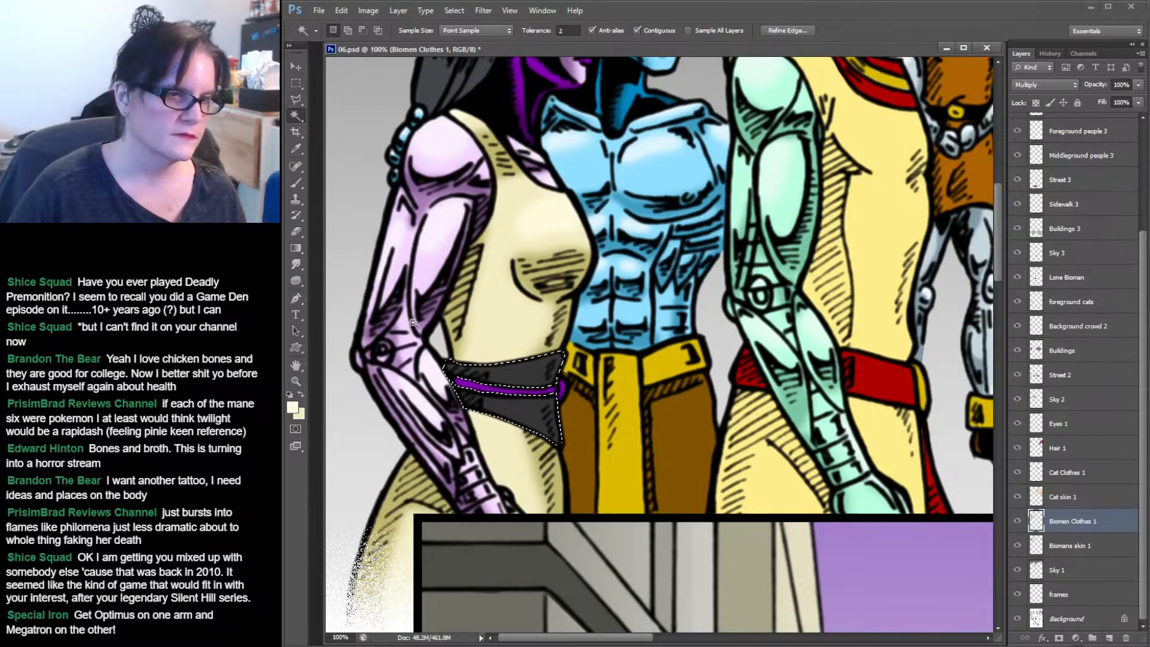
left_click(296, 148)
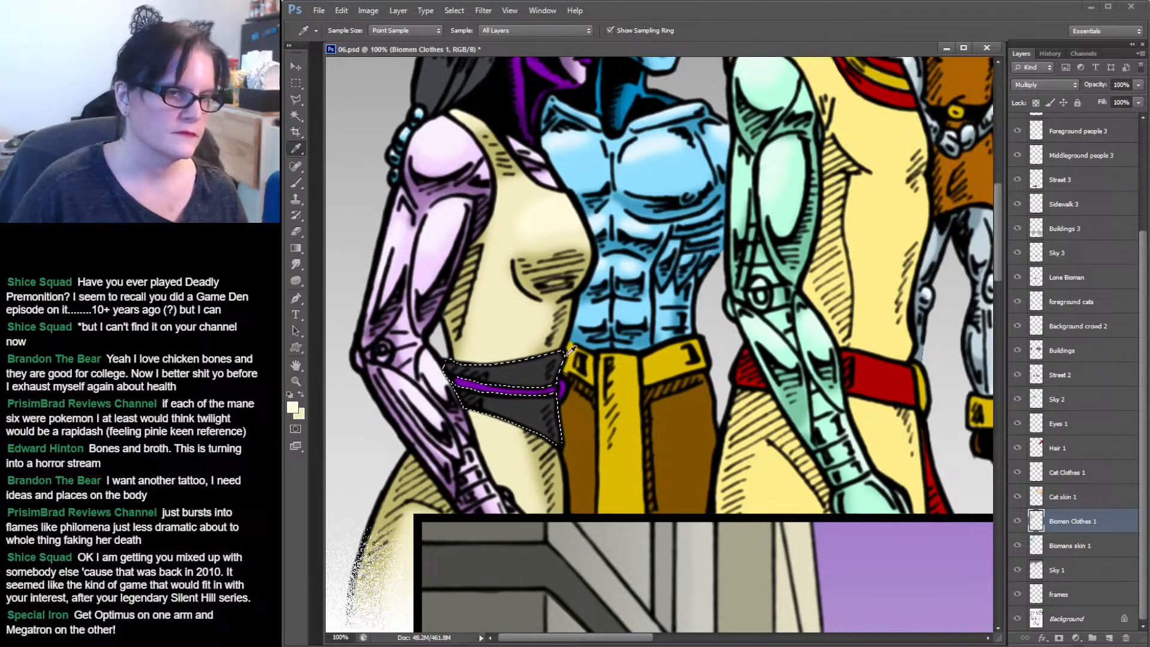
left_click(521, 366)
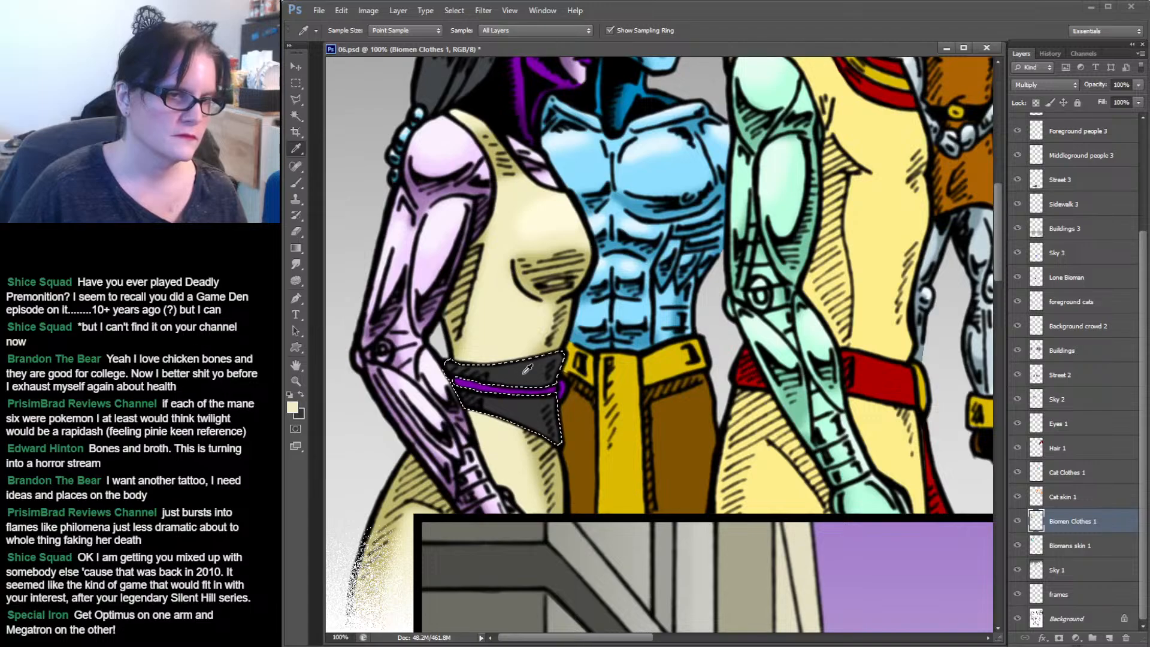
Set the foreground colour to #151515 and brush shading across the top of the black bottoms.
left_click(292, 407)
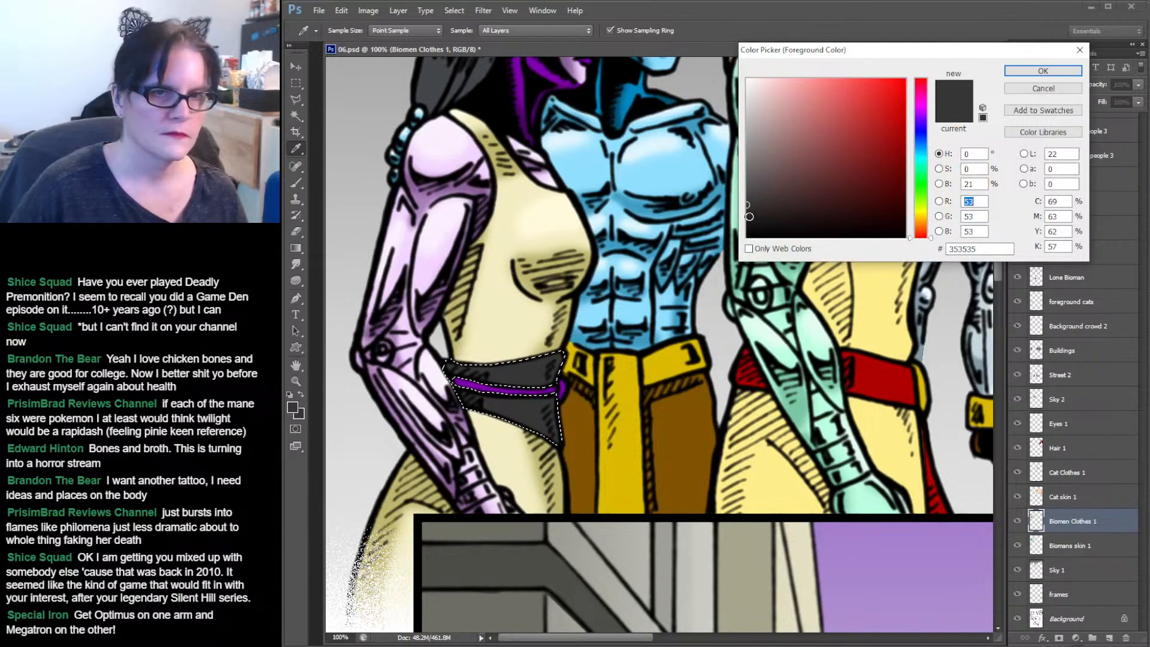
left_click(747, 222)
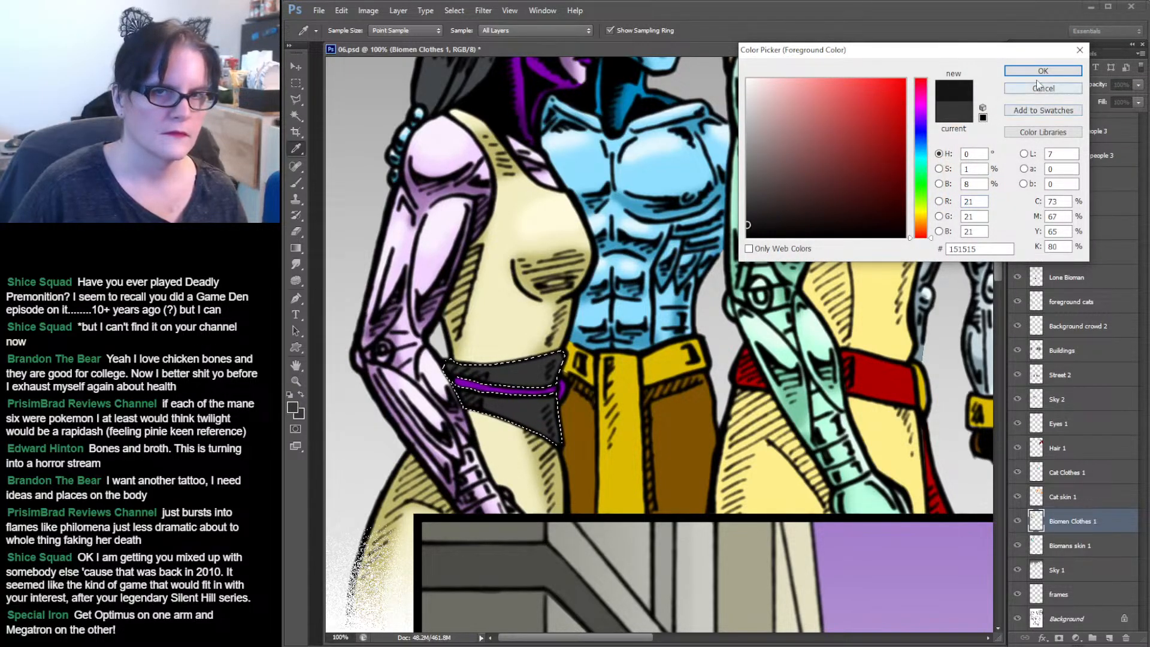
left_click(1043, 70)
left_click(296, 183)
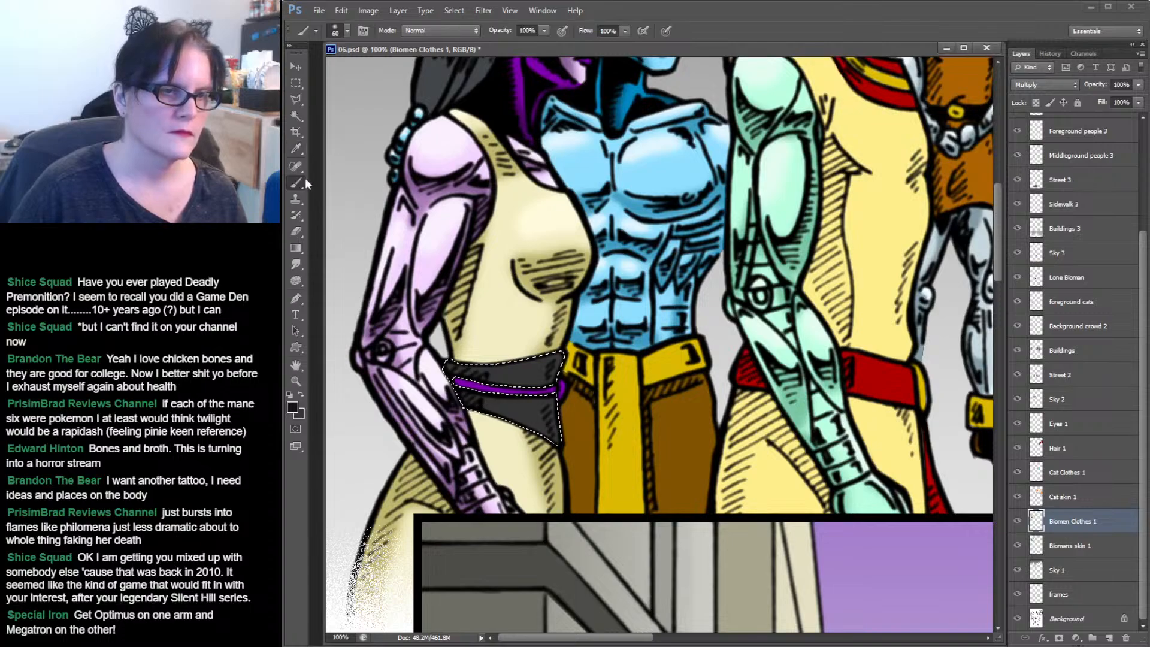
mouse_move(458, 364)
left_mouse_down()
mouse_move(454, 406)
mouse_move(473, 347)
mouse_move(466, 414)
mouse_move(573, 349)
left_mouse_up()
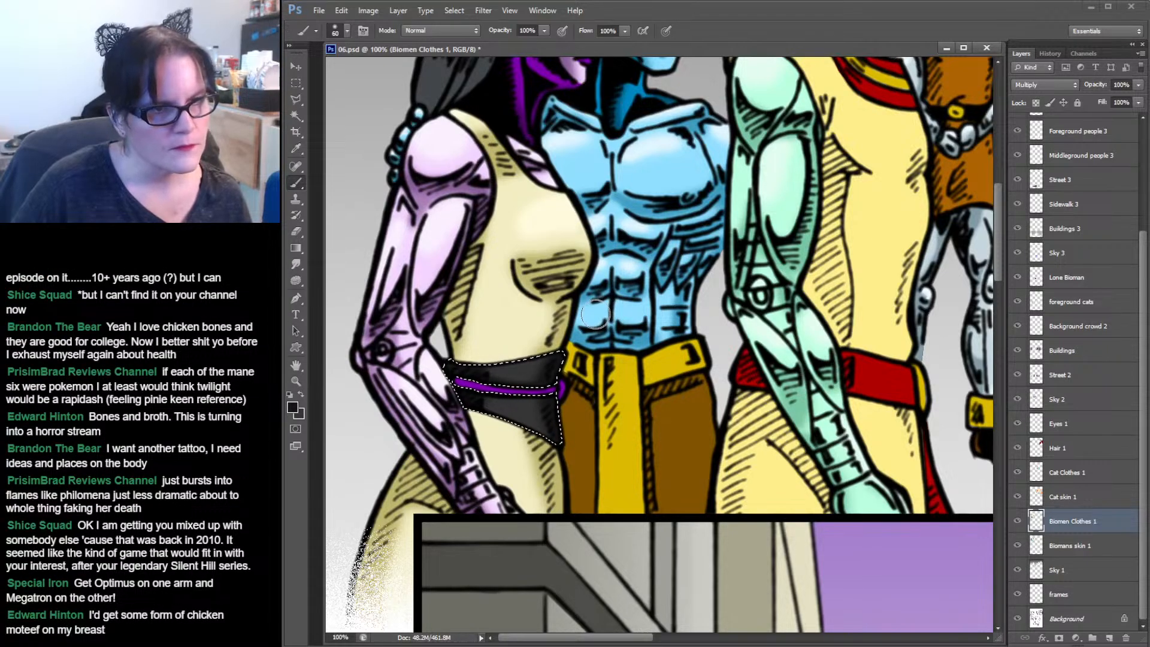
Select the purple waistband with the Magic Wand and set the foreground colour to a darker purple, #470d5c.
left_click(296, 148)
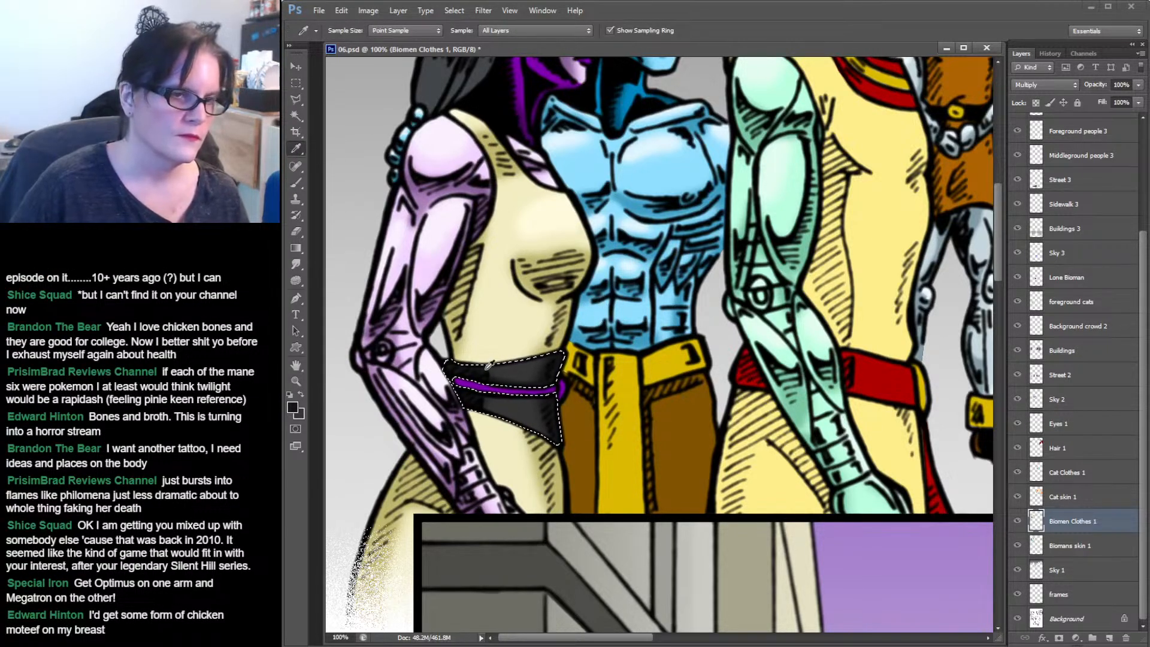
left_click(471, 379)
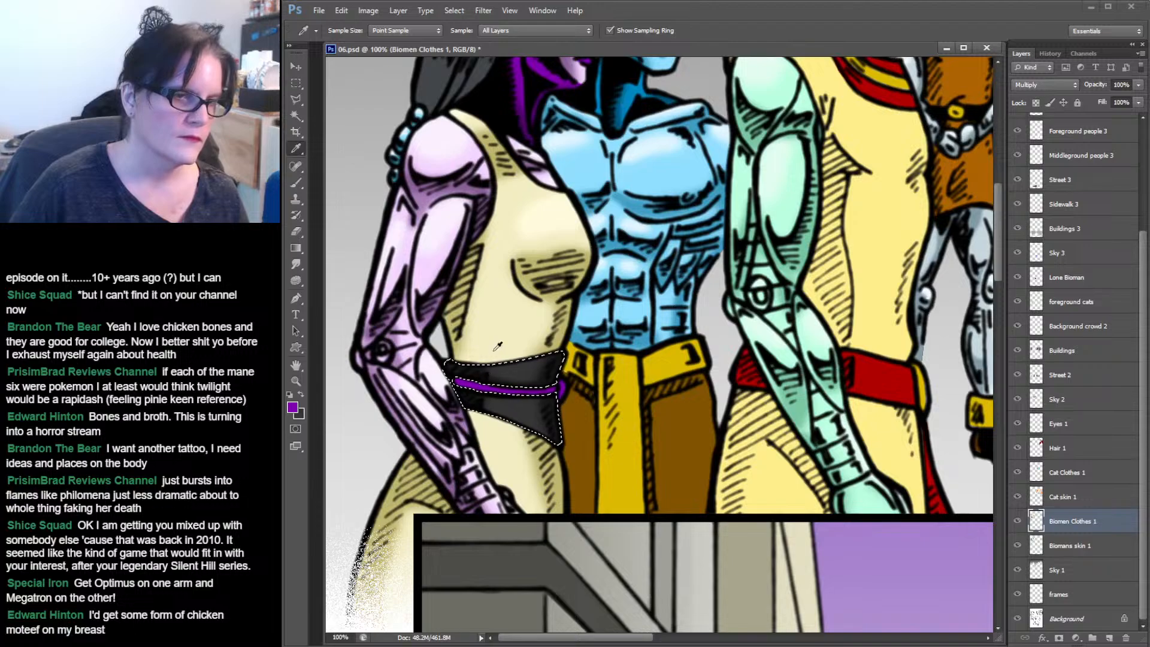
left_click(298, 117)
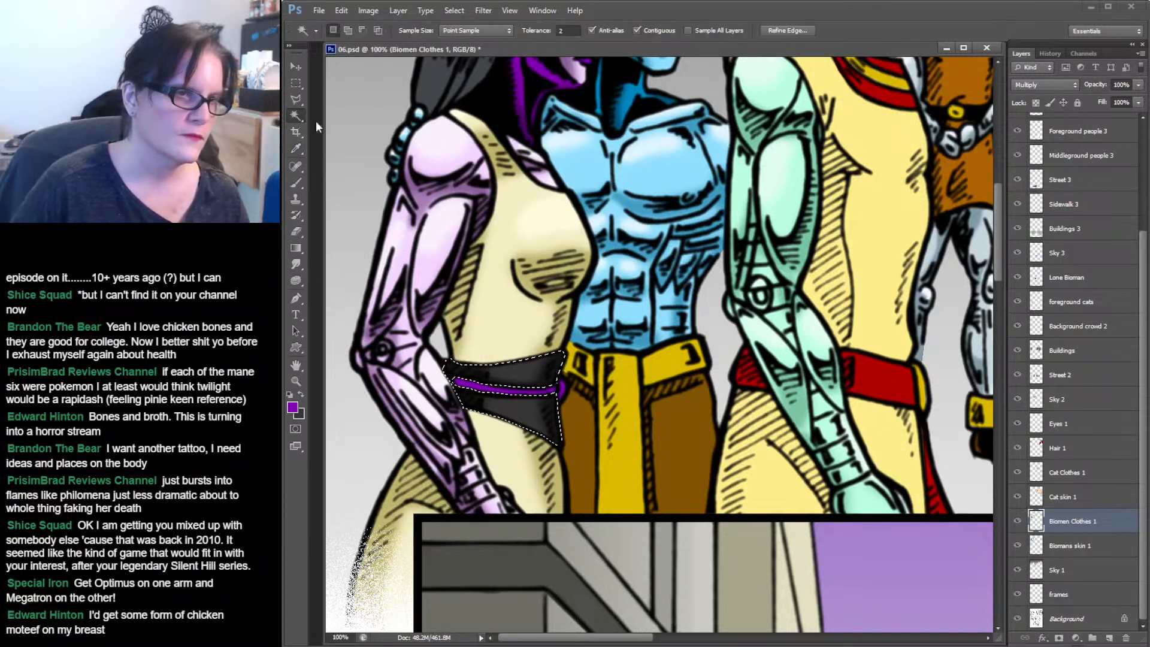
left_click(523, 393)
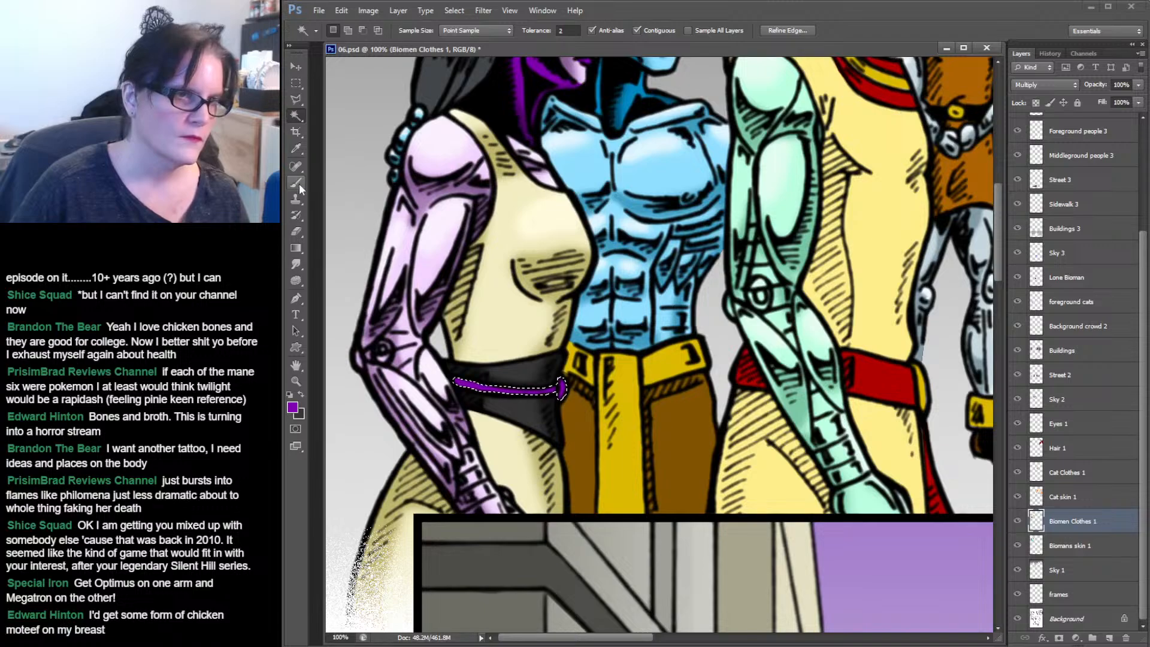
left_click(293, 408)
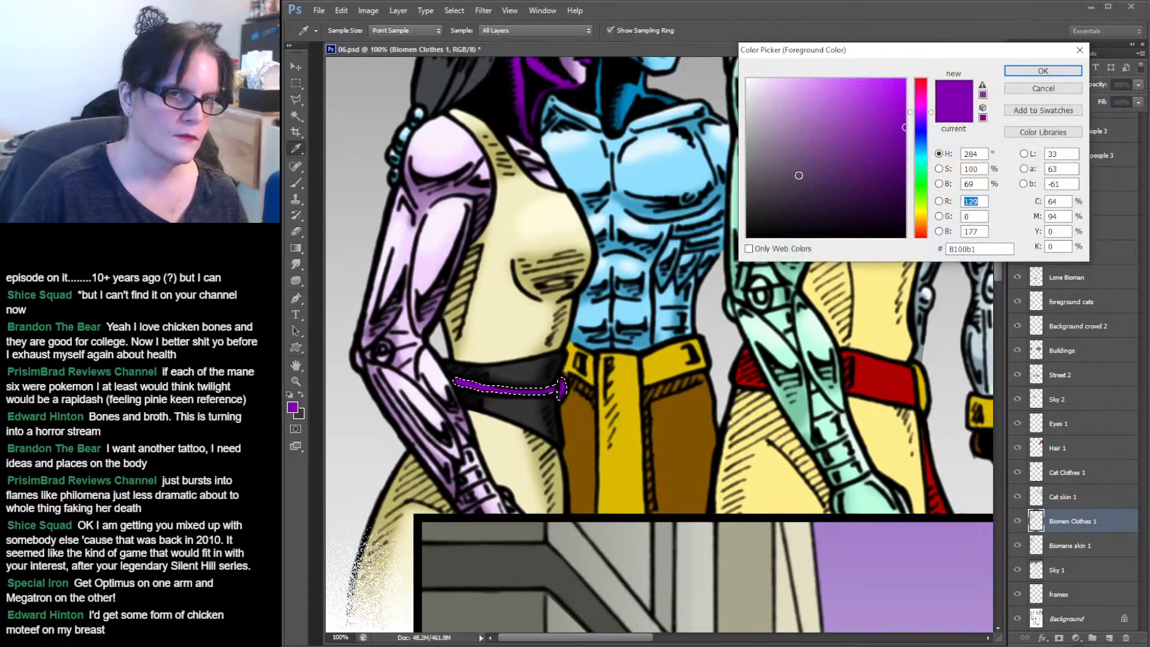
left_click_drag(904, 155, 883, 180)
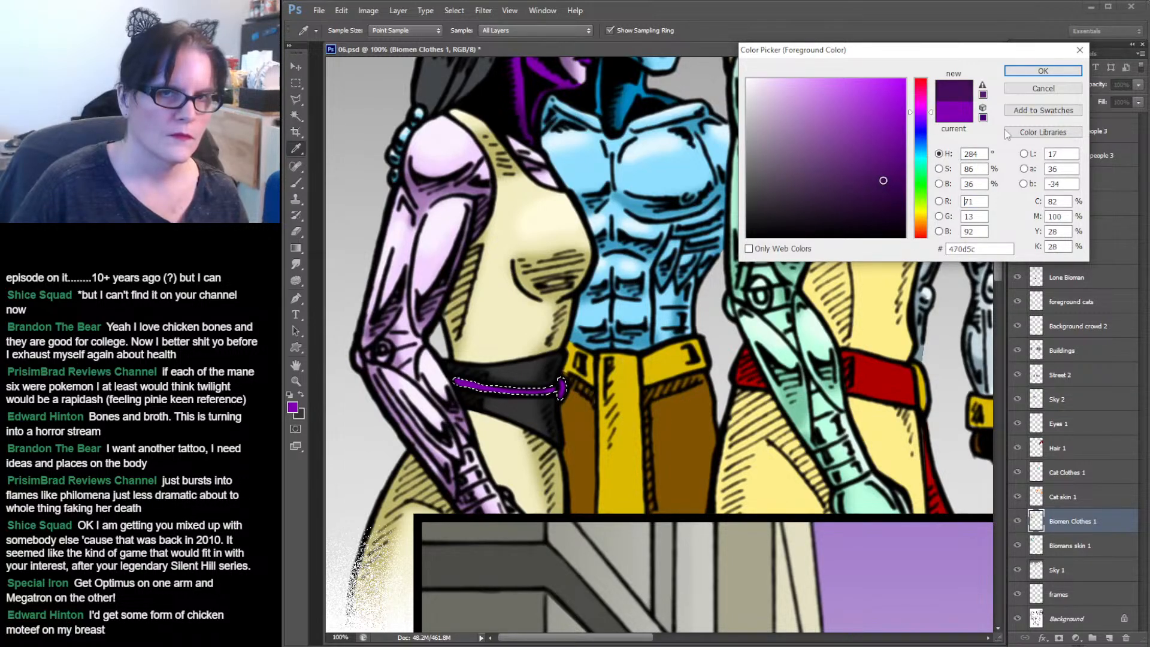
left_click(1042, 71)
Deselect the waistband selection.
key("w")
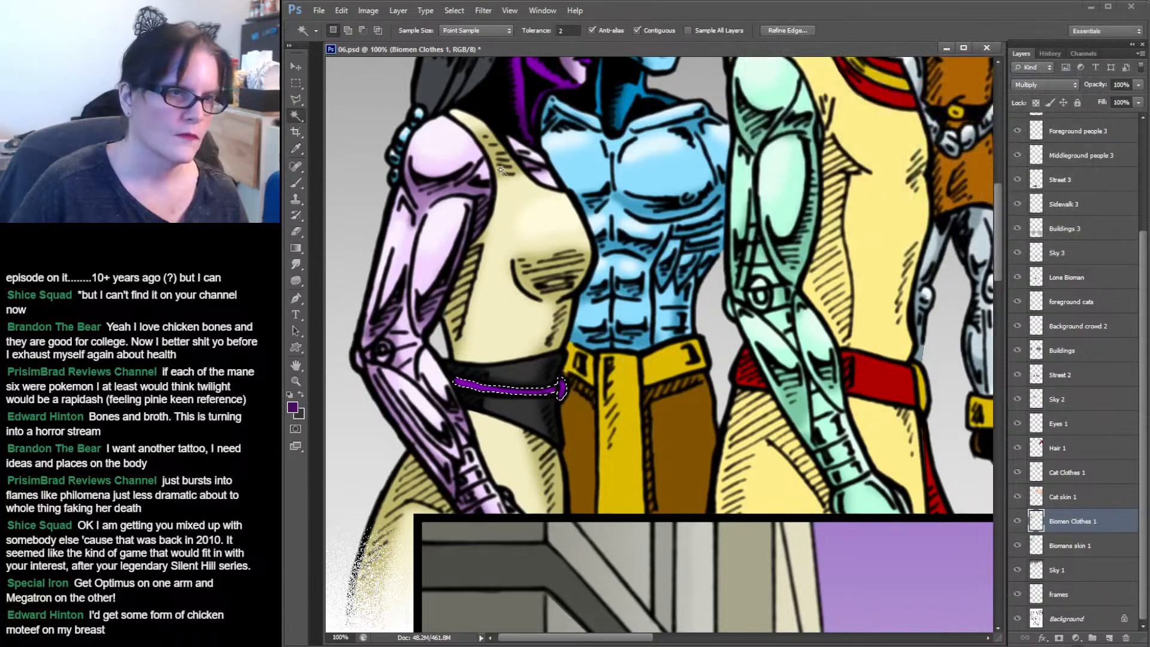
left_click(295, 266)
left_click(297, 181)
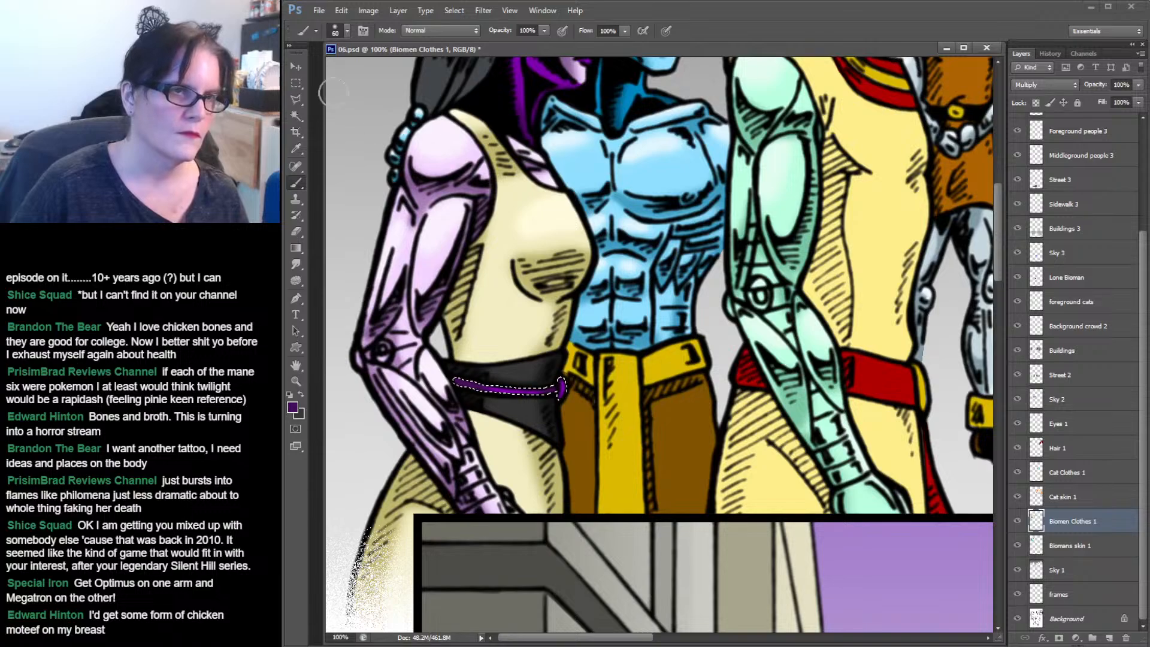
key("ctrl+d")
left_click(296, 83)
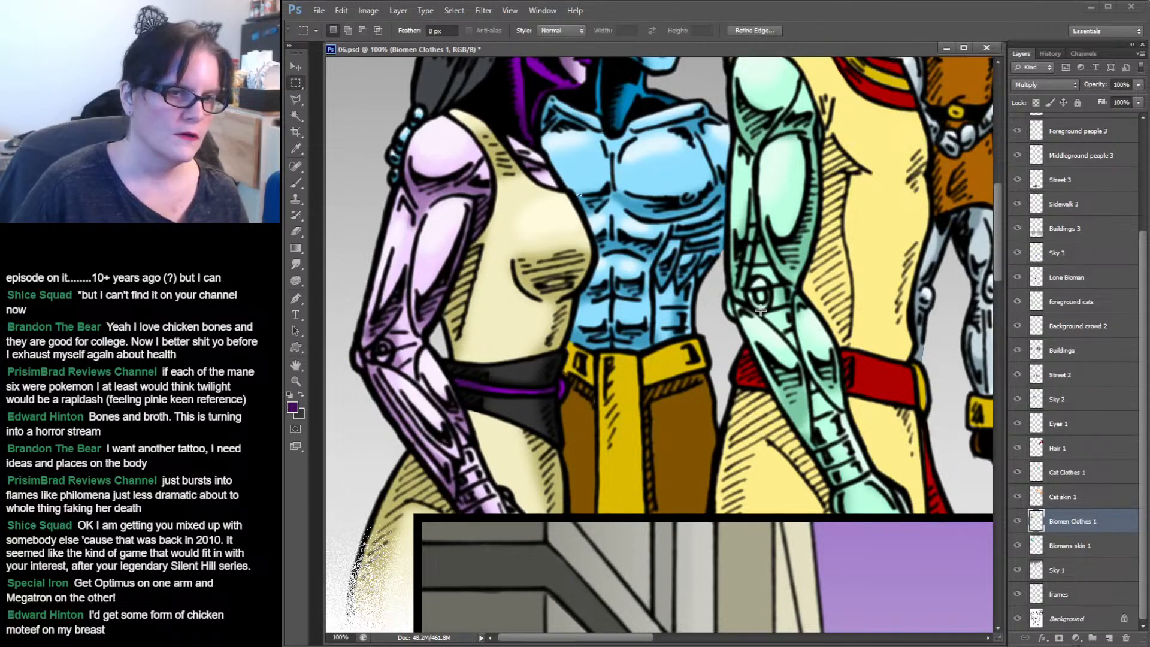
left_click_drag(701, 319, 651, 335)
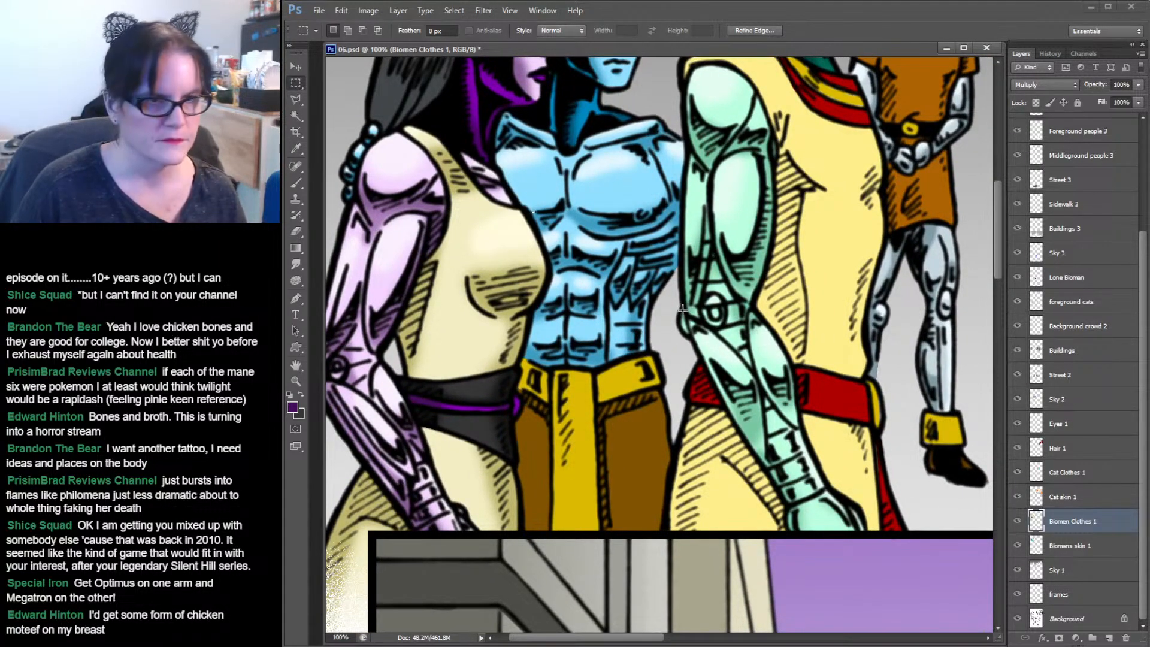
Select both brown panels of the blue biomen's trousers with the Magic Wand.
left_click(294, 116)
left_click(638, 434)
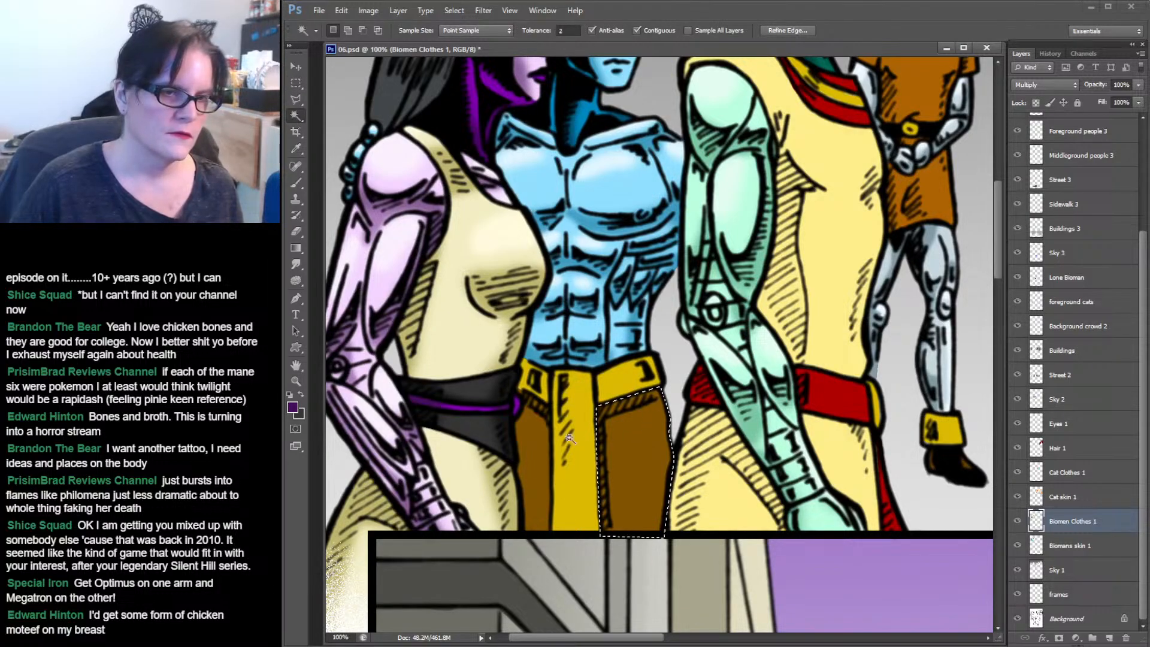
left_click(531, 425, "shift")
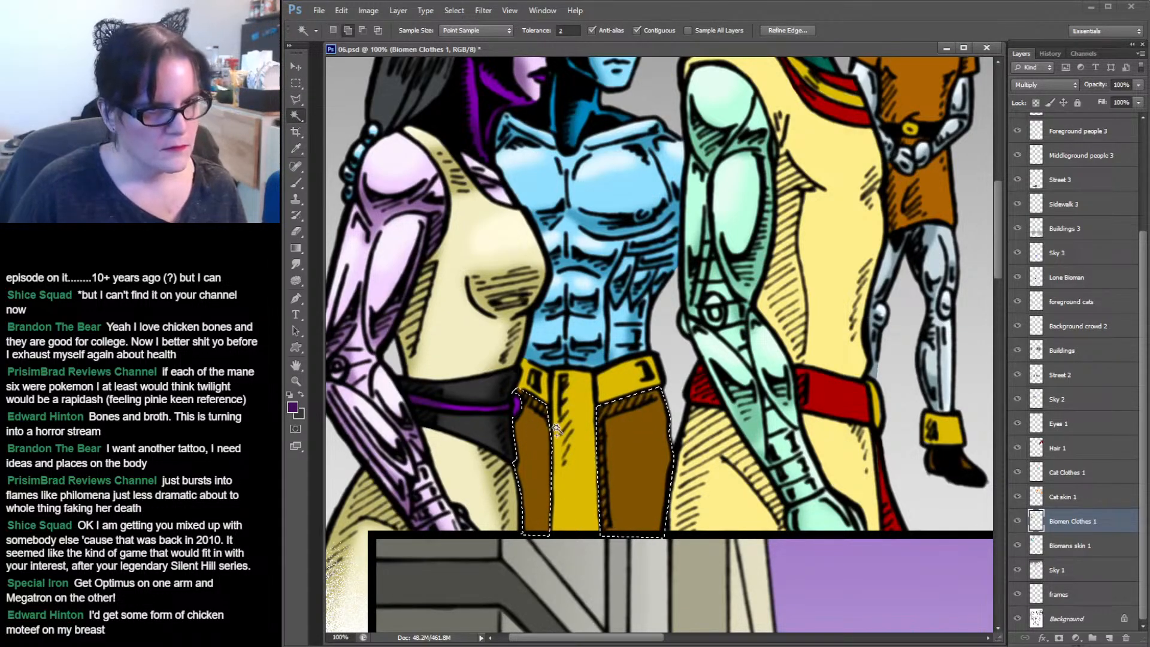
Sample the brown trouser colour and set the foreground colour to a darker brown, #503400, for the Brush.
left_click(295, 149)
left_click(644, 440)
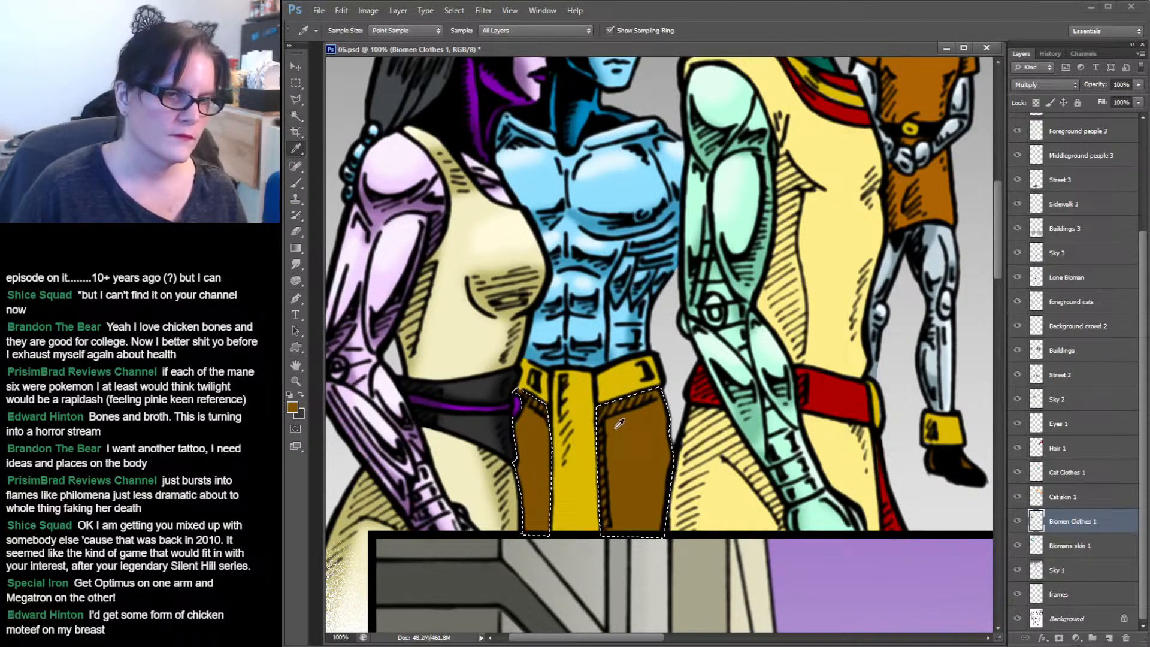
left_click(302, 393)
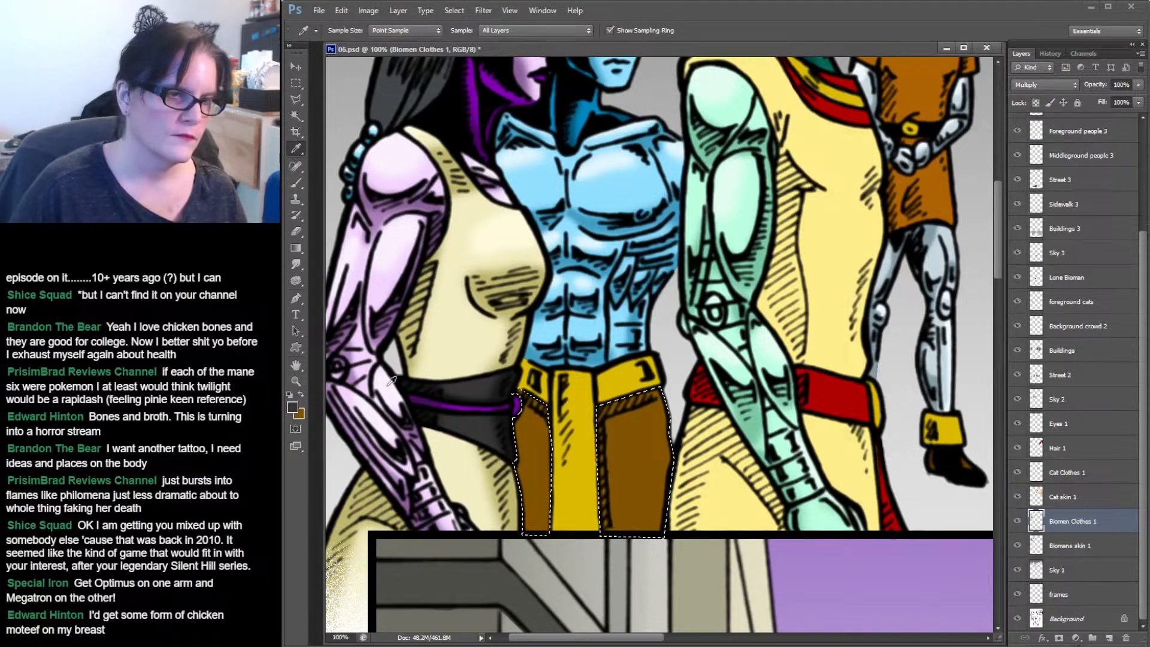
left_click(659, 430)
left_click(293, 408)
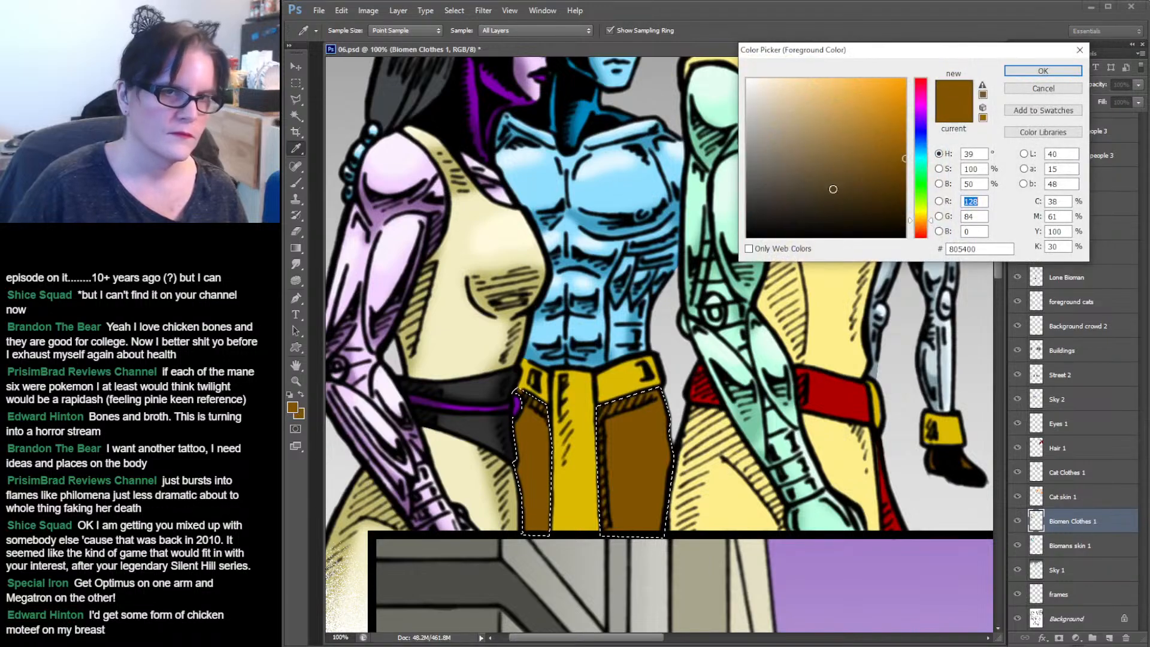
left_click_drag(845, 167, 906, 188)
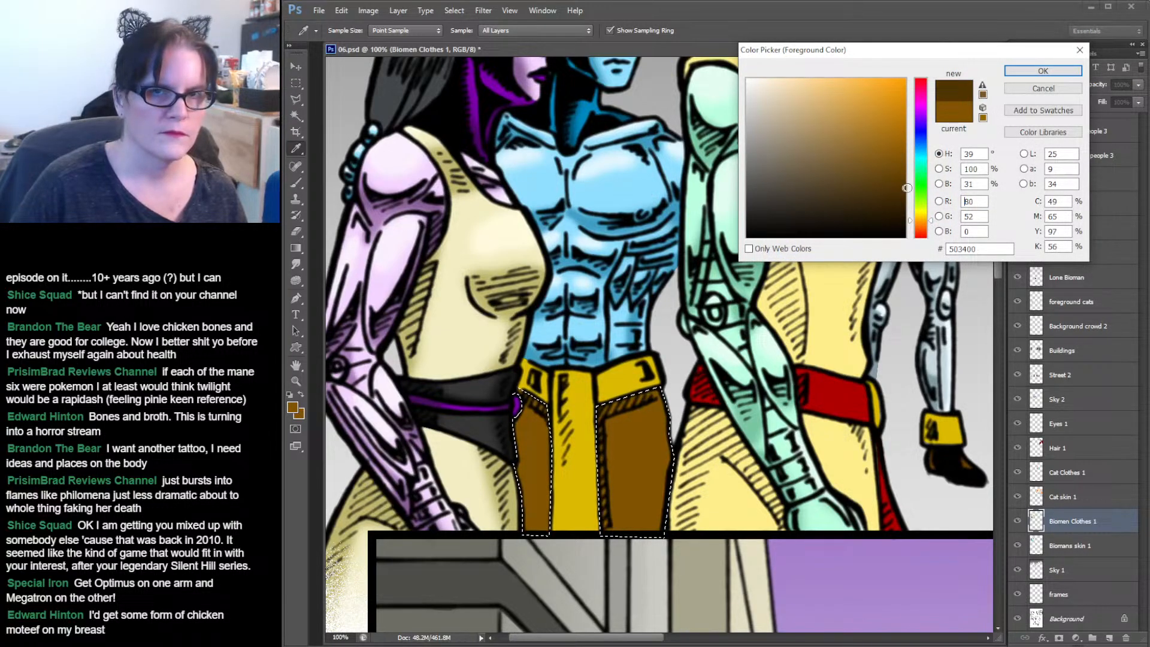
left_click(1042, 71)
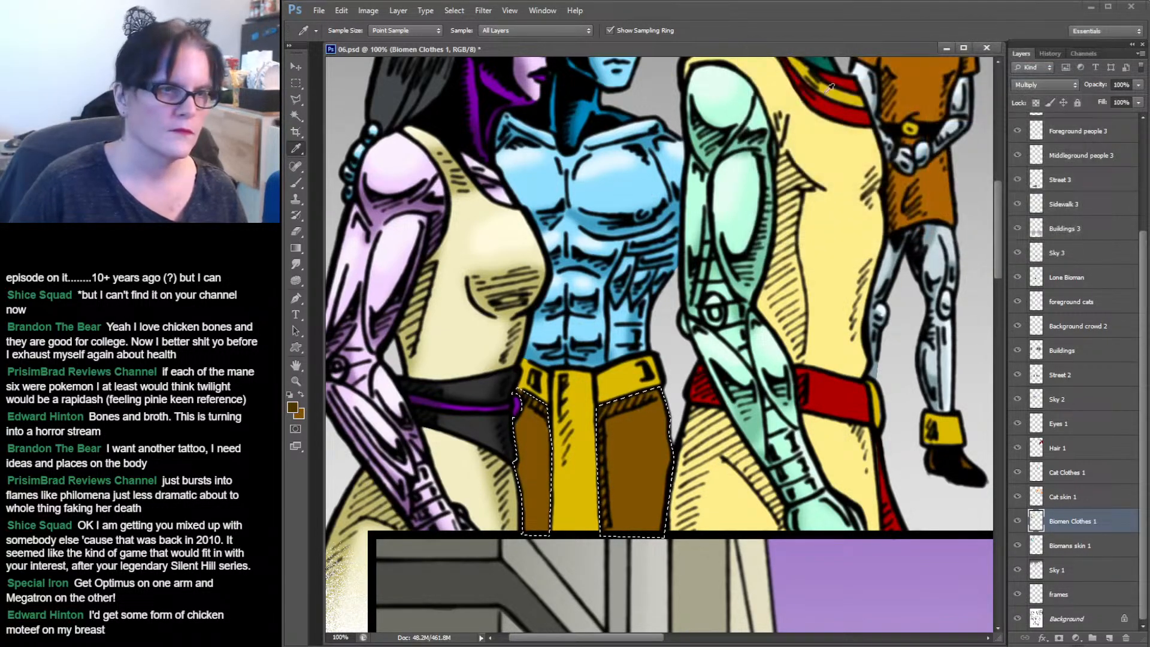
left_click(302, 181)
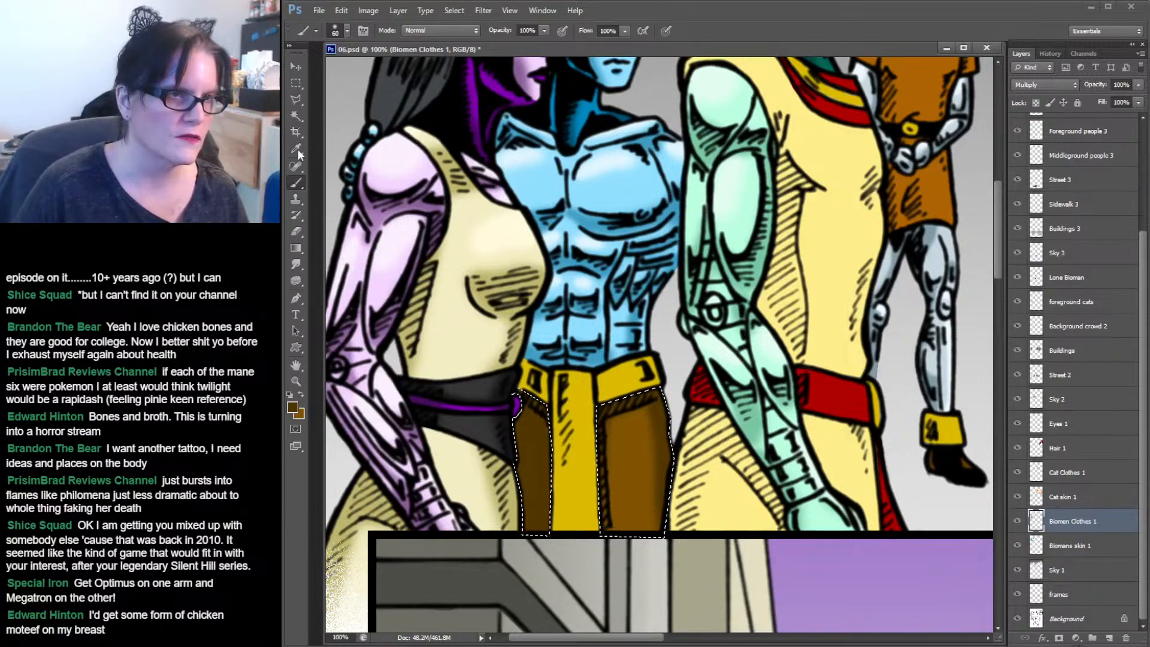
Select the yellow belt and front strip with the Magic Wand and set the foreground colour to a darker yellow, #857101.
left_click(298, 116)
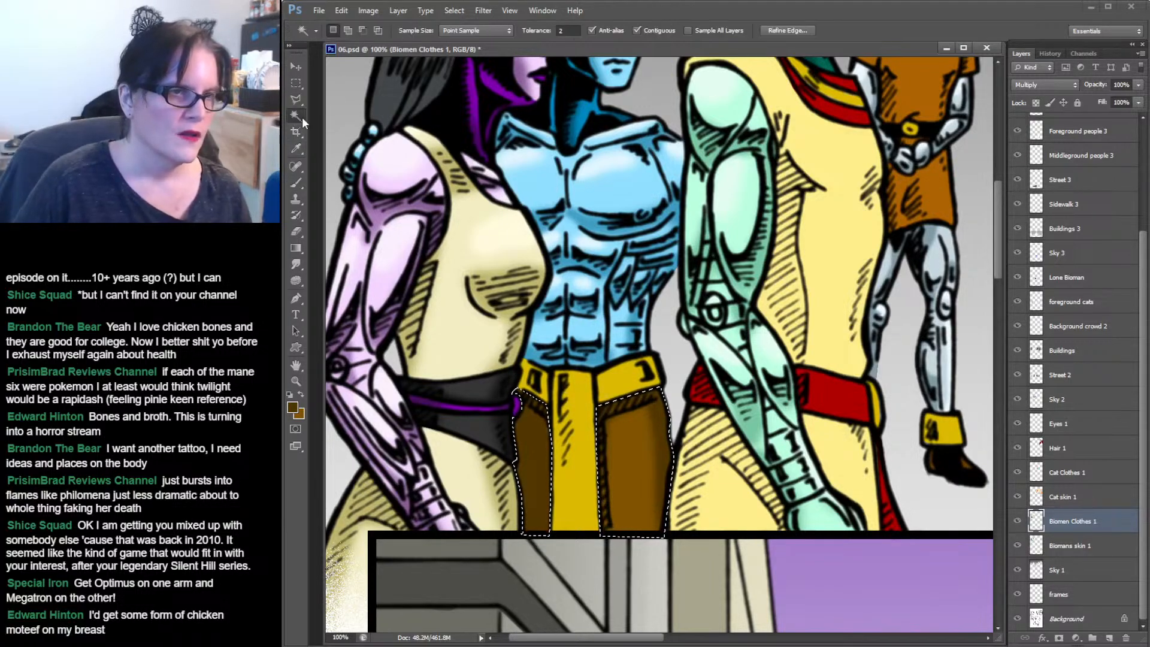
left_click(579, 403)
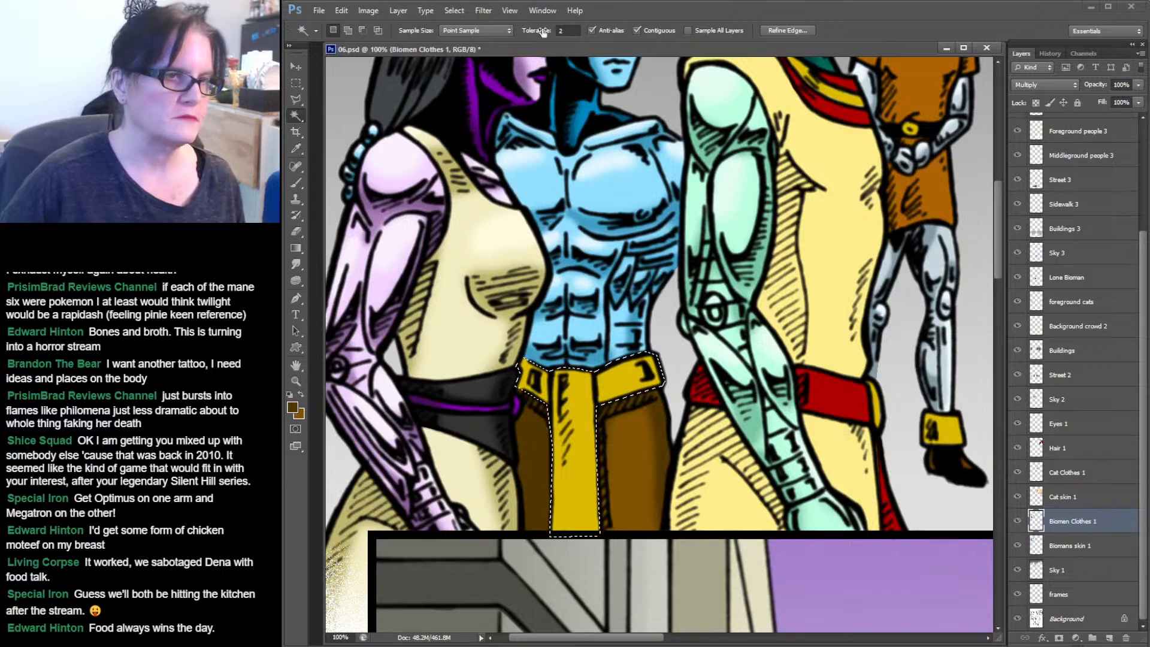
left_click(295, 151)
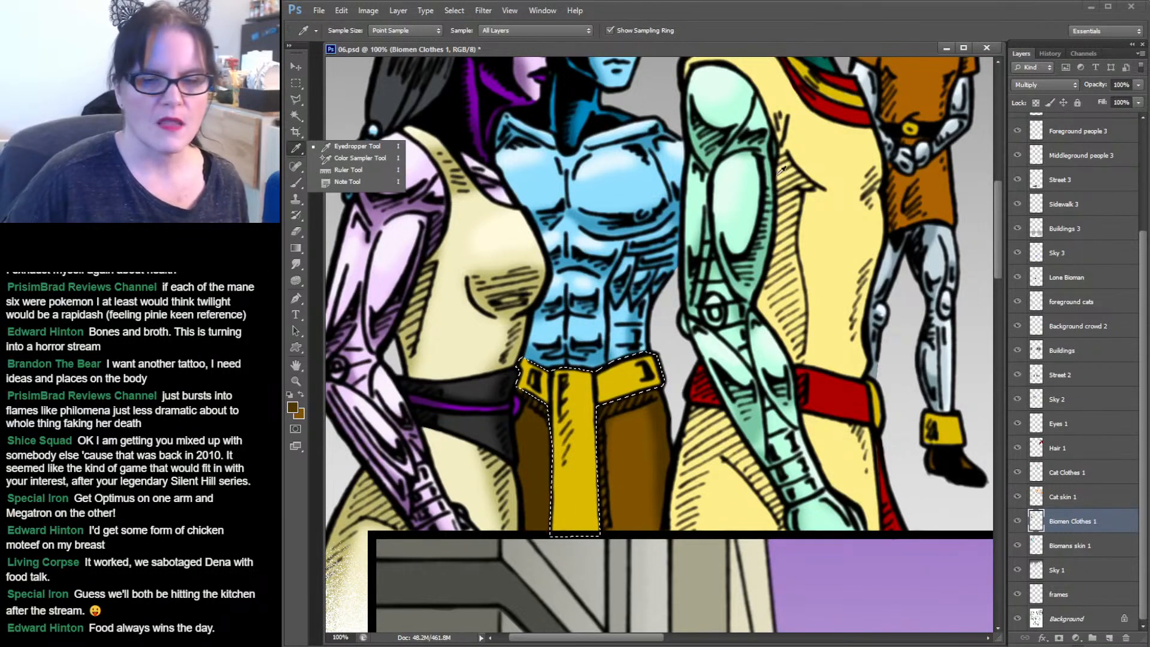
left_click(617, 382)
left_click(300, 395)
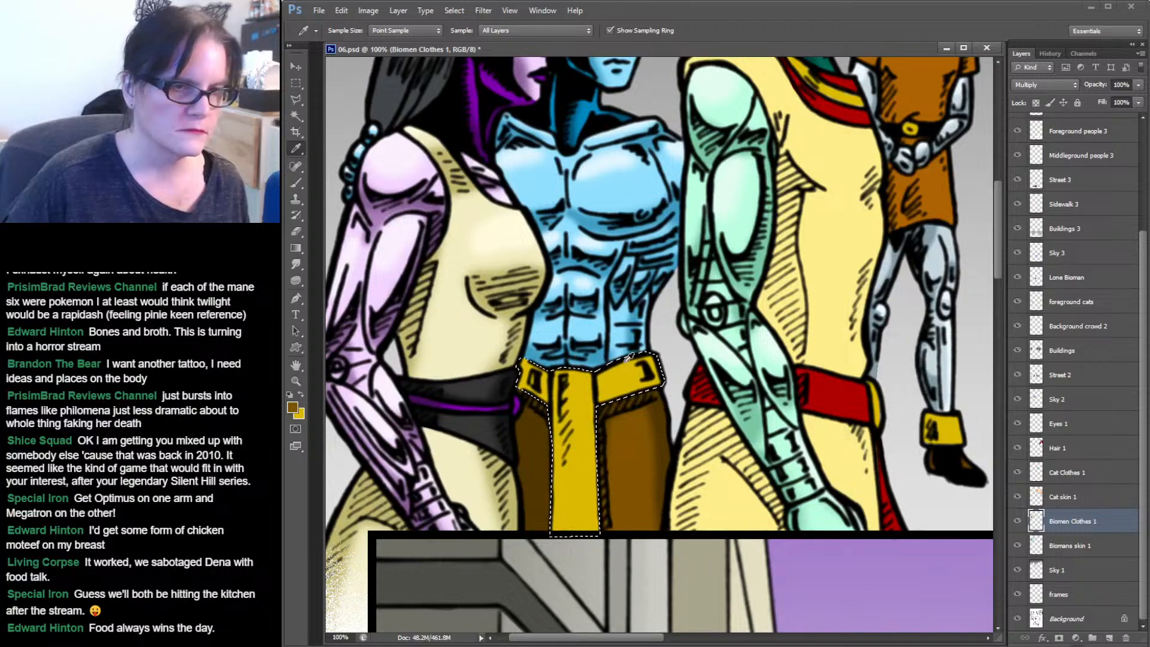
left_click(617, 380)
left_click(293, 407)
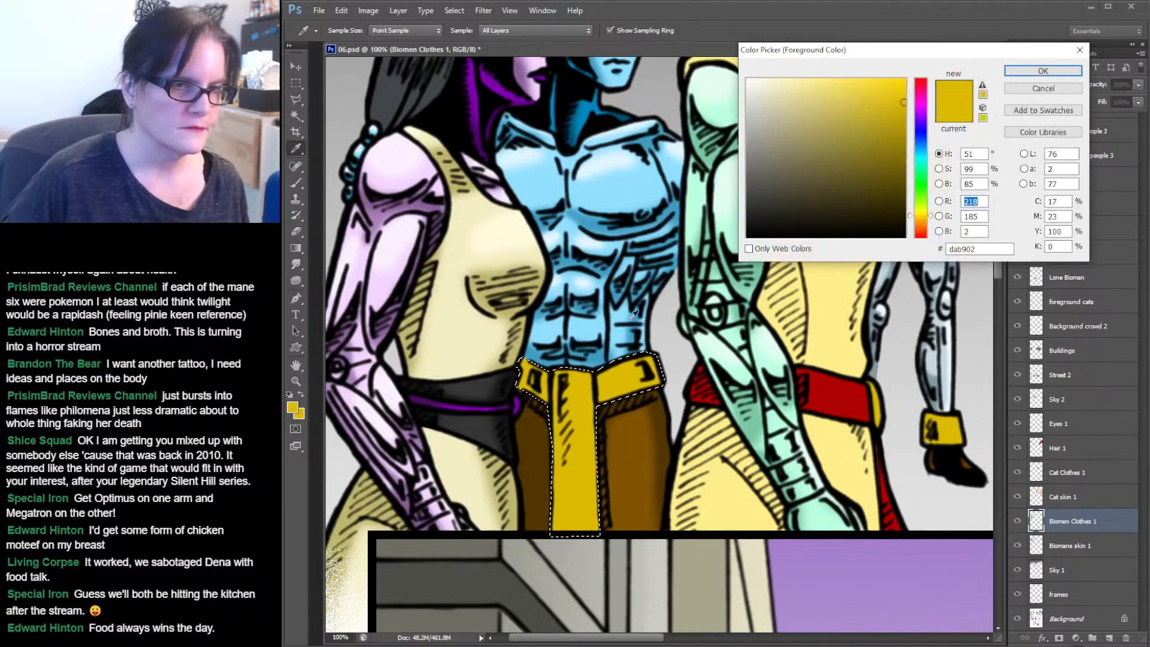
left_click(905, 147)
left_click_drag(905, 147, 903, 155)
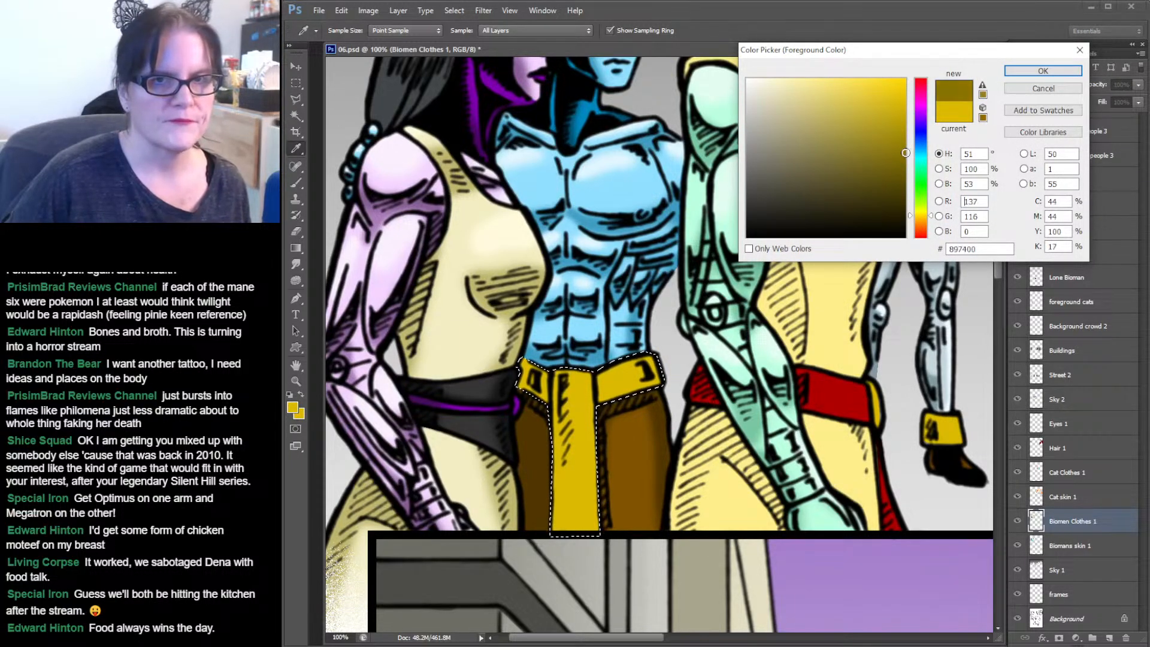
left_click(1043, 71)
Brush darker shading down the left side of the yellow trouser strip.
left_click(297, 183)
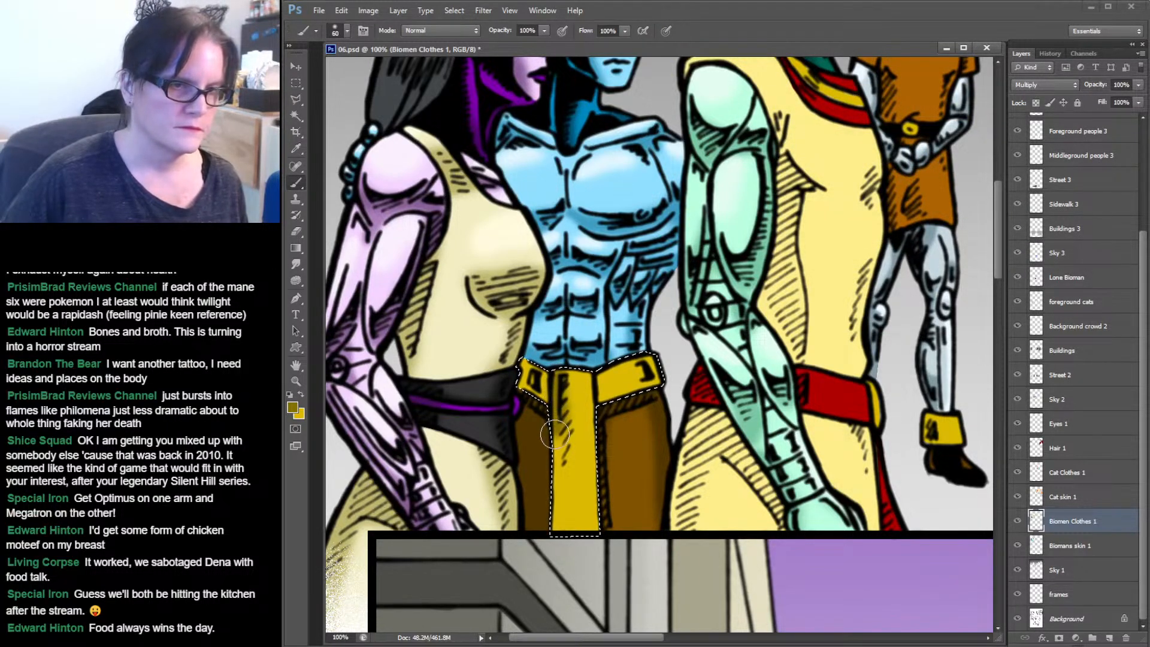
left_click_drag(554, 433, 556, 467)
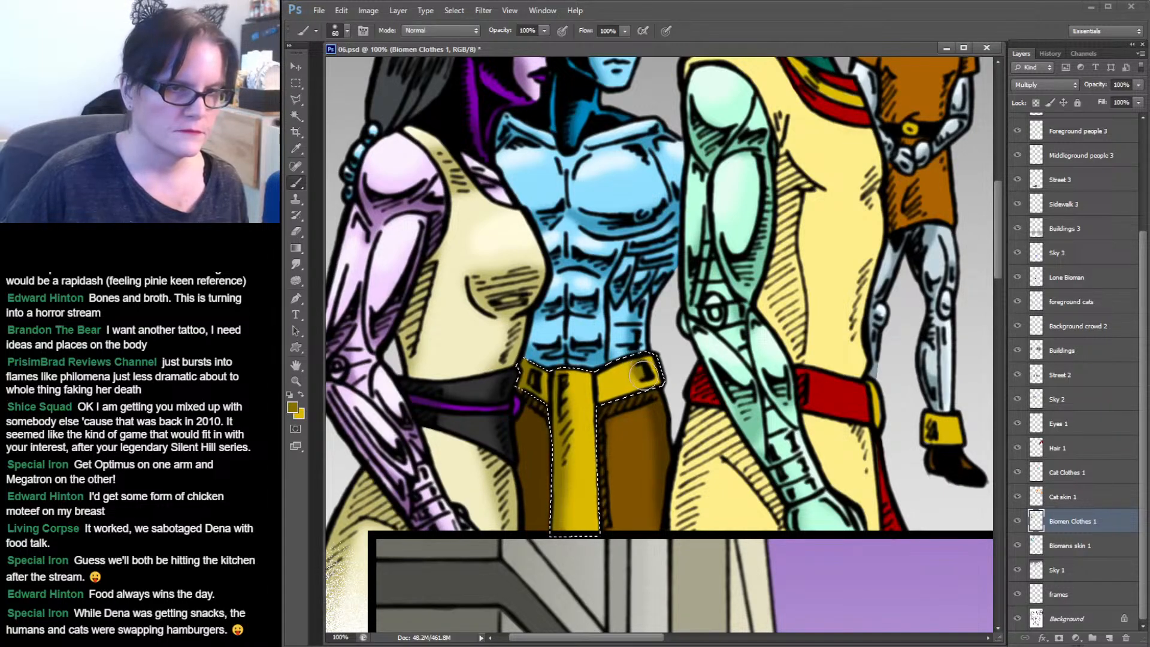
Set the foreground colour to a light yellow, #ffe240.
left_click(292, 407)
left_click(871, 81)
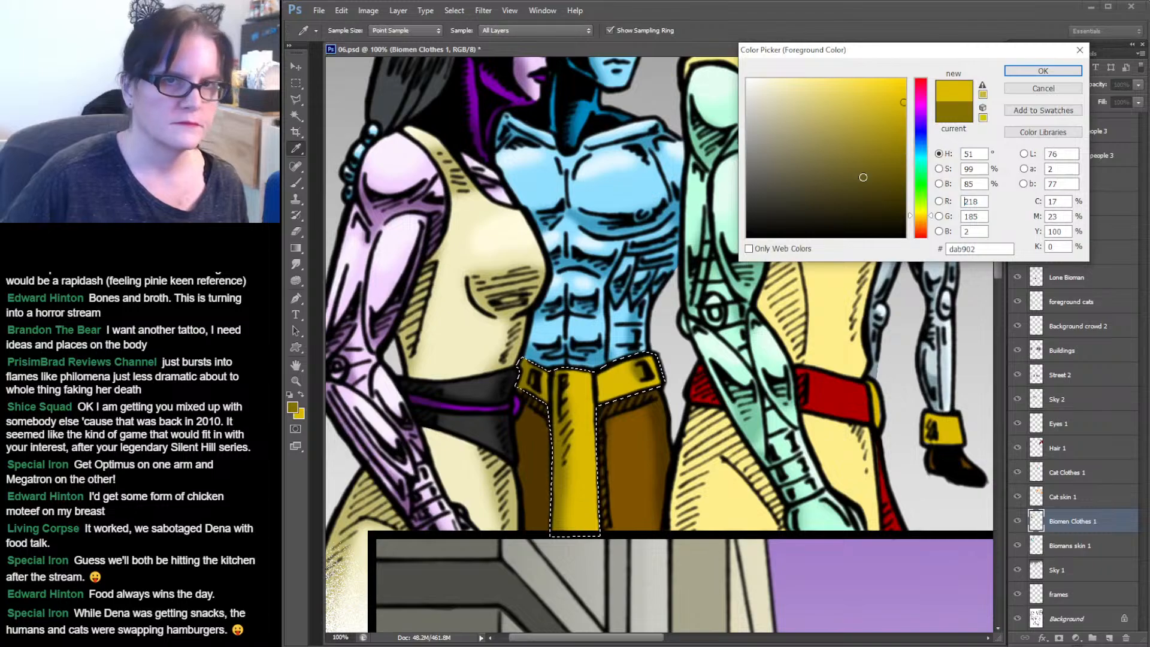
left_click(1042, 72)
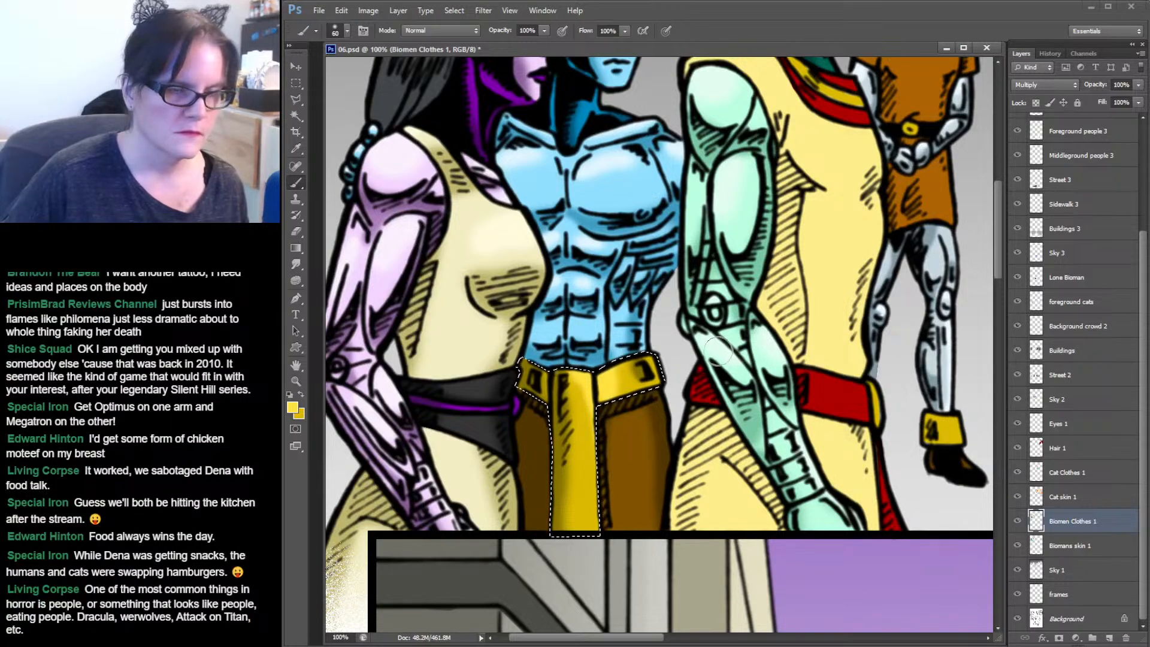
left_click_drag(853, 277, 765, 342)
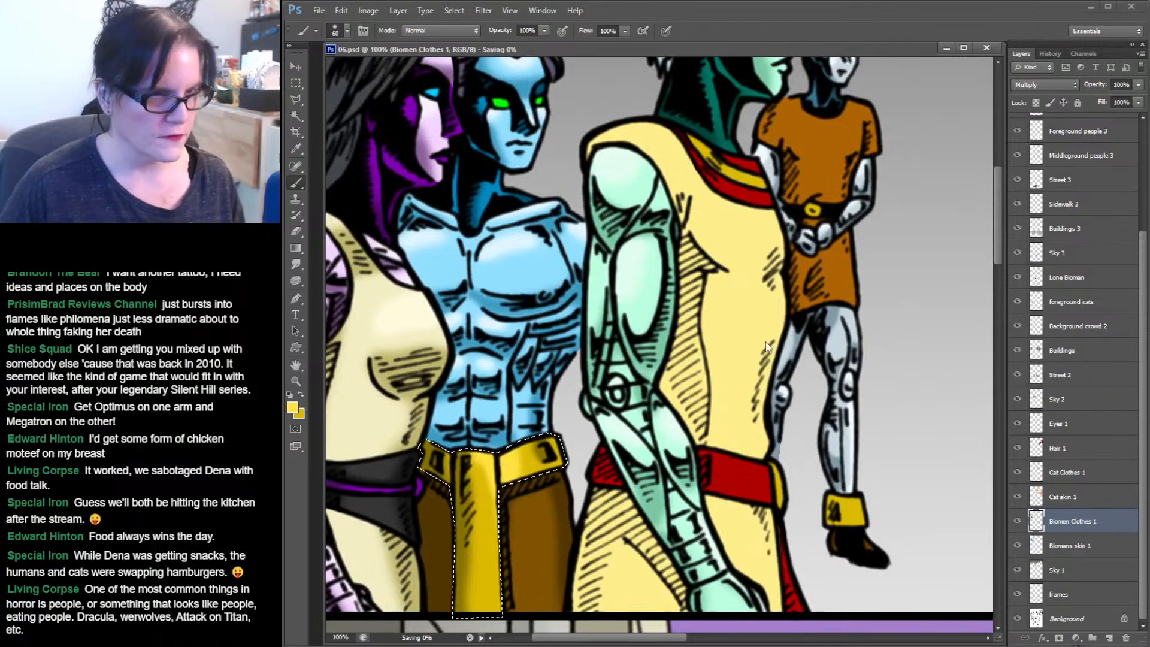
Deselect the yellow belt selection and zoom out to view the whole top panel.
left_click(296, 83)
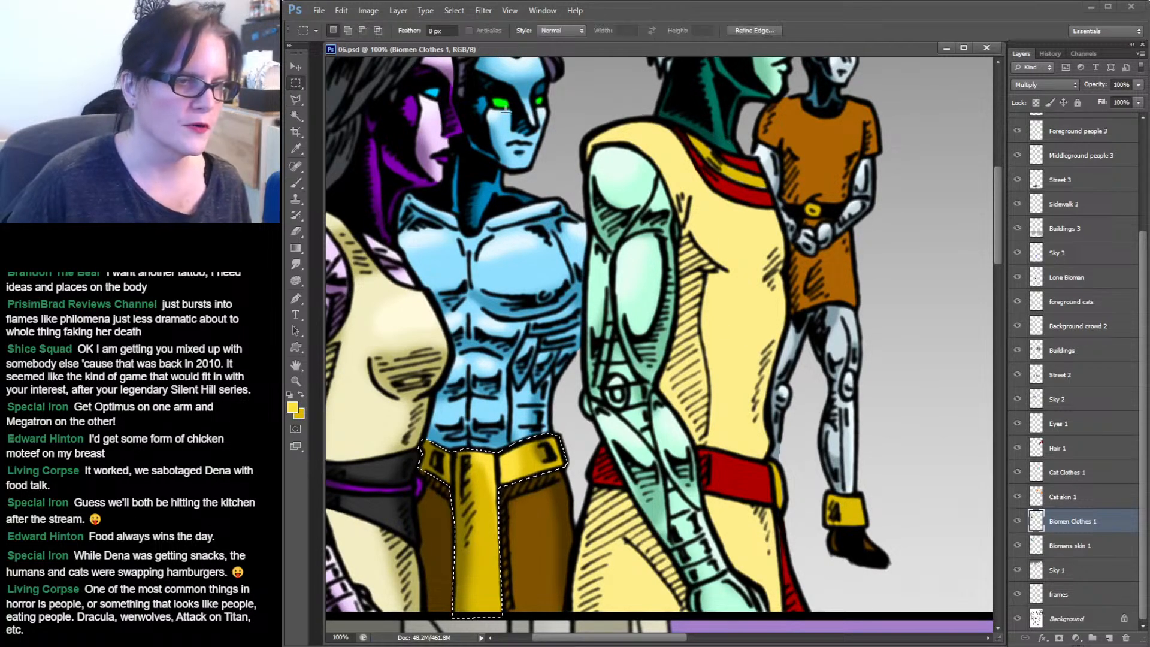
left_click(529, 120)
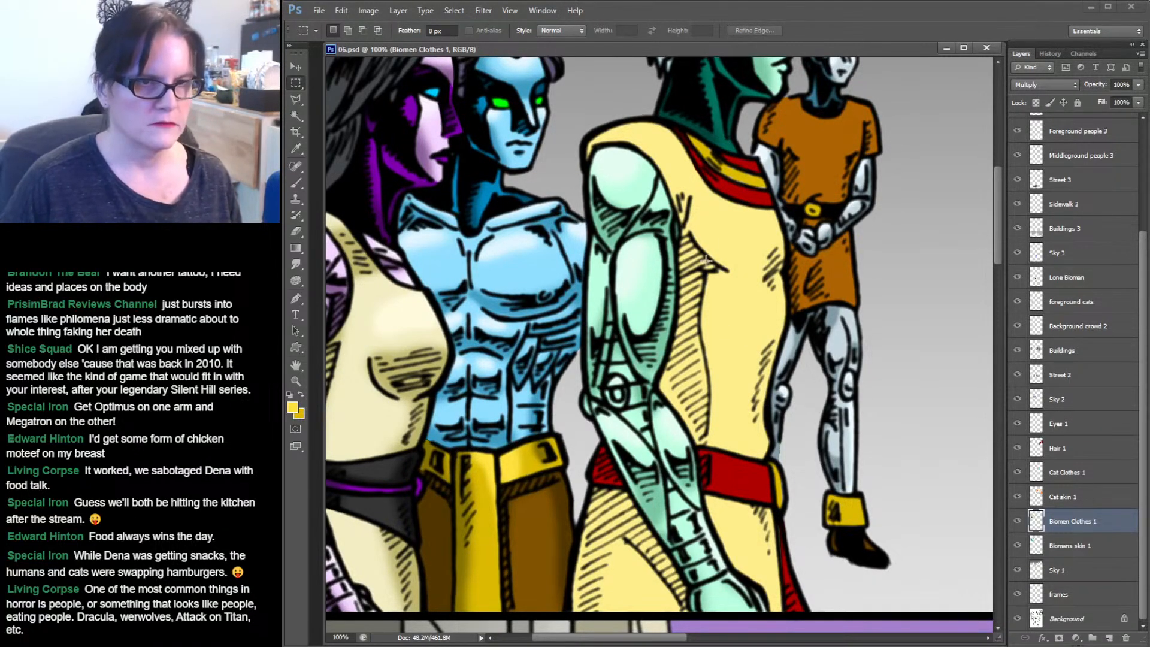
left_click_drag(749, 257, 695, 258)
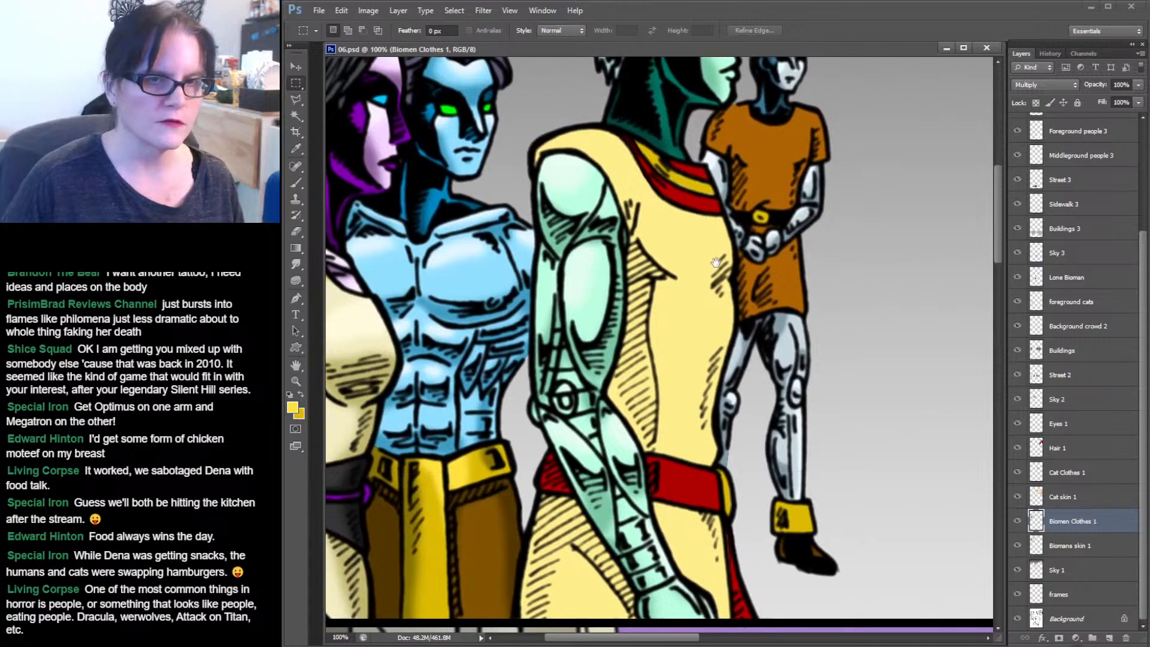
left_click(296, 381)
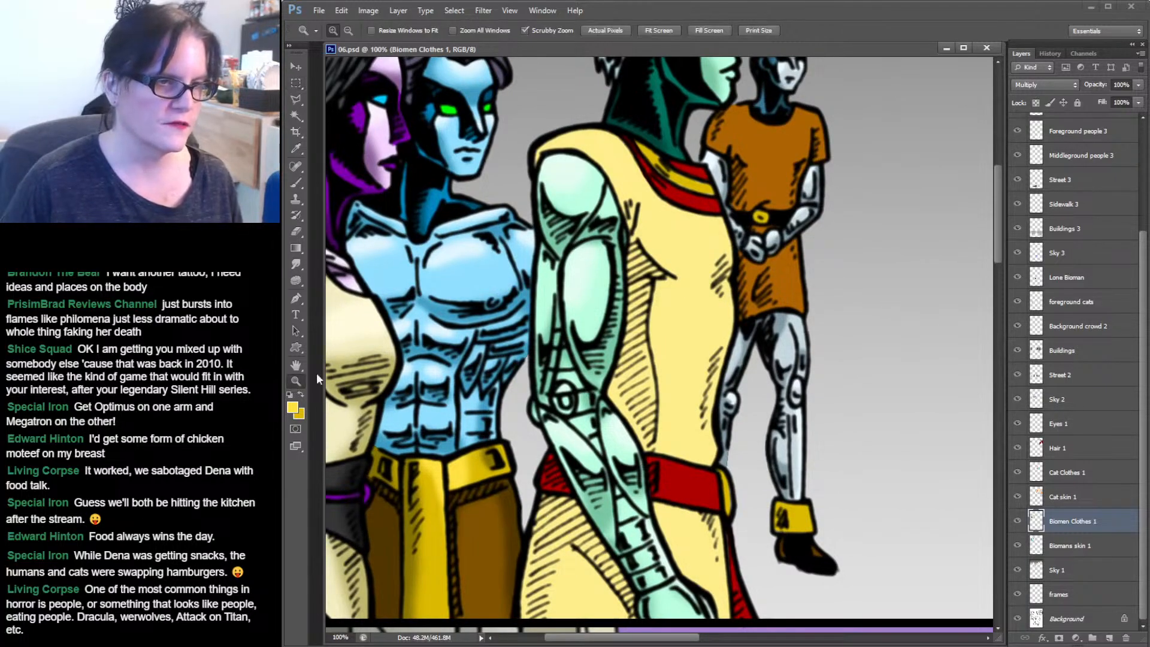
left_click(677, 291, "alt")
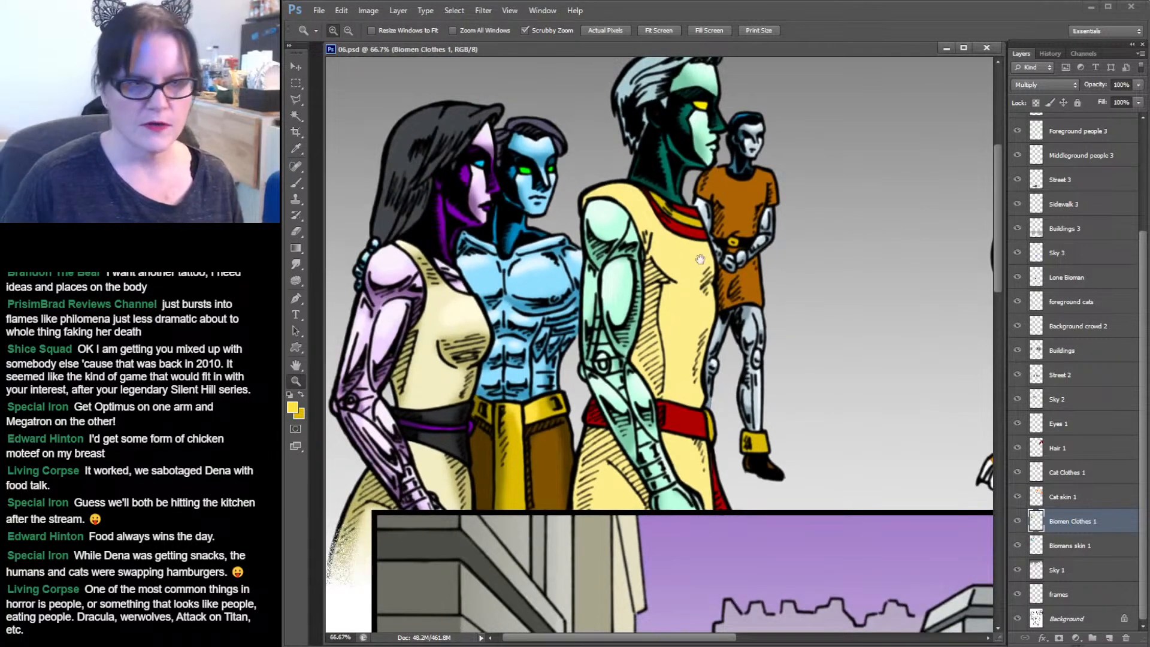
scroll(718, 308, "up", 3)
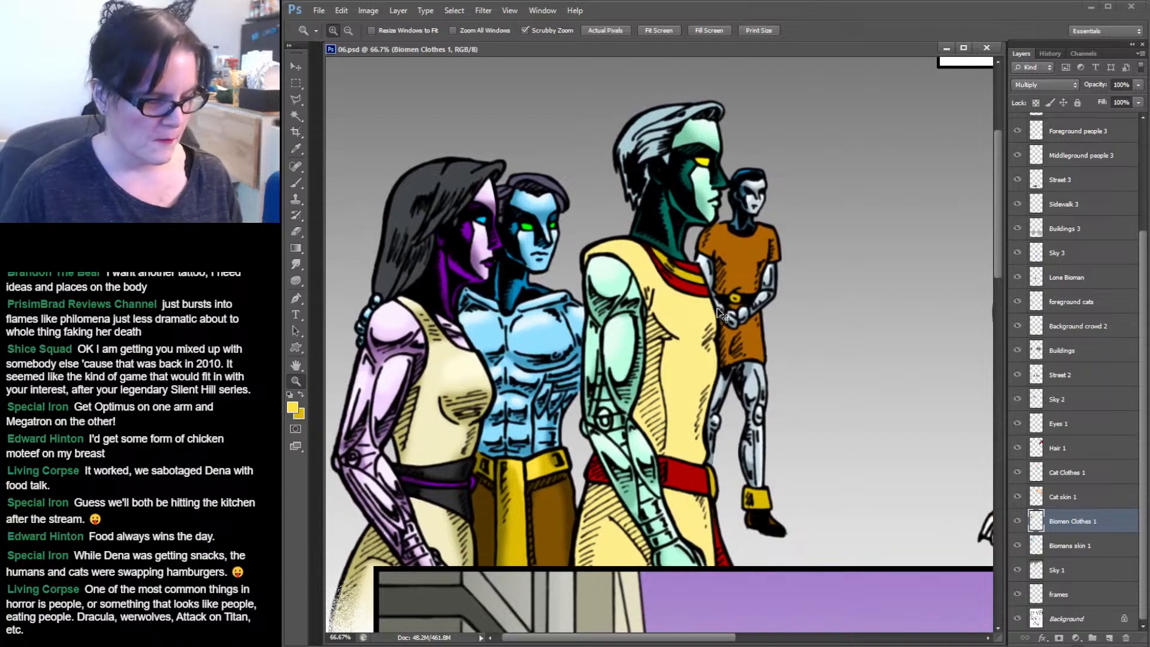
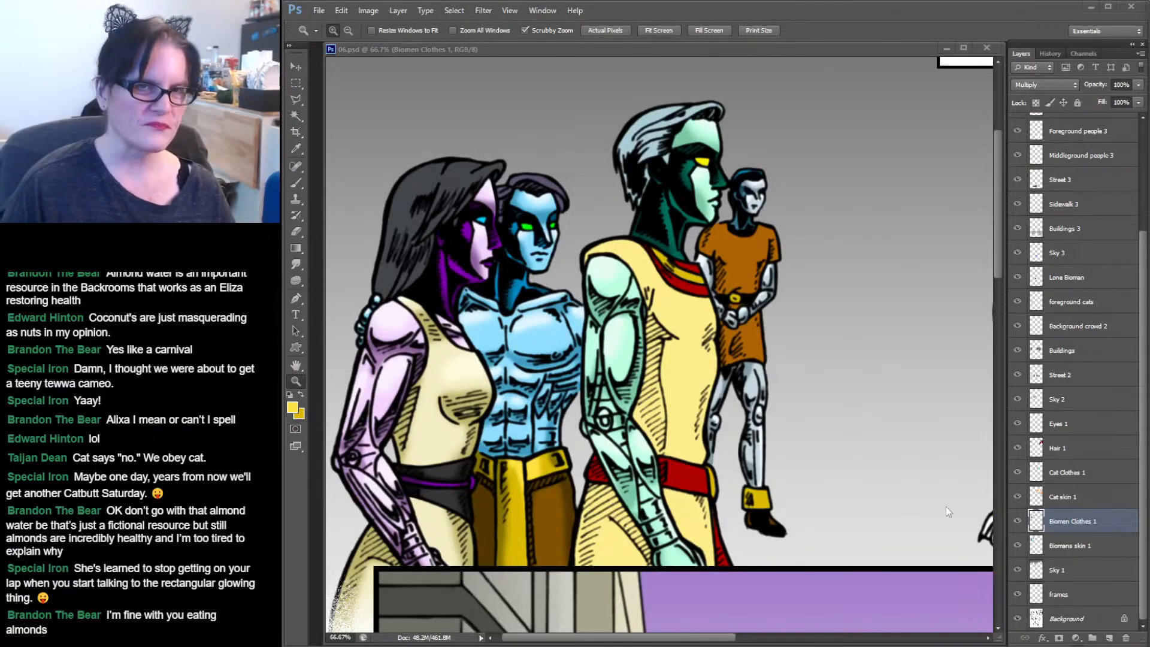
Select the green-skinned biomen's yellow tunic with the Magic Wand, adding its lower sections to the selection.
left_click(898, 20)
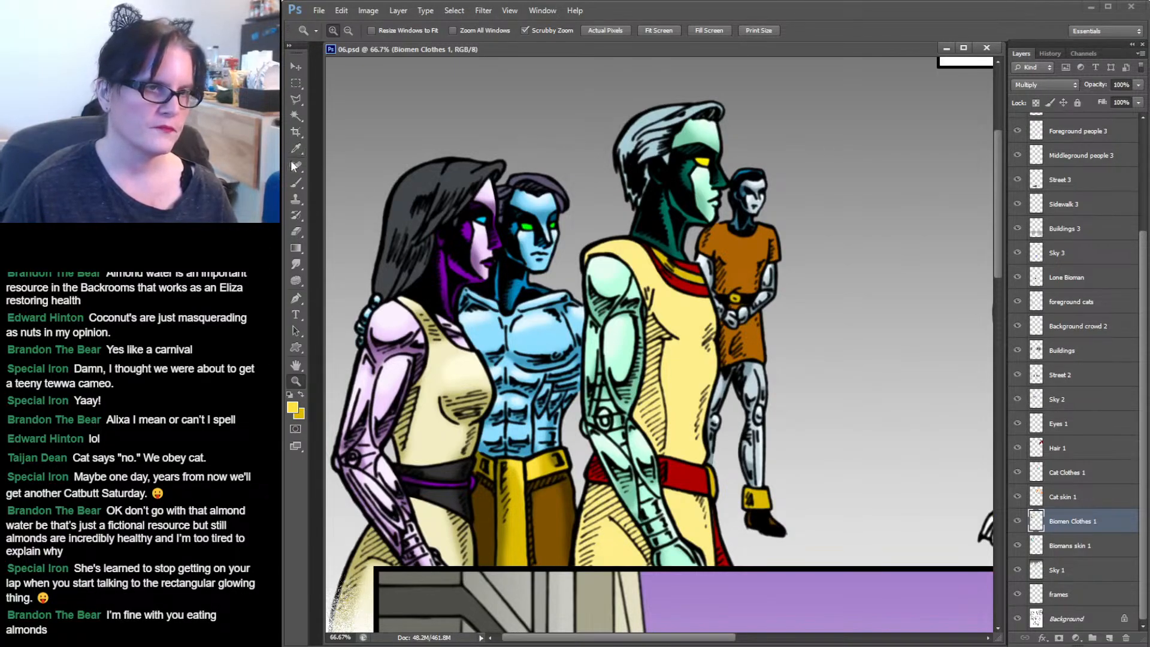
left_click(297, 118)
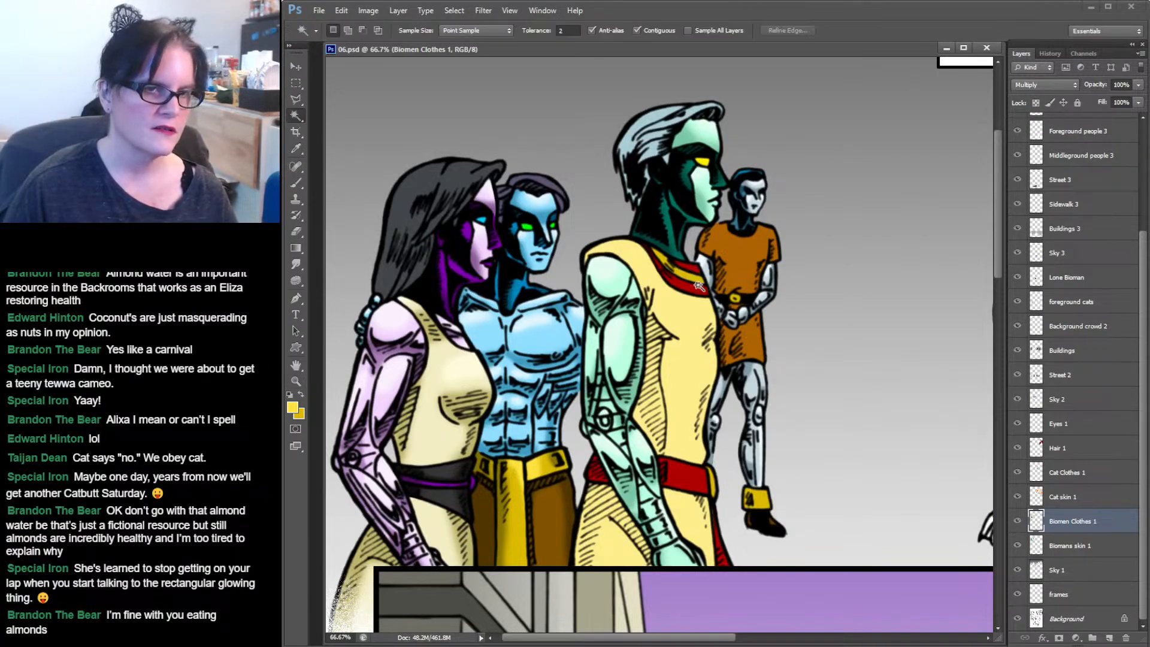
left_click(683, 316)
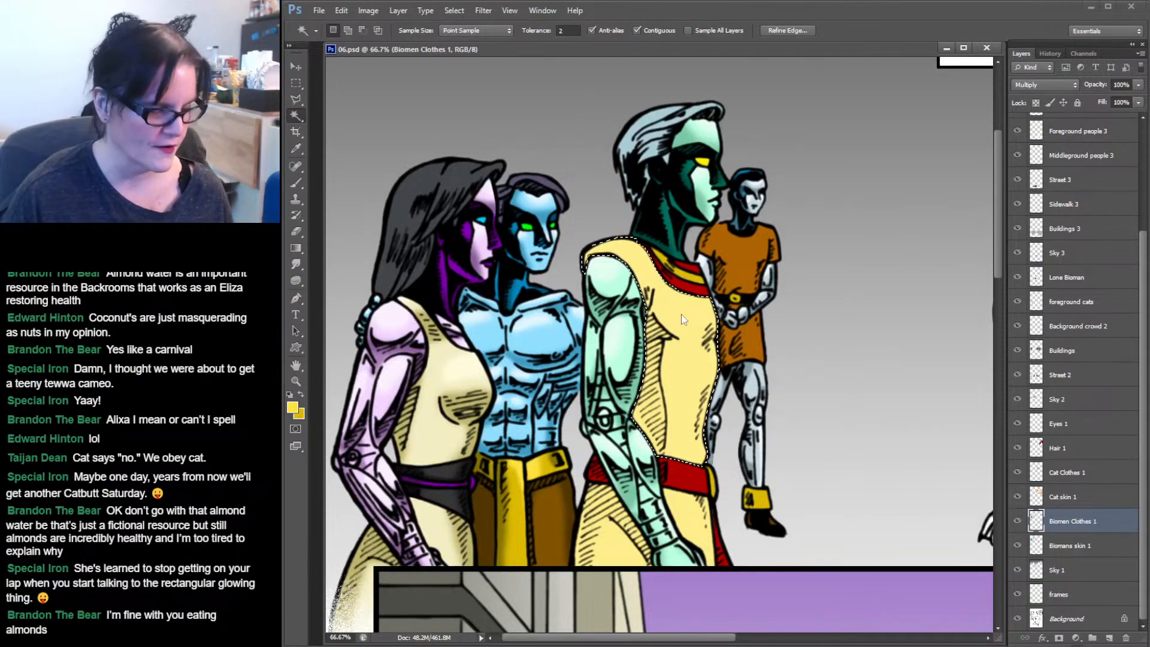
left_click(593, 530, "shift")
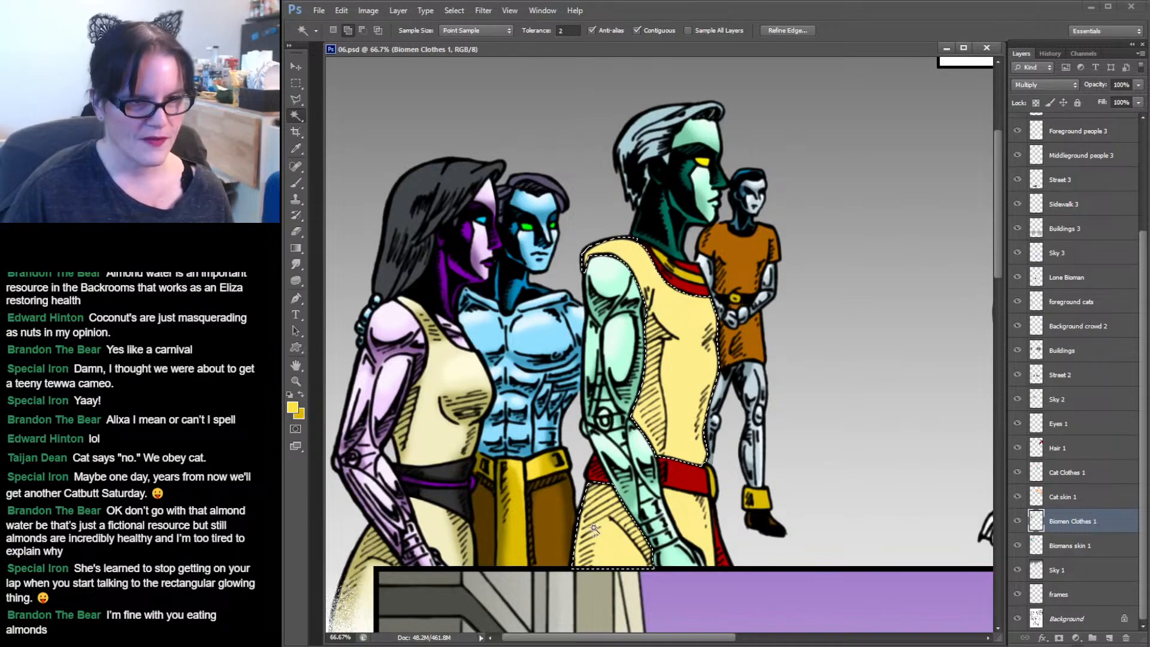
left_click(685, 522, "shift")
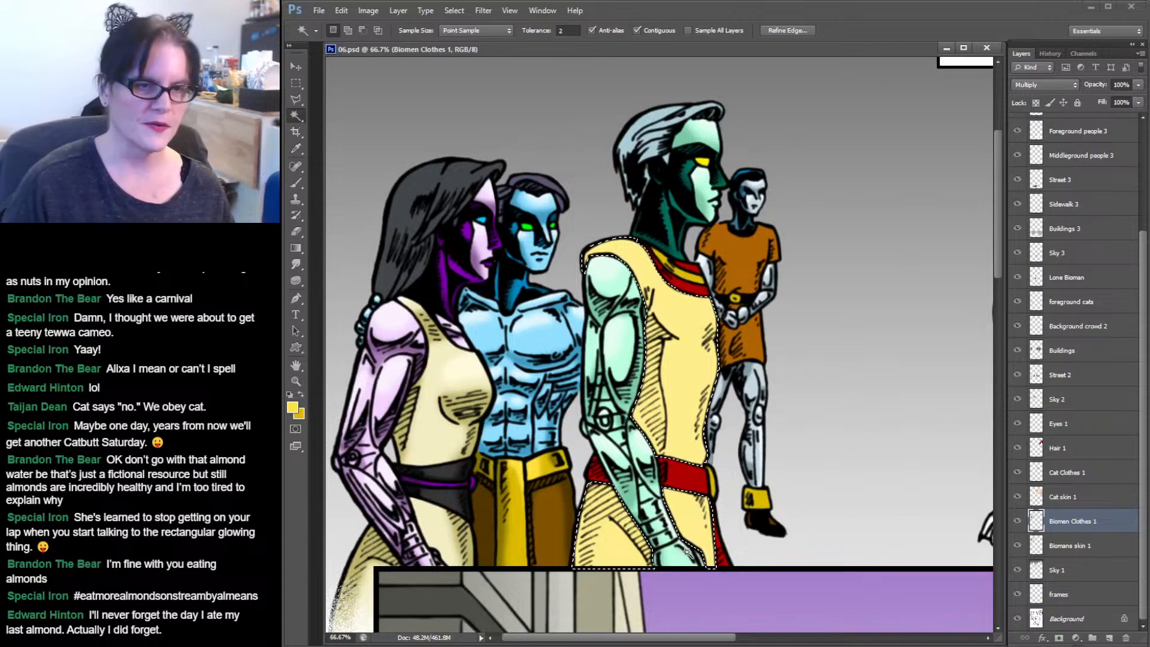
Sample the tunic, set the foreground colour to a darker yellow, #c8b753, and brush shading over the tunic's lower front.
left_click(295, 151)
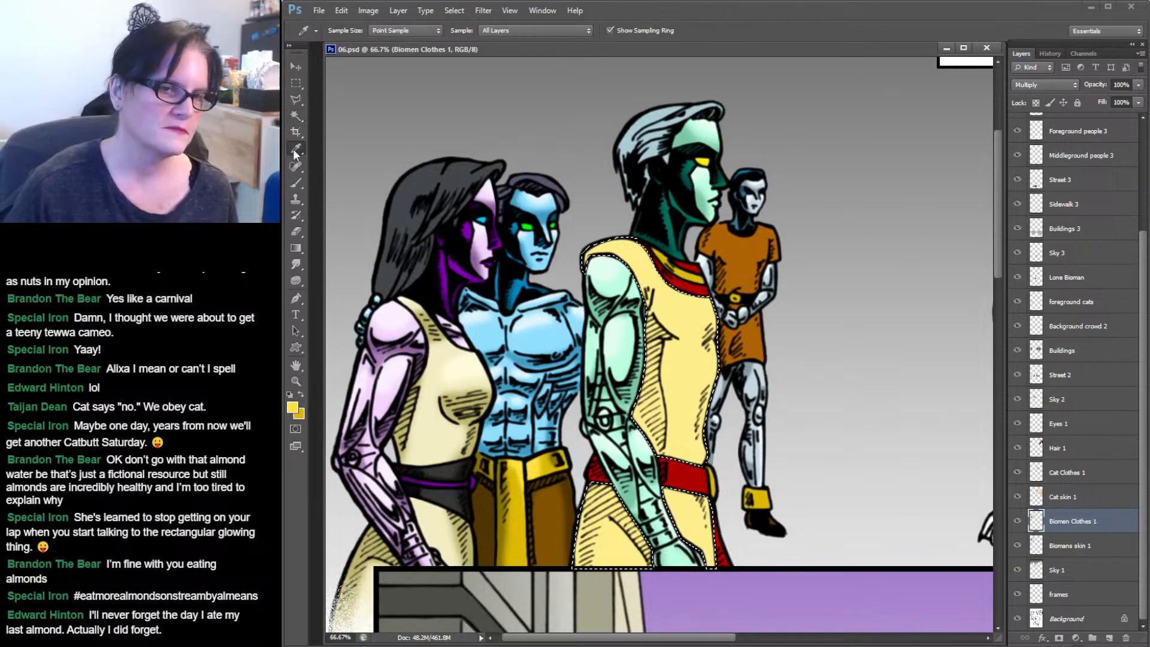
left_click(695, 352)
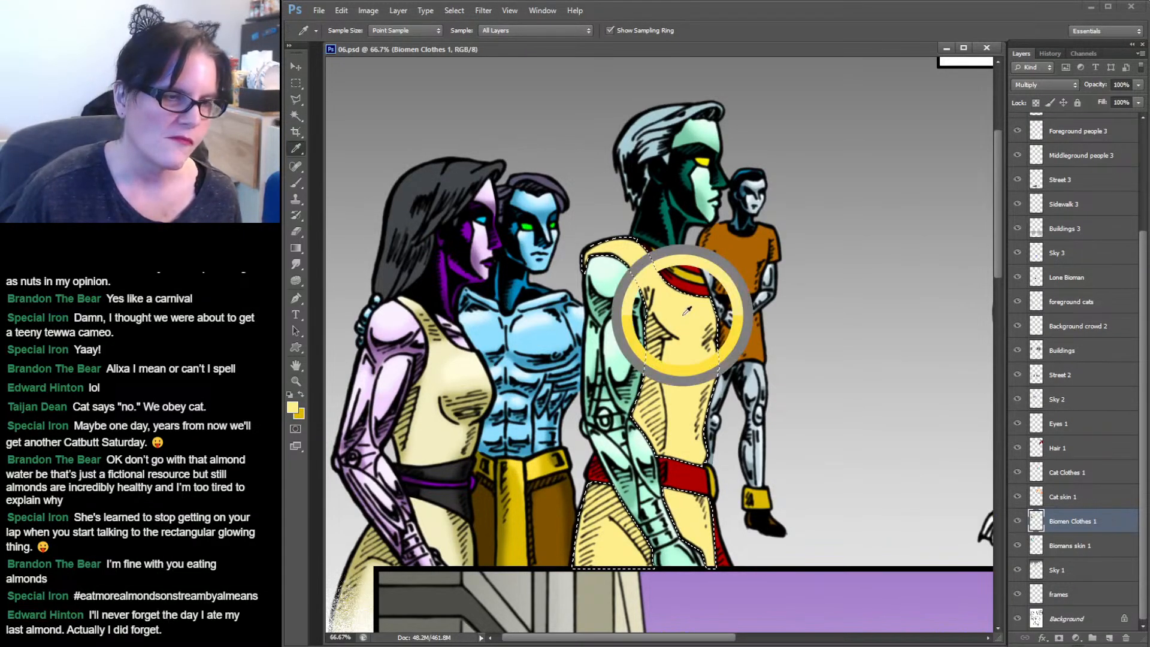
left_click(292, 409)
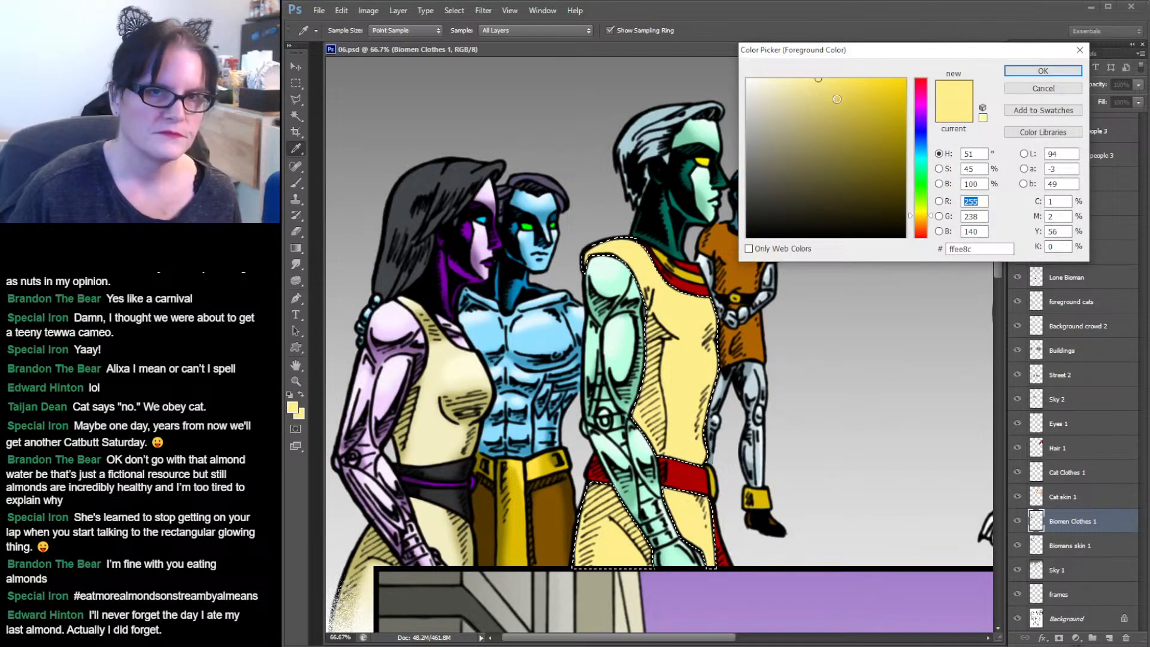
left_click(835, 105)
left_click_drag(835, 105, 839, 112)
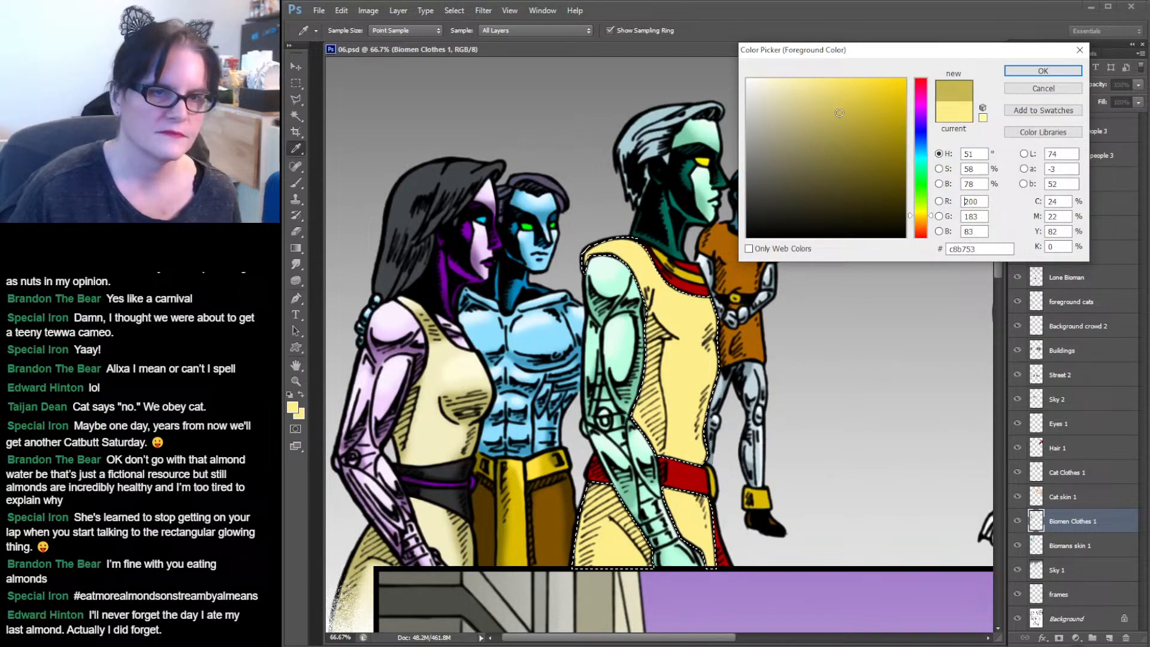
left_click(1054, 69)
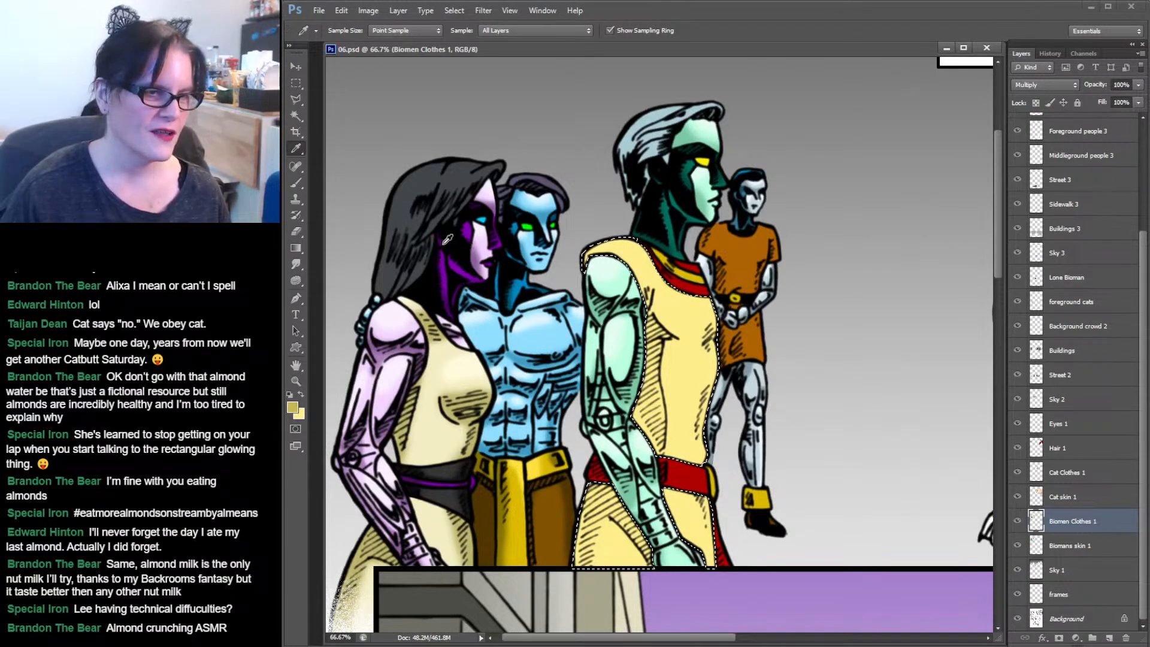
key("b")
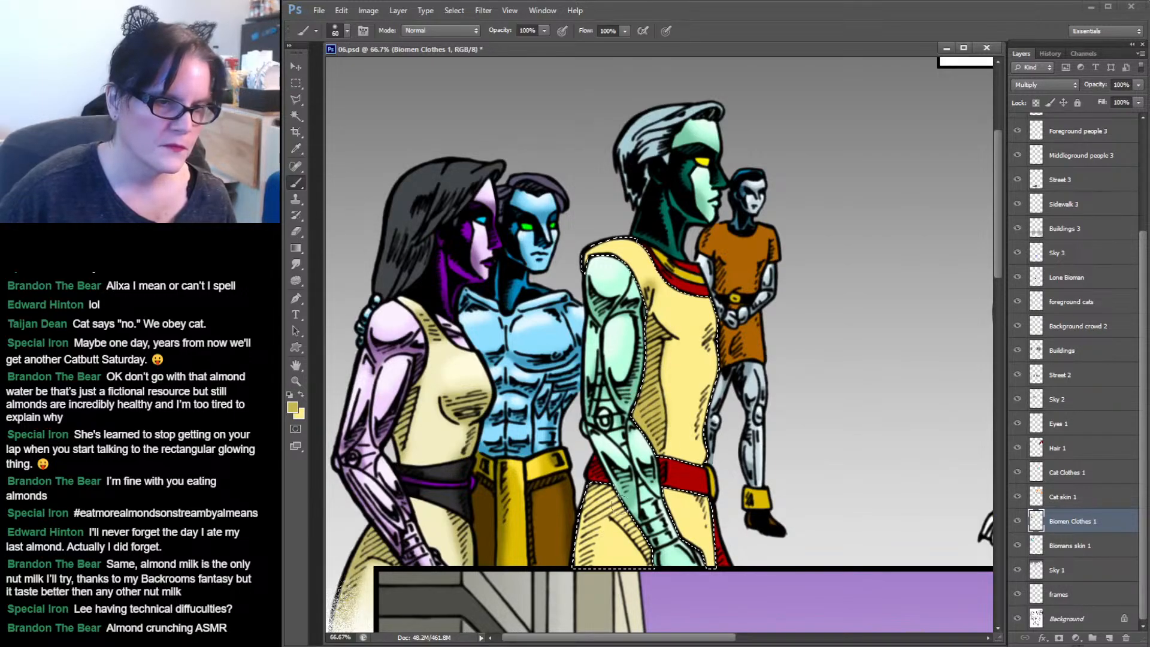
mouse_move(612, 504)
left_mouse_down()
mouse_move(627, 549)
mouse_move(657, 556)
left_mouse_up()
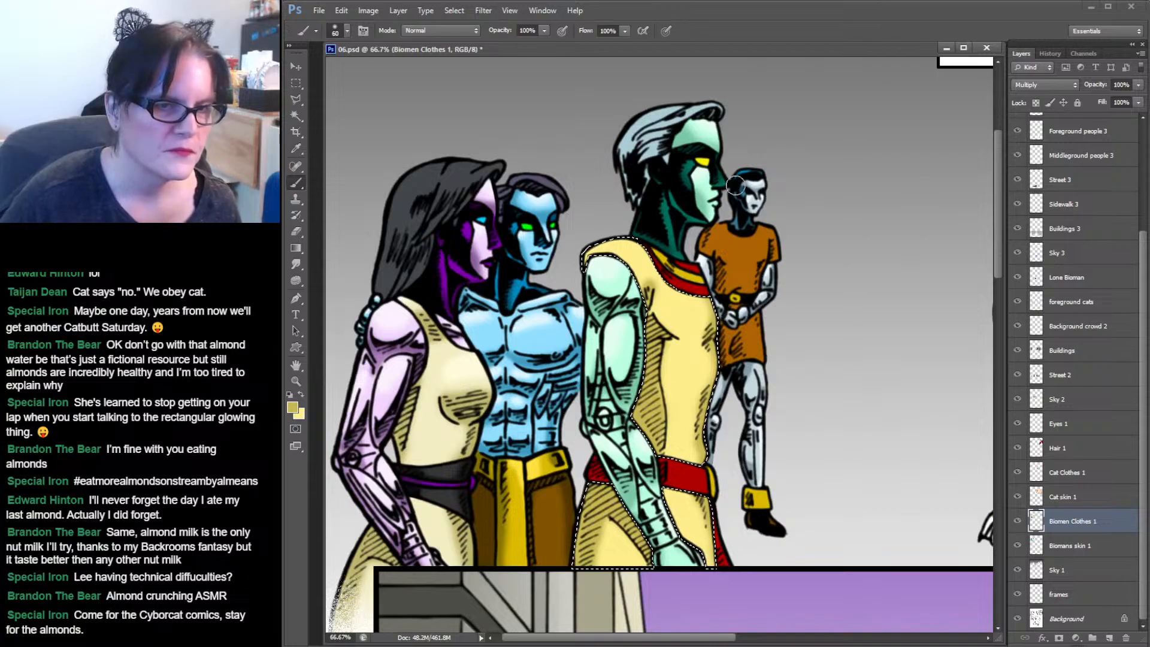
left_click(295, 149)
left_click(629, 249)
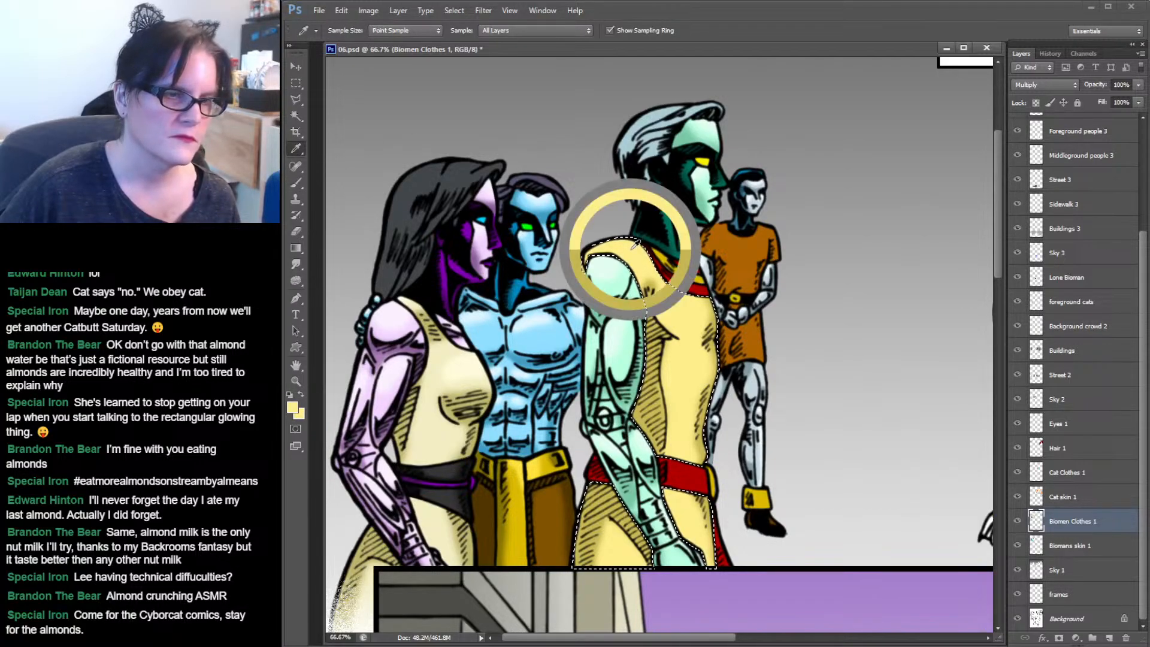
left_click(293, 408)
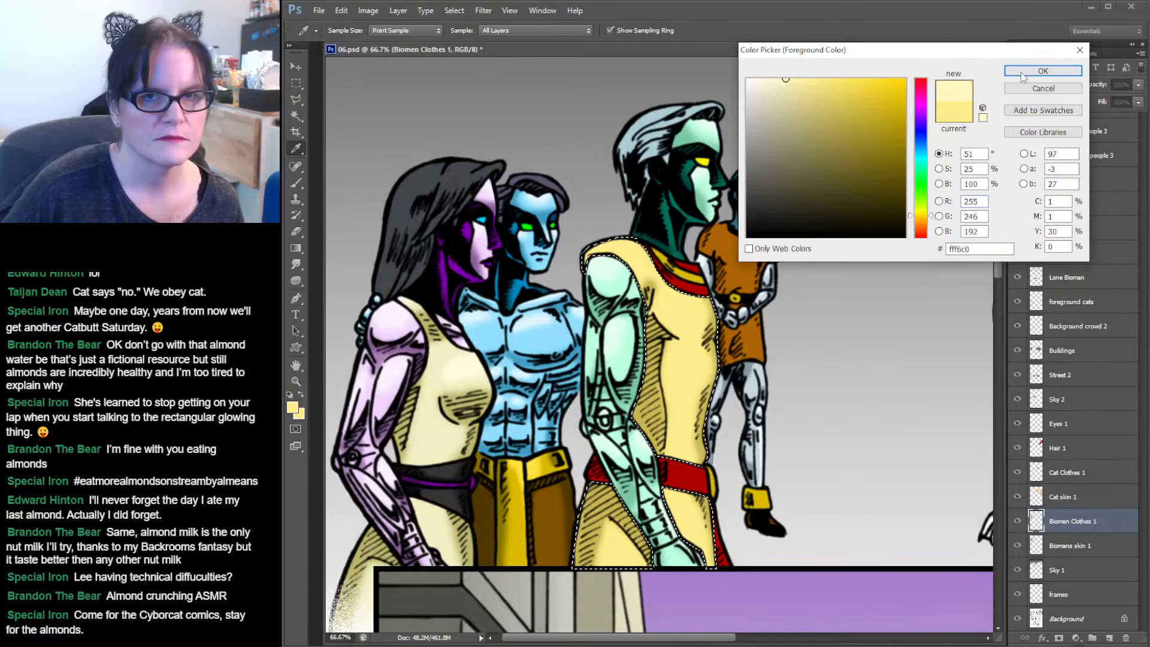
left_click(1043, 71)
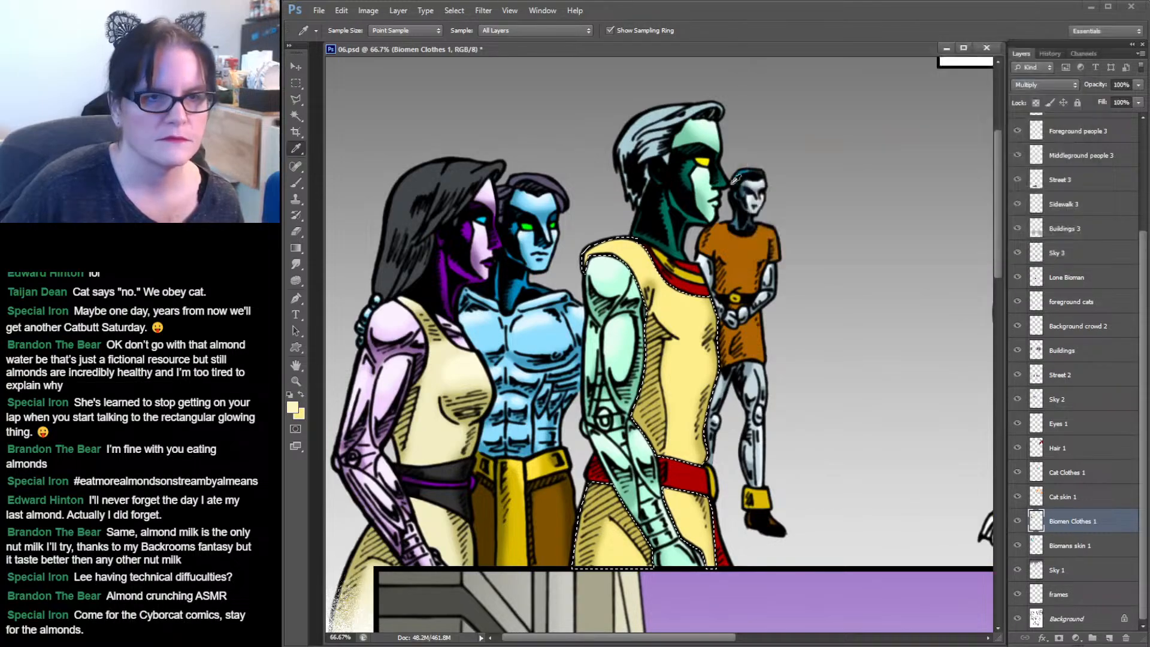
left_click(296, 183)
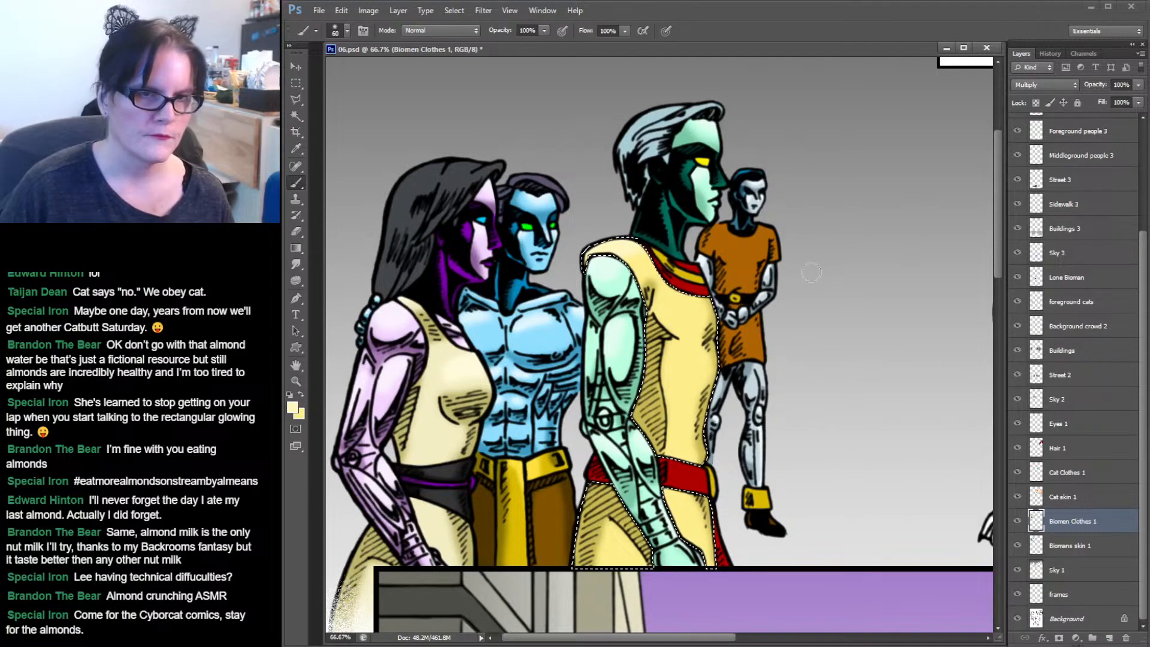
Select the red collar stripe with the Magic Wand, sample its red and set the foreground to a darker red.
key("w")
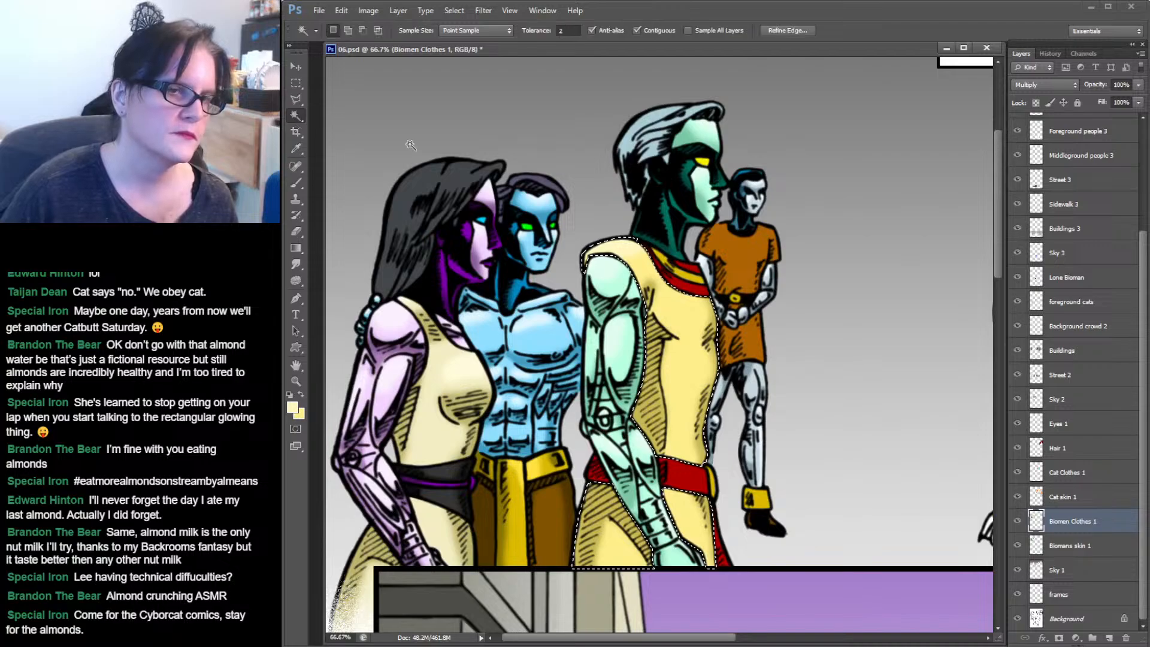
left_click(694, 269, "shift")
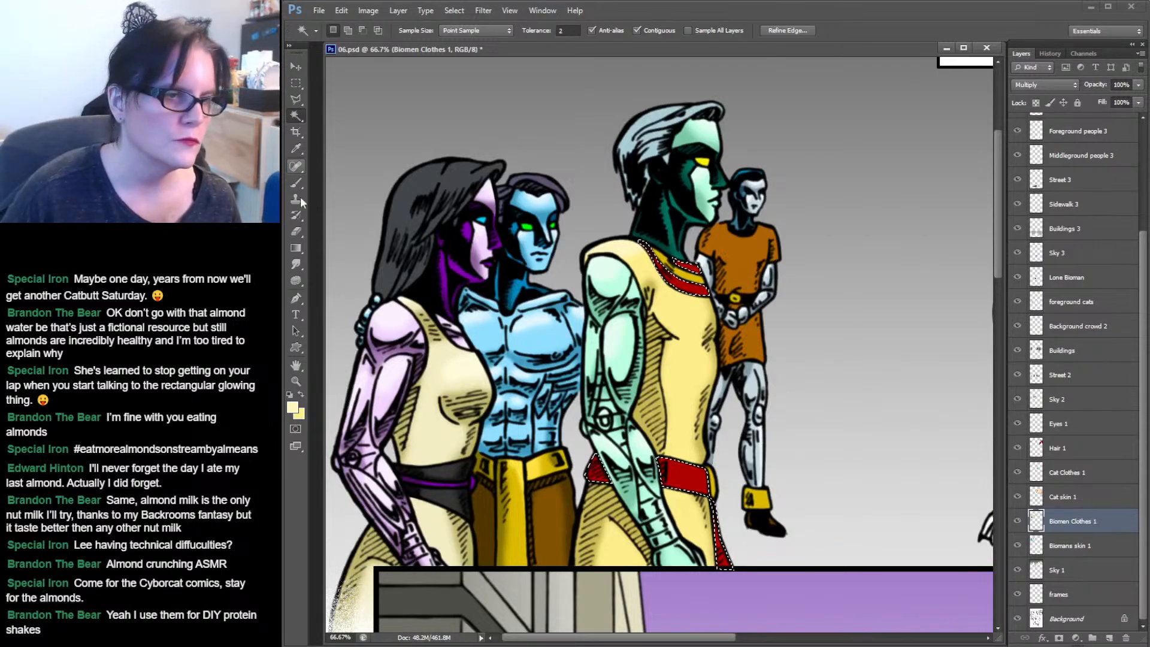
left_click(297, 149)
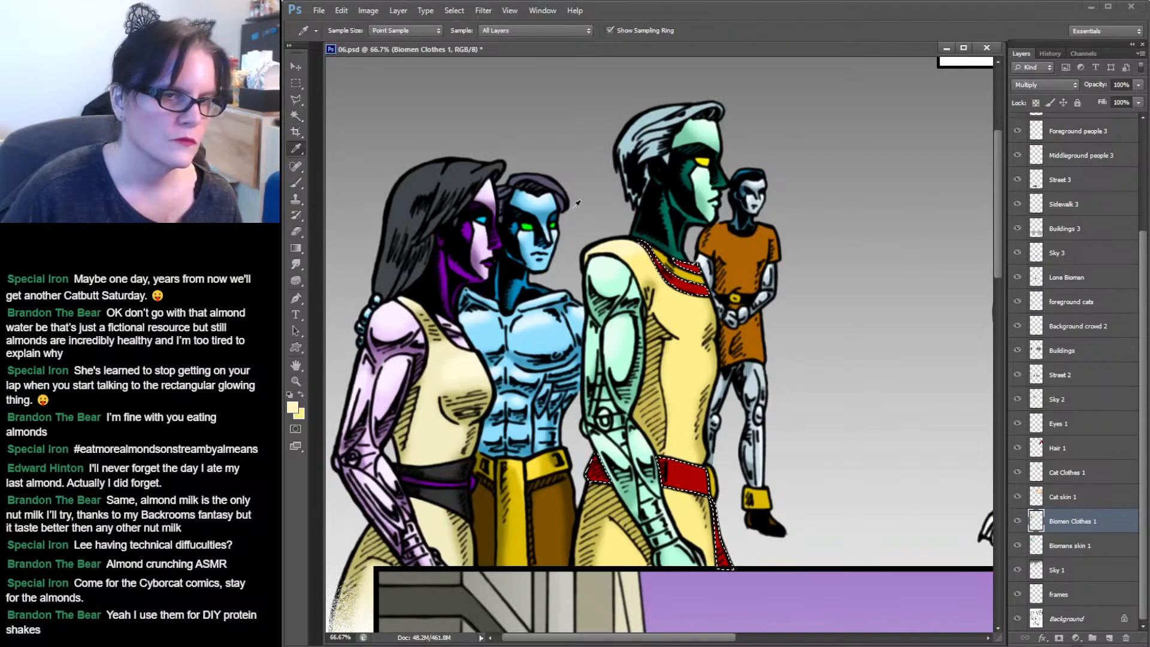
left_click(698, 286)
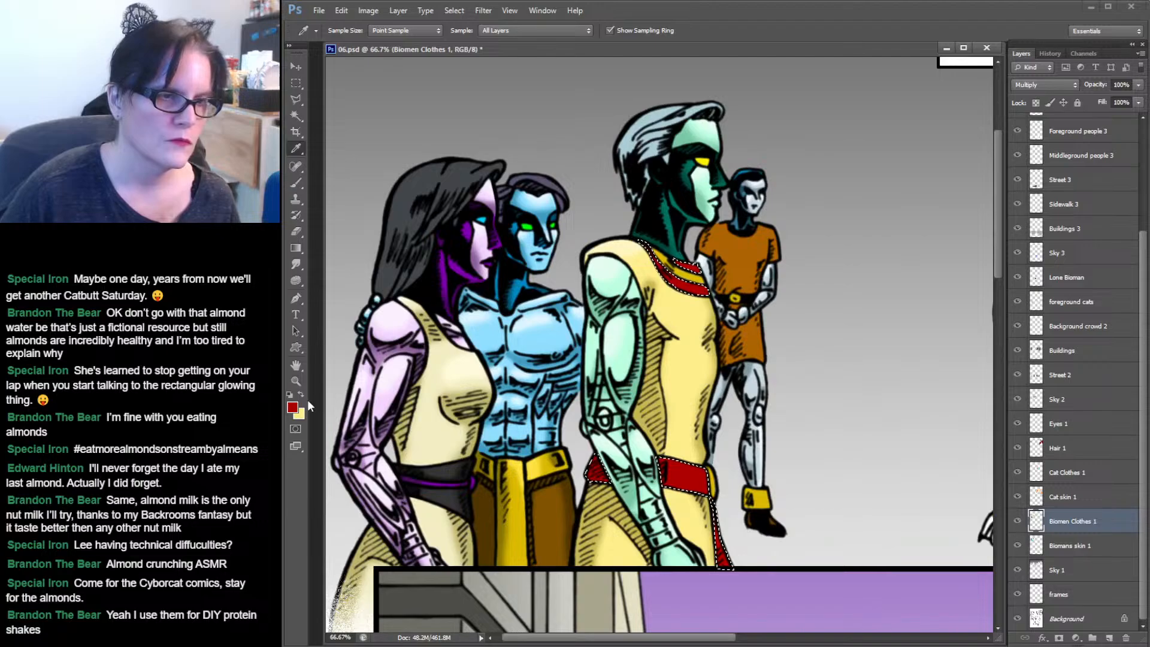
left_click(687, 291)
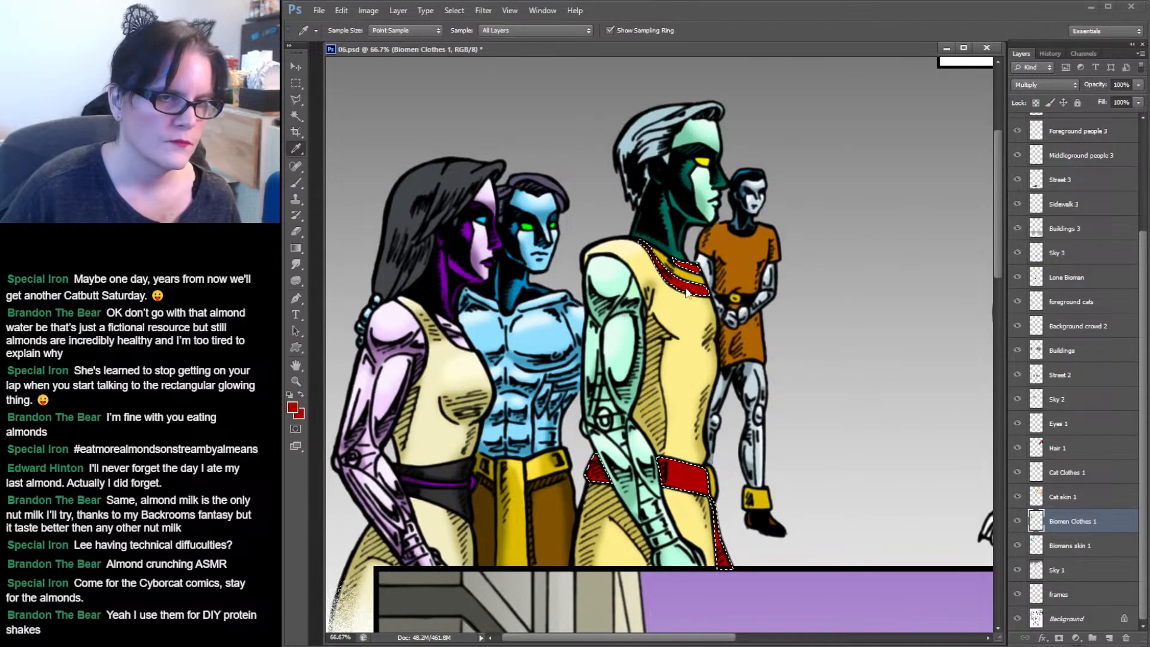
left_click(292, 408)
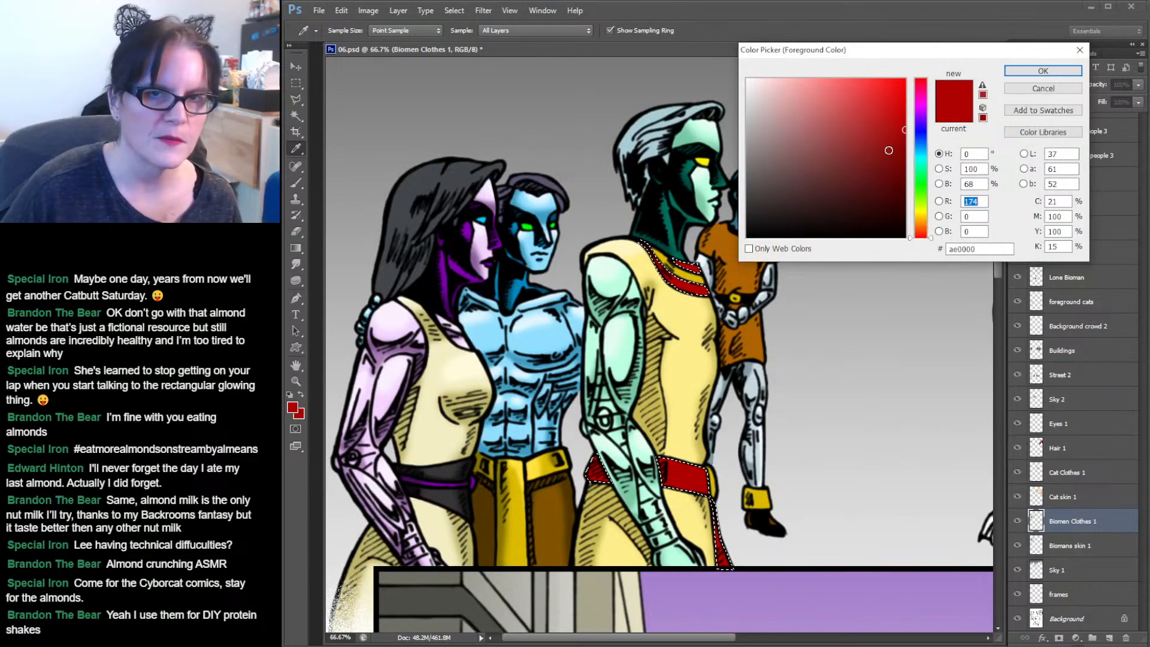
left_click_drag(905, 166, 903, 180)
left_click(1043, 70)
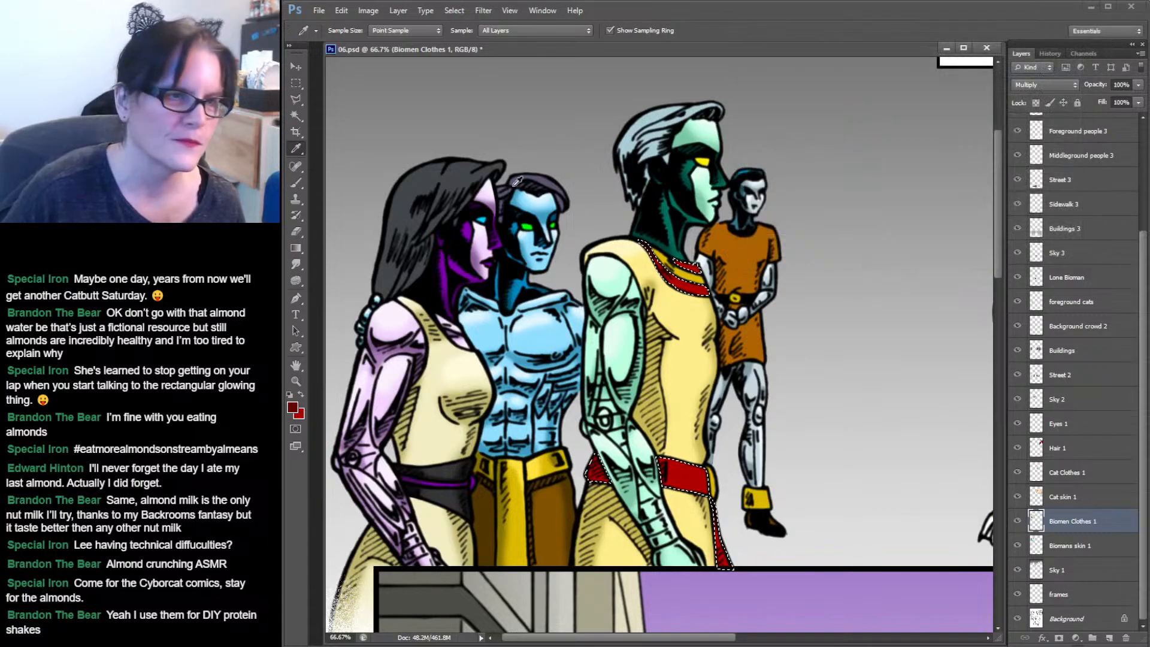
Brush darker red shading along the collar stripe.
left_click(296, 182)
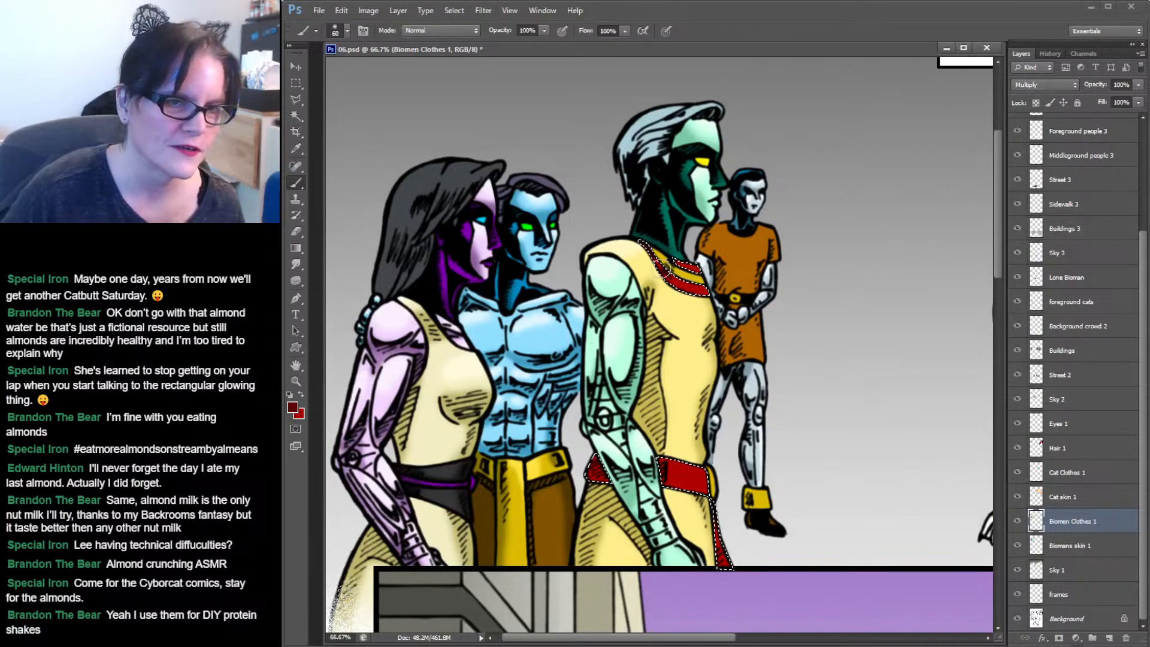
left_click_drag(677, 279, 663, 271)
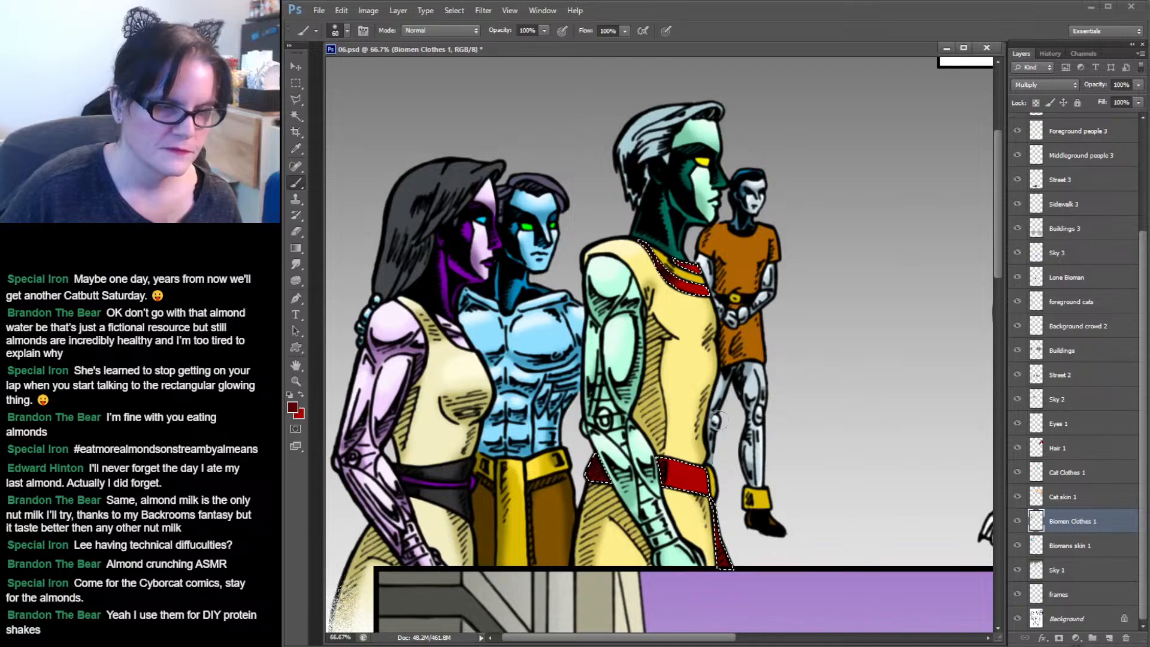
Sample the collar's red again and set the foreground colour to a lighter red.
left_click(296, 150)
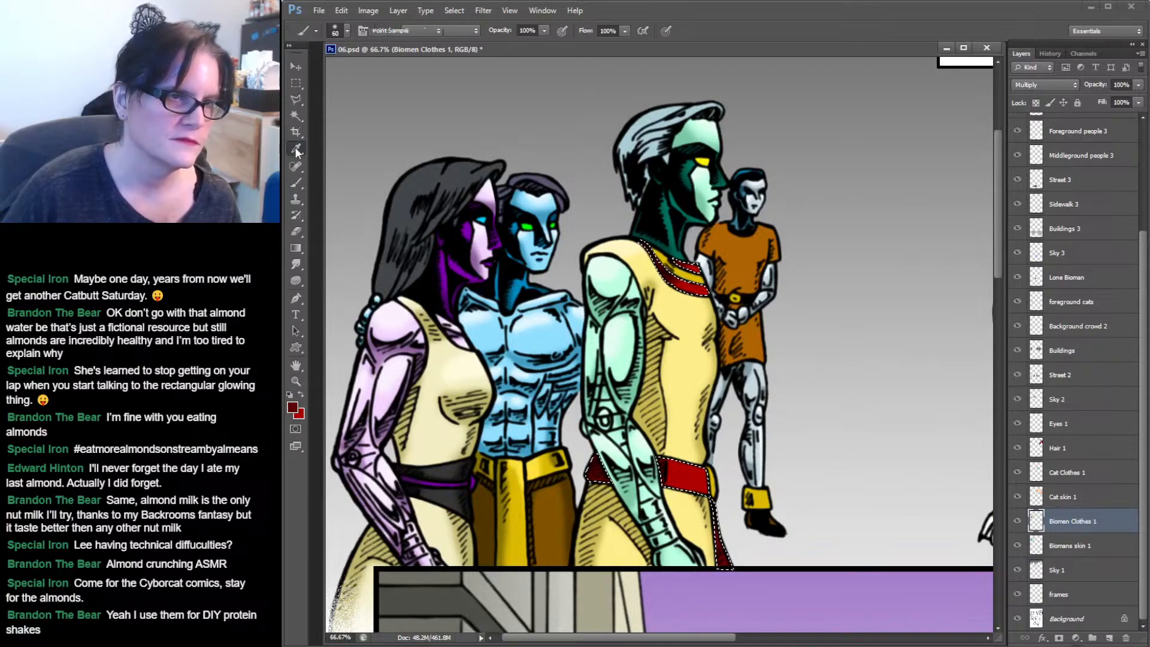
left_click(694, 266)
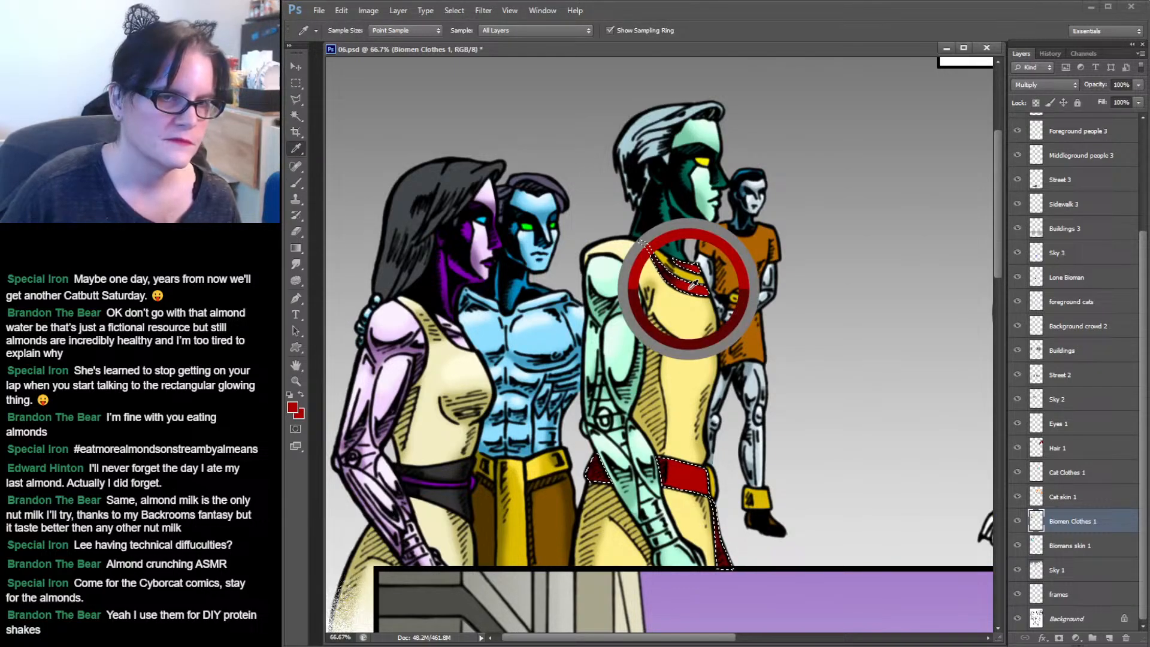
left_click(293, 407)
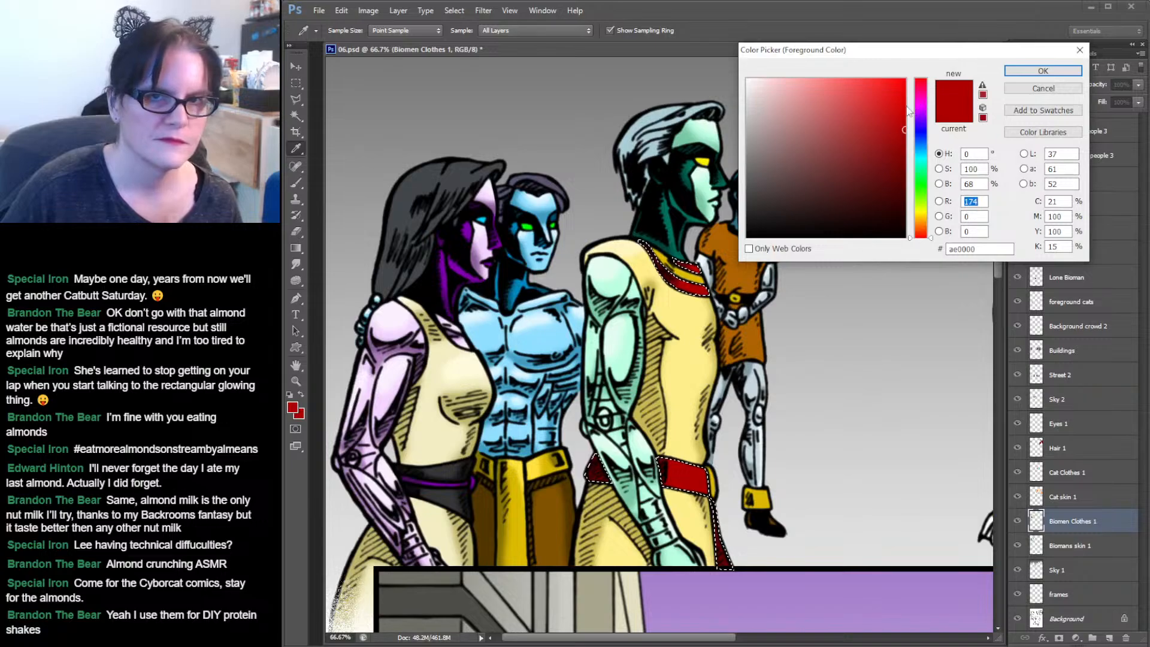
left_click(900, 106)
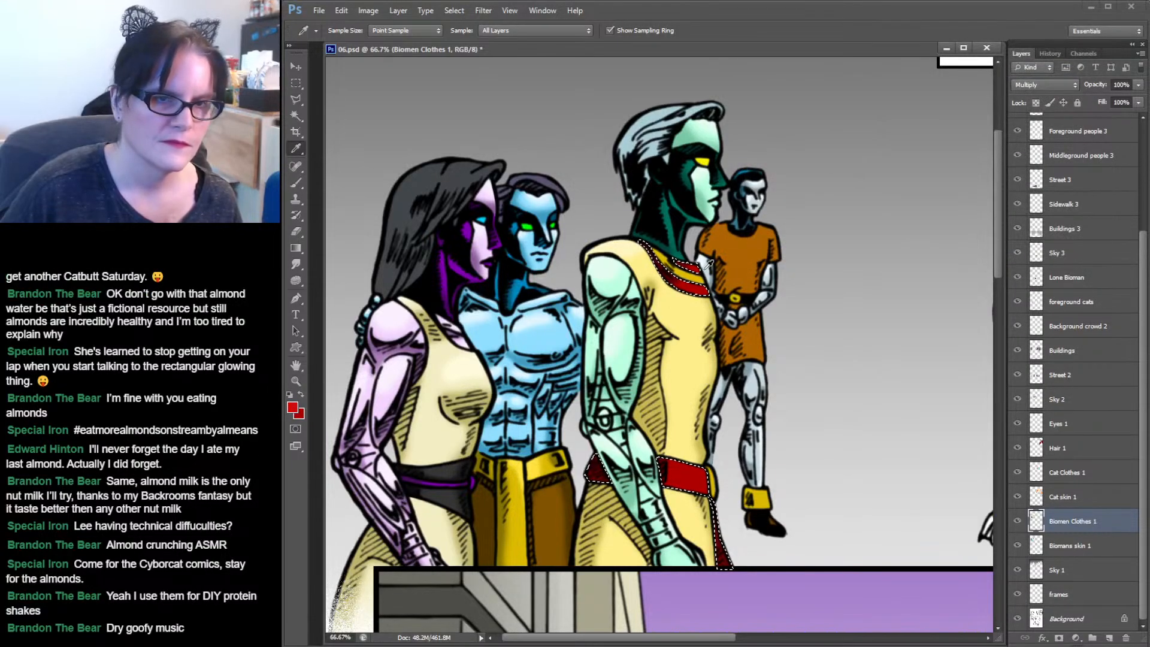
left_click(296, 183)
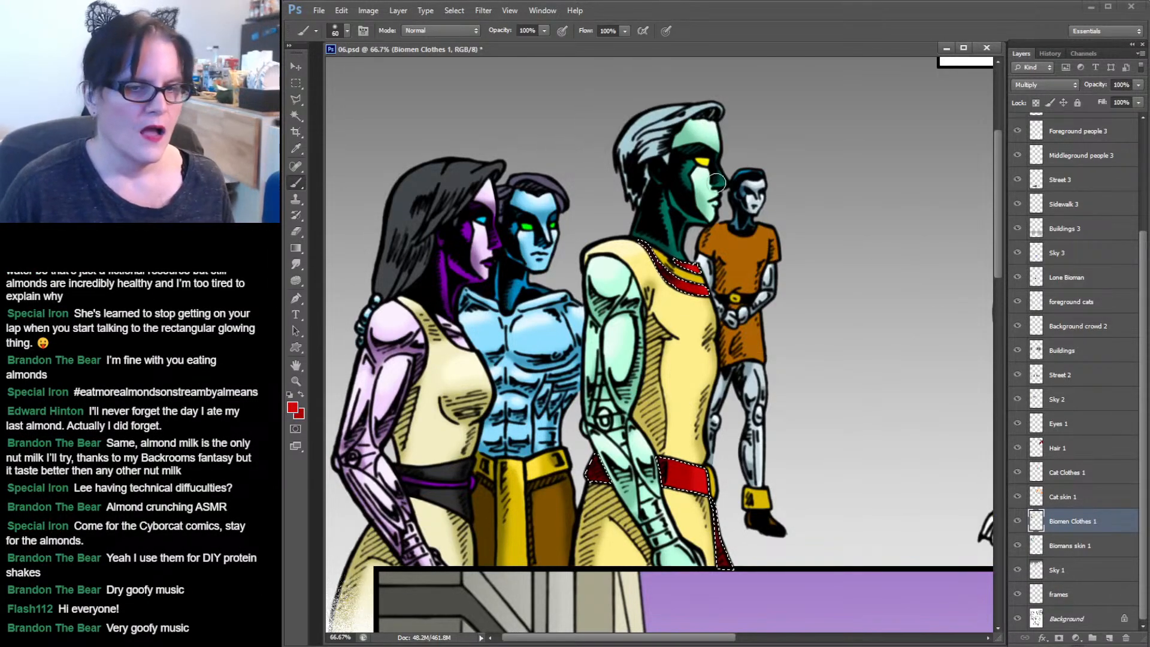
Select the gold collar trim and the belt buckle with the Magic Wand.
left_click(293, 117)
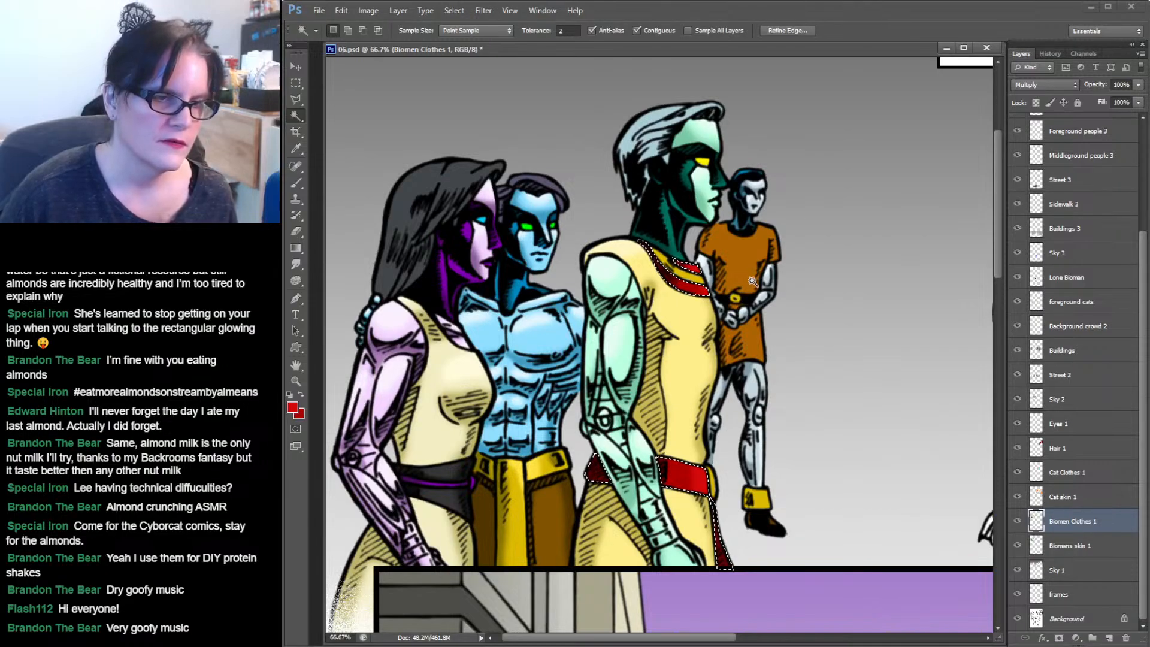
left_click(692, 279)
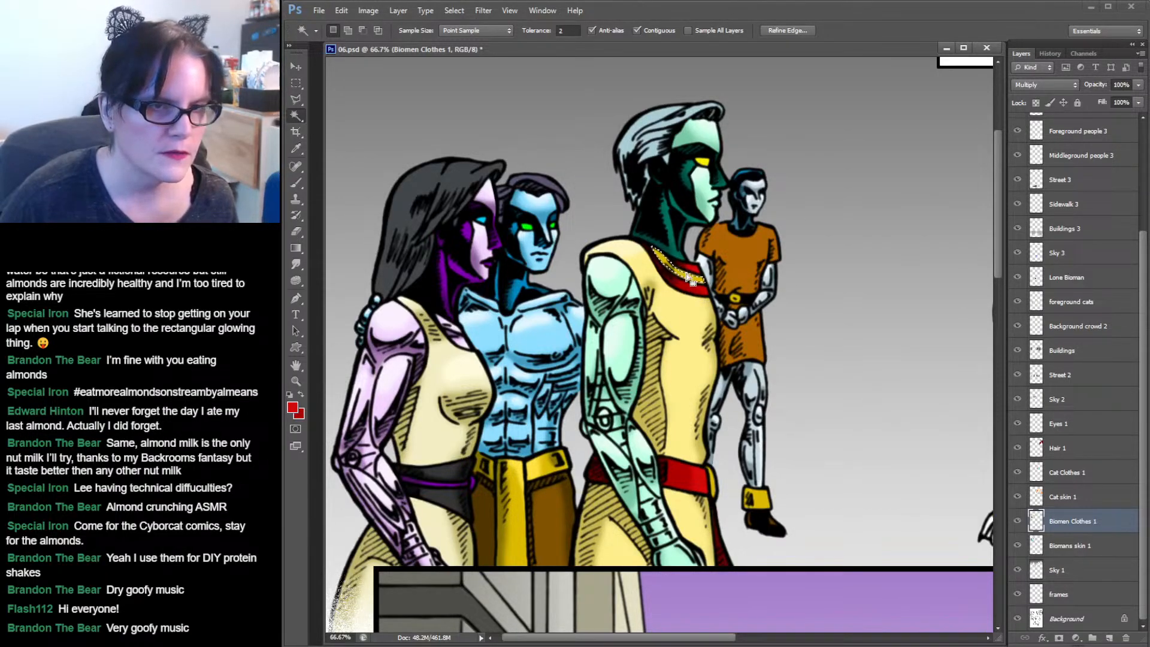
key("shift")
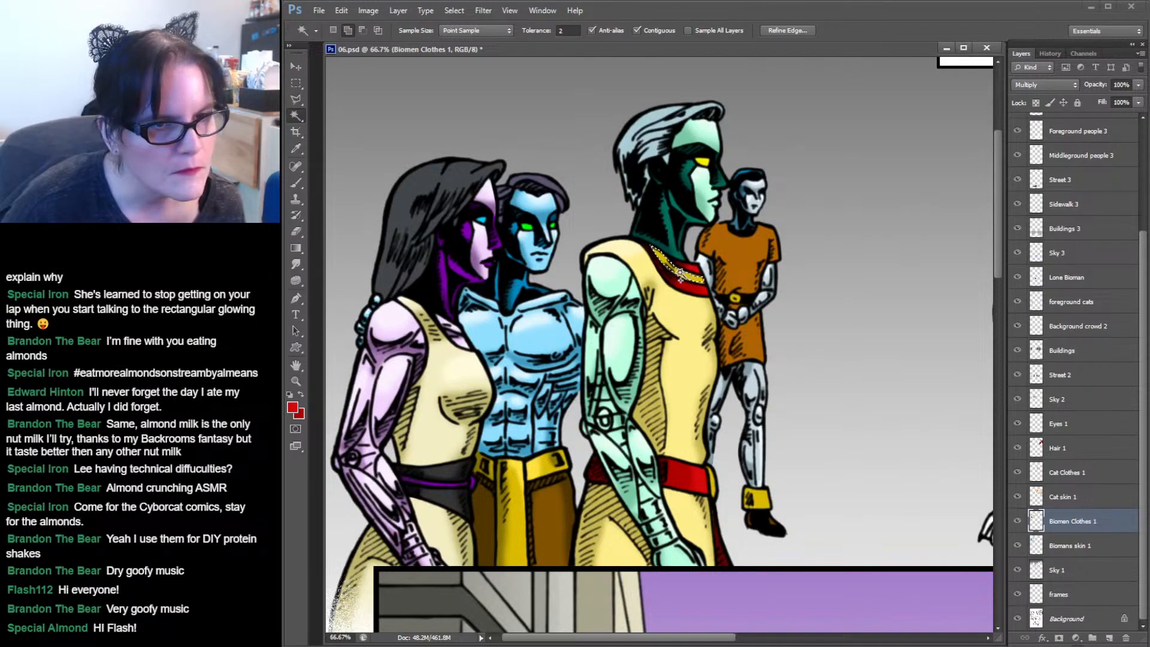
left_click(714, 482, "shift")
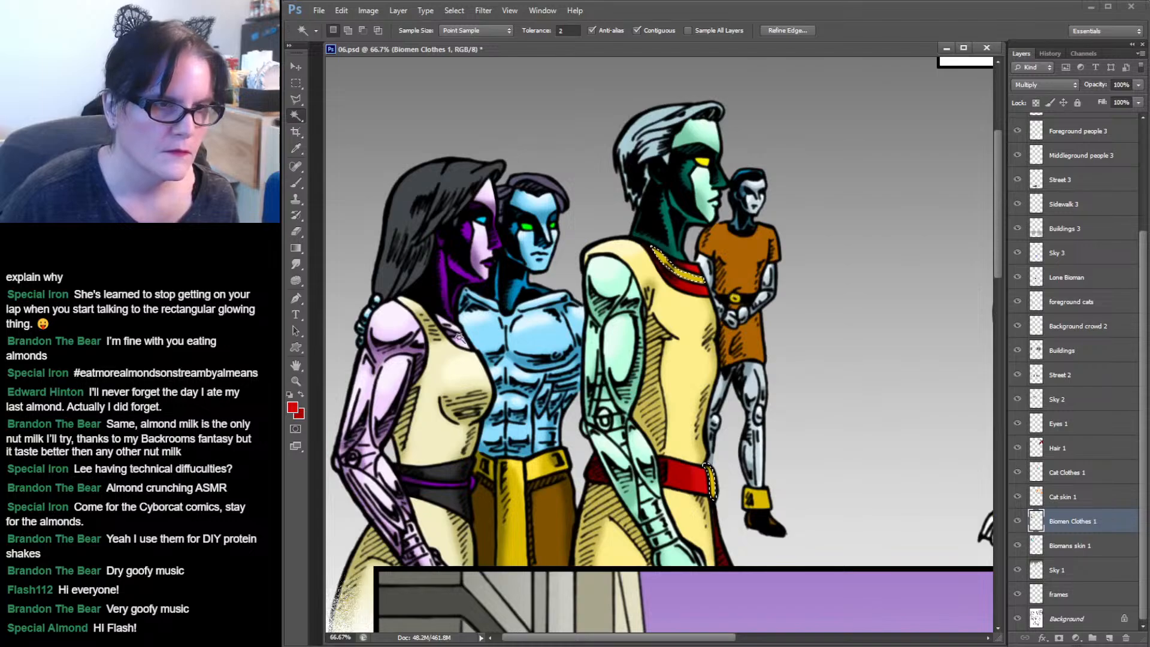
left_click(296, 381)
left_click(723, 294)
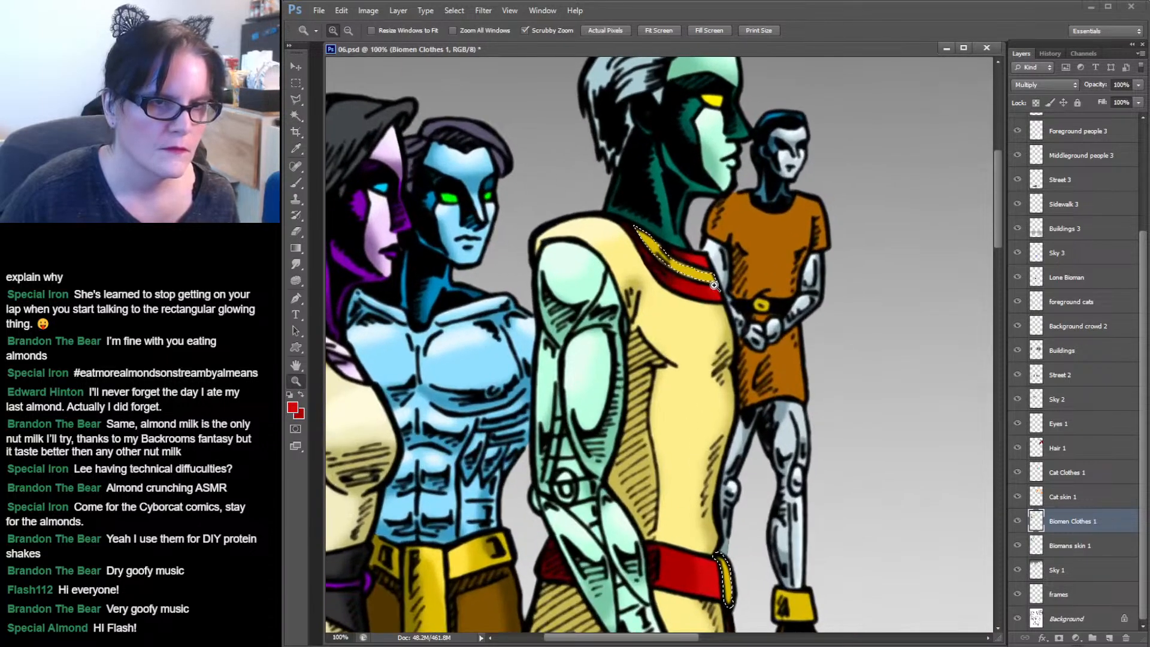
Zoom in on the collar, refine the gold trim selection with the Lasso, and sample the trim's gold as foreground colour.
left_click(726, 297)
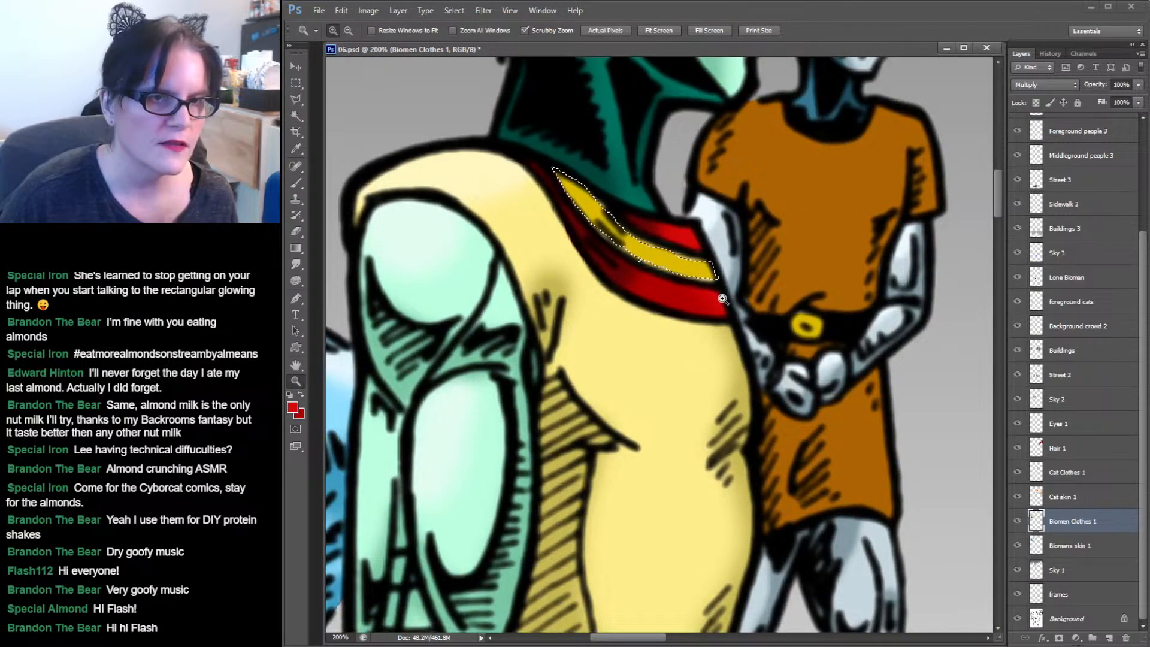
left_click(300, 103)
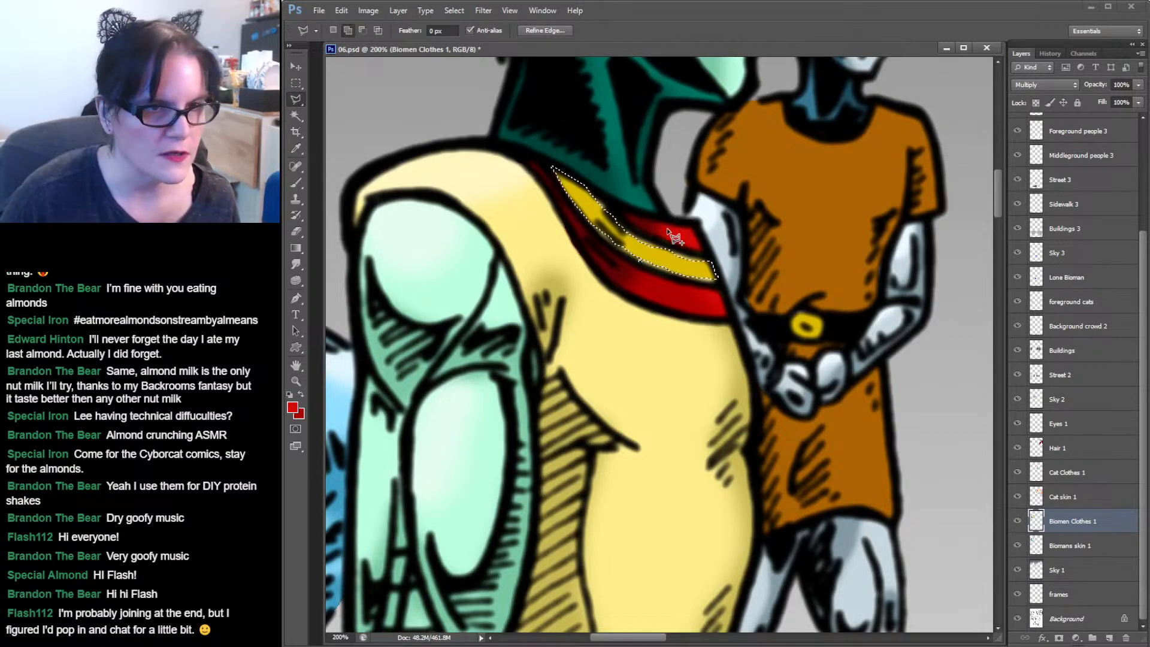
left_click(608, 201)
left_click(637, 233)
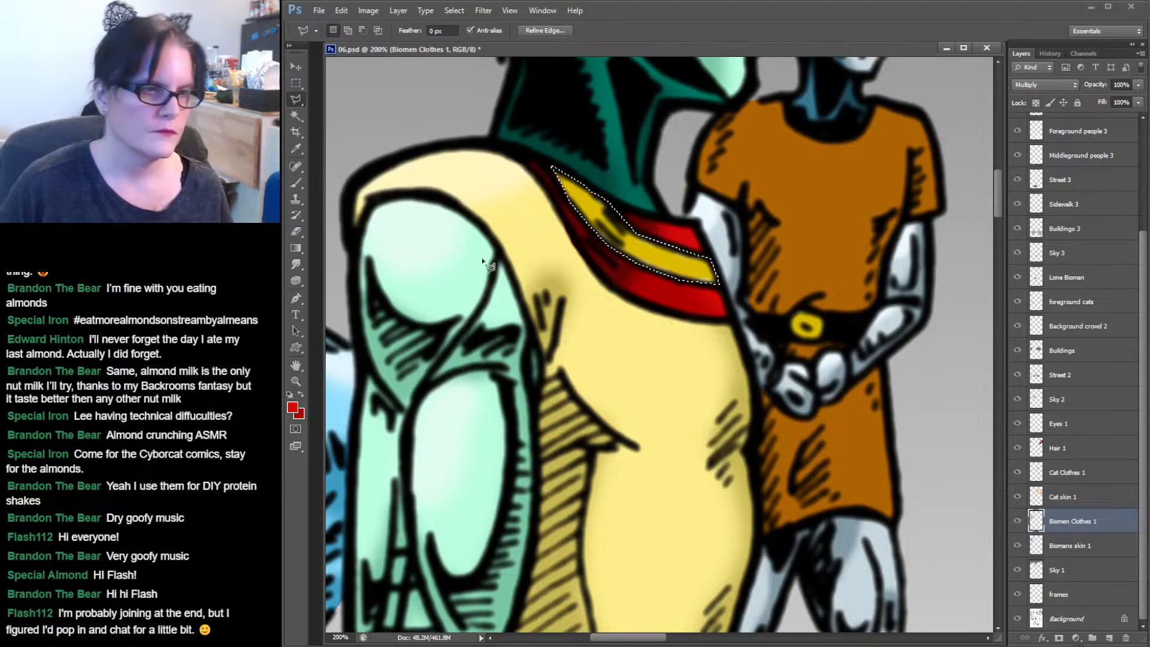
key("i")
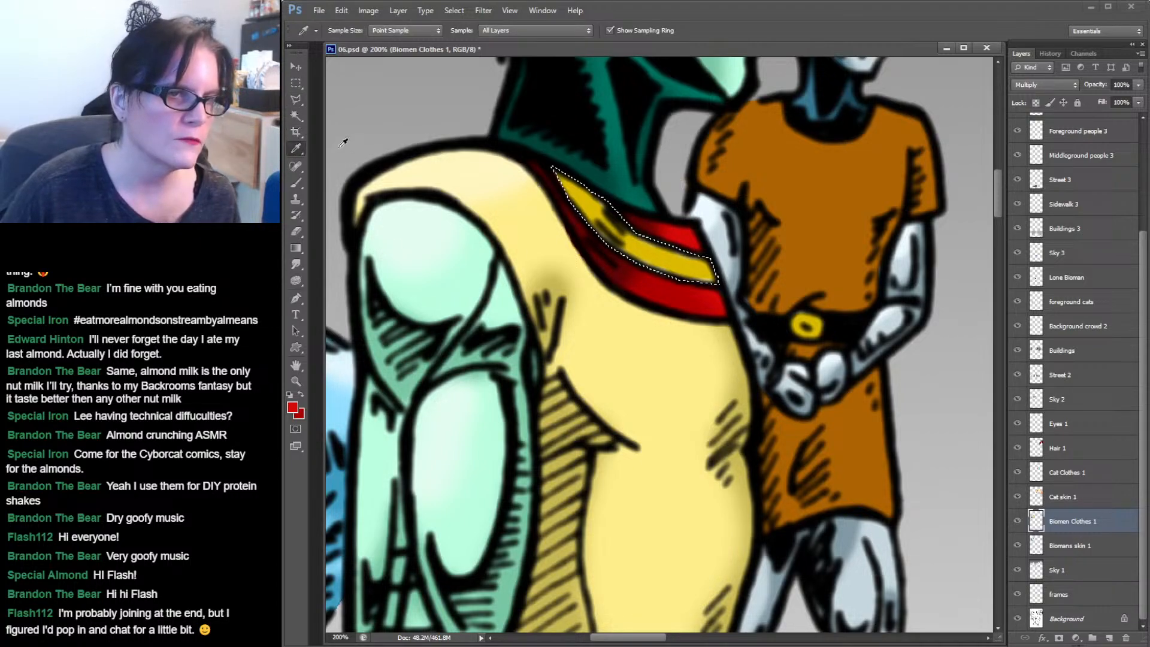
left_click(590, 204)
left_click(296, 183)
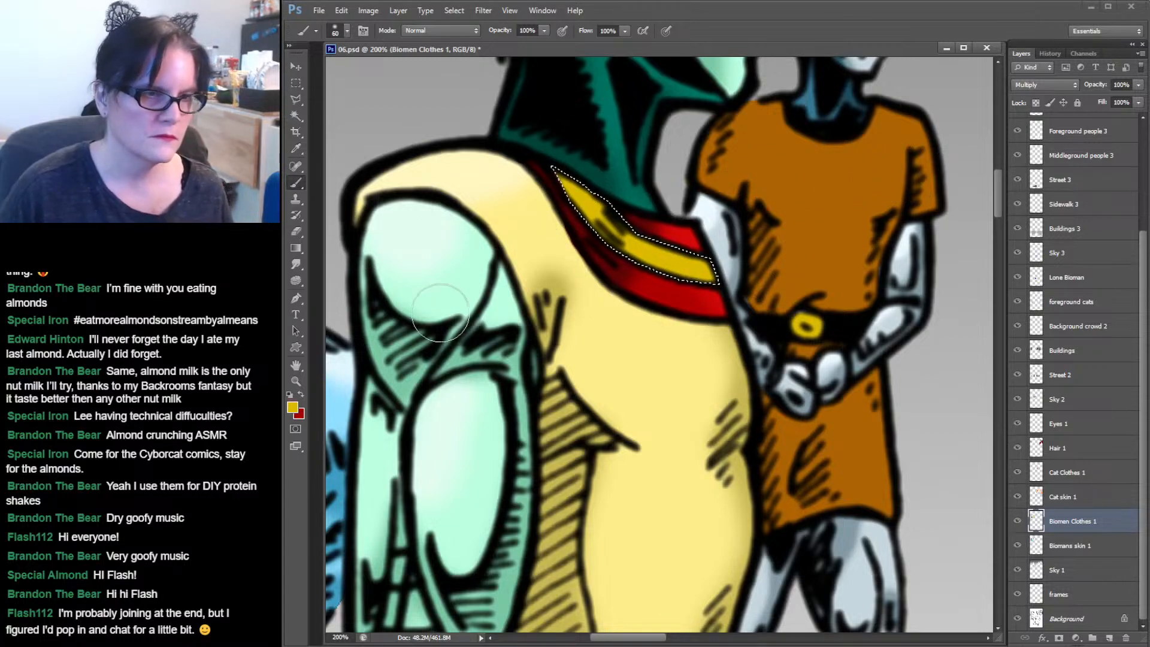
Sample the yellow belt colours of the blue-skinned bioman and swap the foreground and background colours.
left_click(296, 381)
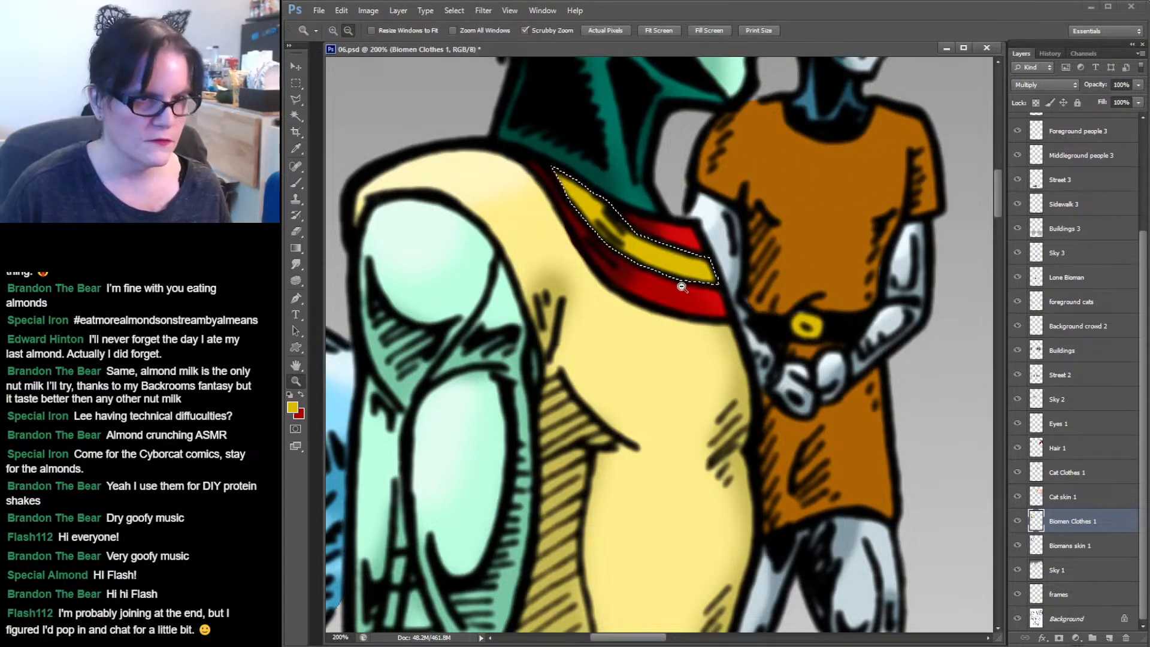
left_click_drag(680, 291, 664, 359)
scroll(664, 359, "down", 5)
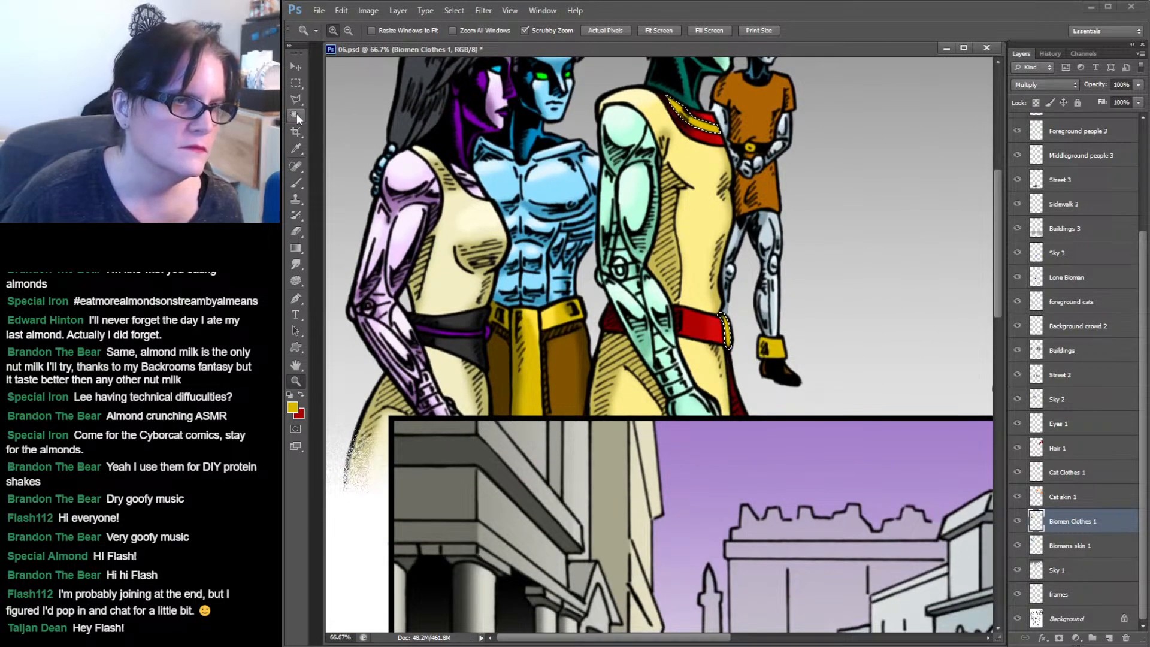
left_click(295, 148)
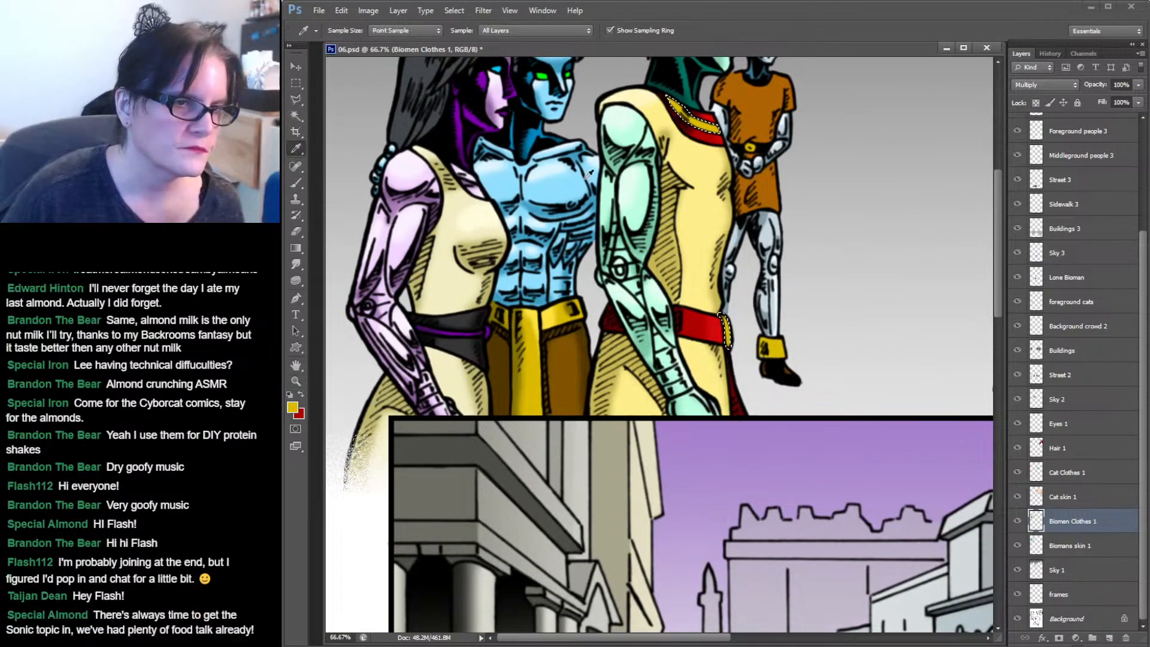
left_click(530, 309)
left_click(301, 395)
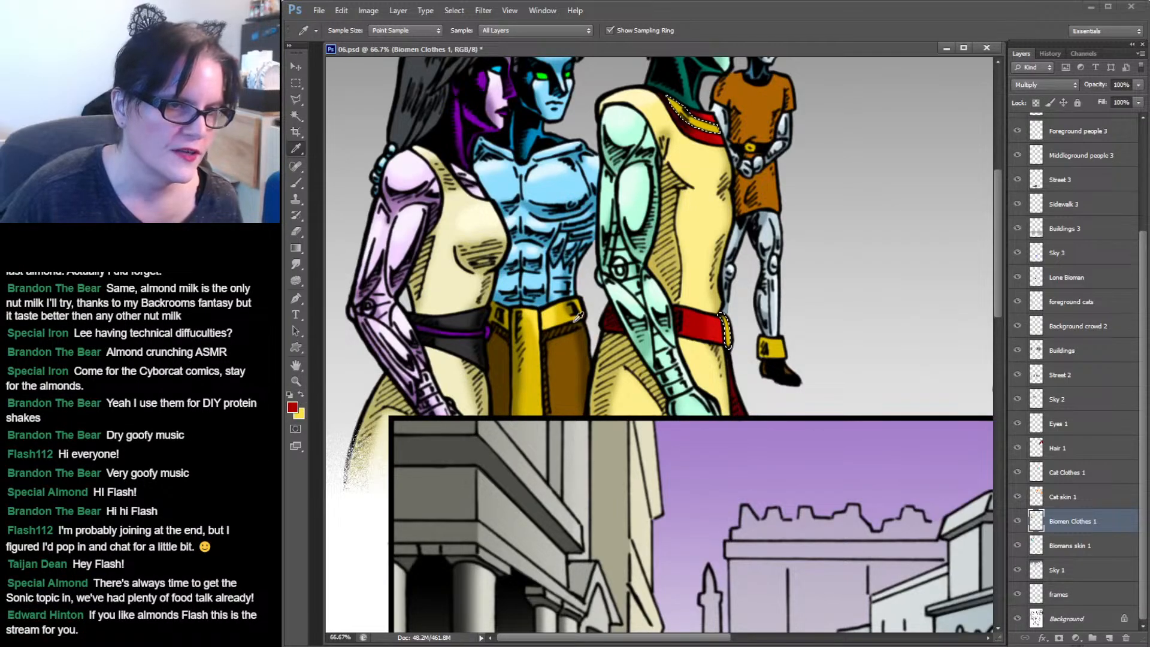
left_click(520, 376)
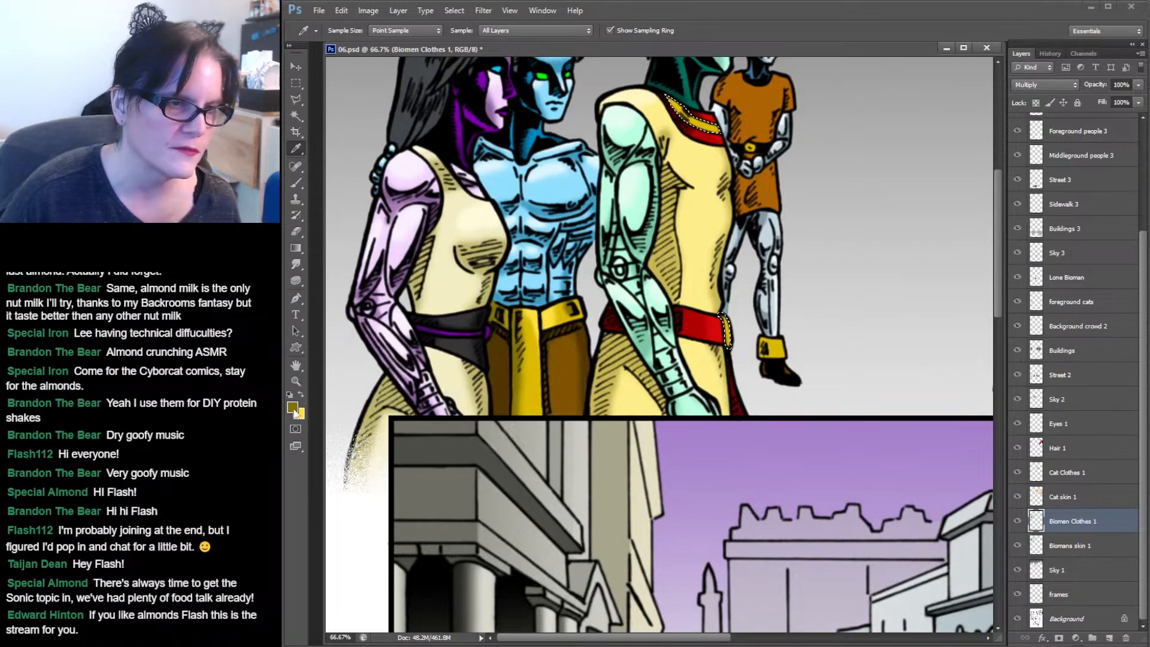
left_click_drag(754, 213, 658, 327)
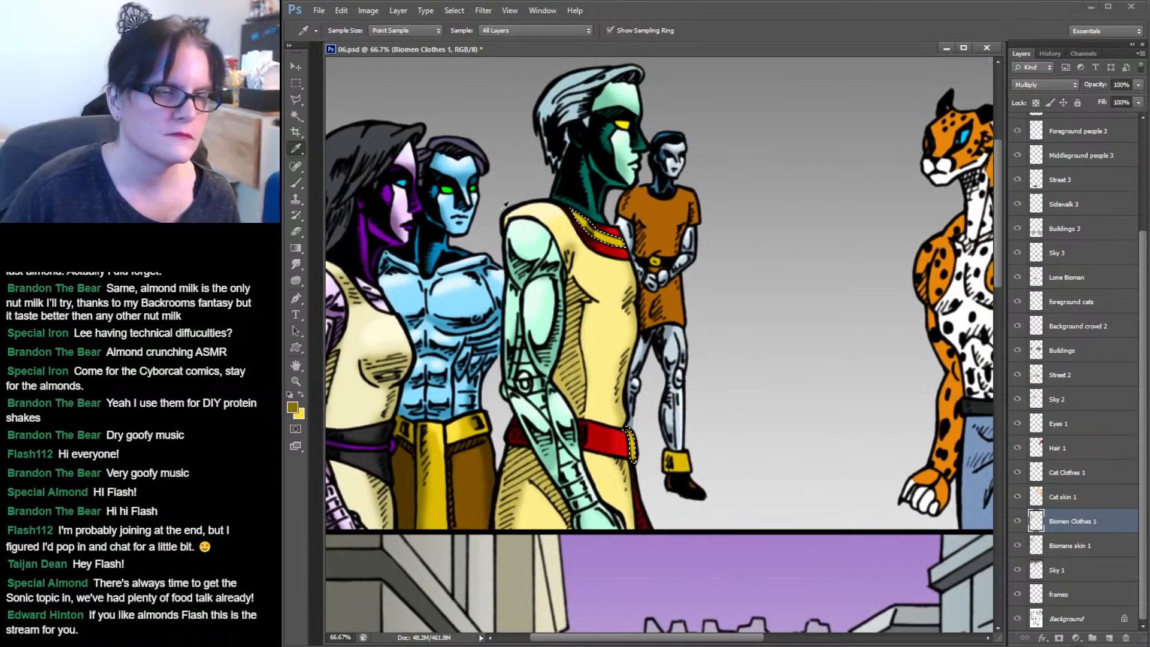
key("b")
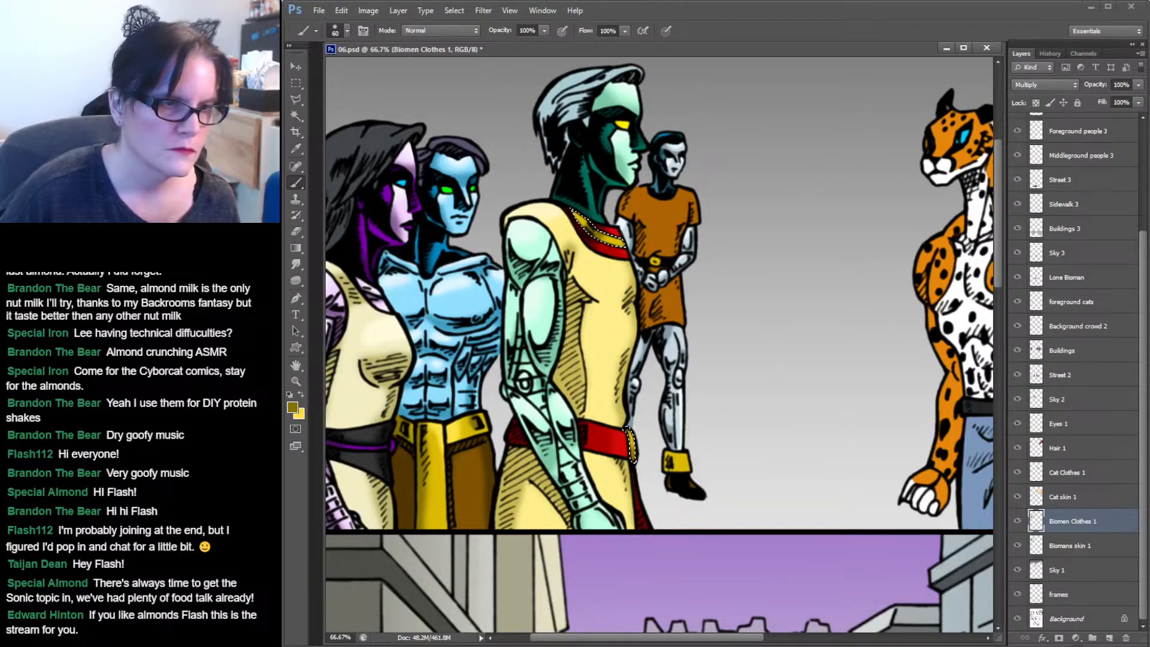
left_click(301, 395)
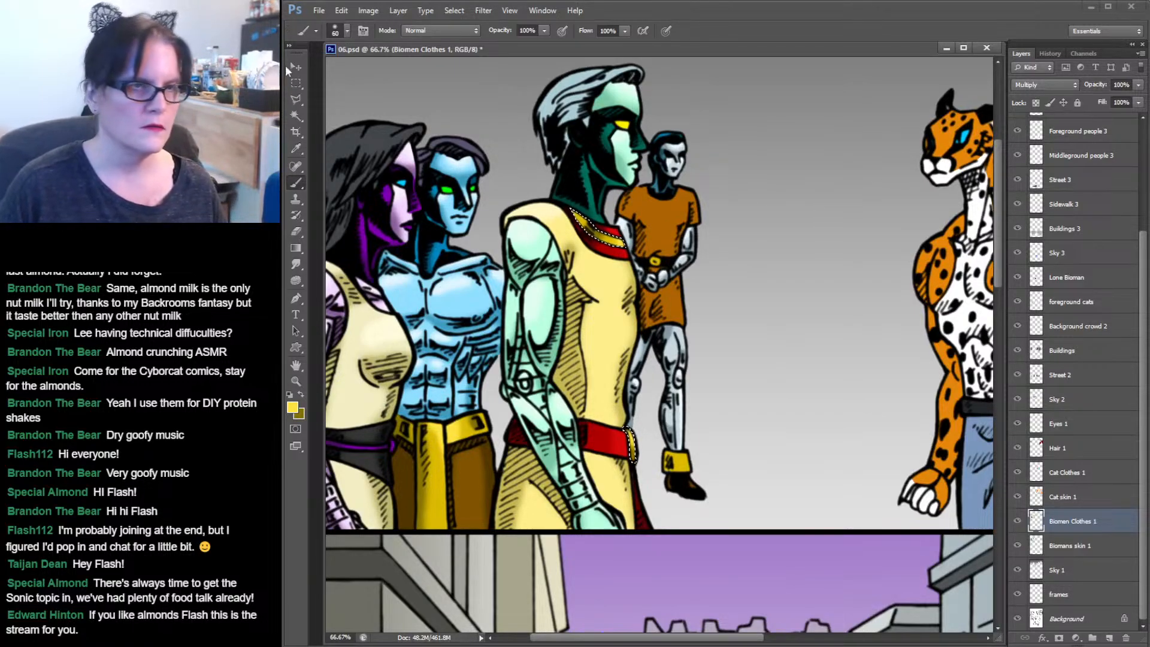
Select the orange tunic of the background bioman with the Magic Wand and zoom in on it.
left_click(296, 115)
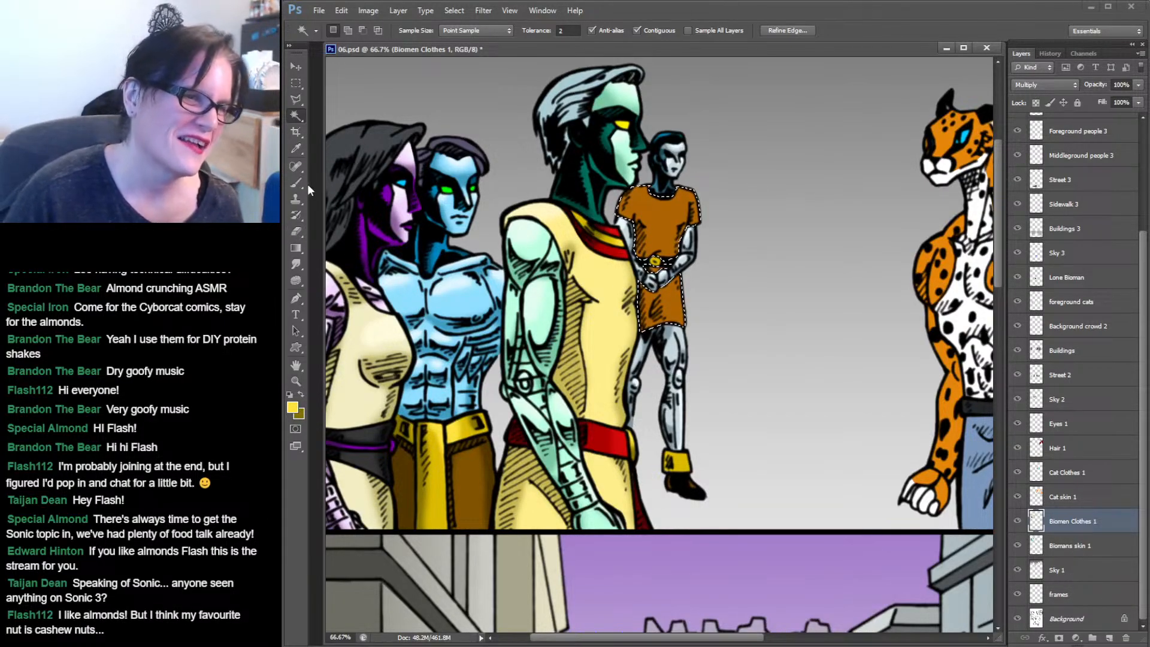
left_click(293, 381)
left_click_drag(659, 216, 746, 175)
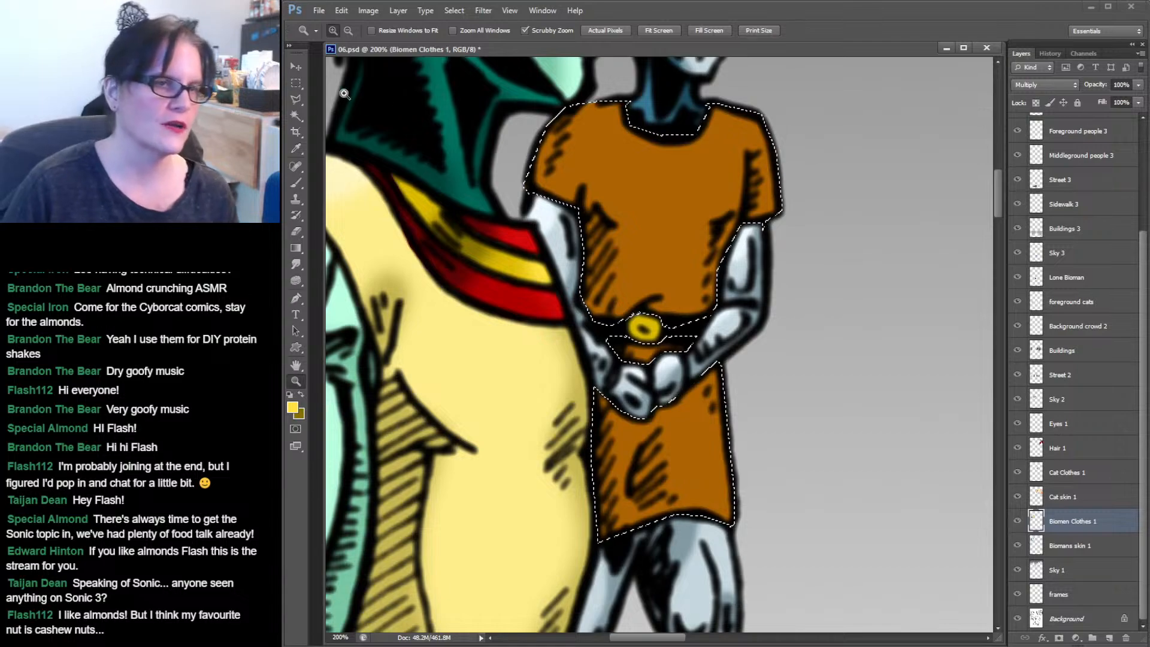
Sample the tunic's orange and set the foreground to a darker orange, #693c02, in the colour picker.
key("i")
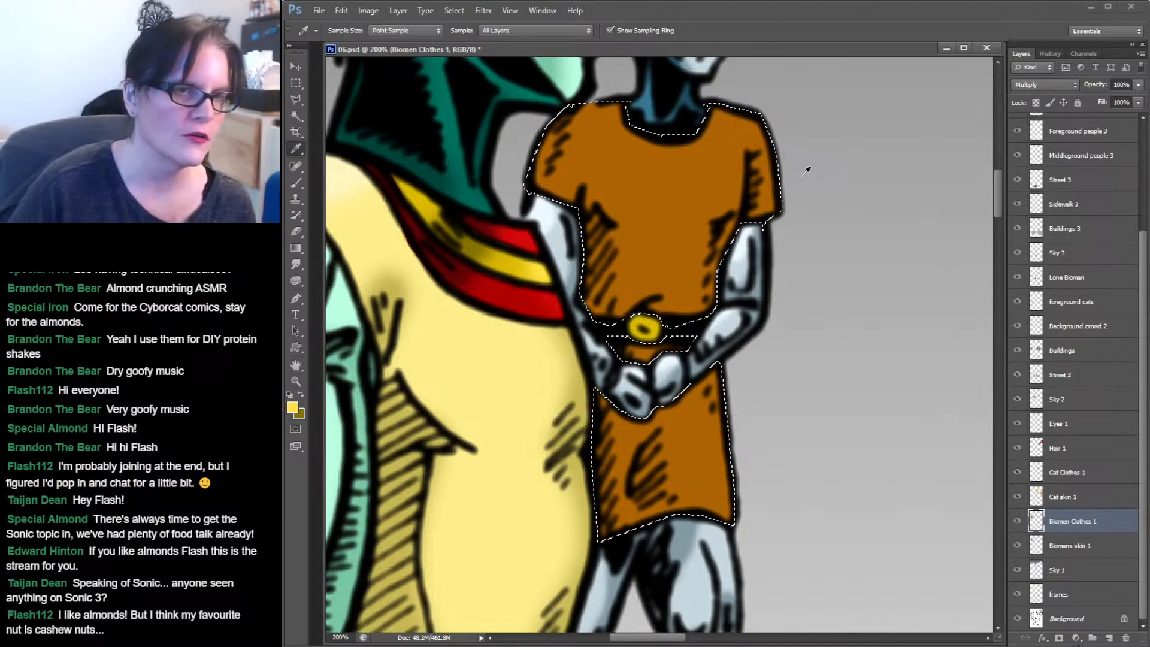
left_click(670, 182)
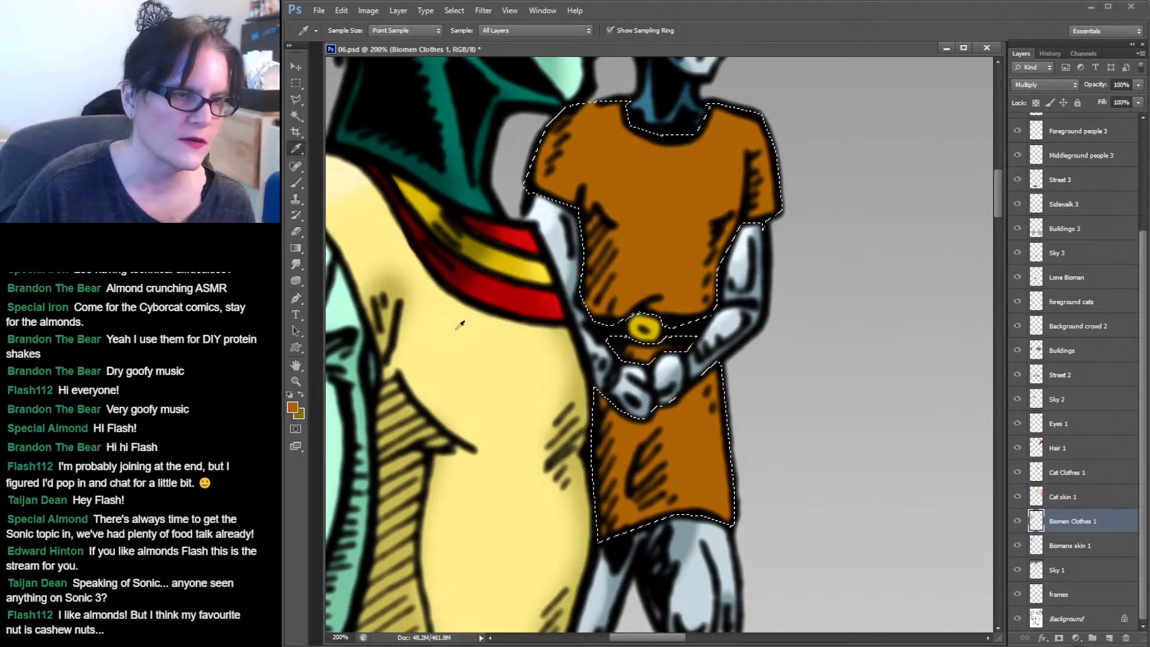
left_click(679, 185)
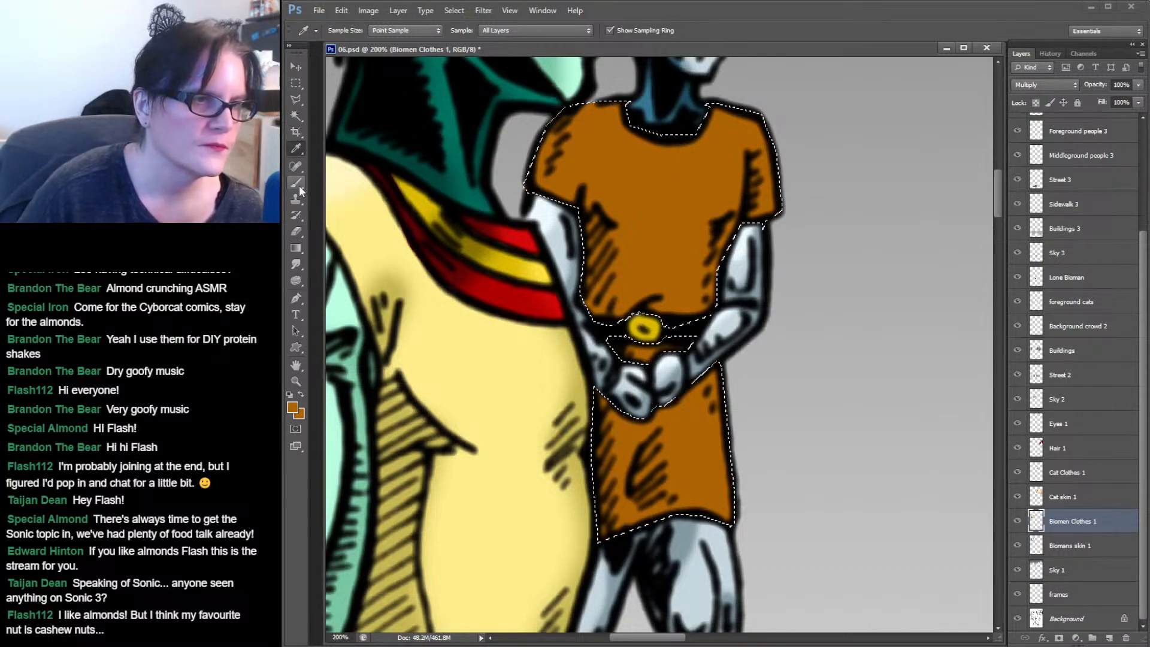
left_click(293, 409)
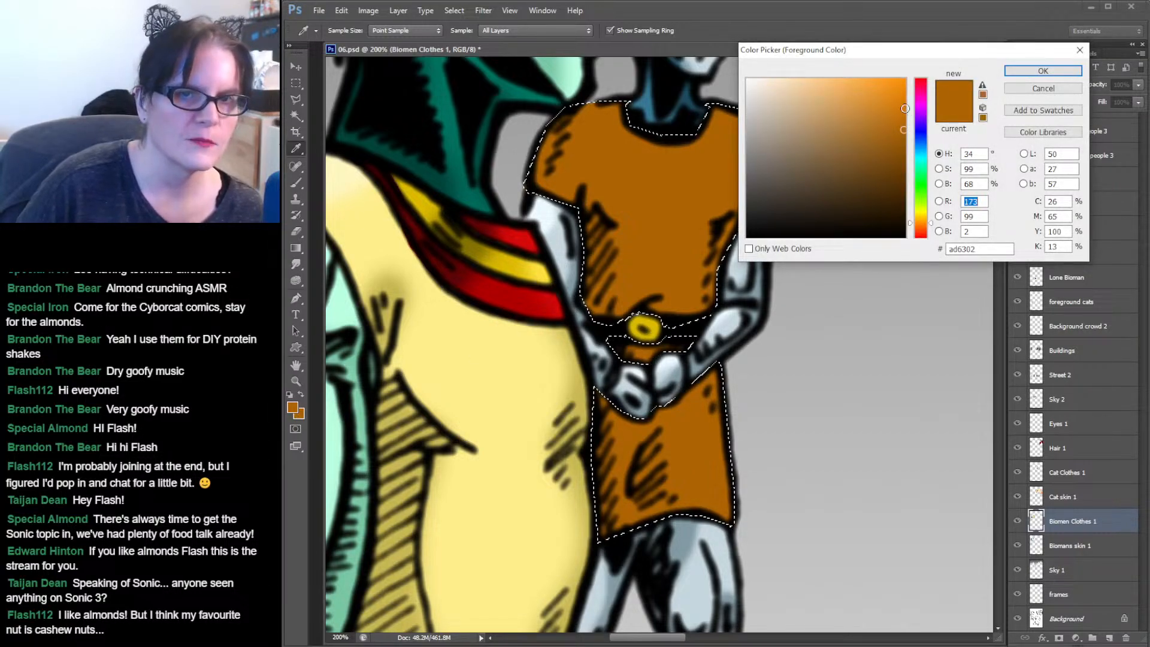
left_click_drag(904, 150, 903, 173)
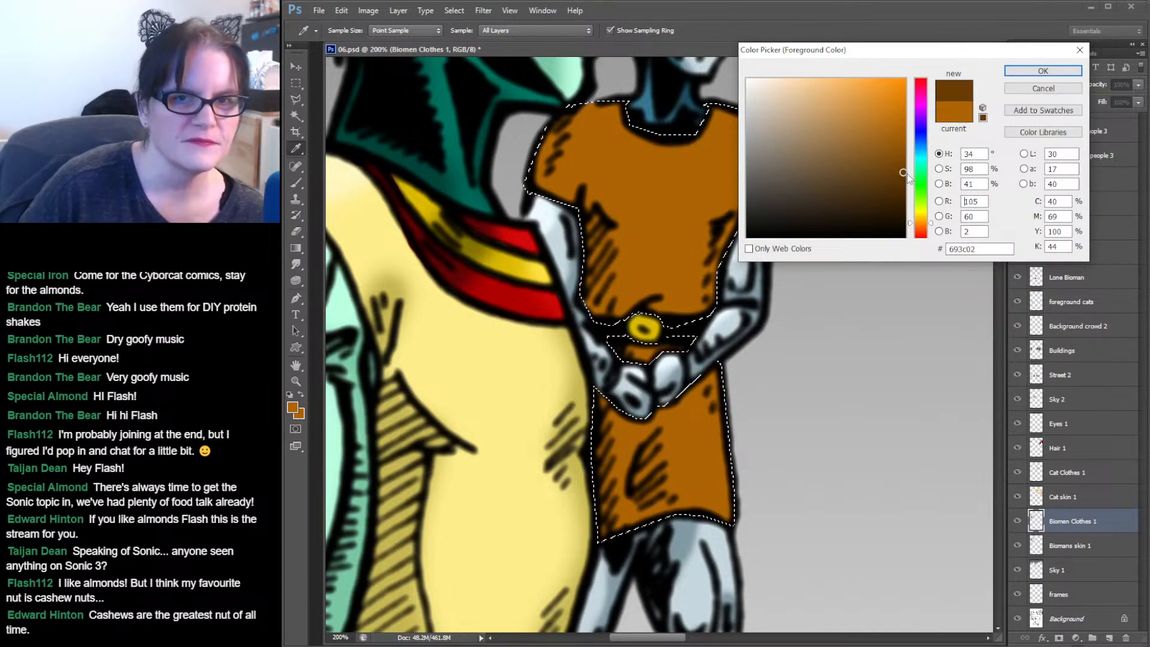
left_click(1043, 71)
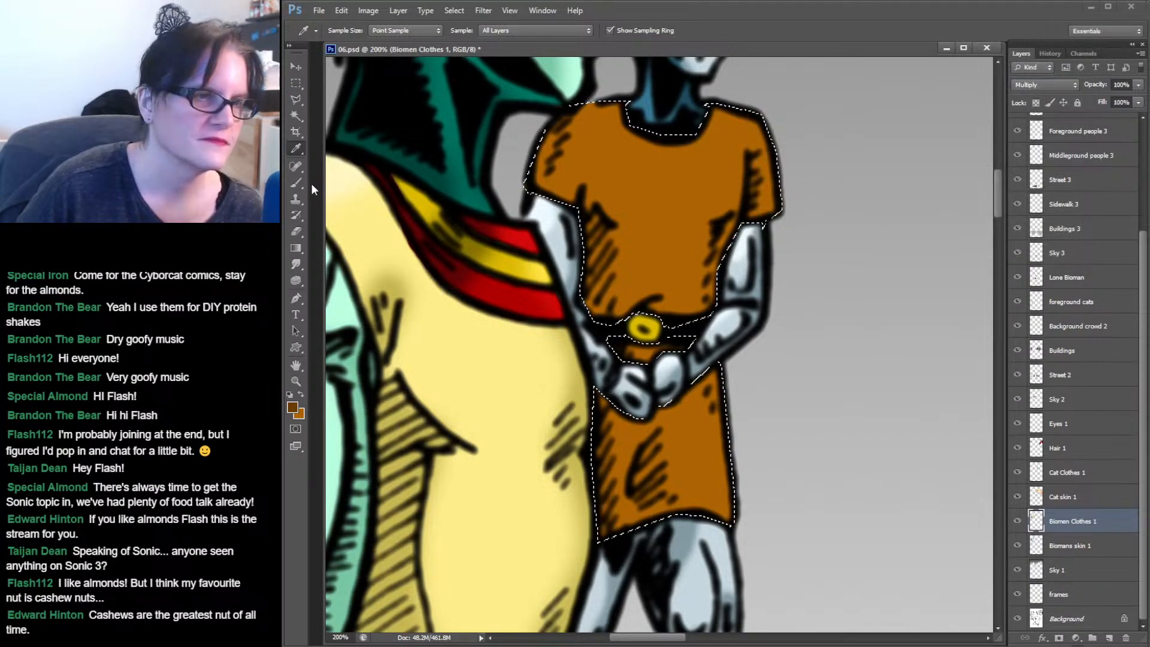
Brush darker orange shading into the tunic's folds, switching to a 24 px soft brush.
key("b")
left_click_drag(550, 114, 532, 178)
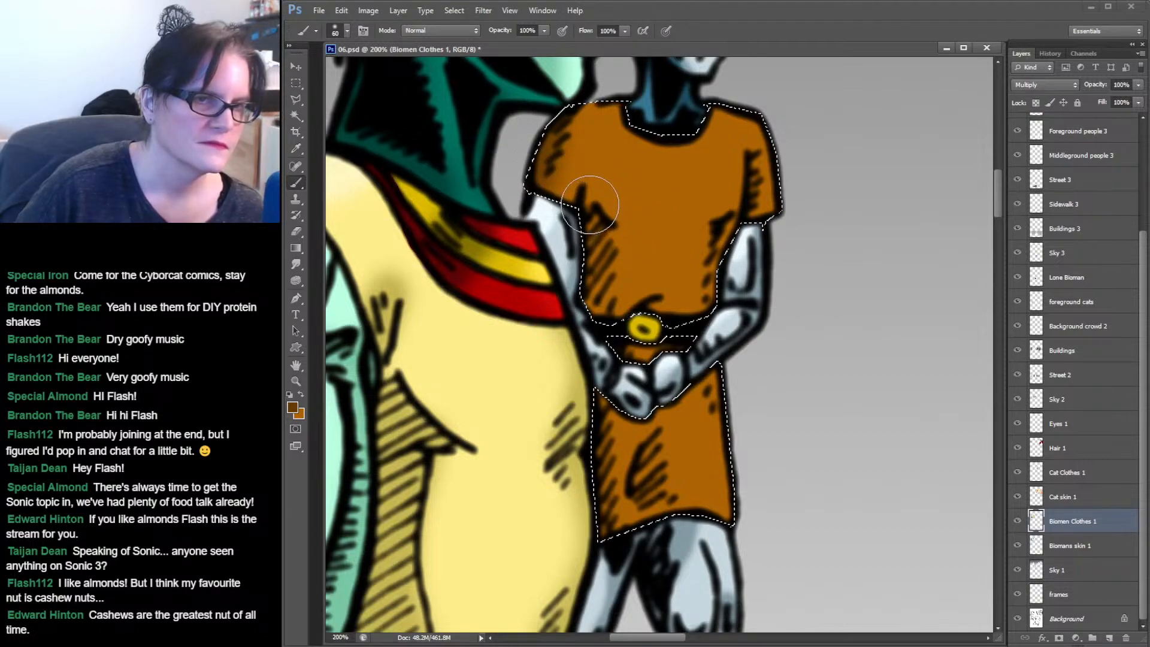
left_click_drag(594, 234, 588, 329)
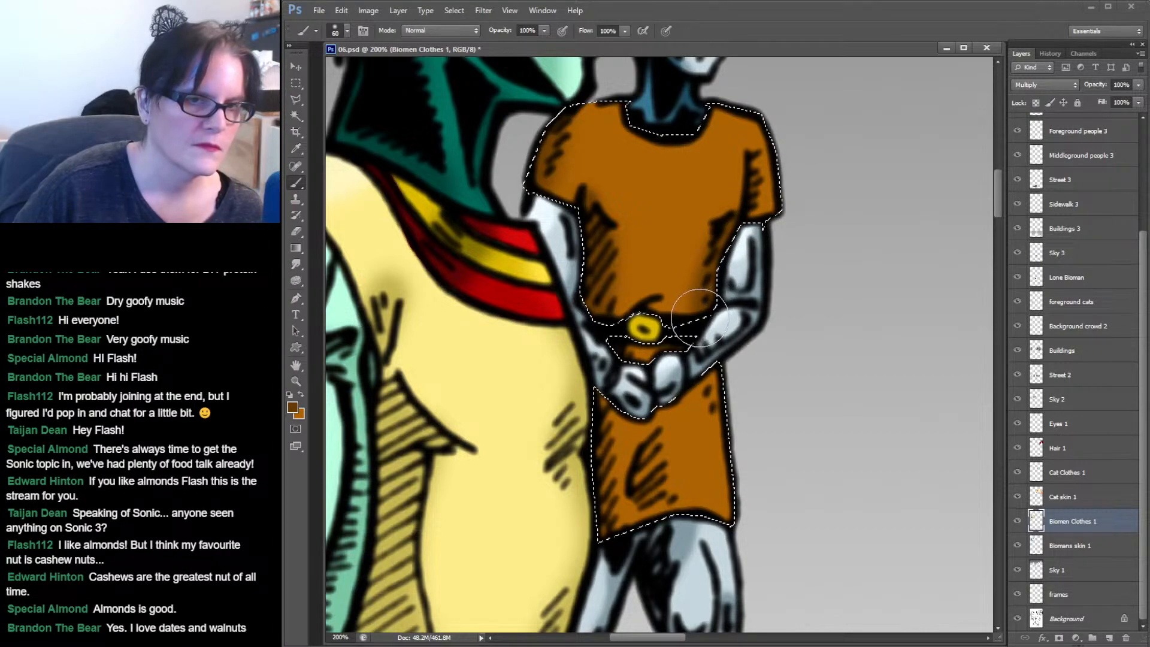
left_click(347, 32)
left_click(390, 155)
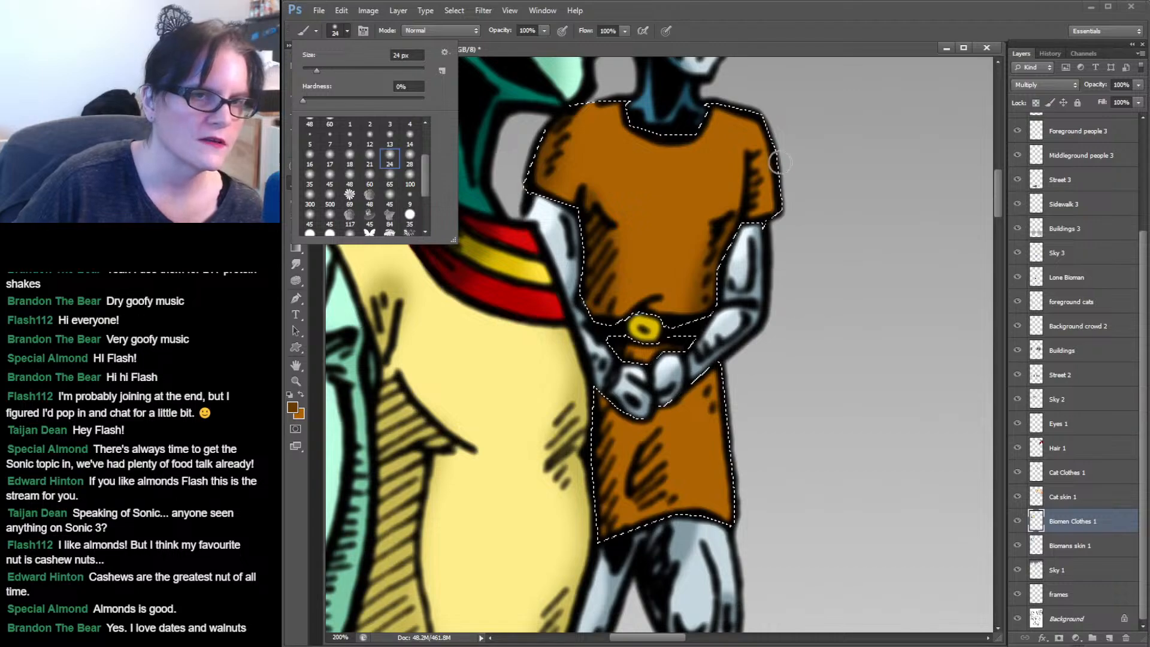
left_click_drag(753, 158, 751, 173)
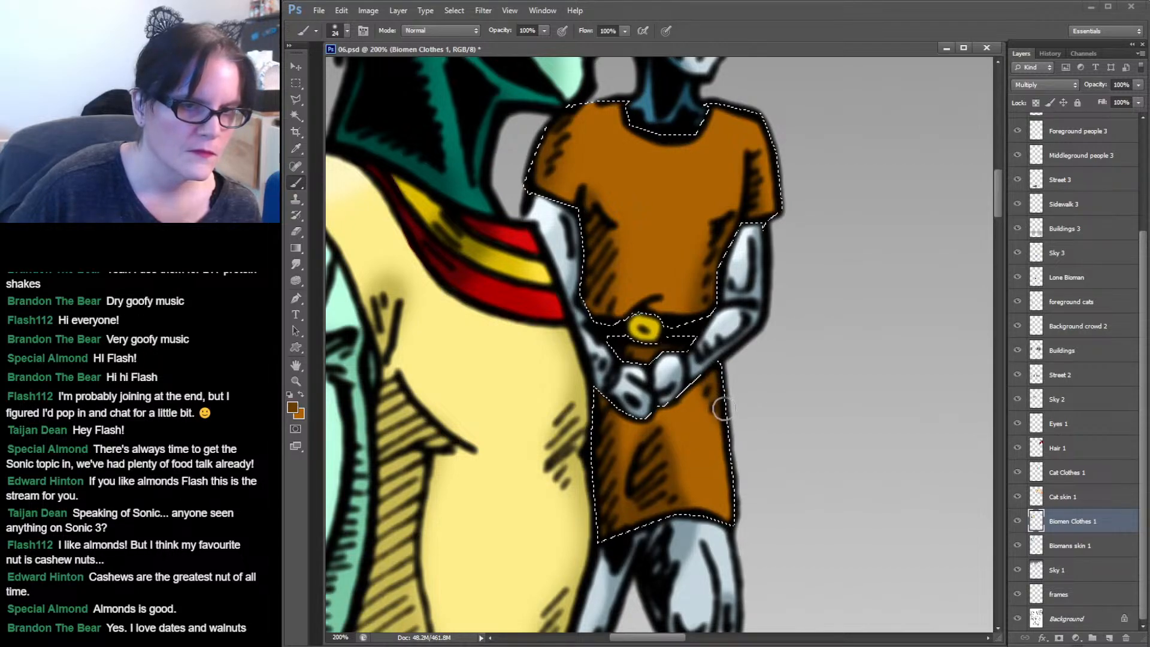
Set the foreground colour to a lighter orange, #e08f25, and return to the Brush.
left_click(293, 409)
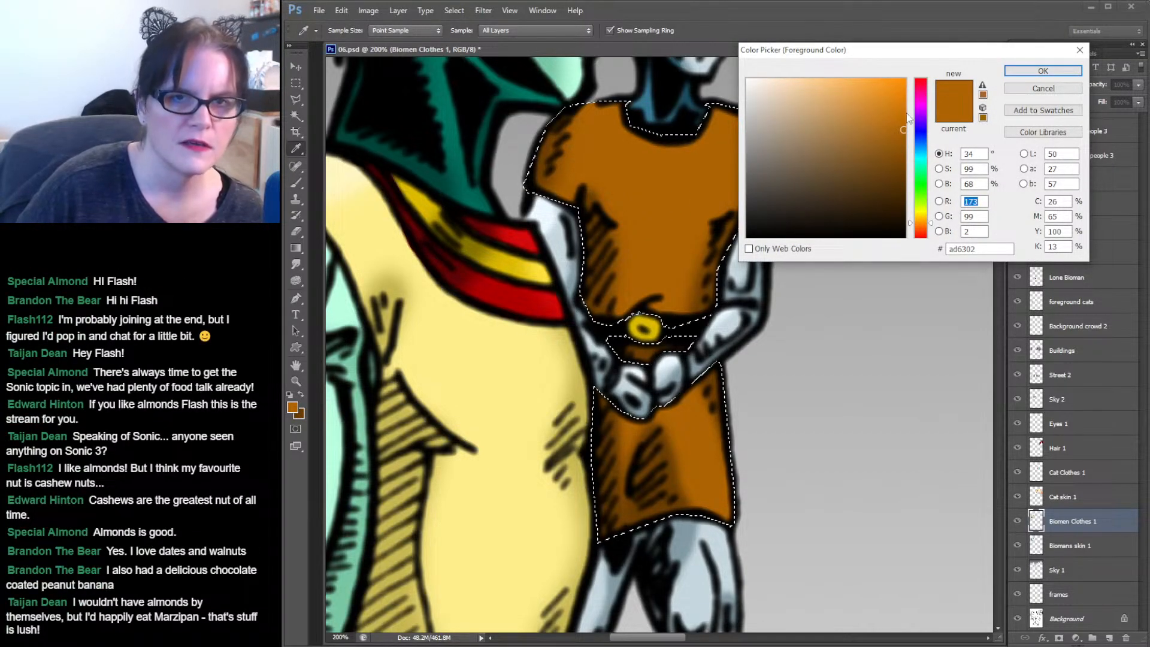
left_click(903, 108)
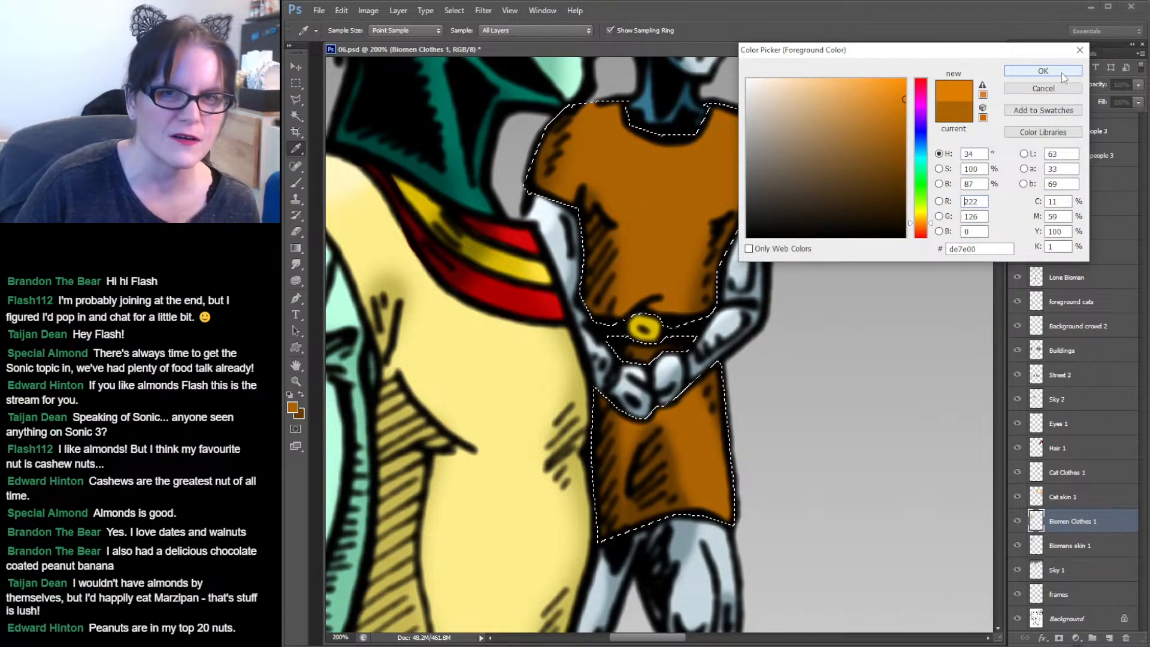
left_click_drag(901, 100, 874, 97)
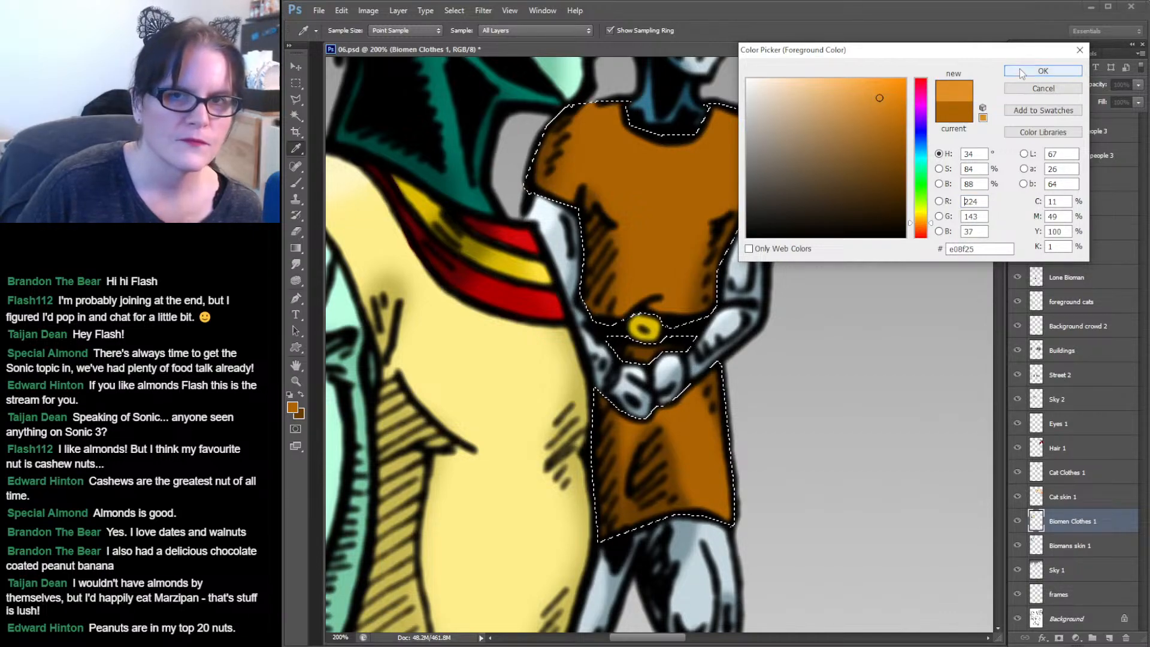
left_click(1043, 71)
key("b")
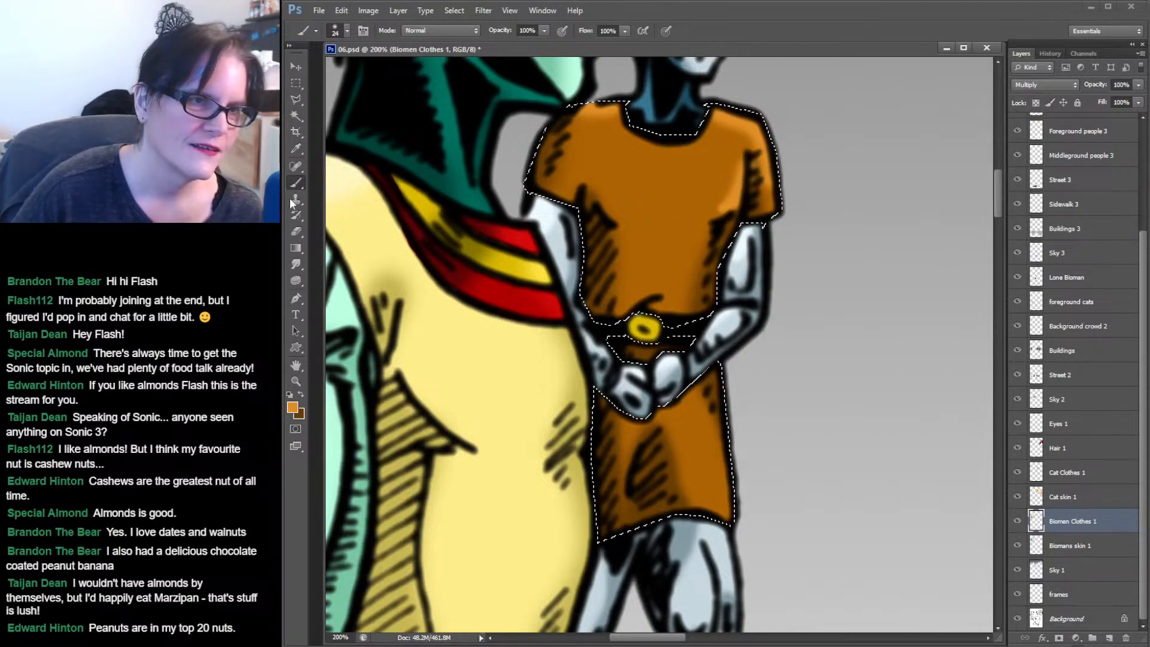
Paint lighter orange highlights on the tunic and smudge the shading above the belt.
left_click(305, 264)
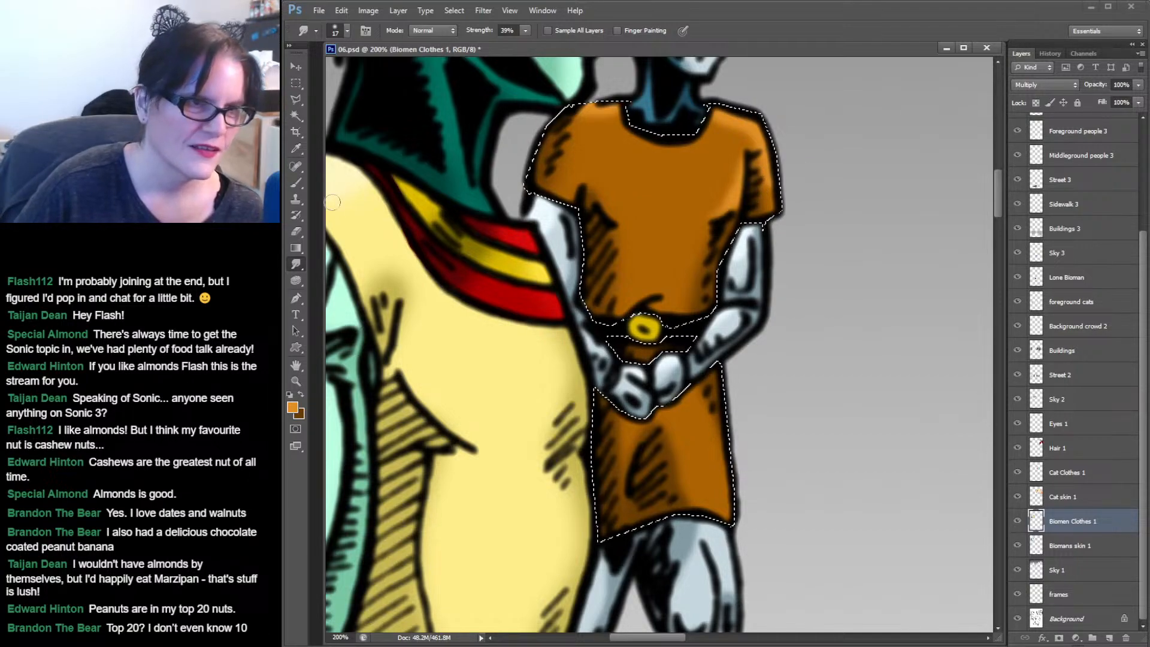
left_click(296, 182)
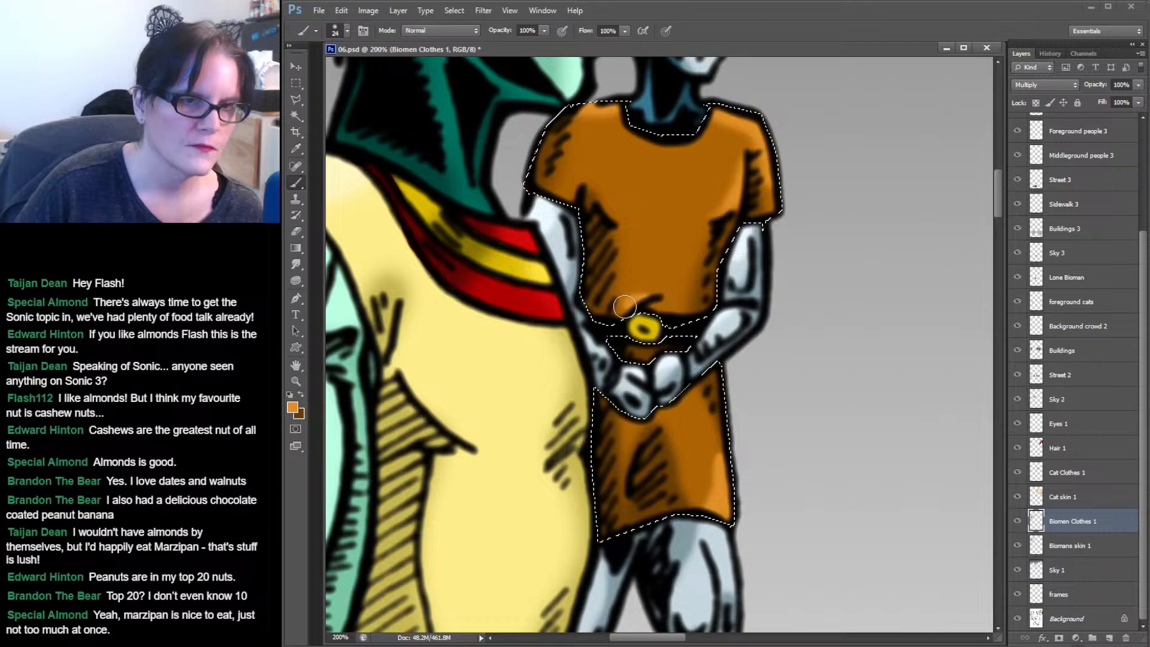
left_click(296, 264)
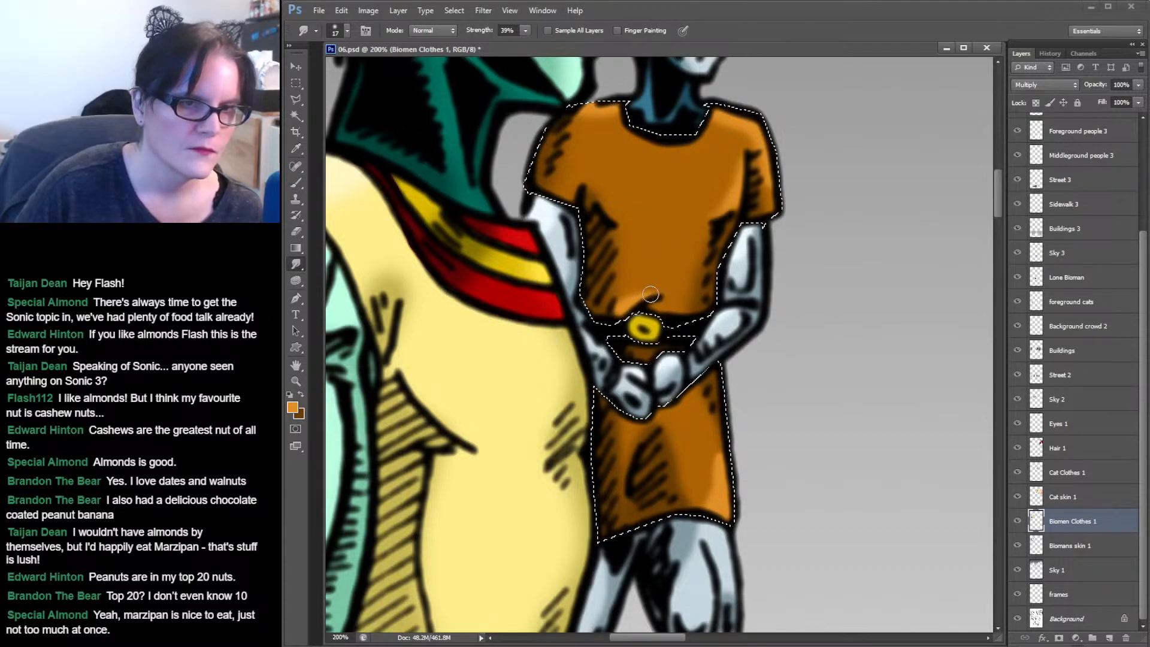
left_click_drag(658, 291, 633, 297)
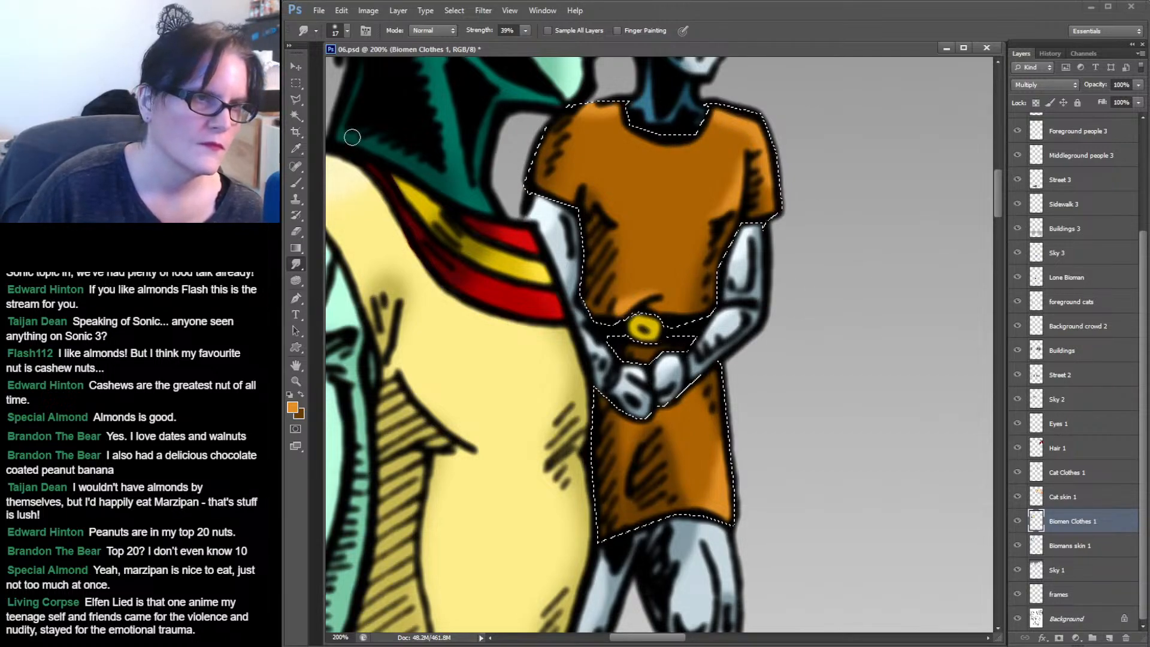
left_click(301, 394)
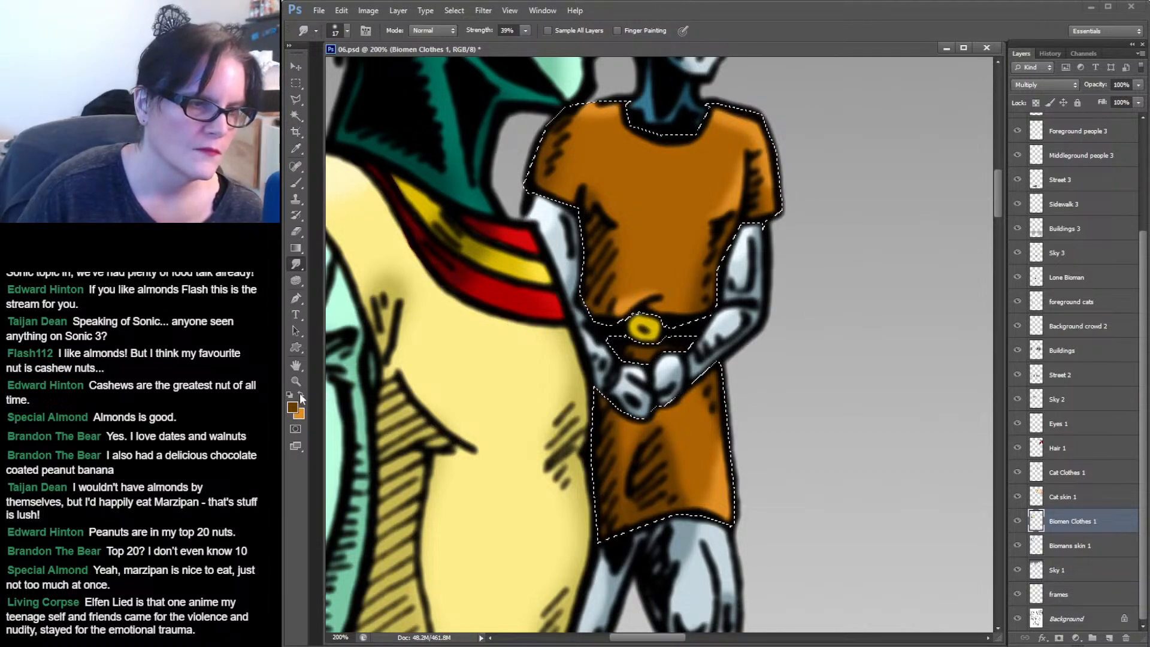
left_click(296, 183)
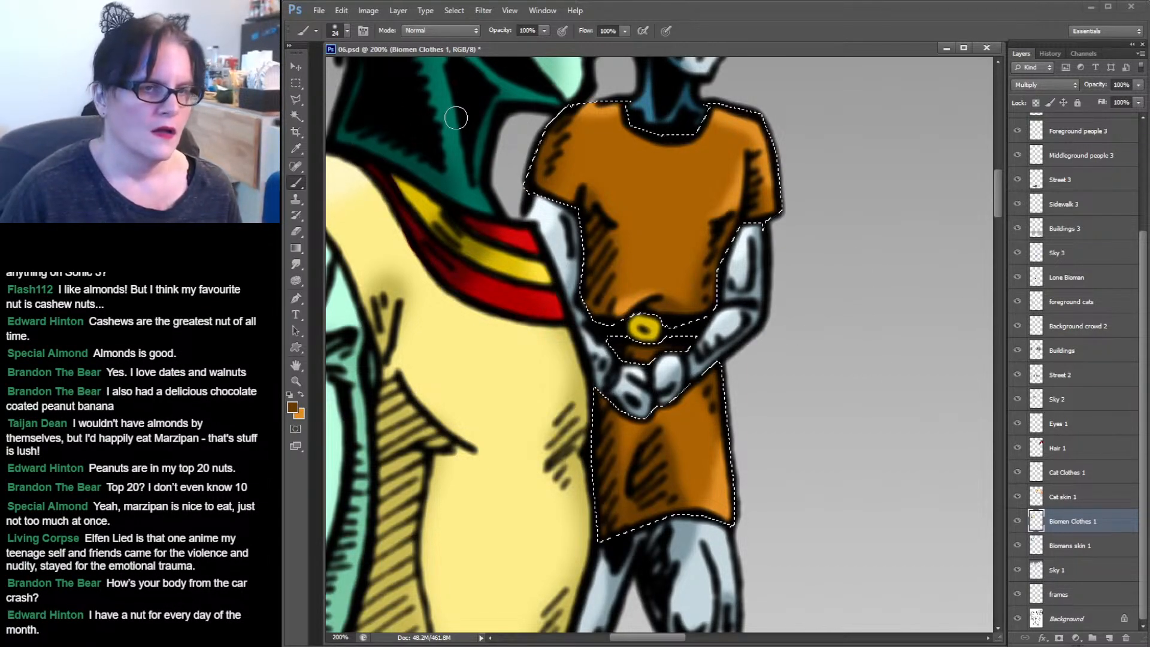
Select the biomen's yellow boot cuff and sample a darker yellow from the blue character's cuff.
left_click(295, 115)
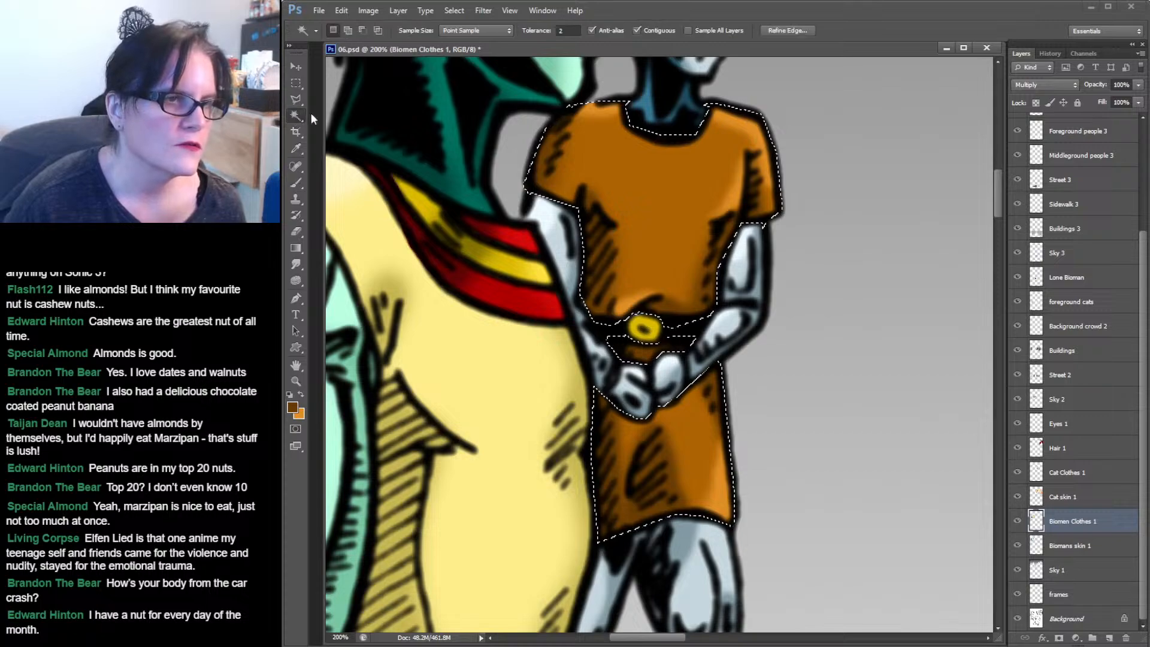
scroll(779, 281, "down", 10)
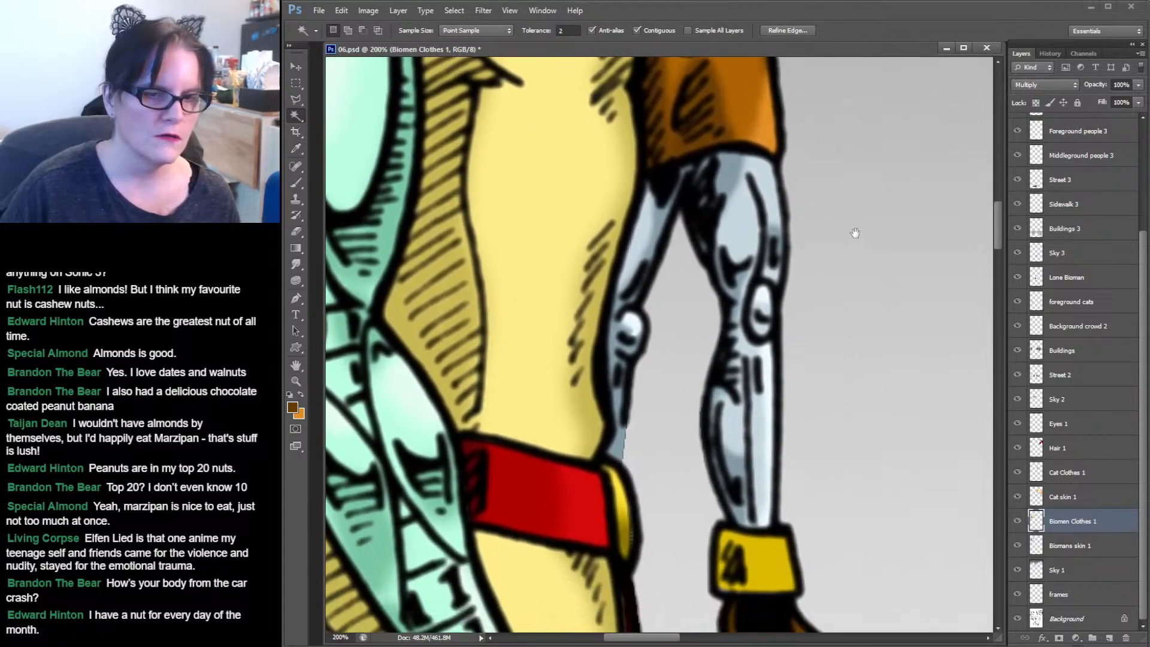
left_click_drag(819, 135, 817, 136)
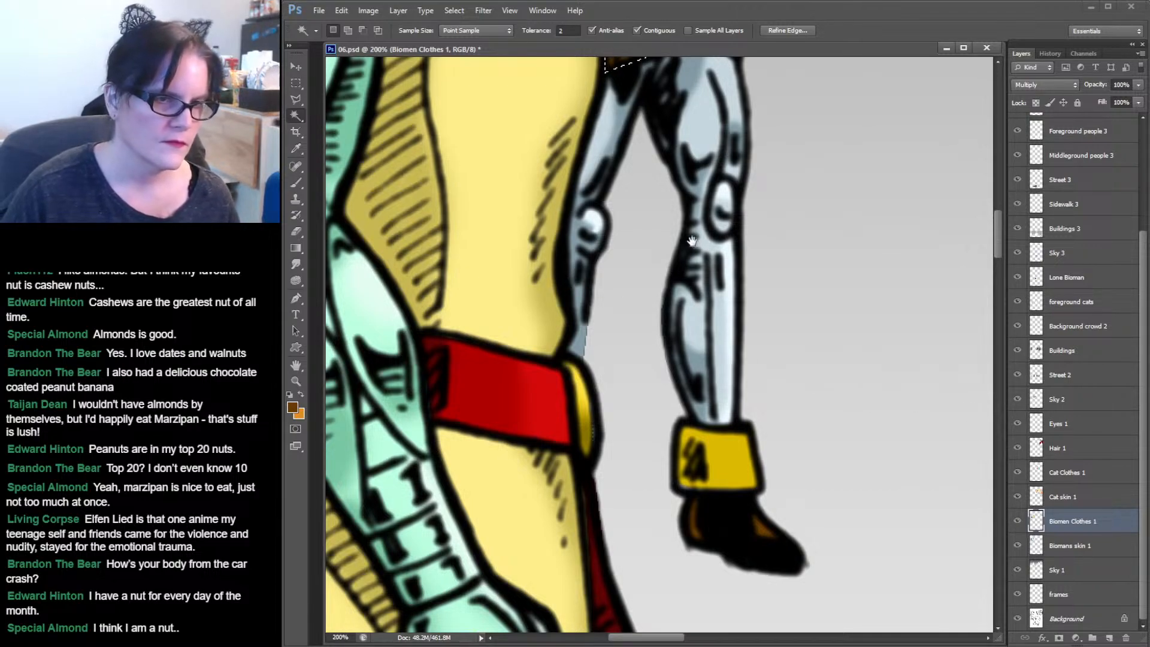
left_click_drag(692, 241, 660, 276)
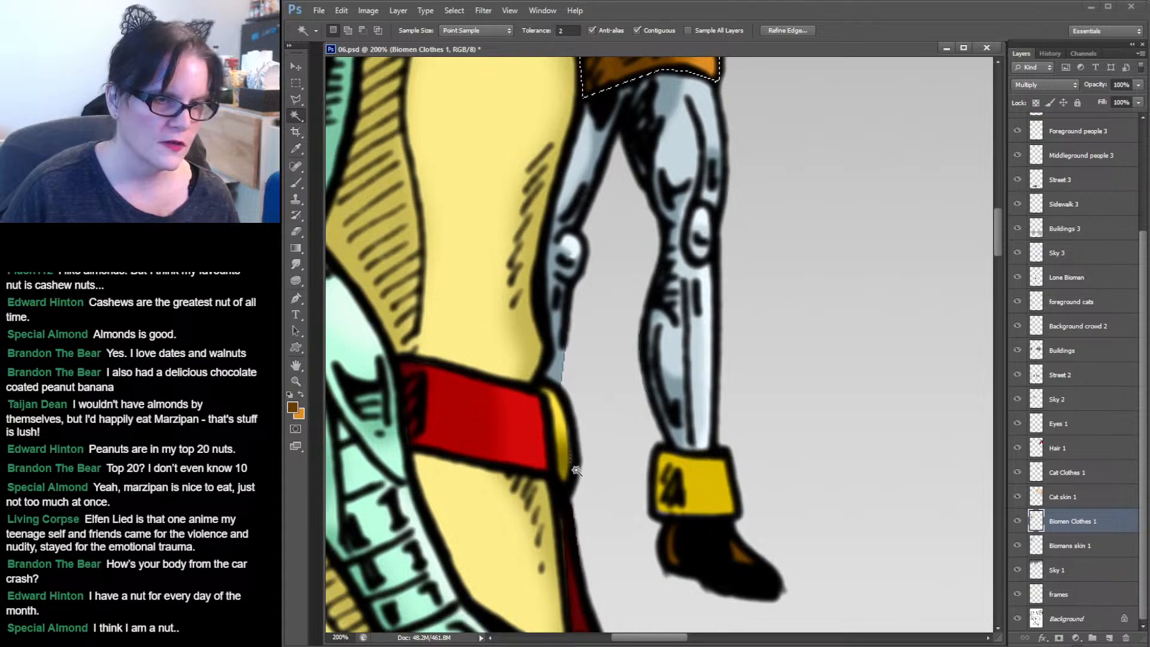
left_click_drag(791, 341, 760, 349)
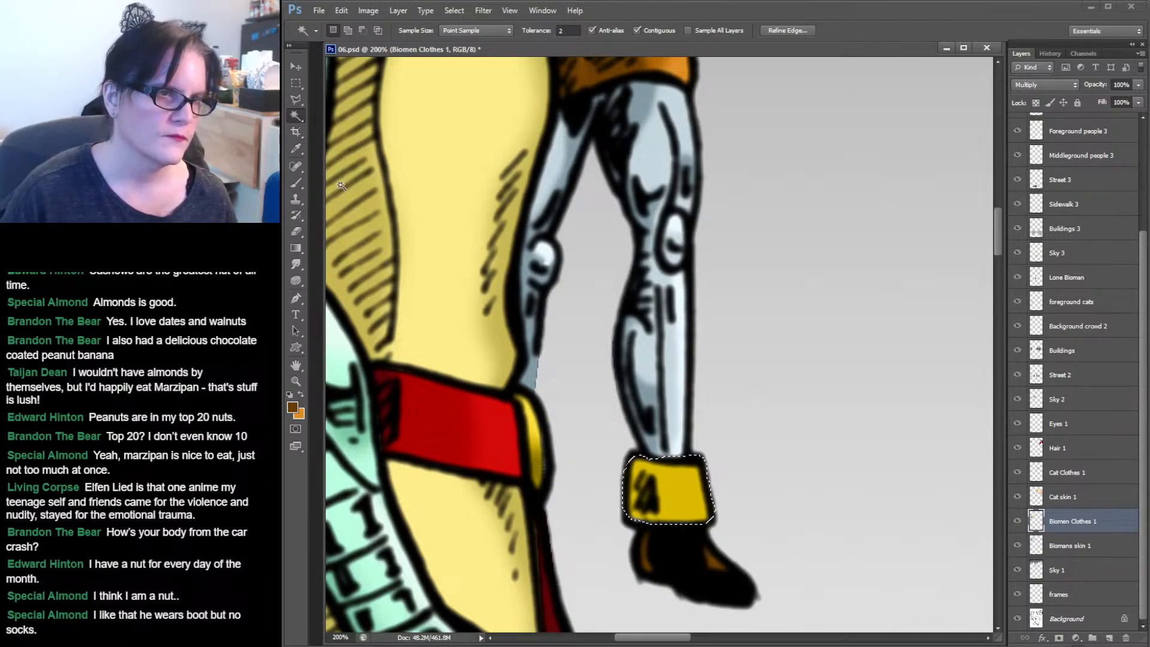
key("i")
key("ctrl+d")
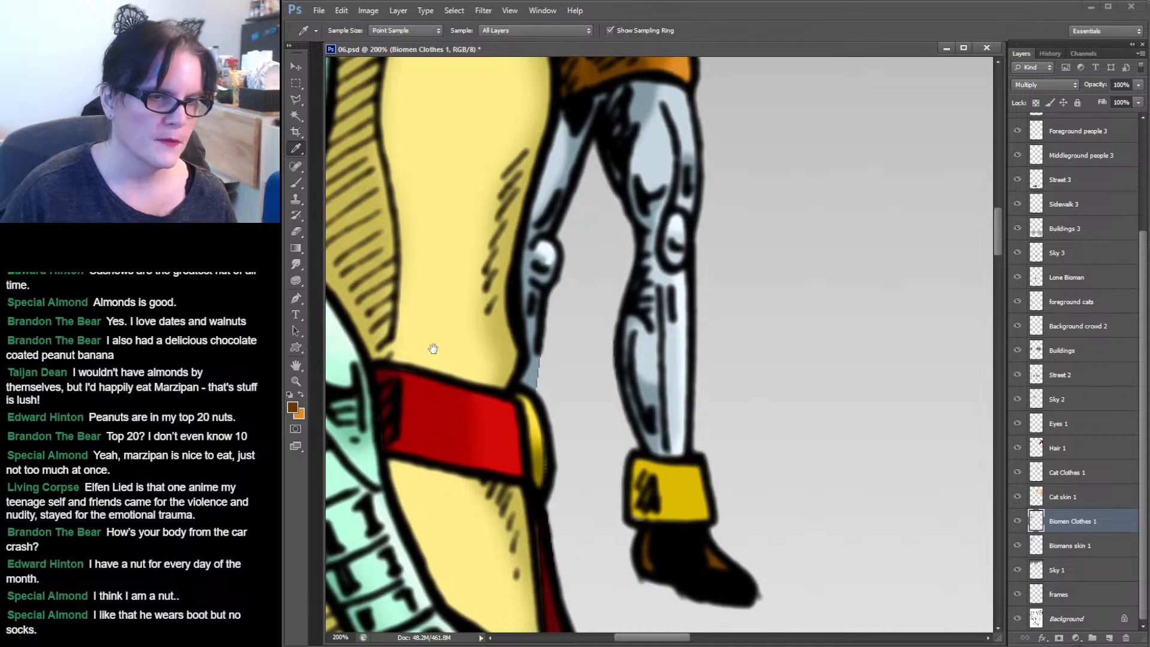
left_click_drag(433, 348, 799, 251)
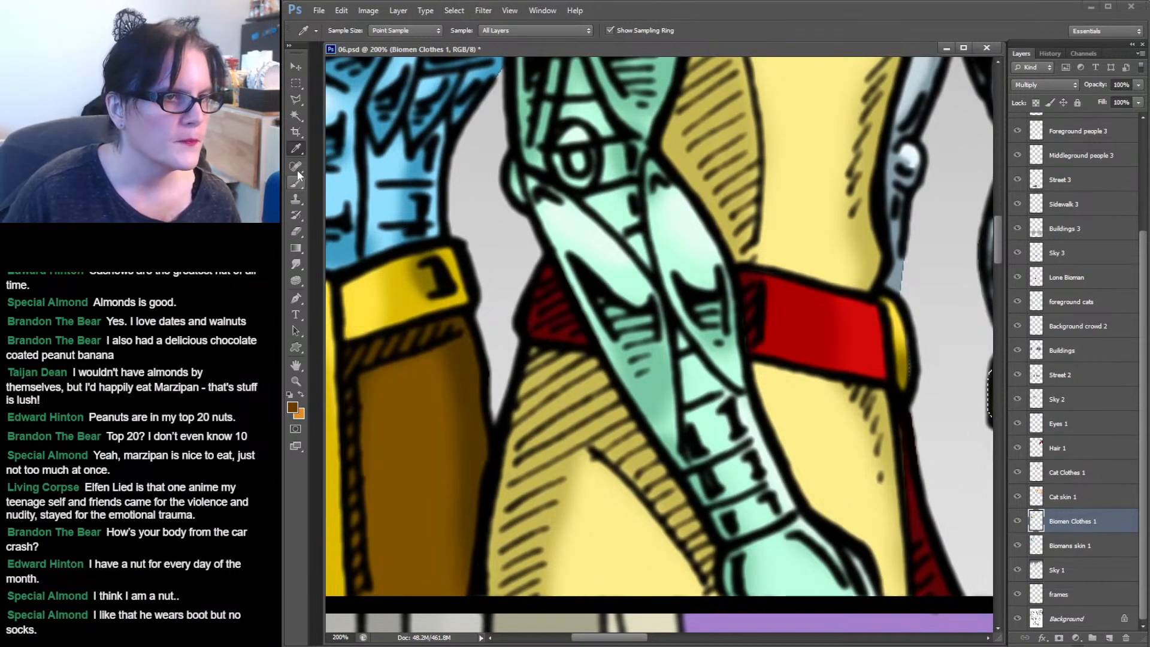
left_click(352, 292)
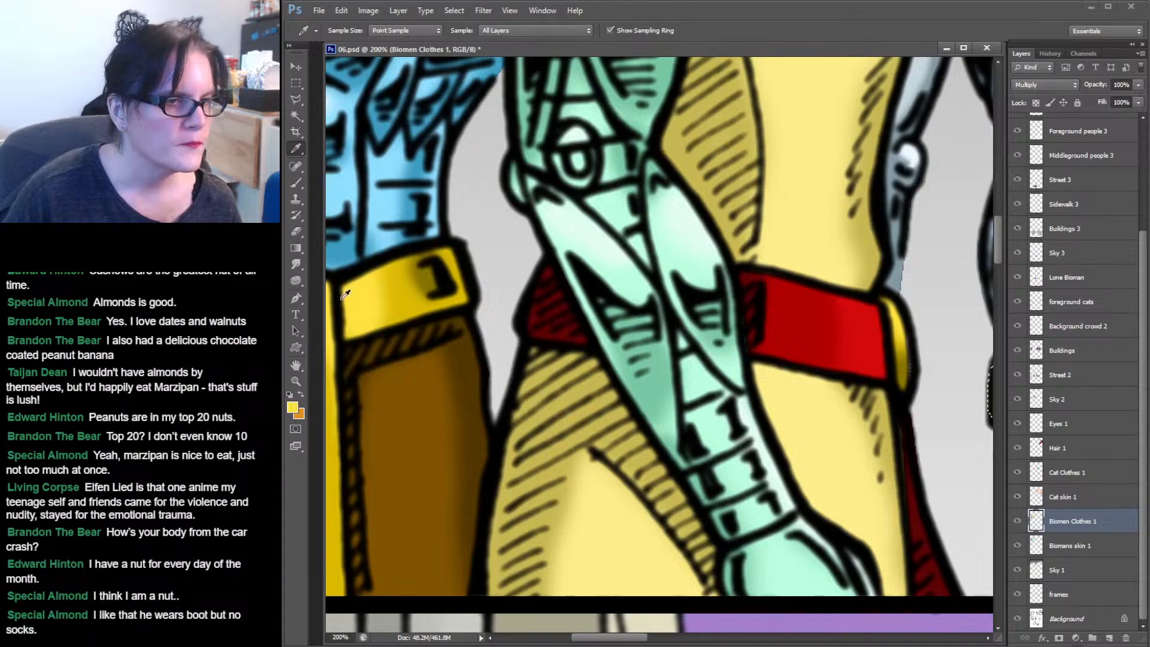
left_click(429, 272)
left_click_drag(761, 284, 437, 302)
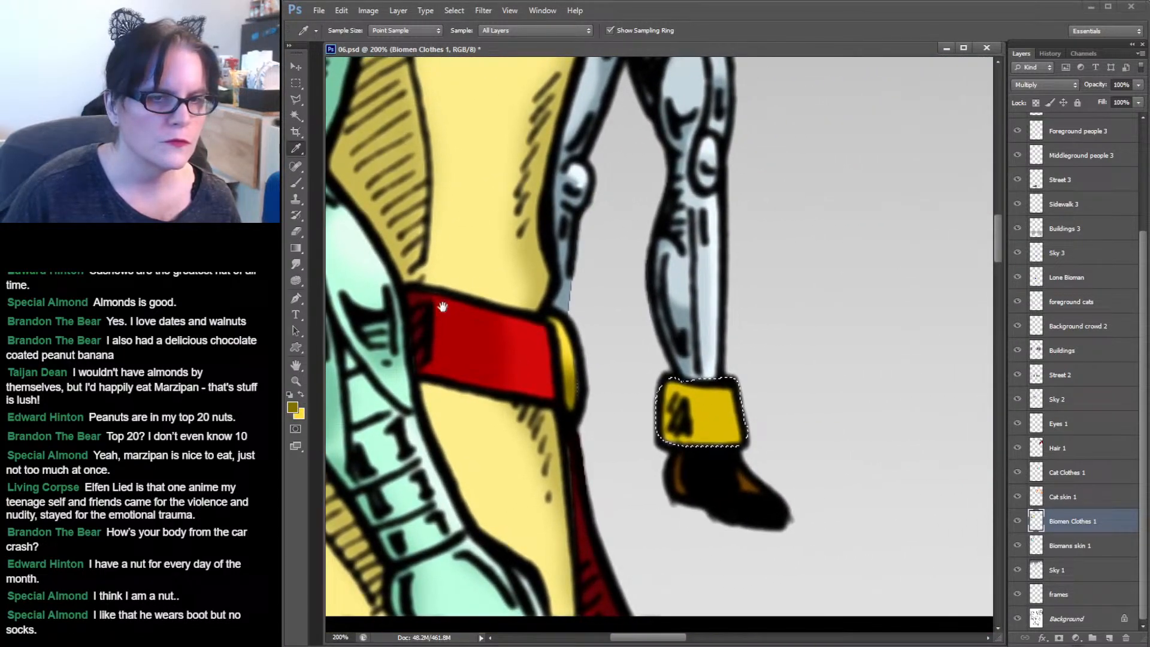
Brush darker yellow shading and lighter yellow highlights onto the selected boot cuff.
left_click(300, 181)
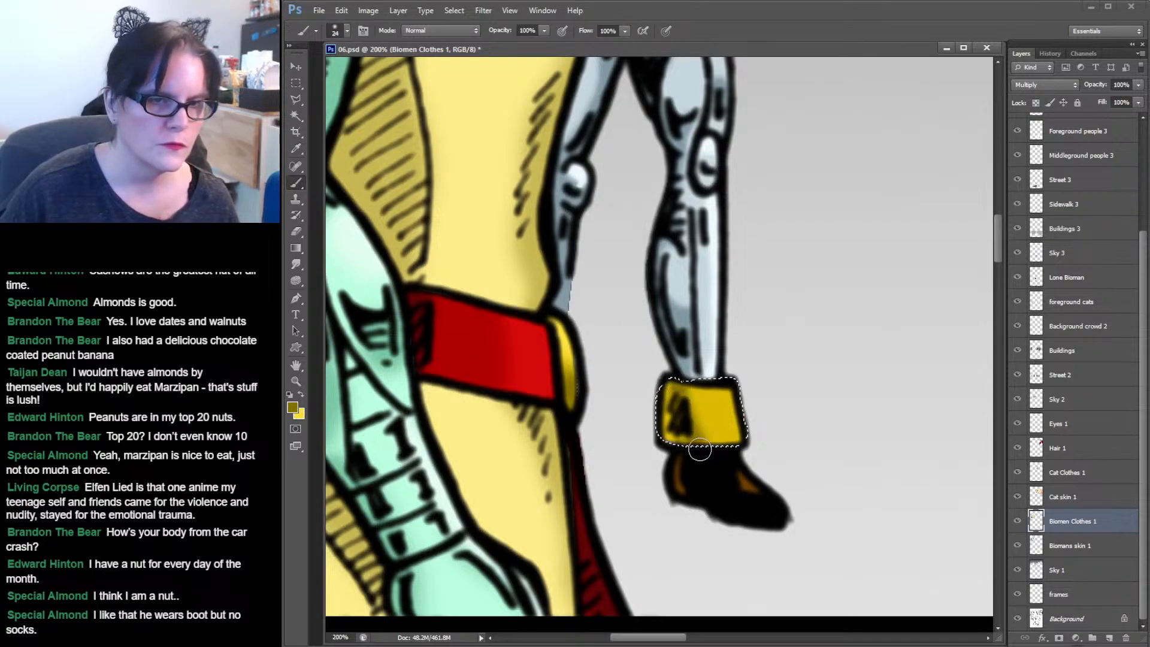
left_click_drag(676, 379, 663, 424)
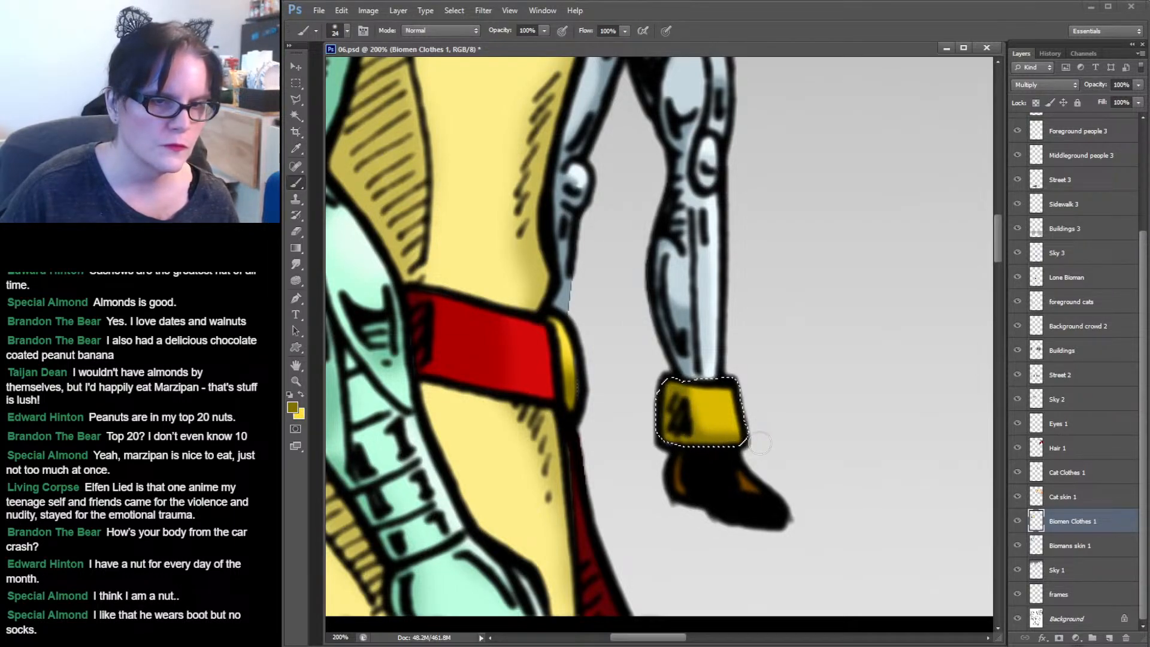
left_click(300, 394)
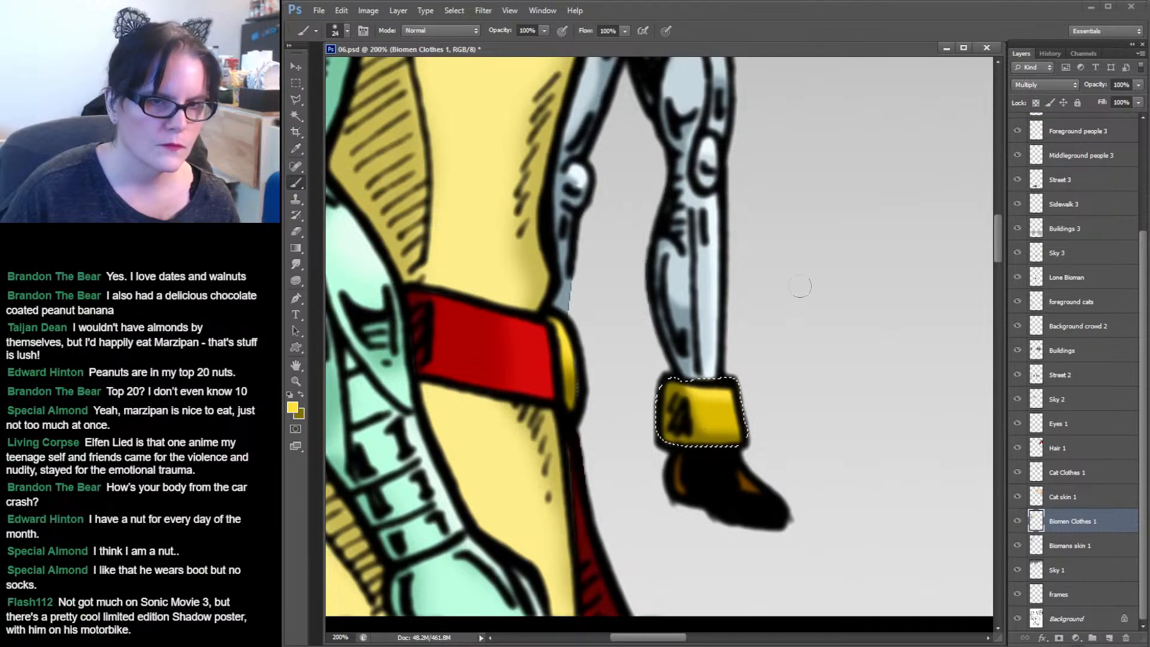
left_click_drag(785, 180, 760, 569)
left_click_drag(747, 288, 883, 418)
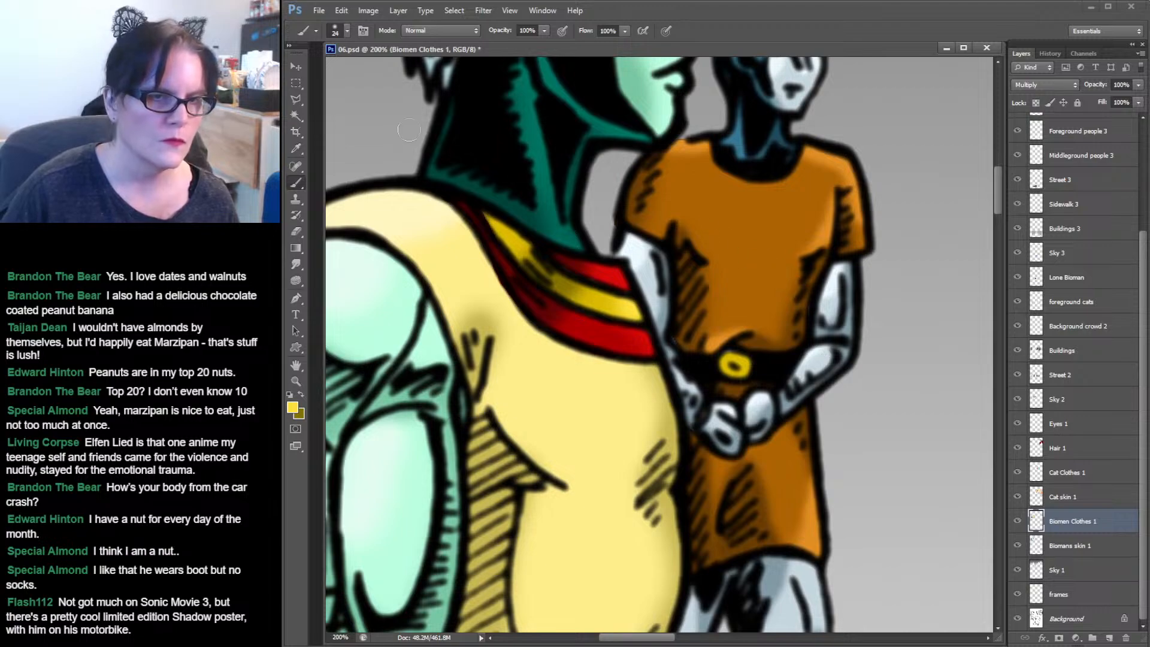
Select the biomen's belt buckle, brush yellow shading onto it, and deselect.
left_click(298, 124)
left_click(733, 363)
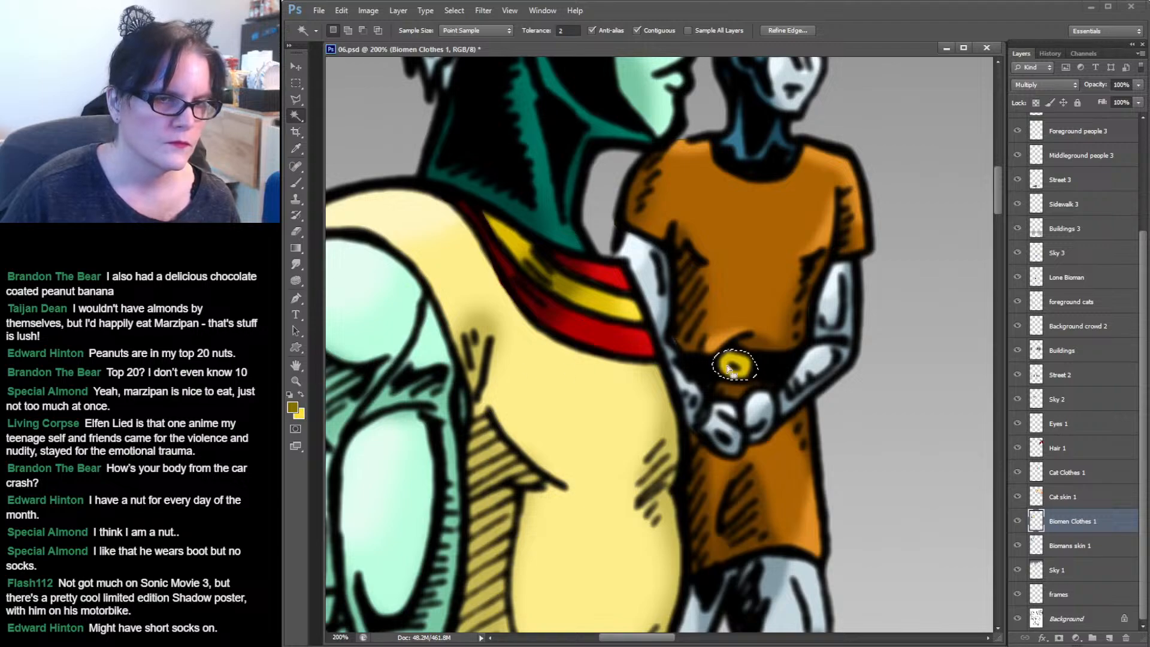
left_click(294, 184)
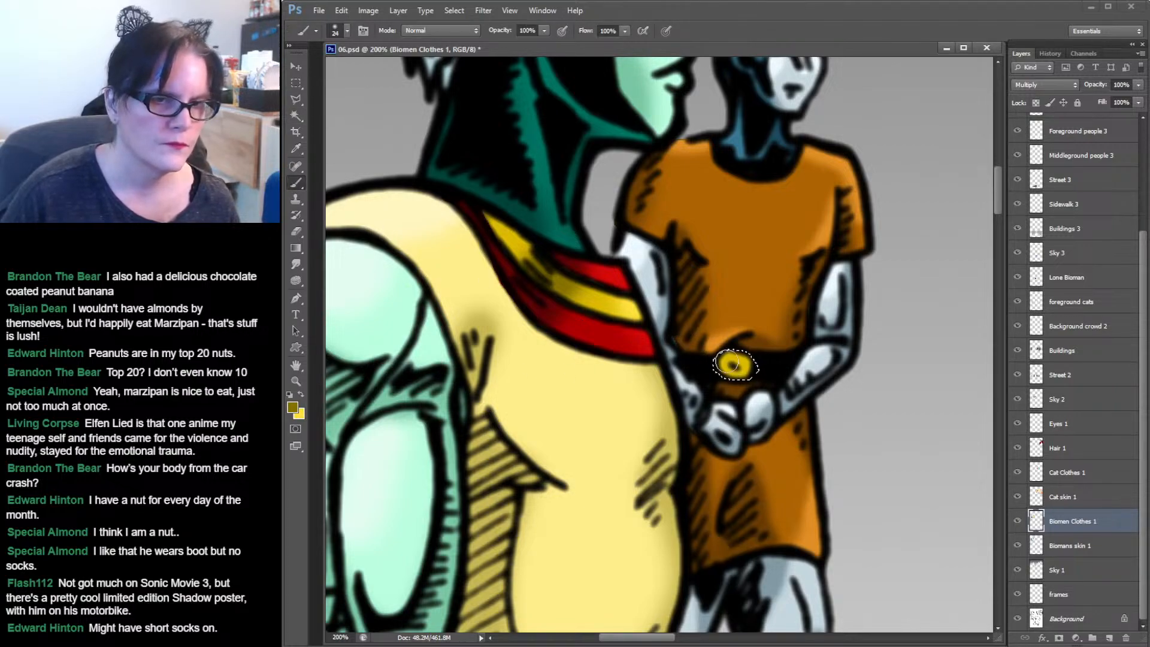
mouse_move(718, 366)
left_mouse_down()
mouse_move(733, 376)
mouse_move(731, 355)
mouse_move(748, 355)
left_mouse_up()
key("x")
key("ctrl+d")
key("m")
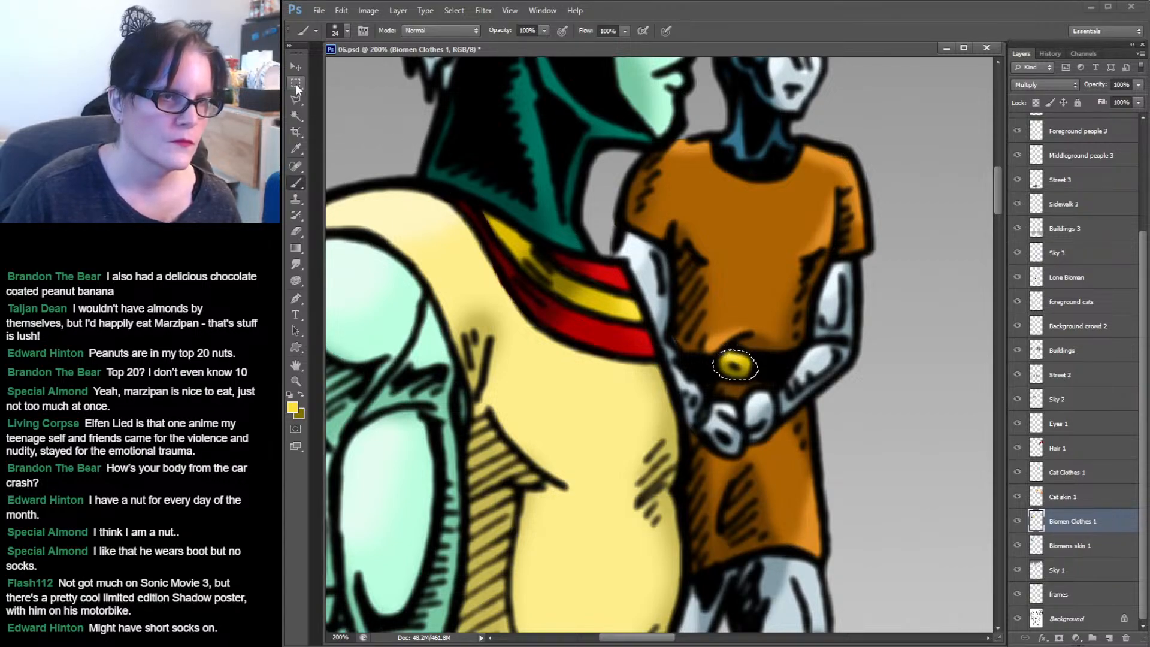
Smudge the orange shading across the biomen's tunic with the Smudge tool at 39% strength.
left_click(296, 264)
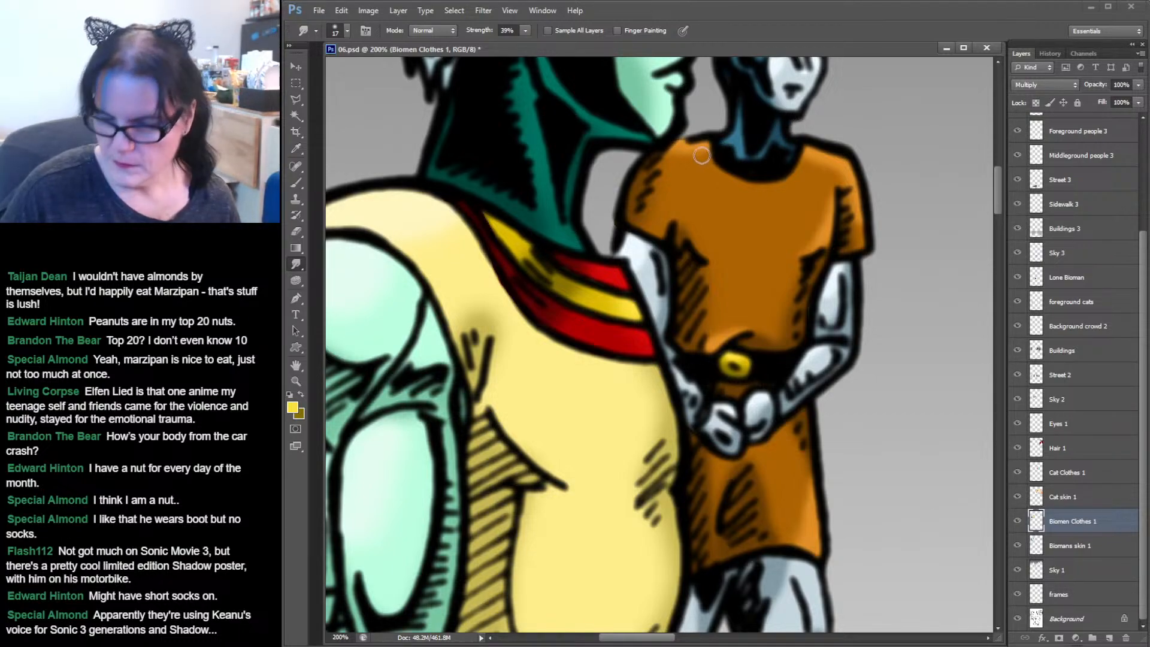
left_click_drag(782, 339, 778, 211)
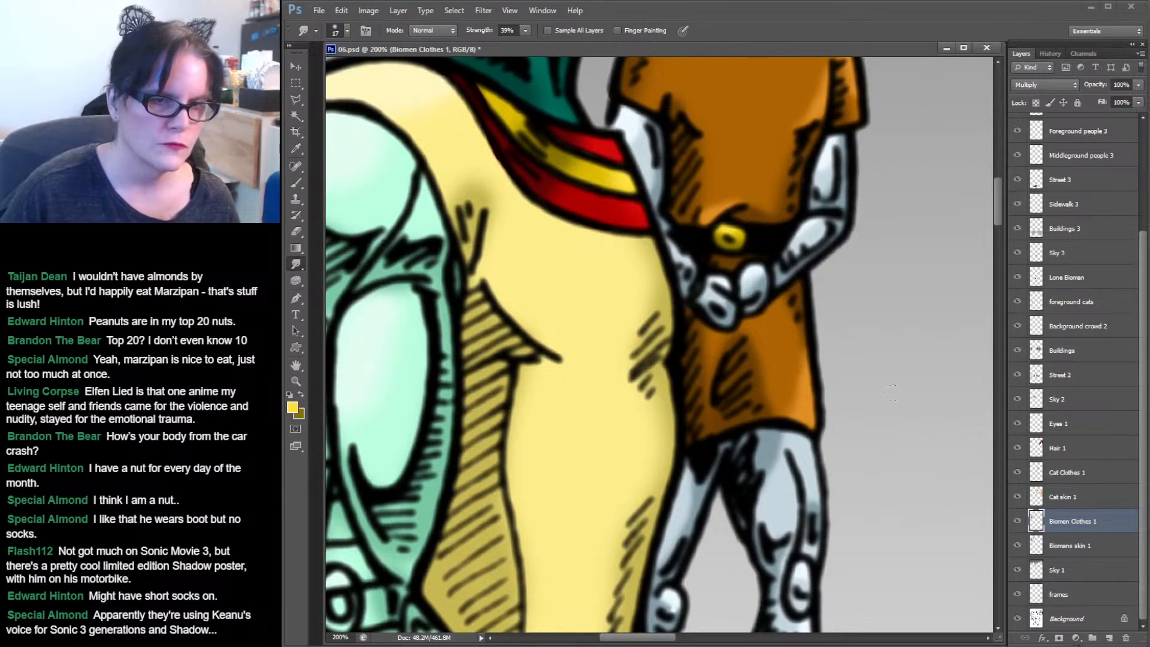
left_click_drag(881, 370, 885, 175)
left_click_drag(809, 293, 815, 174)
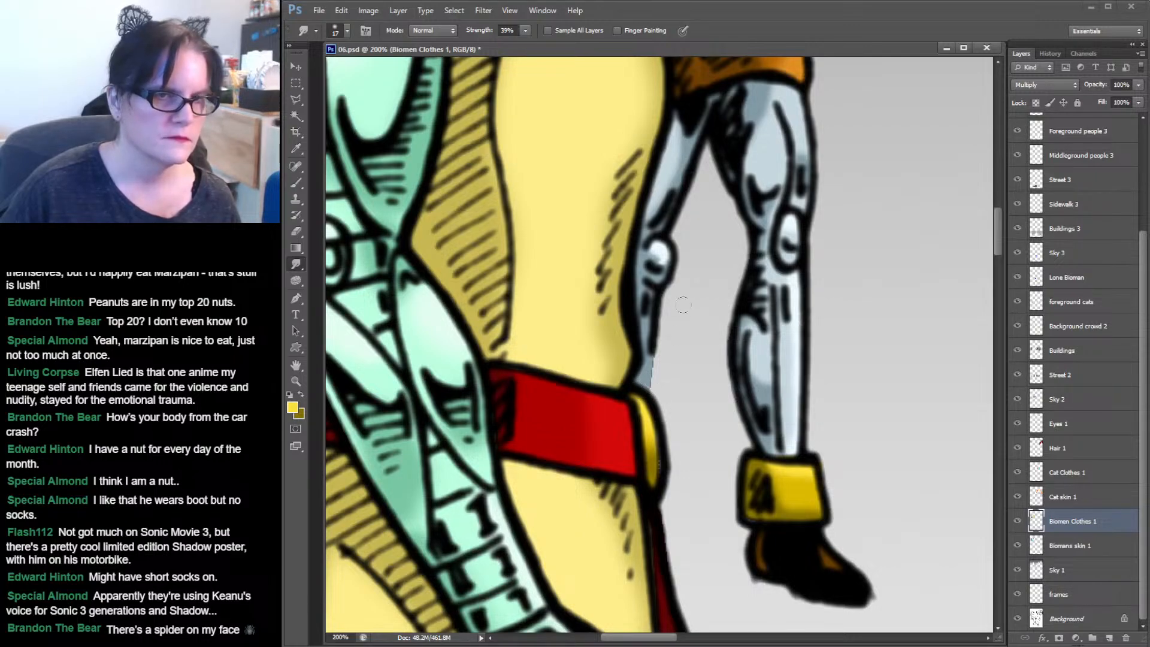
key("m")
left_click_drag(700, 224, 703, 225)
left_click(709, 225)
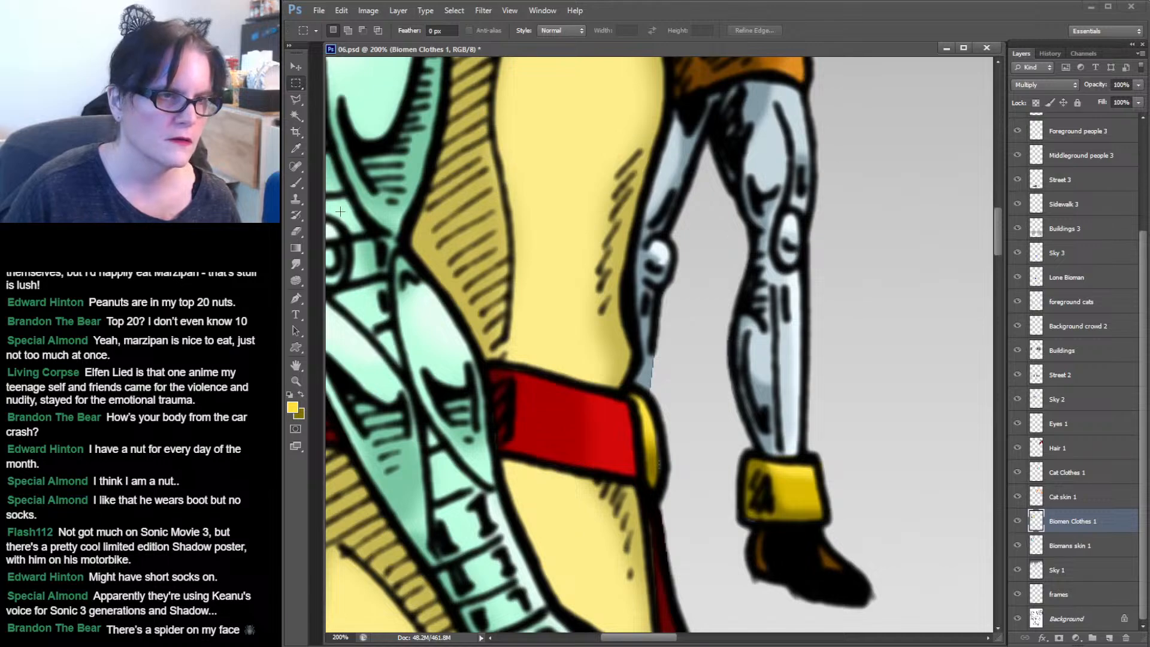
left_click(298, 264)
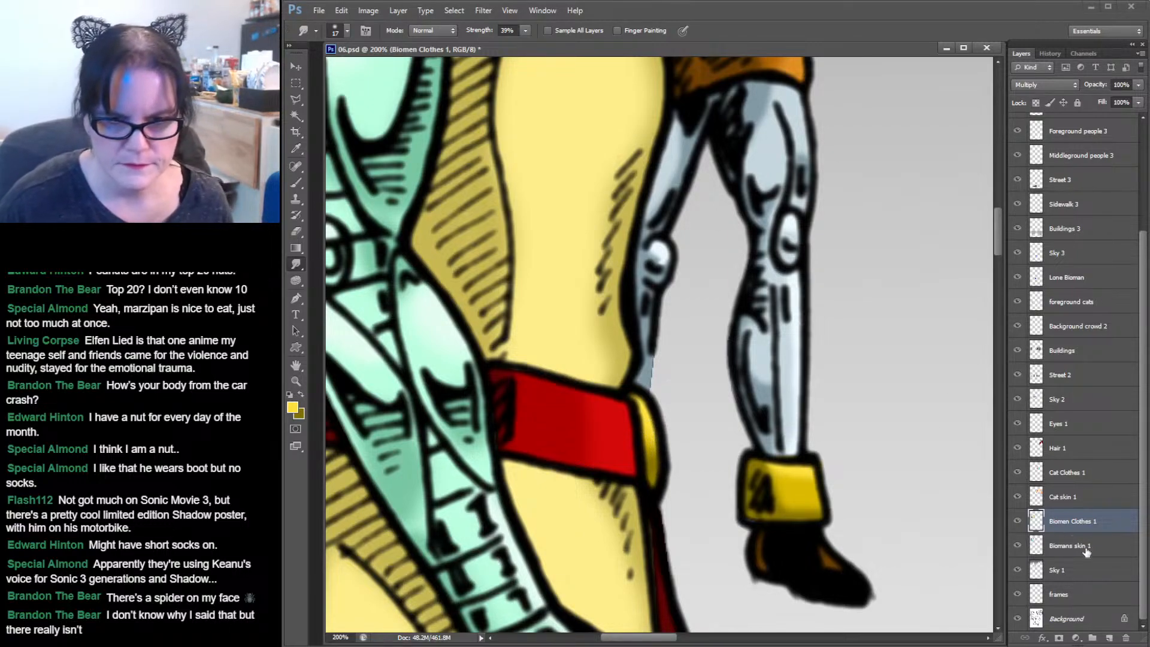
Switch to the Sky 1 layer and smudge around the biomen's arm, leg and tunic edges.
left_click(1036, 572)
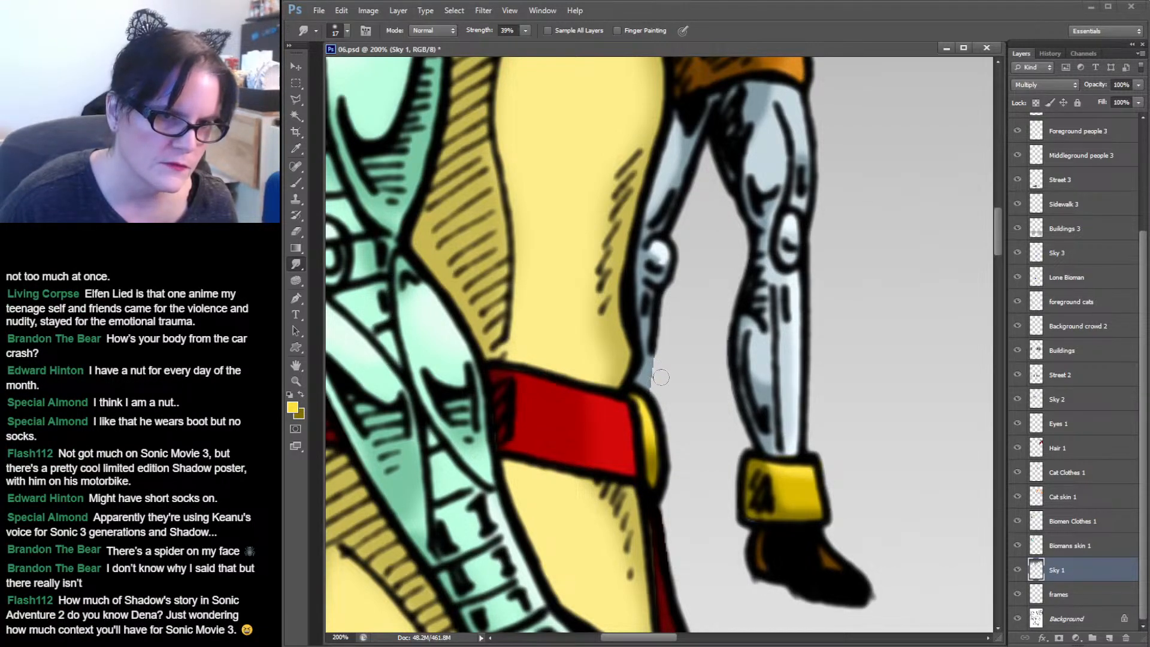
left_click_drag(715, 286, 671, 509)
left_click_drag(758, 219, 738, 425)
mouse_move(752, 300)
left_mouse_down()
mouse_move(779, 386)
mouse_move(773, 414)
left_mouse_up()
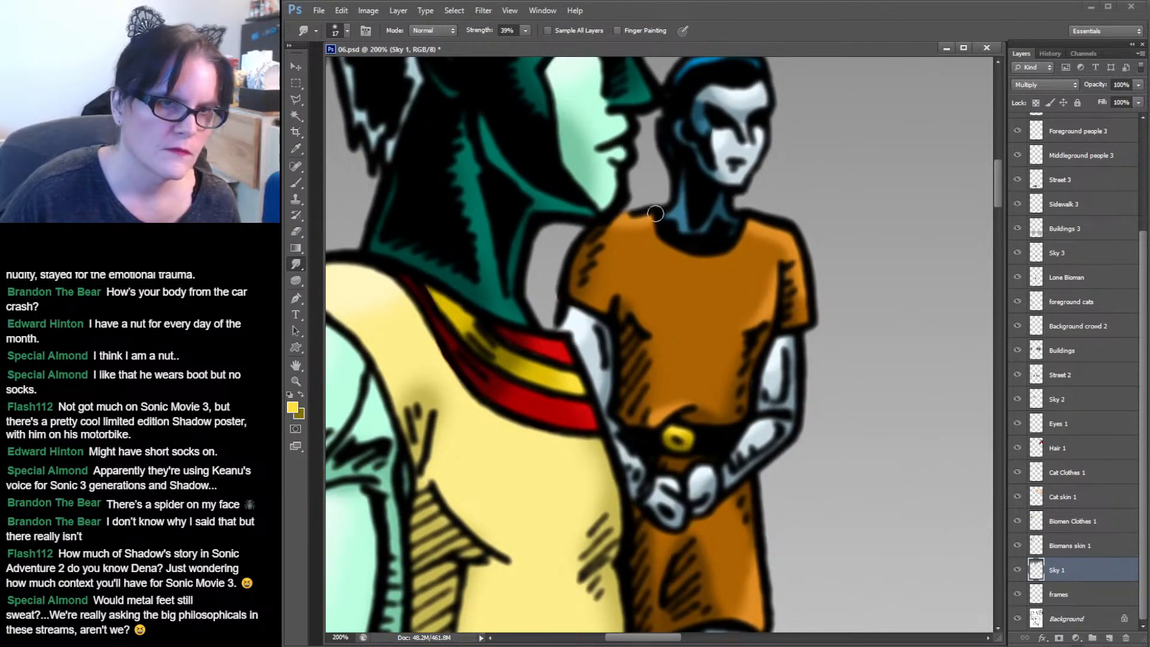
left_click_drag(848, 393, 821, 120)
left_click_drag(796, 419, 794, 142)
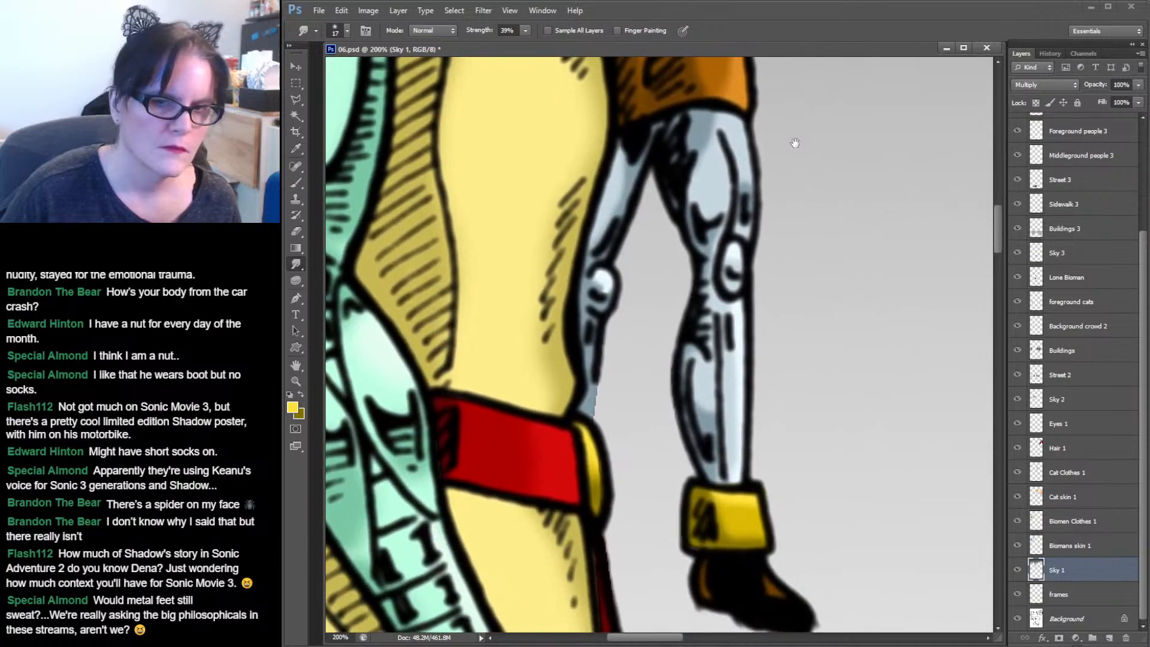
Select the Biomans skin 1 layer, zoom out to view the whole panel, and save the document.
left_click(1072, 545)
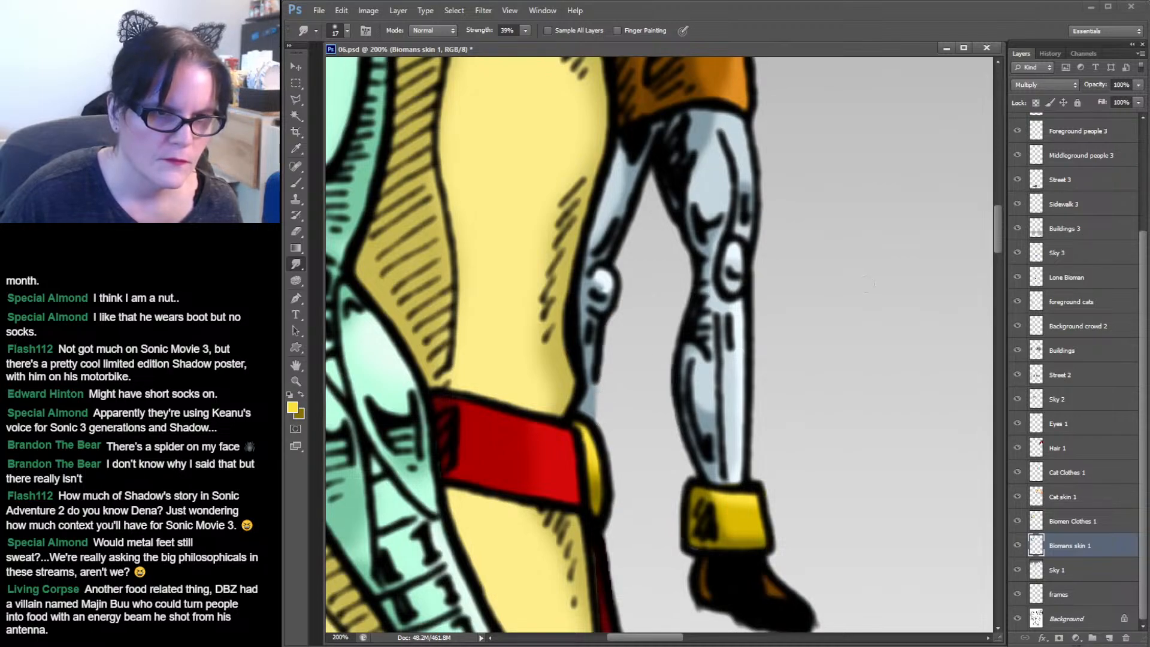
scroll(838, 305, "up", 8)
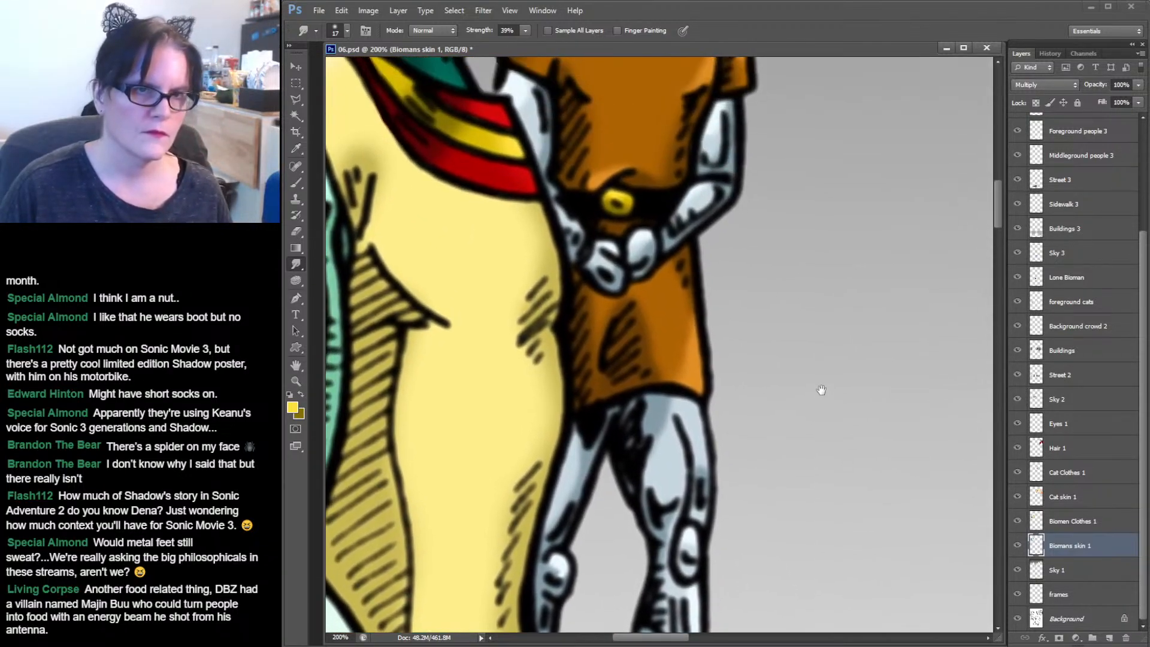
scroll(819, 326, "up", 4)
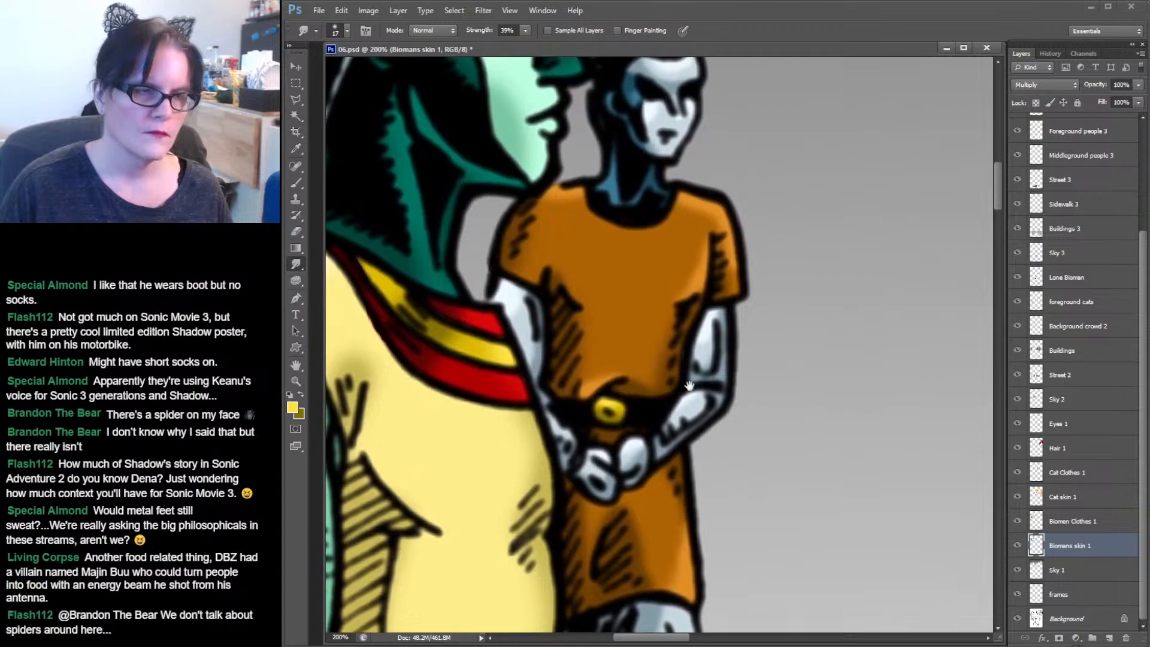
left_click(295, 382)
left_click(674, 327, "alt")
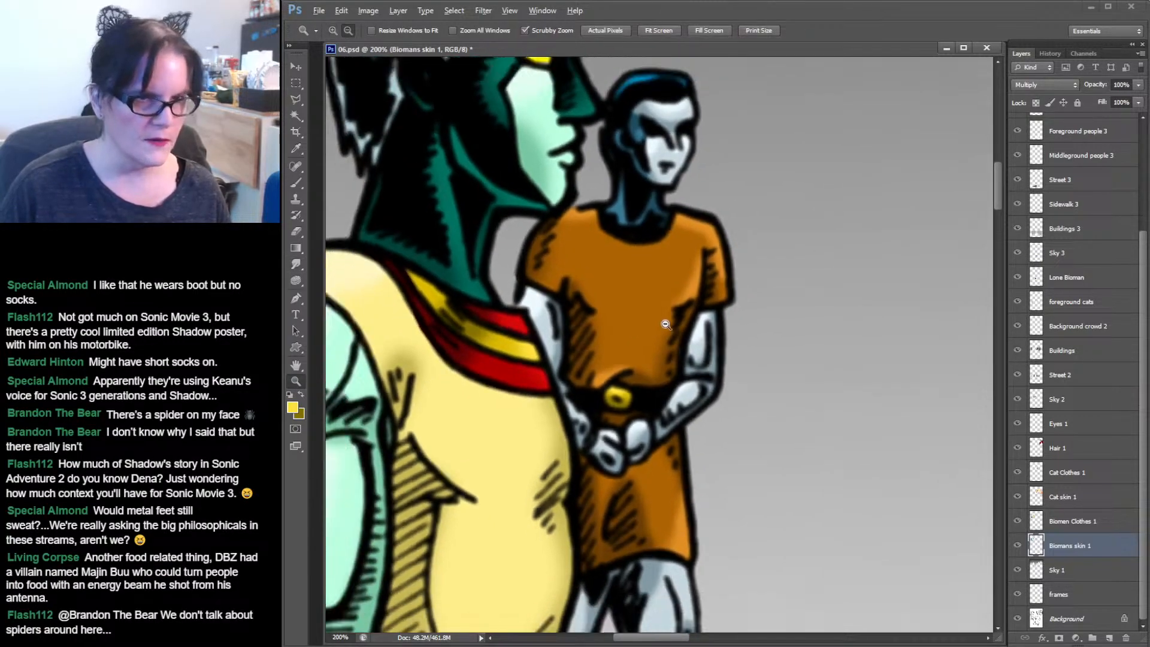
left_click(700, 325, "alt")
left_click_drag(723, 351, 826, 306)
key("ctrl+s")
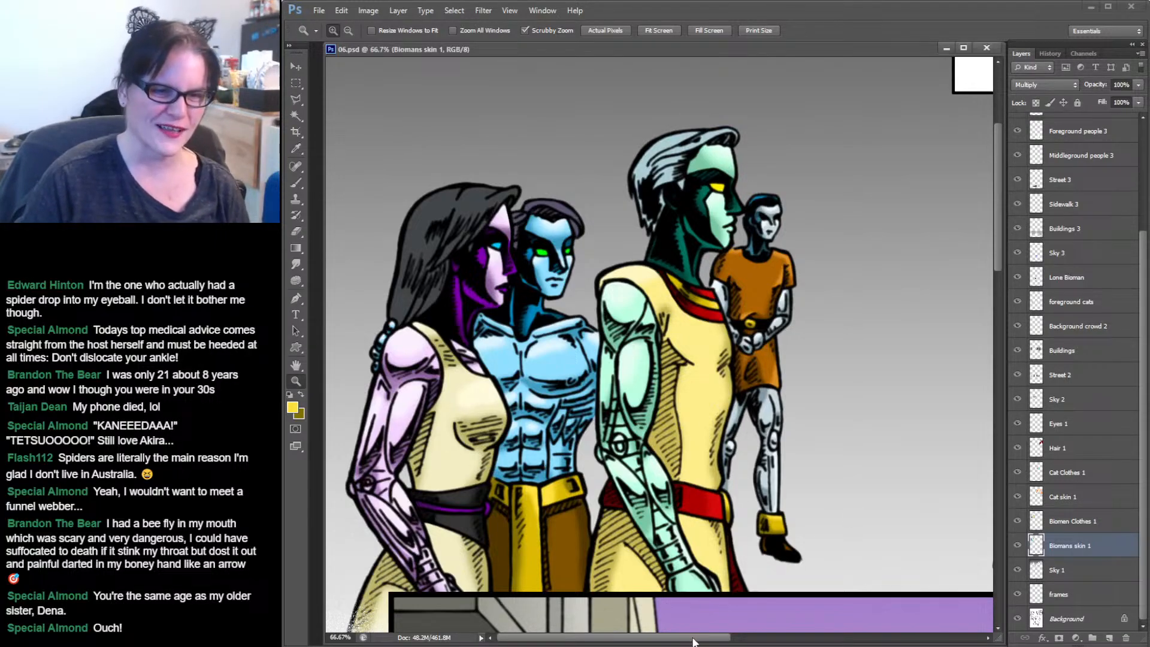
Scroll to the cat characters' panel, select the Cat skin 1 layer and load its pixels as a selection.
left_click_drag(717, 639, 945, 641)
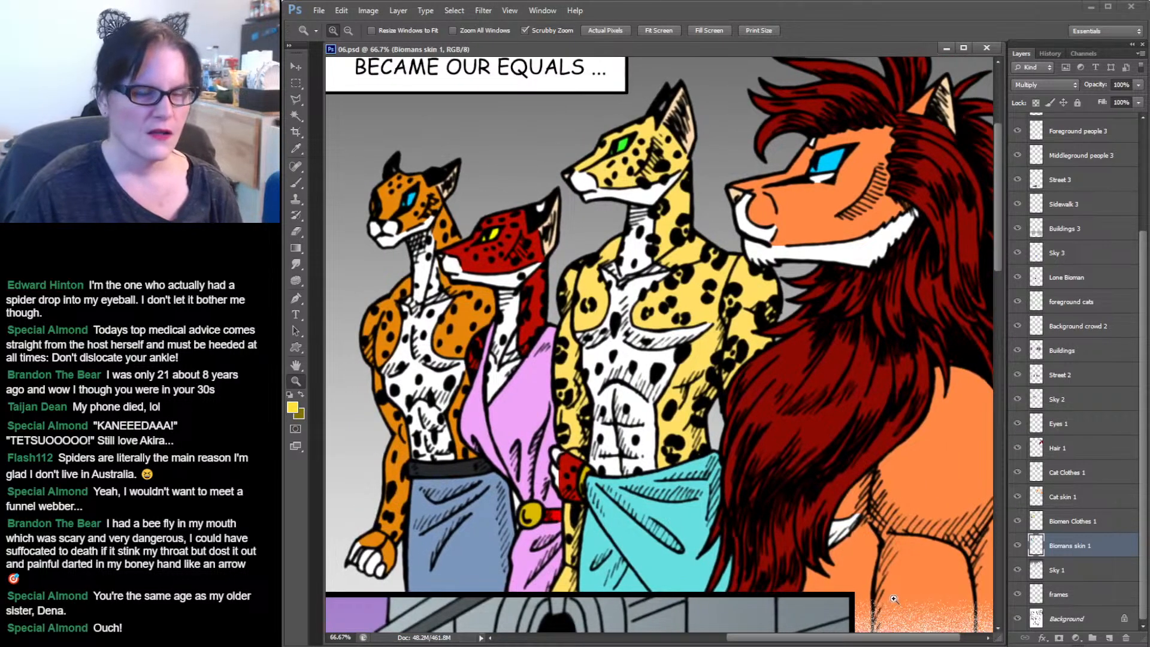
left_click(1076, 522)
left_click(1072, 499)
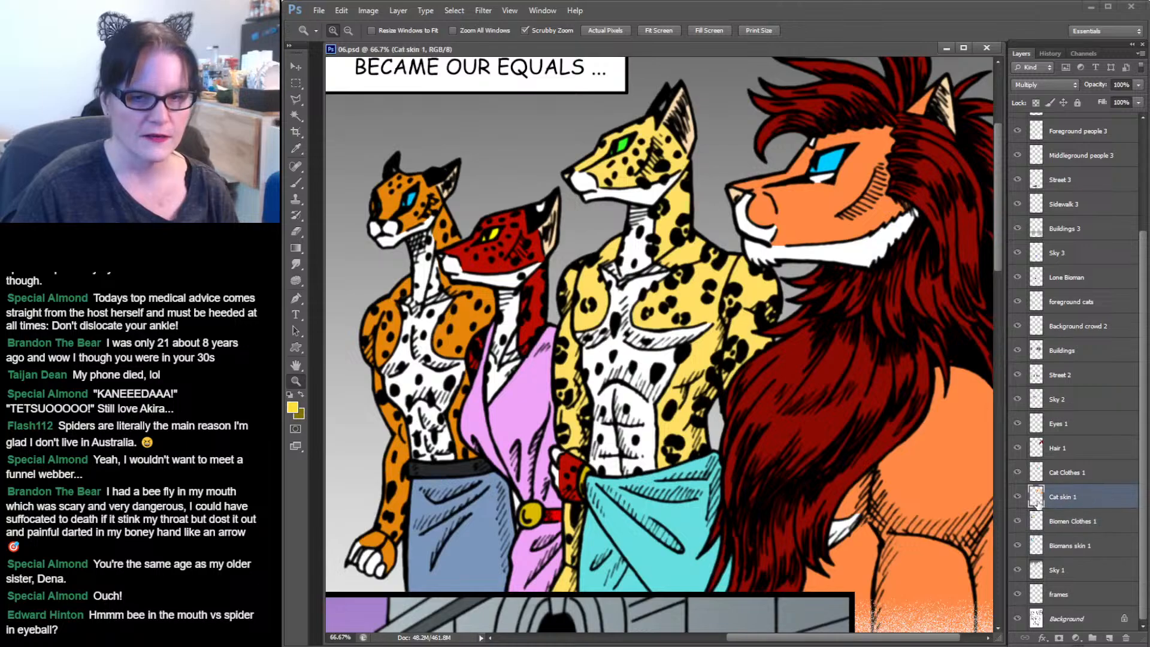
left_click(1036, 498, "ctrl")
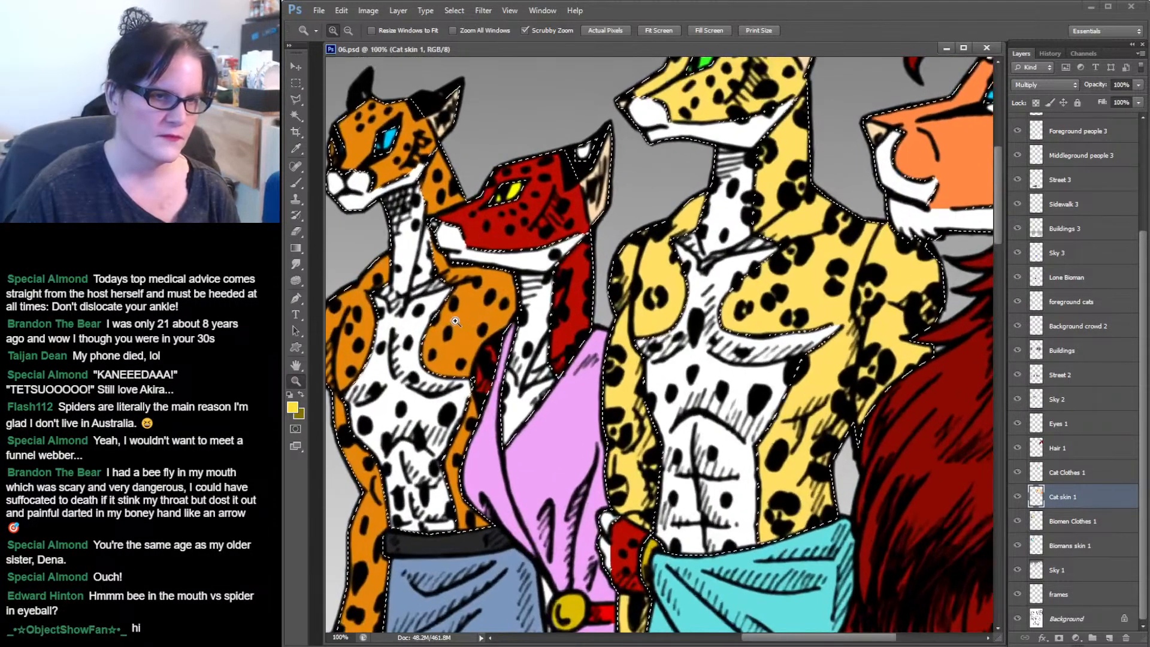
left_click(454, 321)
mouse_move(455, 321)
left_mouse_down()
mouse_move(673, 370)
mouse_move(662, 378)
left_mouse_up()
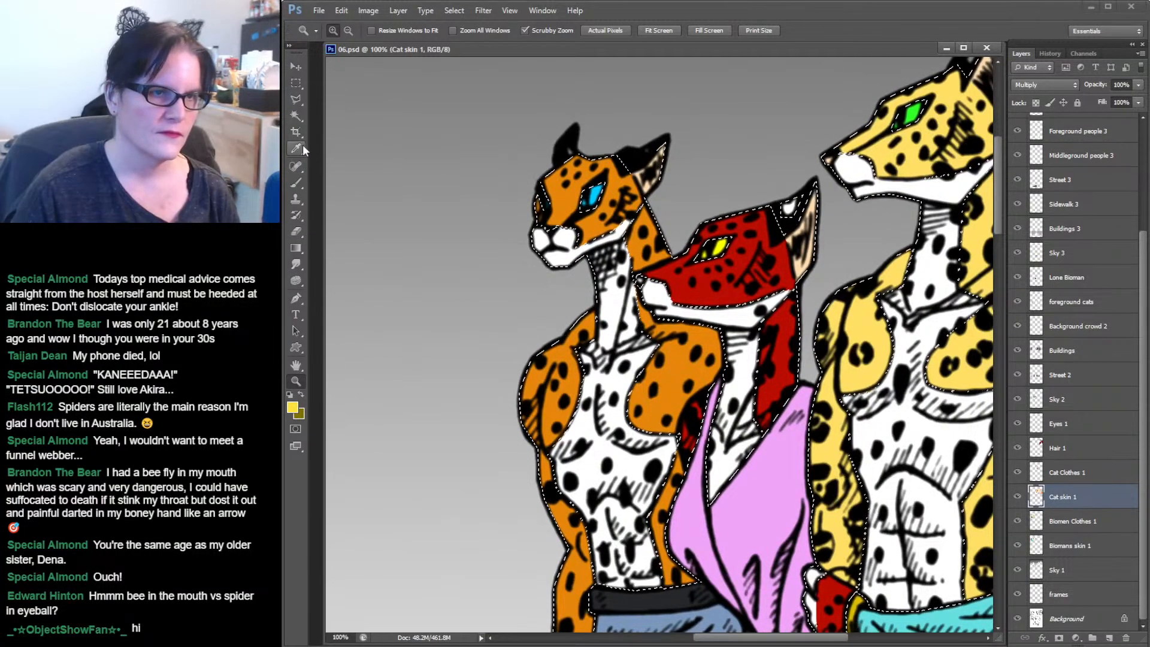
Select the orange cheetah's orange skin areas on the face, neck and arm with the Magic Wand.
left_click(303, 120)
left_click(556, 200)
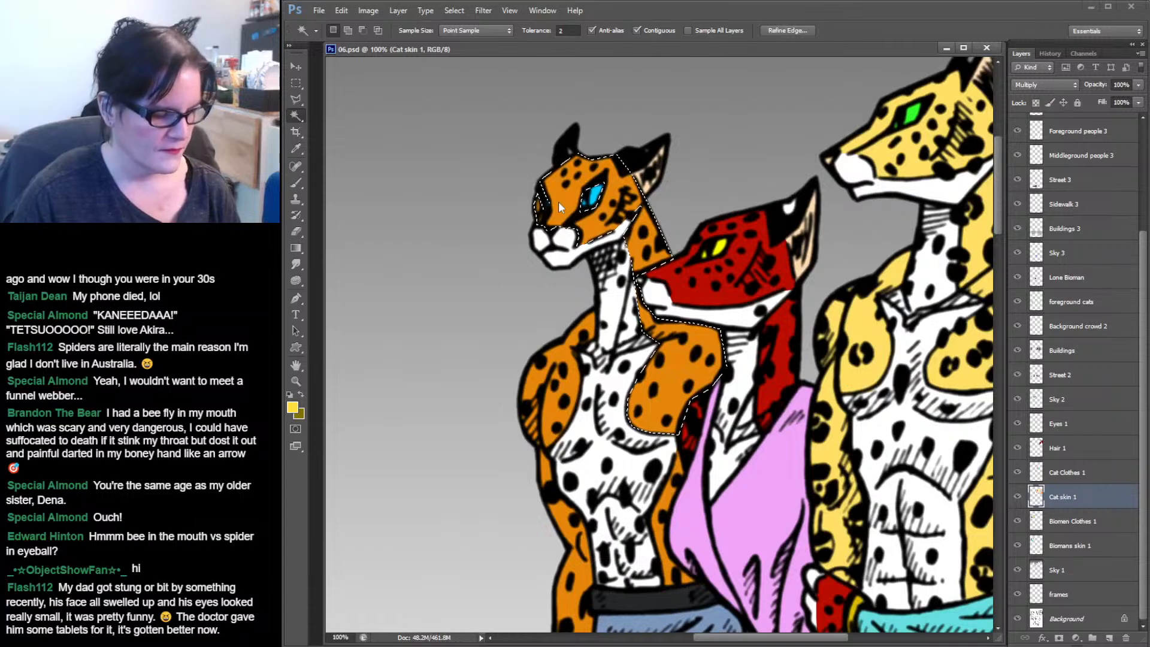
left_click(564, 366, "shift")
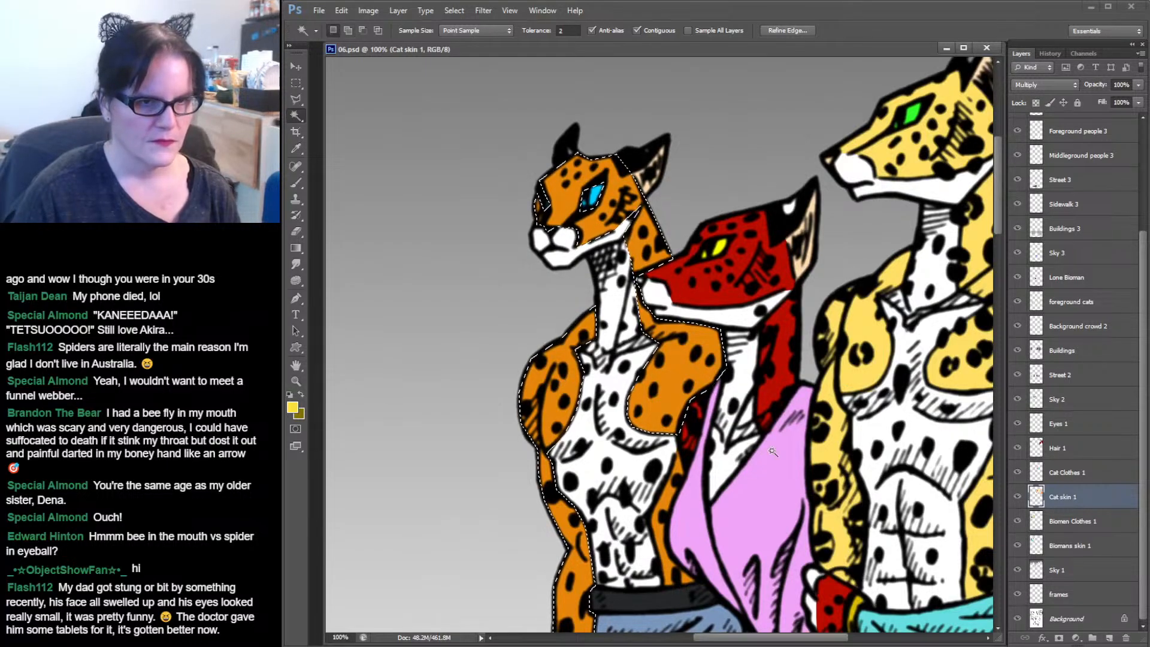
left_click_drag(772, 424, 768, 234)
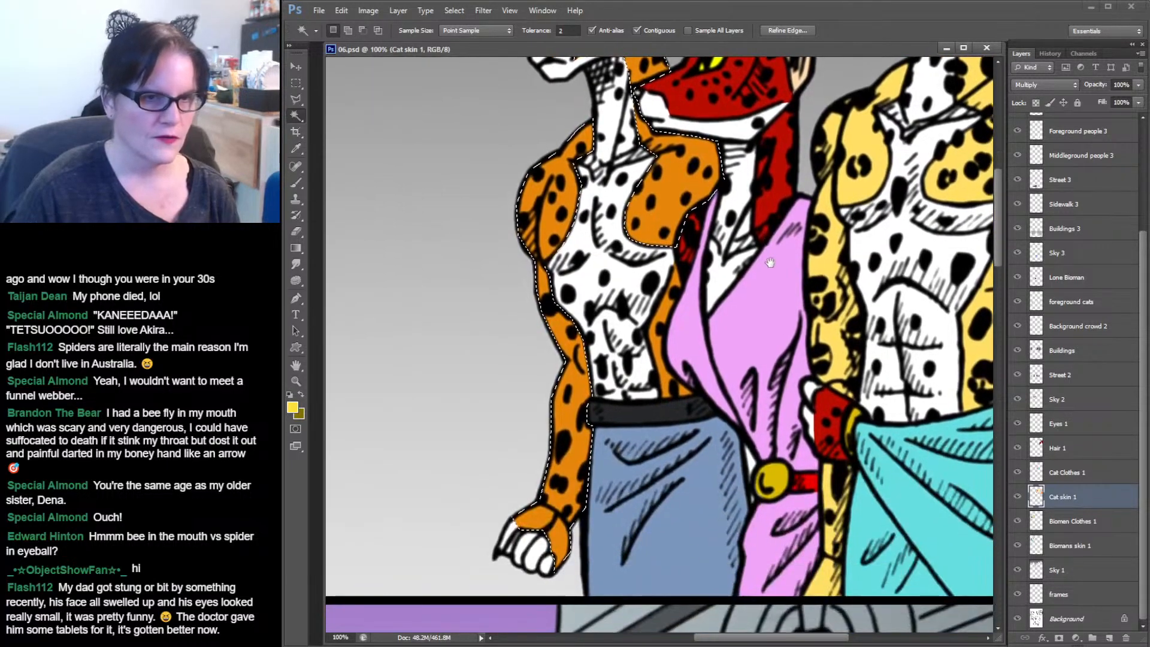
left_click(659, 328, "shift")
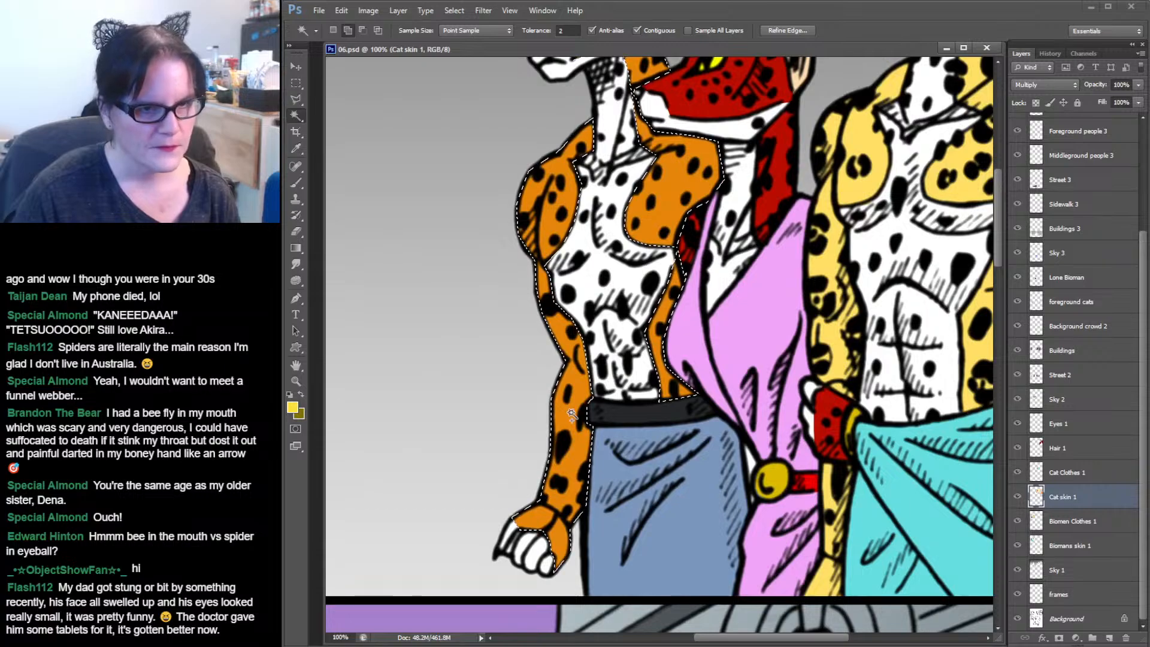
left_click_drag(683, 295, 662, 494)
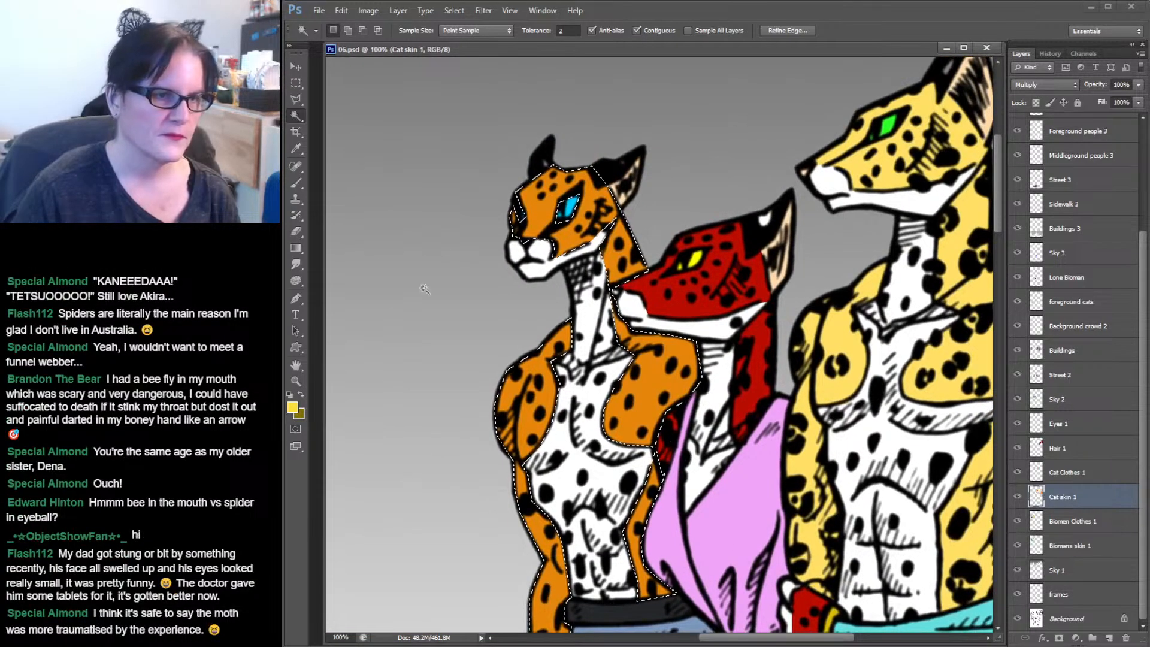
Sample the cheetah's orange fur and set the foreground colour to a darker orange, #b06501.
left_click(297, 149)
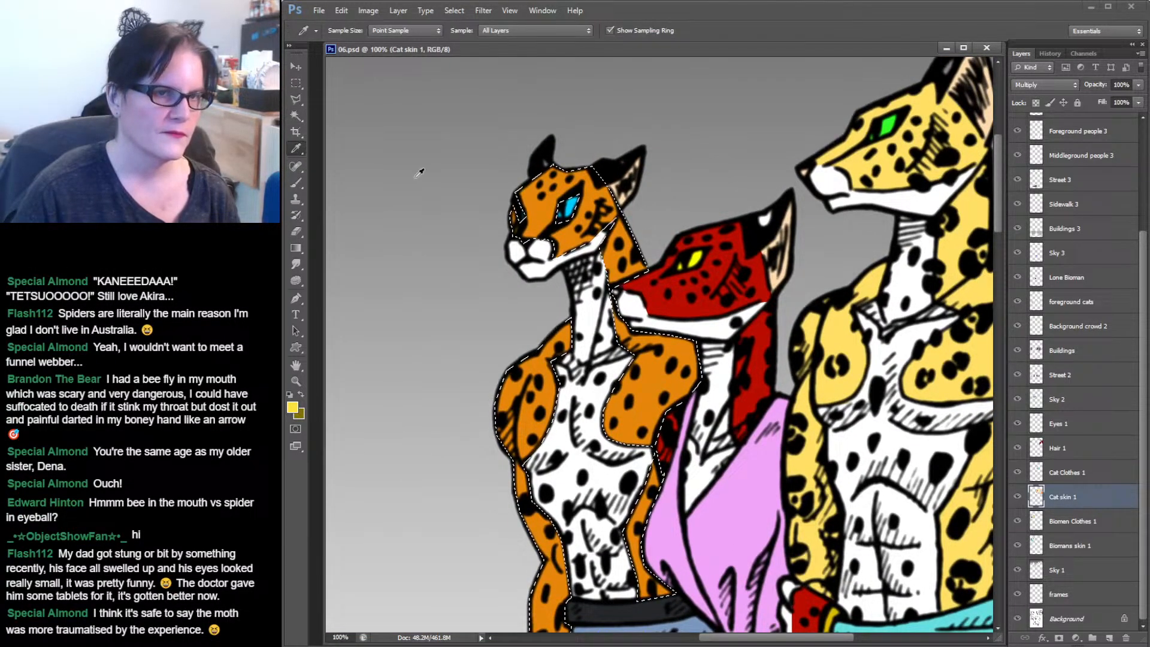
left_click(543, 208)
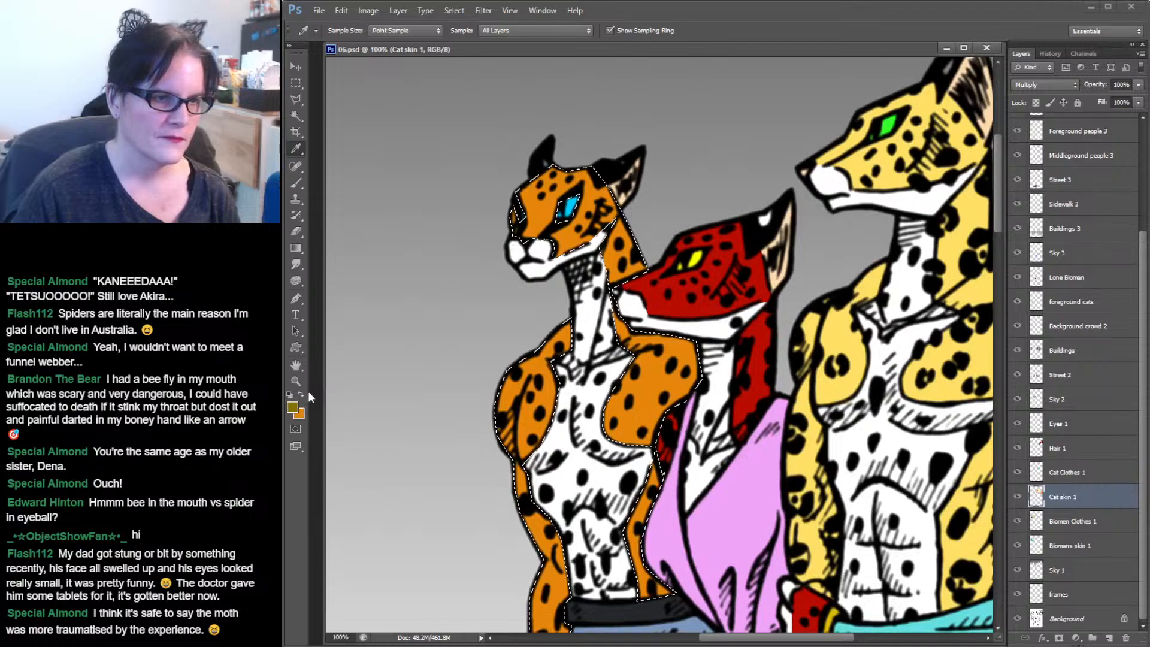
left_click(542, 224)
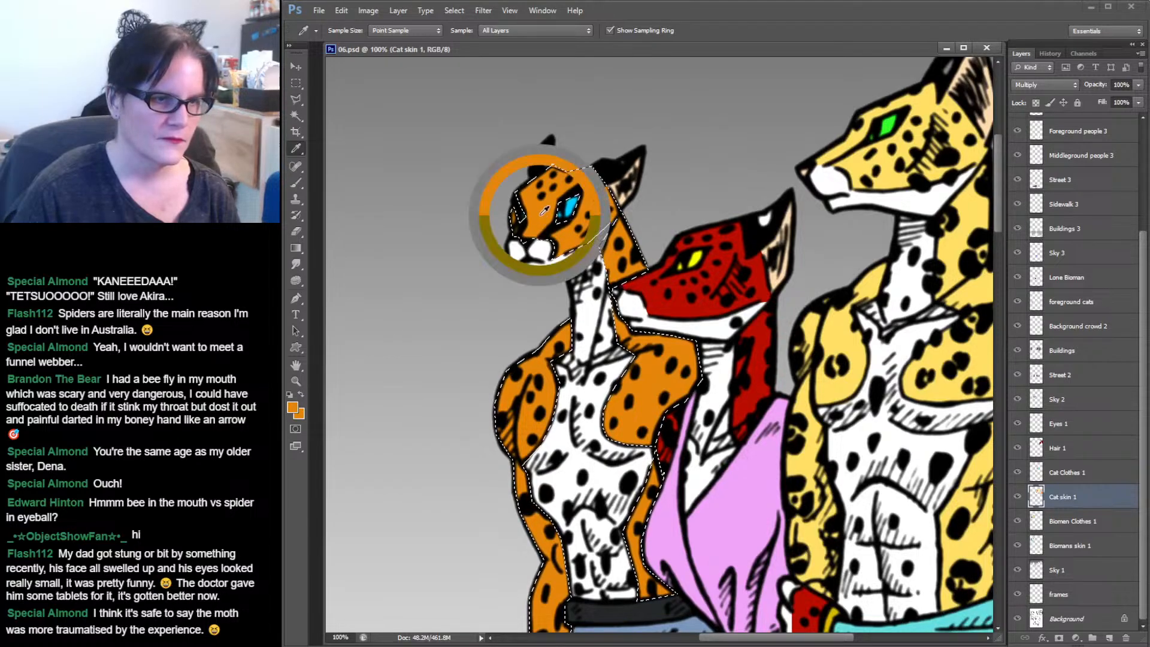
left_click(293, 408)
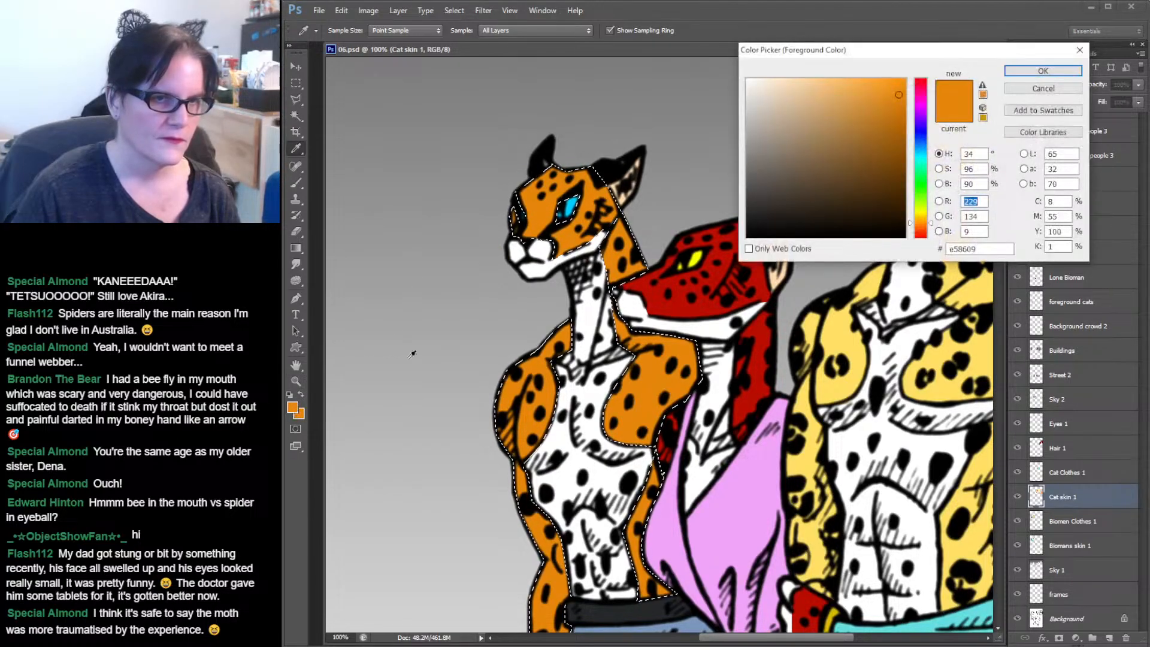
left_click(901, 127)
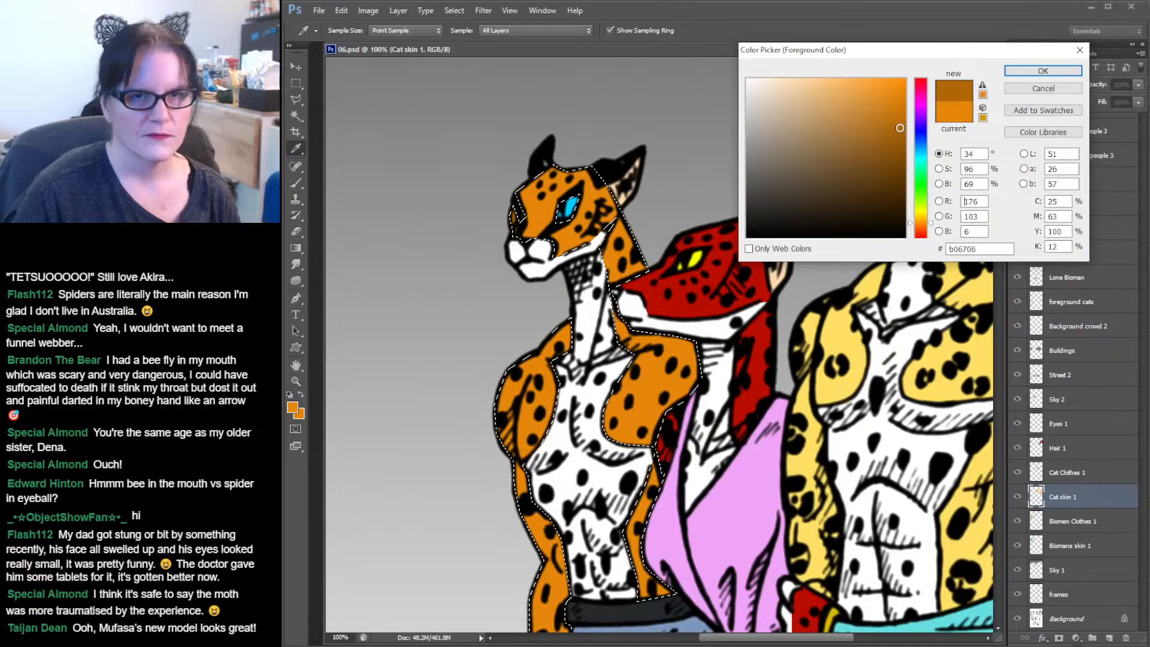
left_click(905, 127)
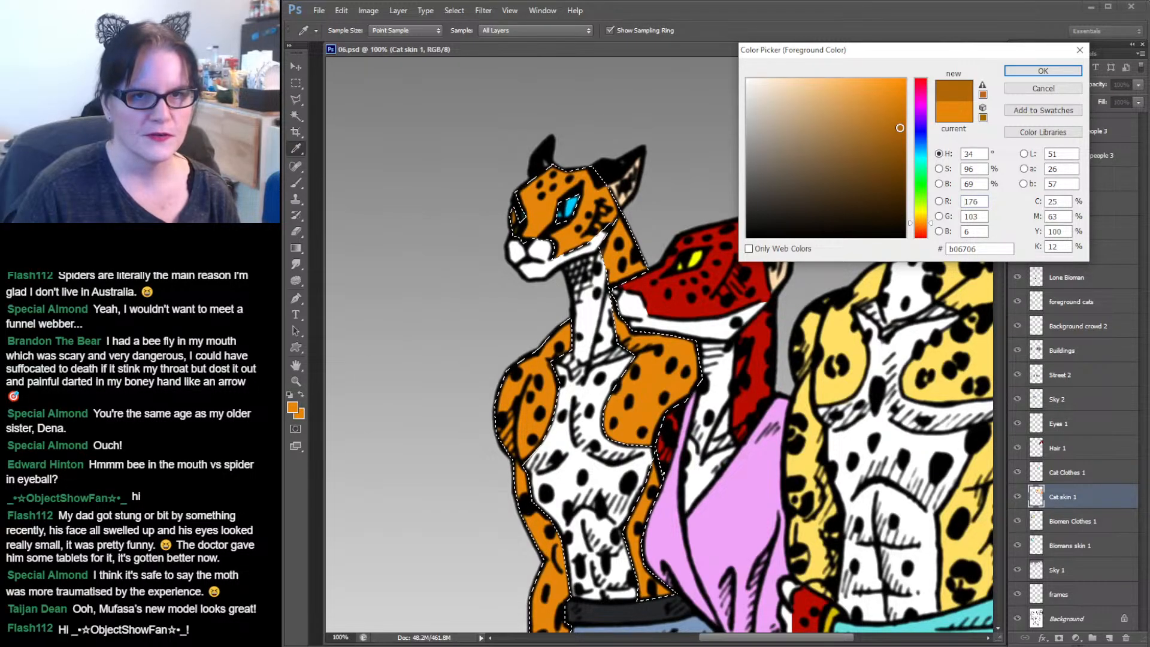
left_click(1040, 71)
Paint dark orange shading on the cheetah's face with a 28 px soft brush.
left_click(293, 182)
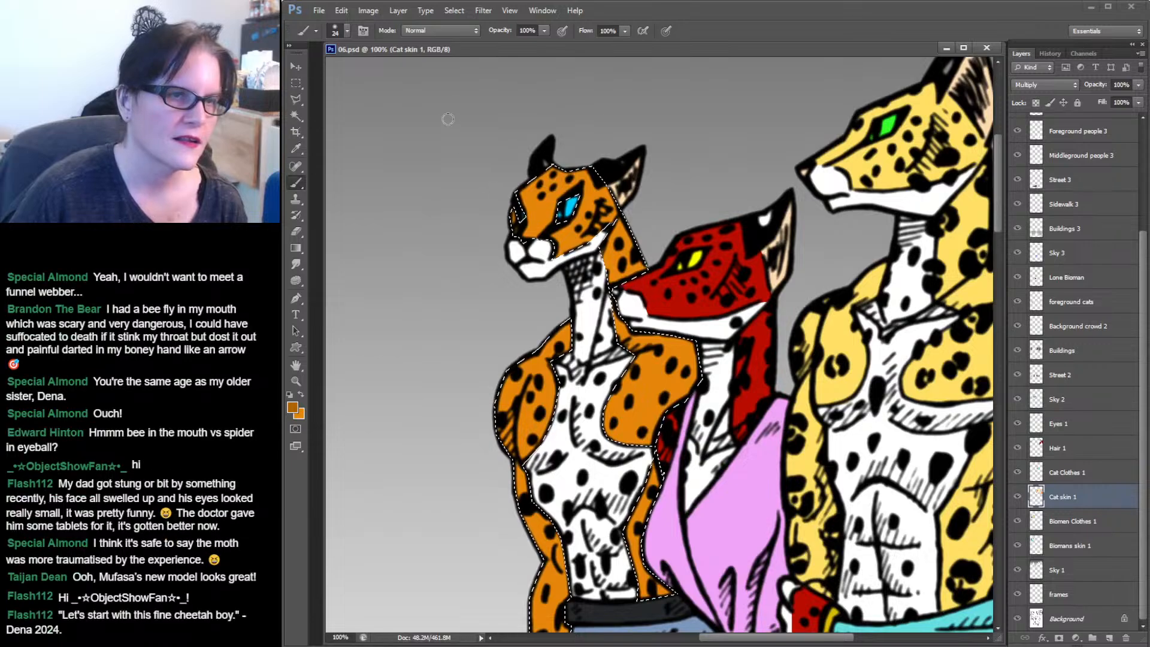
left_click(348, 30)
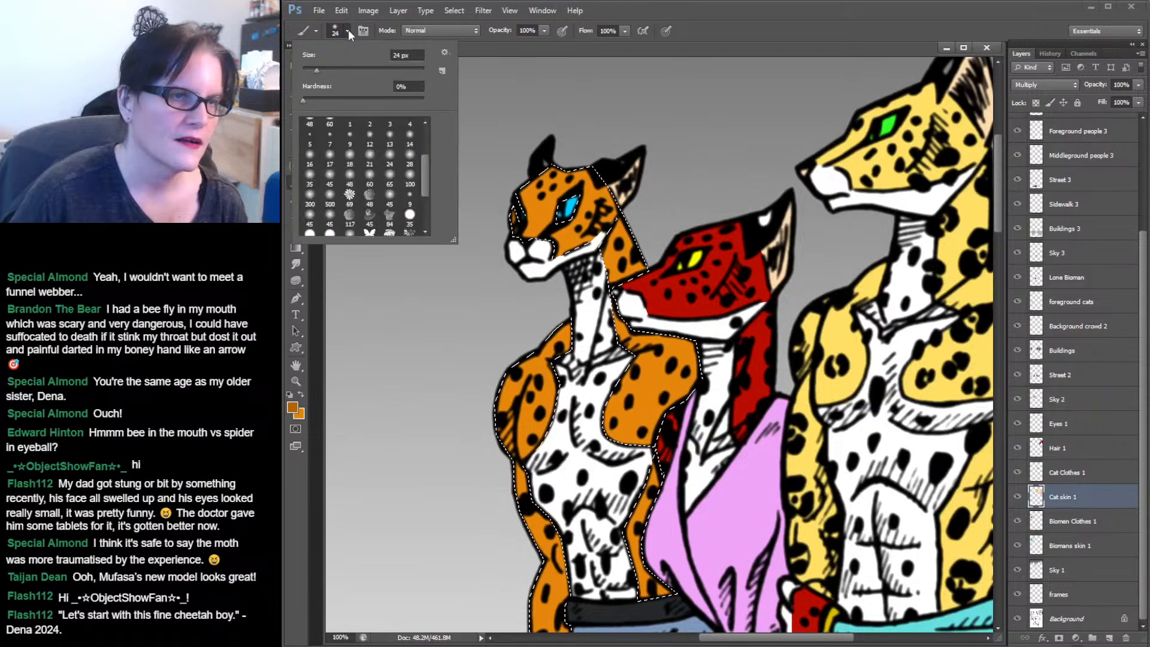
left_click(409, 159)
left_click(524, 210)
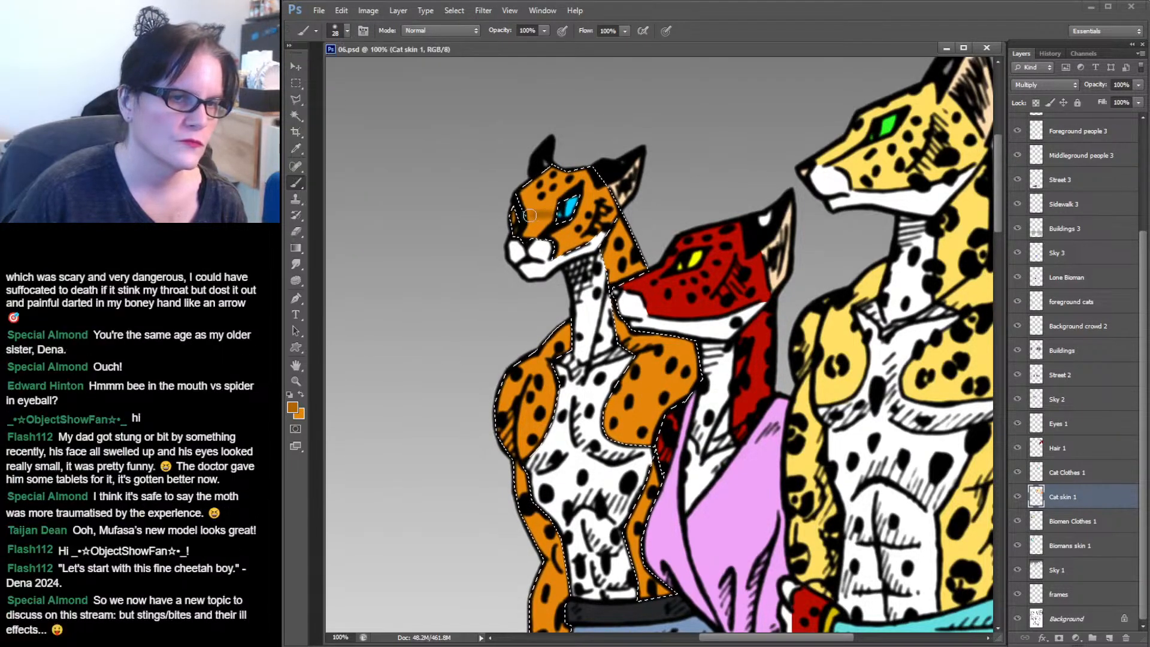
left_click_drag(523, 217, 555, 219)
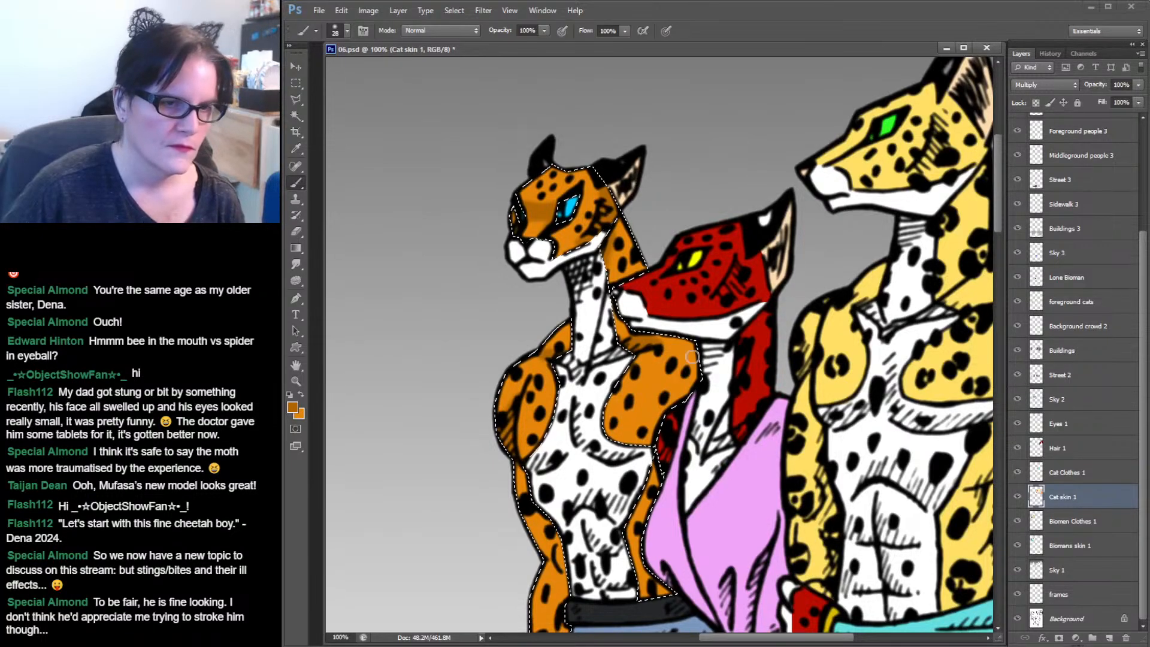
scroll(599, 431, "down", 3)
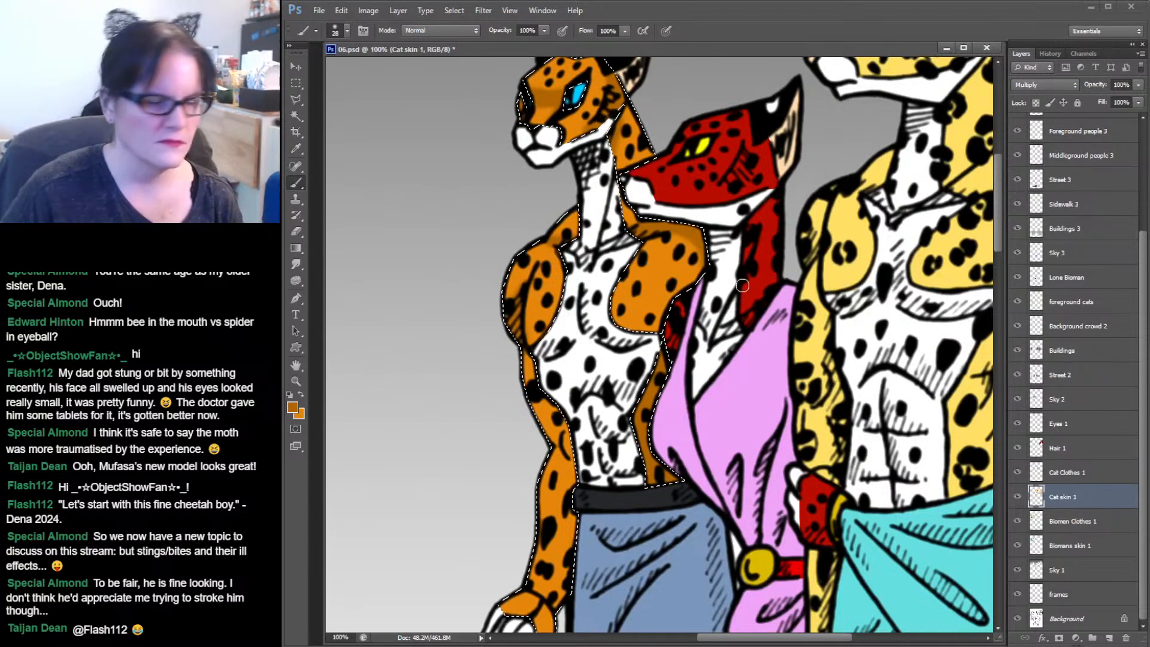
scroll(742, 285, "down", 3)
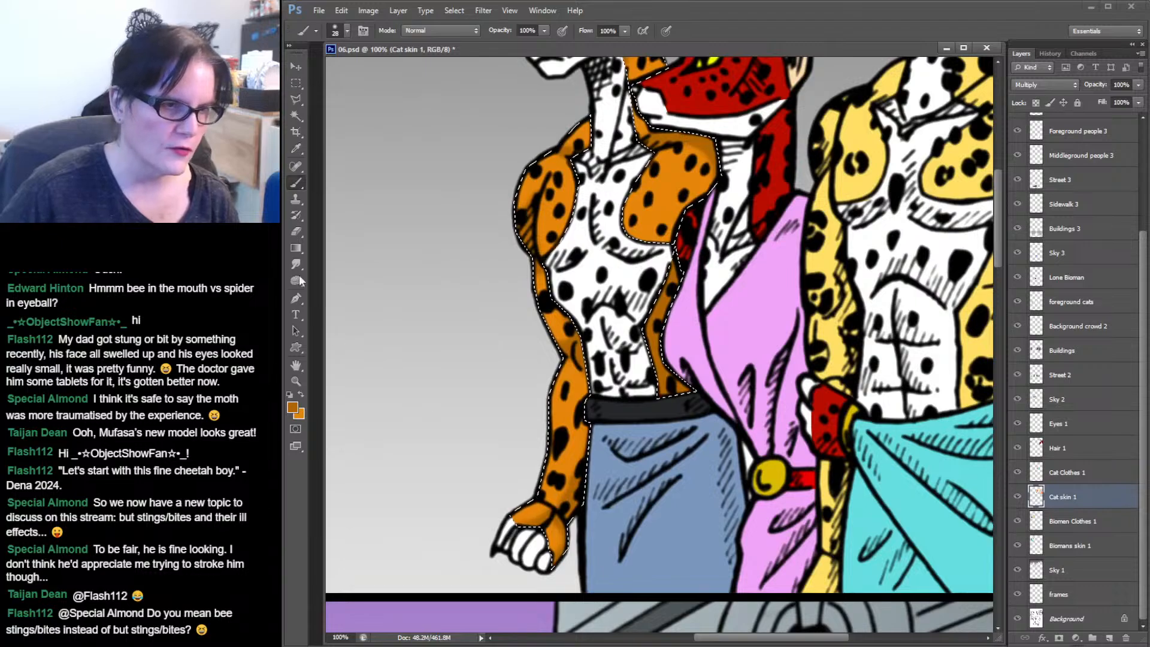
Sample the cheetah's arm orange, set a lighter orange #ee992a, and brush highlights on its arm and shoulder.
left_click(296, 148)
left_click(682, 172)
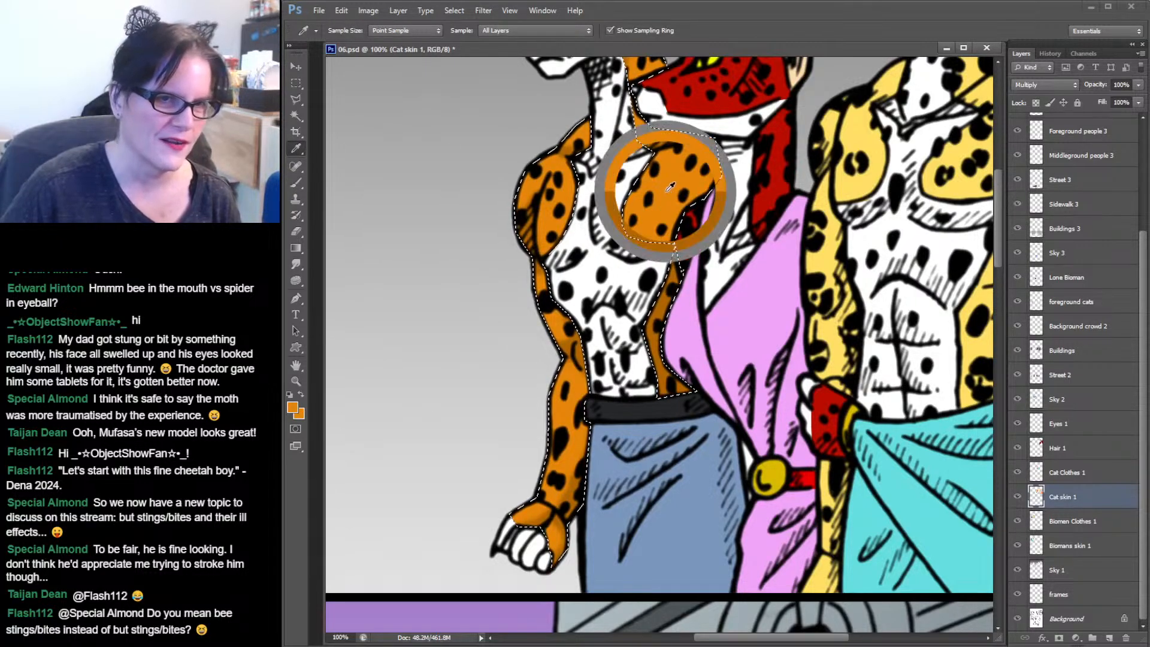
left_click(293, 408)
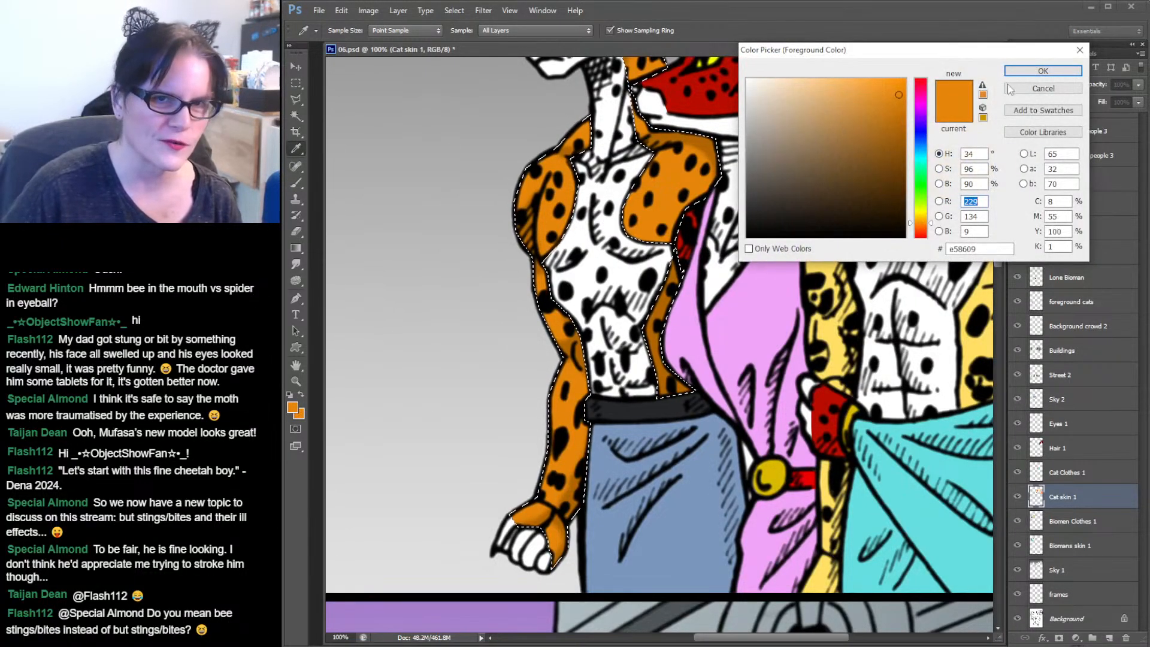
left_click(880, 84)
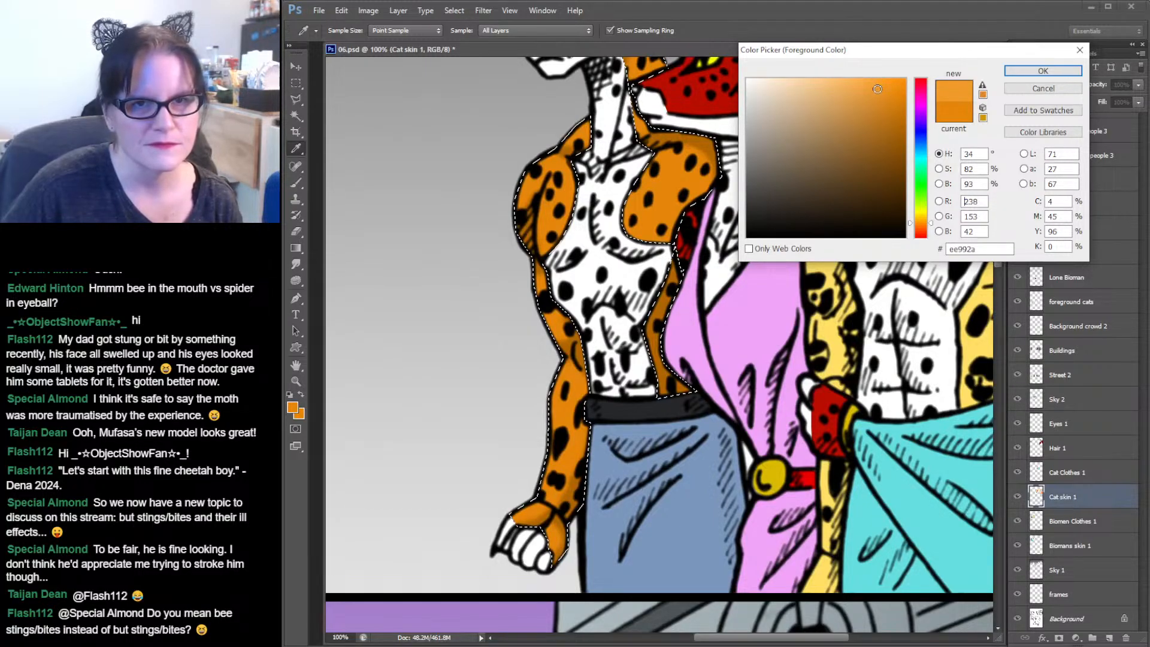
key("Return")
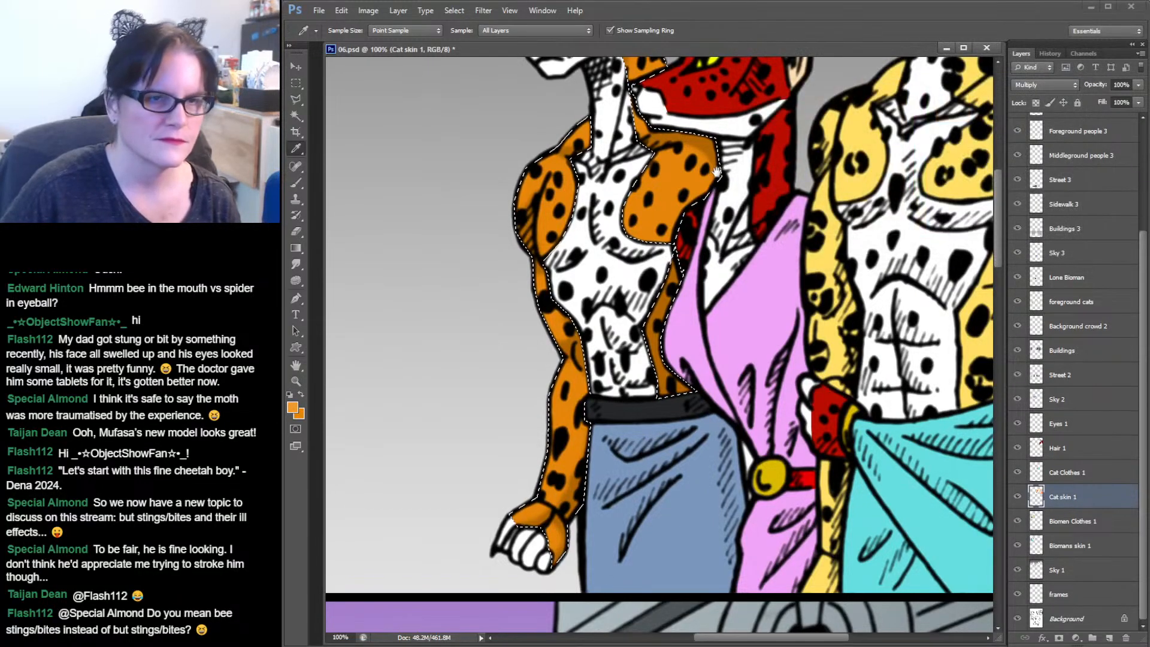
left_click_drag(717, 172, 681, 321)
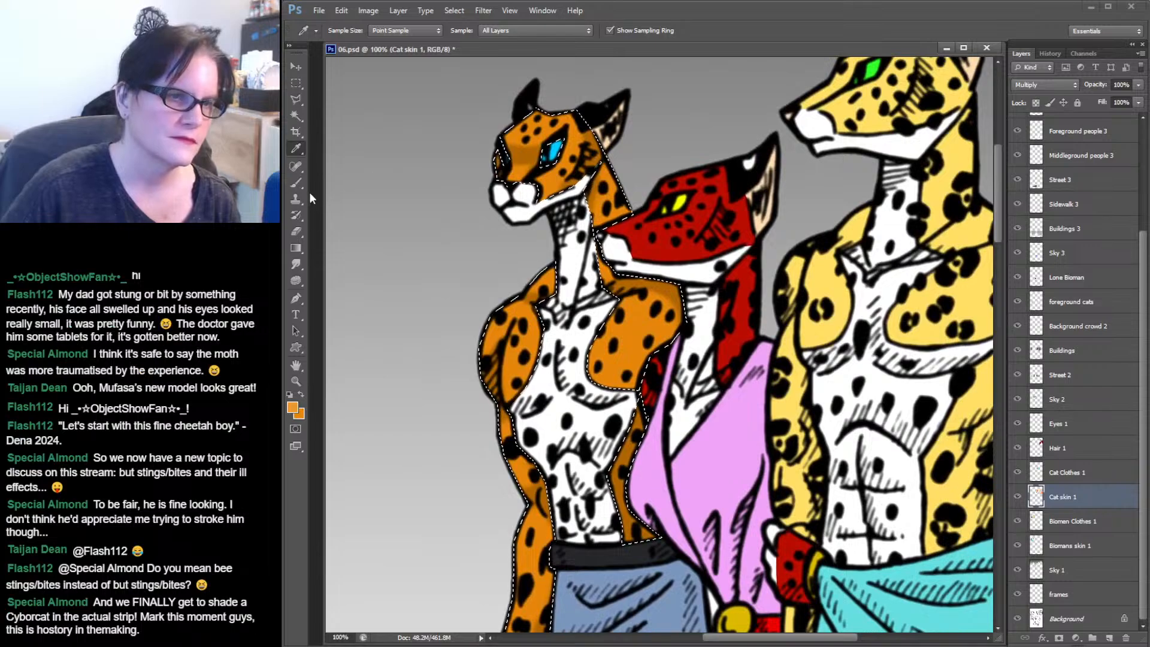
left_click(296, 183)
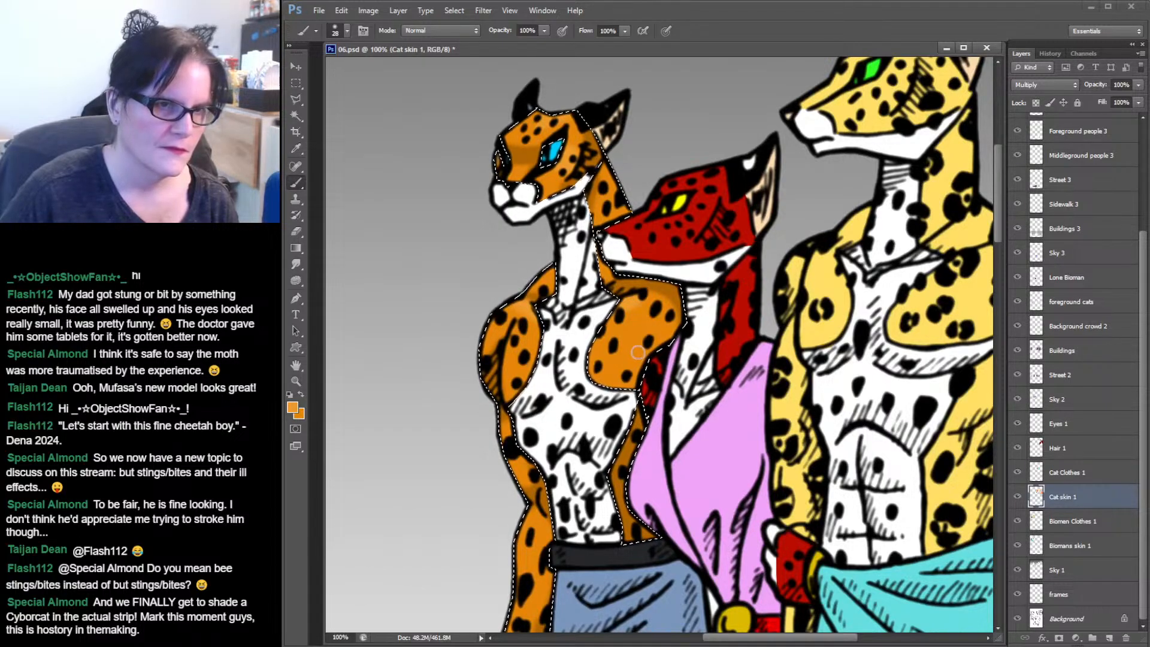
scroll(638, 352, "down", 5)
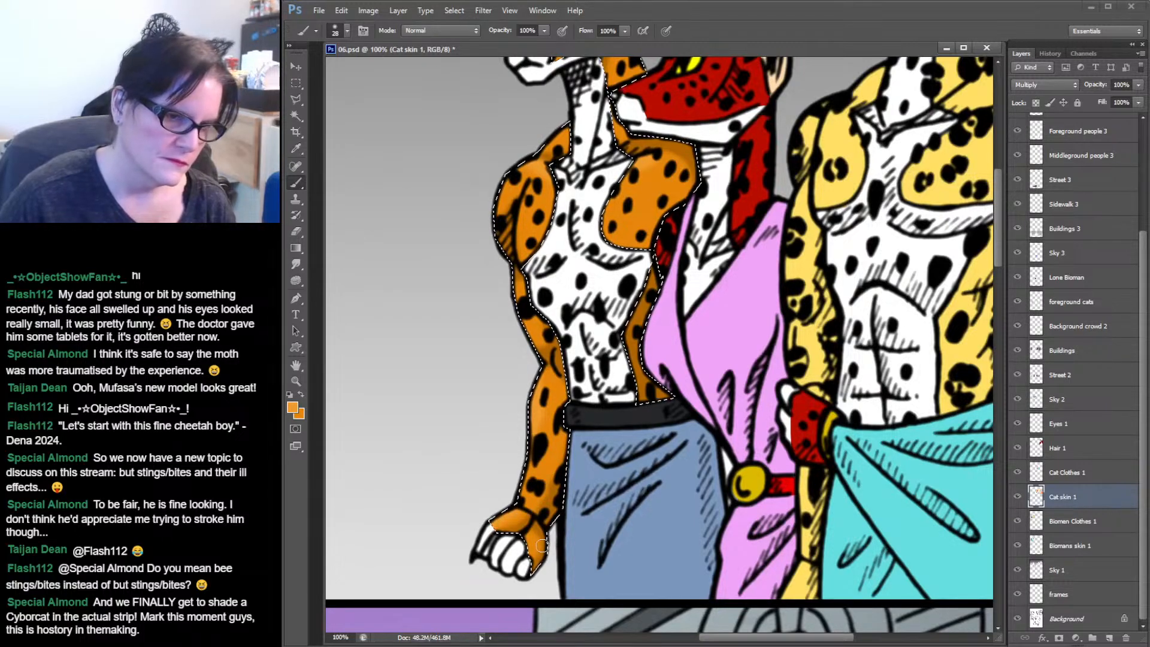
key("ctrl+d")
left_click_drag(681, 298, 684, 468)
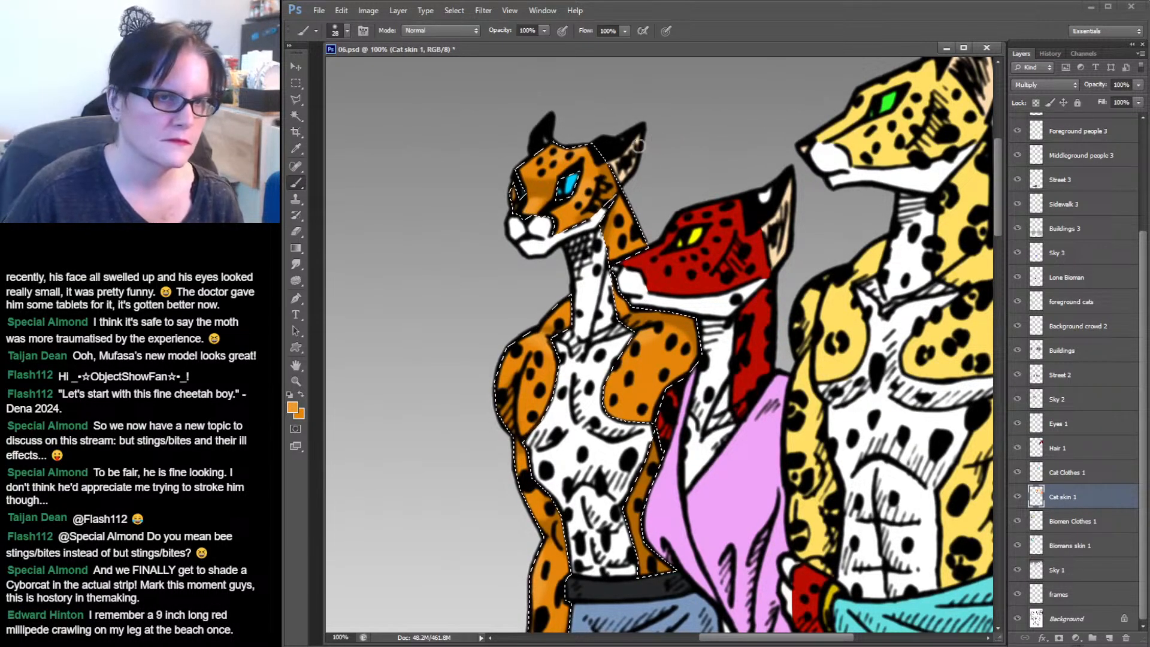
Select the cheetah's white chest and hand fur with the Magic Wand.
left_click(296, 264)
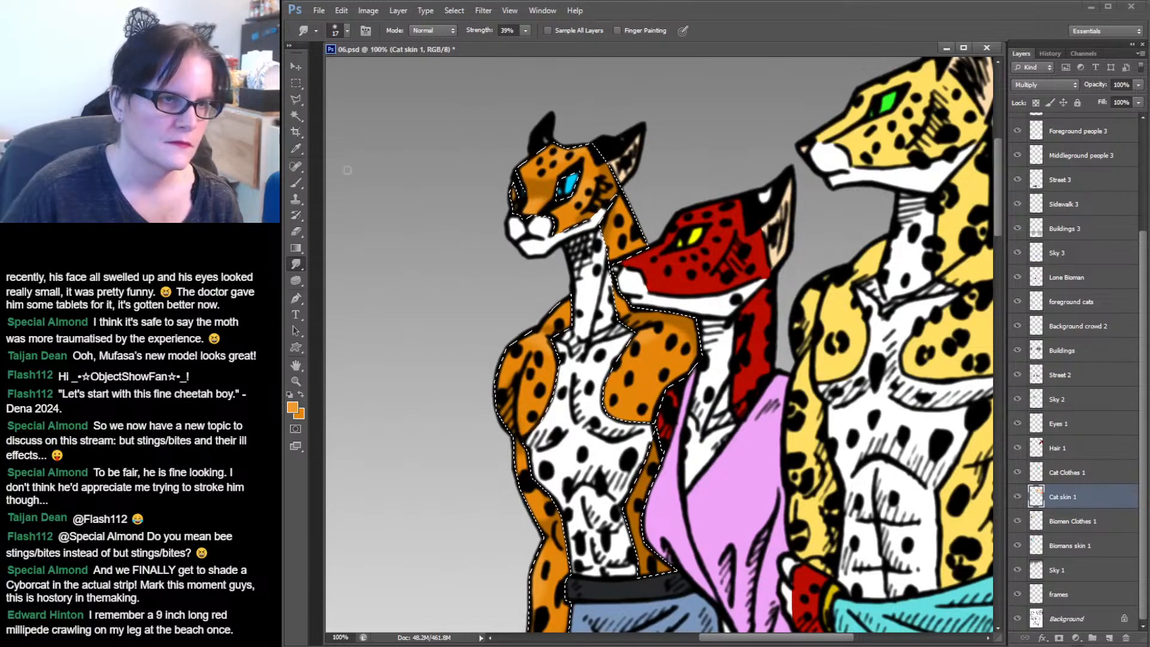
left_click(296, 115)
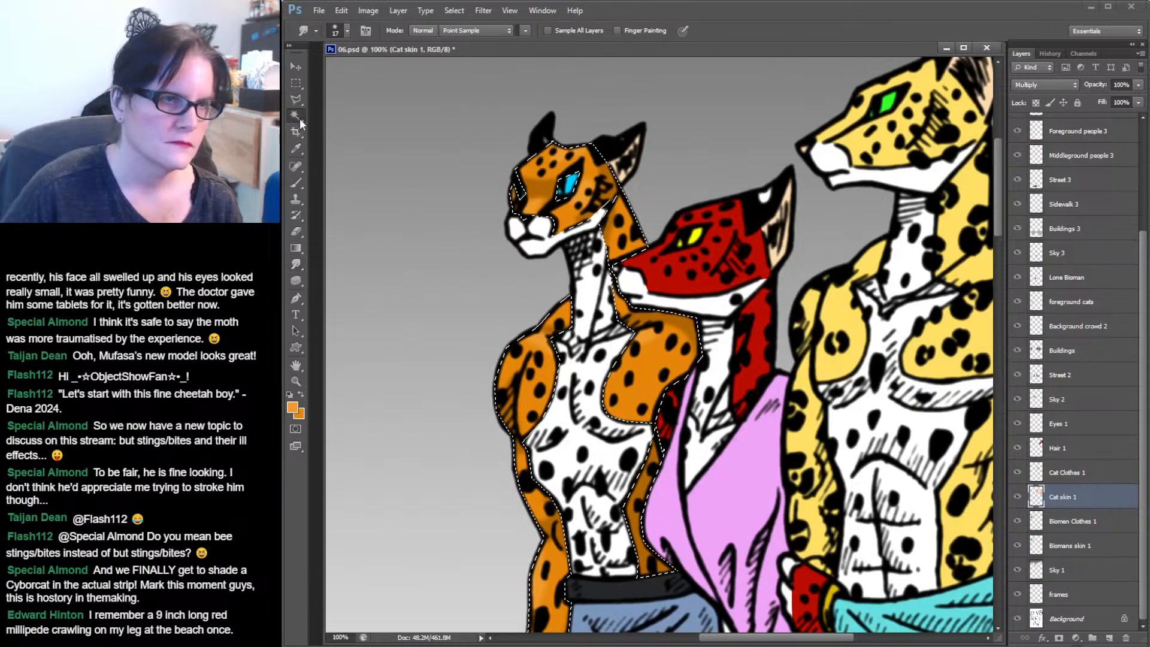
left_click(610, 280)
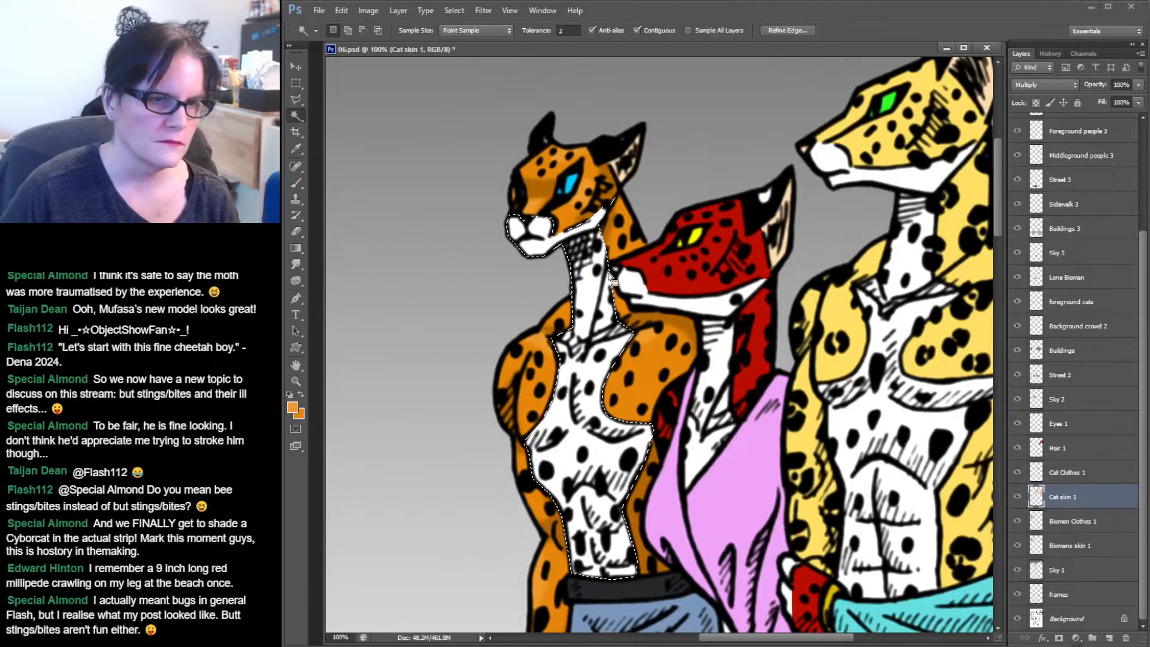
scroll(609, 281, "down", 5)
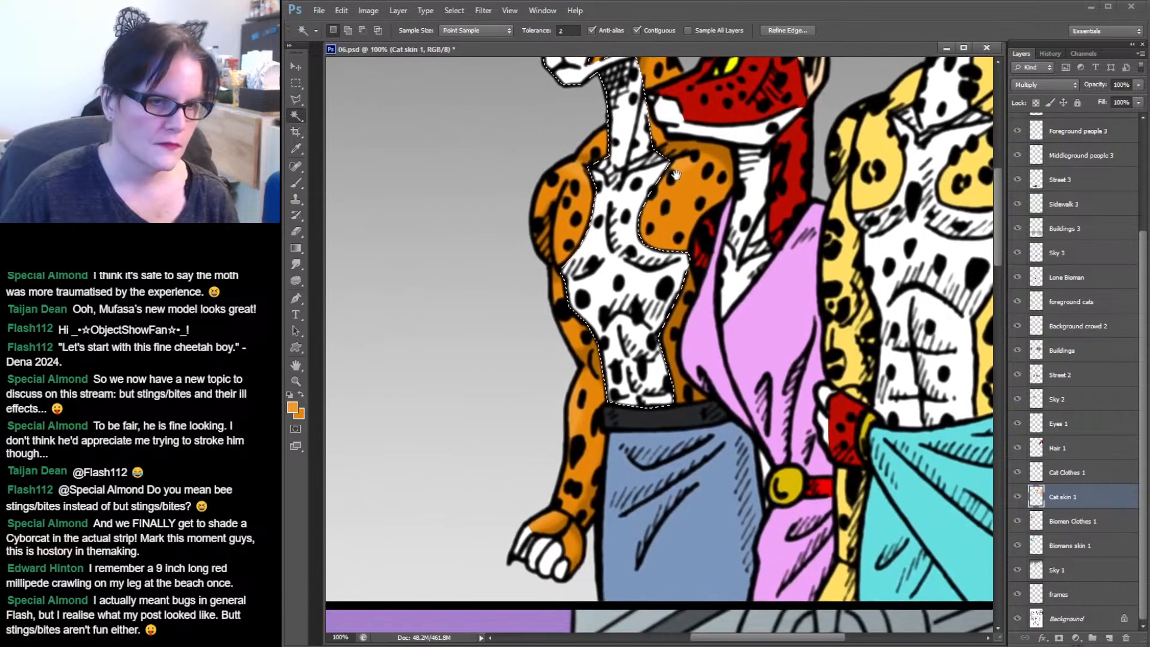
left_click(545, 555, "shift")
key("ctrl+d")
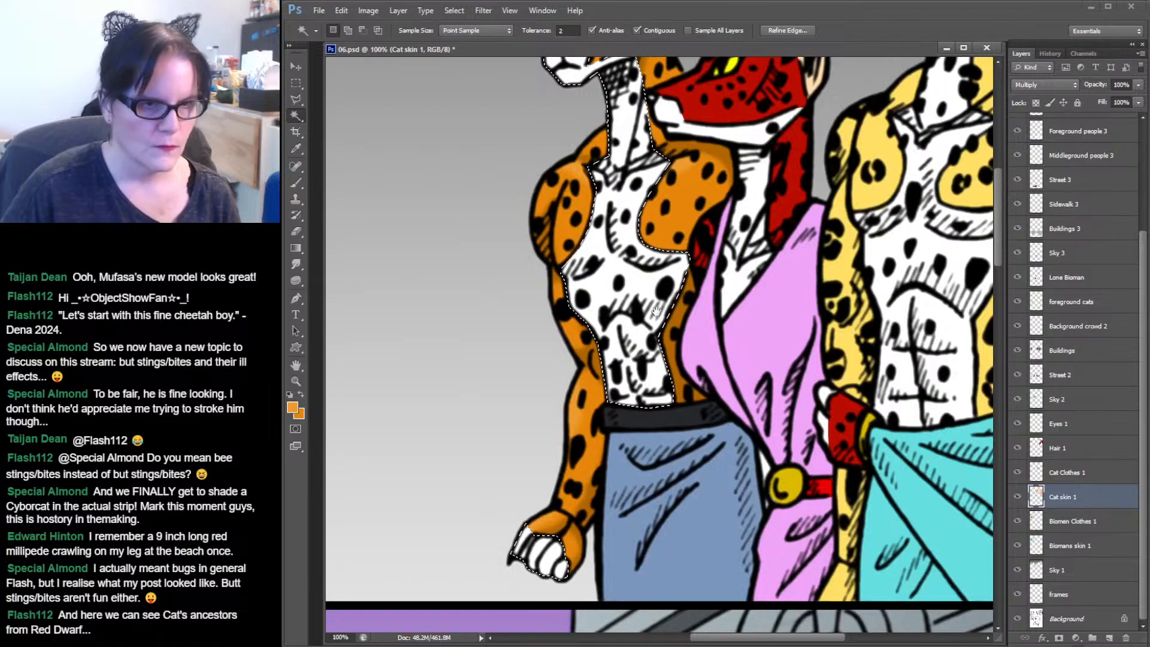
scroll(659, 382, "up", 3)
left_click_drag(658, 382, 636, 428)
left_click(635, 392)
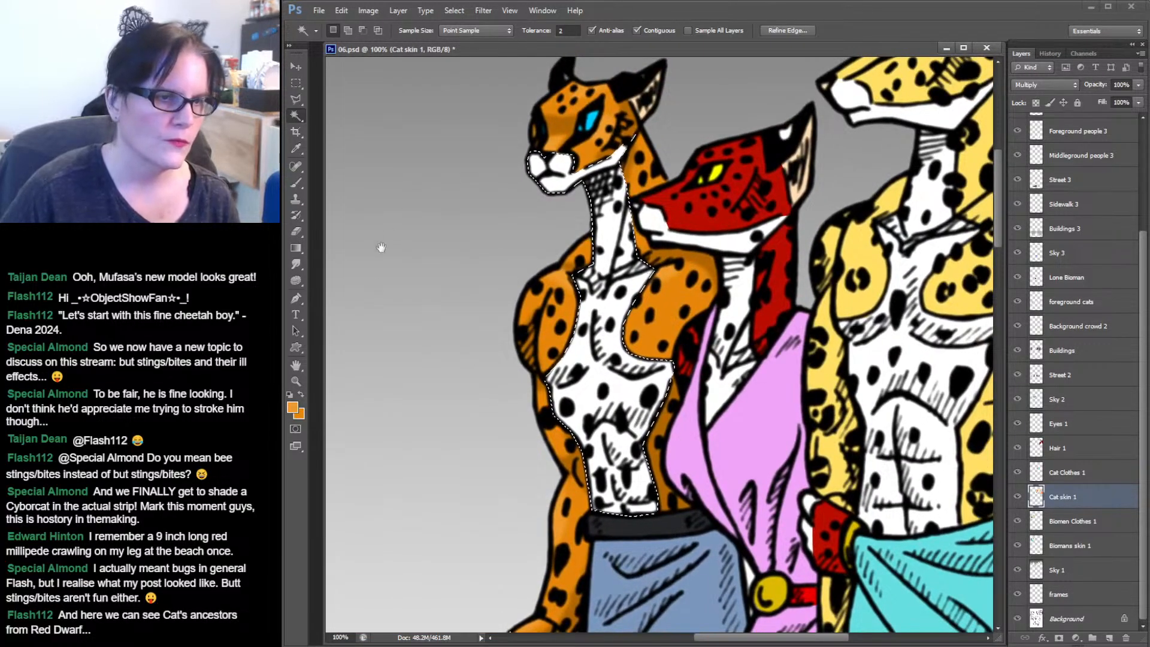
Sample the cheetah's white fur and set the foreground colour to a light grey shade.
left_click(296, 148)
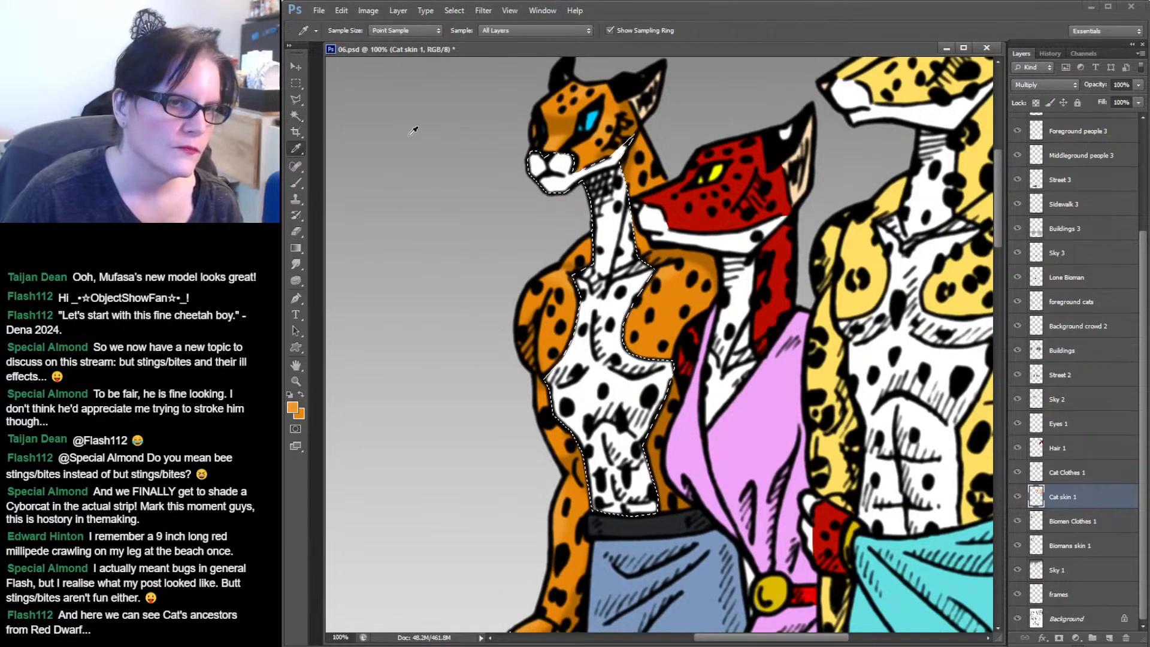
left_click(606, 221)
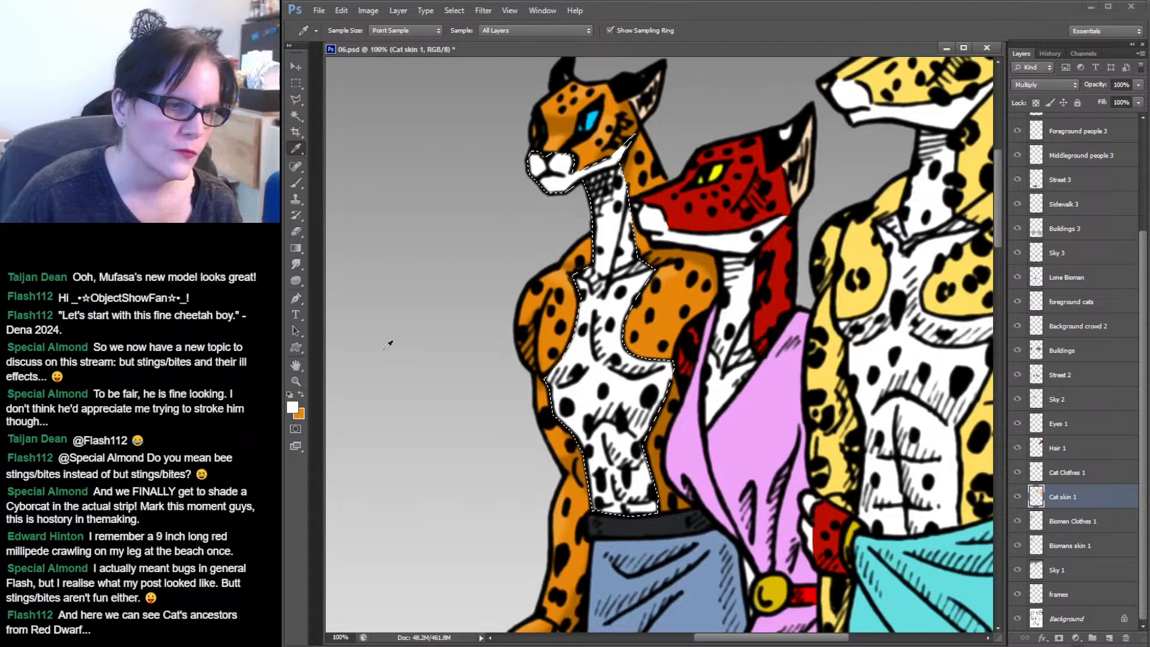
left_click(301, 394)
left_click(605, 221)
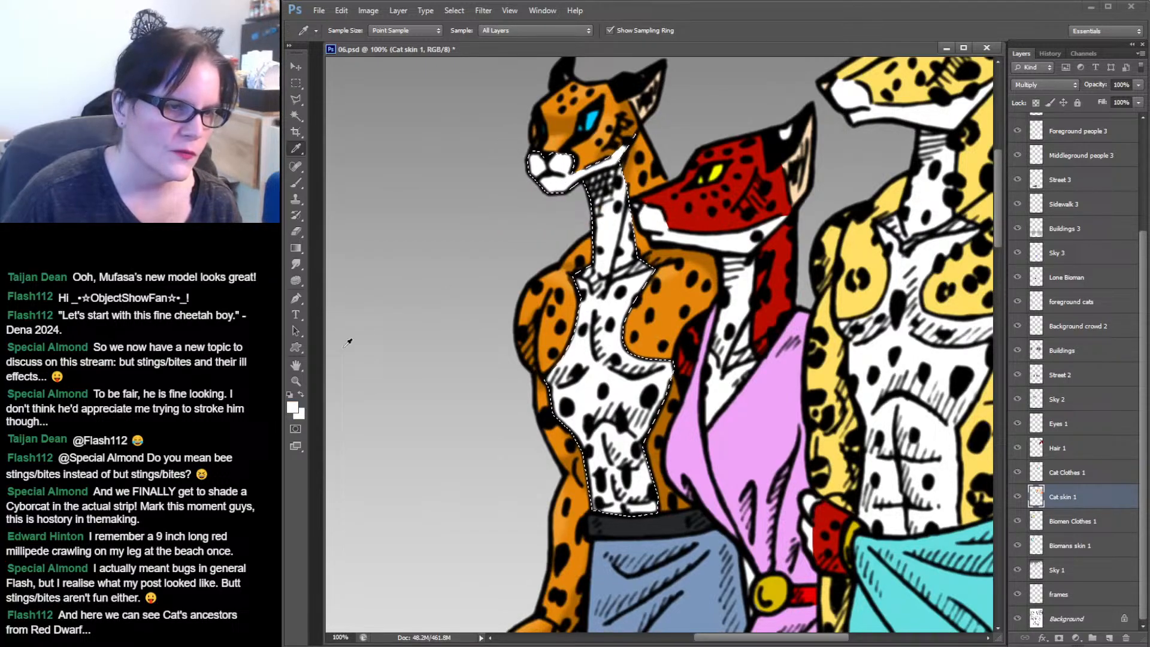
left_click(292, 408)
left_click_drag(751, 97, 732, 123)
left_click(1043, 70)
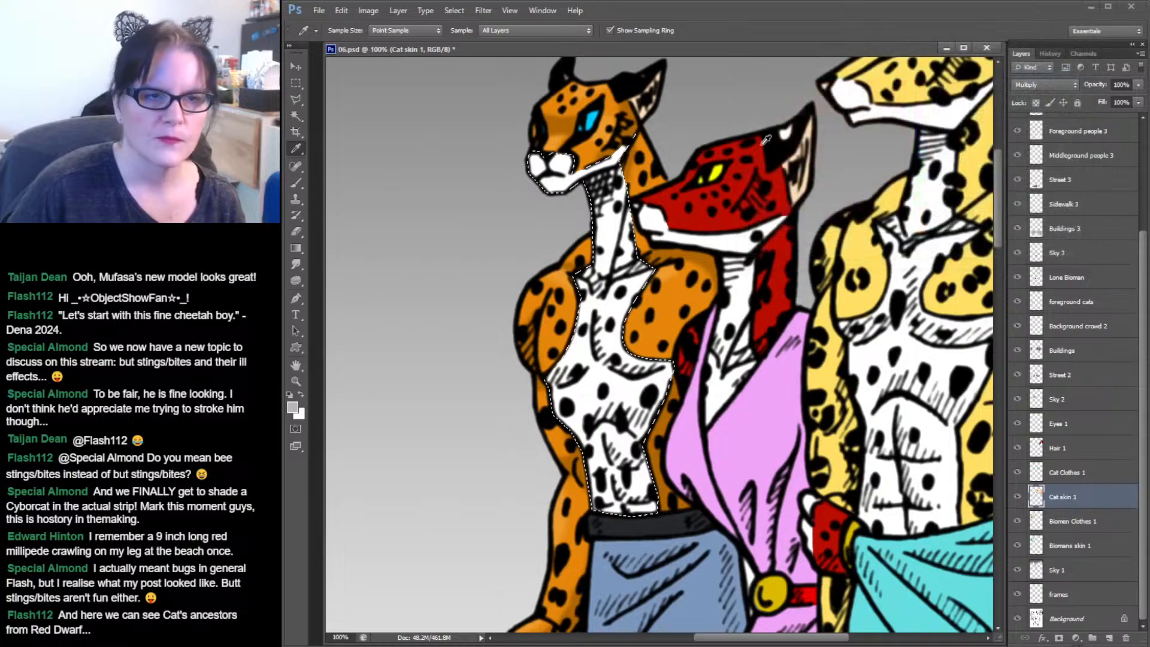
Brush grey shading onto the cheetah's selected white neck, chest and hand fur.
key("b")
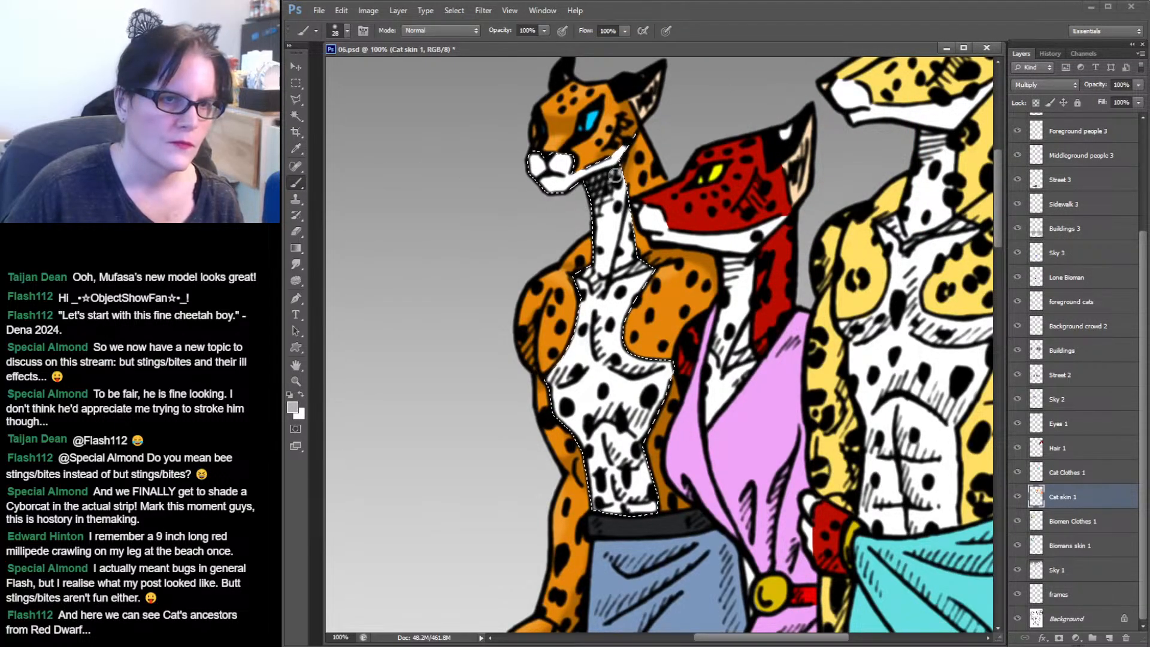
mouse_move(620, 195)
left_mouse_down()
mouse_move(622, 275)
mouse_move(597, 318)
left_mouse_up()
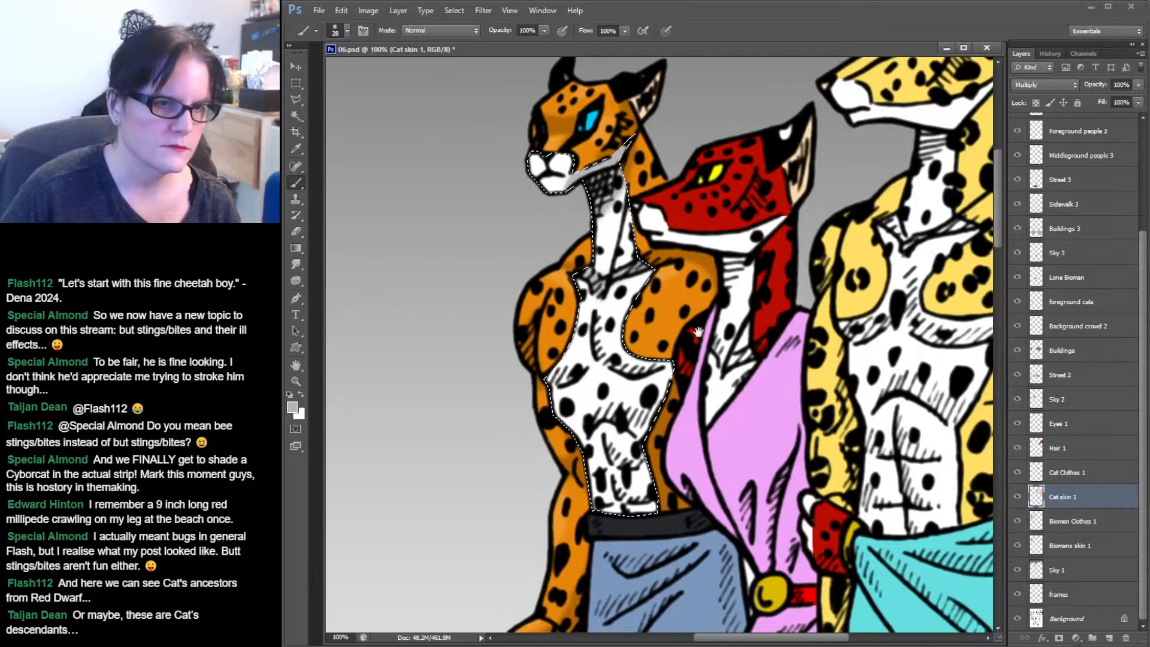
left_click_drag(700, 334, 764, 229)
mouse_move(664, 213)
left_mouse_down()
mouse_move(680, 256)
mouse_move(738, 257)
mouse_move(706, 266)
mouse_move(663, 250)
mouse_move(648, 266)
mouse_move(662, 250)
mouse_move(640, 273)
mouse_move(608, 276)
mouse_move(643, 263)
mouse_move(616, 264)
left_mouse_up()
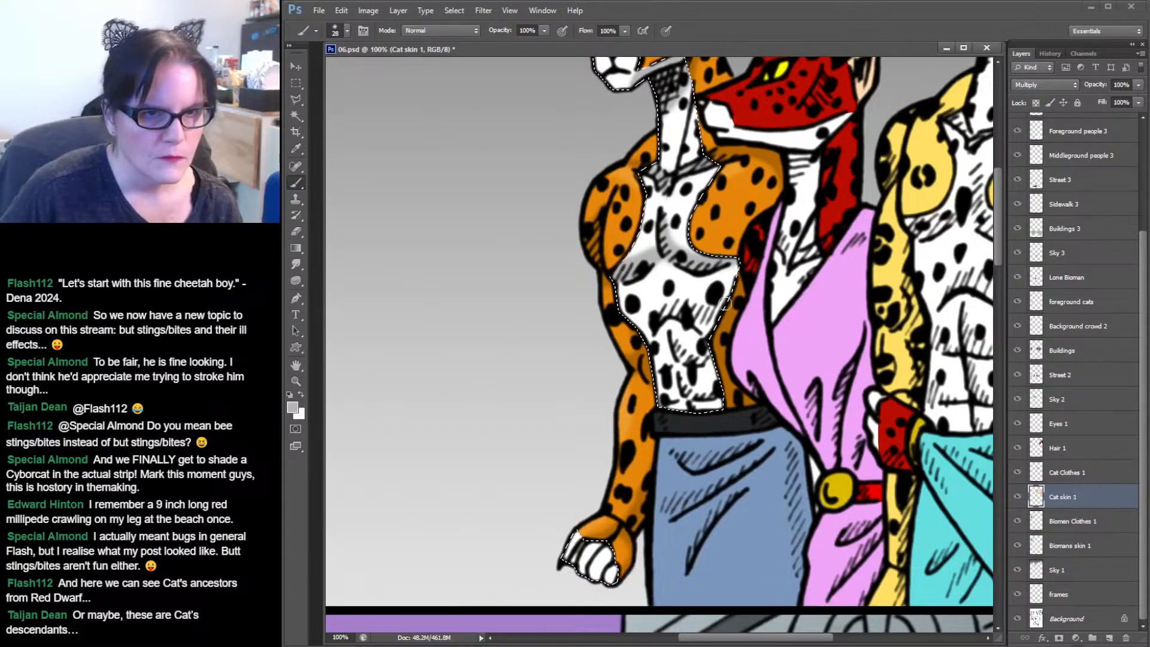
mouse_move(729, 296)
left_mouse_down()
mouse_move(669, 309)
mouse_move(637, 340)
mouse_move(684, 312)
mouse_move(712, 325)
mouse_move(690, 318)
mouse_move(711, 325)
mouse_move(733, 304)
mouse_move(723, 333)
mouse_move(679, 355)
mouse_move(702, 357)
left_mouse_up()
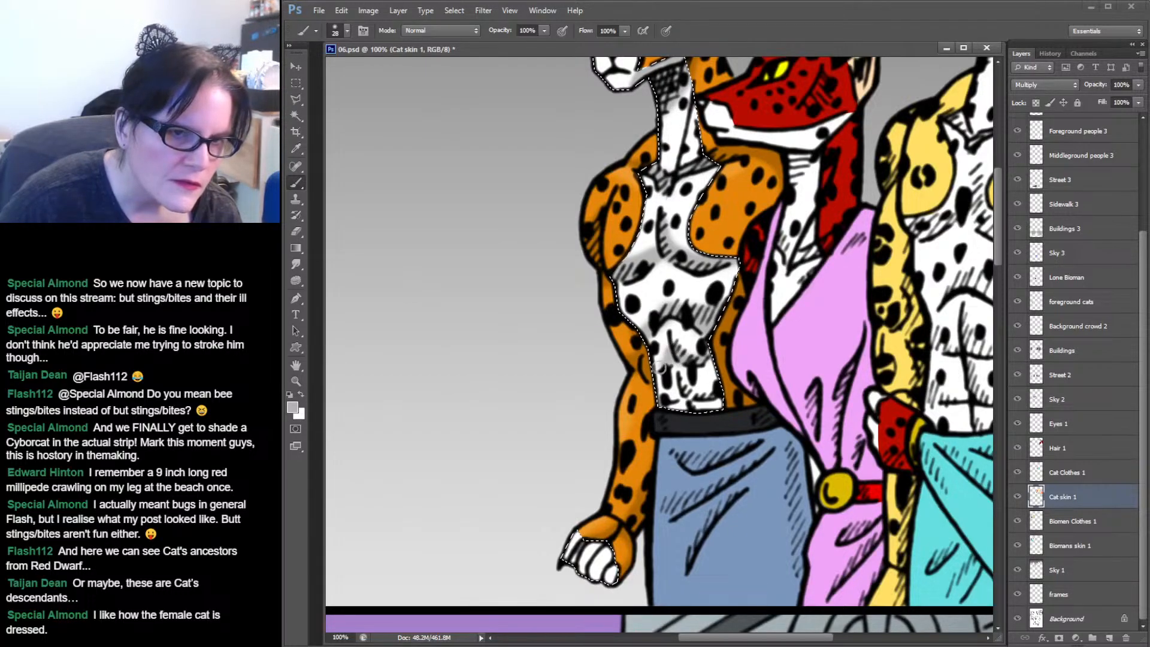
left_click_drag(669, 359, 685, 377)
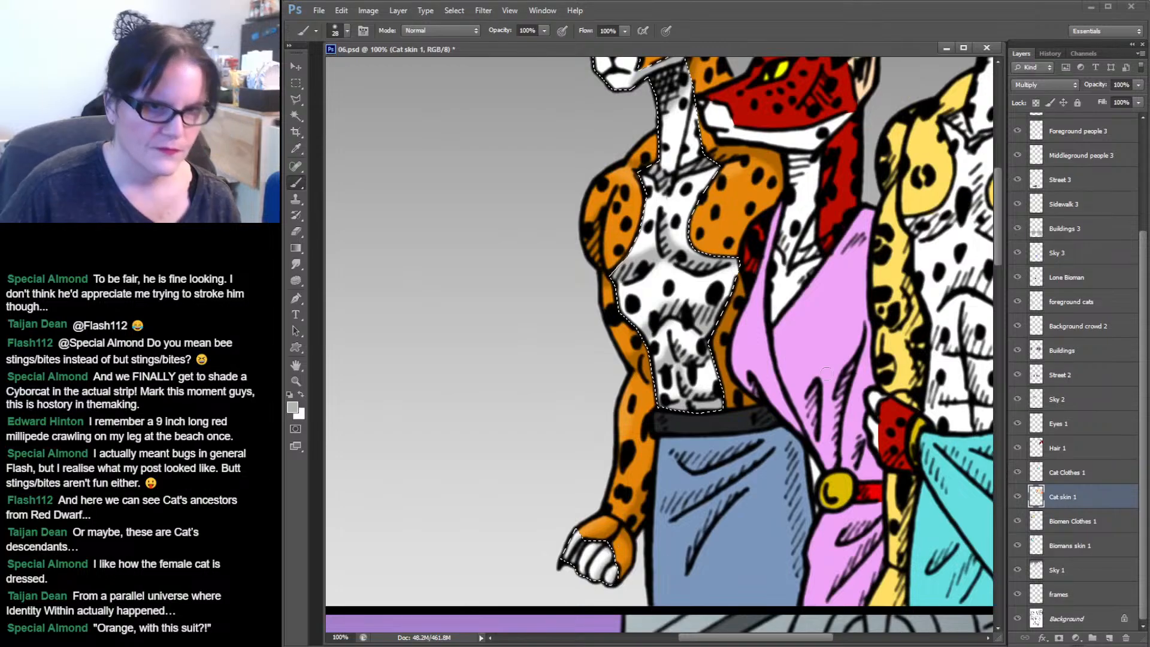
left_click_drag(820, 231, 736, 374)
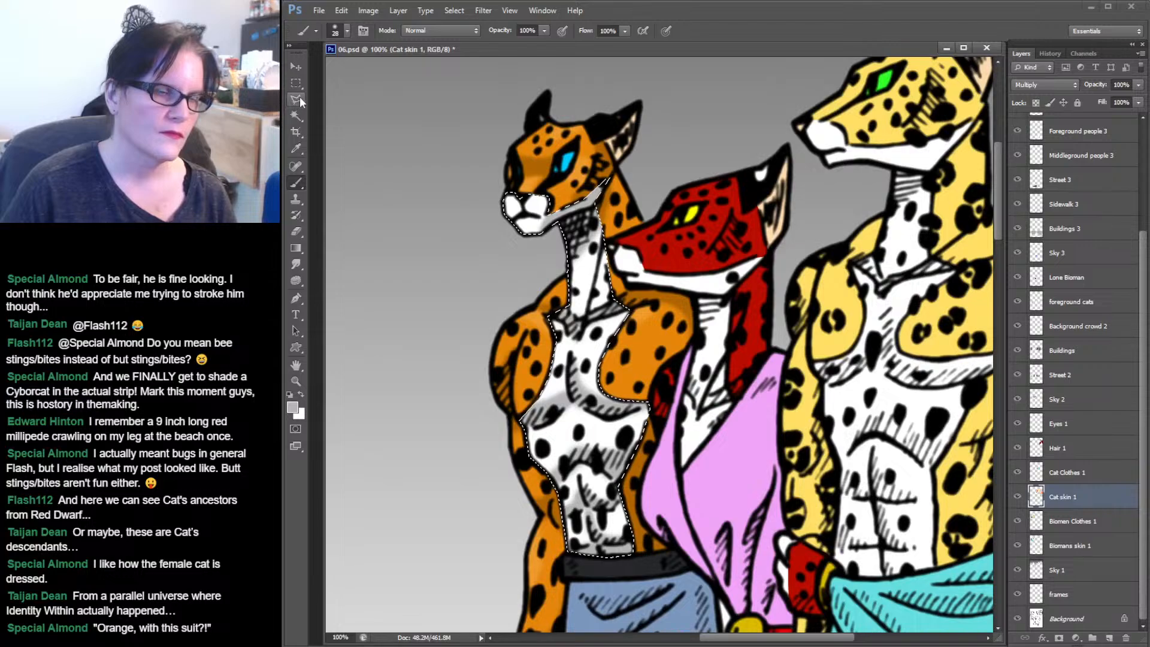
Sample the cheetah's blue eye colour and toggle the Eyes 1 layer's visibility off and back on.
left_click(300, 147)
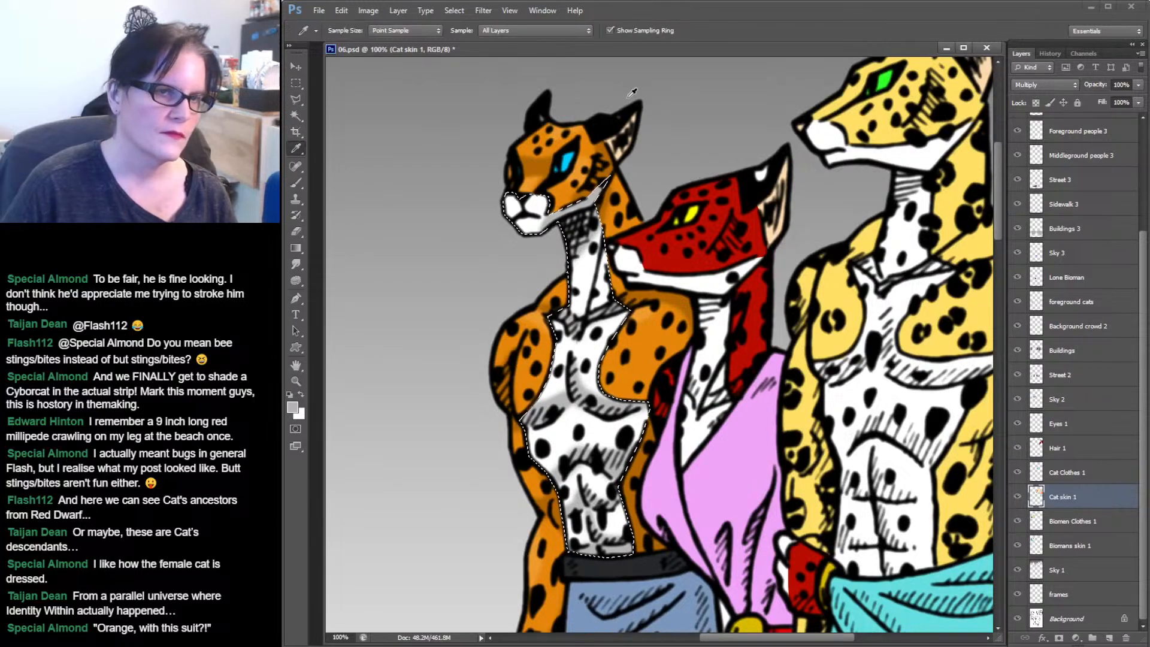
left_click(296, 116)
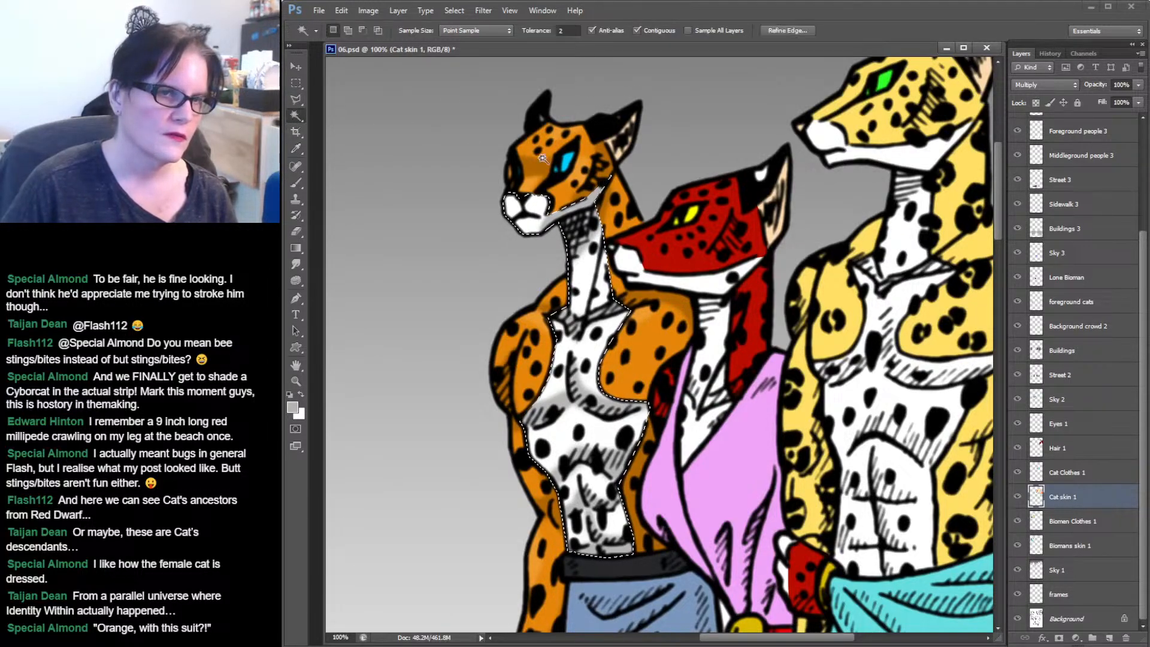
left_click(563, 160)
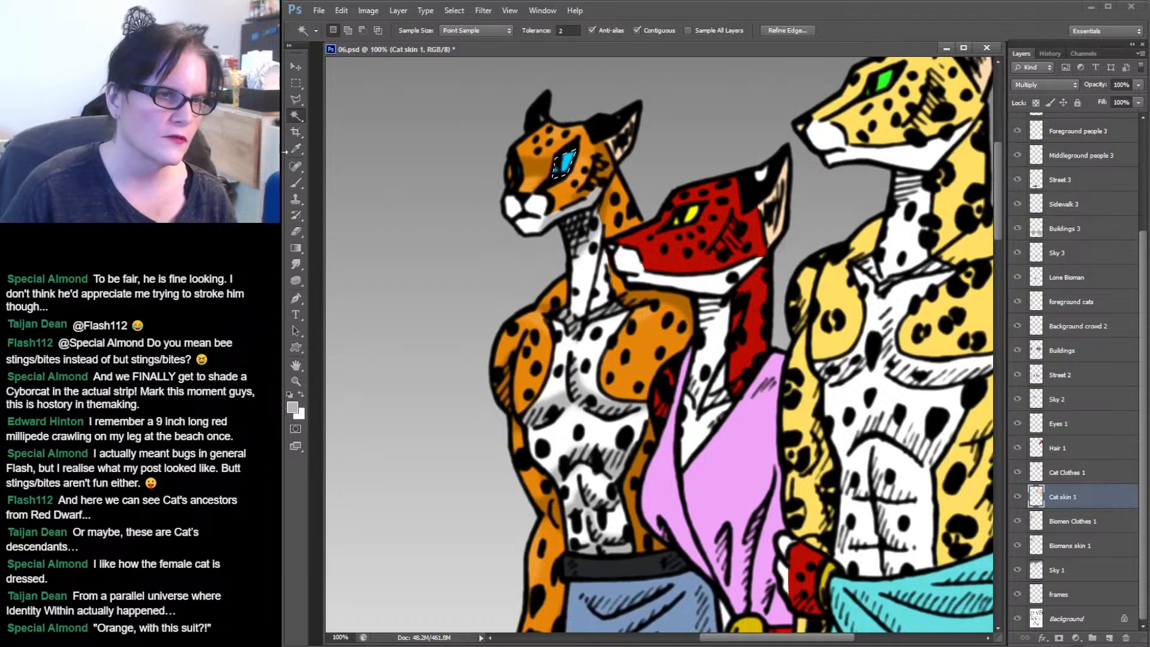
left_click(300, 148)
left_click(561, 161)
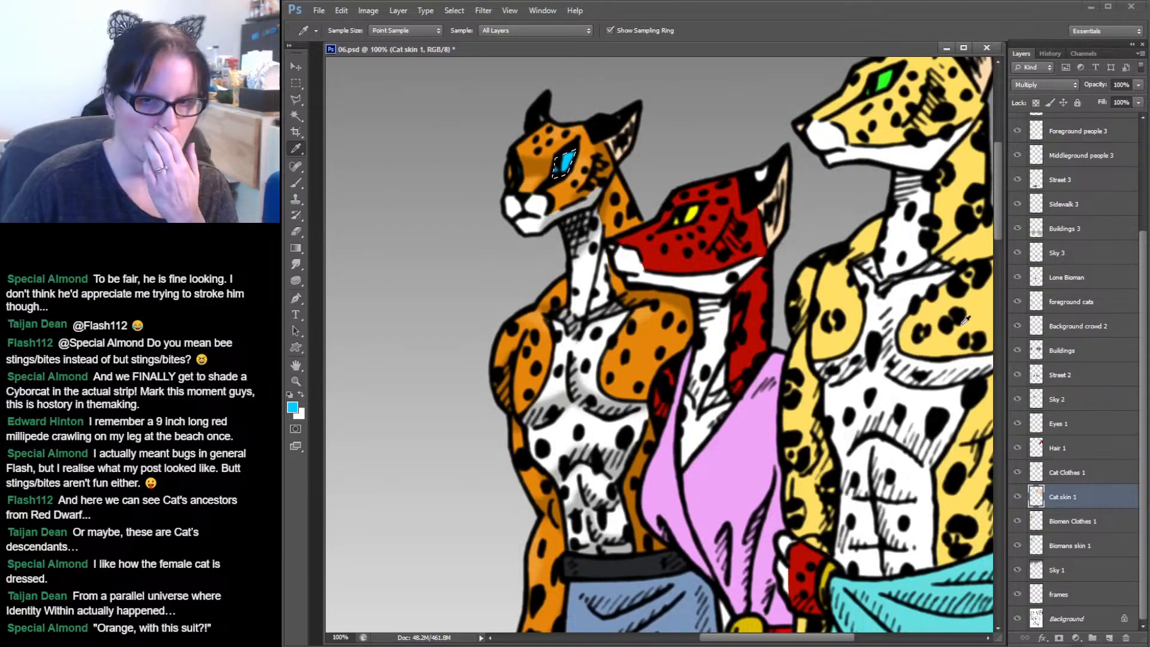
left_click(1016, 423)
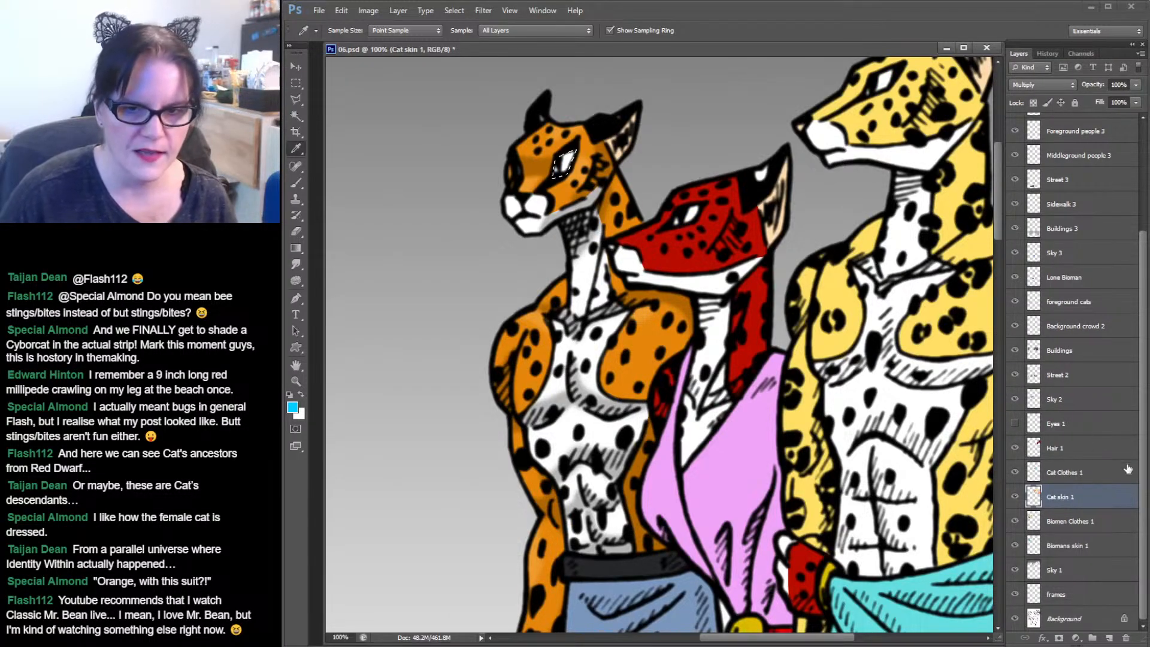
left_click(1016, 424)
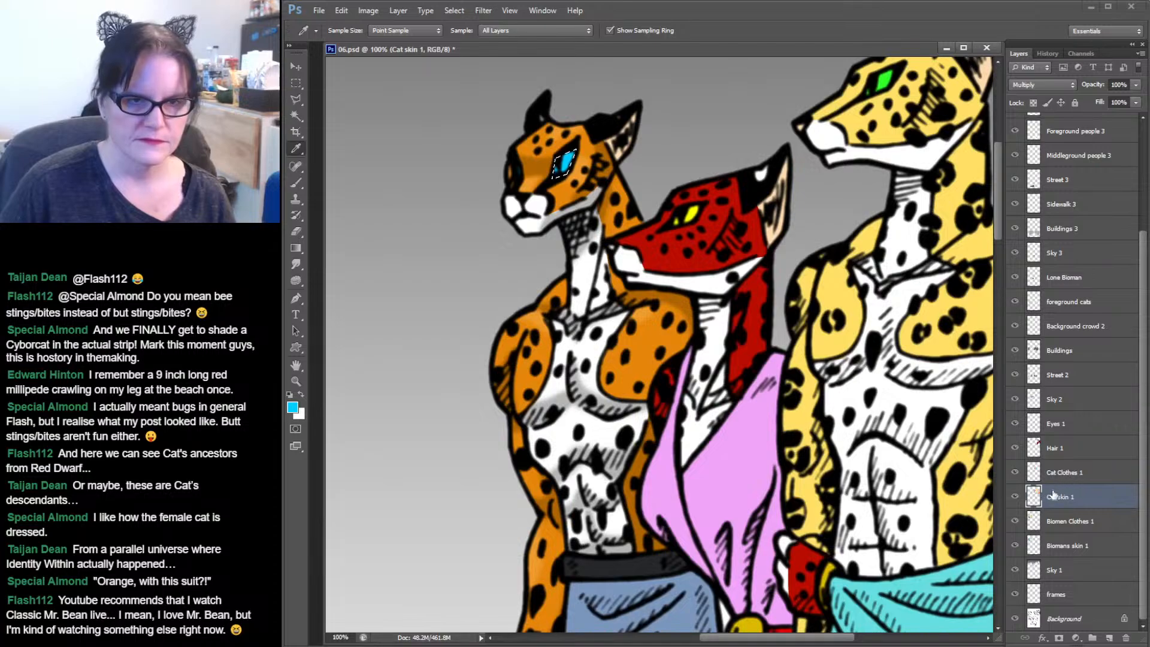
Select the red cat's red head, neck and arm fur with the Magic Wand.
left_click_drag(701, 369, 640, 262)
left_click(295, 116)
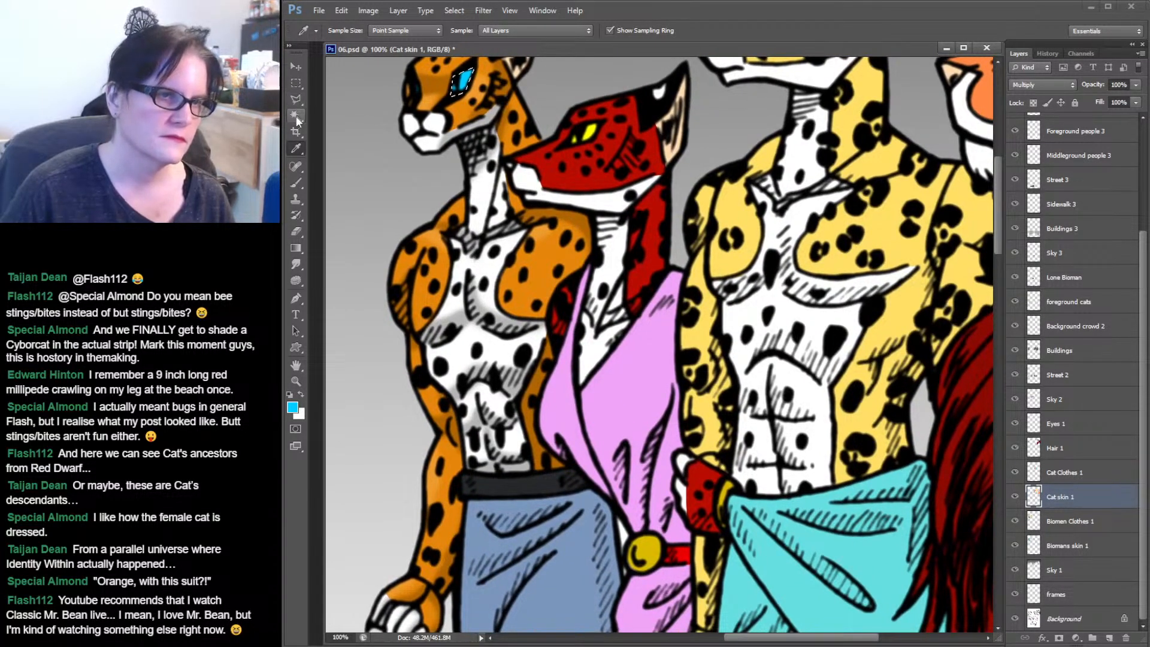
left_click(617, 154)
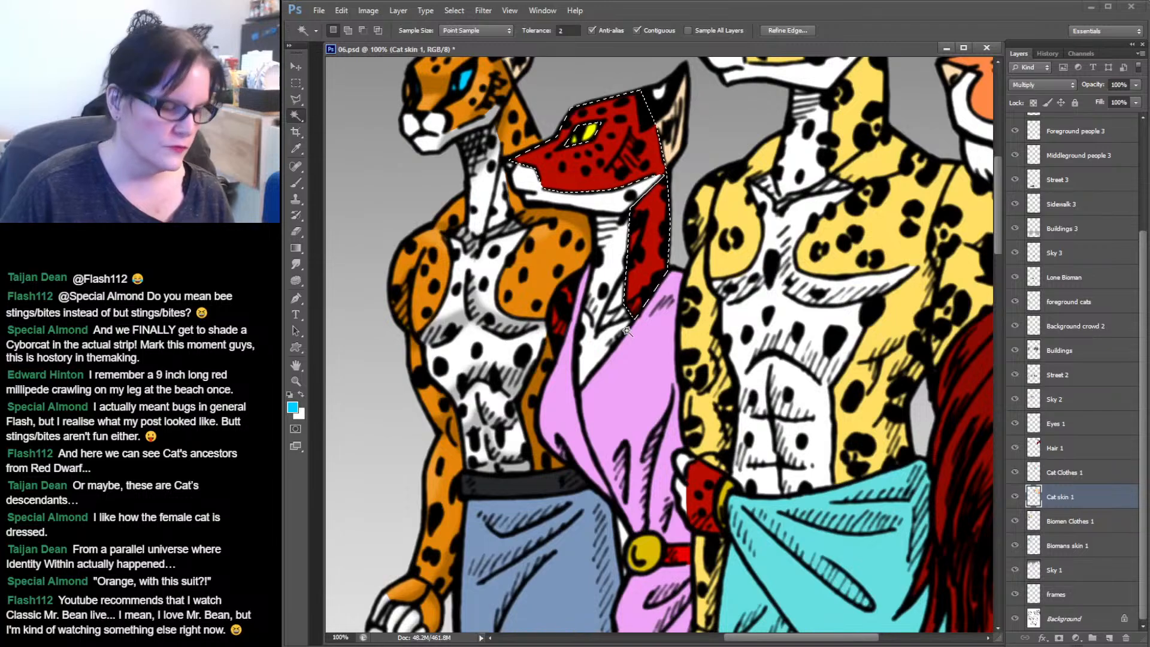
left_click(557, 317, "shift")
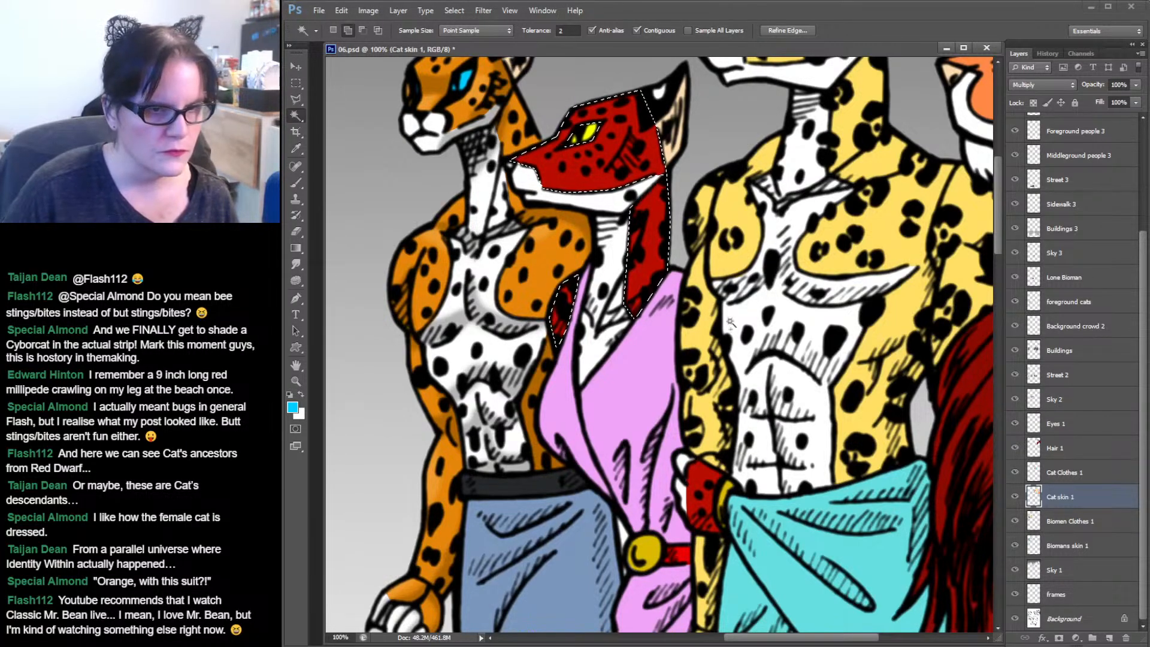
scroll(693, 431, "down", 5)
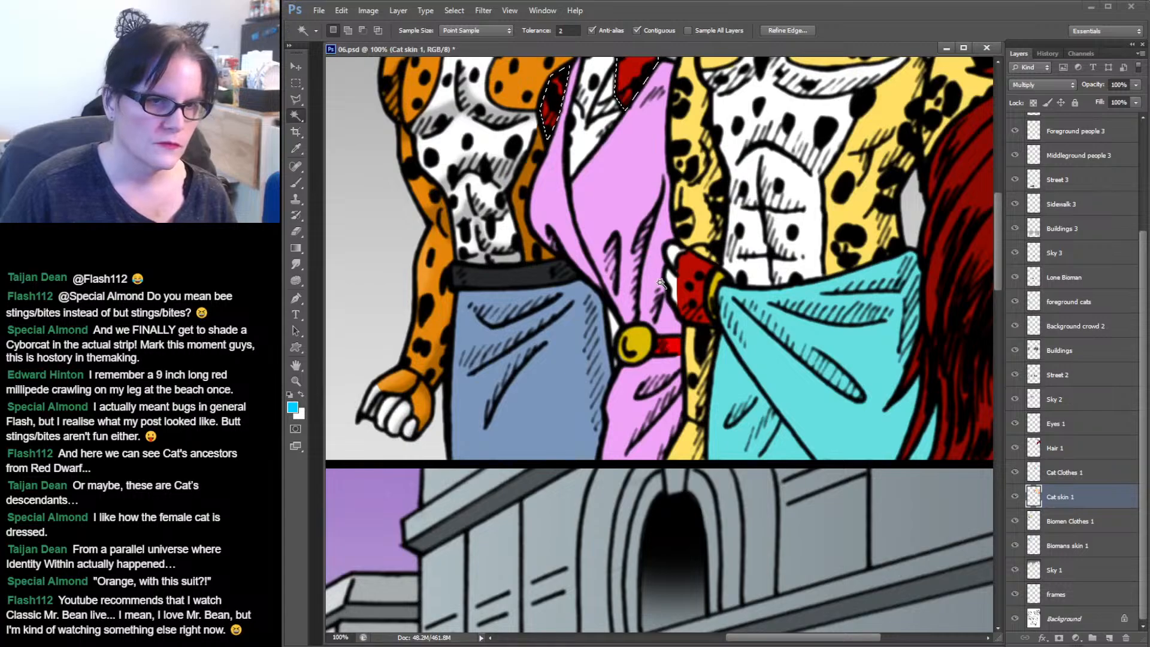
scroll(645, 256, "up", 5)
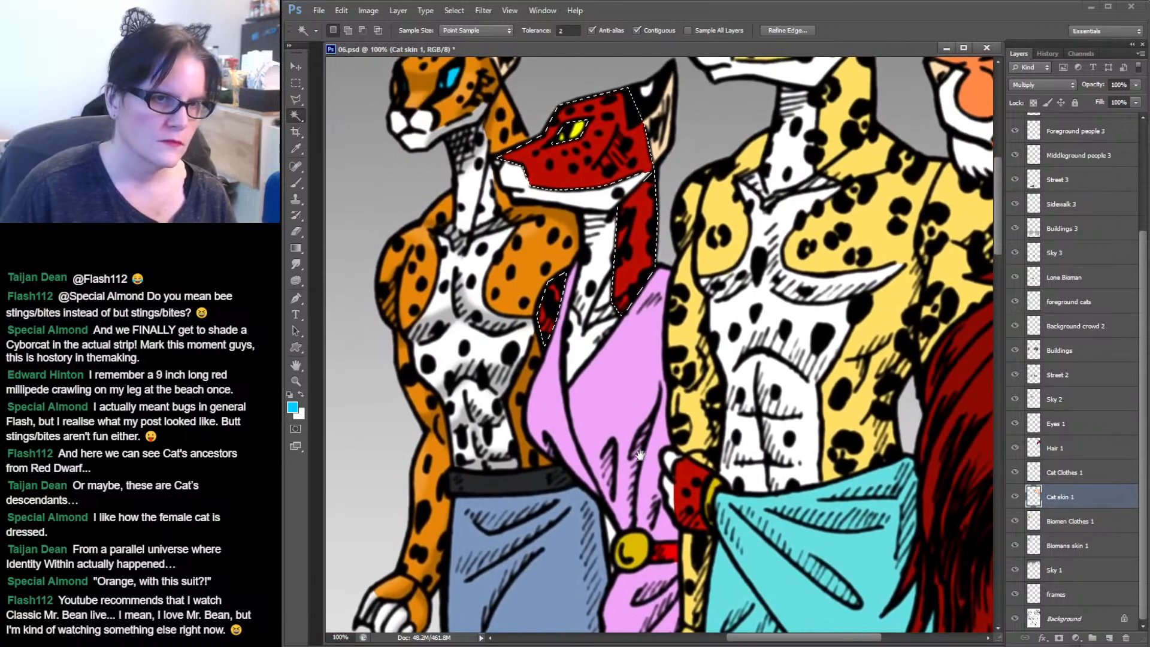
scroll(648, 340, "up", 1)
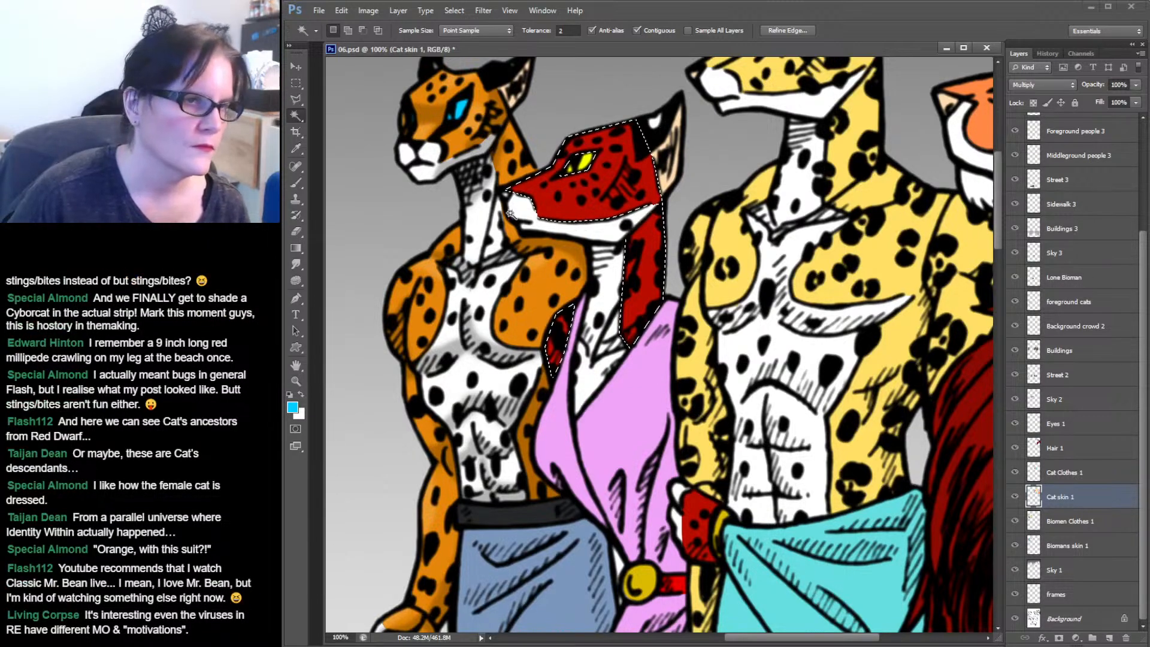
Sample the red cat's fur and set the foreground colour to a darker red #780b02.
key("i")
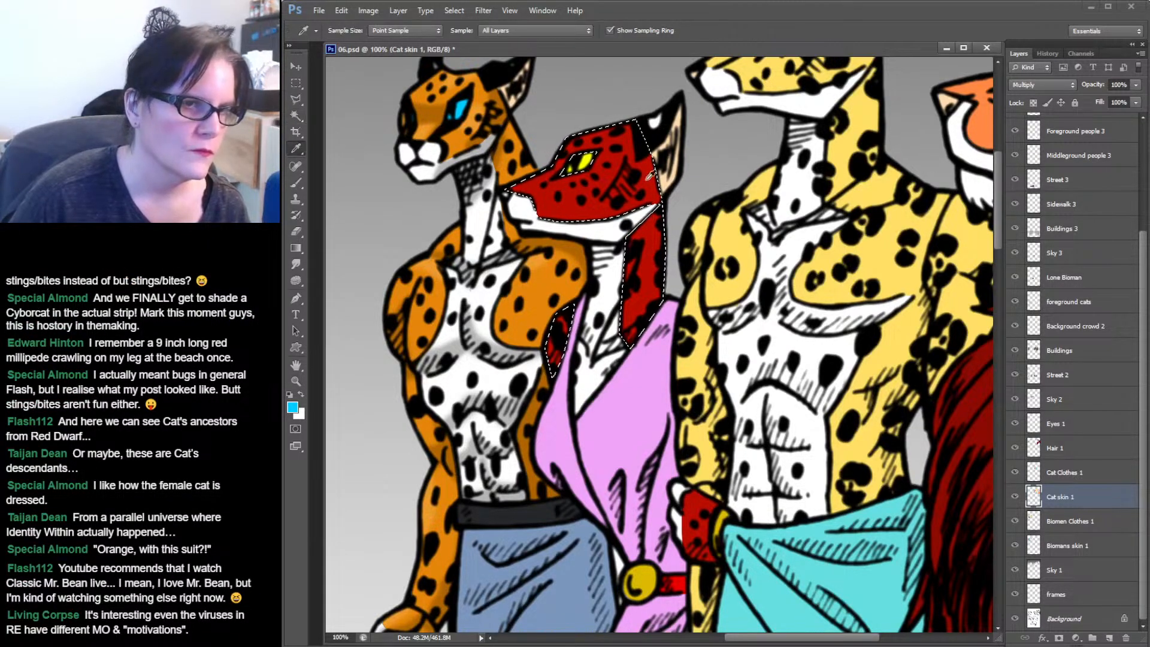
left_click(547, 199)
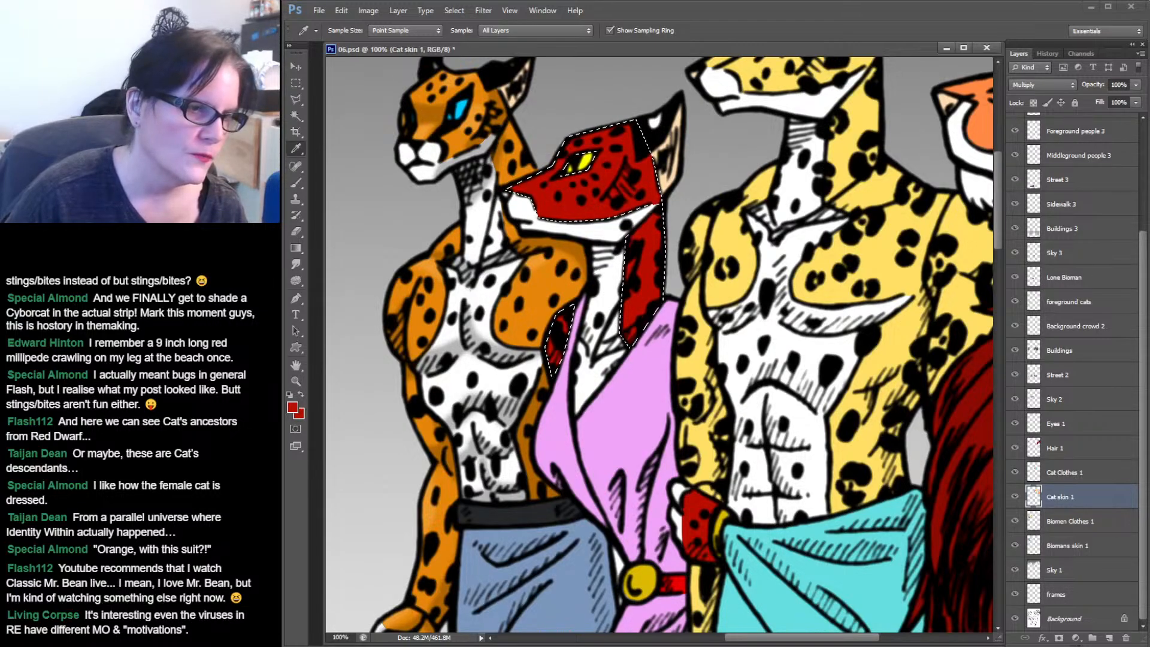
left_click(291, 408)
left_click_drag(901, 145, 902, 163)
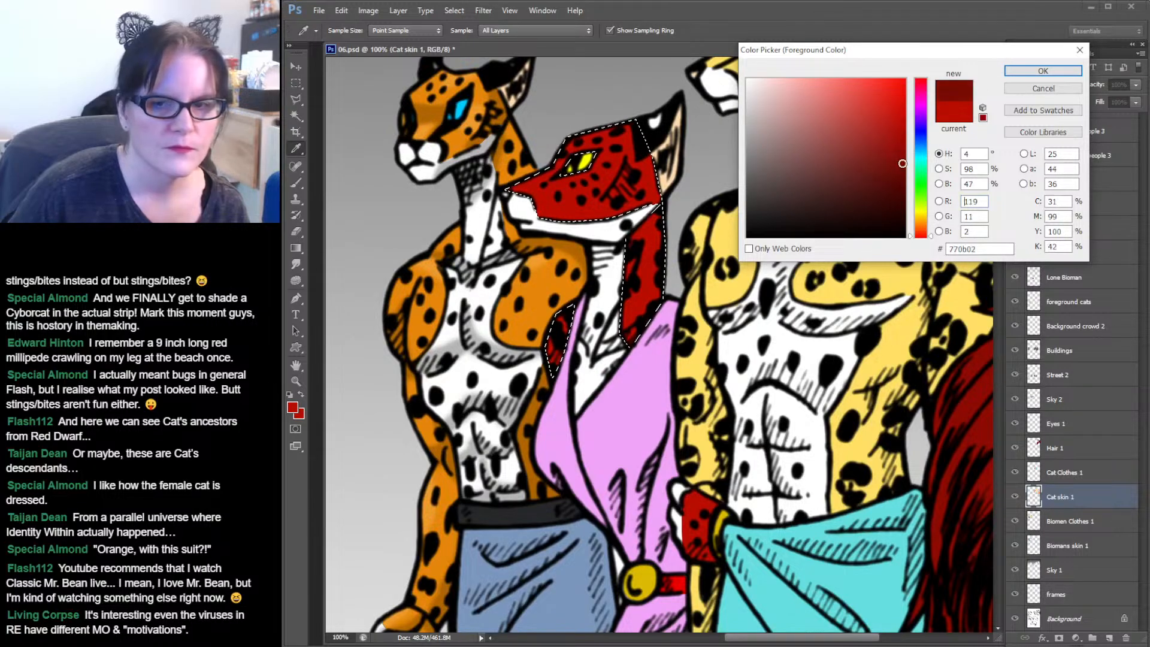
left_click(1067, 72)
Switch to the brush and choose a 65 px soft brush for shading the red cat.
left_click(293, 185)
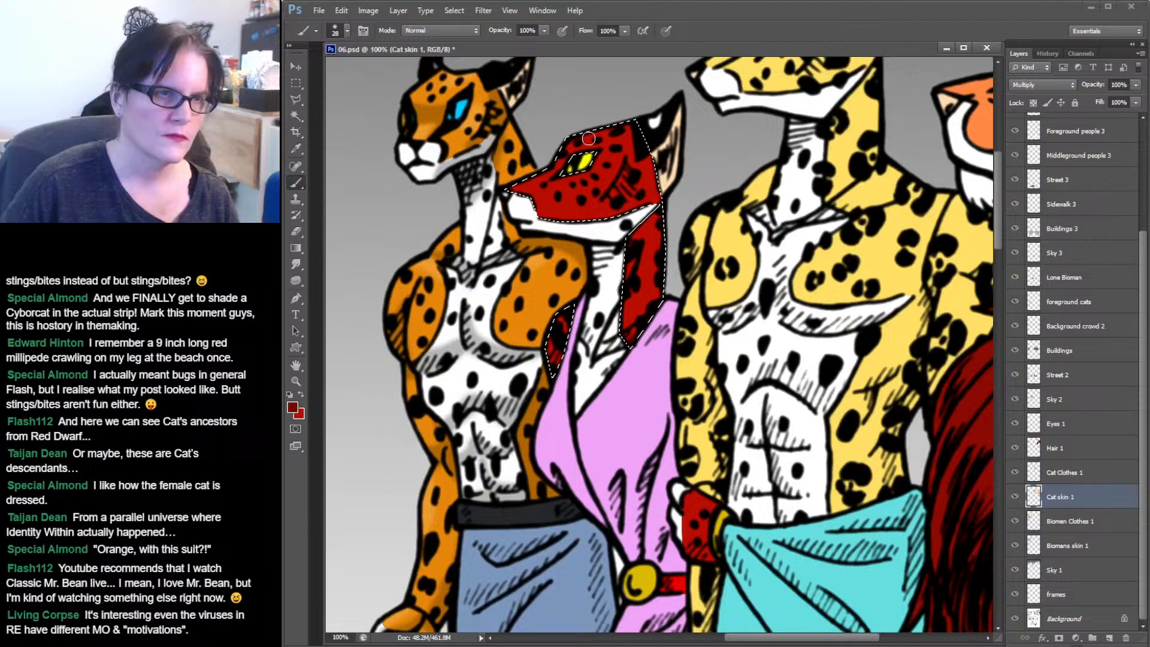
left_click(346, 32)
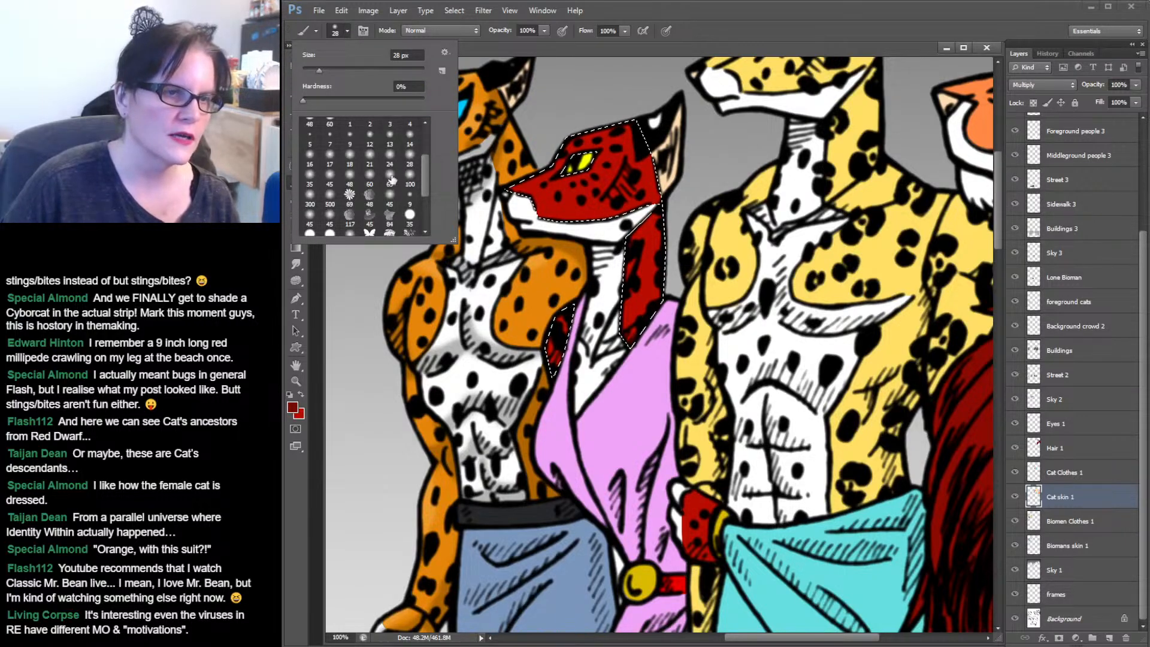
left_click(639, 158)
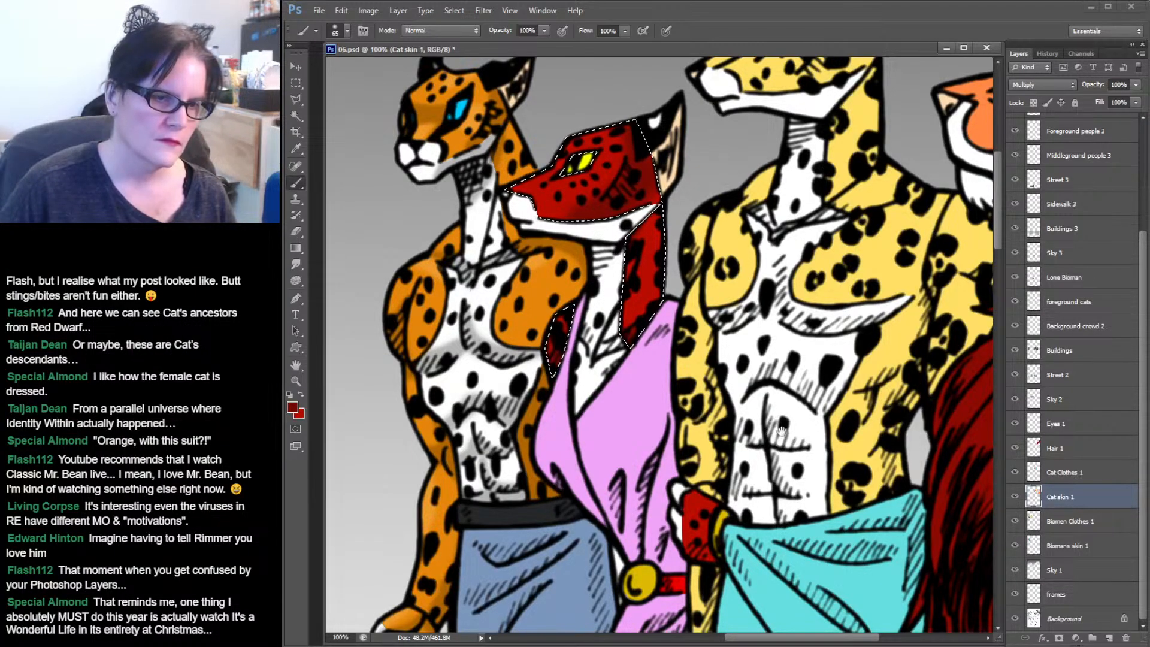
mouse_move(781, 430)
left_mouse_down()
mouse_move(797, 218)
mouse_move(785, 293)
left_mouse_up()
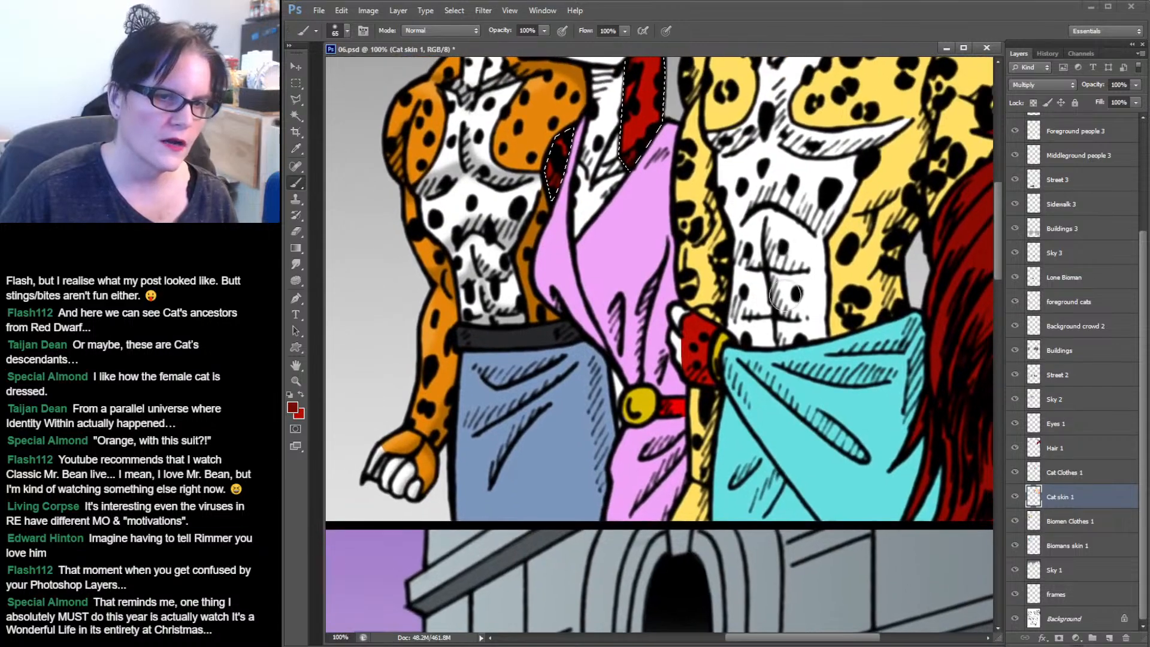
Add the red cat's hand fur to the selection and brush dark red shading on it.
key("w")
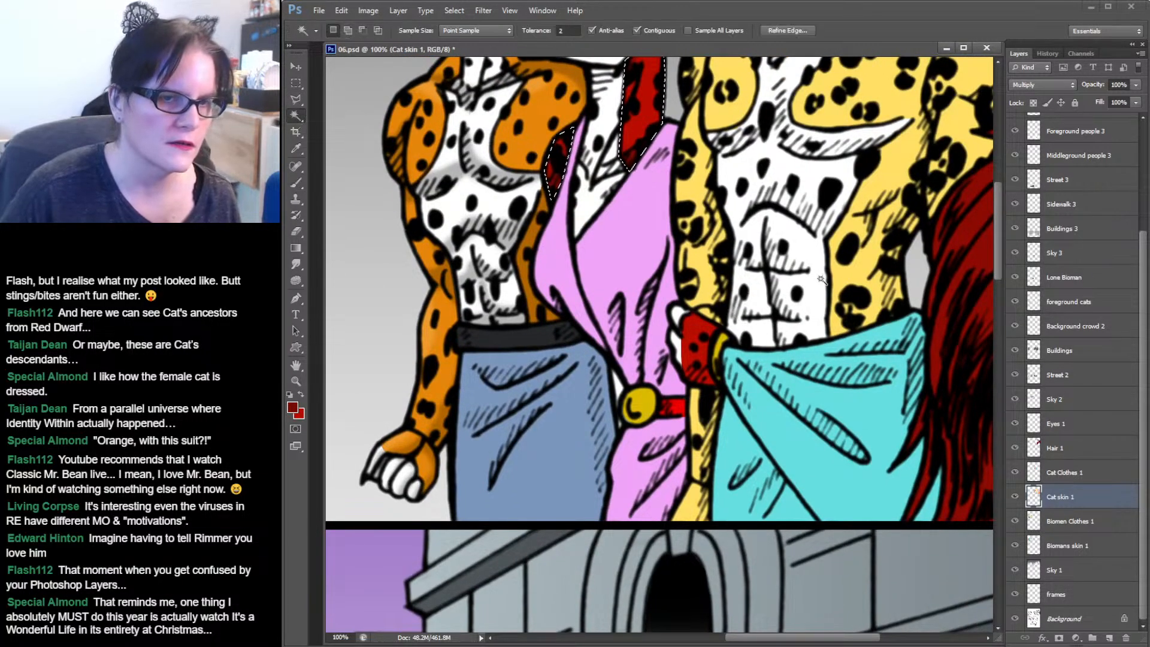
left_click(701, 344, "shift")
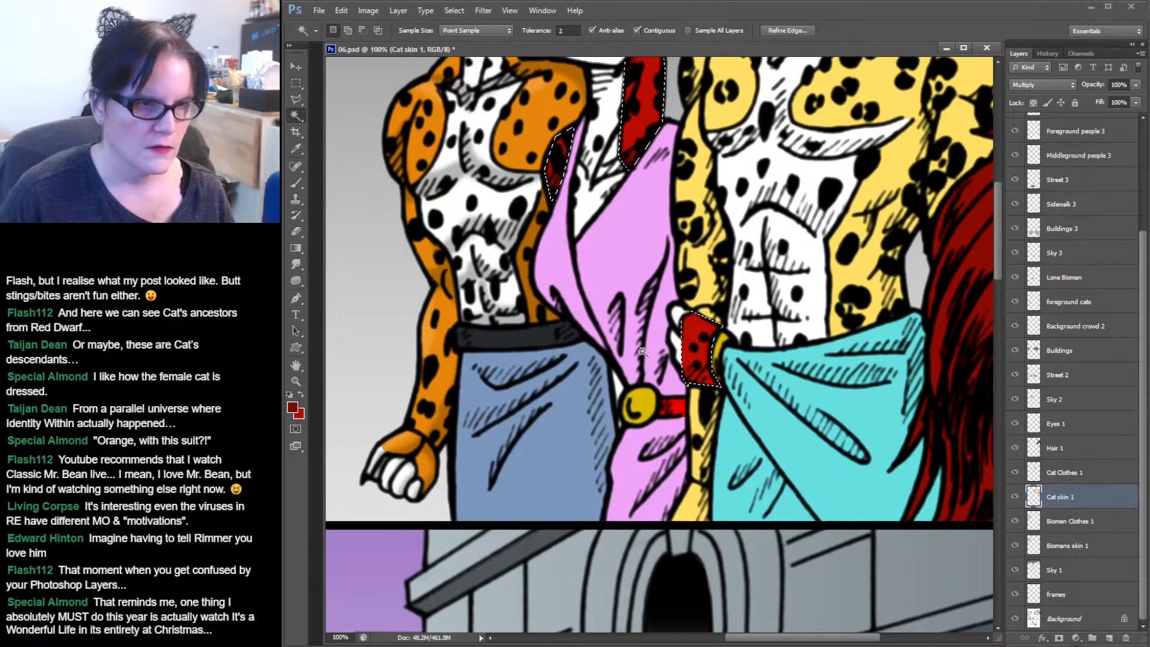
key("b")
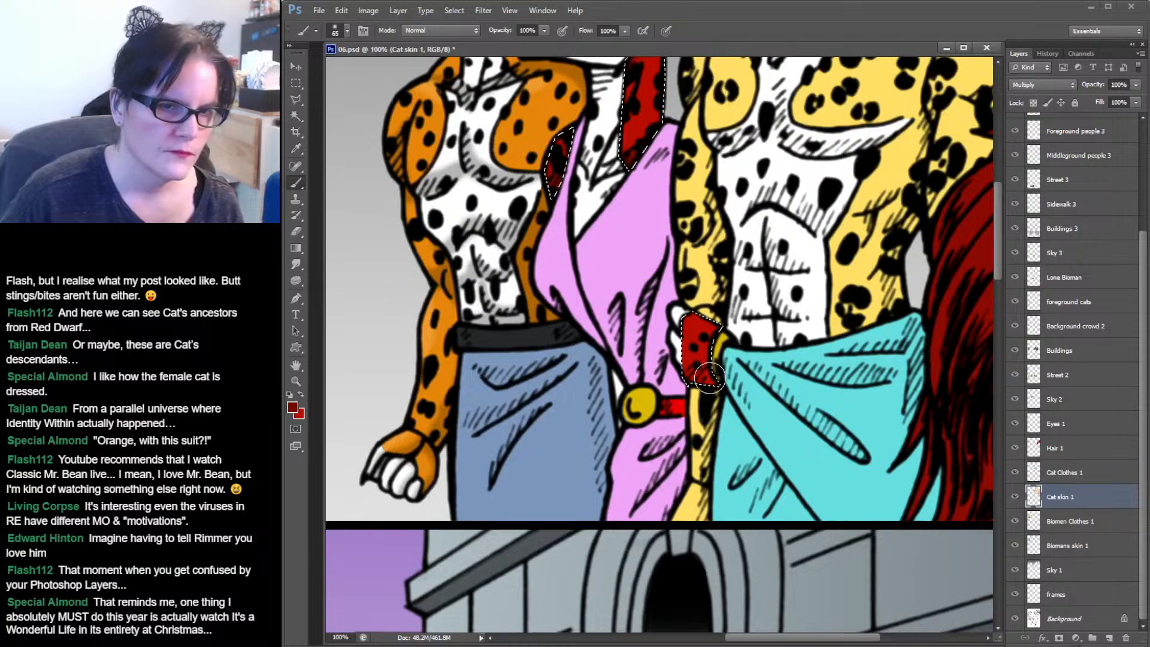
mouse_move(711, 377)
left_mouse_down()
mouse_move(688, 368)
mouse_move(701, 359)
mouse_move(718, 383)
left_mouse_up()
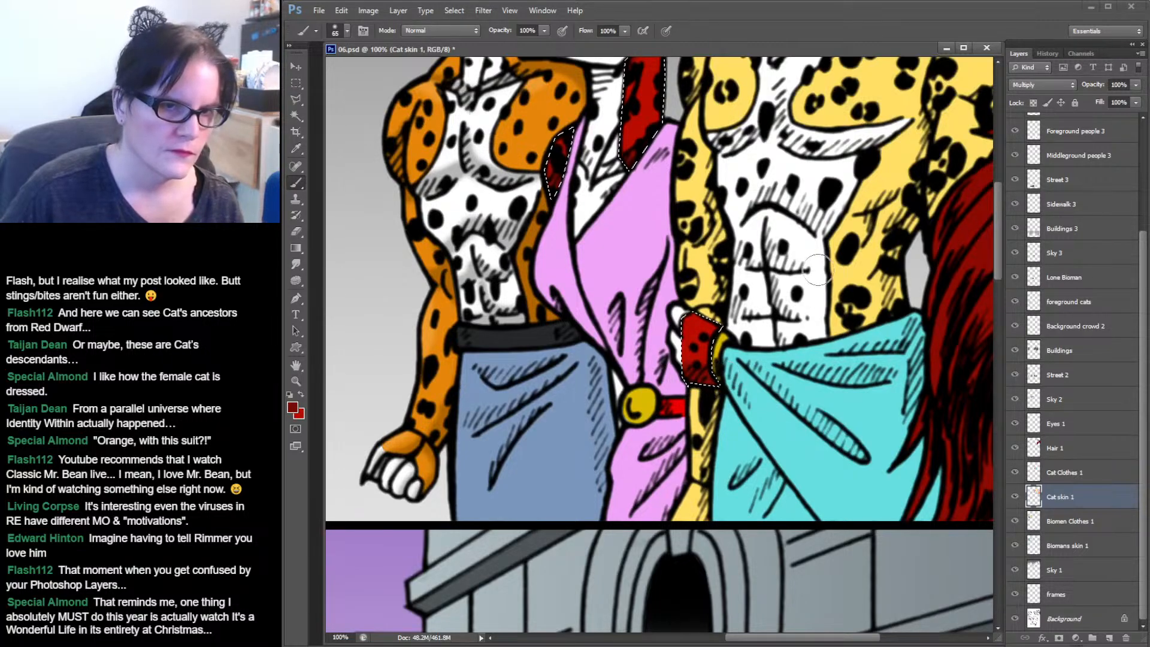
Set the foreground colour to a brighter red #e72517 and return to the brush.
scroll(817, 271, "up", 5)
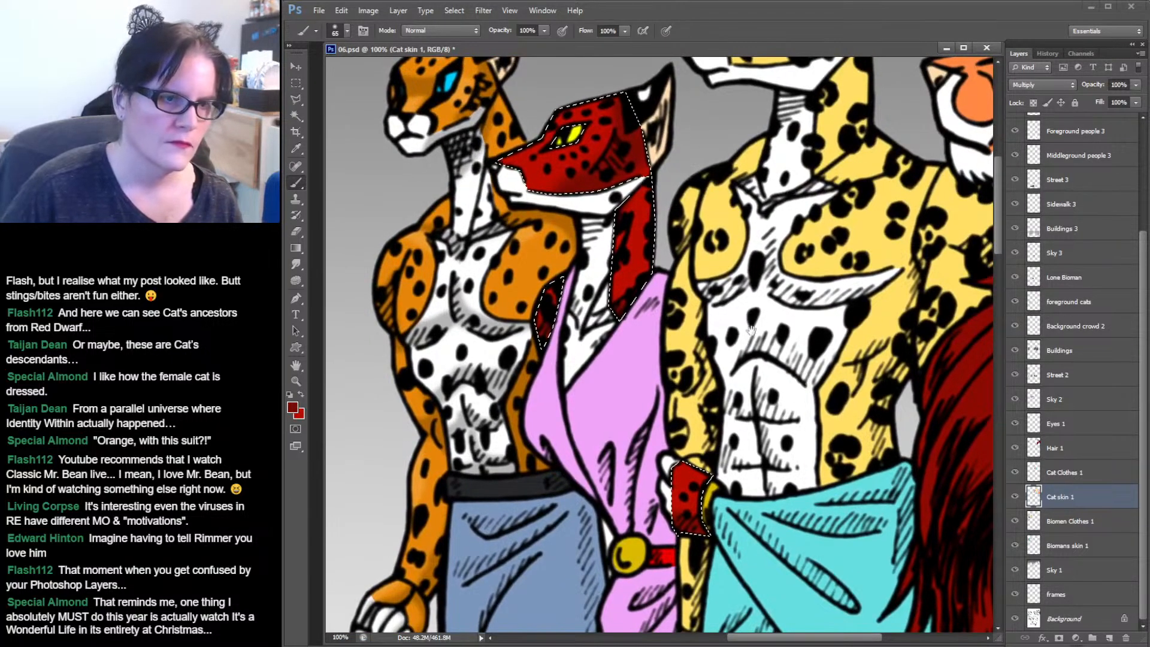
left_click(295, 115)
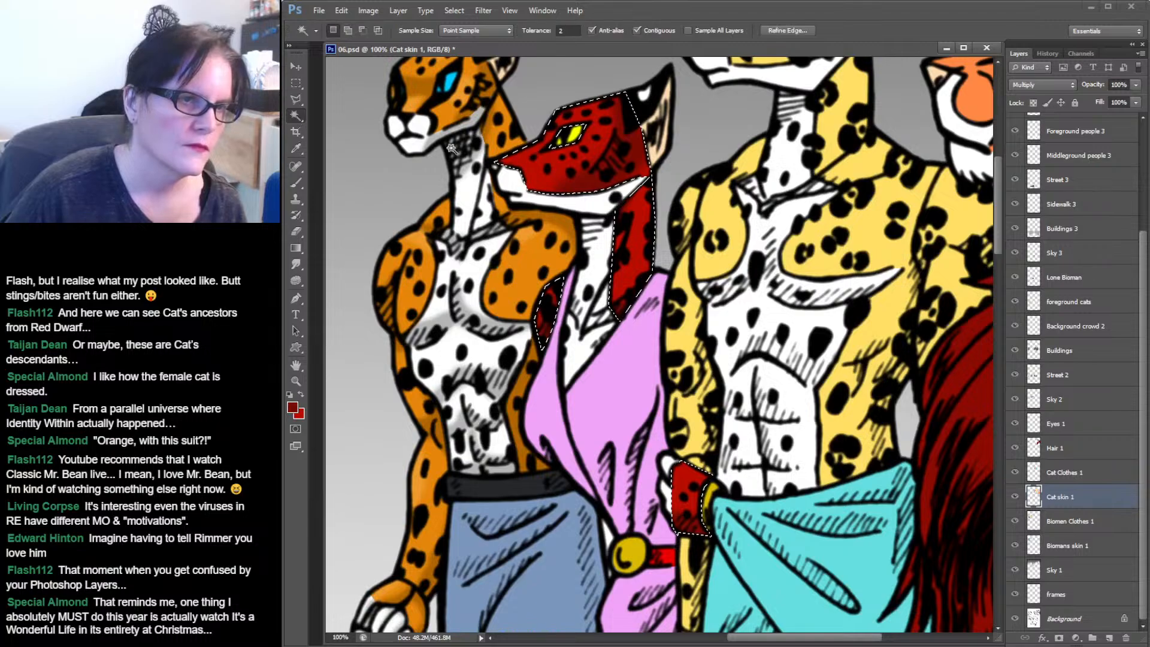
key("i")
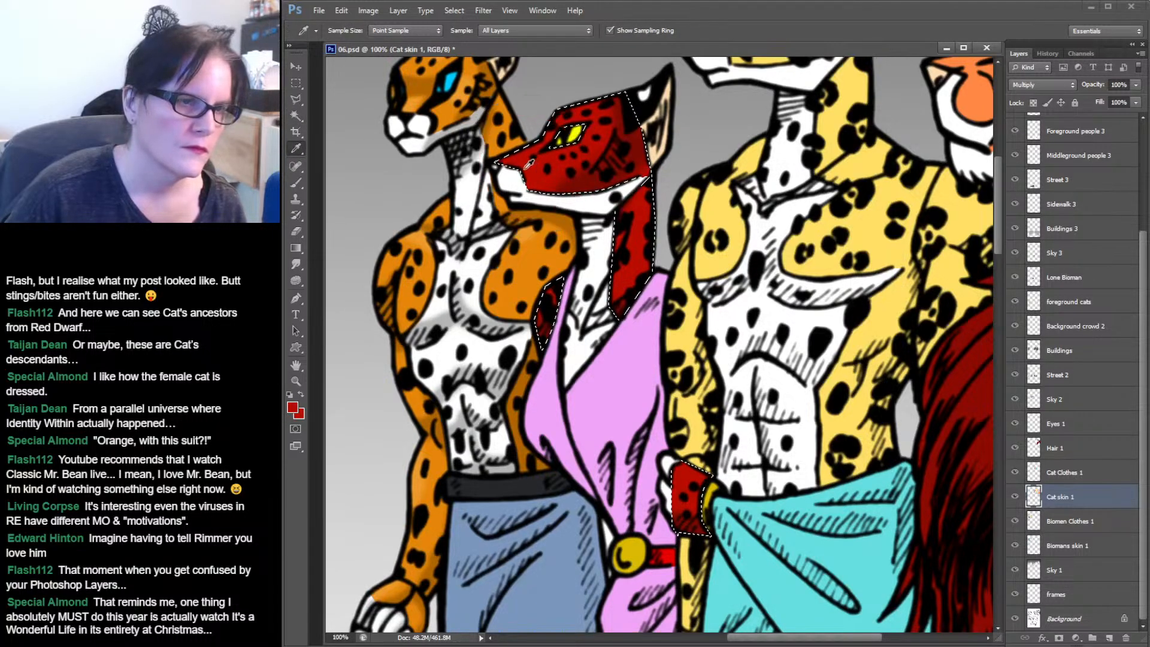
left_click(293, 408)
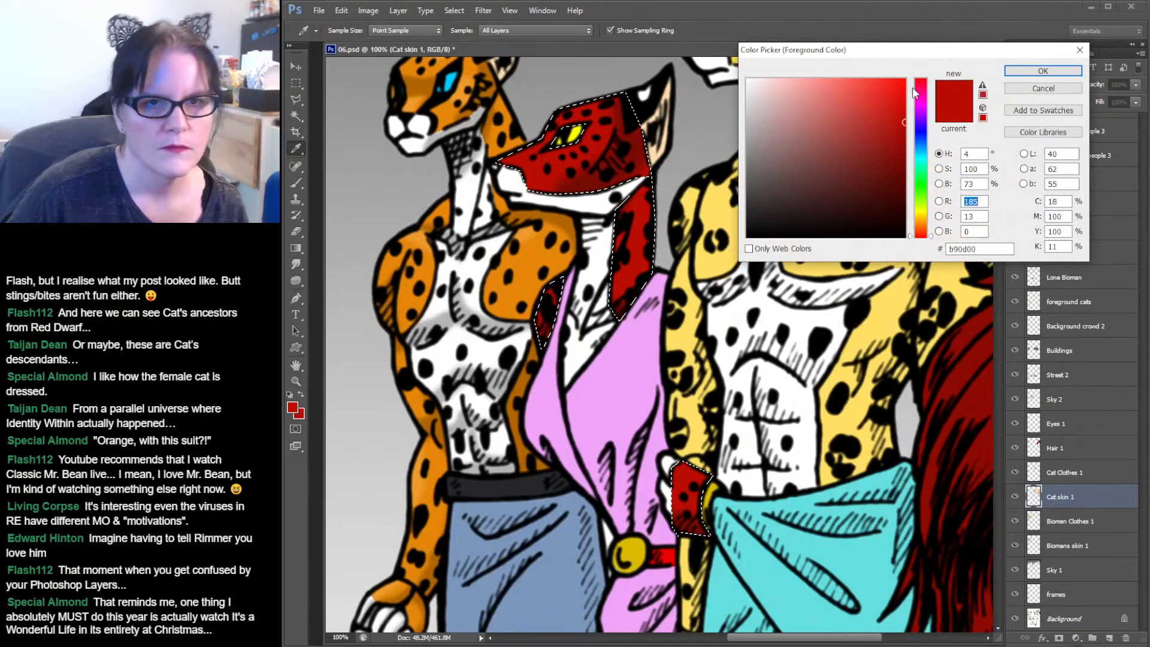
left_click(895, 95)
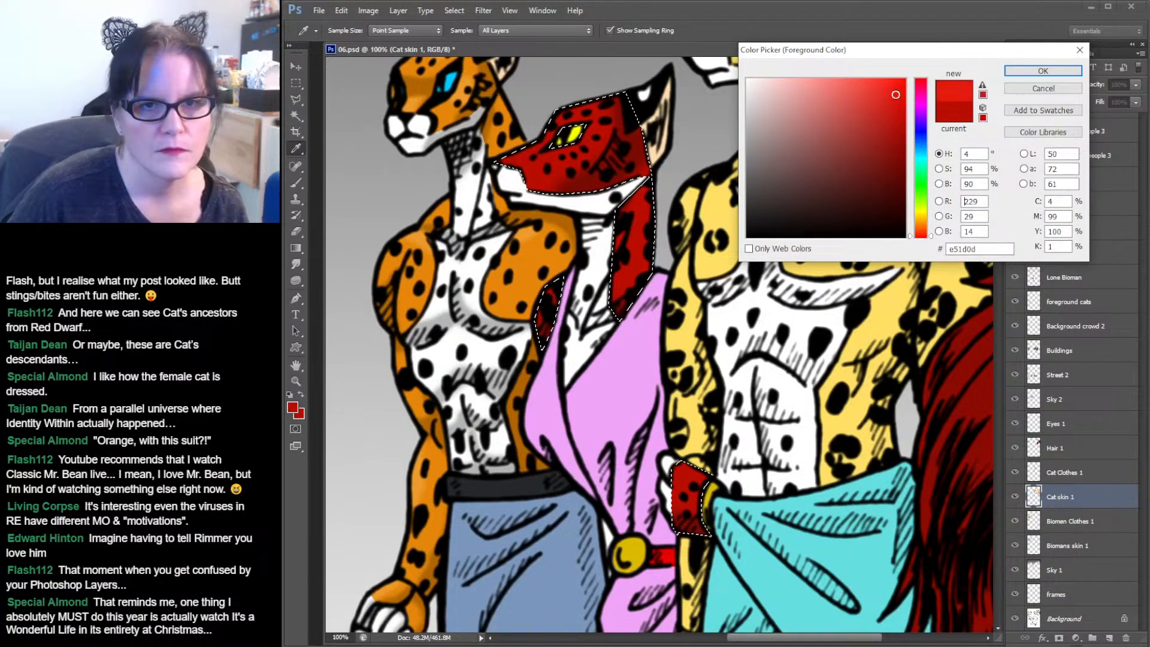
left_click(1042, 70)
left_click(297, 183)
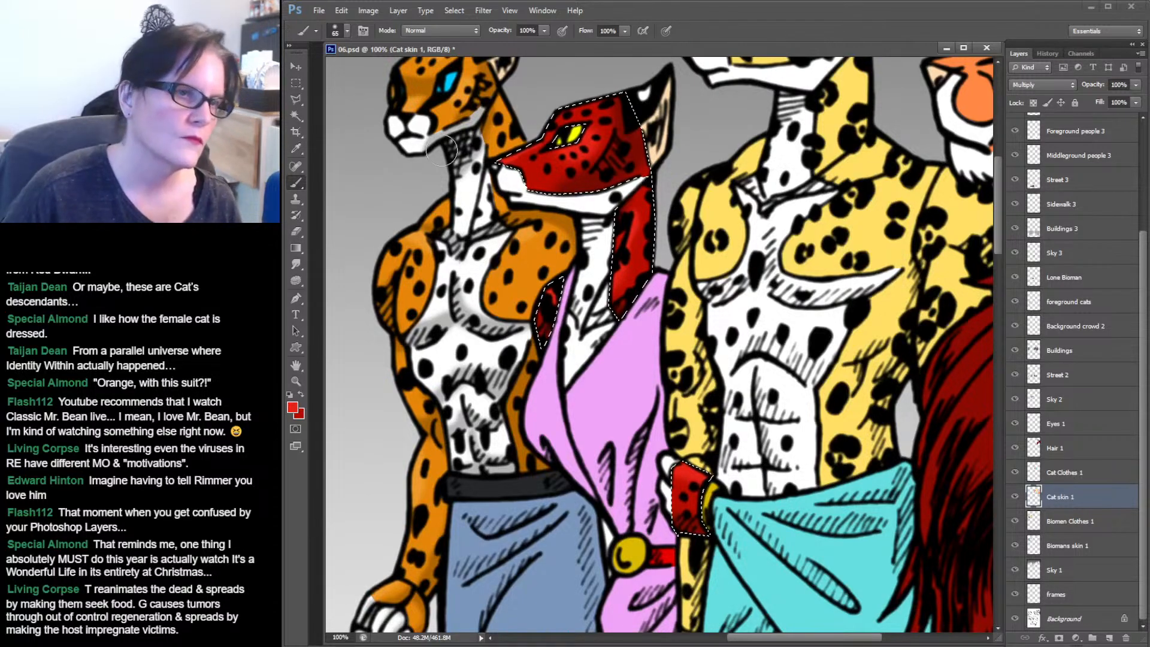
Select the red cat's white muzzle and chest fur with the Magic Wand, replacing the previous selection.
left_click(298, 117)
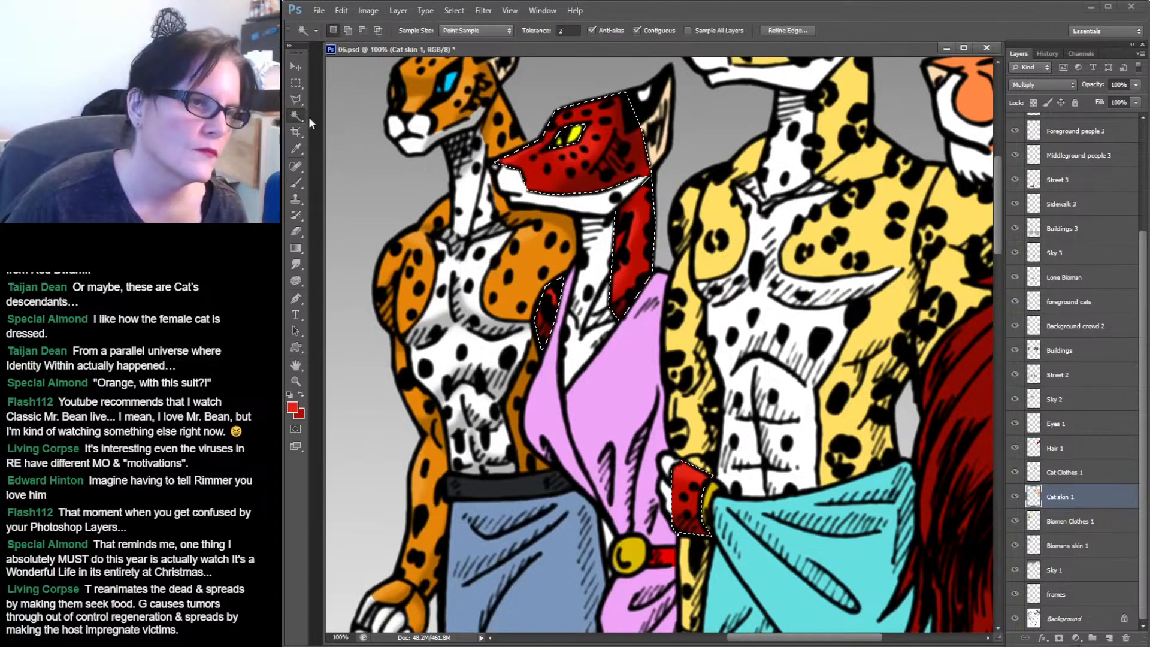
left_click(603, 209)
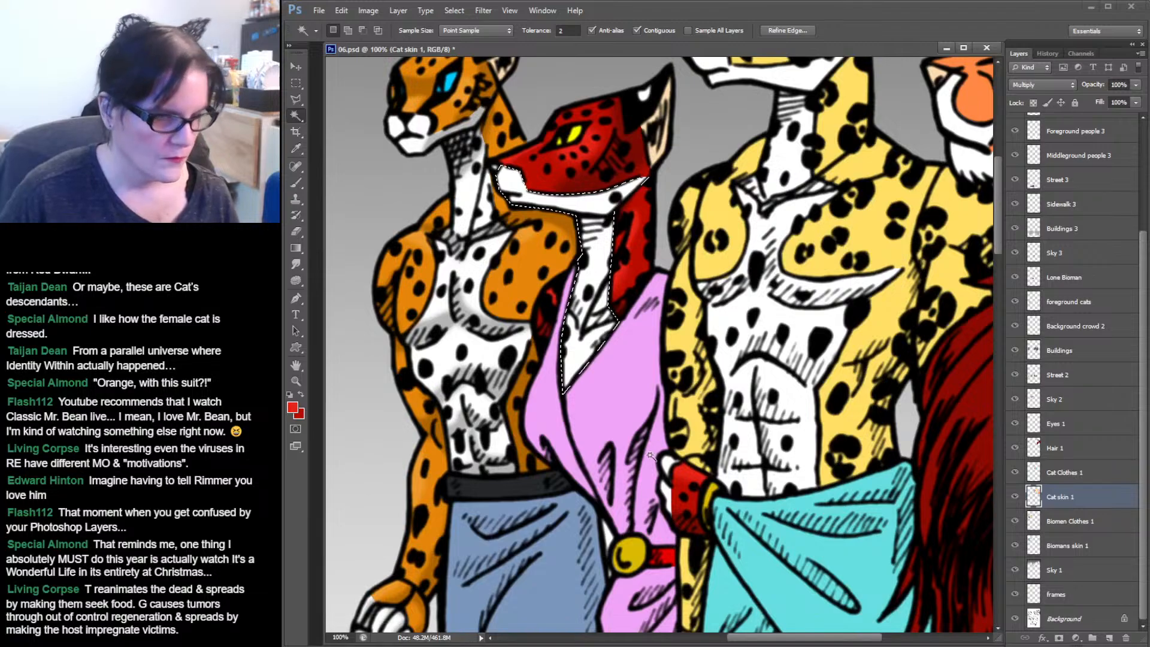
key("shift")
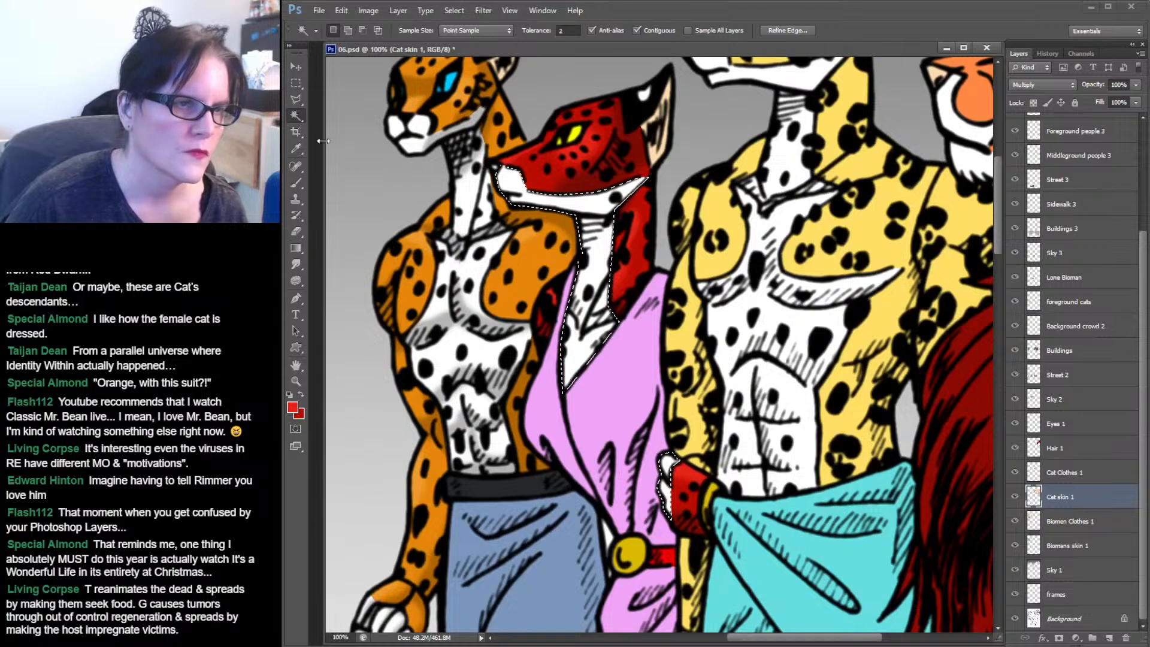
Sample the white chest fur as the foreground colour with the Eyedropper and switch back to the brush.
left_click(297, 149)
left_click(589, 193, "alt")
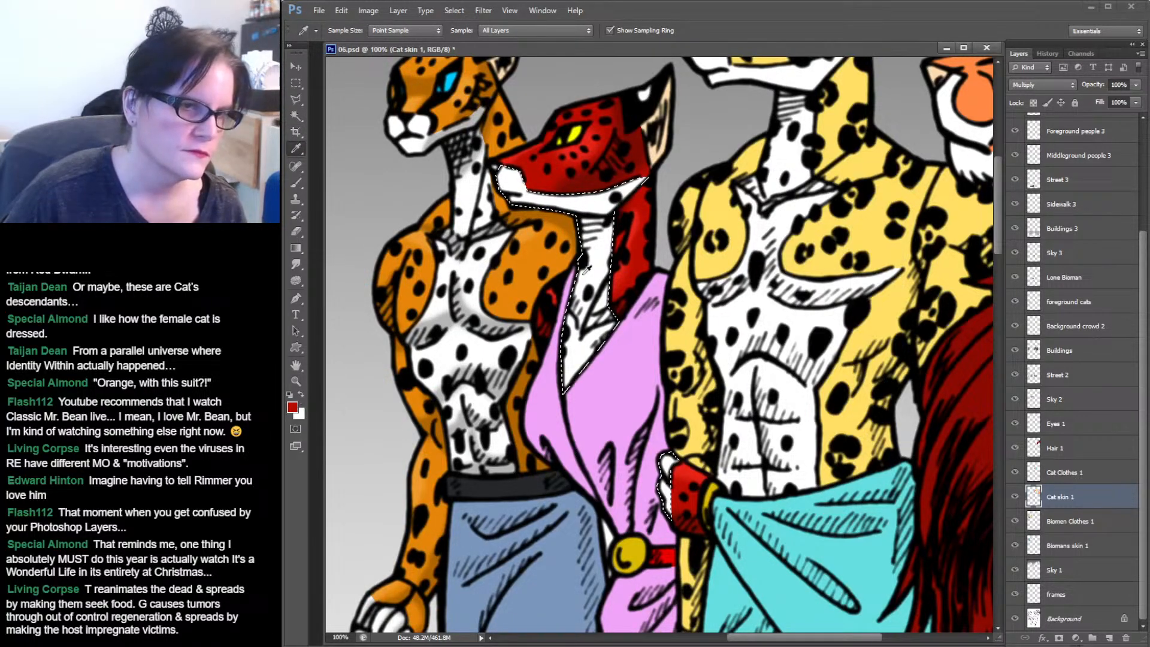
left_click(587, 190)
key("b")
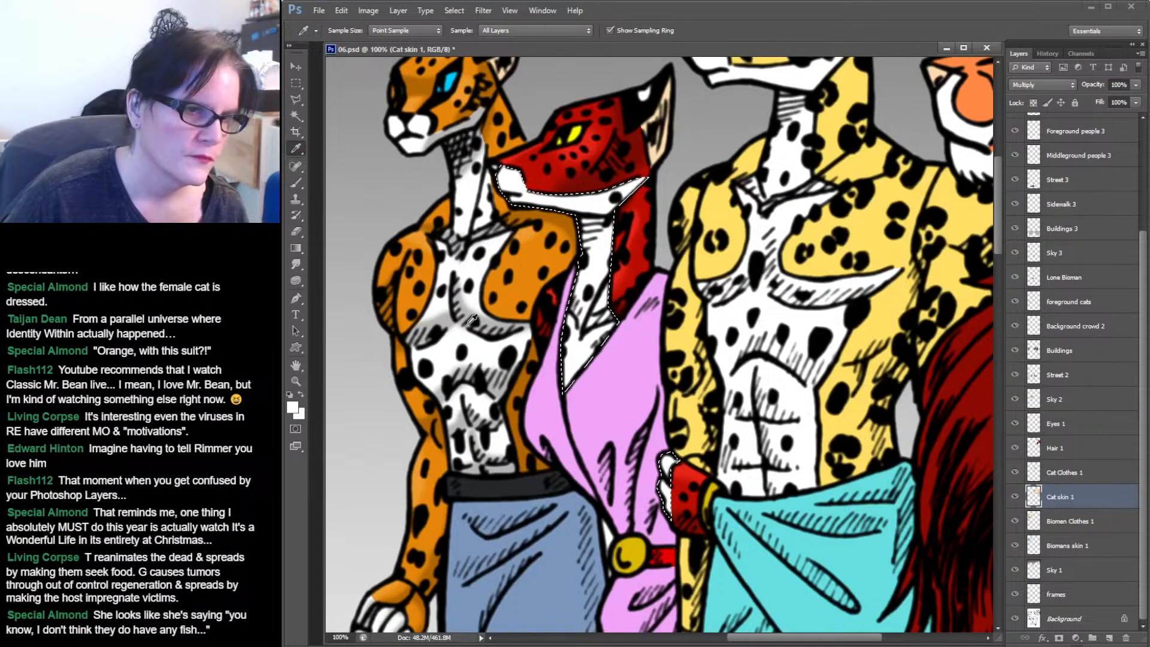
left_click(444, 320)
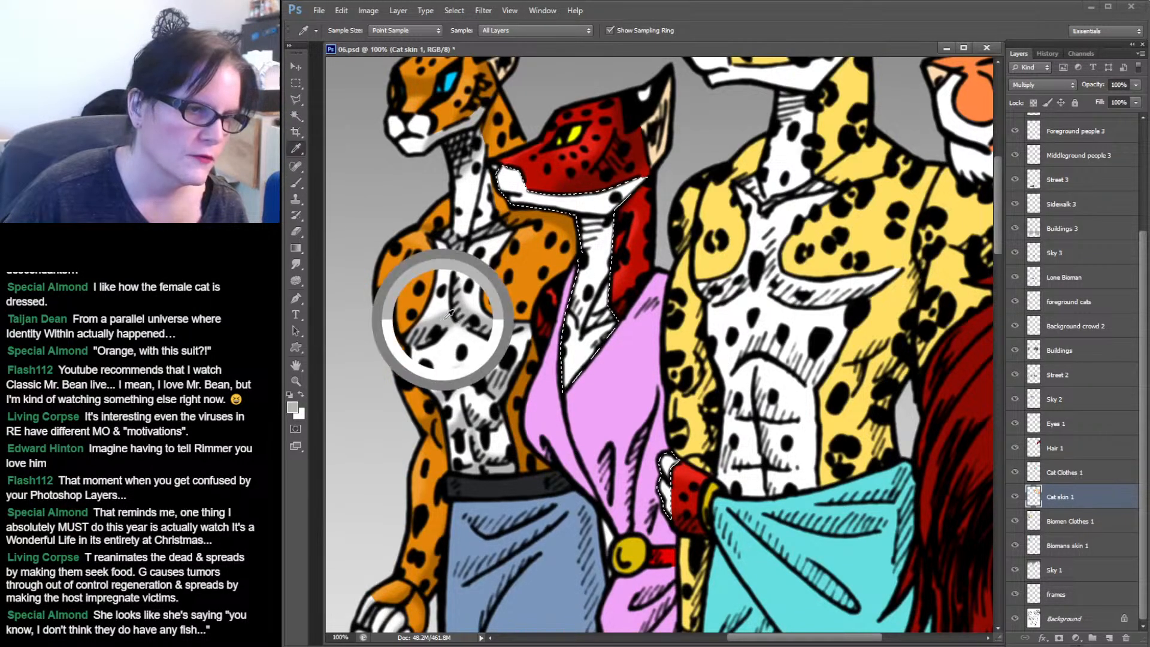
left_click(298, 185)
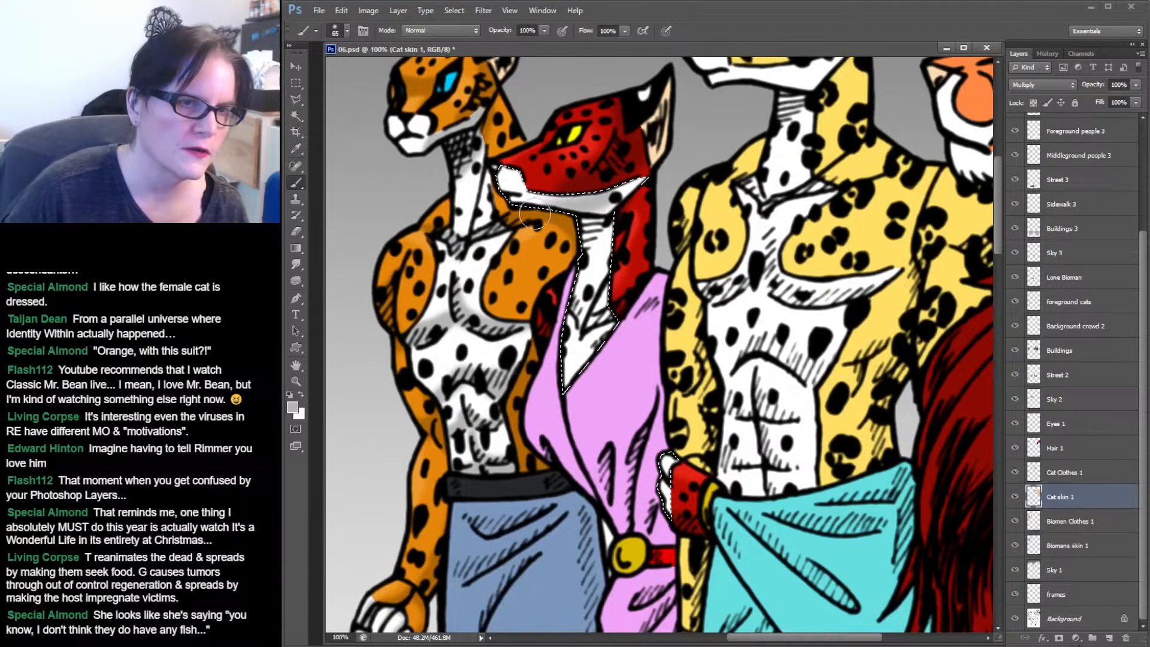
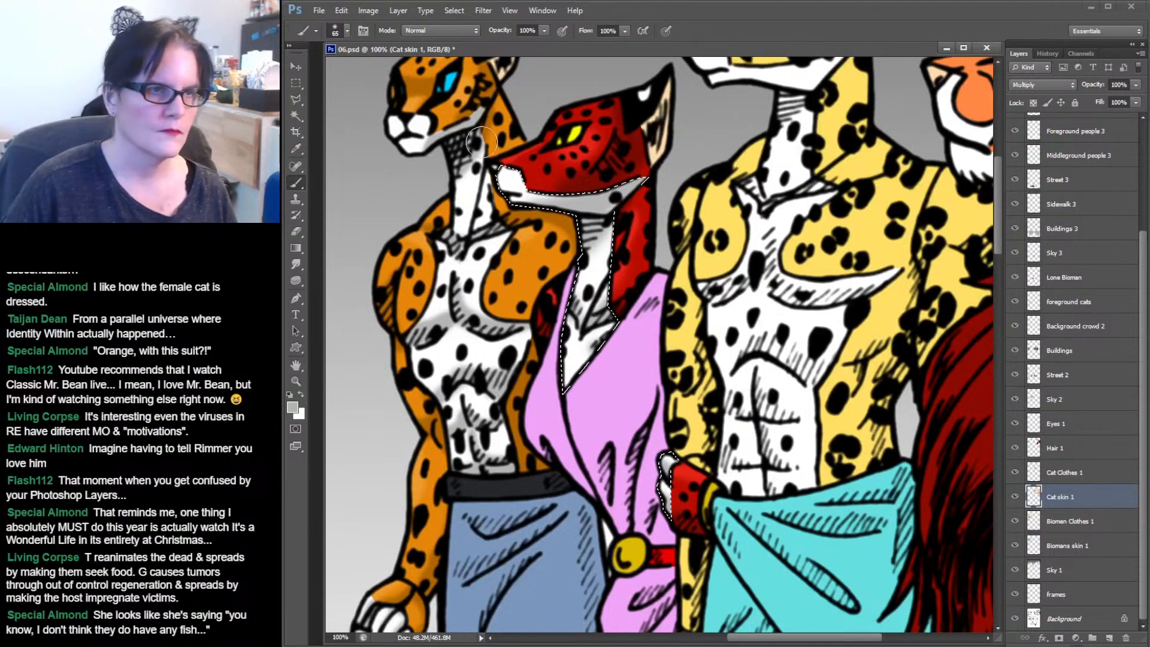
Clear the muzzle selection and load the Cat skin 1 layer's contents as a selection.
left_click(298, 82)
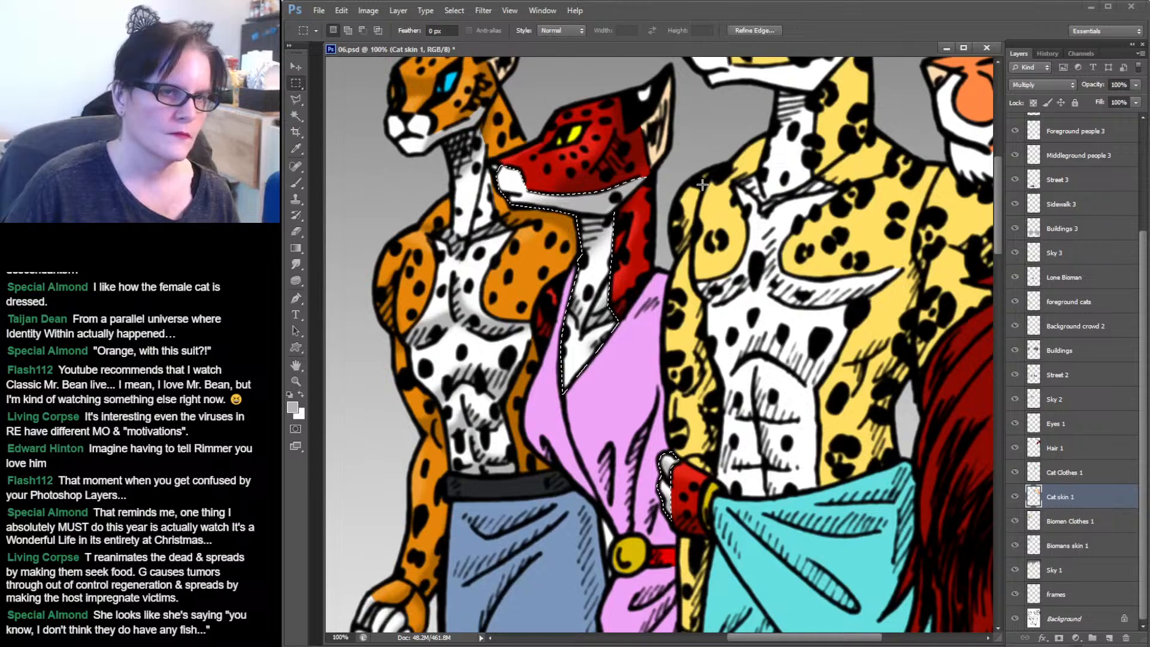
left_click(673, 246)
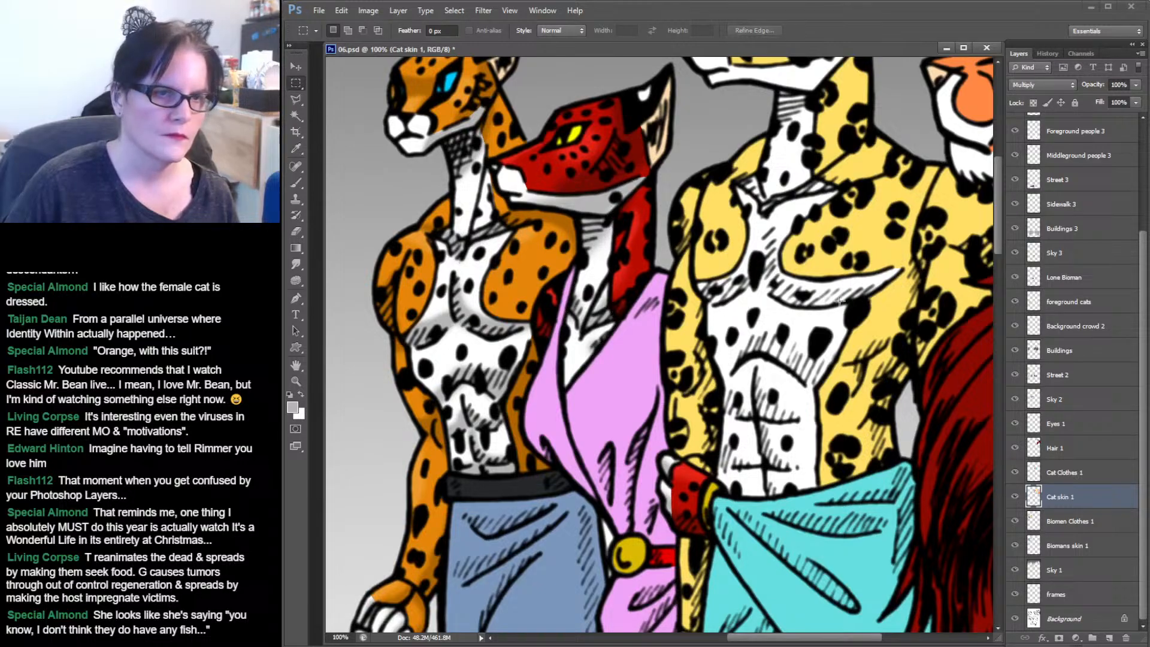
left_click(1034, 497, "ctrl")
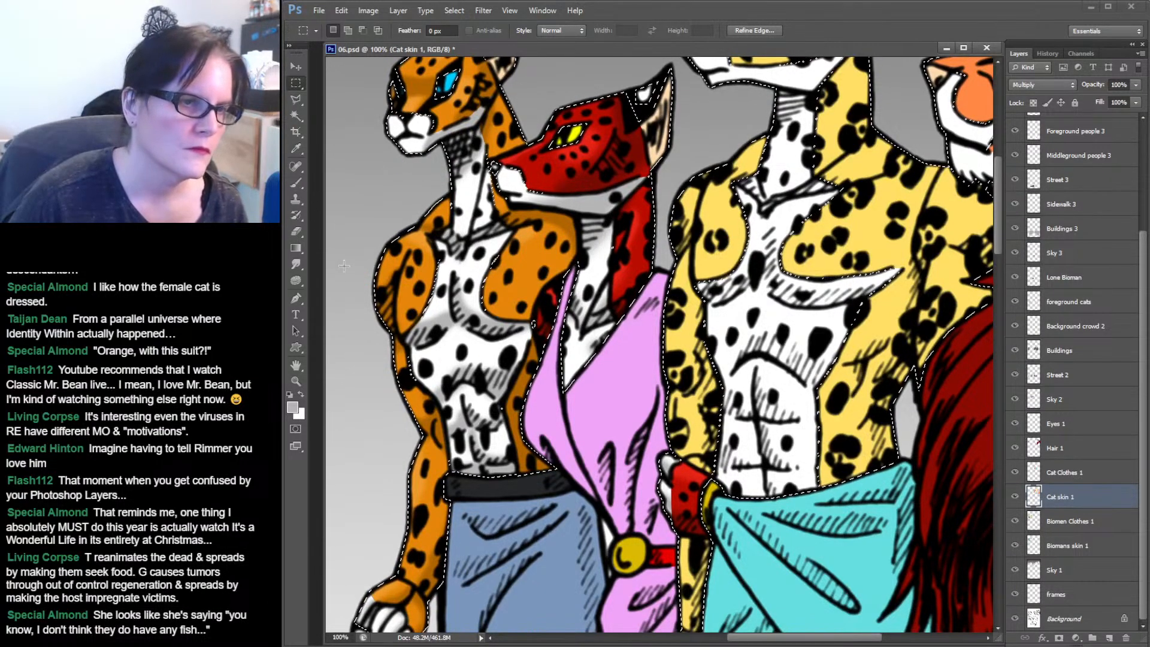
Zoom in to 200% on the cats' heads, deselect, and smudge the shading on the white fur beside the red cat's muzzle.
left_click(296, 382)
left_click(485, 162)
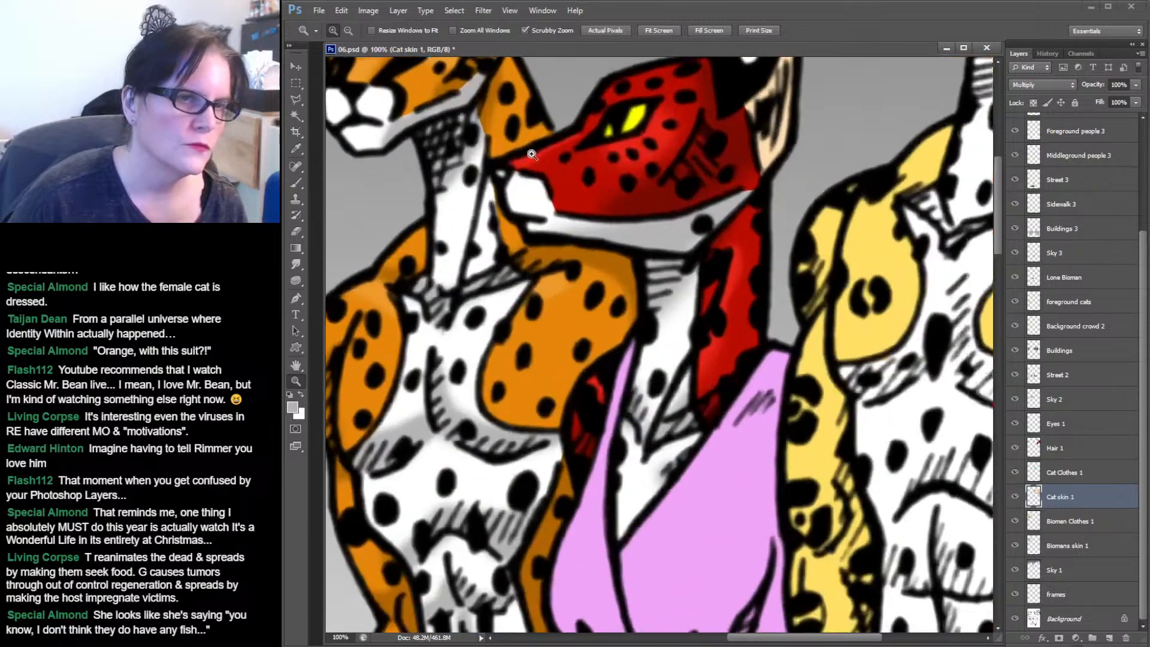
left_click_drag(548, 158, 642, 362)
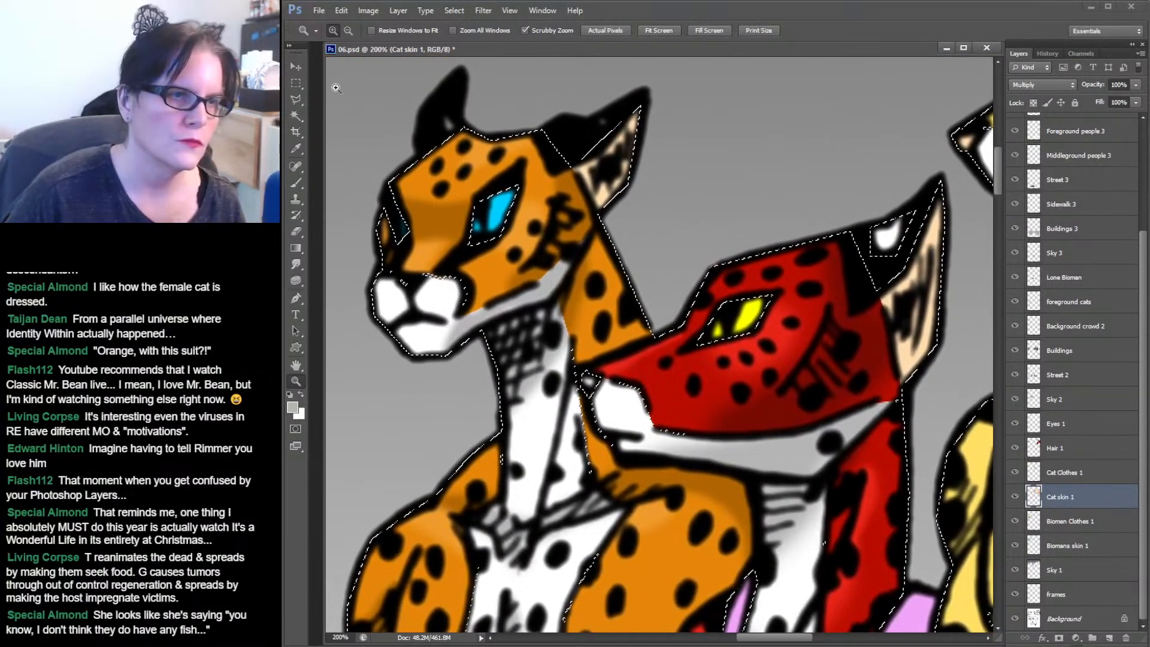
left_click(296, 82)
left_click(295, 264)
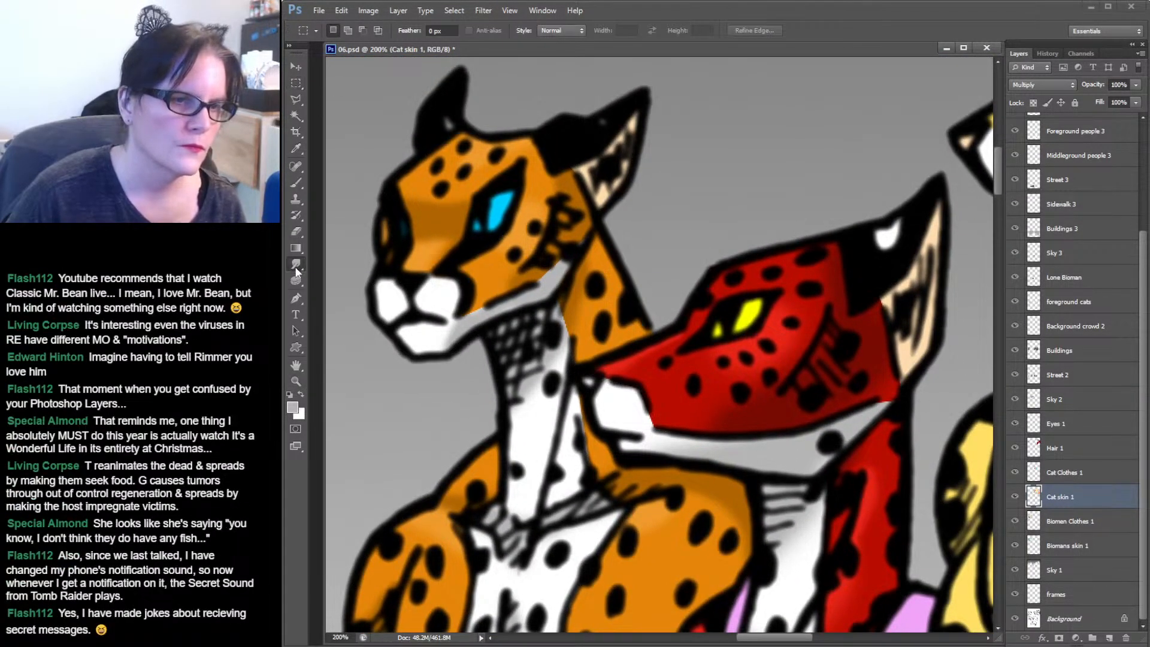
left_click_drag(559, 265, 537, 277)
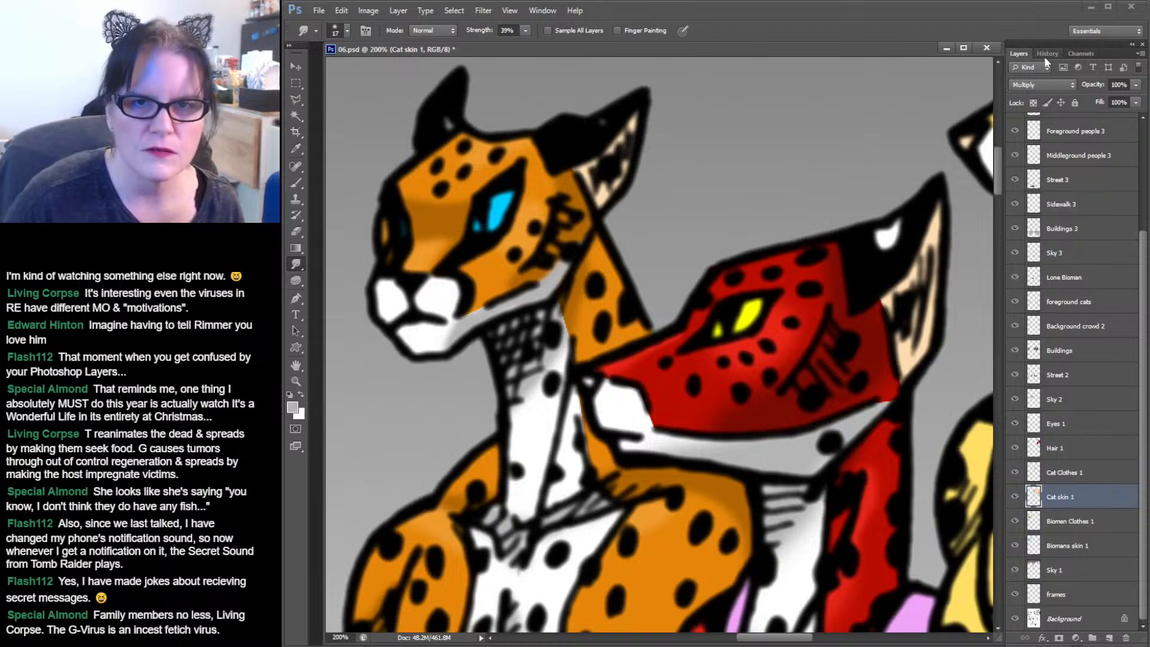
Review the recent steps in the History list and return to the layers.
left_click(1047, 54)
left_click(1065, 350)
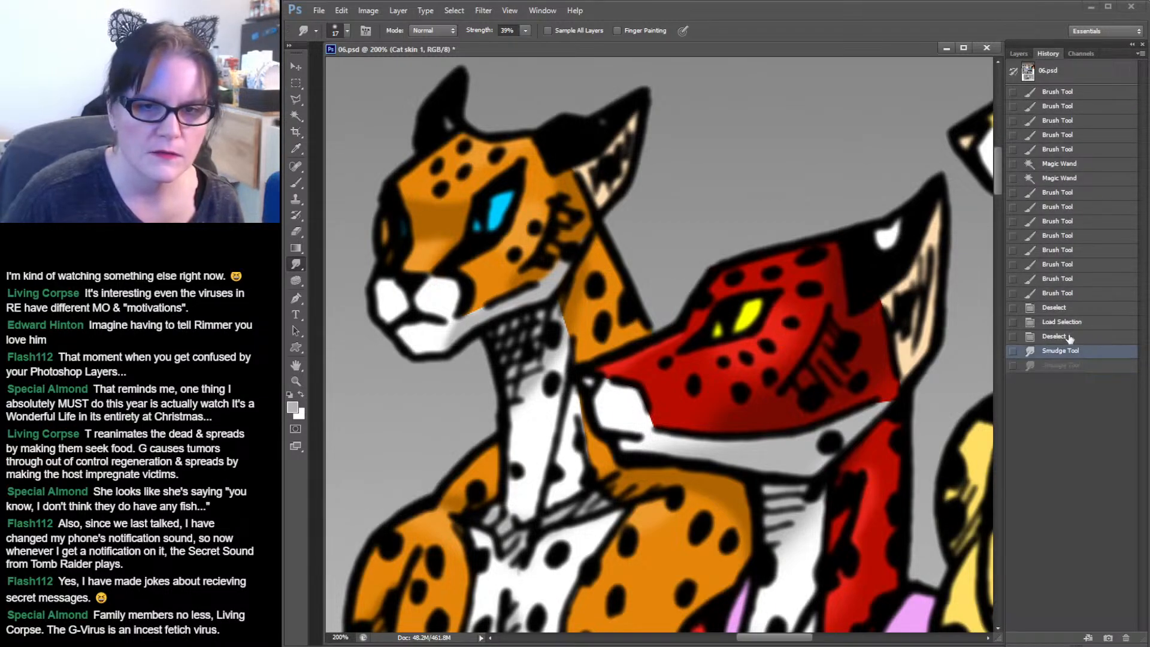
left_click(1018, 53)
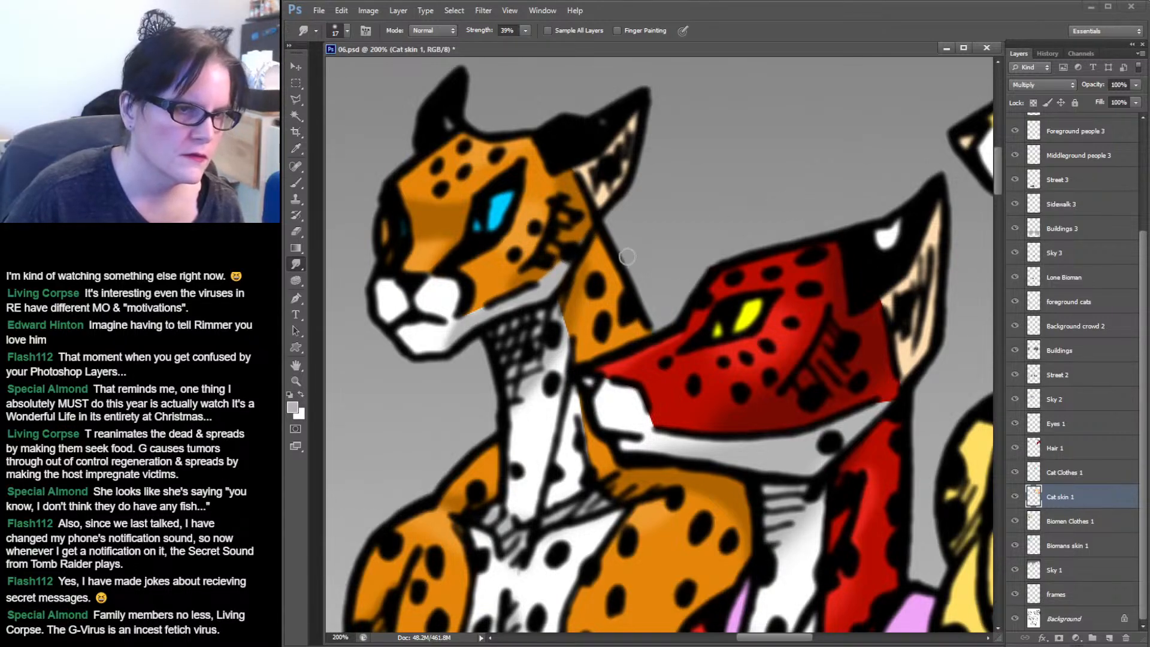
Smudge the shading on the cats' white neck and chest fur with the Smudge tool.
left_click_drag(643, 281, 591, 203)
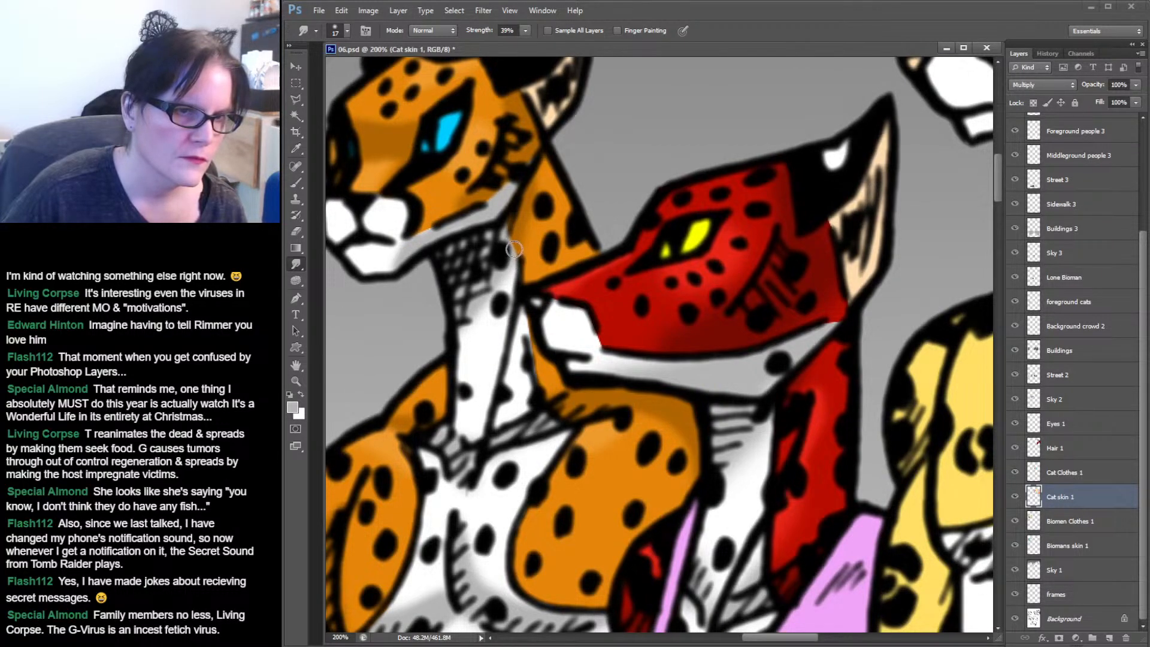
left_click_drag(639, 307, 658, 179)
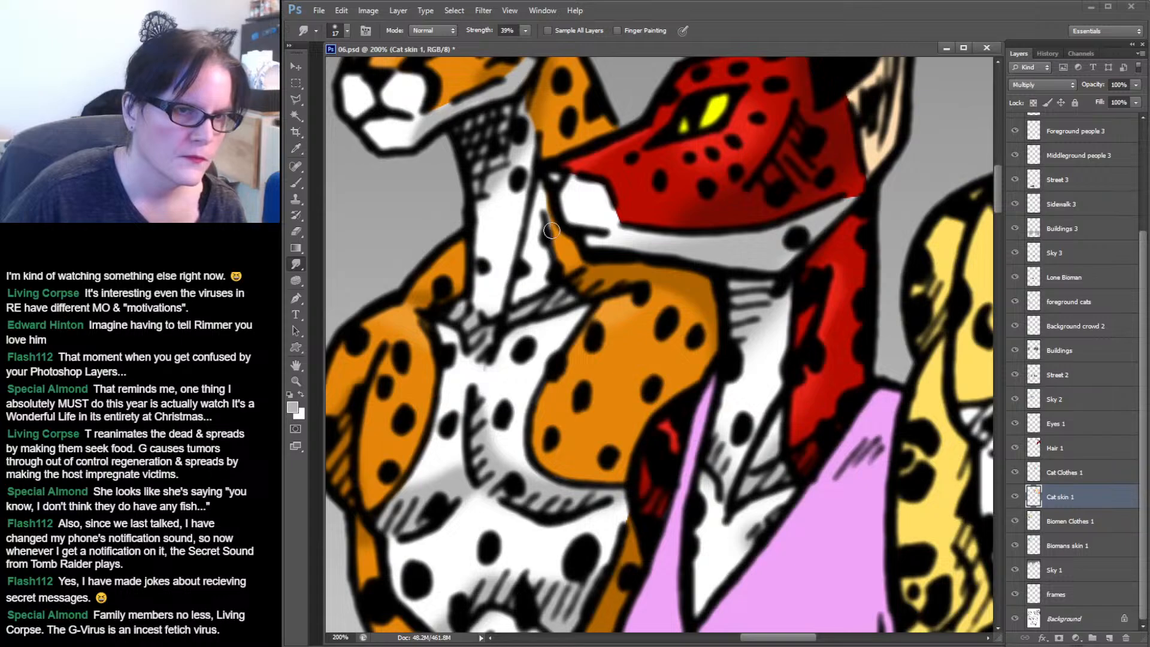
left_click_drag(636, 305, 659, 171)
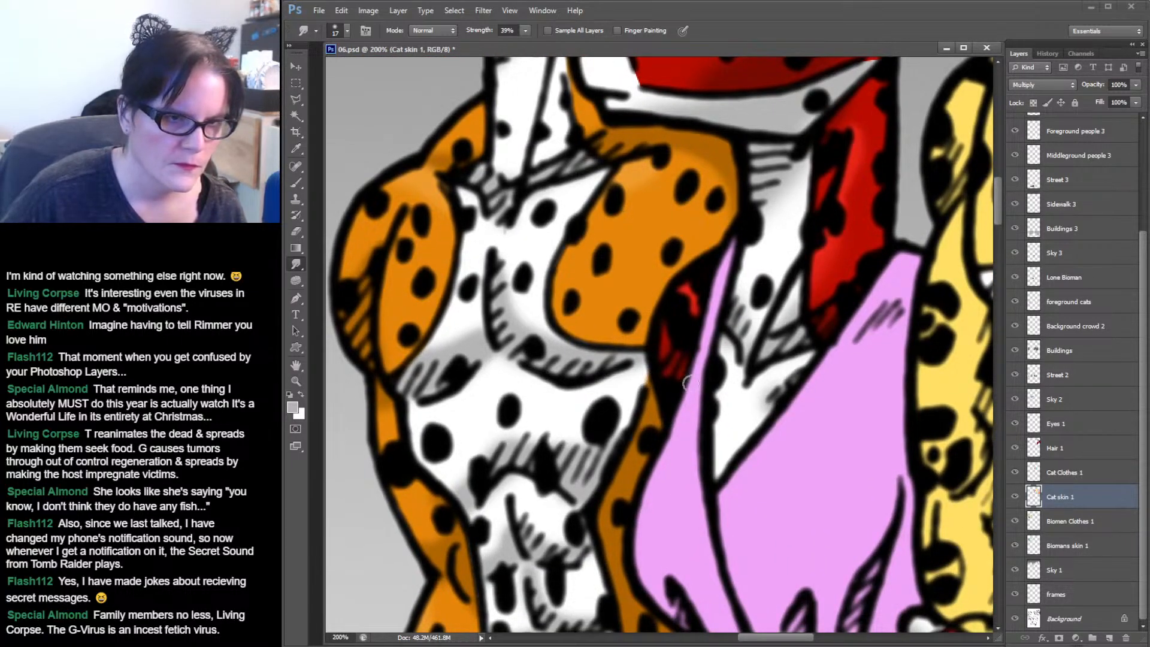
mouse_move(667, 401)
left_mouse_down()
mouse_move(623, 367)
mouse_move(548, 349)
mouse_move(536, 540)
left_mouse_up()
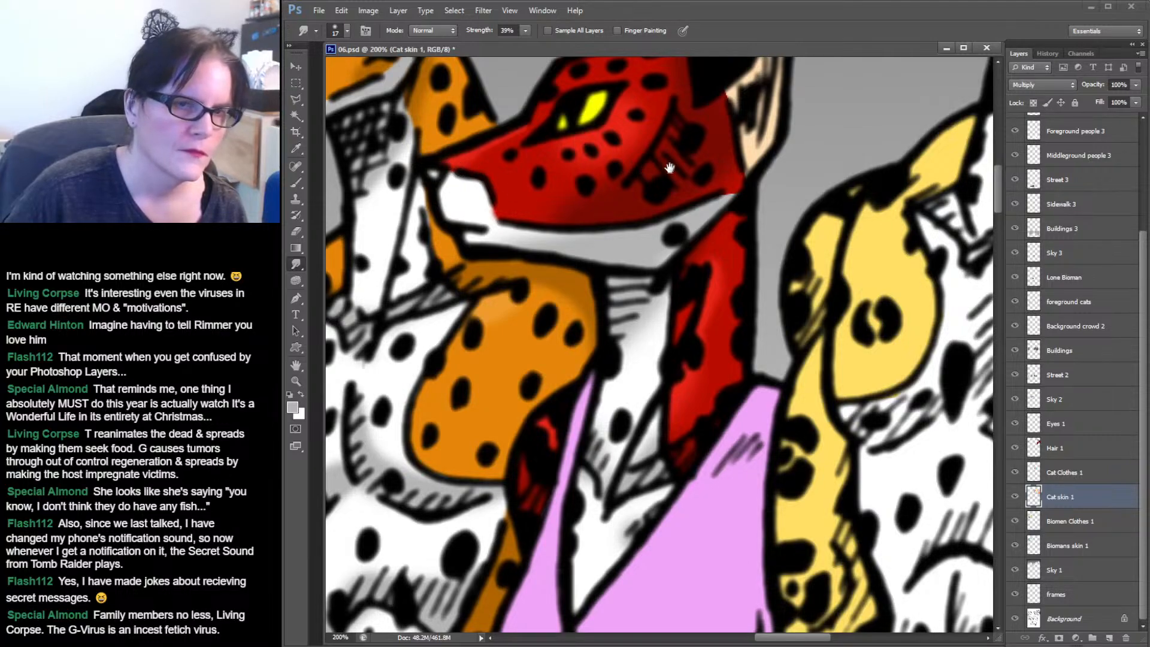
left_click_drag(670, 168, 631, 228)
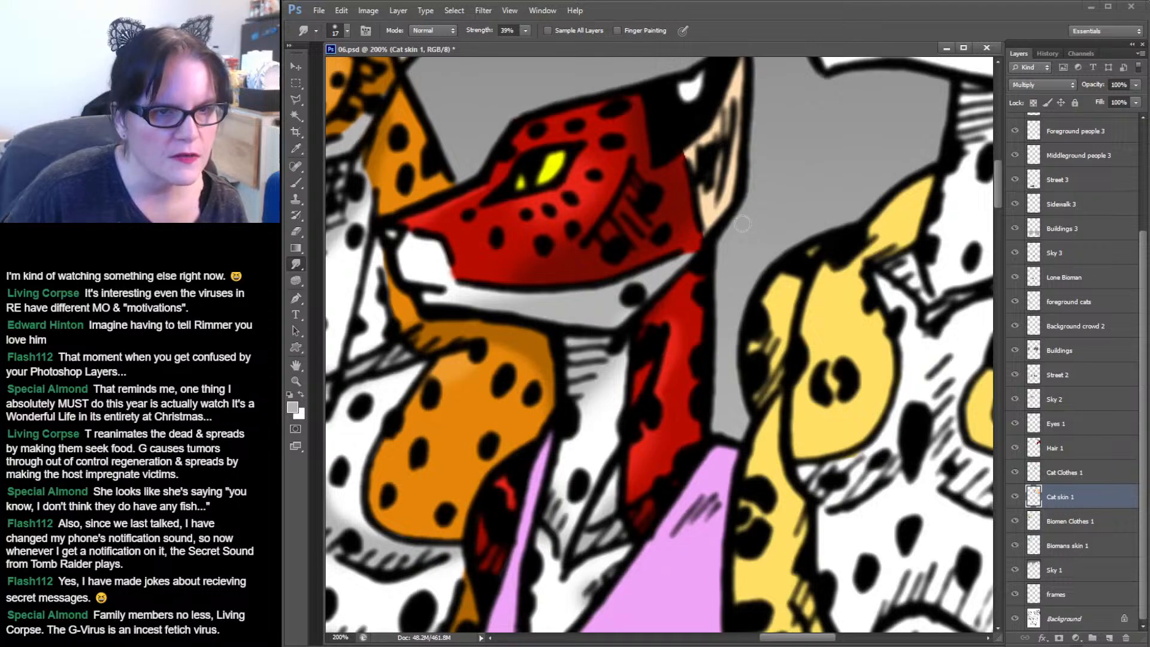
Smudge the red cat's red neck fur and the shading down its chest.
left_click_drag(726, 314, 787, 142)
mouse_move(722, 416)
left_mouse_down()
mouse_move(746, 300)
mouse_move(710, 239)
mouse_move(731, 192)
left_mouse_up()
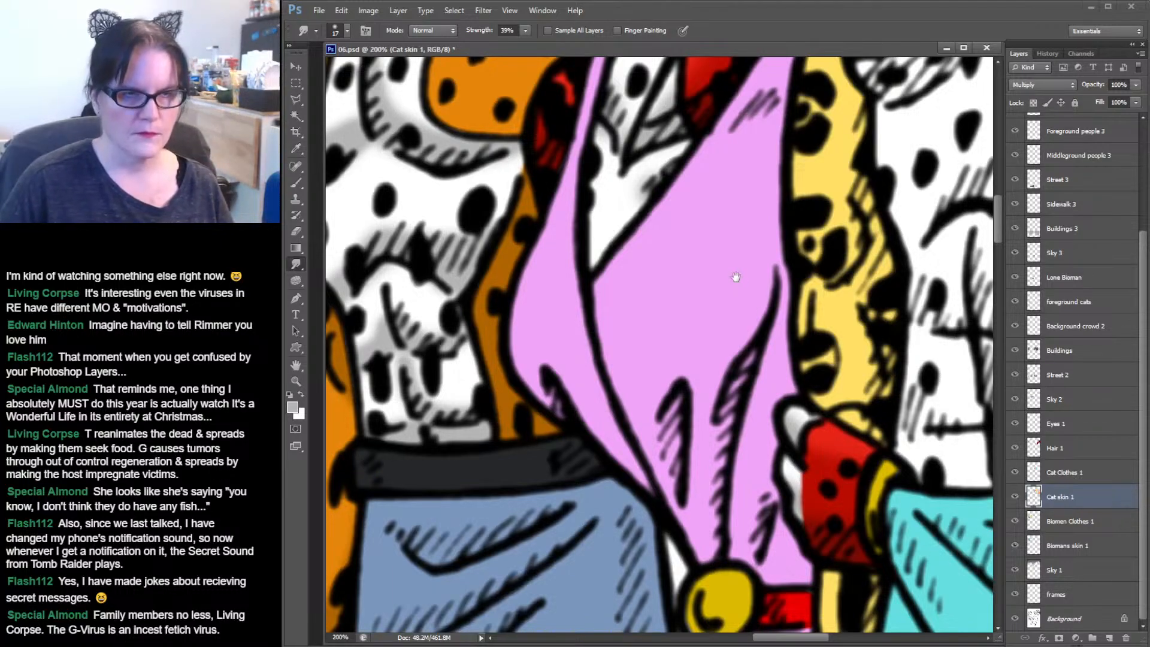
left_click_drag(734, 277, 752, 539)
left_click_drag(751, 159, 795, 464)
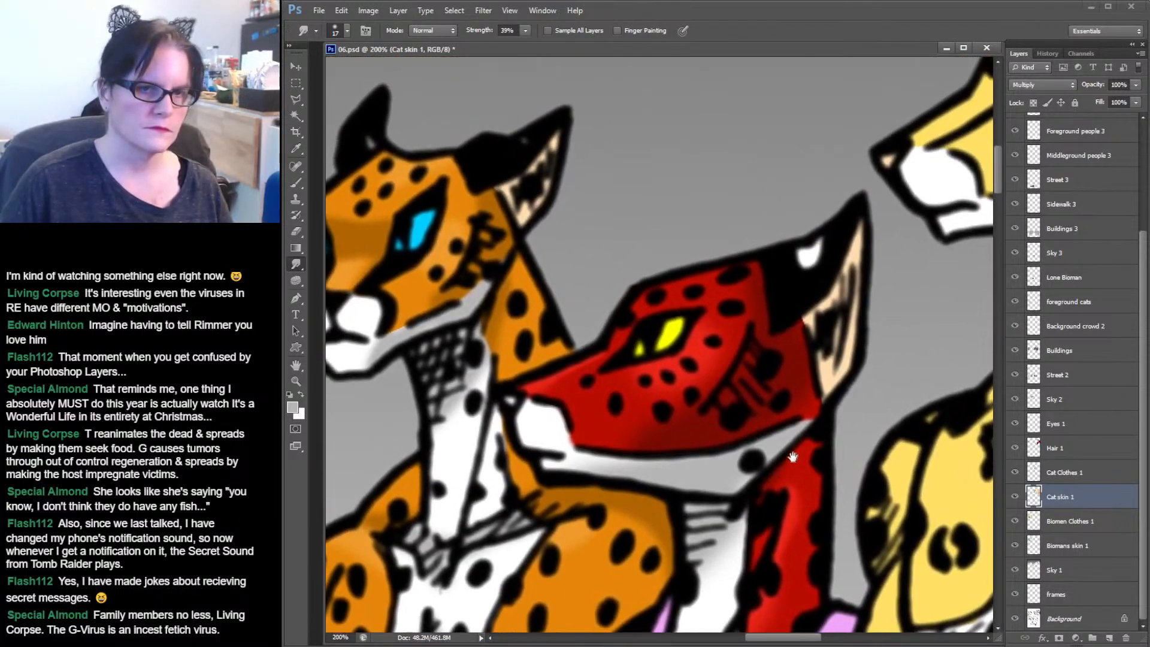
Select the inner ears of the orange cat and the red cat with the Magic Wand.
left_click(296, 114)
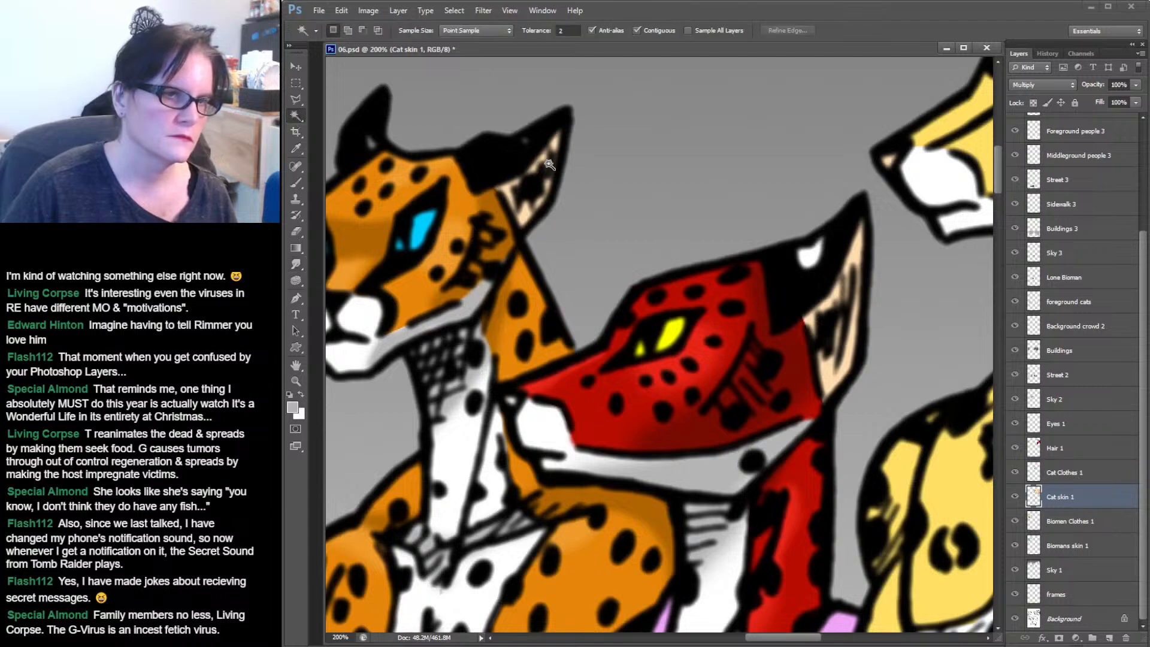
left_click(535, 180)
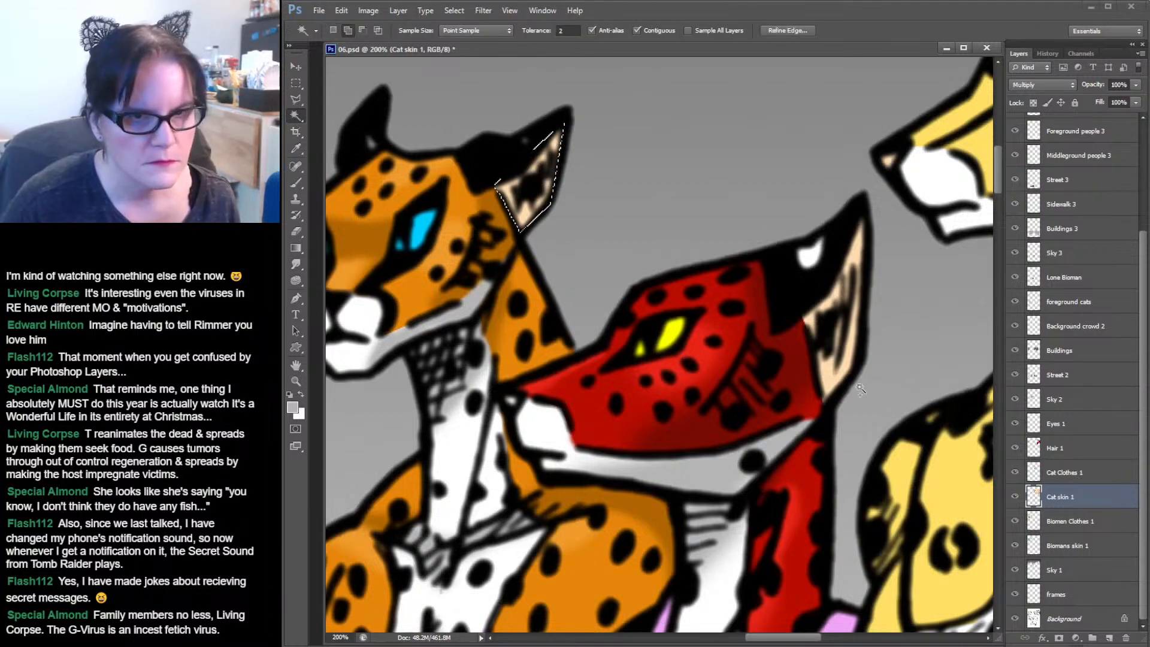
left_click(842, 336, "shift")
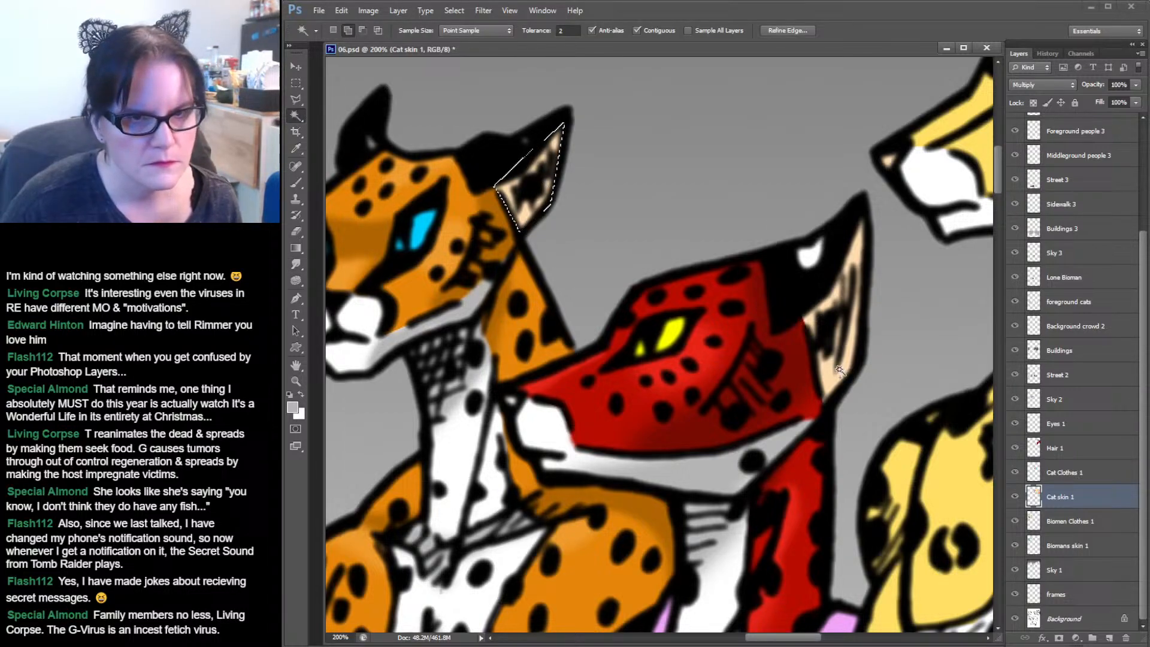
Sample the red cat's inner ear colour as the foreground colour with the Eyedropper.
left_click(296, 148)
left_click(862, 244)
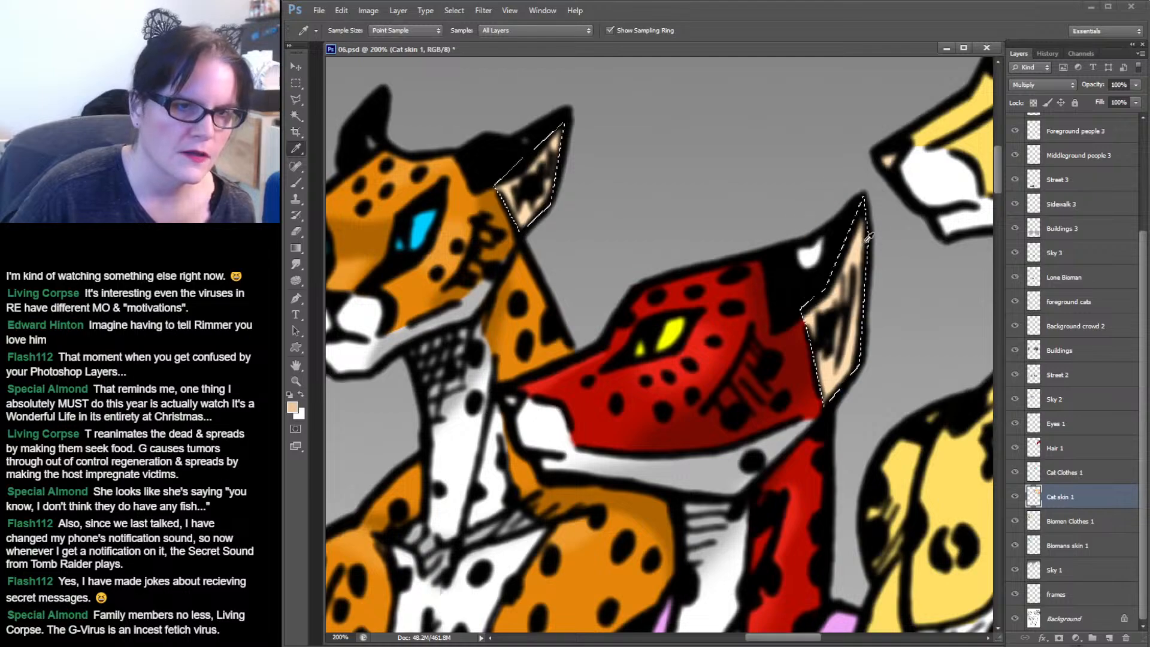
left_click(301, 393)
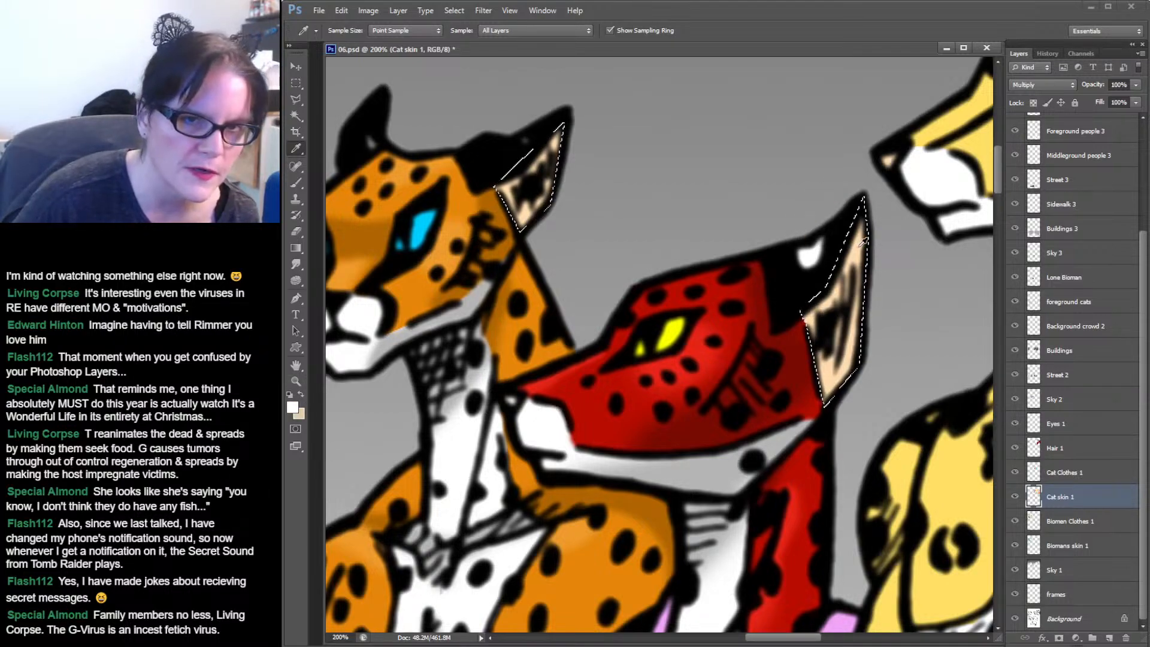
left_click(861, 243)
left_click(292, 408)
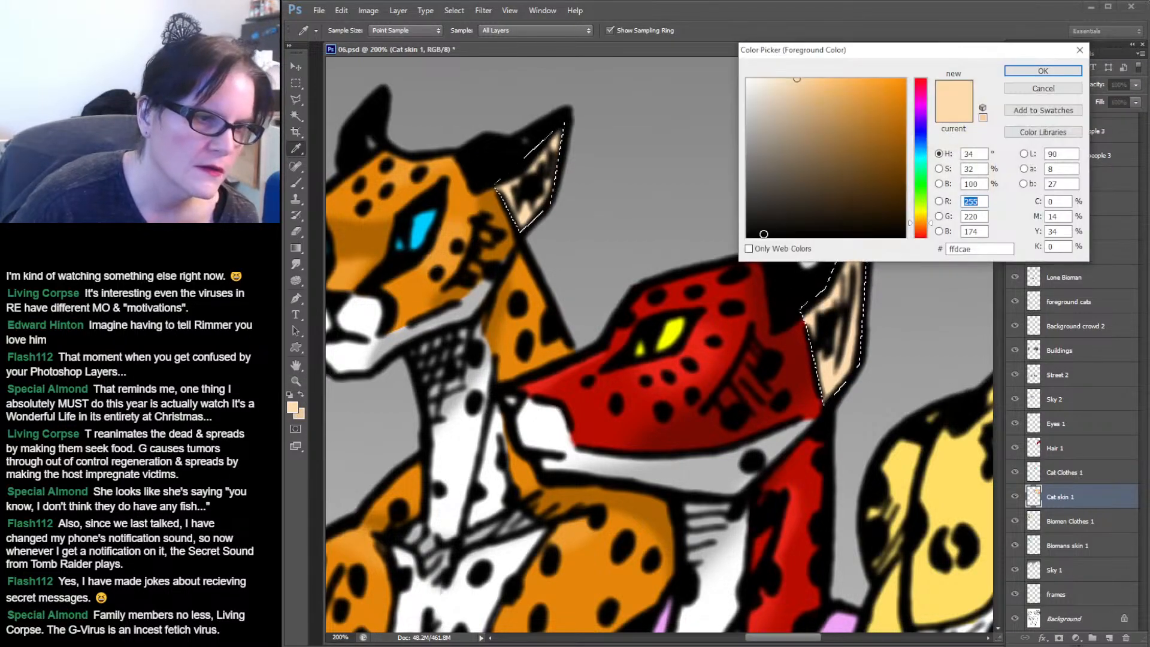
left_click(1042, 70)
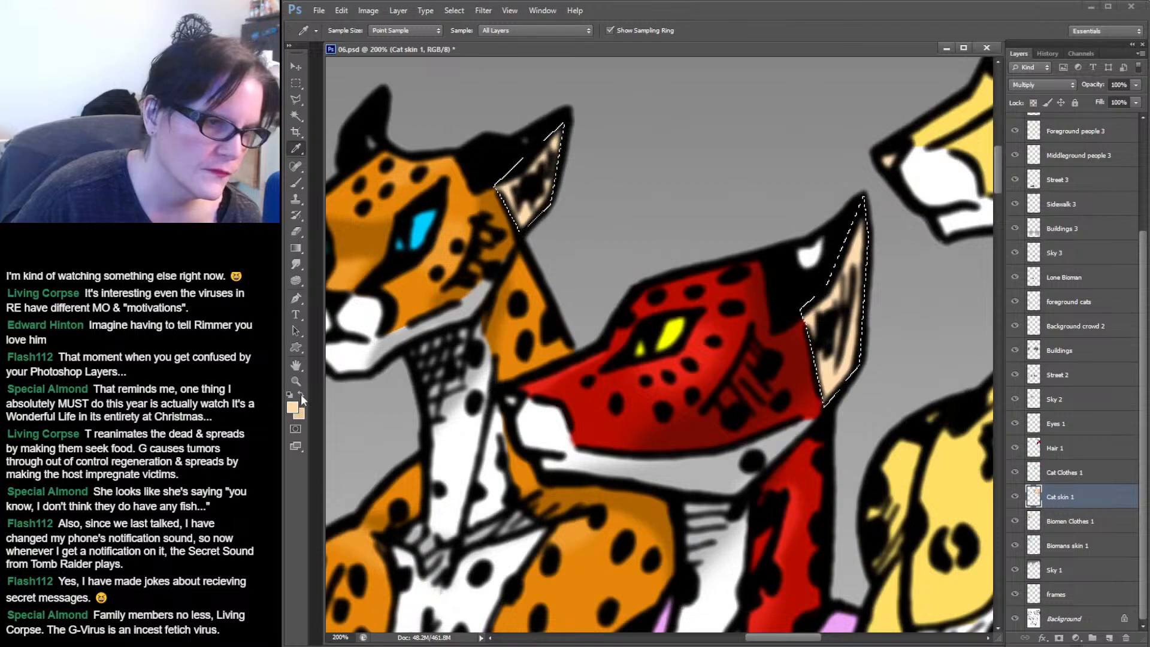
Resample the inner ear colour and darken the foreground colour to #e7b574 in the Color Picker.
left_click(861, 245)
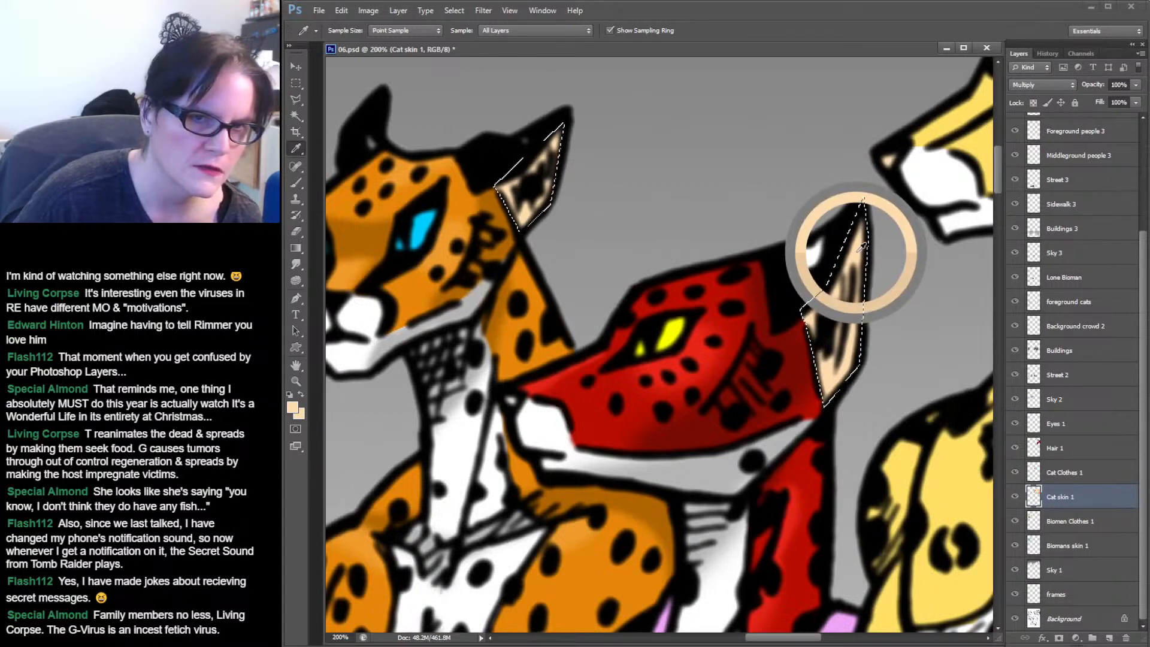
left_click(293, 407)
left_click_drag(826, 88, 826, 94)
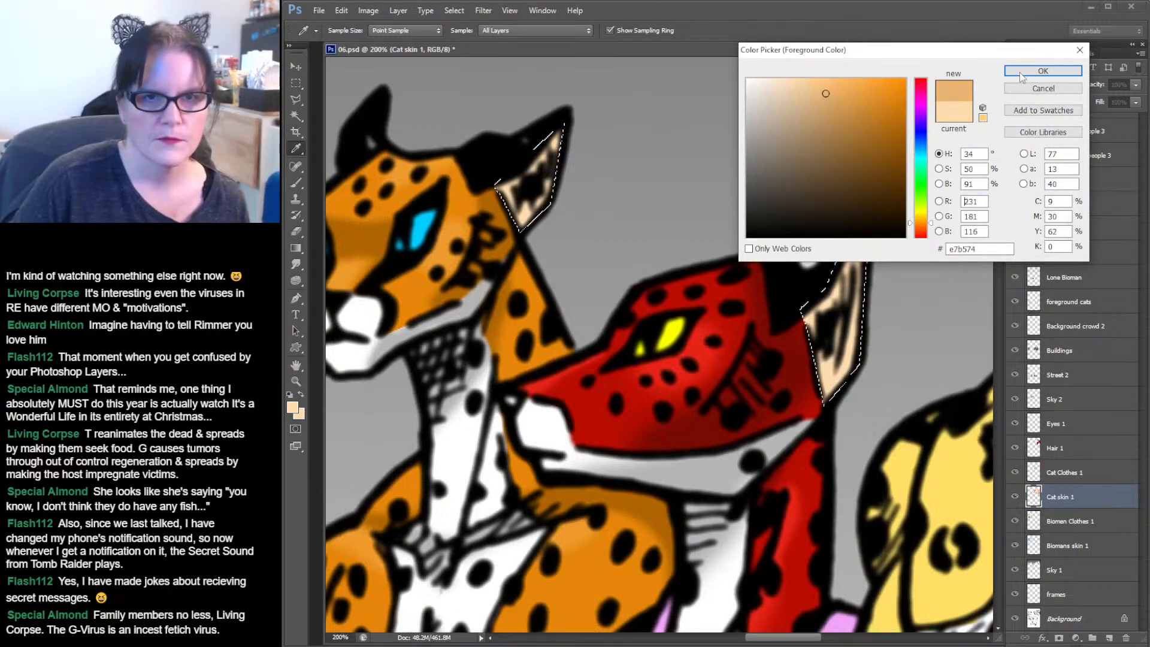
left_click(1042, 71)
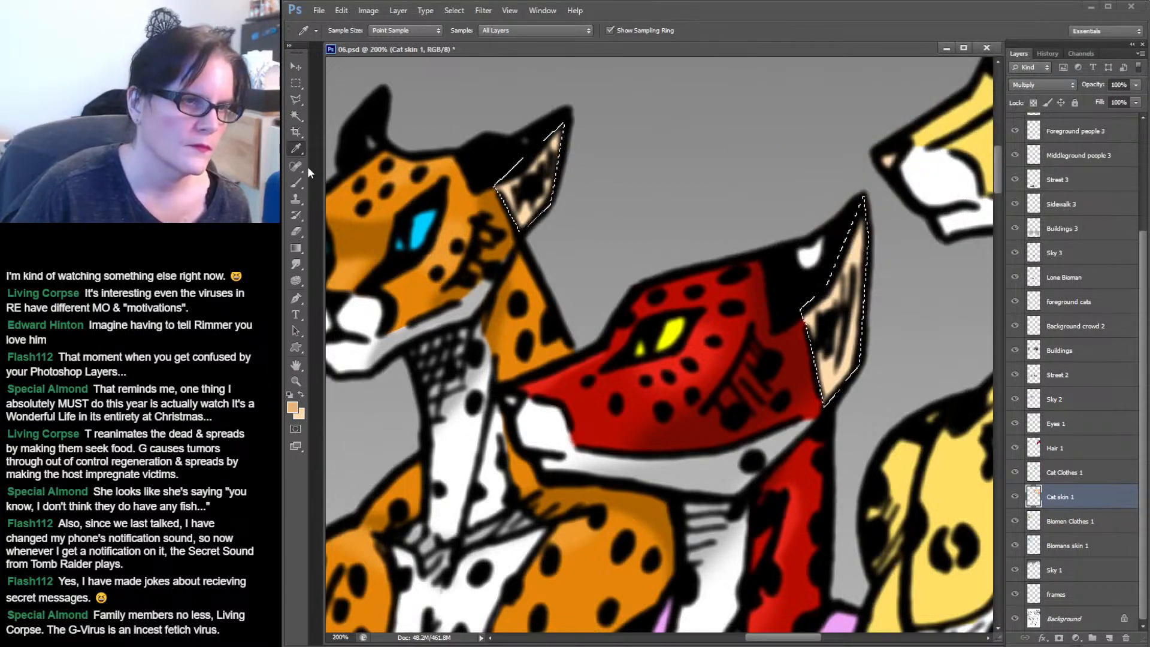
Switch to a soft 28 px brush and shade both cats' inner ears with the darker tone.
left_click(300, 181)
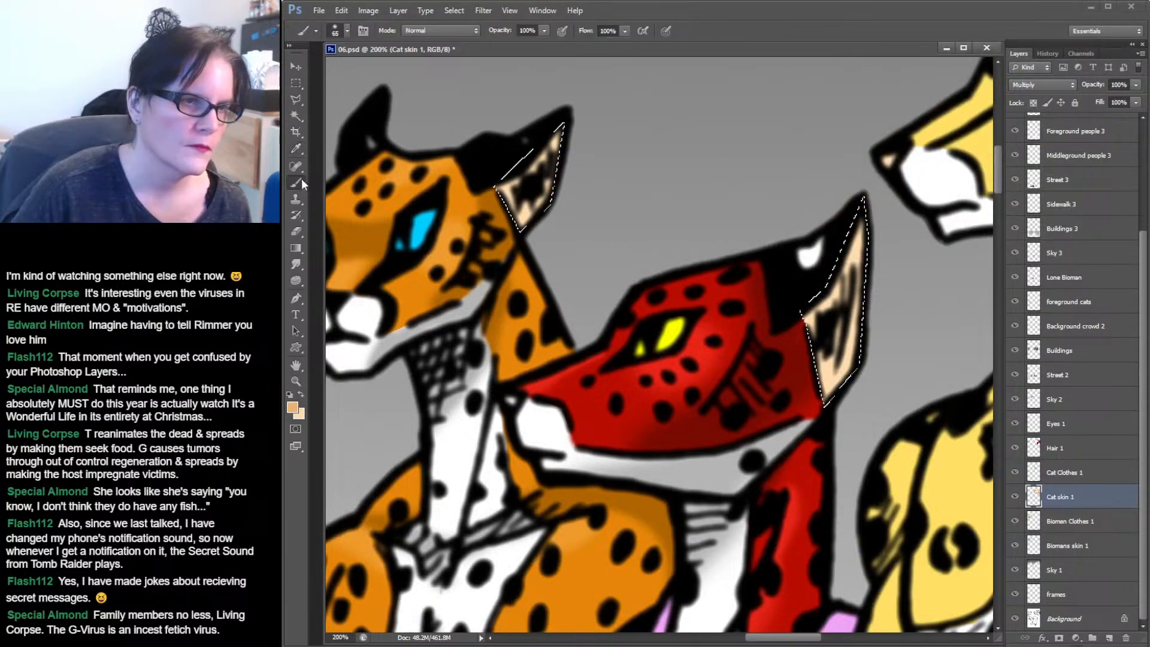
left_click(346, 31)
scroll(428, 157, "up", 2)
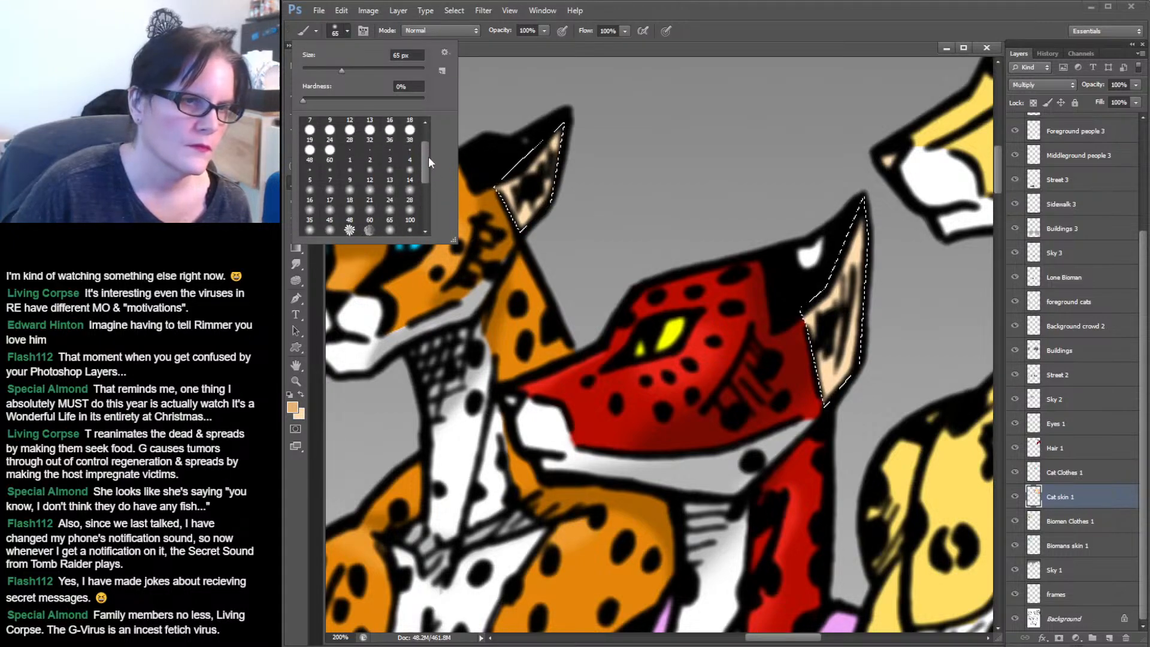
left_click(369, 174)
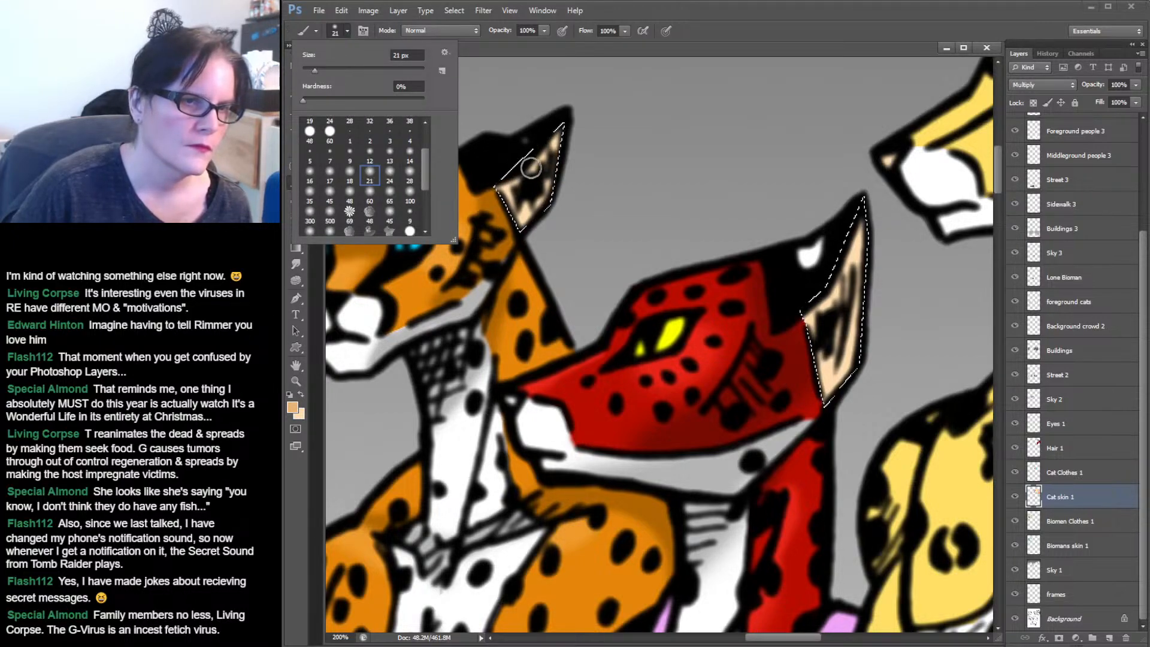
left_click(409, 173)
left_click(548, 134)
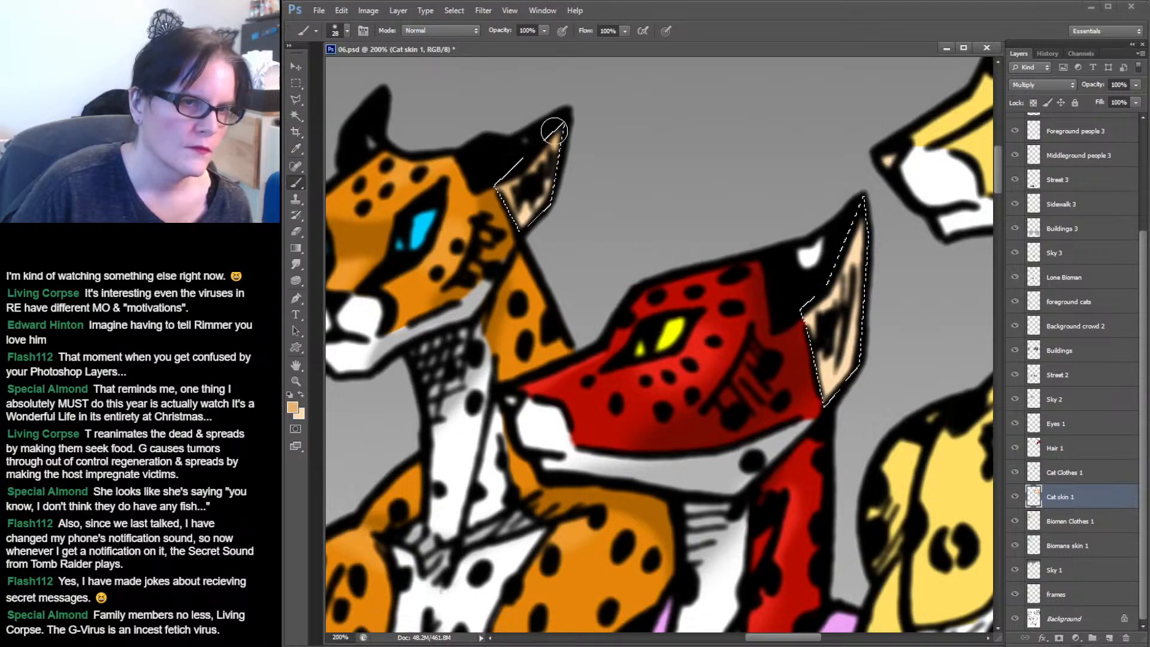
left_click_drag(841, 264, 809, 370)
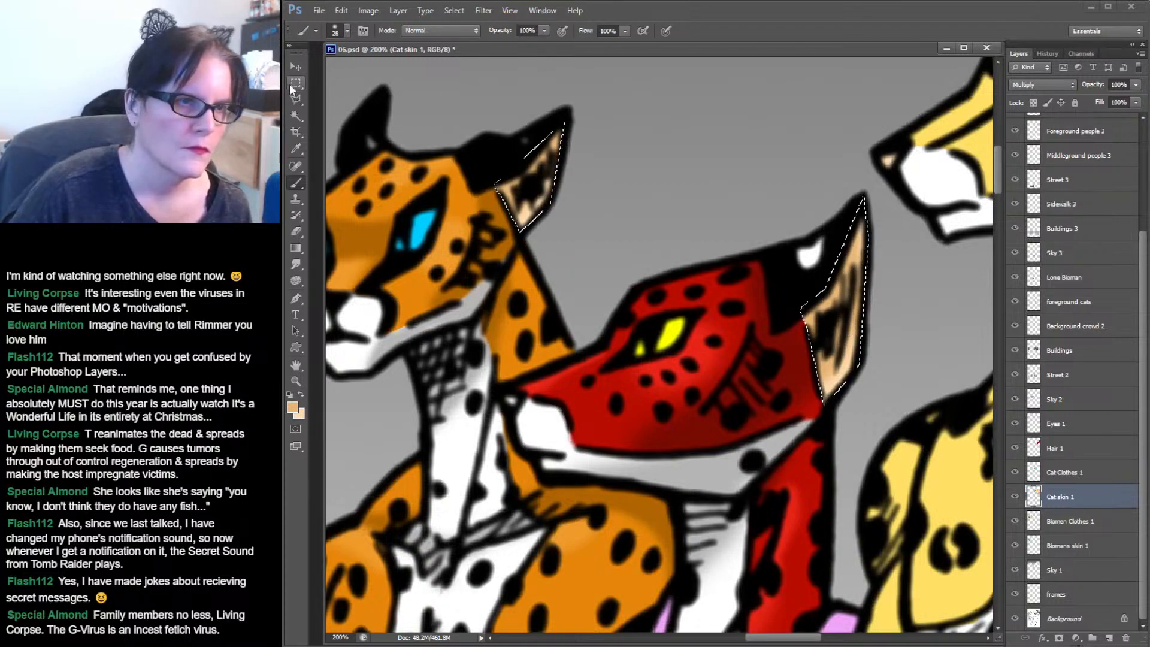
Deselect the inner ear selection, switch to the Smudge tool at 39% strength, and save the document.
key("m")
key("ctrl+d")
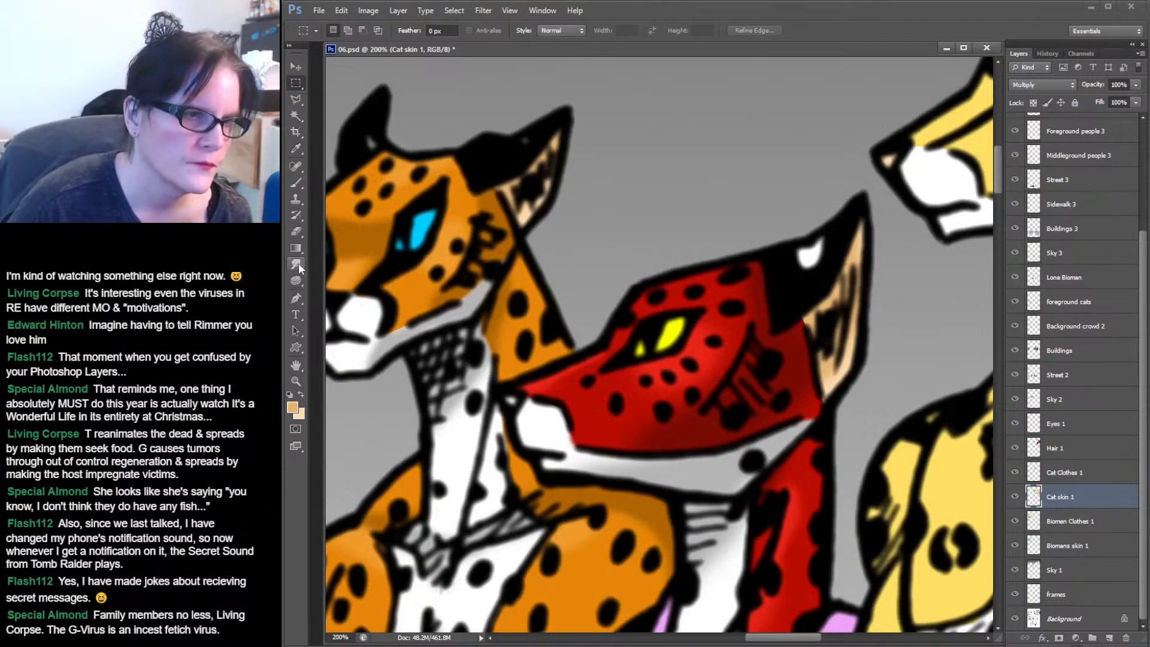
left_click(296, 264)
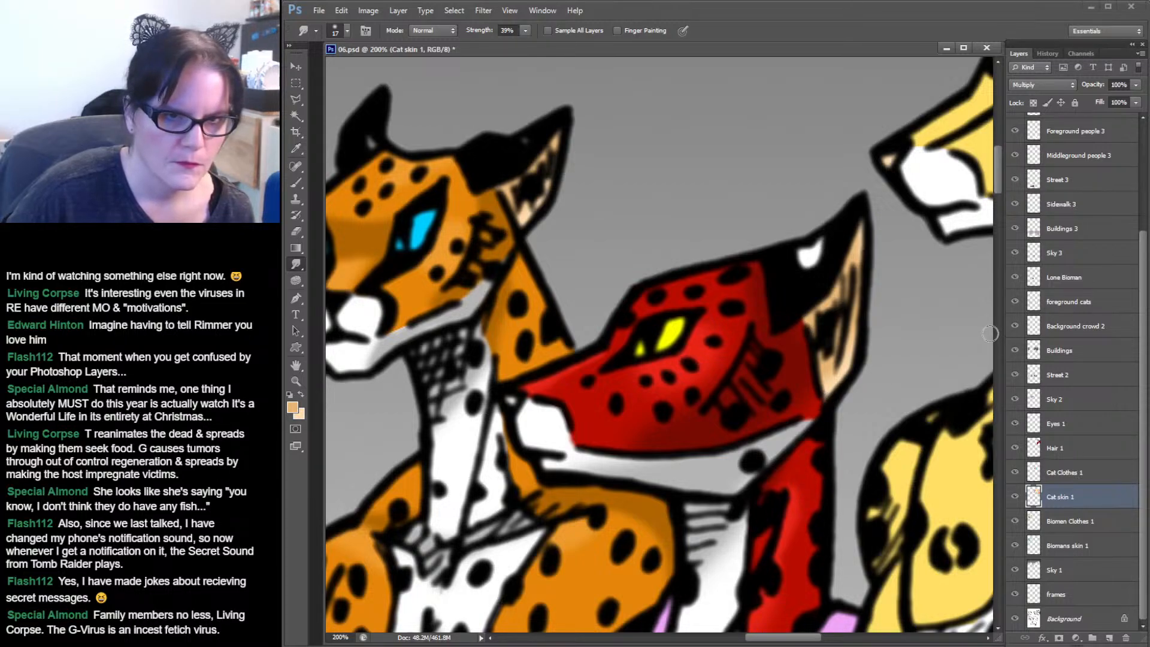
key("ctrl+s")
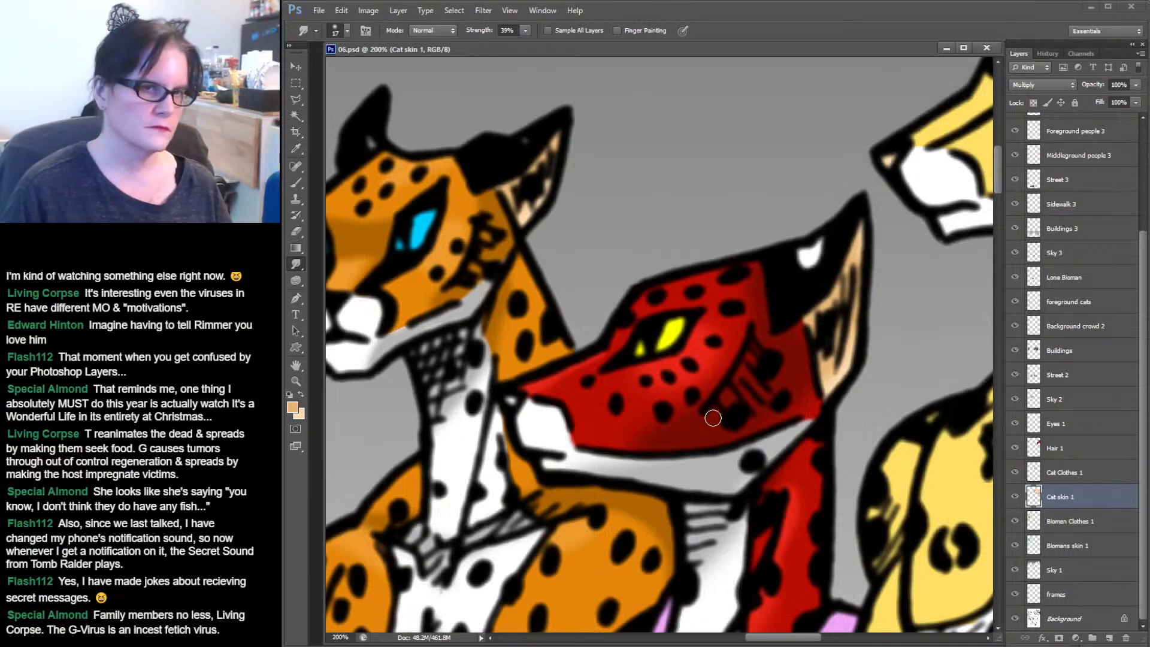
Zoom out step by step to review the coloured cats and characters in the top panel.
left_click(297, 379)
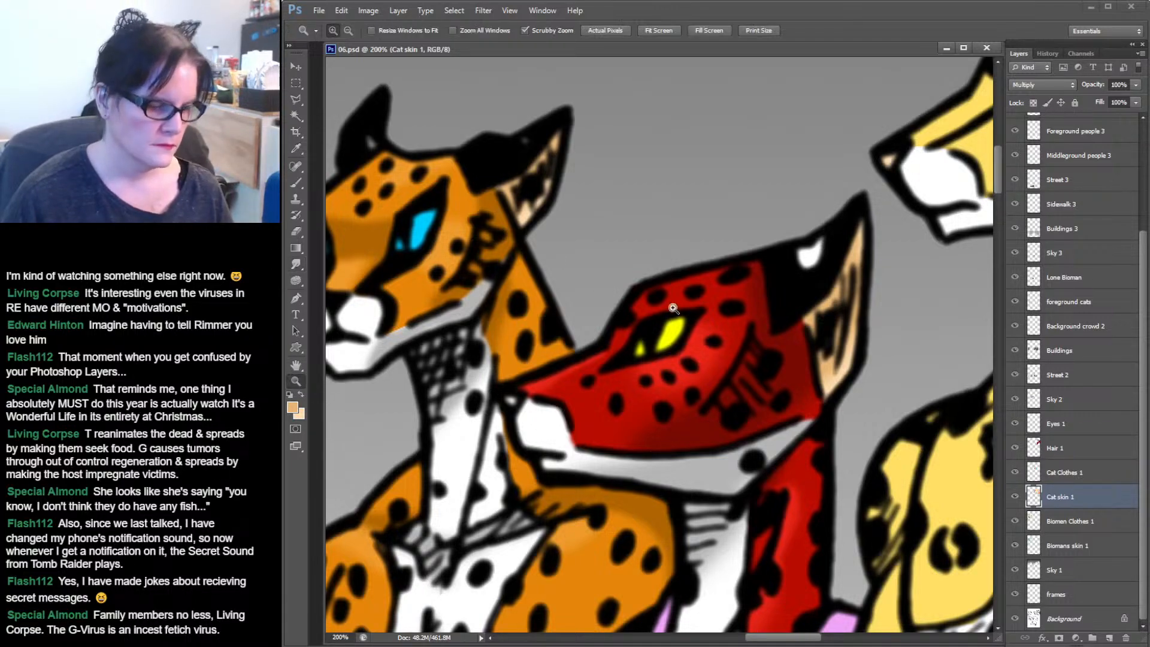
left_click(888, 289, "alt")
left_click(889, 290, "alt")
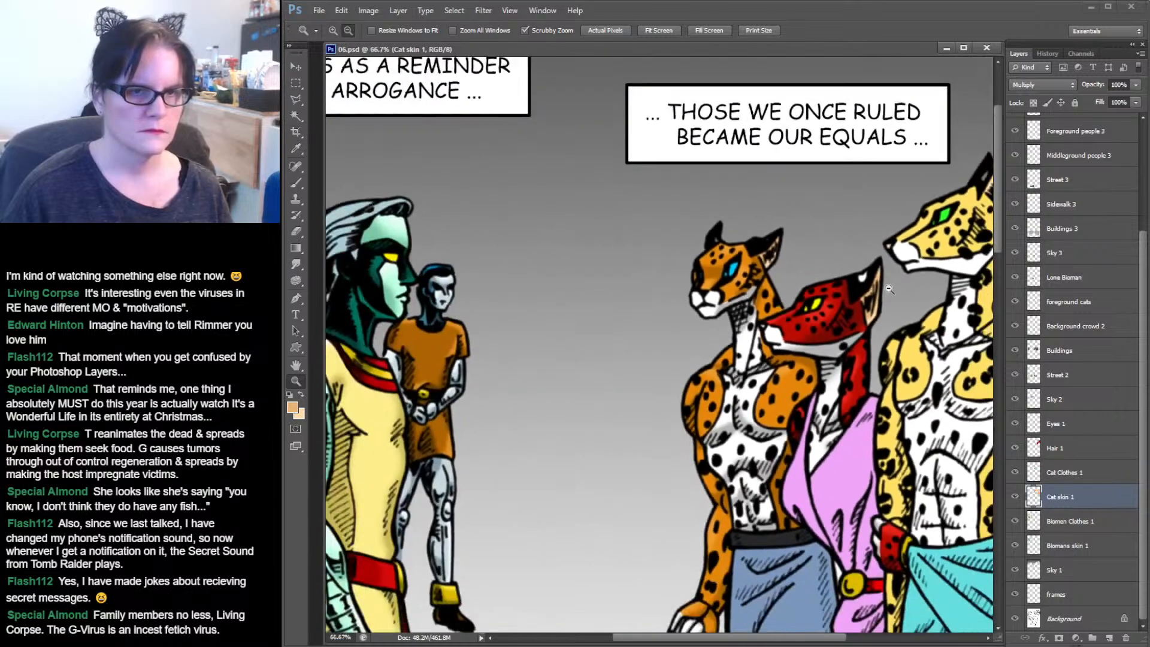
left_click_drag(911, 347, 828, 256)
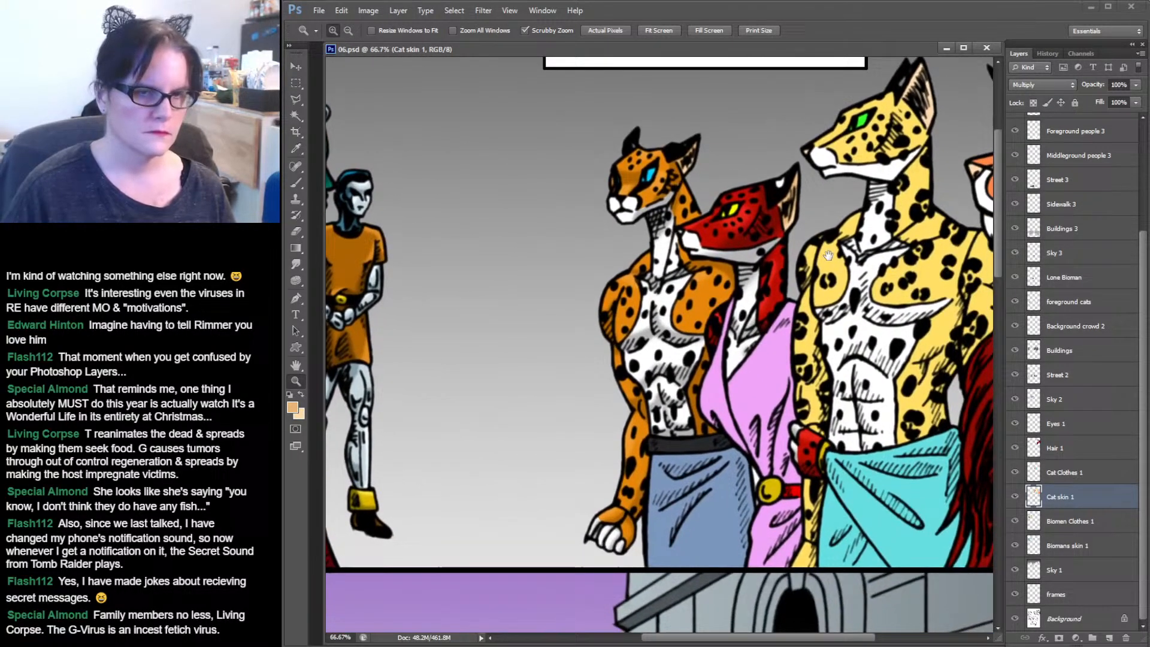
left_click(798, 329, "alt")
left_click_drag(750, 328, 878, 334)
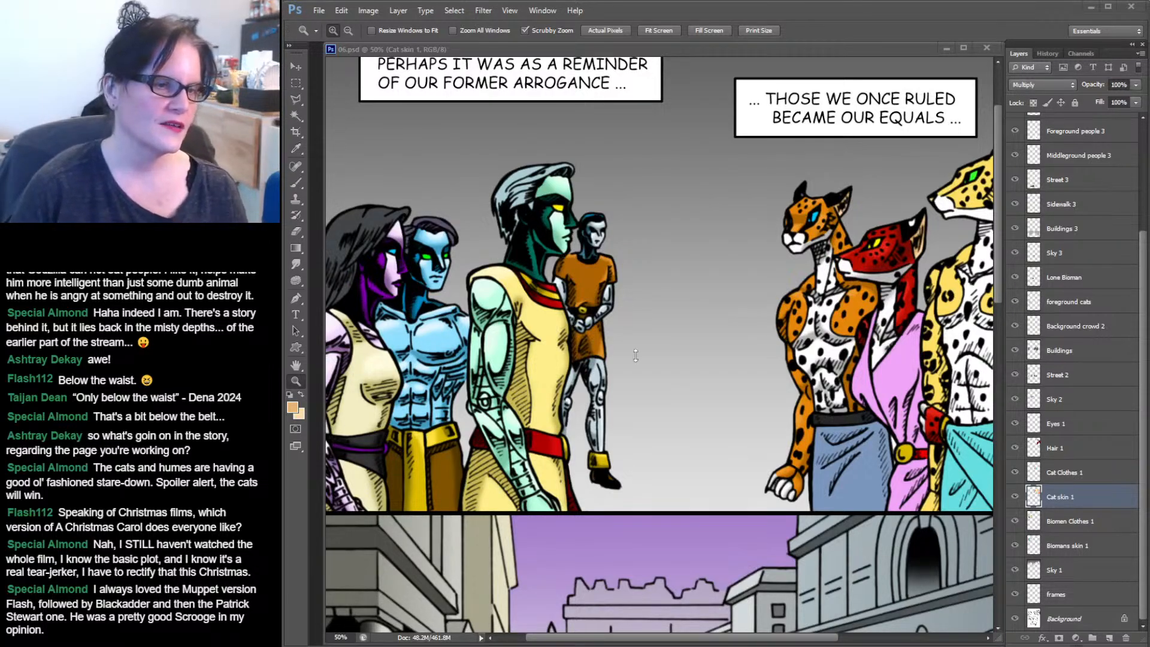
left_click(817, 4)
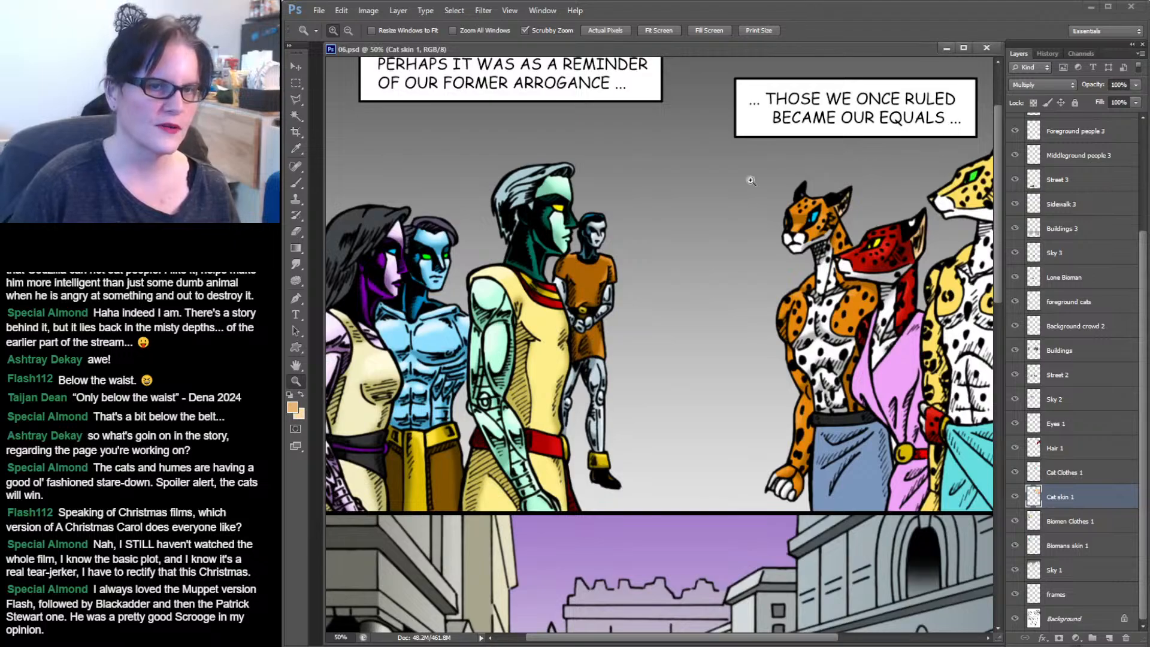
left_click(677, 362, "alt")
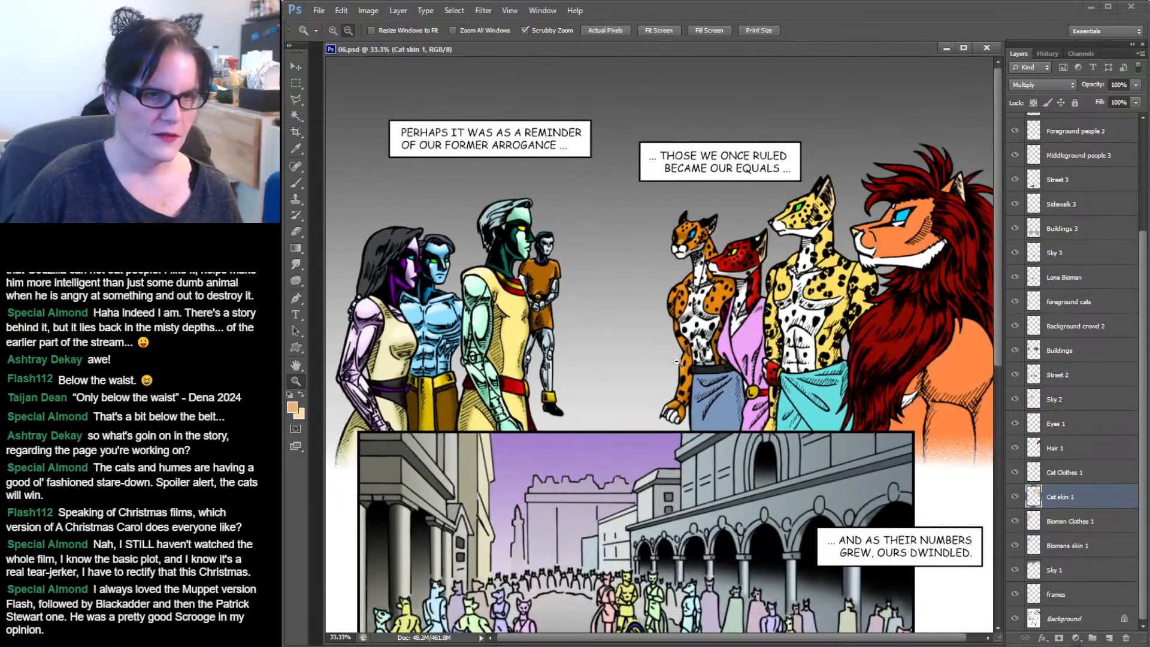
left_click(677, 361, "alt")
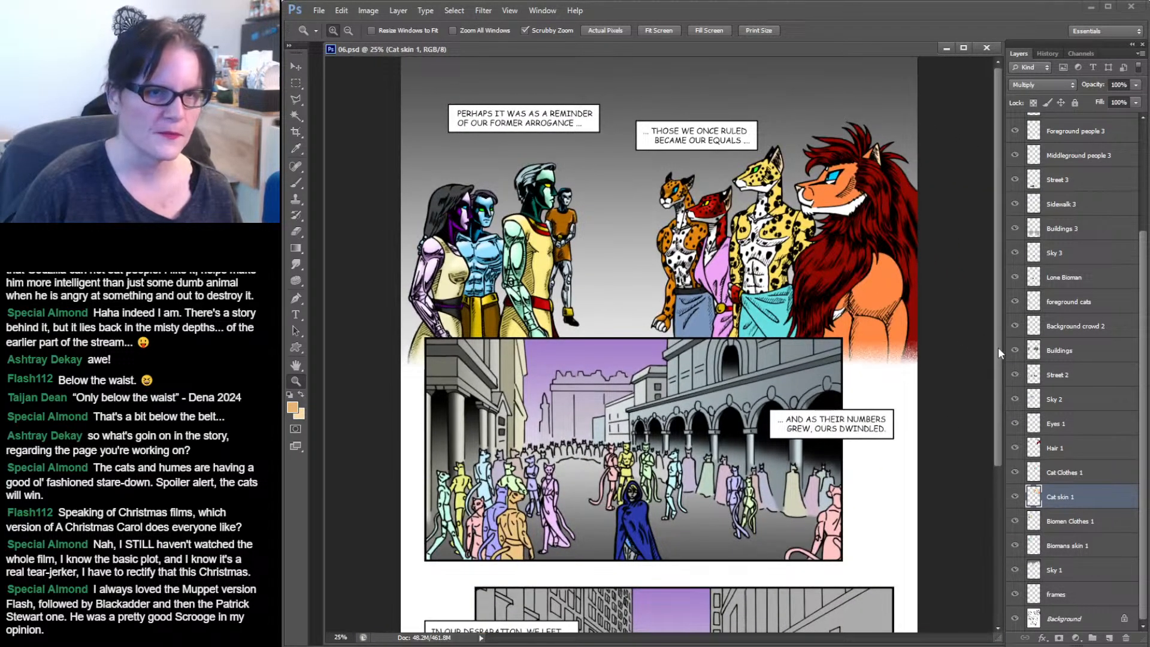
Scroll down through the lower panels of the page, then return to and reframe the top panel for review.
left_click_drag(998, 346, 990, 533)
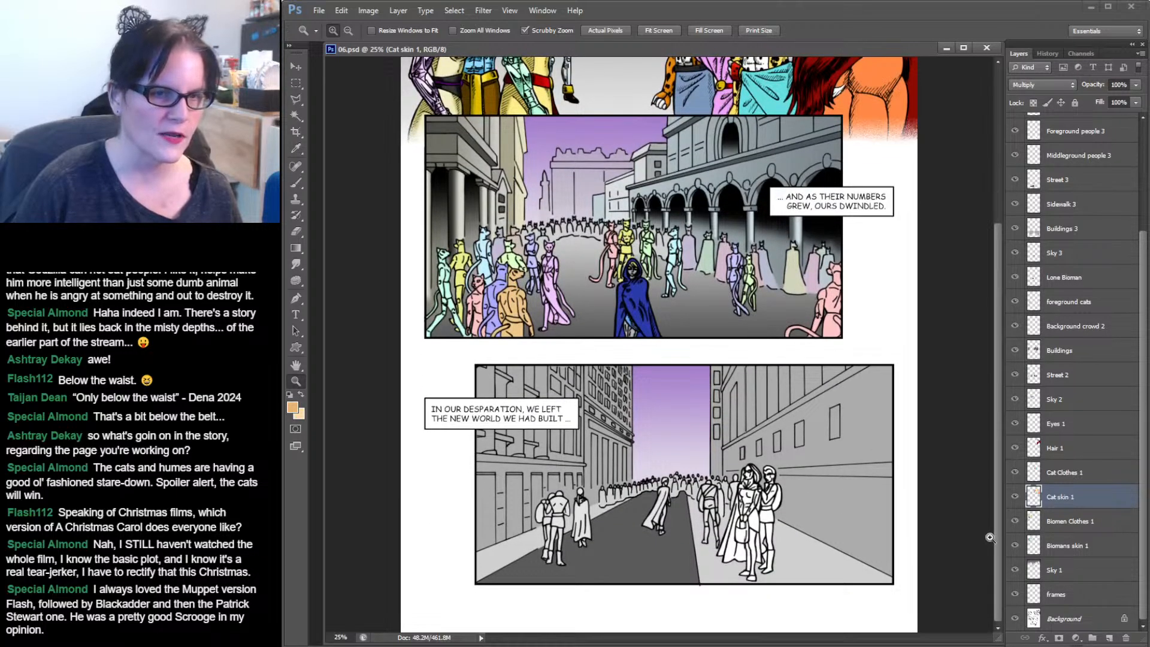
left_click_drag(990, 537, 994, 334)
left_click(808, 250)
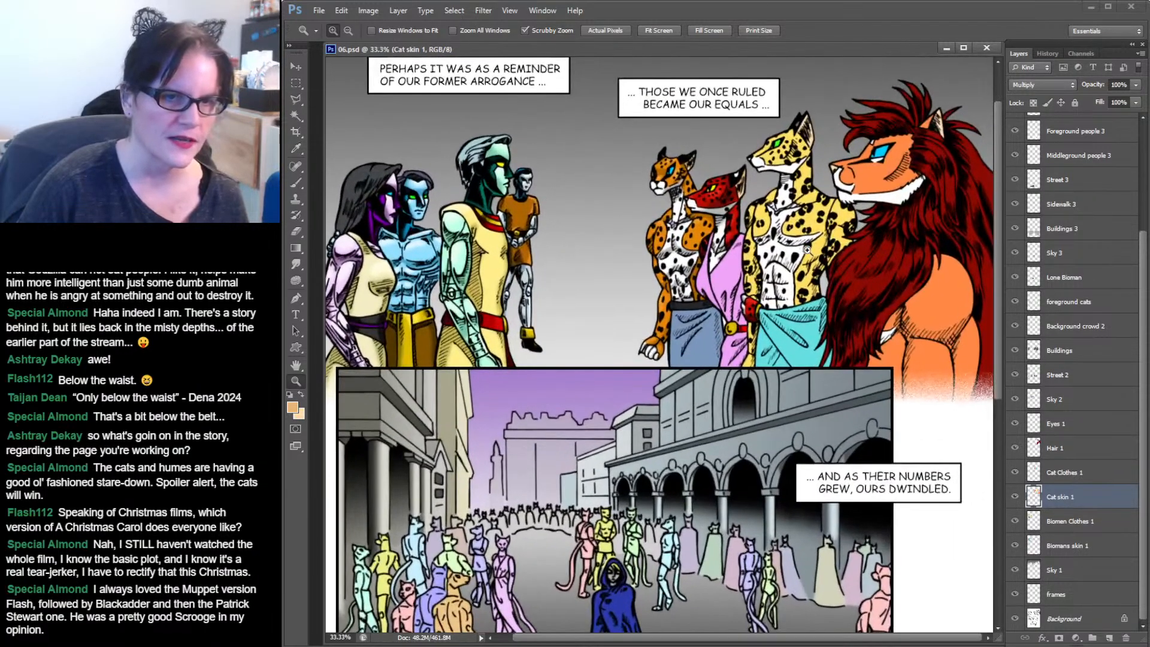
left_click_drag(809, 250, 1030, 323)
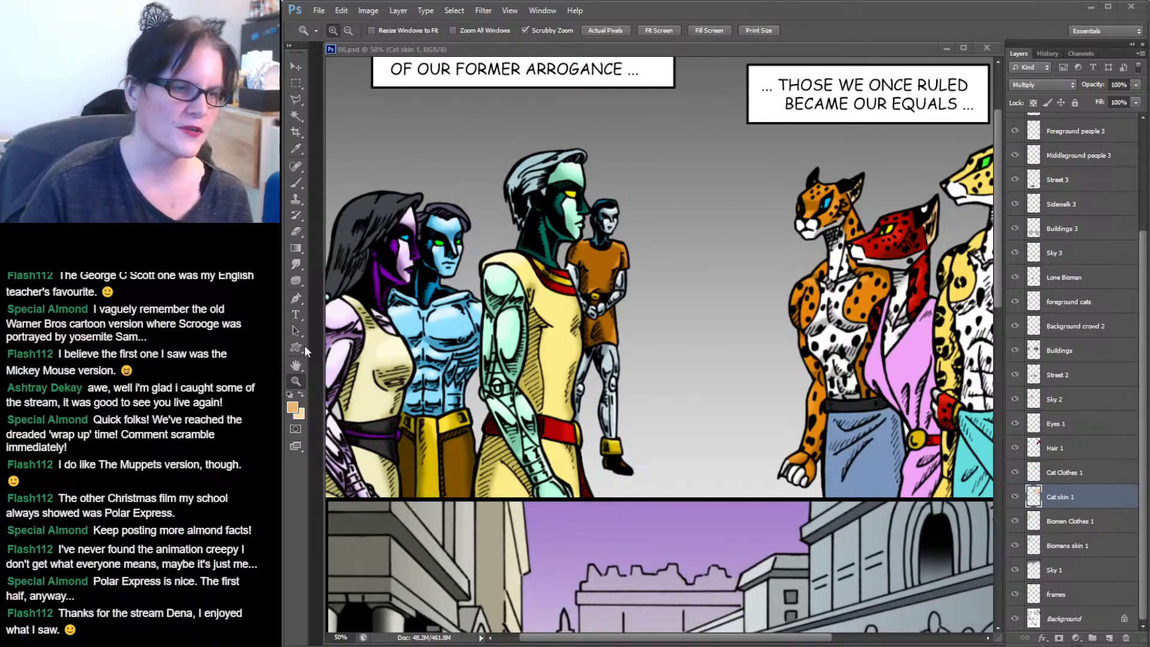
left_click(786, 12)
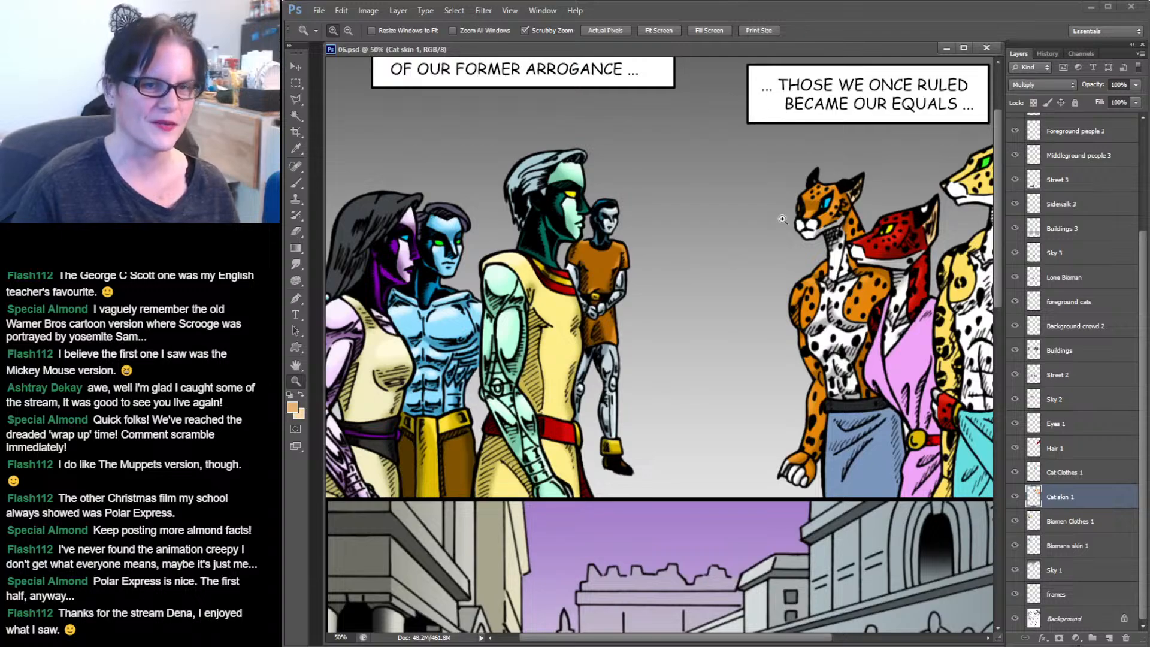
key("ctrl+minus")
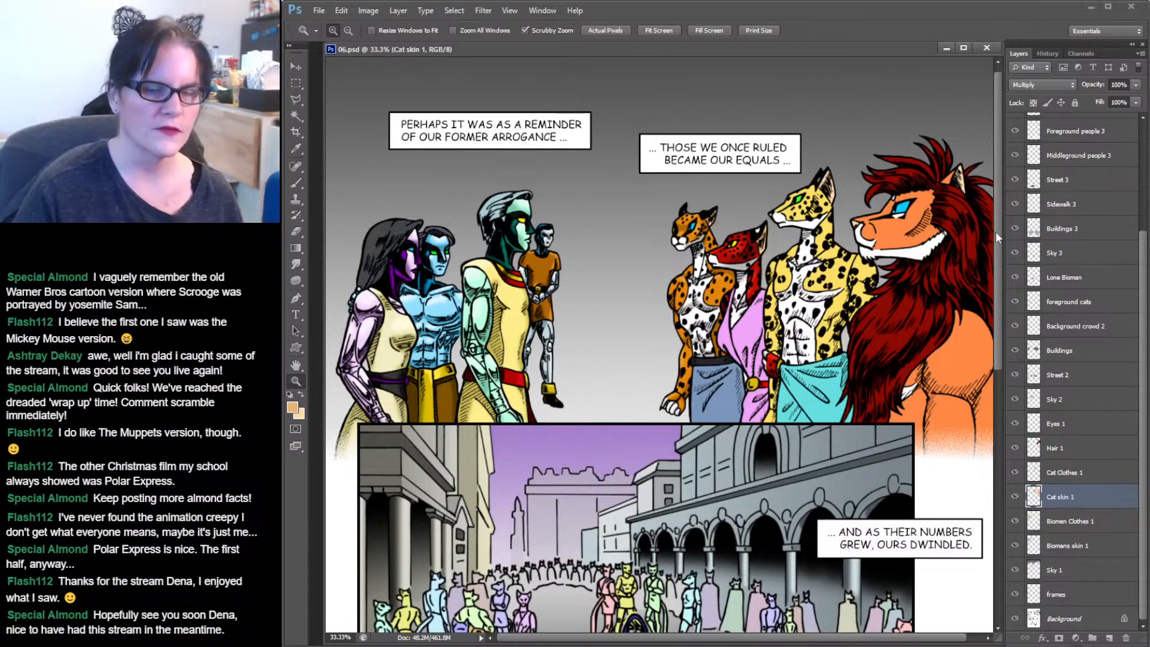
left_click_drag(995, 231, 1014, 217)
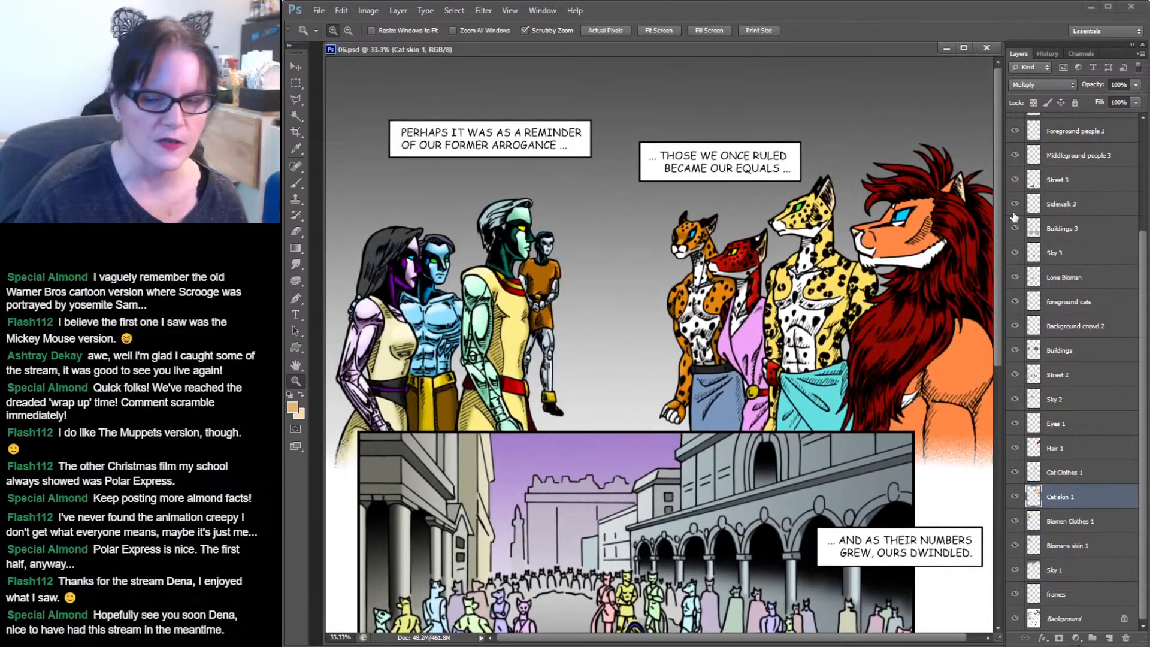